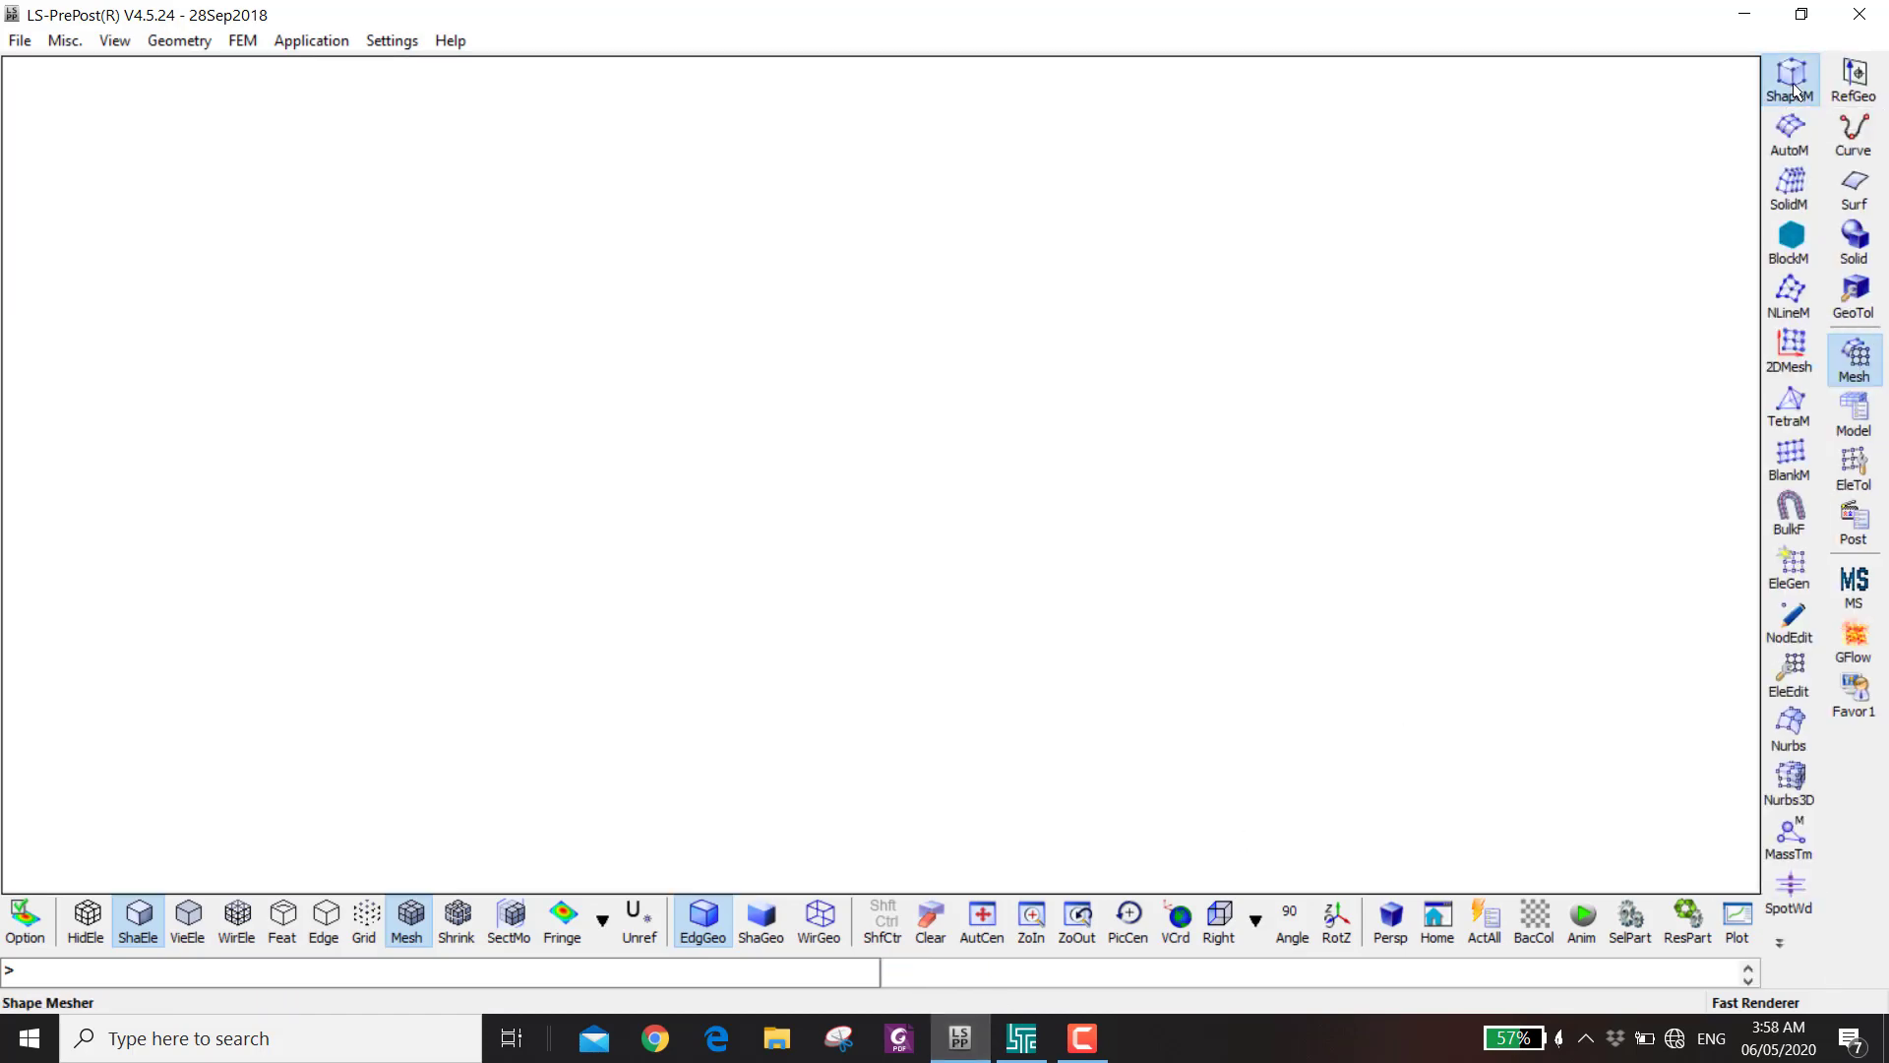
# - Start a Box Solid in the Shape Mesher with its maximum corner at X 160, Y 12 and Z 7
pyautogui.click(1792, 90)
pyautogui.click(1382, 358)
pyautogui.moveTo(1382, 361); pyautogui.dragTo(1600, 362)
pyautogui.write('16')
pyautogui.press('Tab')
pyautogui.write('12')
pyautogui.press('Tab')
pyautogui.press('Tab')
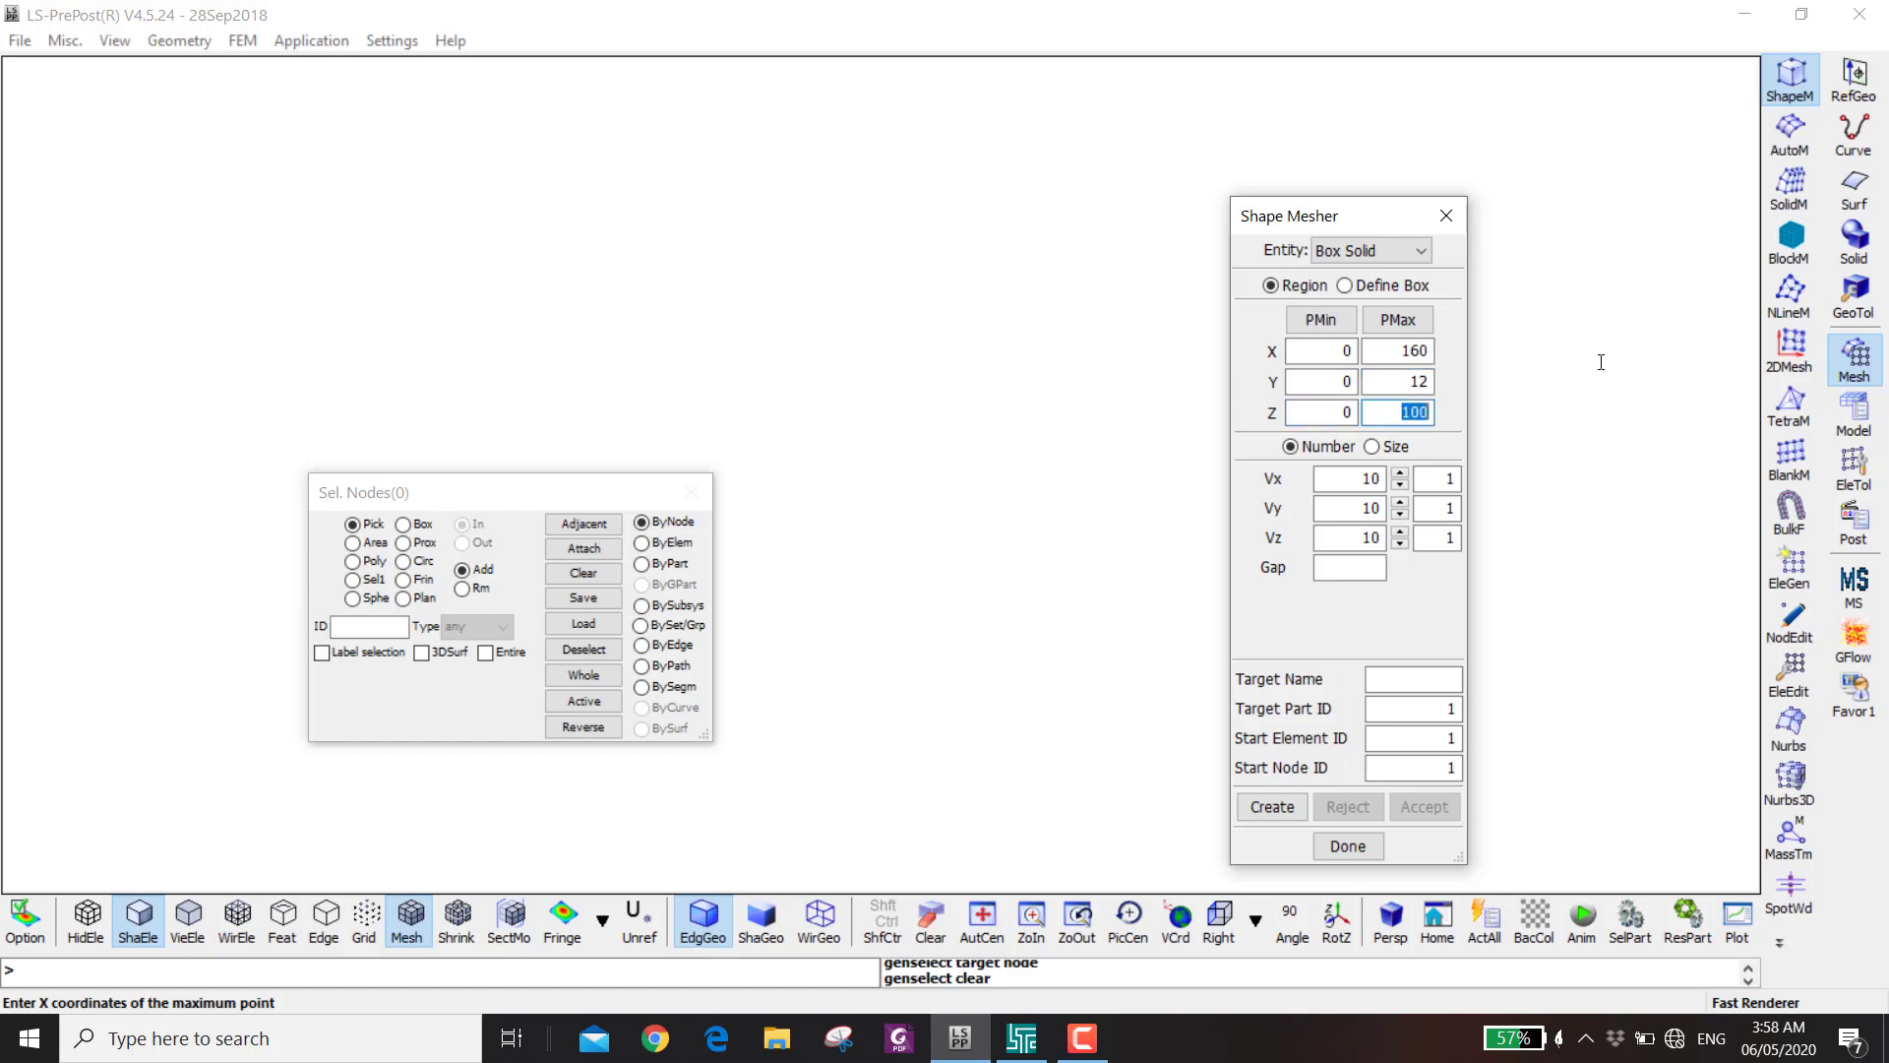
pyautogui.write('7')
# - Define the box mesh by element size, with 1 along X, 3 along Y and 2 along Z
pyautogui.click(1371, 446)
pyautogui.doubleClick(1357, 473)
pyautogui.write('1')
pyautogui.doubleClick(1351, 509)
pyautogui.write('3')
pyautogui.press('Tab')
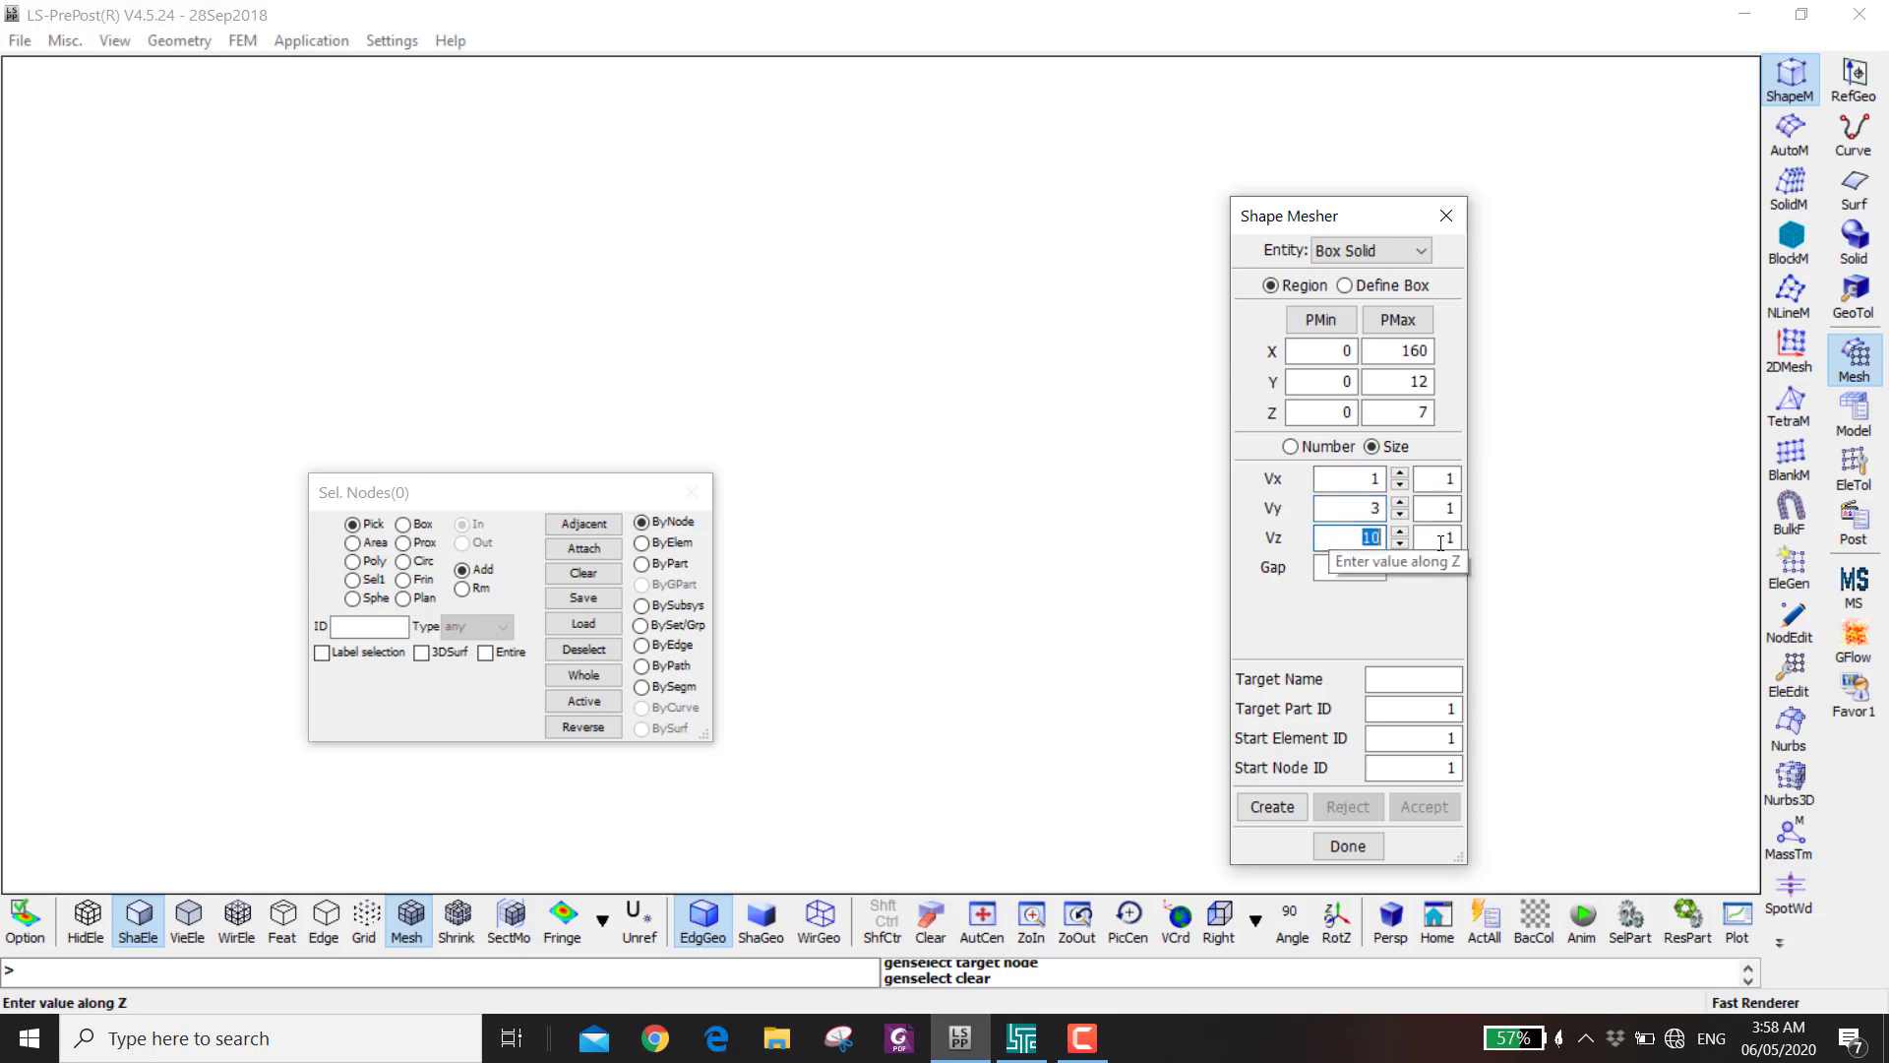
pyautogui.write('2')
# - Name the target part Lower Beam, then create and accept the solid box mesh
pyautogui.click(1397, 680)
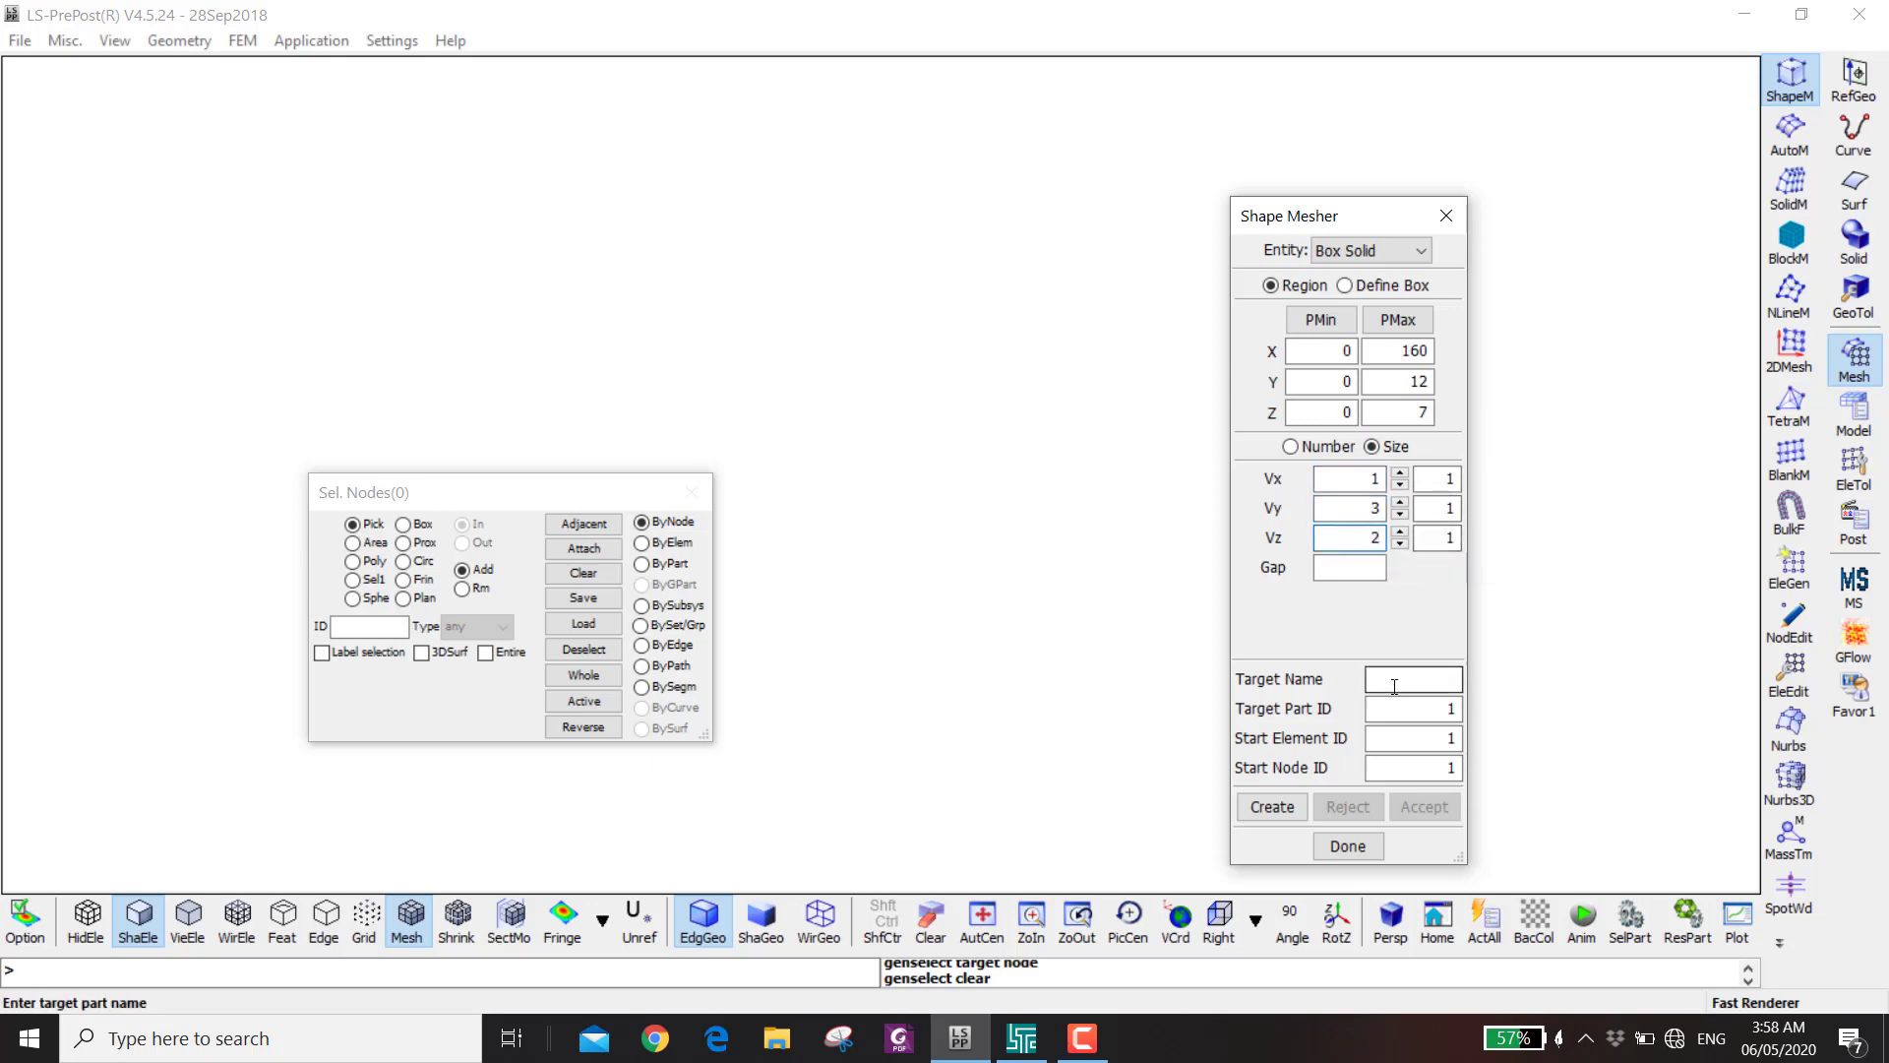
pyautogui.write('Lower Beam')
pyautogui.click(1264, 809)
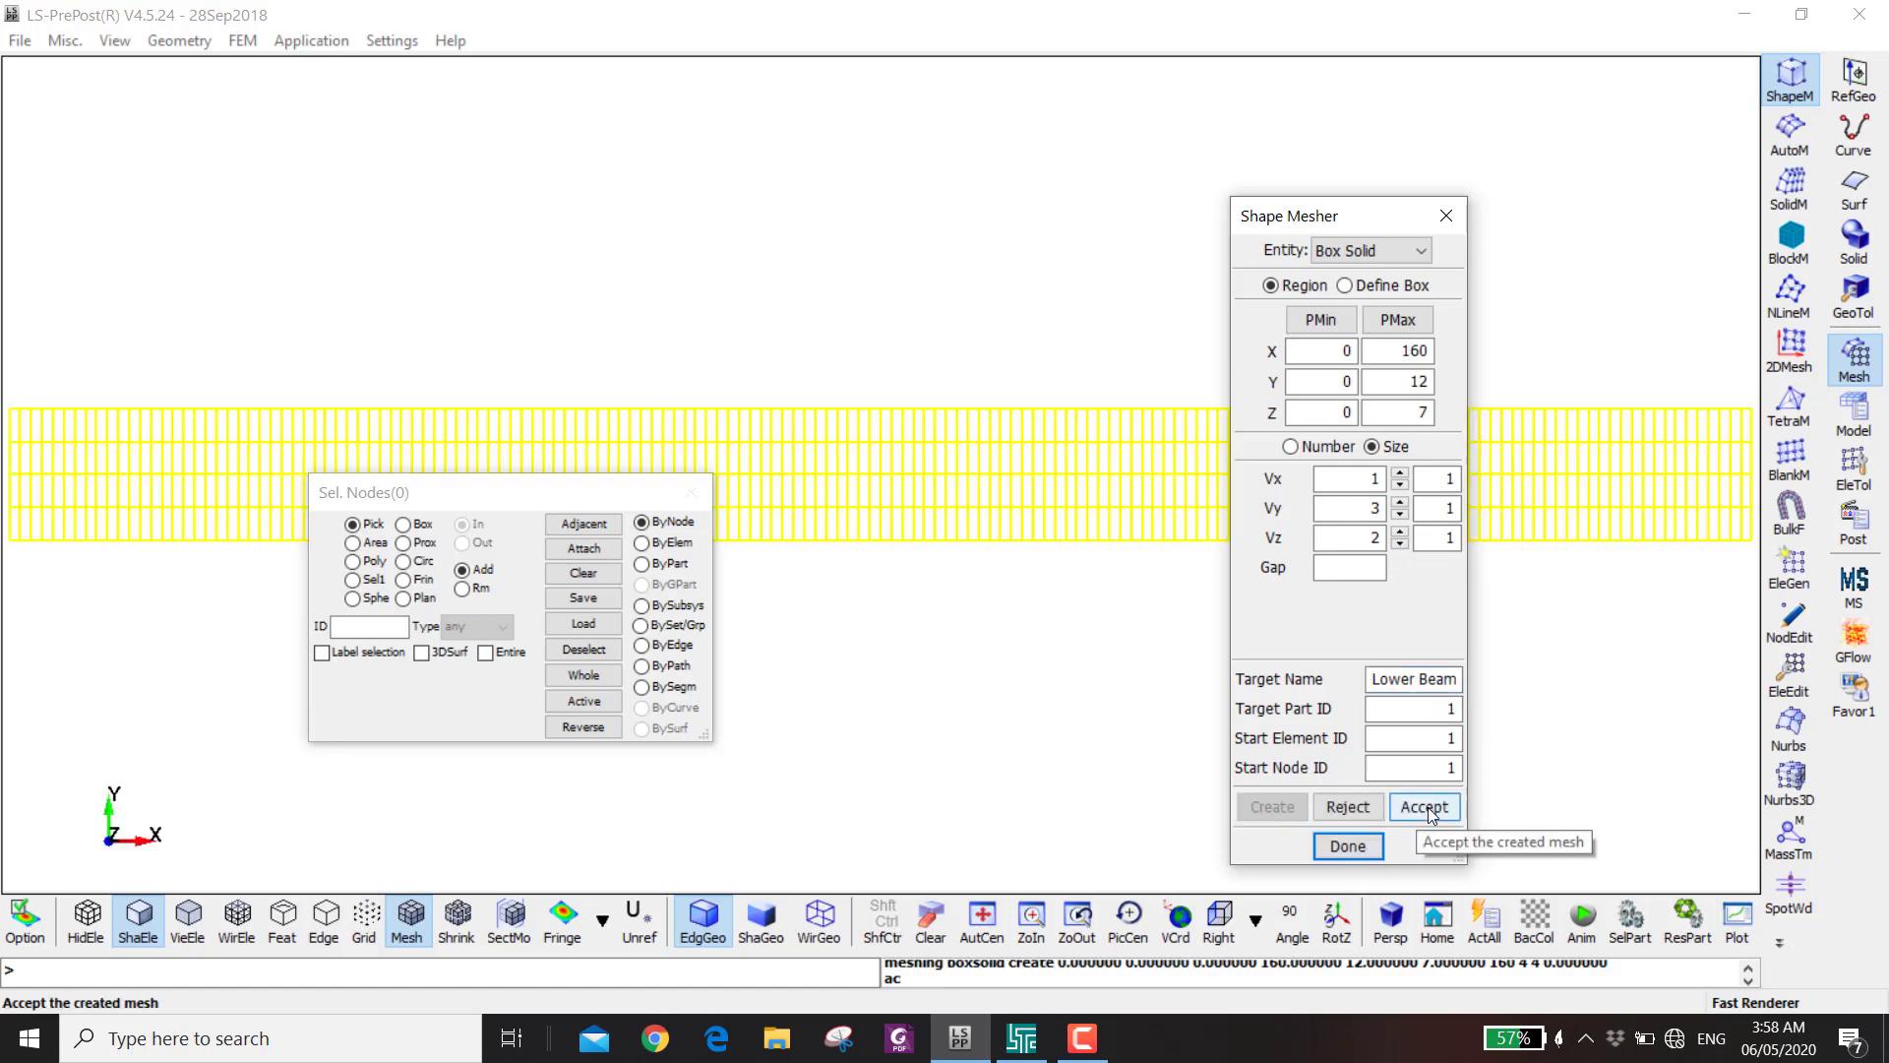
pyautogui.click(1426, 807)
pyautogui.keyDown('ctrl'); pyautogui.moveTo(983, 610); pyautogui.dragTo(938, 411); pyautogui.keyUp('ctrl')
pyautogui.scroll(5, 938, 411)
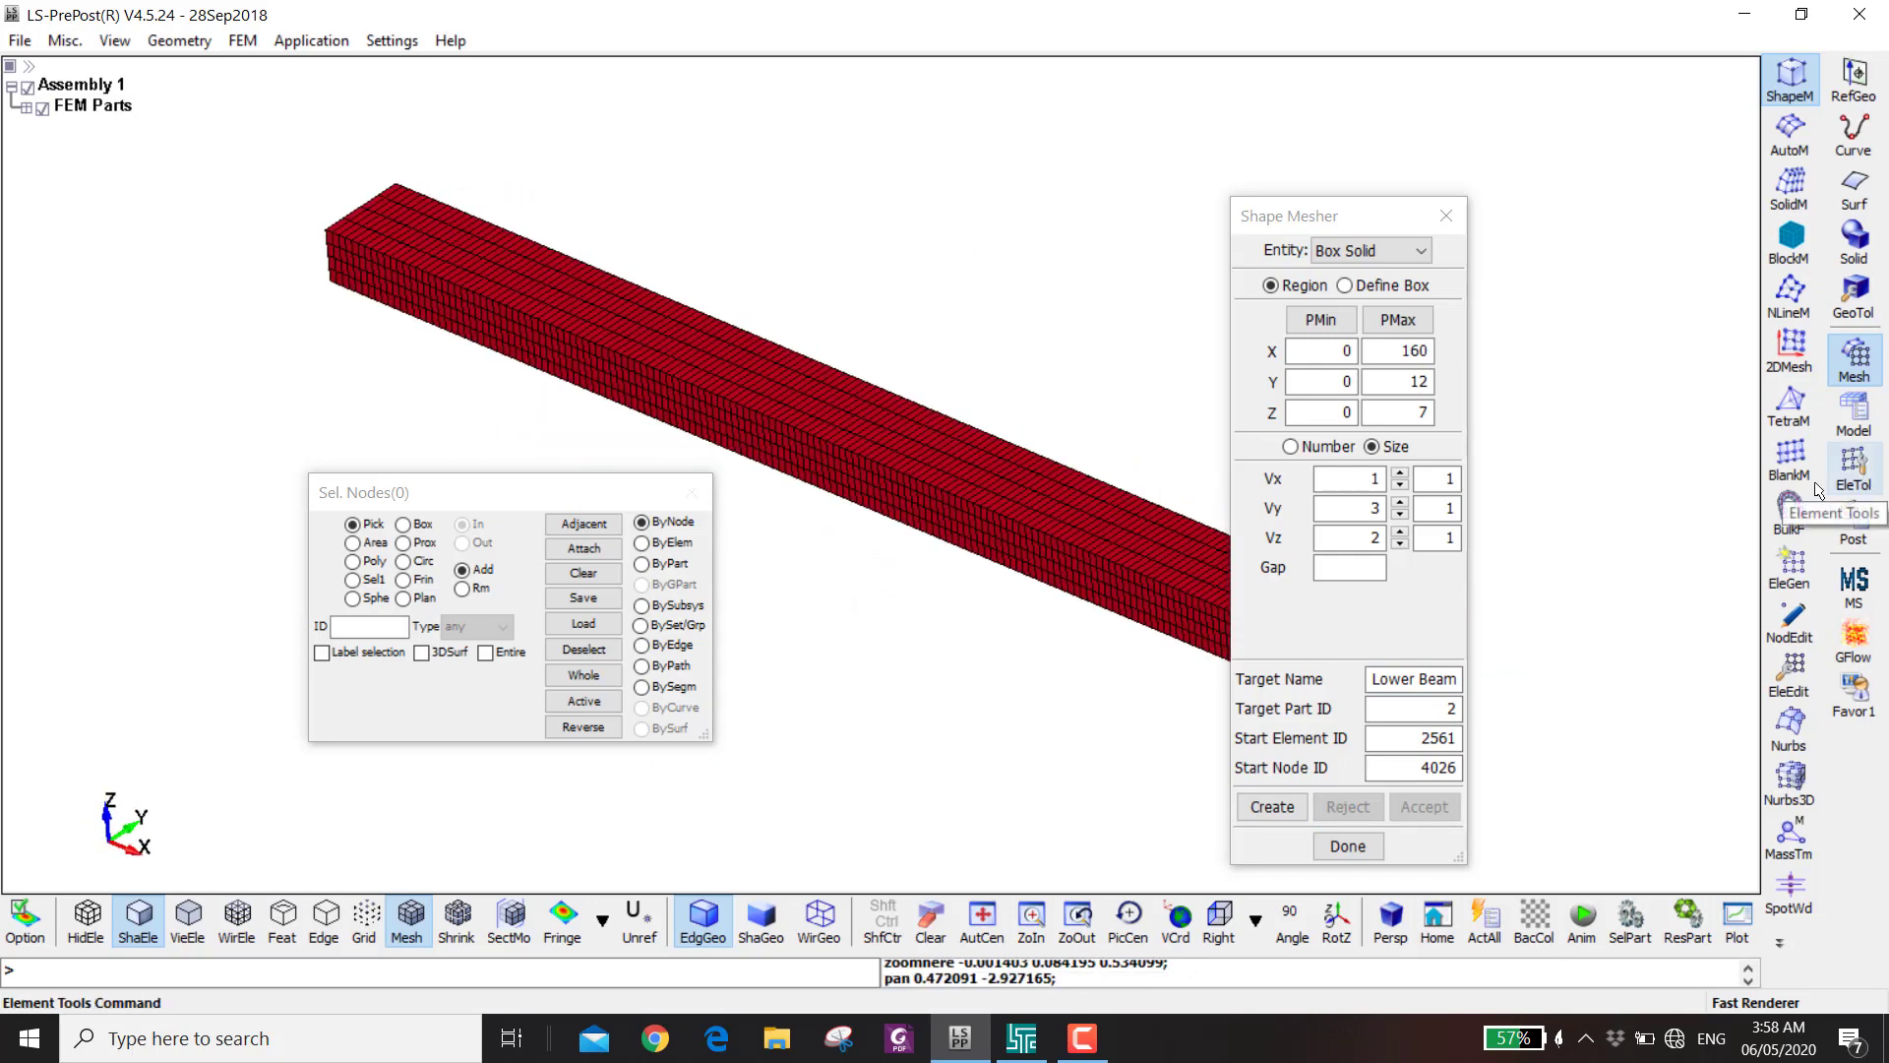
# - Set up an element translation along the global Z direction with a distance of 7.05
pyautogui.click(1848, 418)
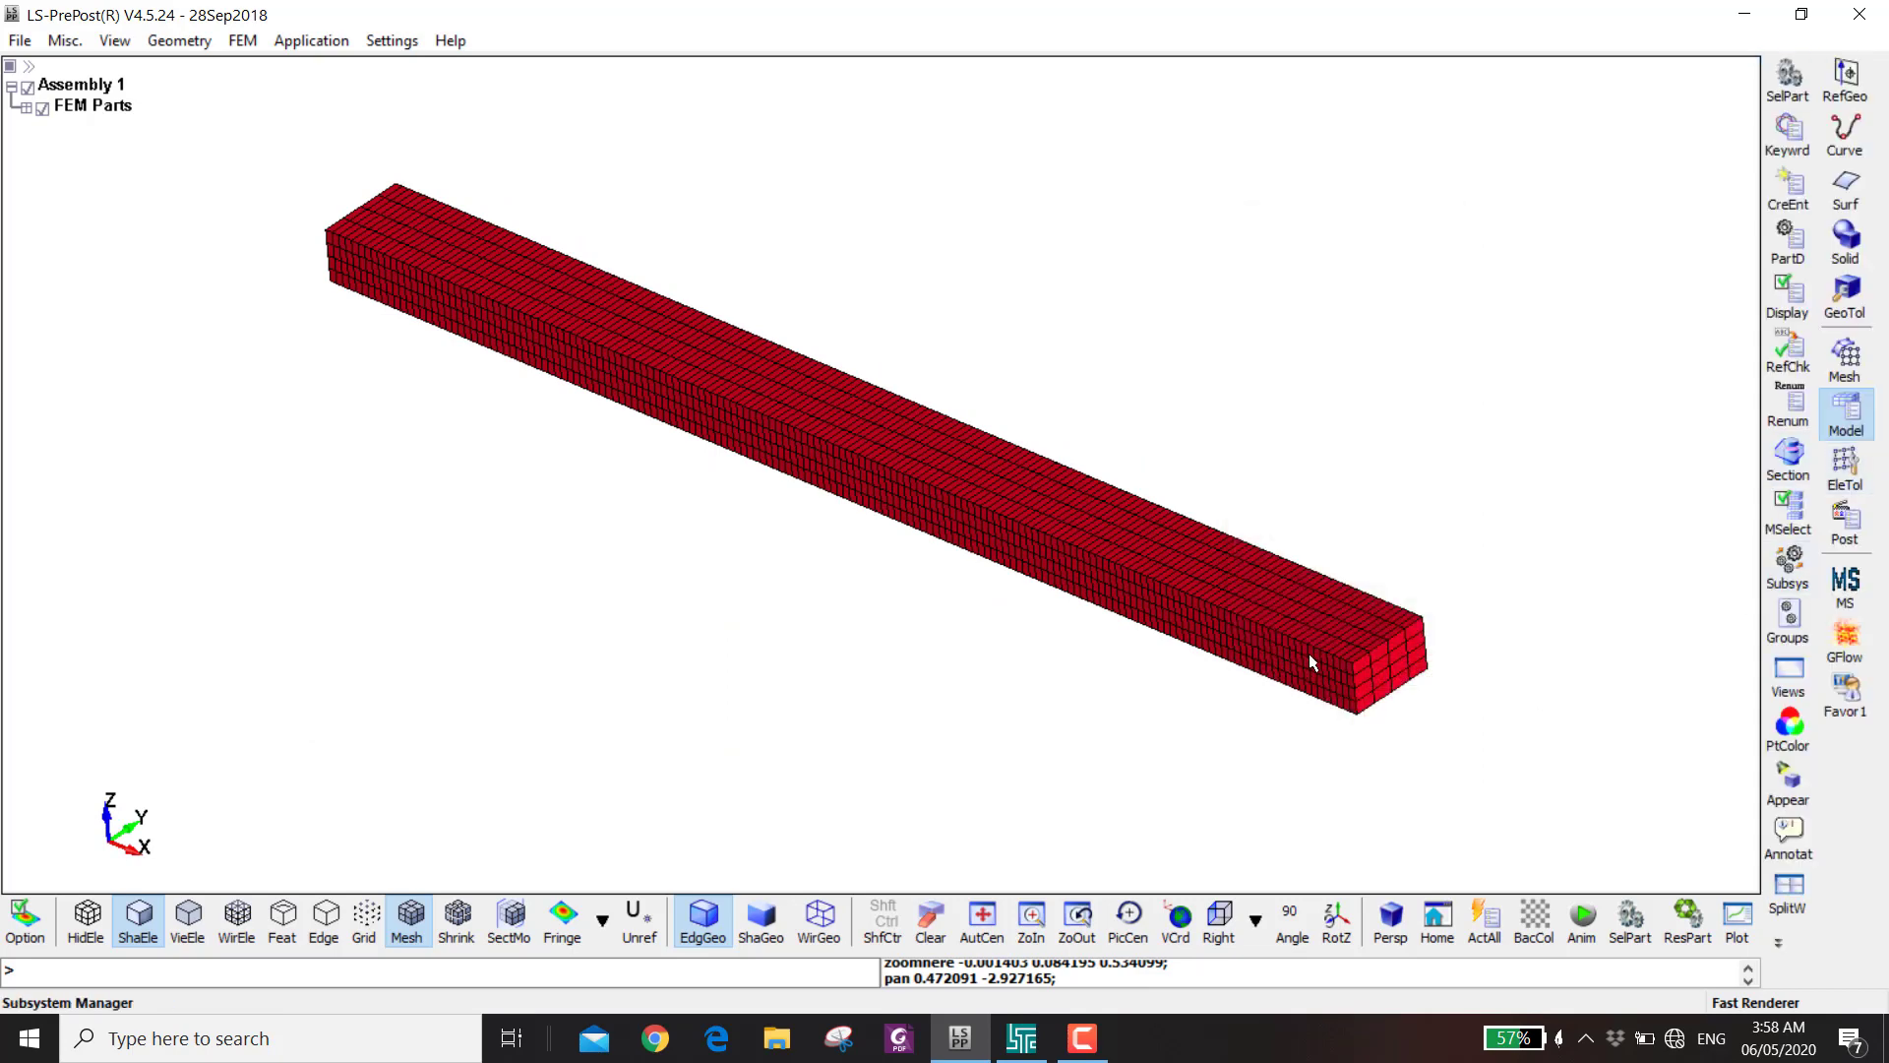
pyautogui.click(1845, 484)
pyautogui.click(1797, 354)
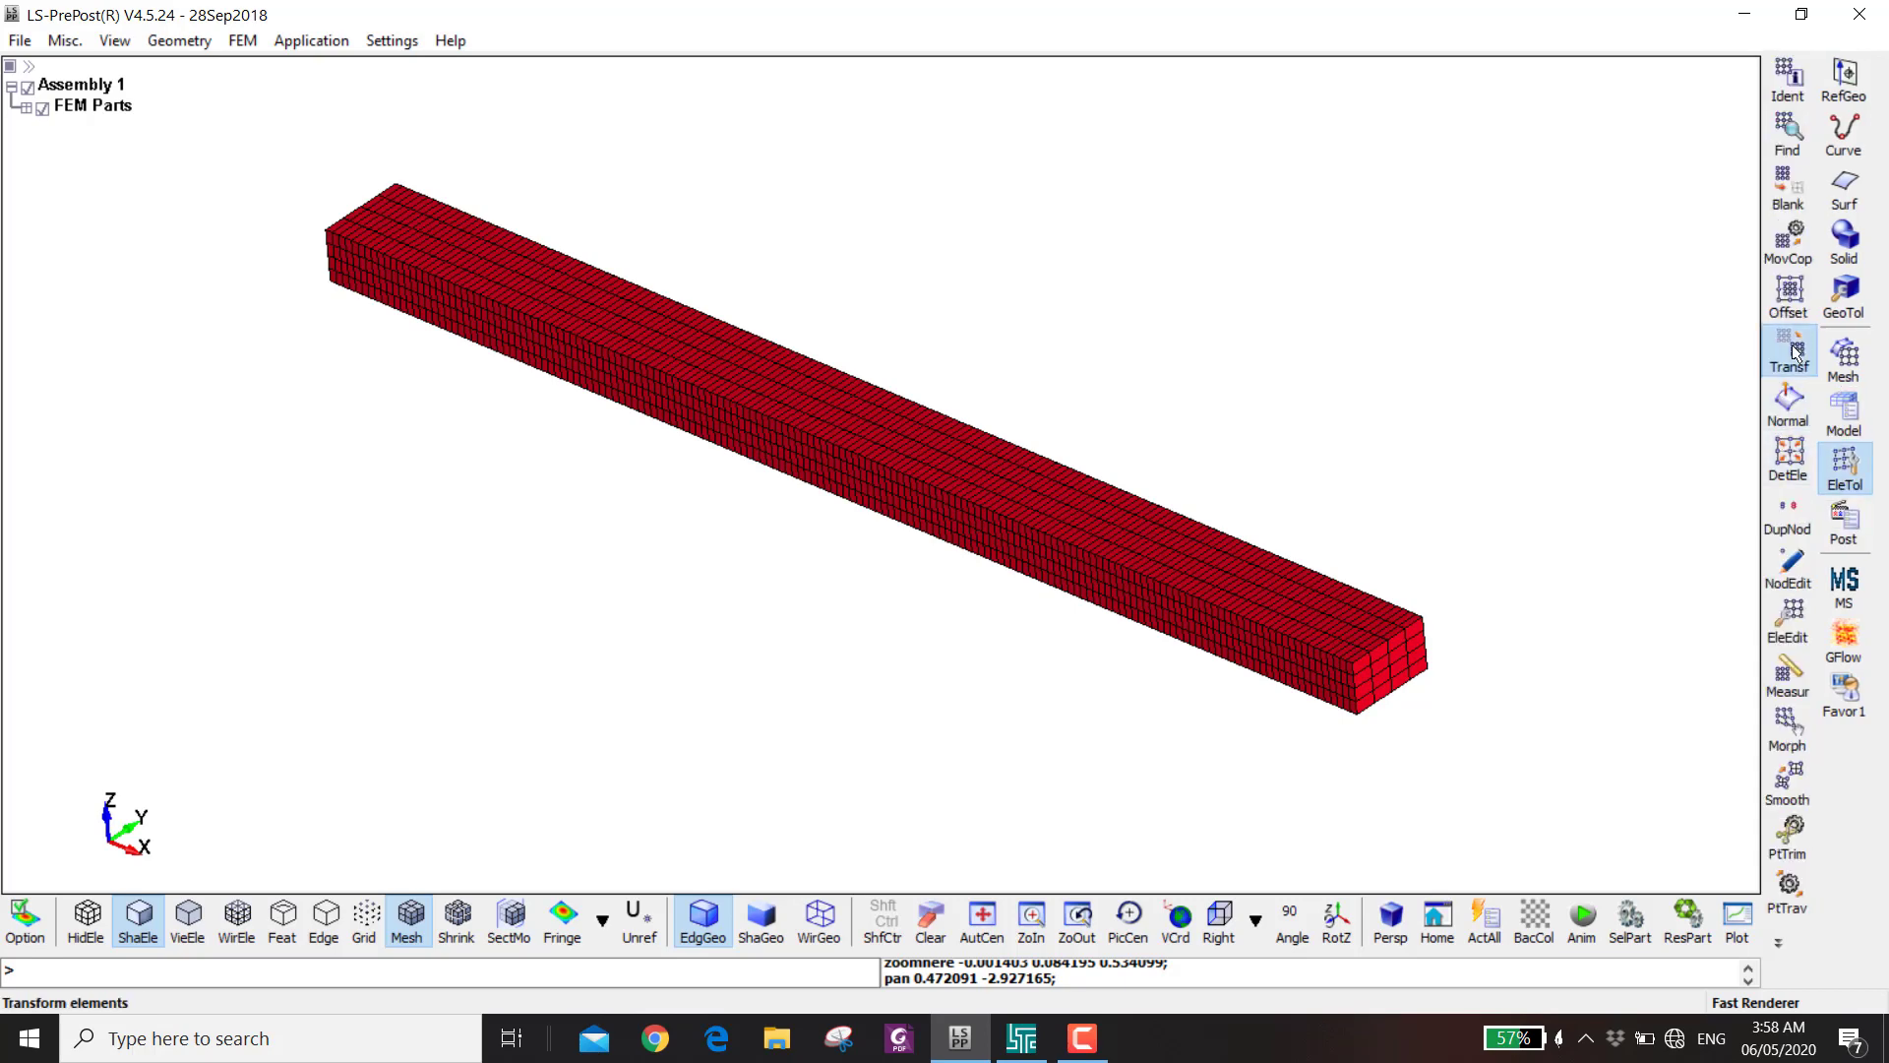
pyautogui.click(1388, 403)
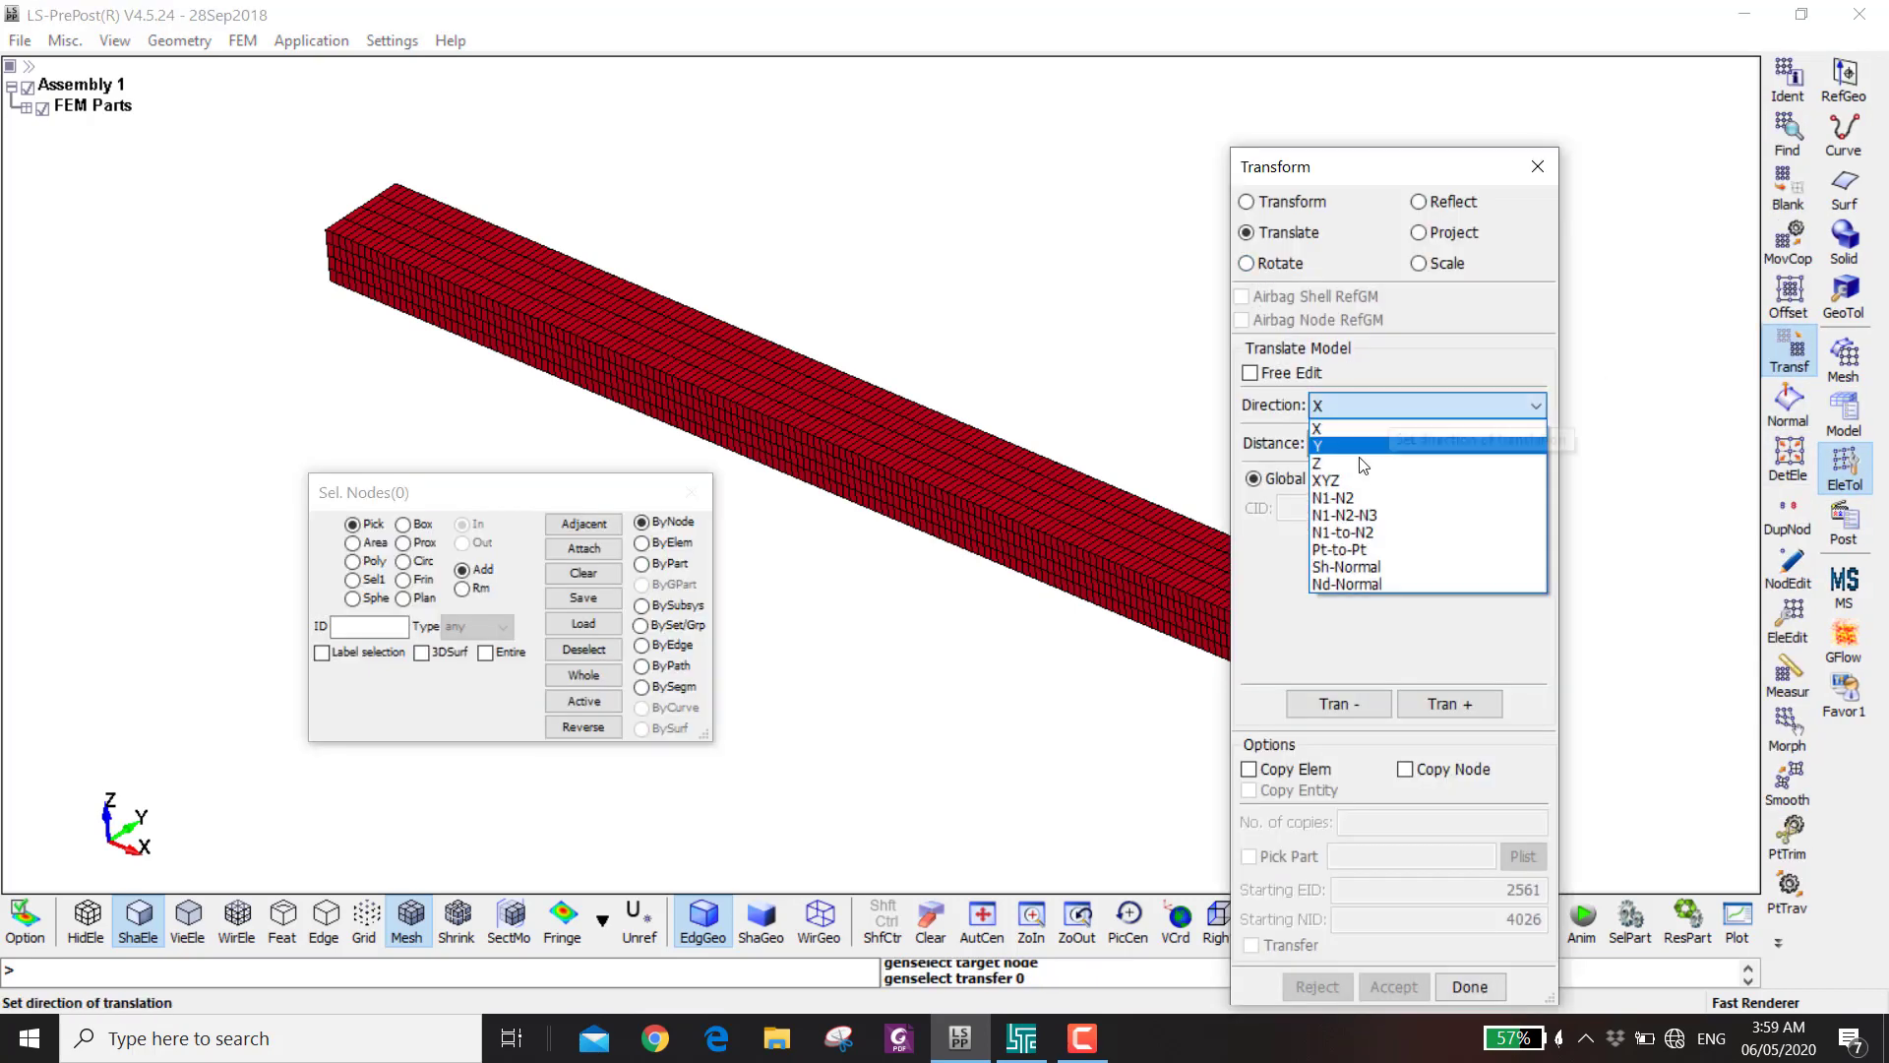
pyautogui.click(1353, 464)
pyautogui.click(1361, 445)
pyautogui.write('7')
pyautogui.scroll(-2, 1004, 602)
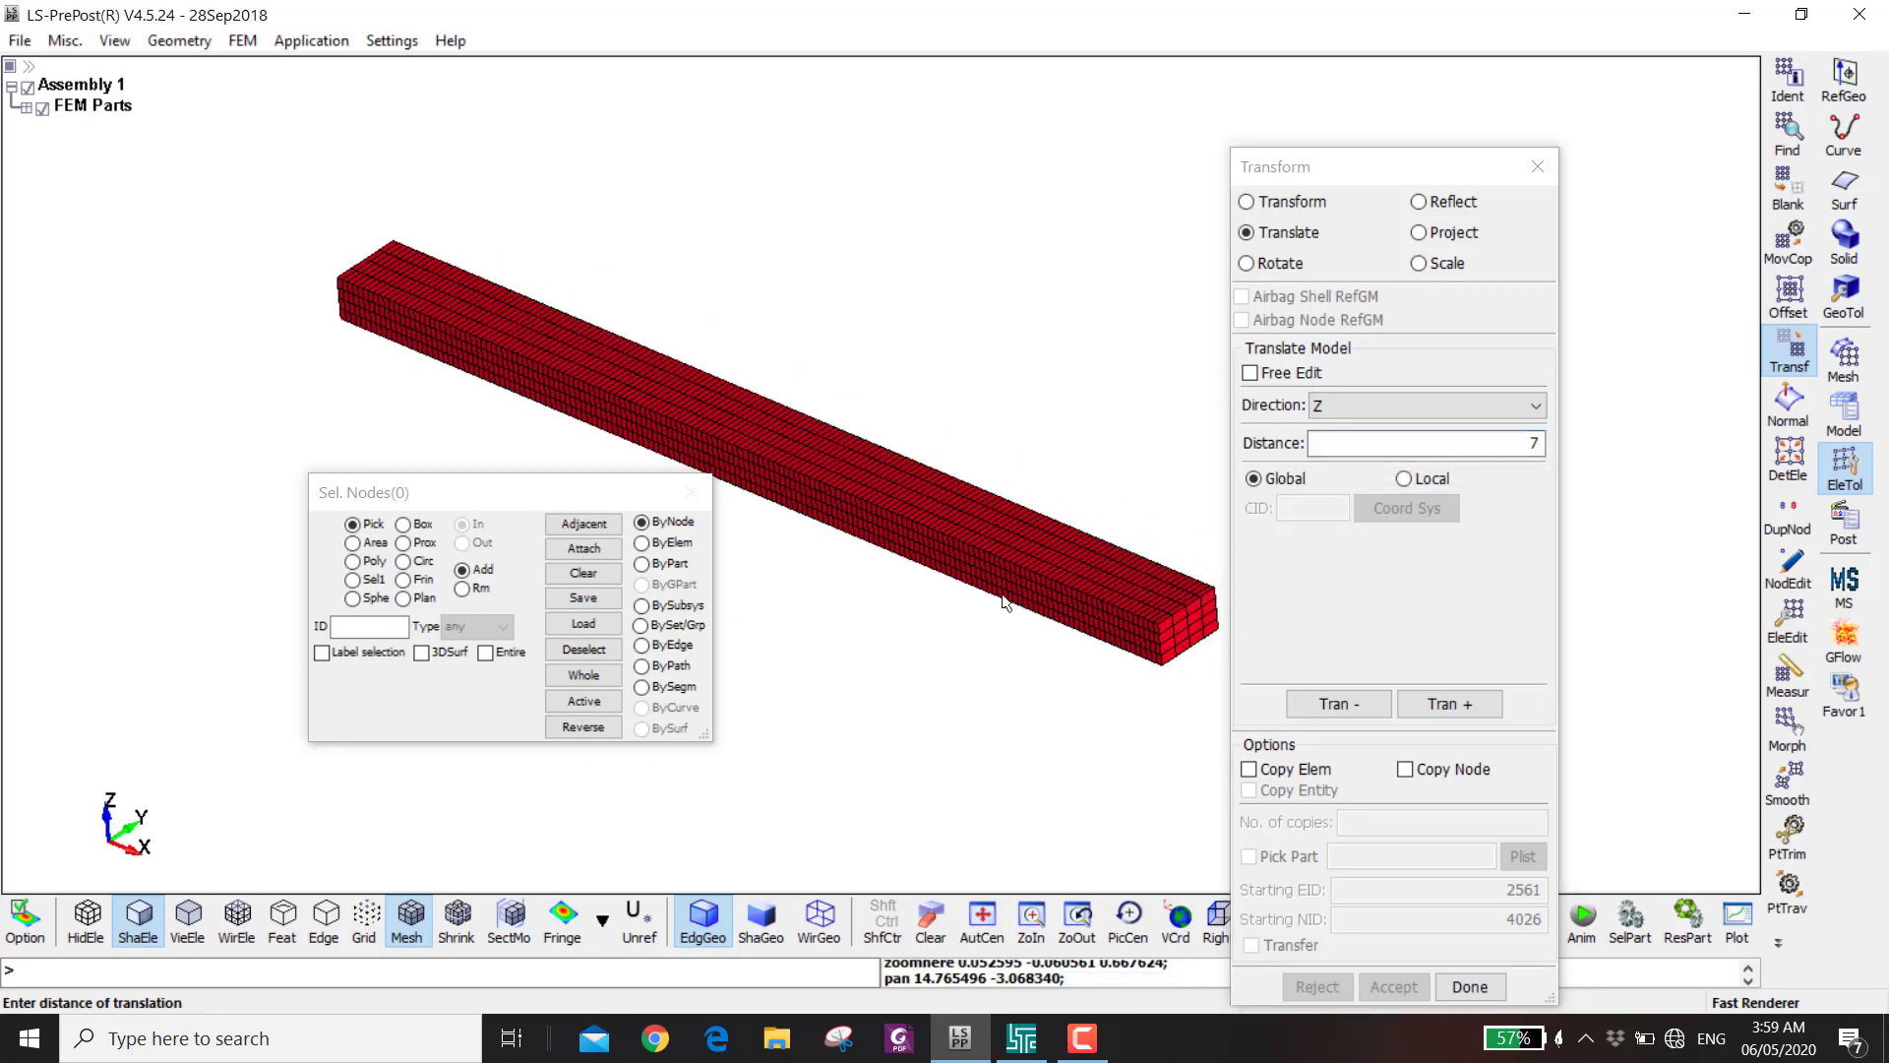
pyautogui.click(1511, 497)
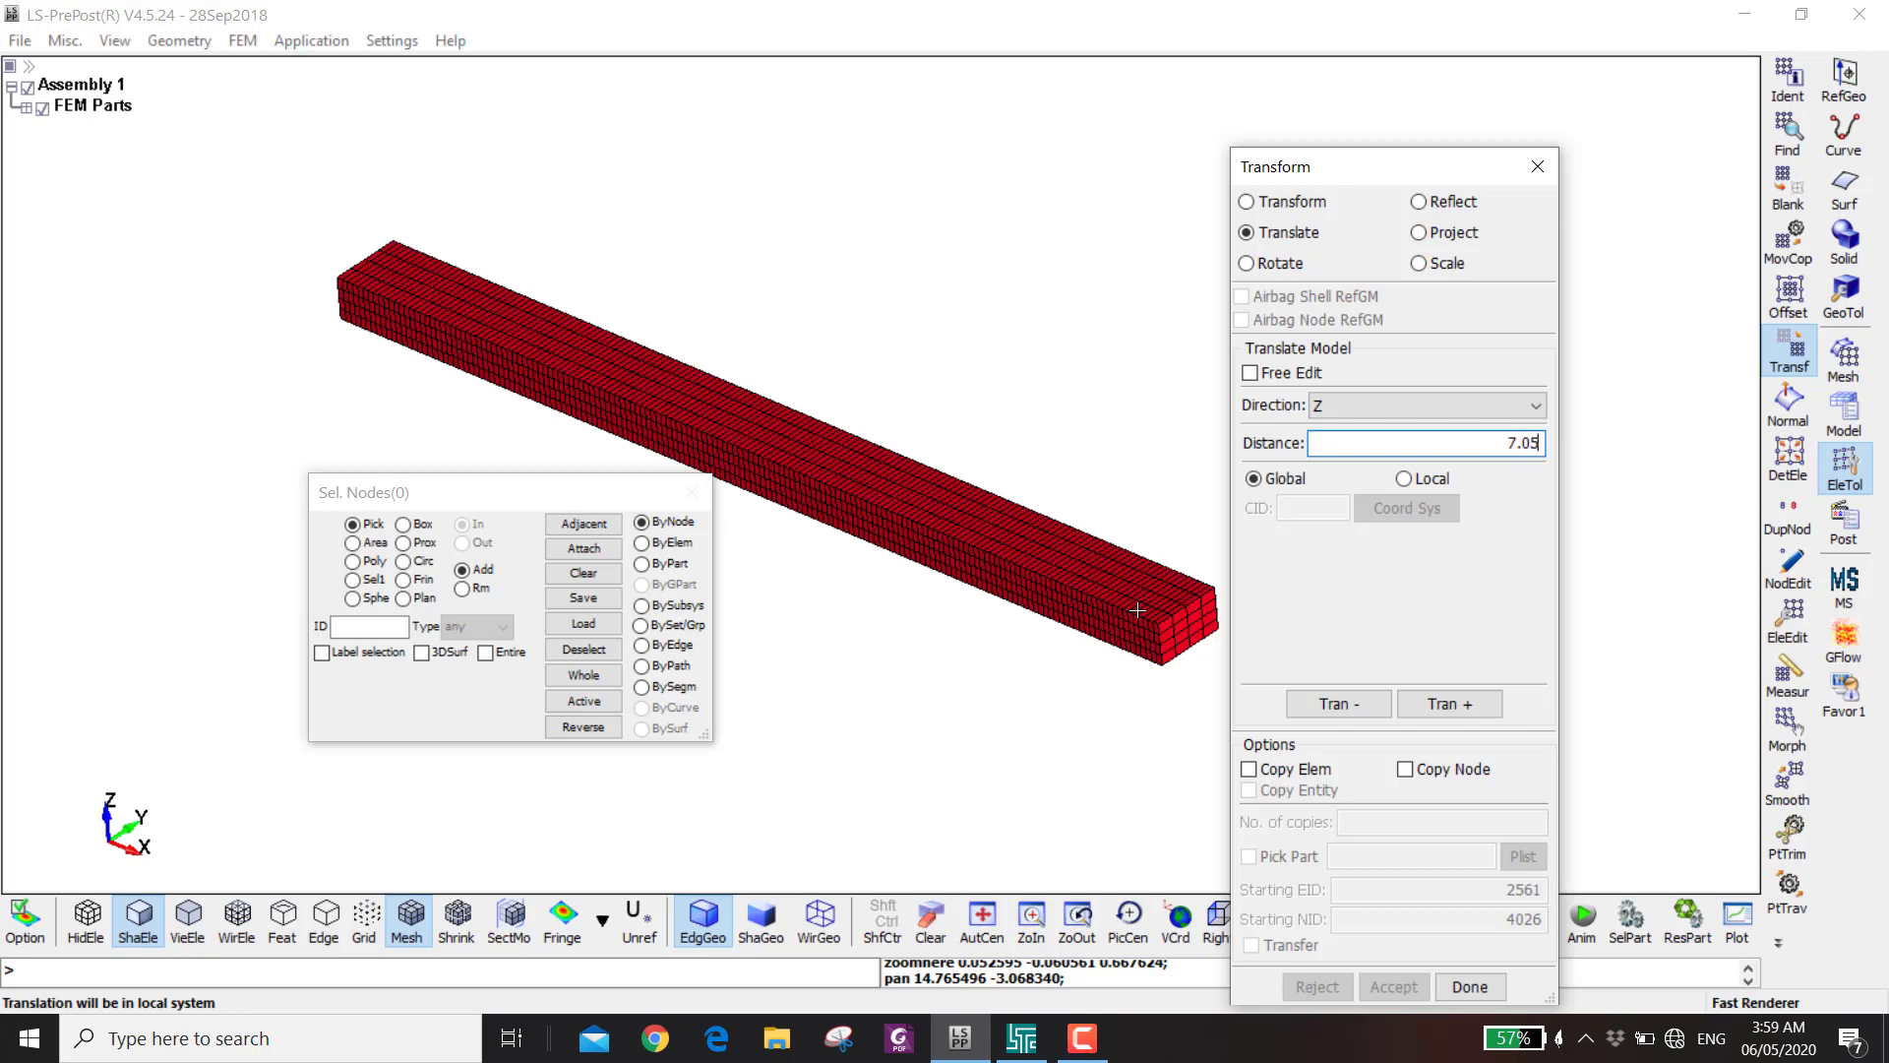
# - Copy all elements of the lower beam part in the positive direction into part ID 3 and accept the copy
pyautogui.click(1249, 768)
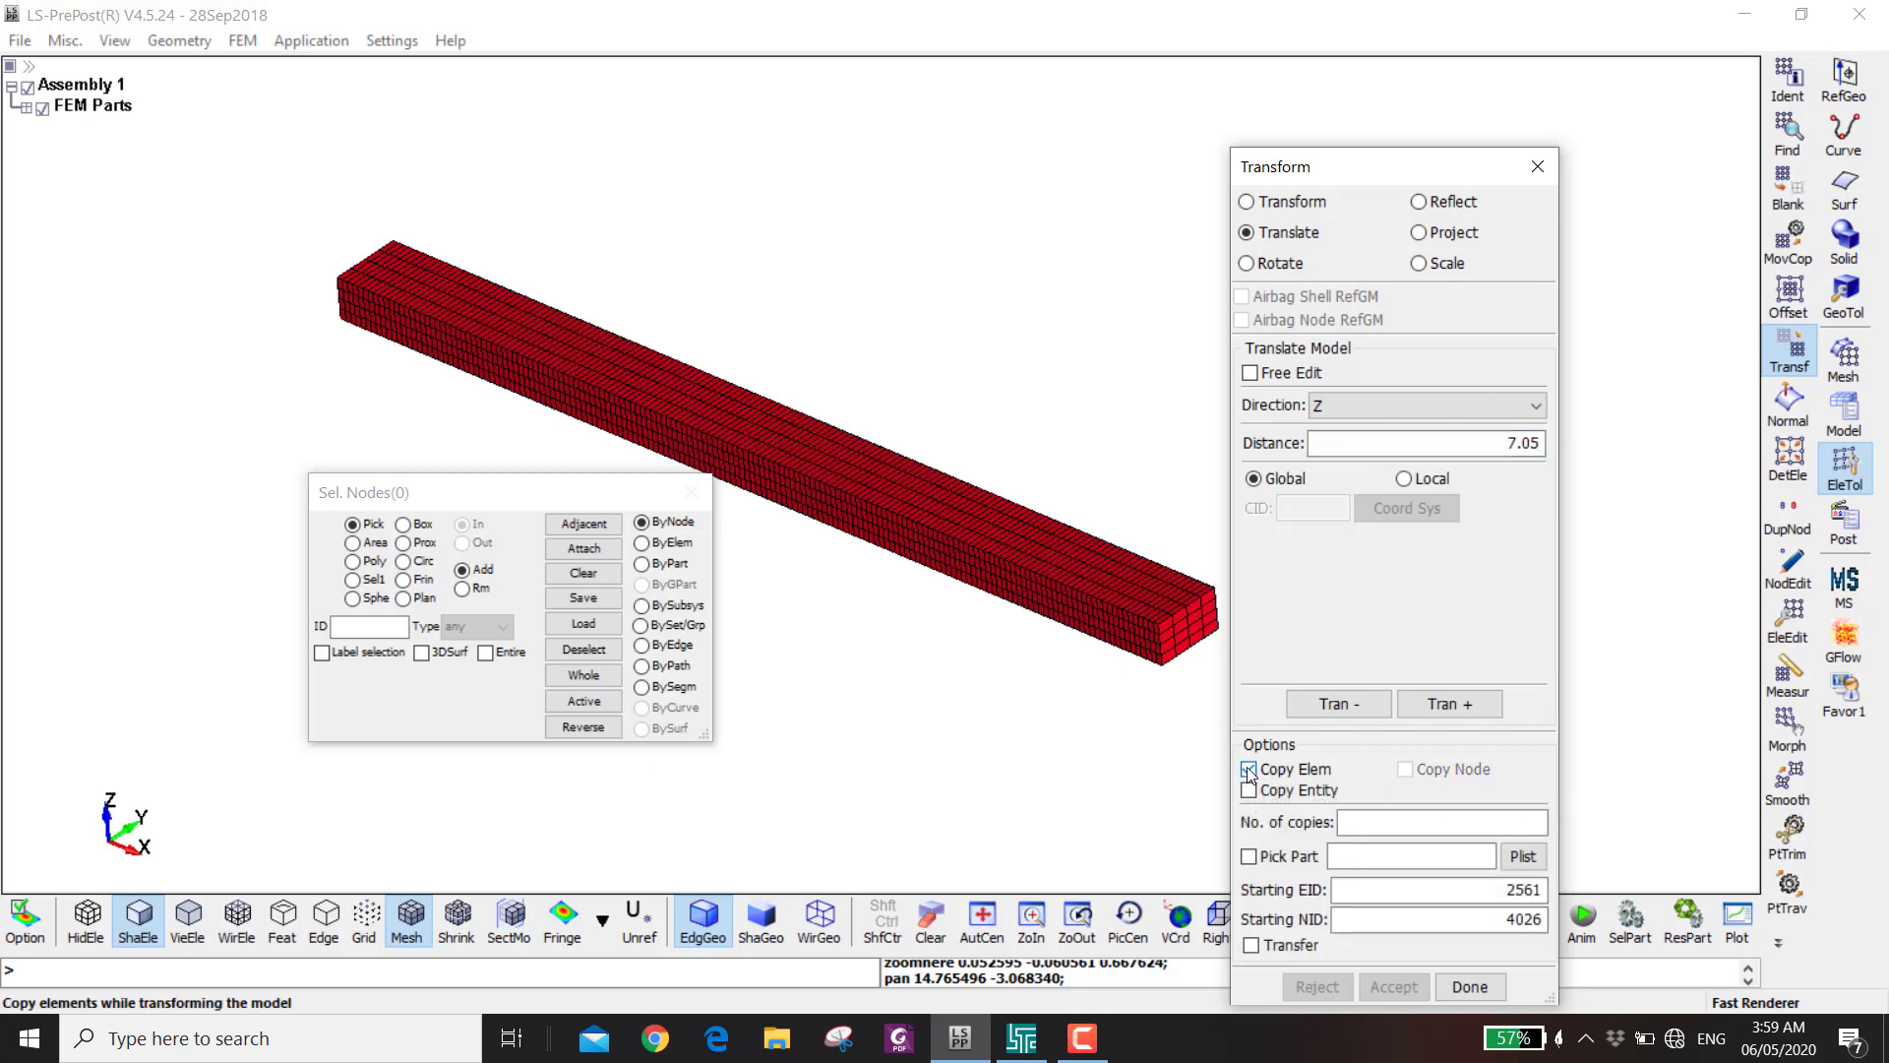
pyautogui.click(642, 563)
pyautogui.click(1005, 561)
pyautogui.click(1397, 856)
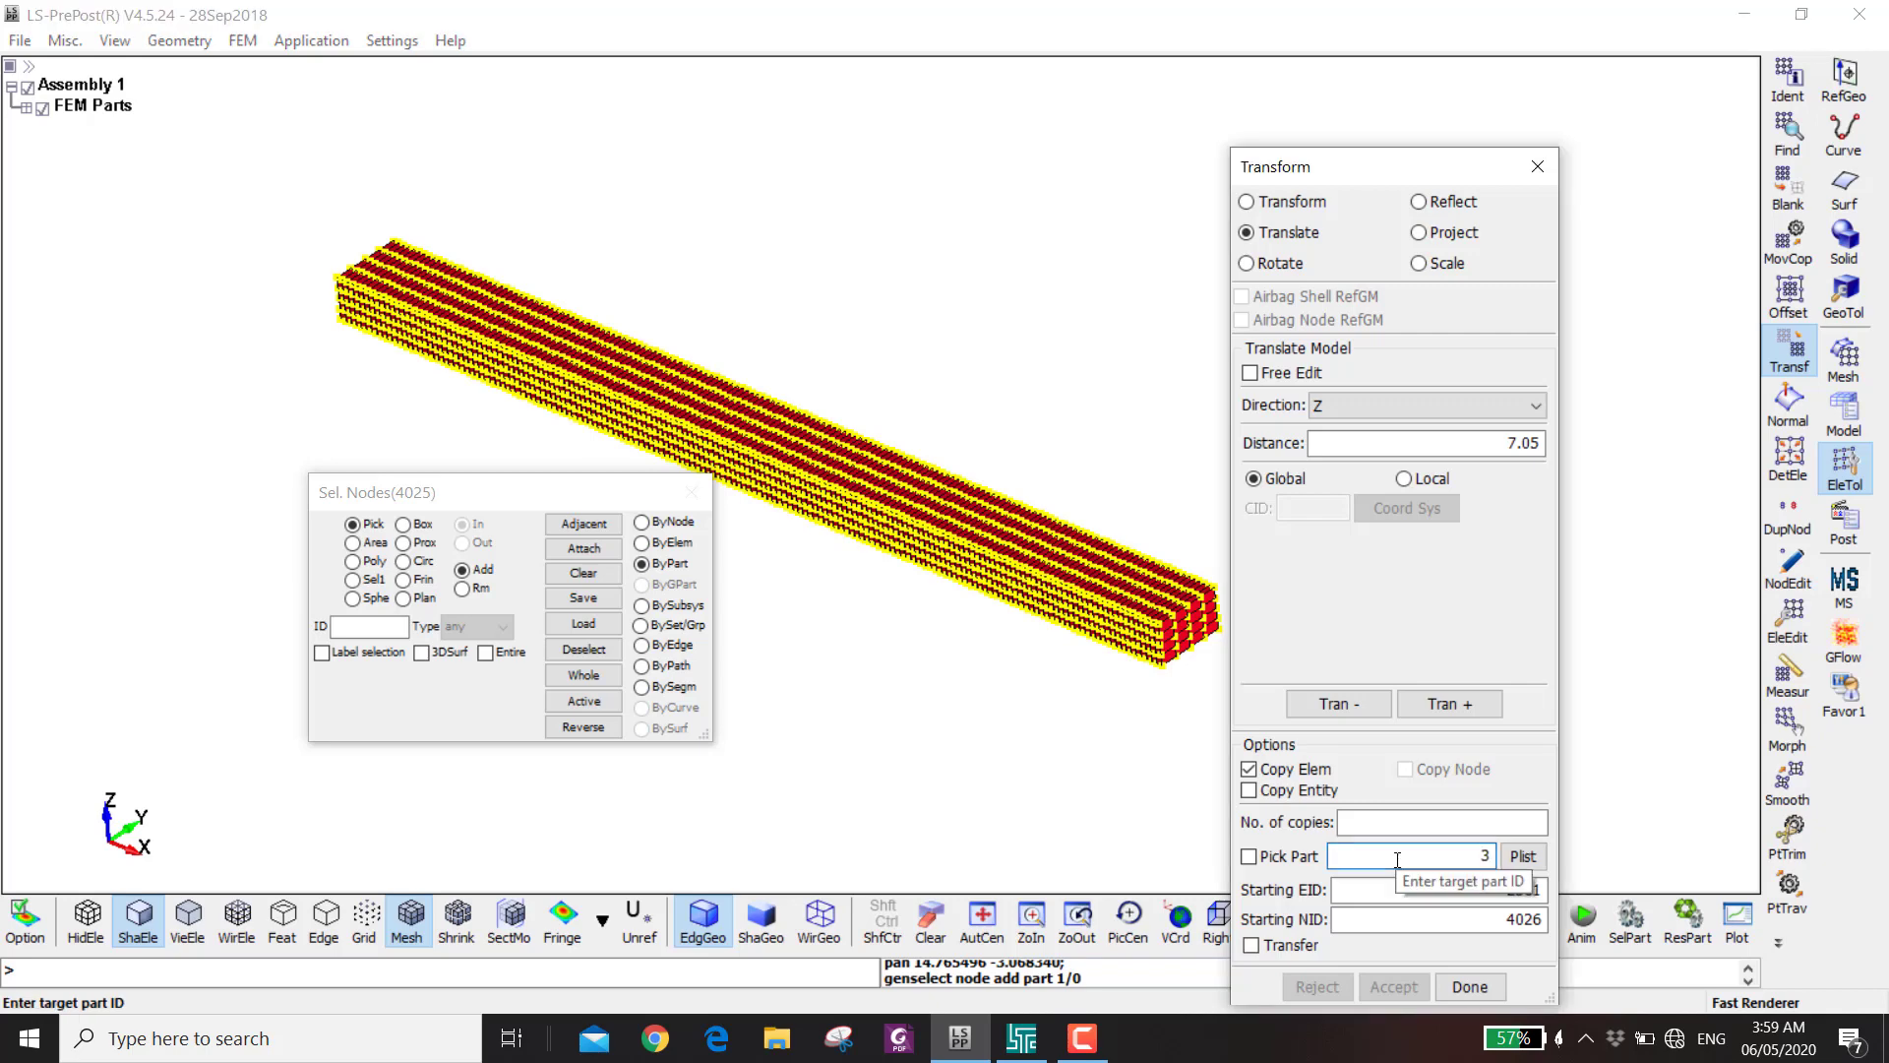
pyautogui.click(1449, 705)
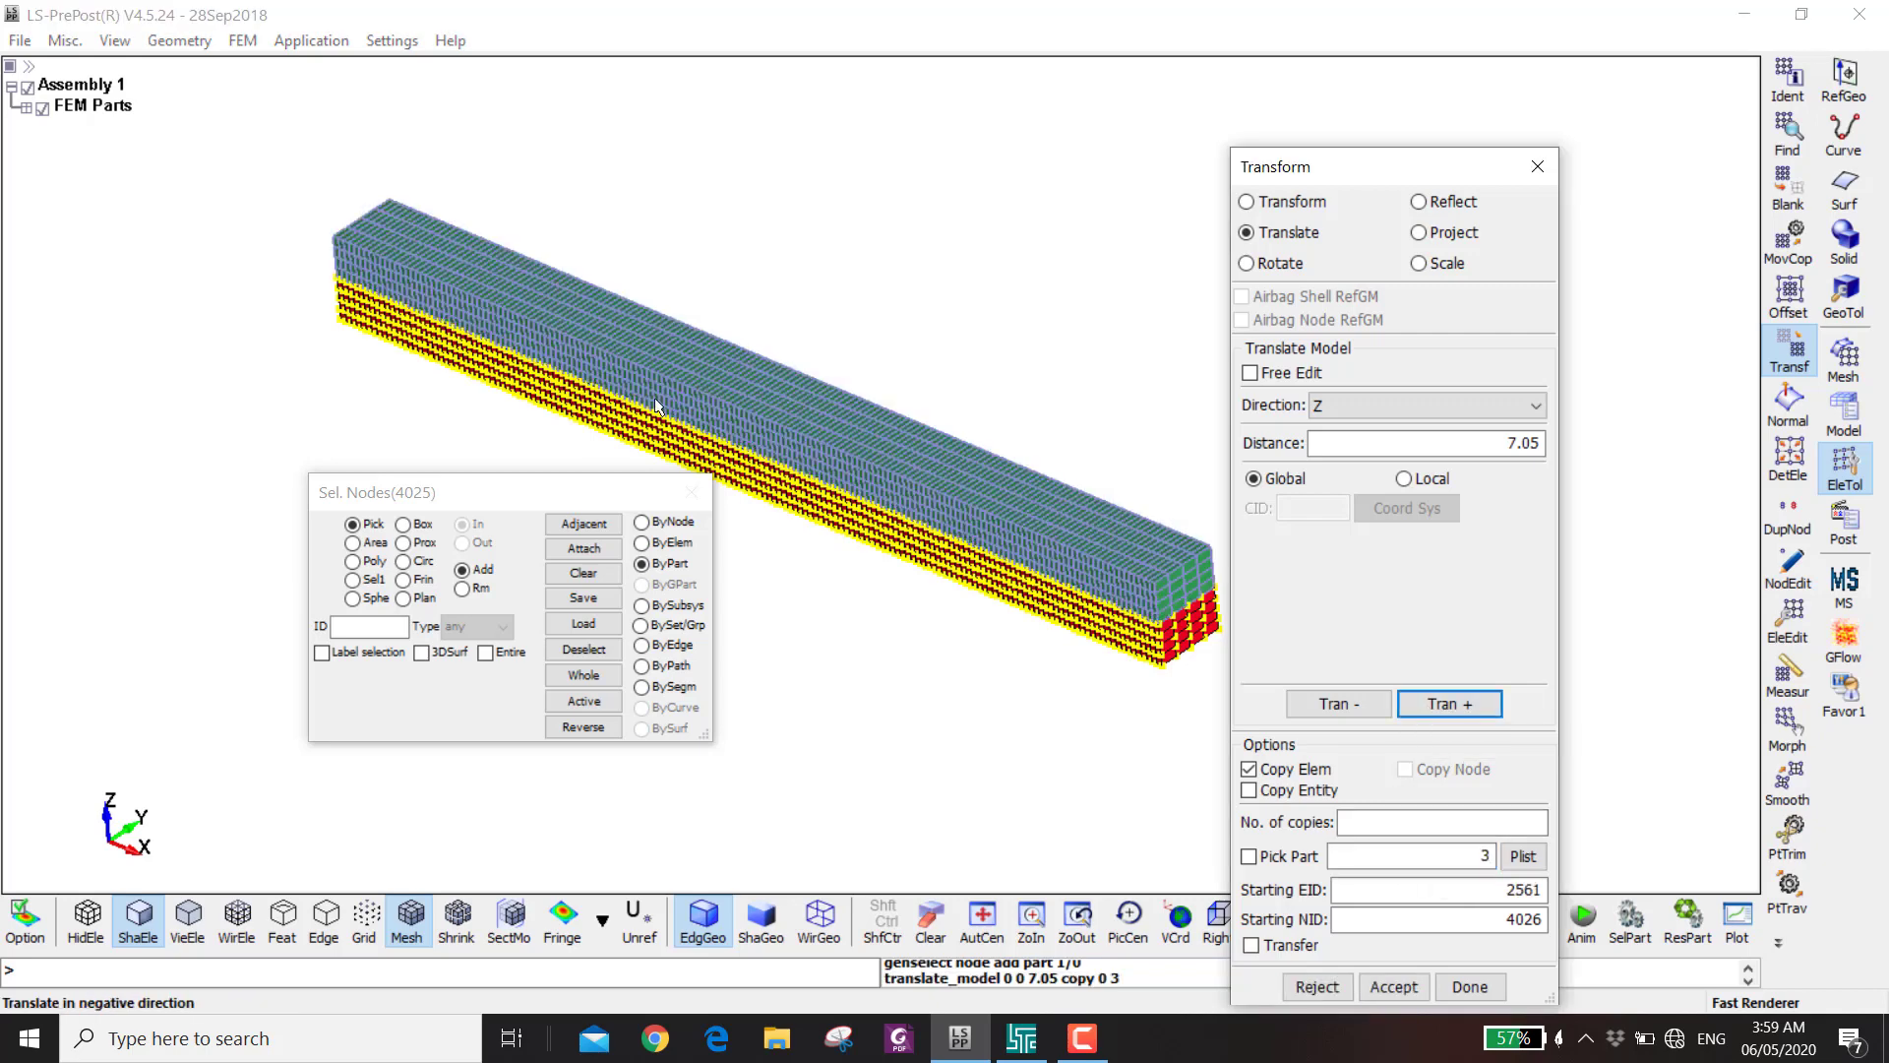
pyautogui.scroll(3, 759, 429)
pyautogui.click(1394, 987)
# - Check the gap between the two beams in the right view and hide the upper beam, part 3
pyautogui.moveTo(1087, 392); pyautogui.dragTo(1054, 843)
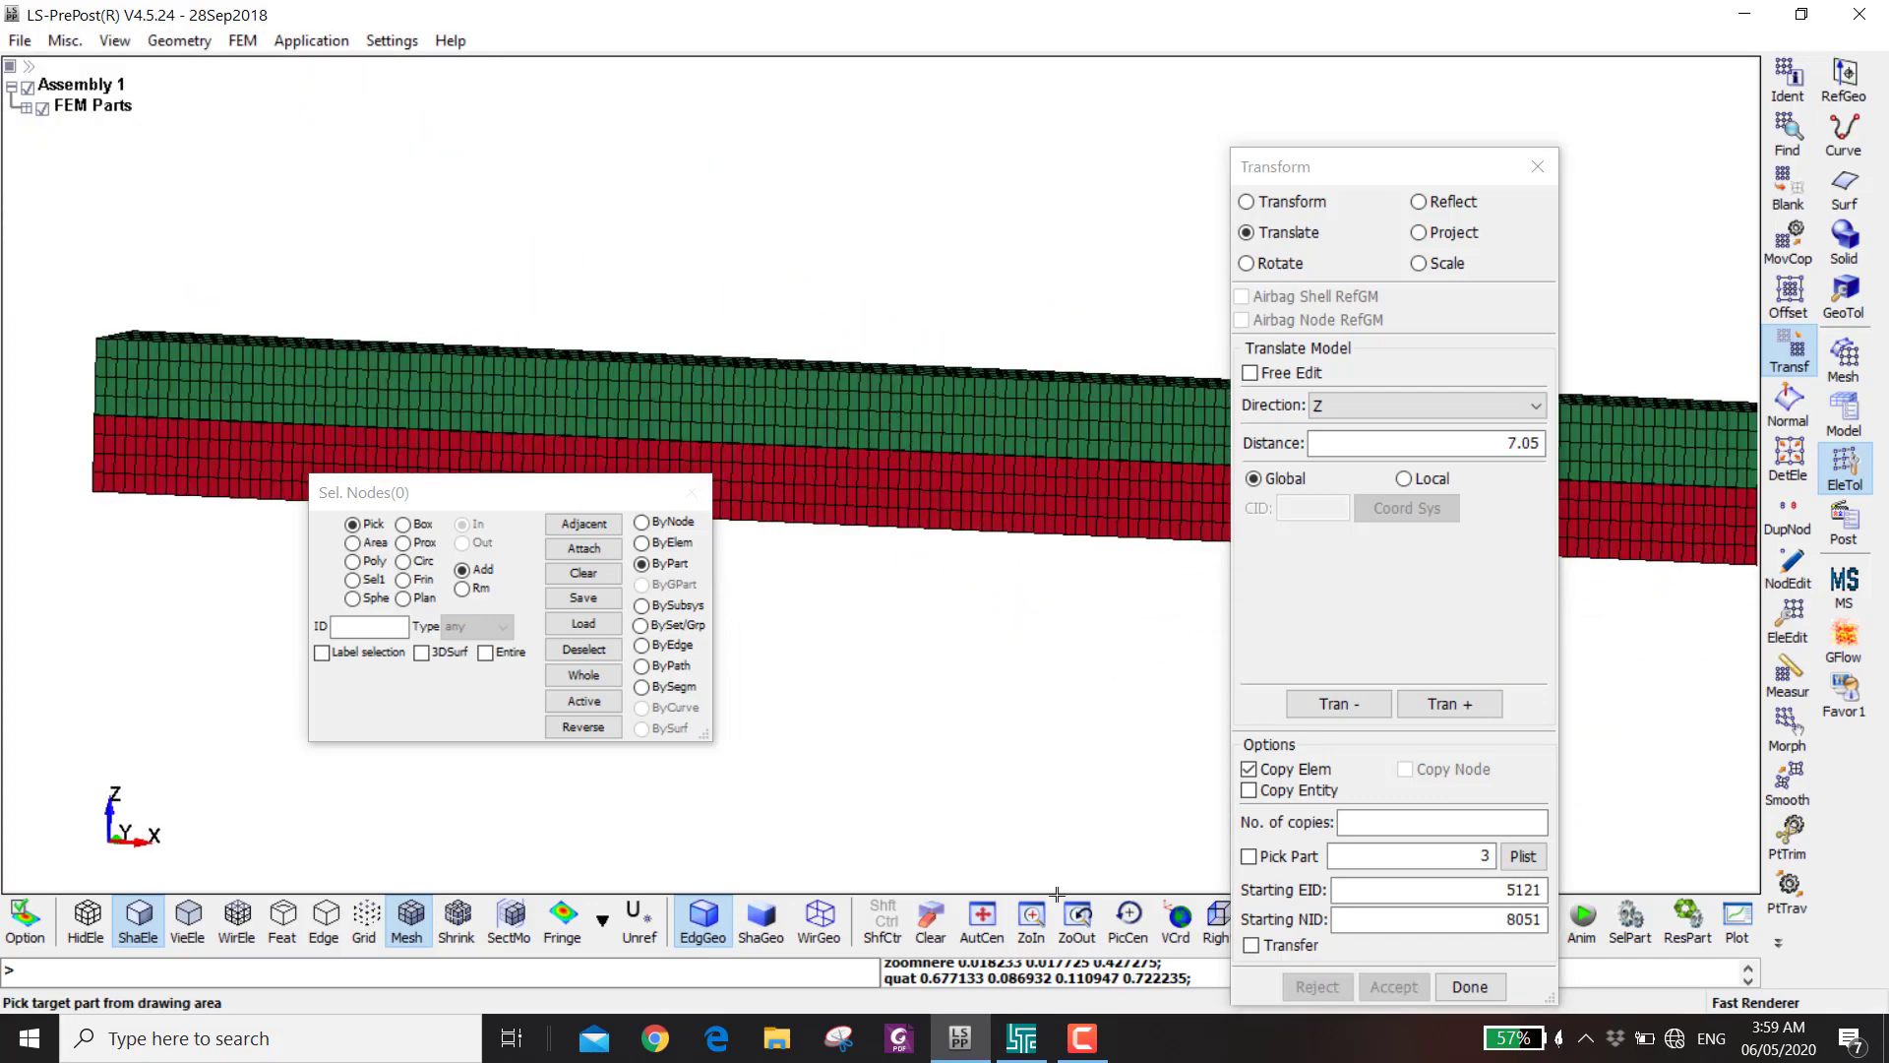
pyautogui.click(1217, 924)
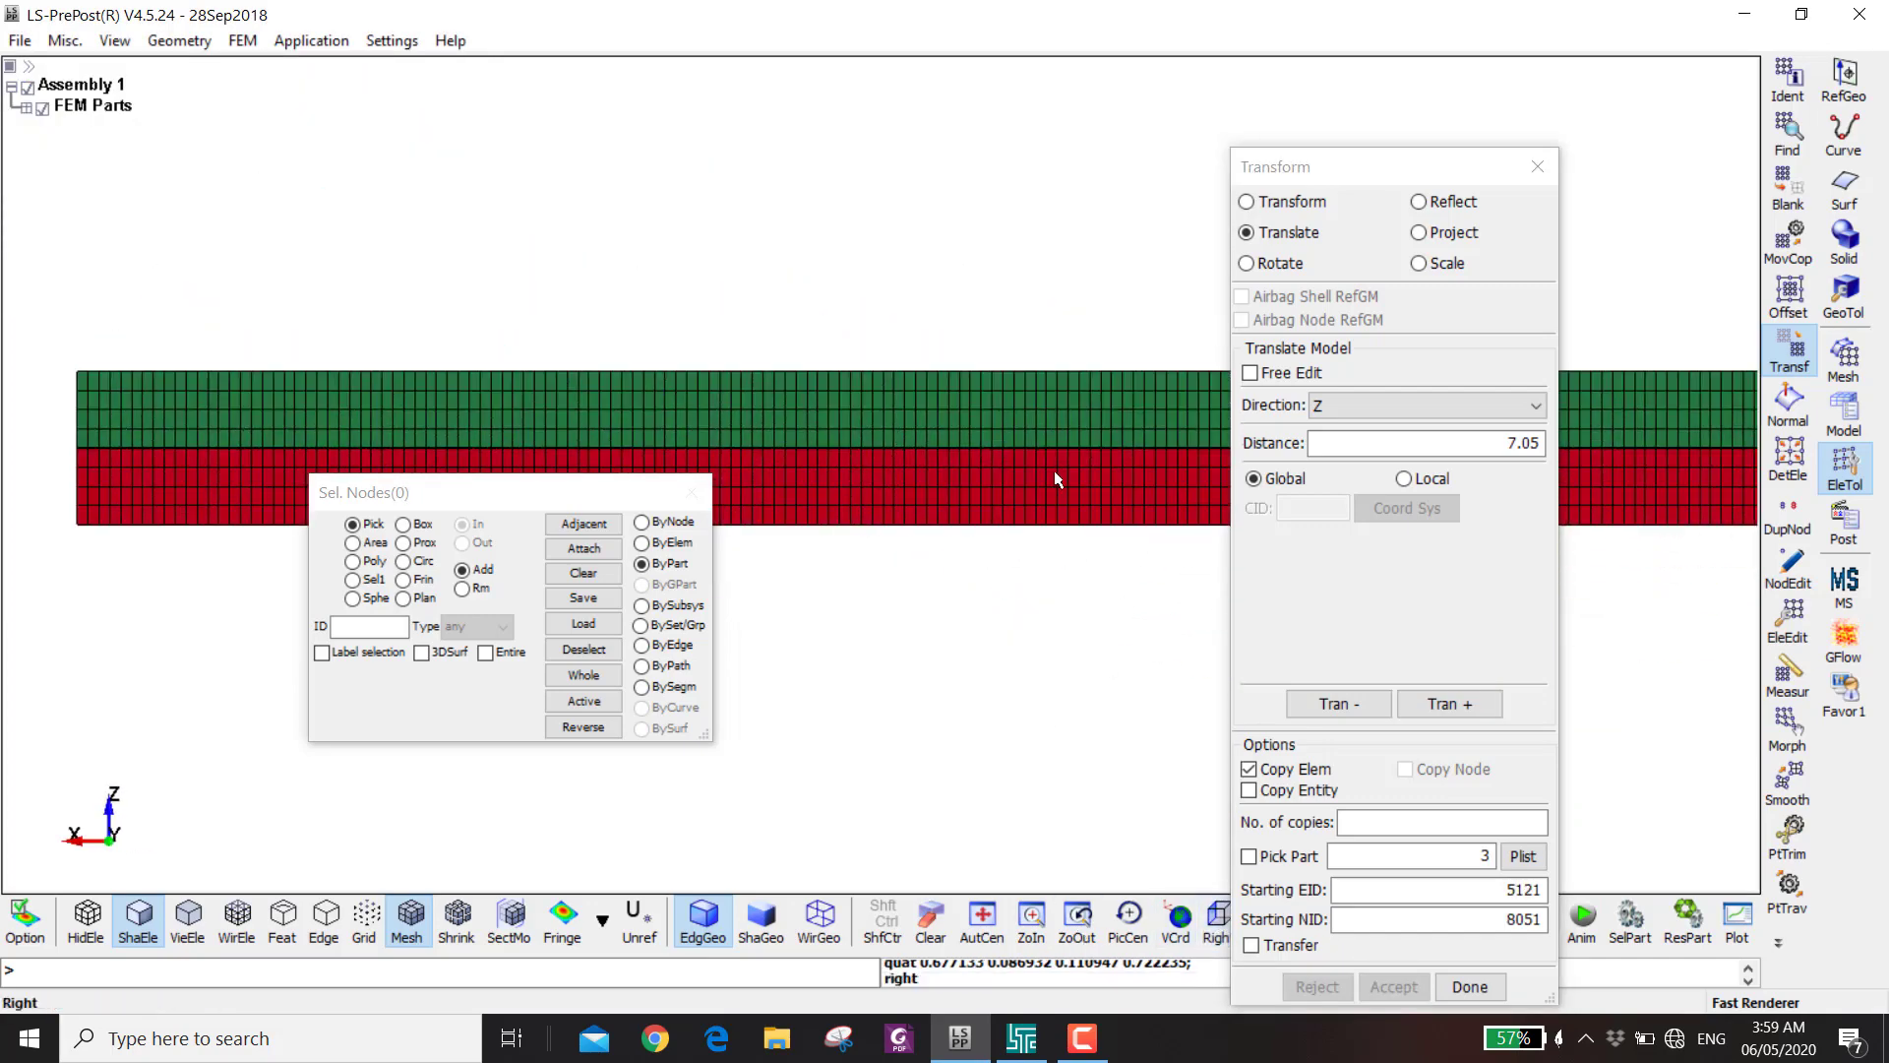
pyautogui.scroll(4, 1051, 467)
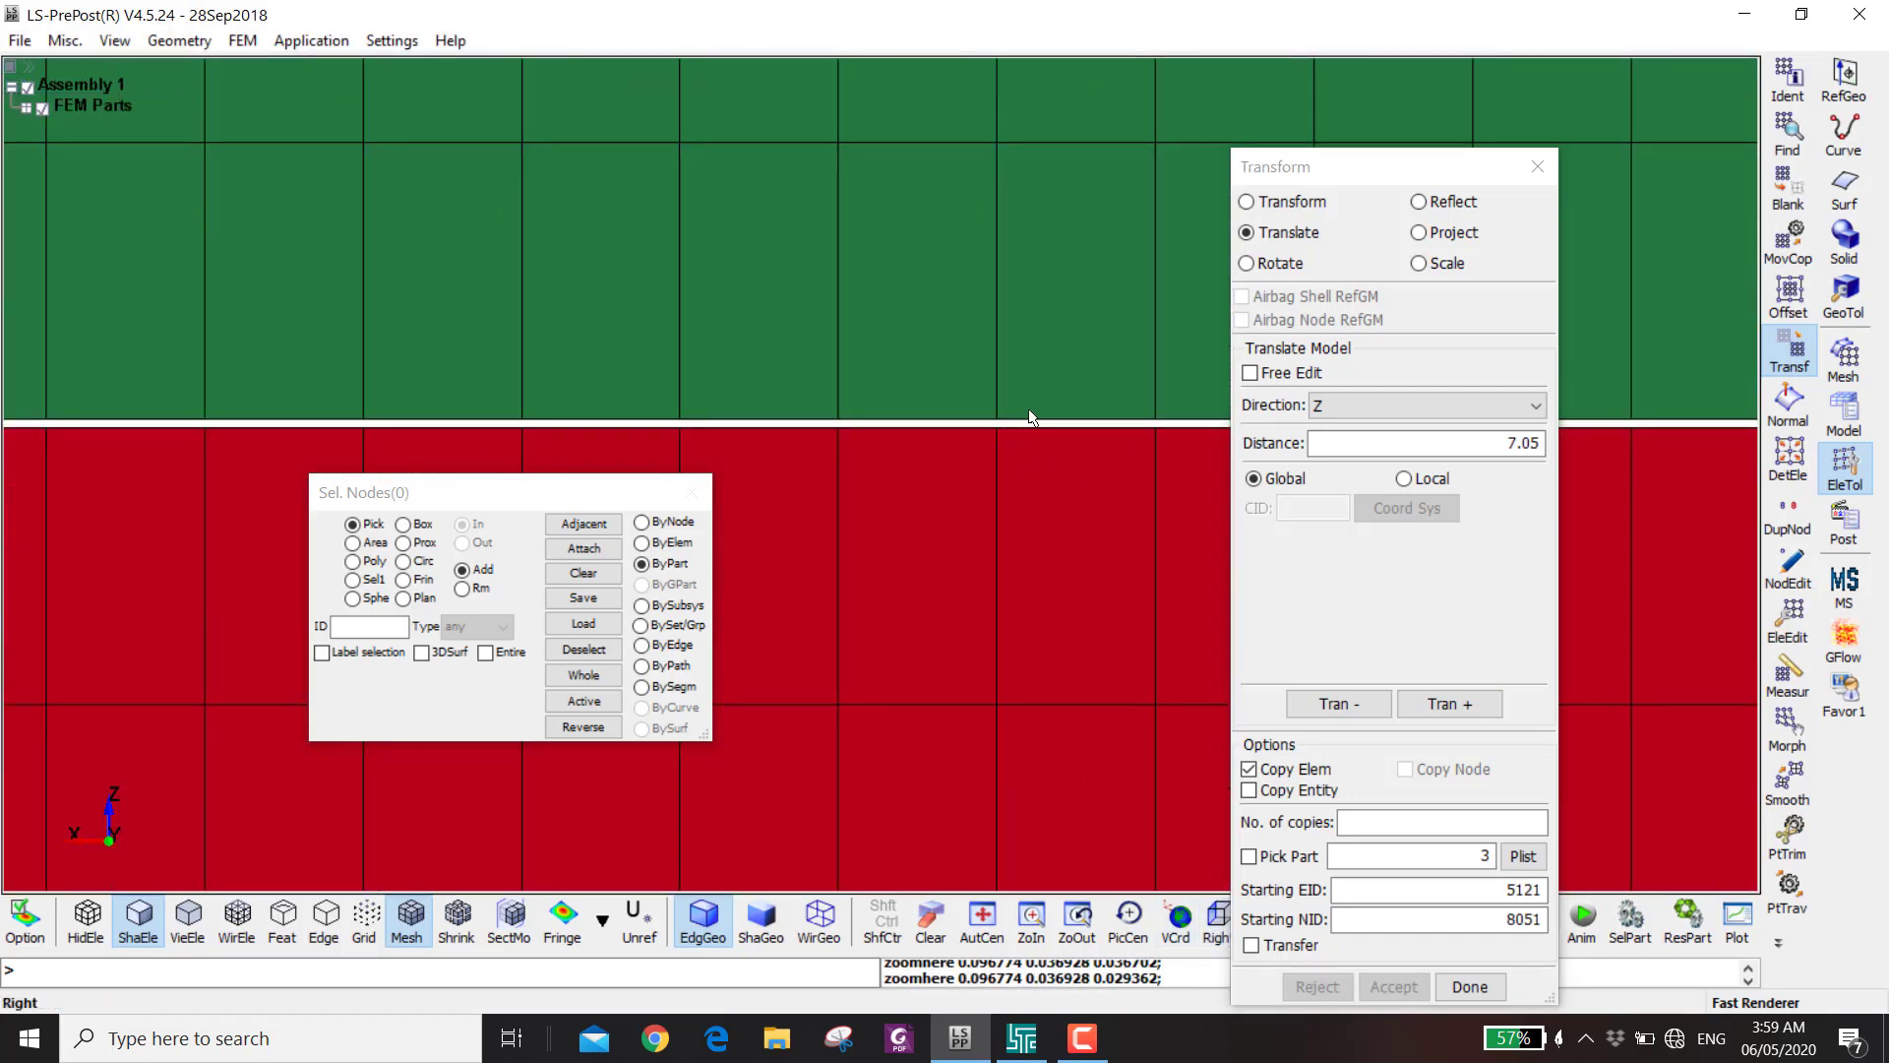
pyautogui.scroll(-3, 1029, 414)
pyautogui.scroll(-2, 974, 430)
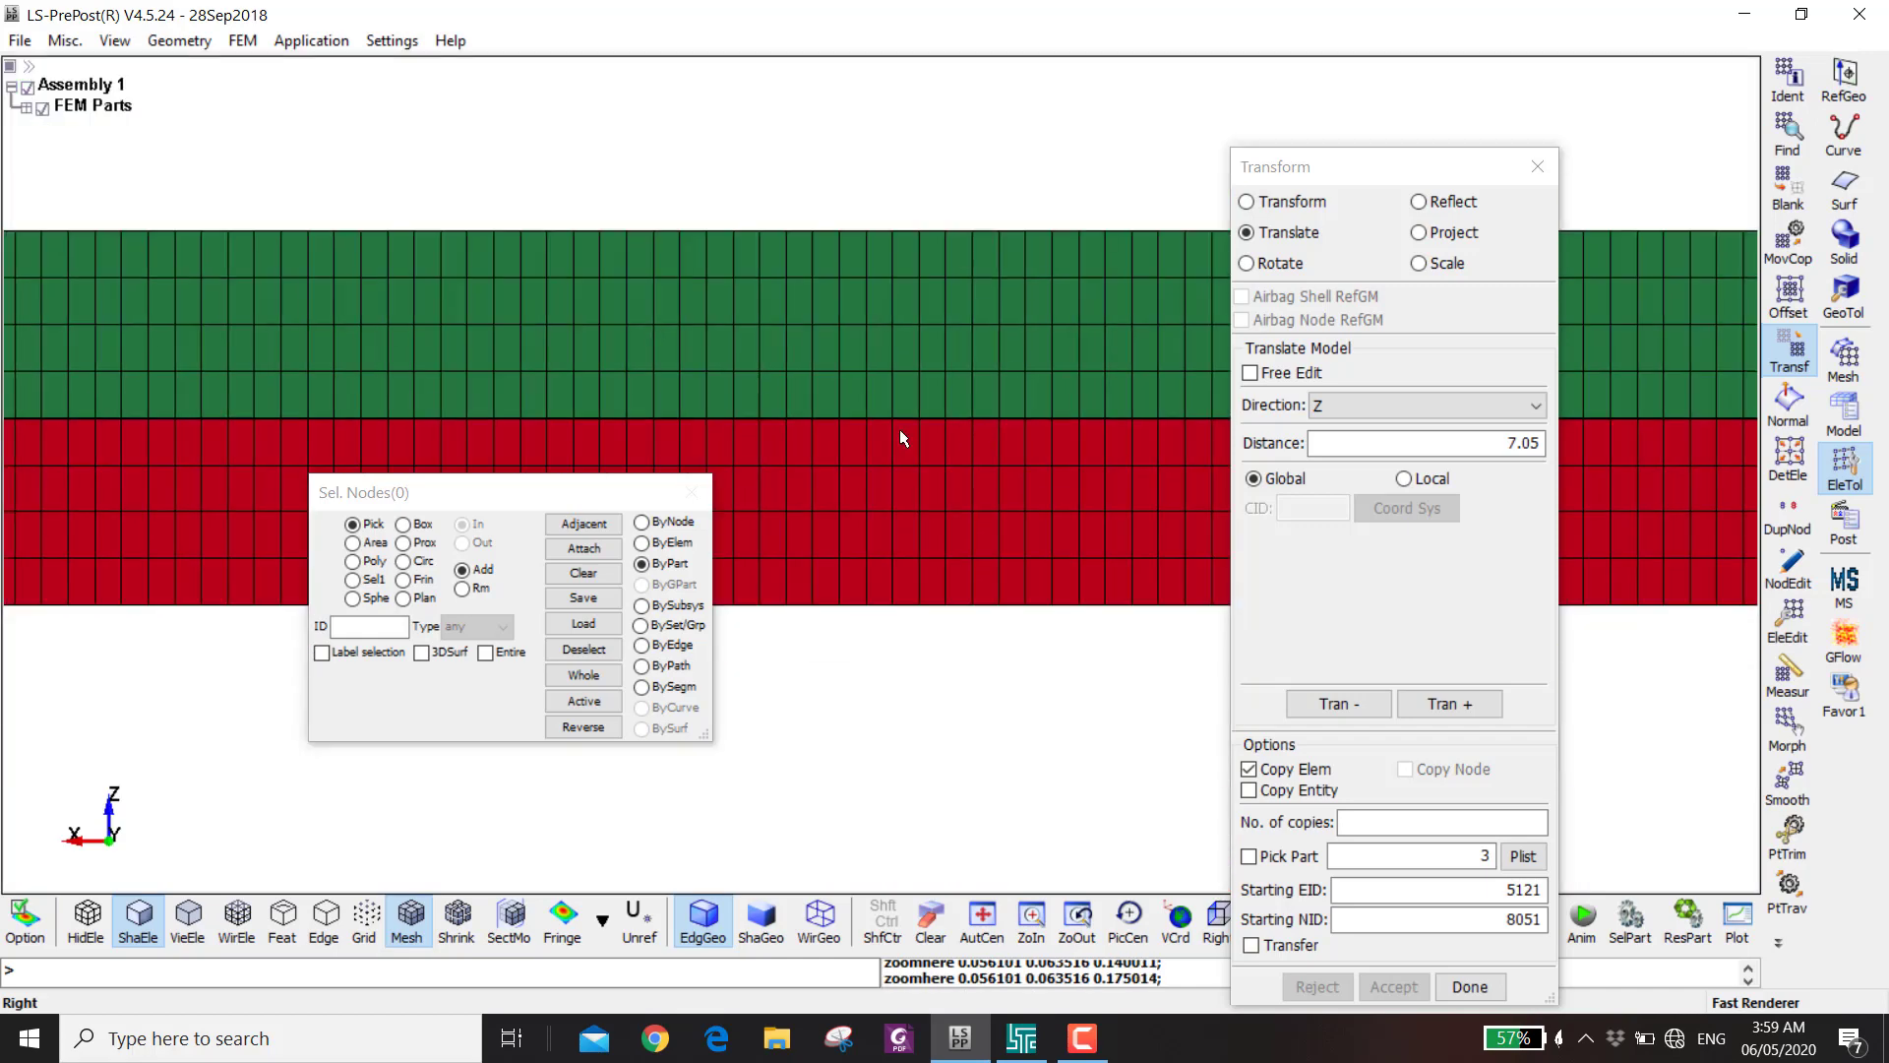
pyautogui.scroll(3, 1060, 433)
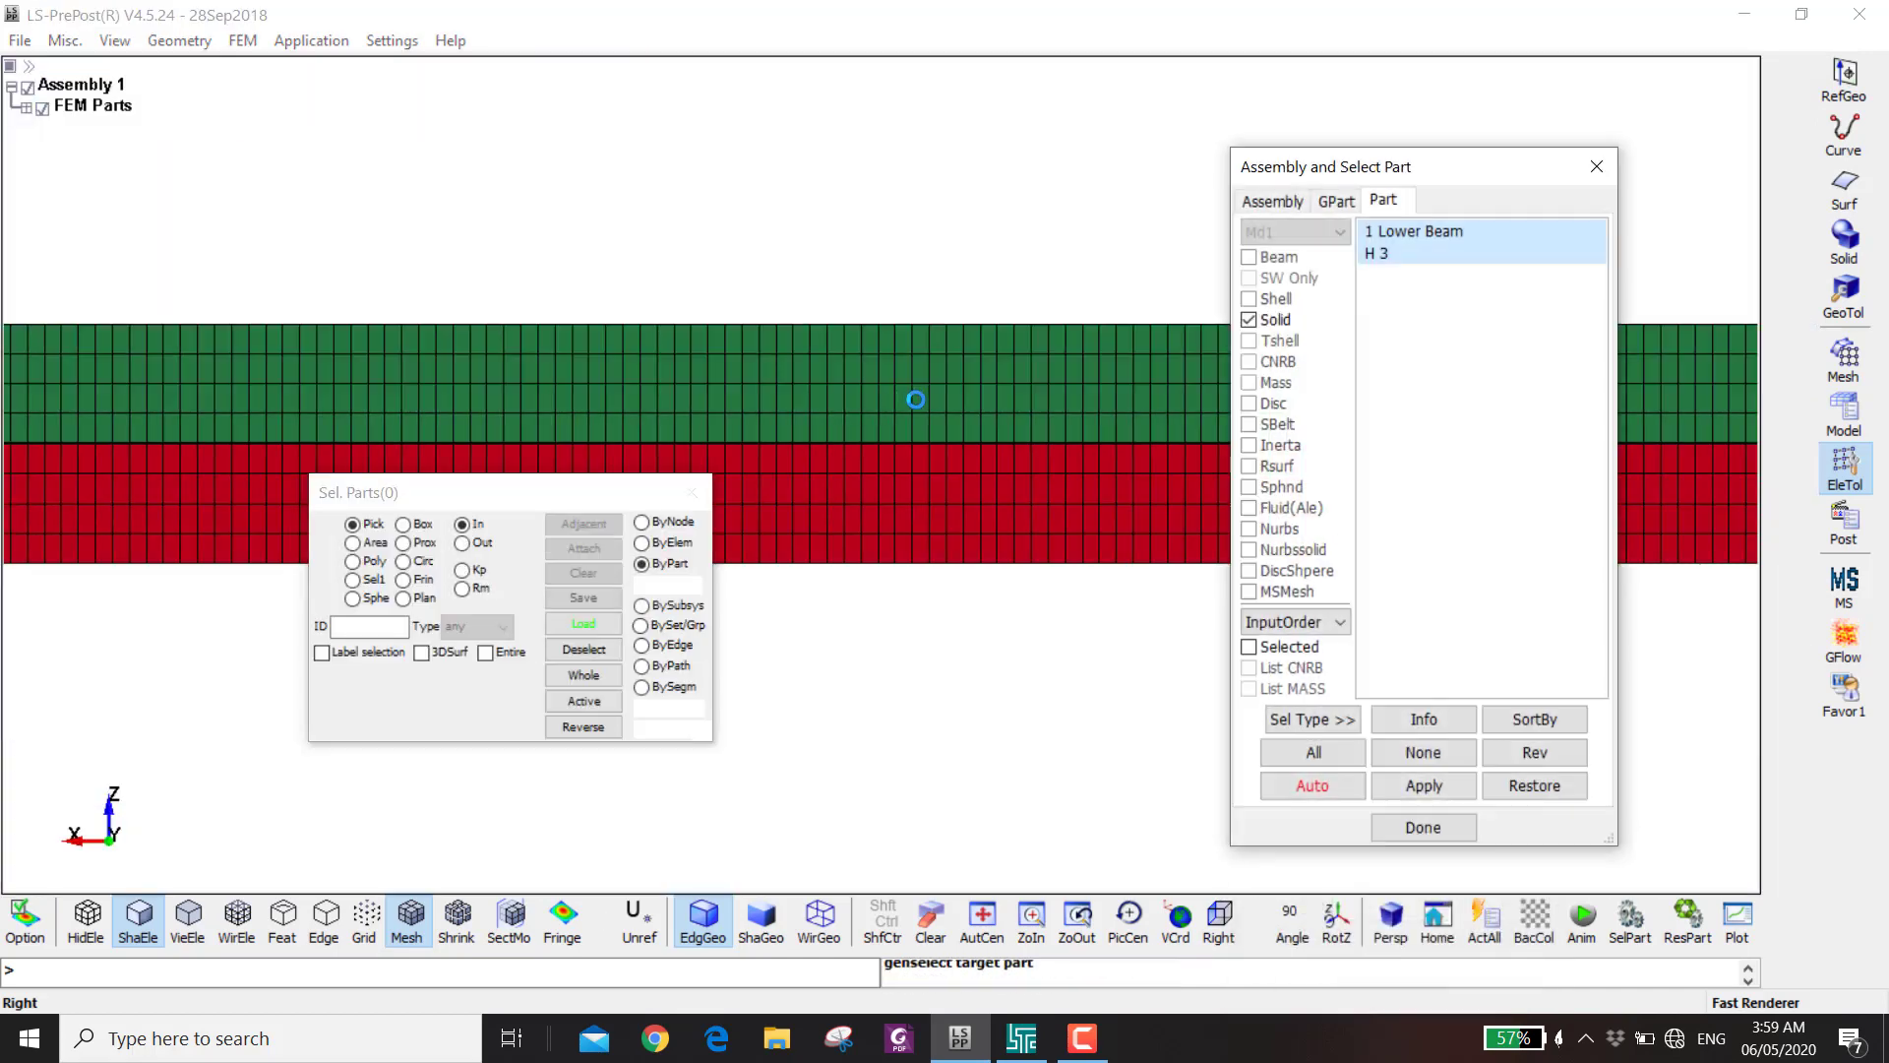
pyautogui.keyDown('shift'); pyautogui.moveTo(1063, 662); pyautogui.dragTo(691, 388); pyautogui.keyUp('shift')
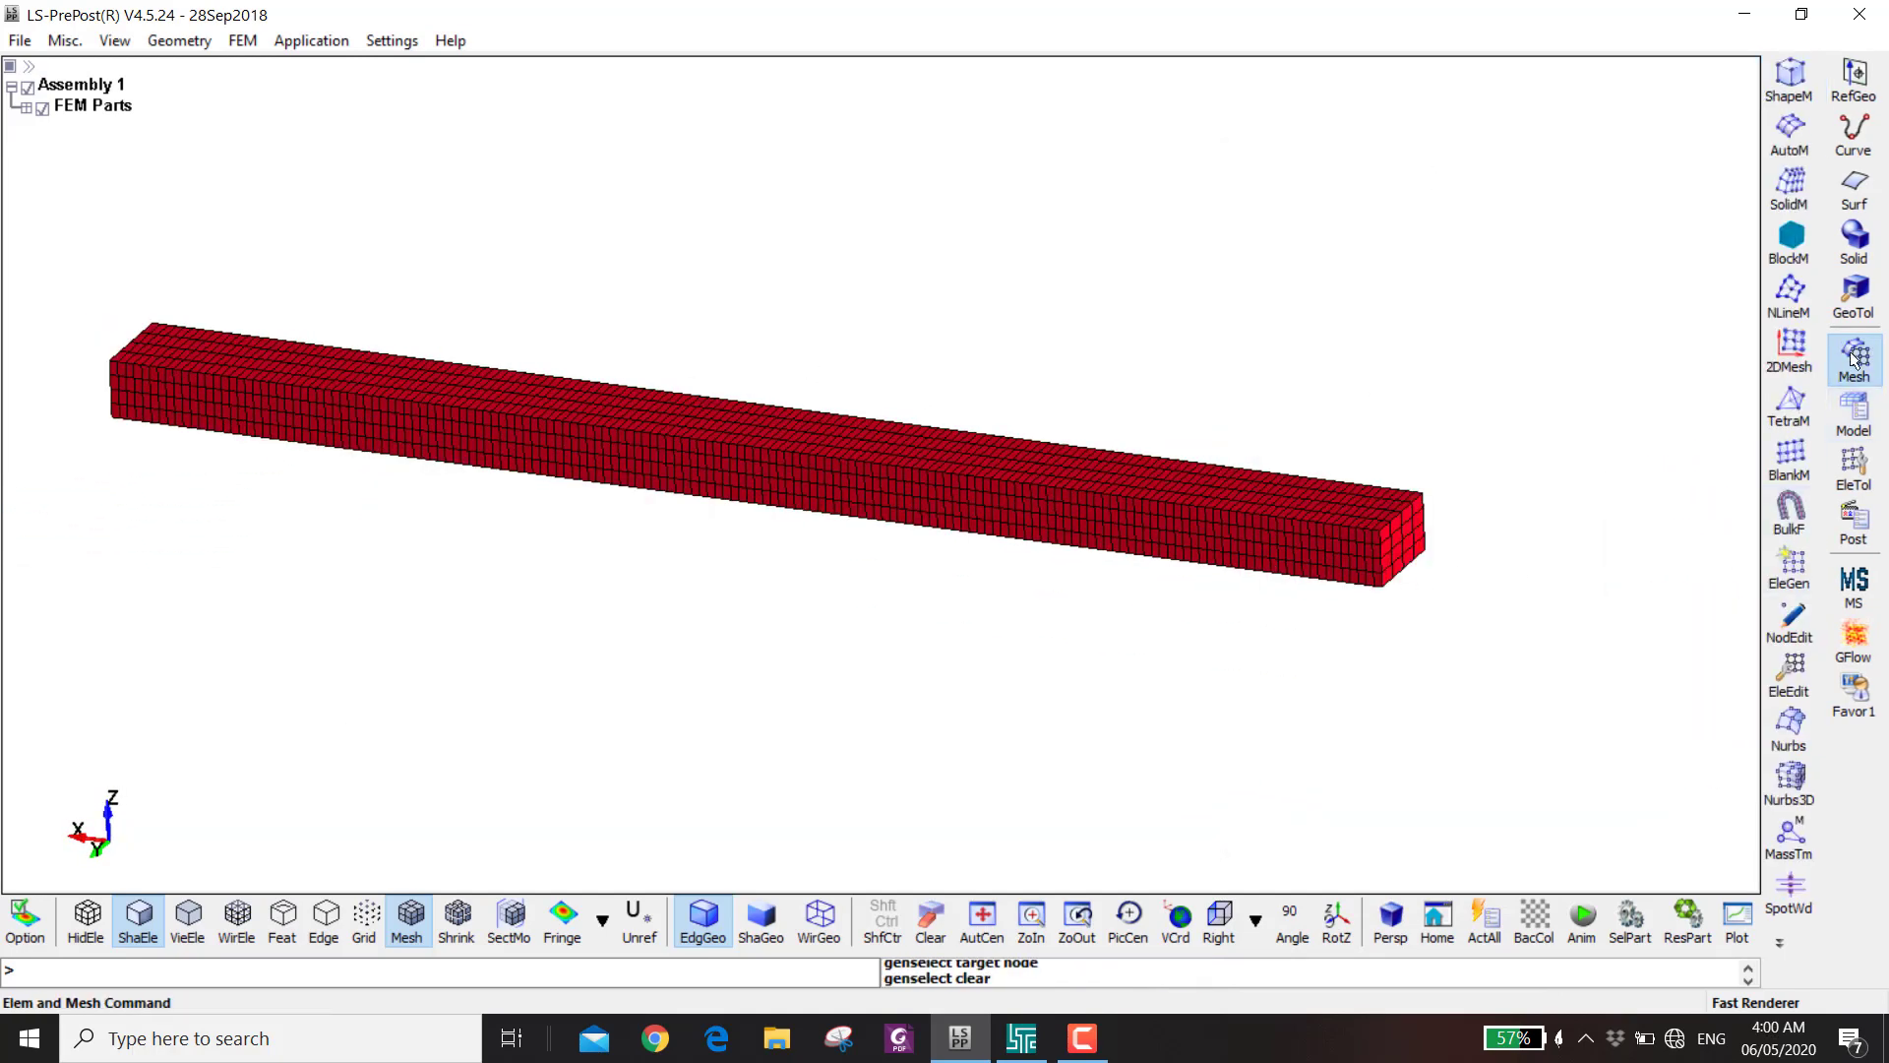
# - Start solid element generation by Solid_Face_Drag and select the lower beam's entire top face using propagation
pyautogui.click(1779, 557)
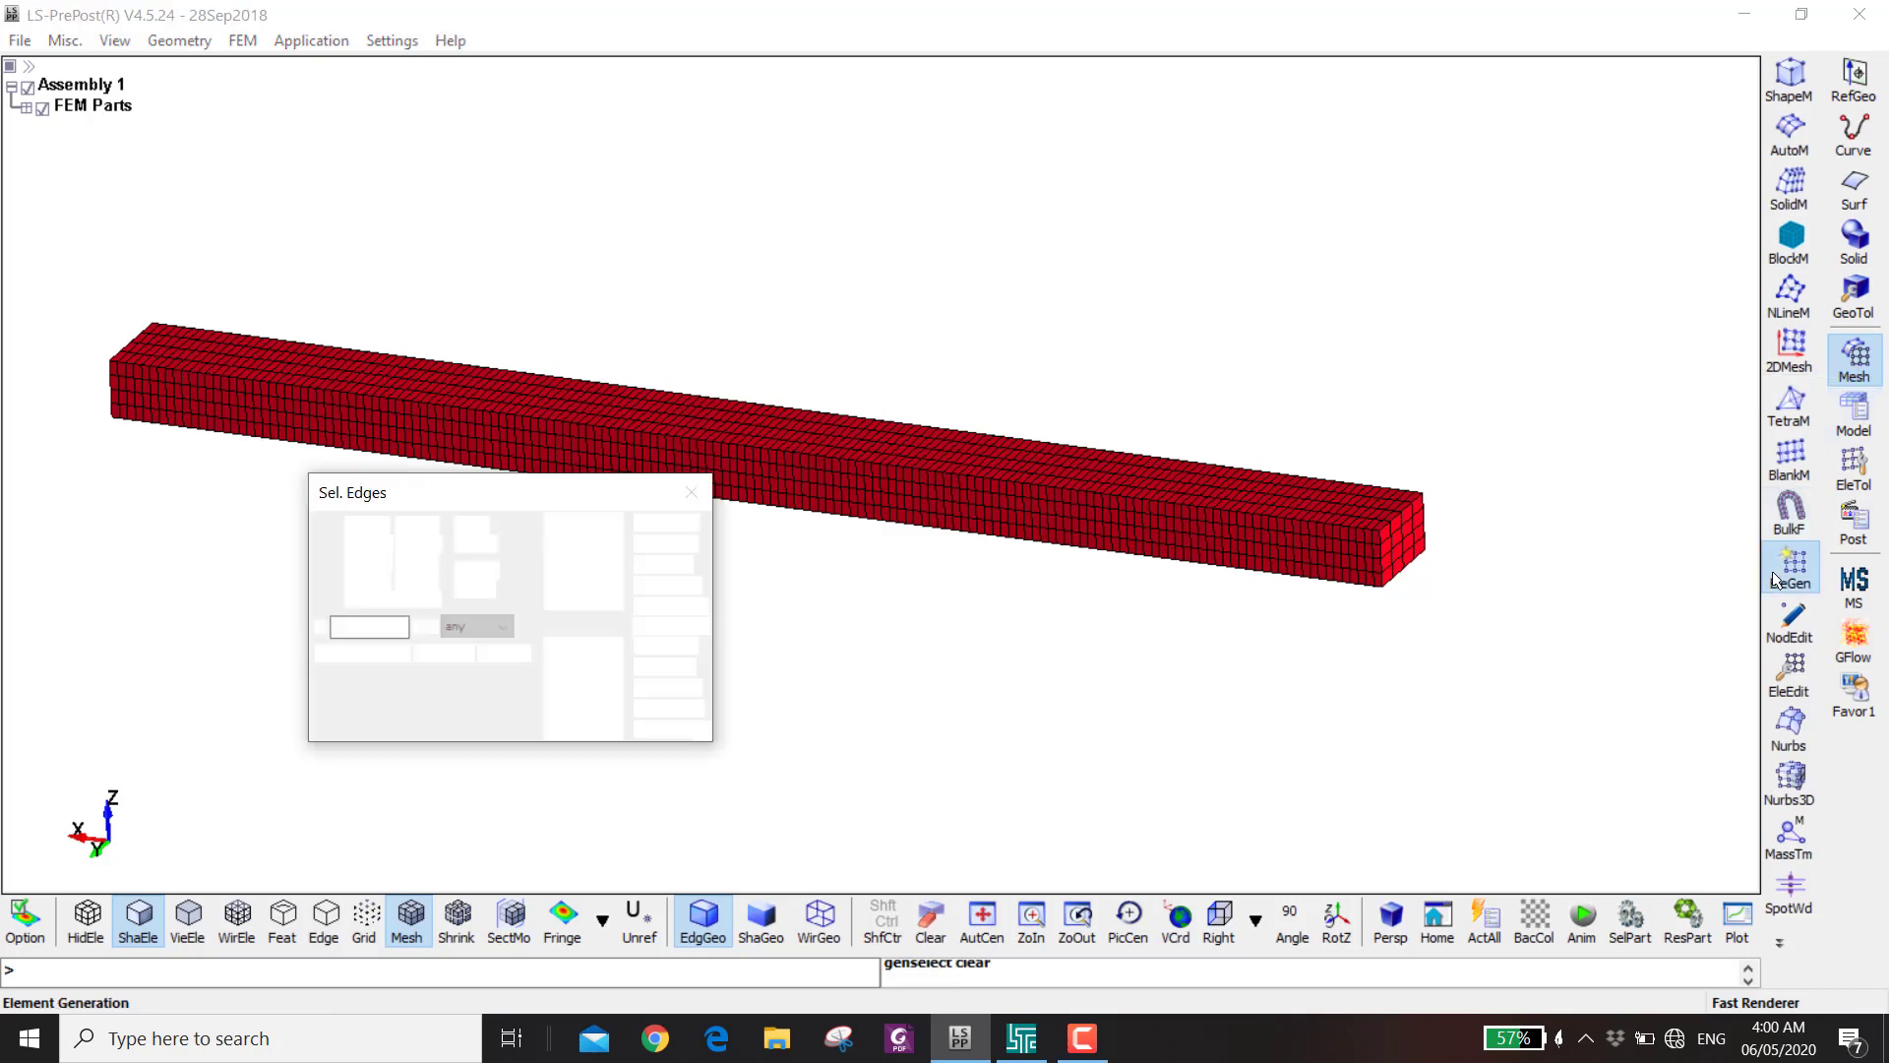
pyautogui.click(1406, 208)
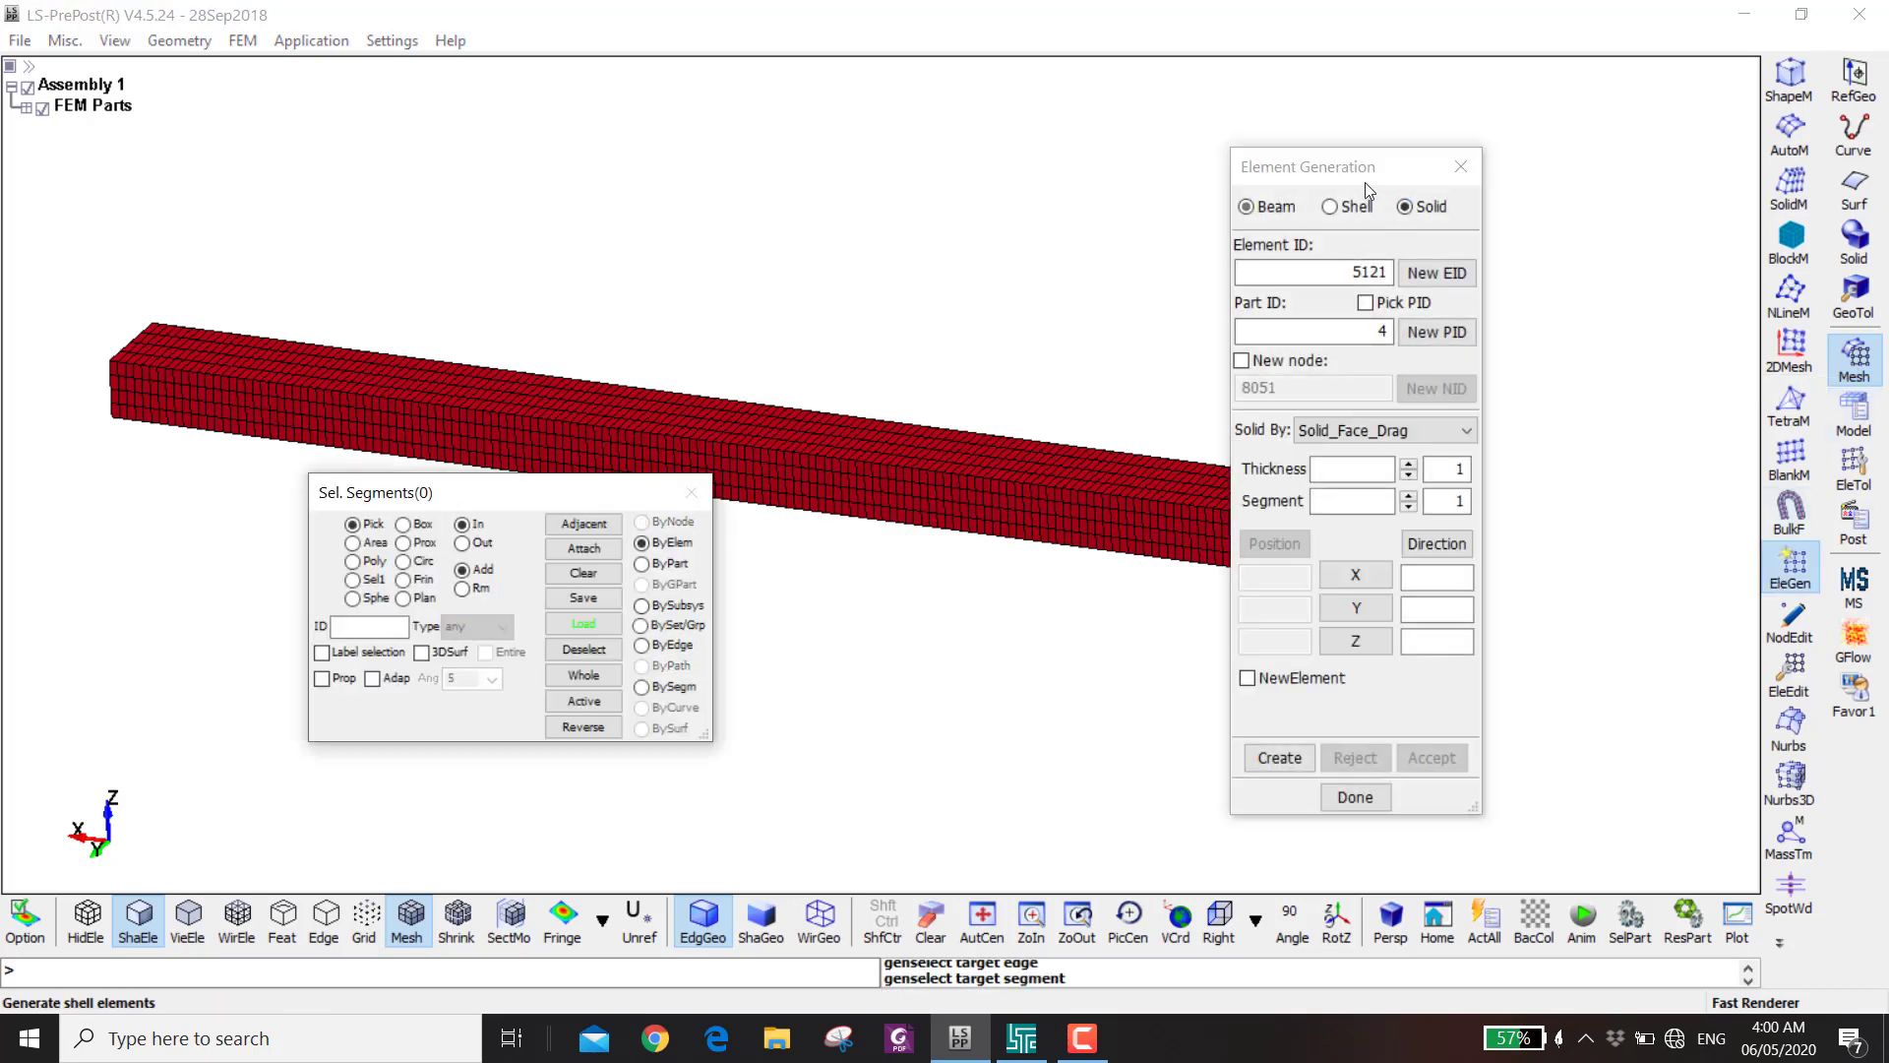
pyautogui.click(1342, 432)
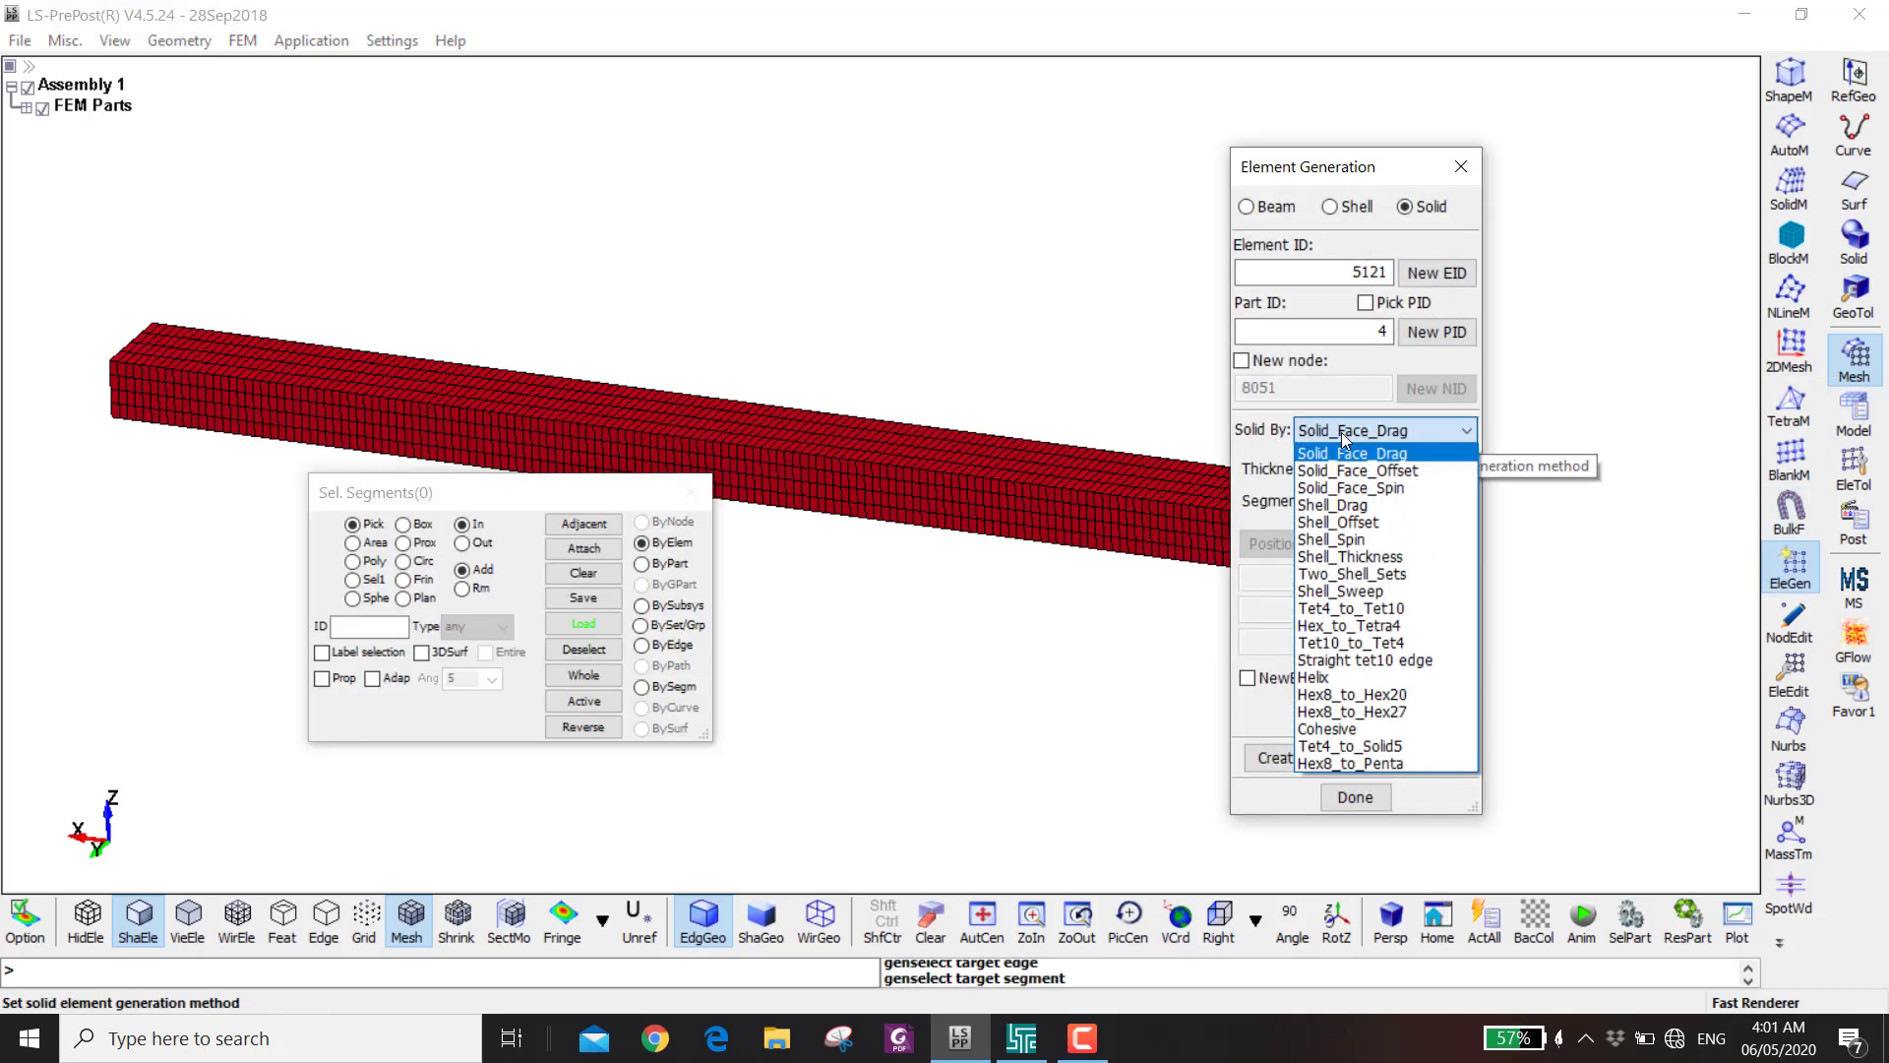
pyautogui.click(1342, 435)
pyautogui.click(321, 679)
pyautogui.click(986, 463)
pyautogui.keyDown('shift'); pyautogui.moveTo(1023, 480); pyautogui.dragTo(836, 482, button='middle'); pyautogui.keyUp('shift')
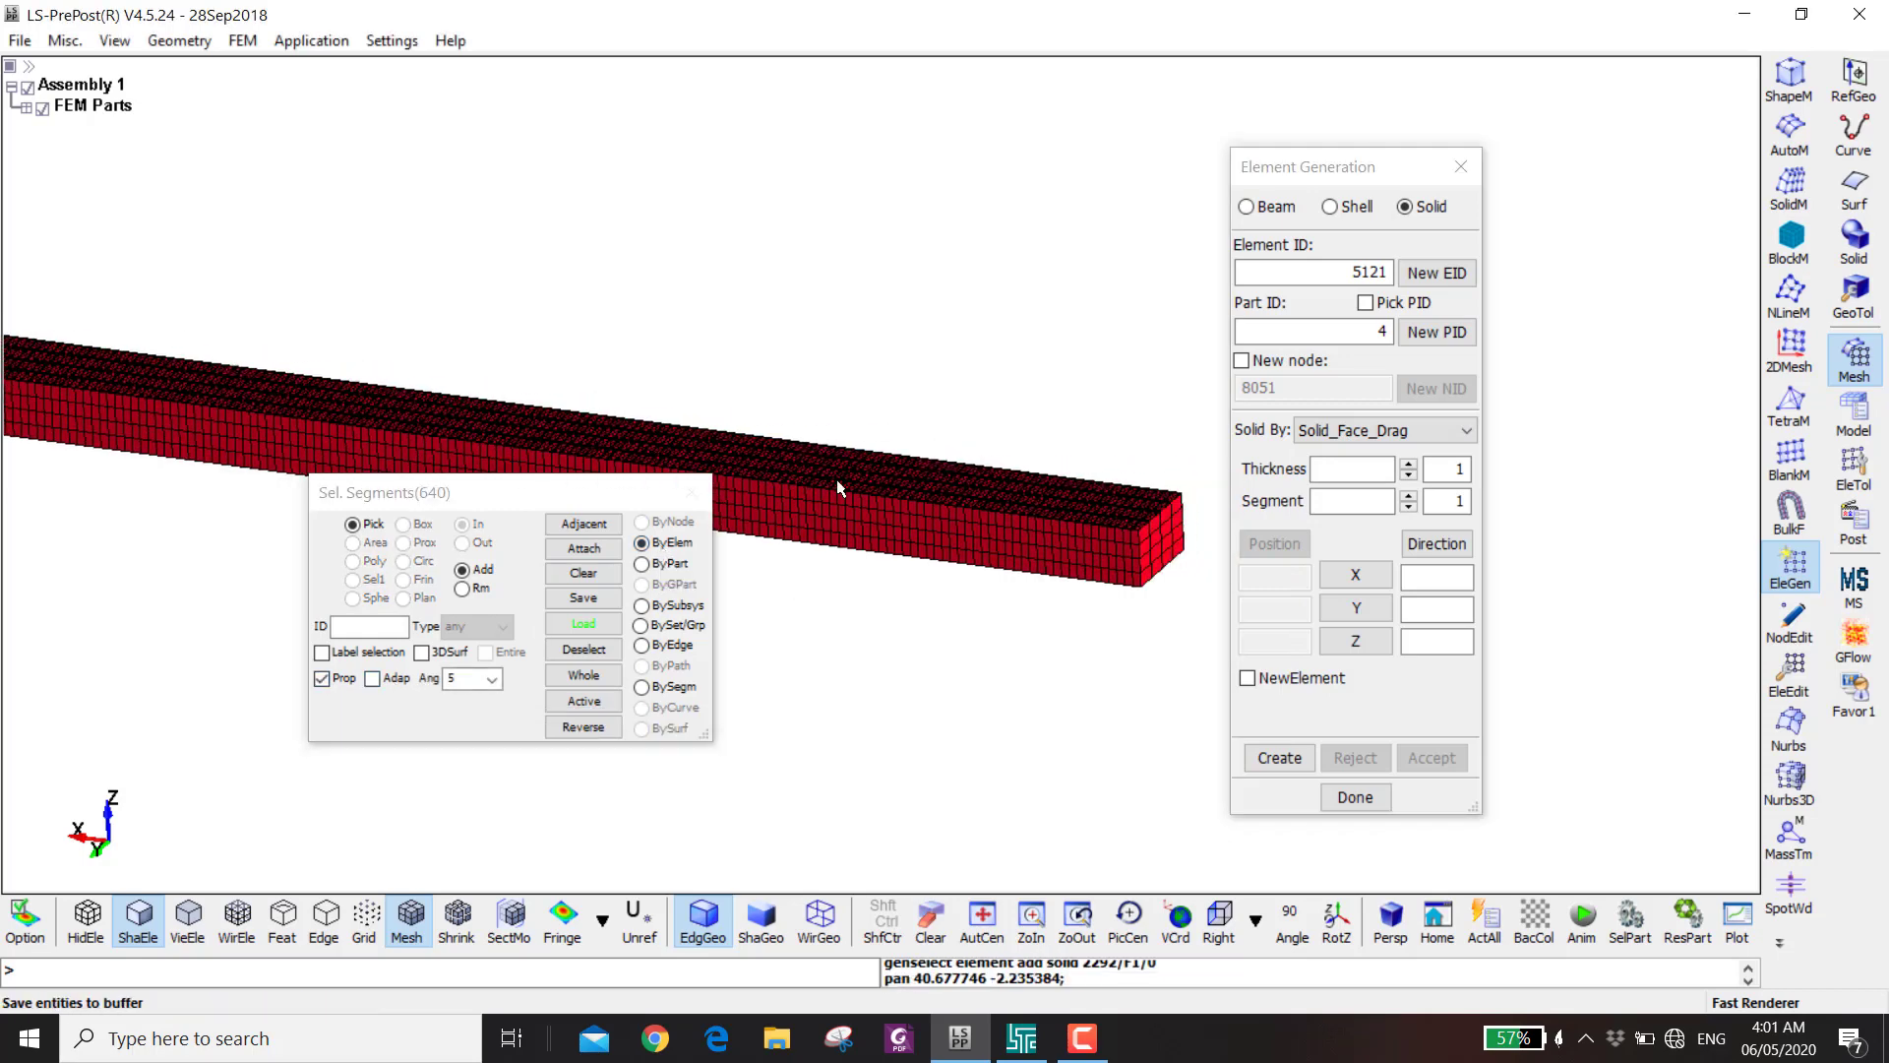
# - Set the face drag to a thickness of 0.05 with 1 segment along the Z direction
pyautogui.click(1341, 470)
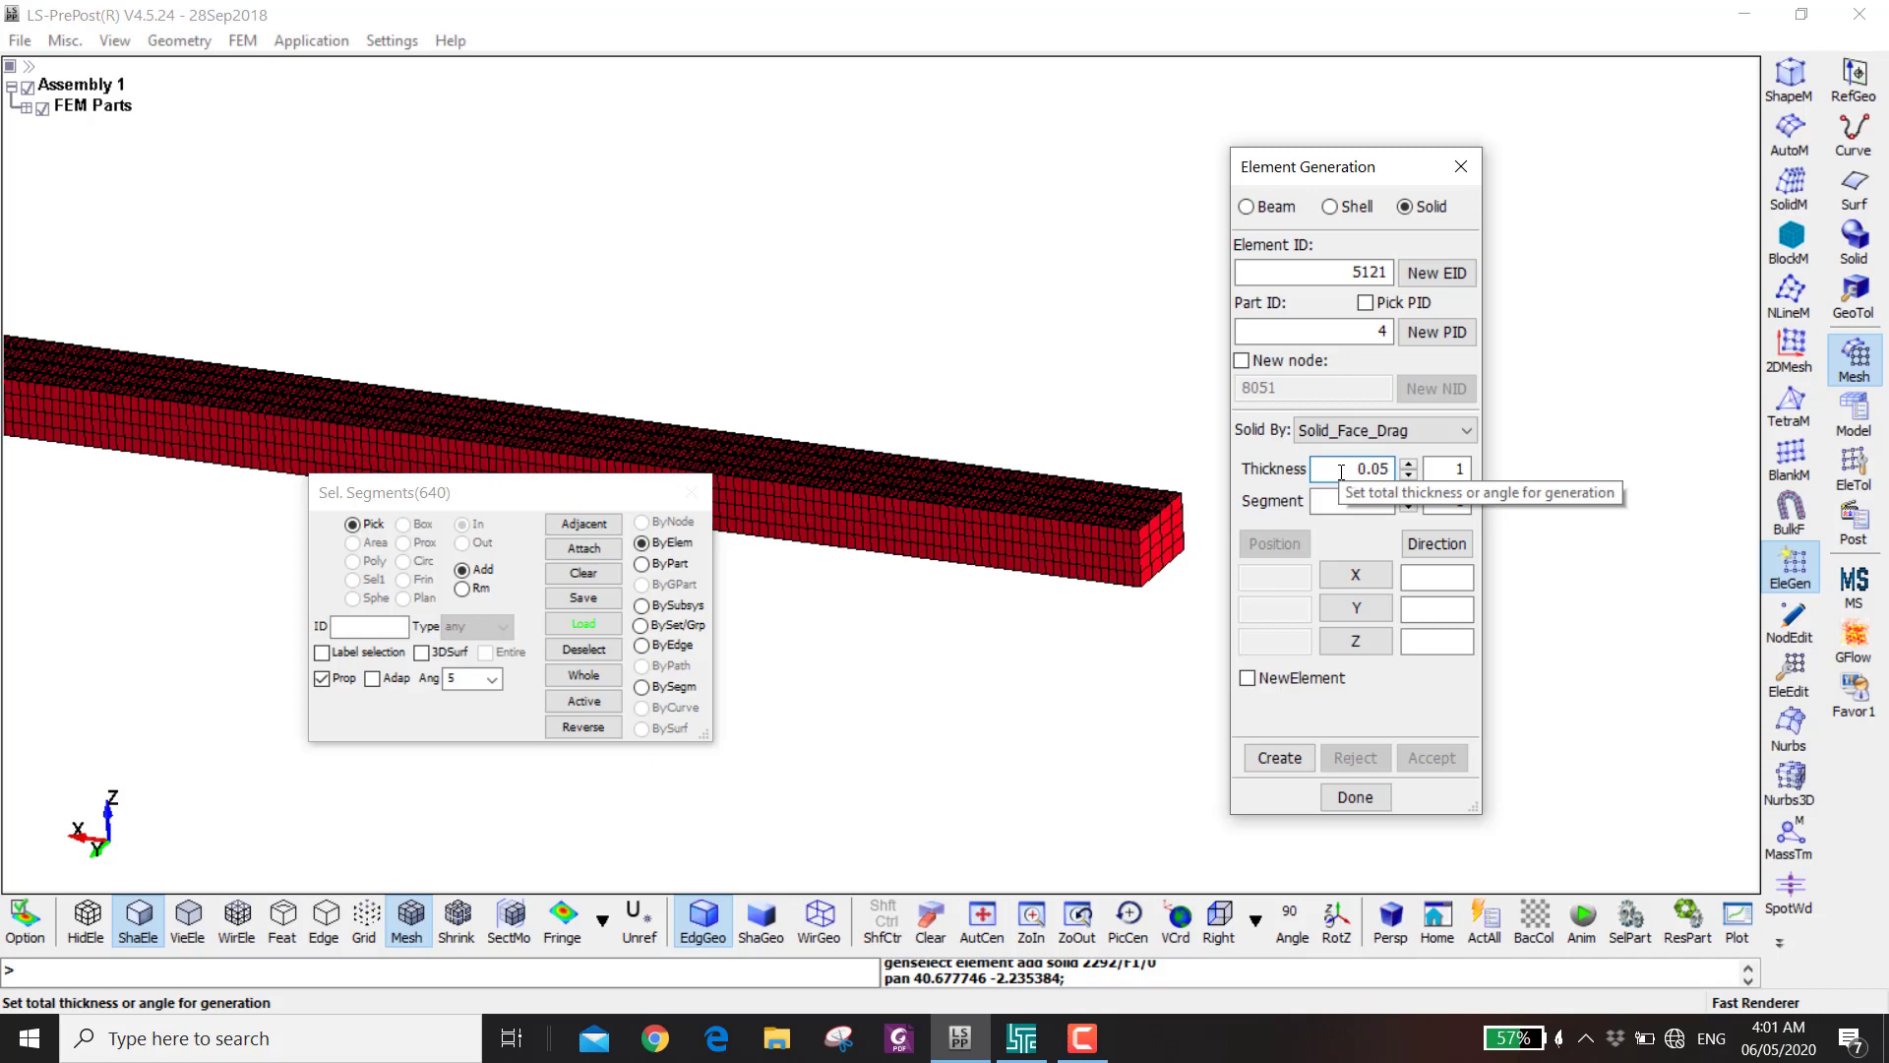
pyautogui.write('0.05')
pyautogui.press('Return')
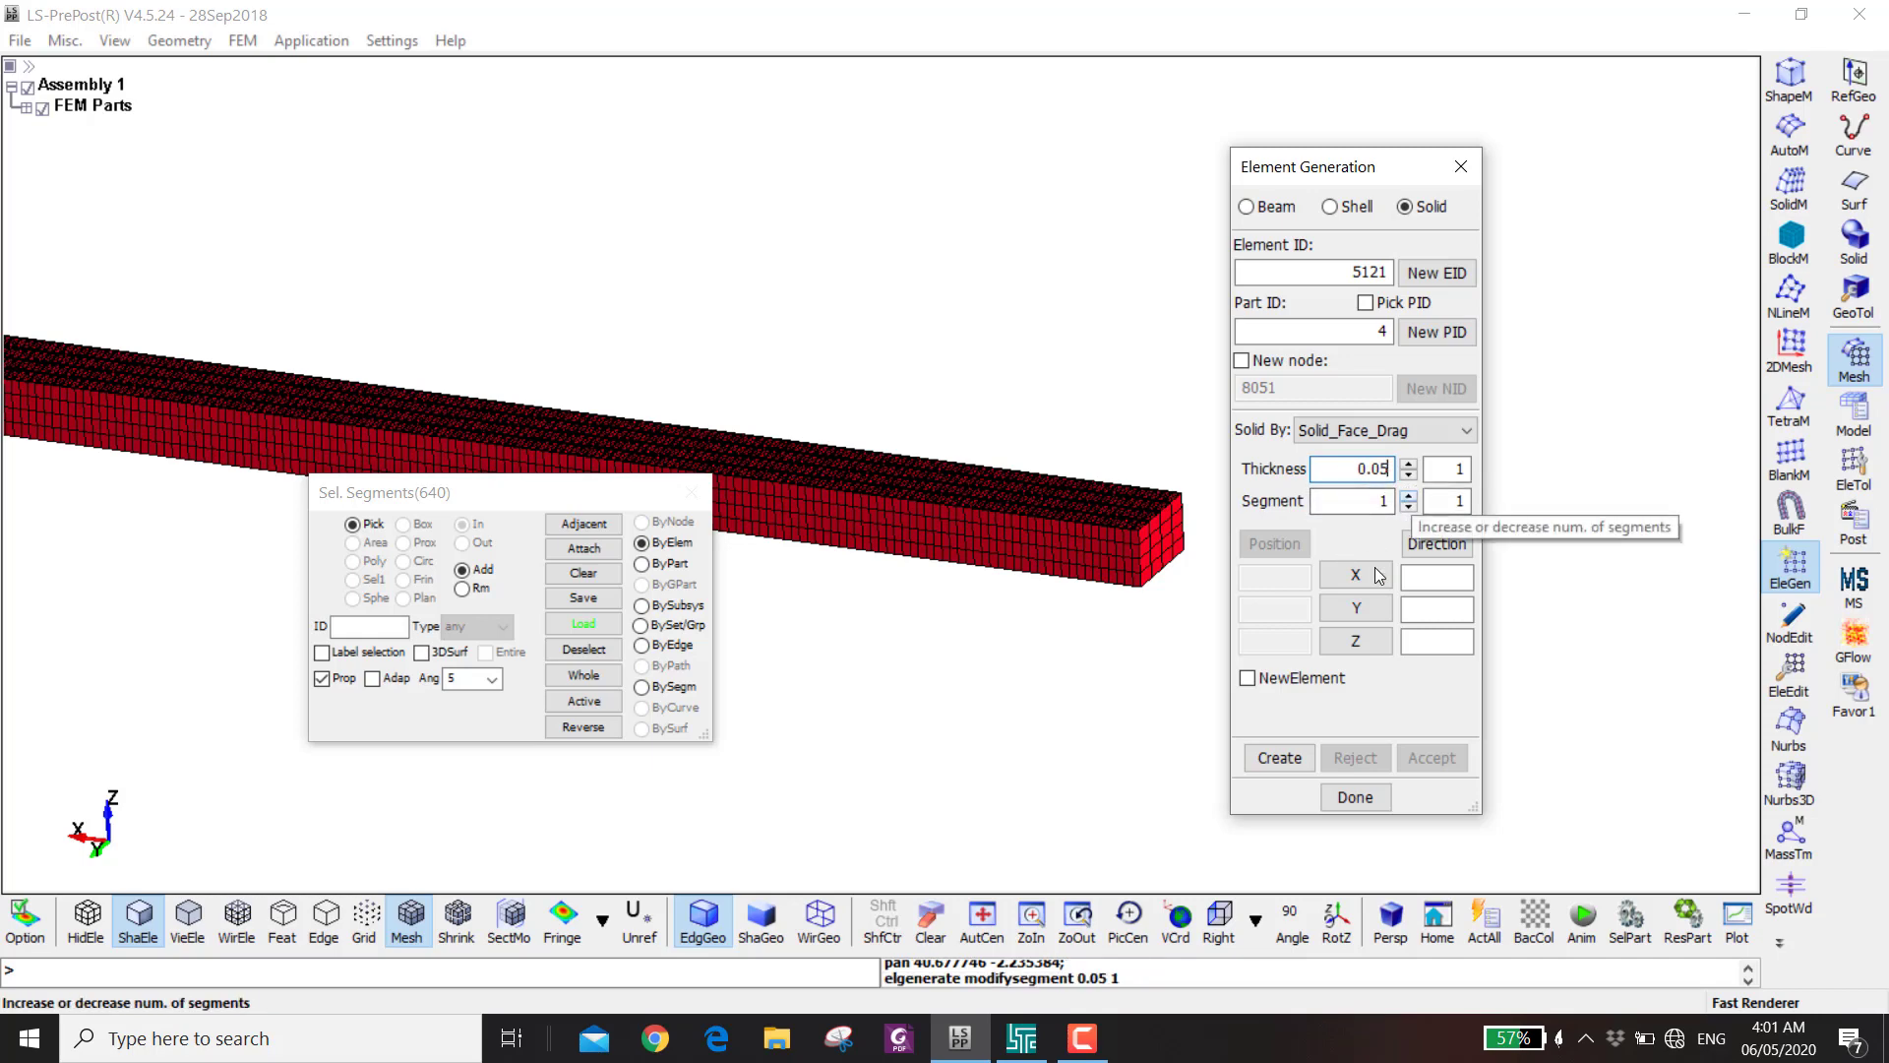
pyautogui.click(1355, 642)
pyautogui.click(1218, 920)
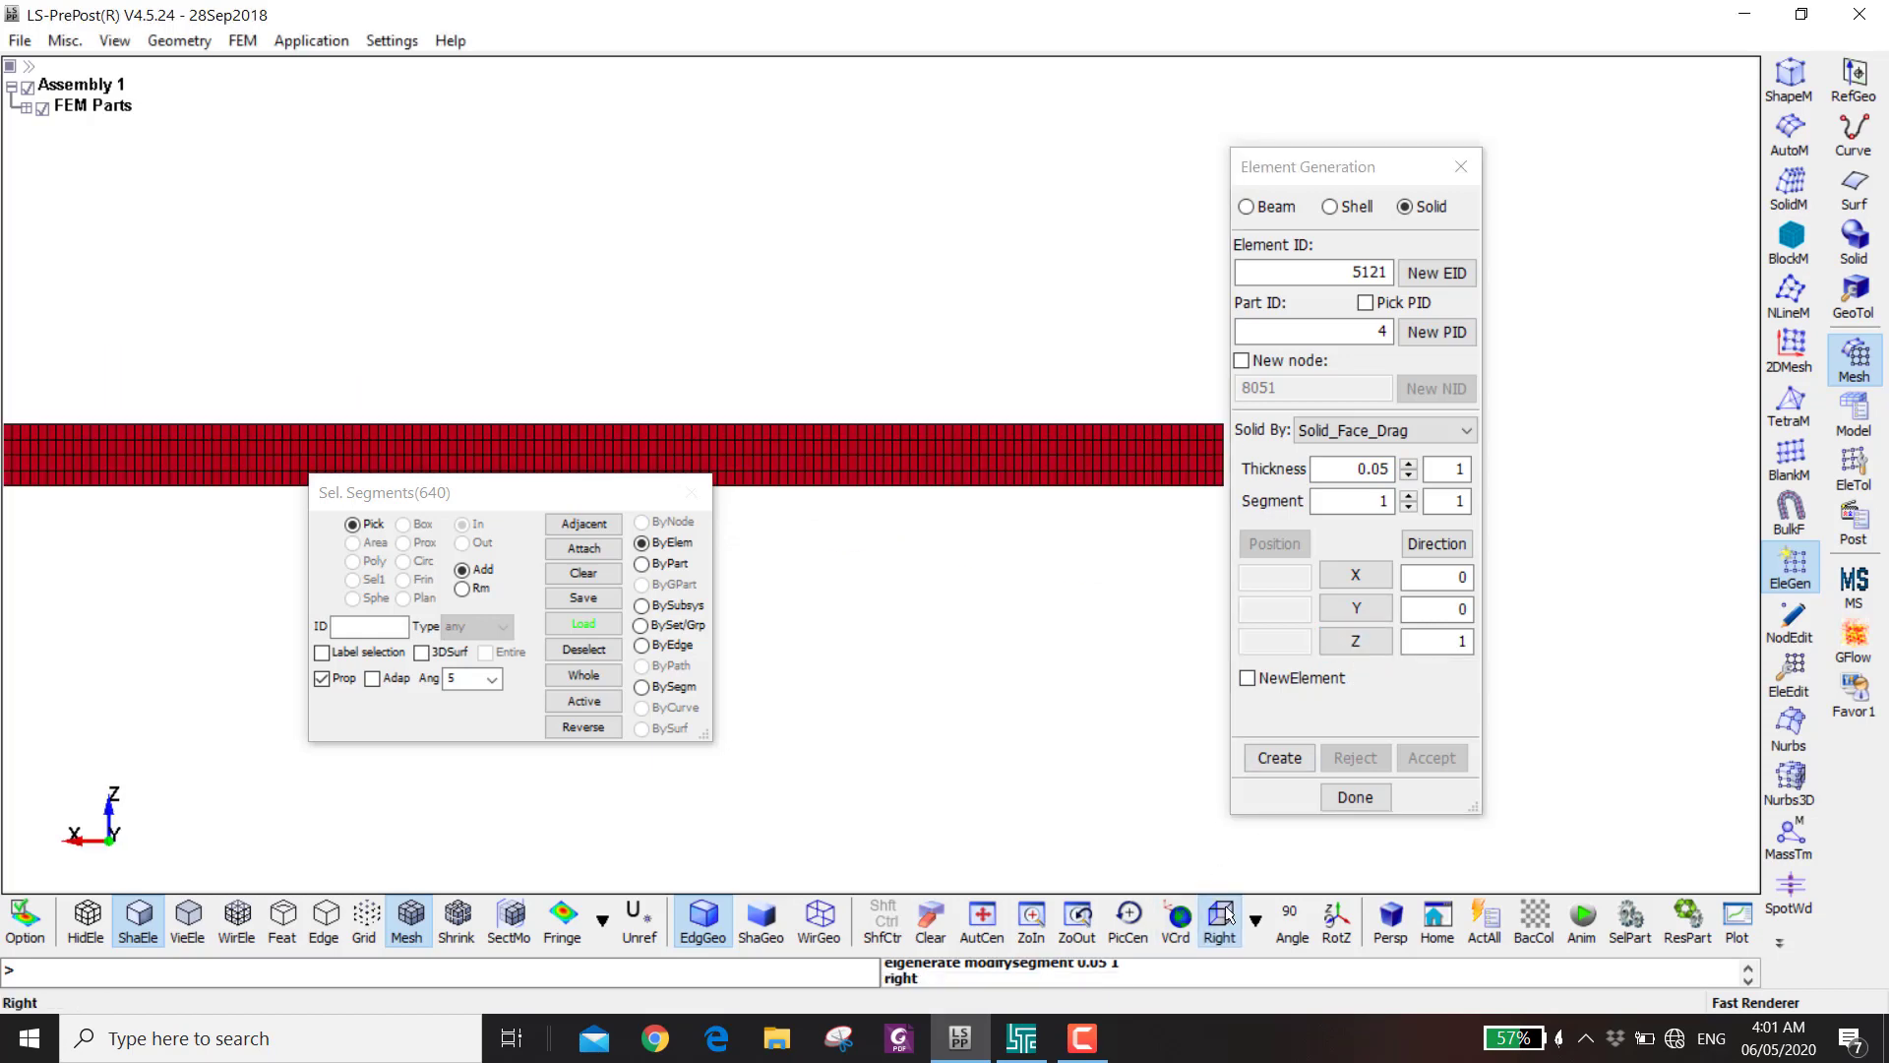
# - Generate a trial solid layer on the lower beam's top face, examine it along the edge and reject it
pyautogui.click(1291, 768)
pyautogui.scroll(5, 1075, 388)
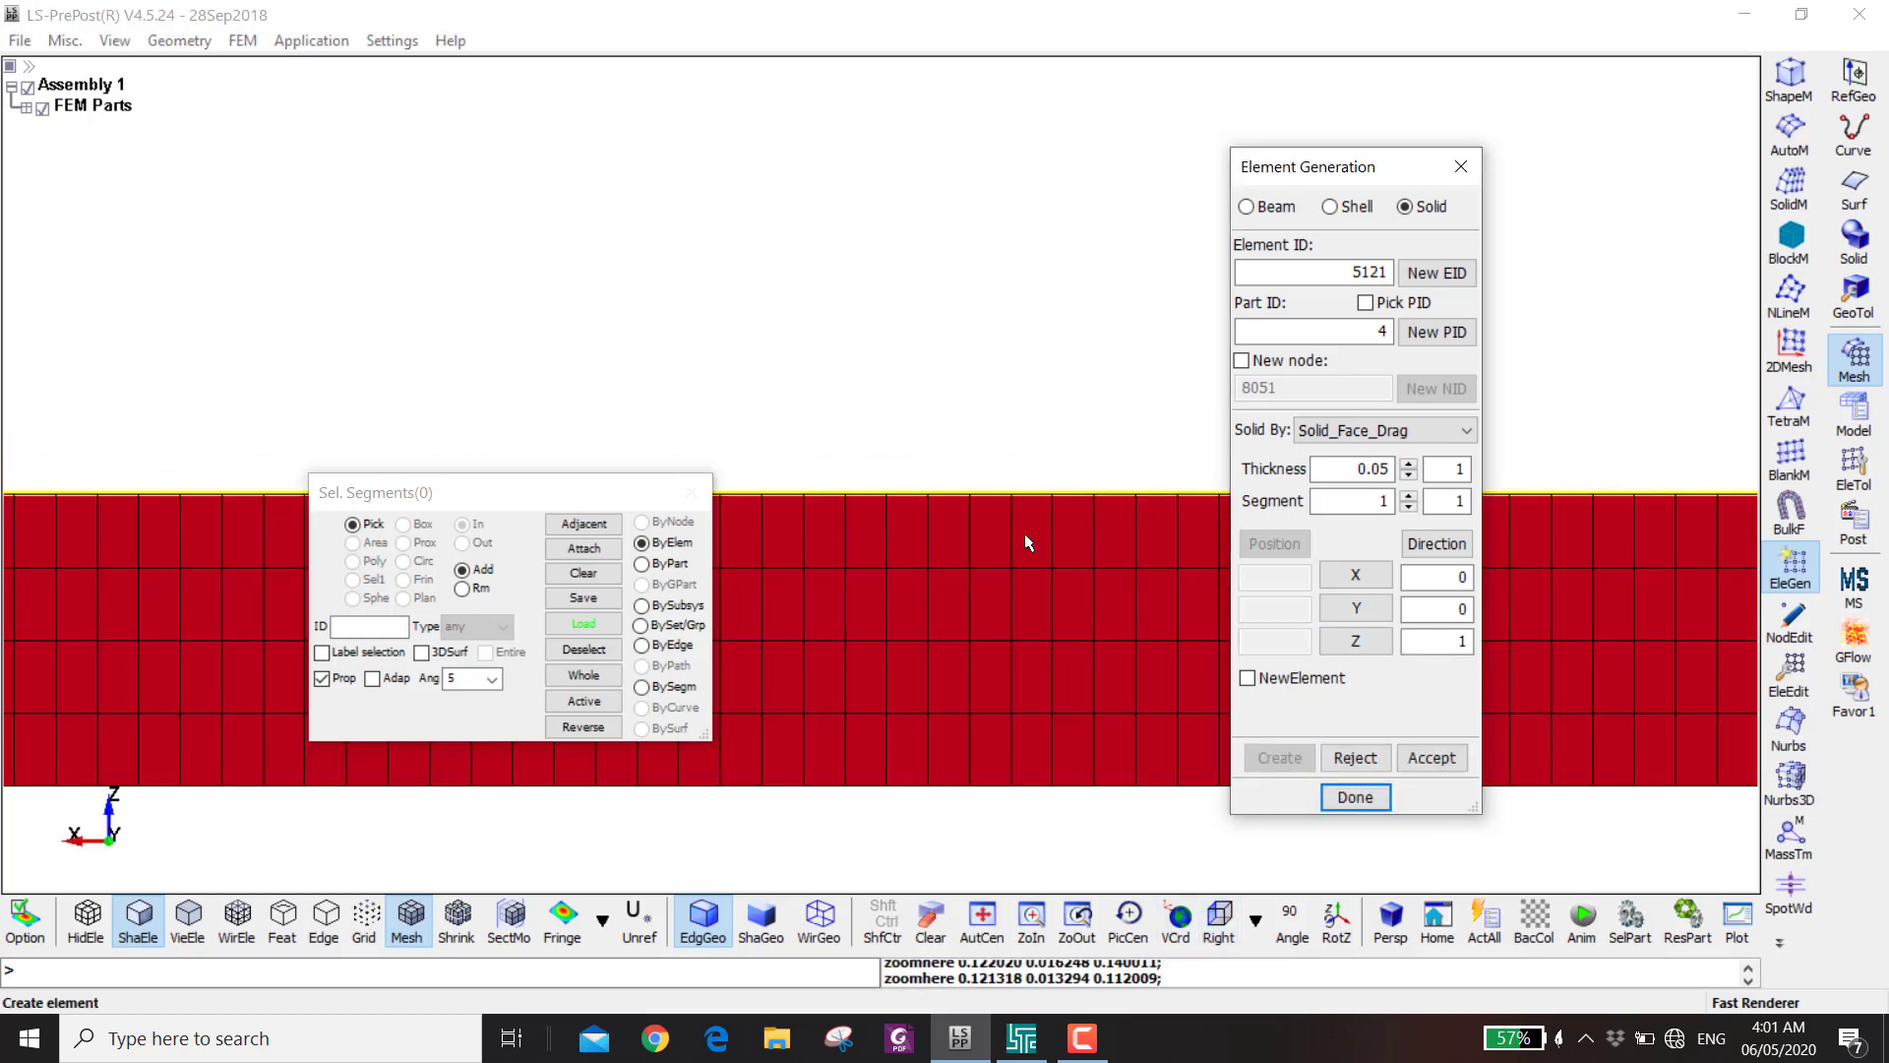
pyautogui.scroll(3, 1075, 413)
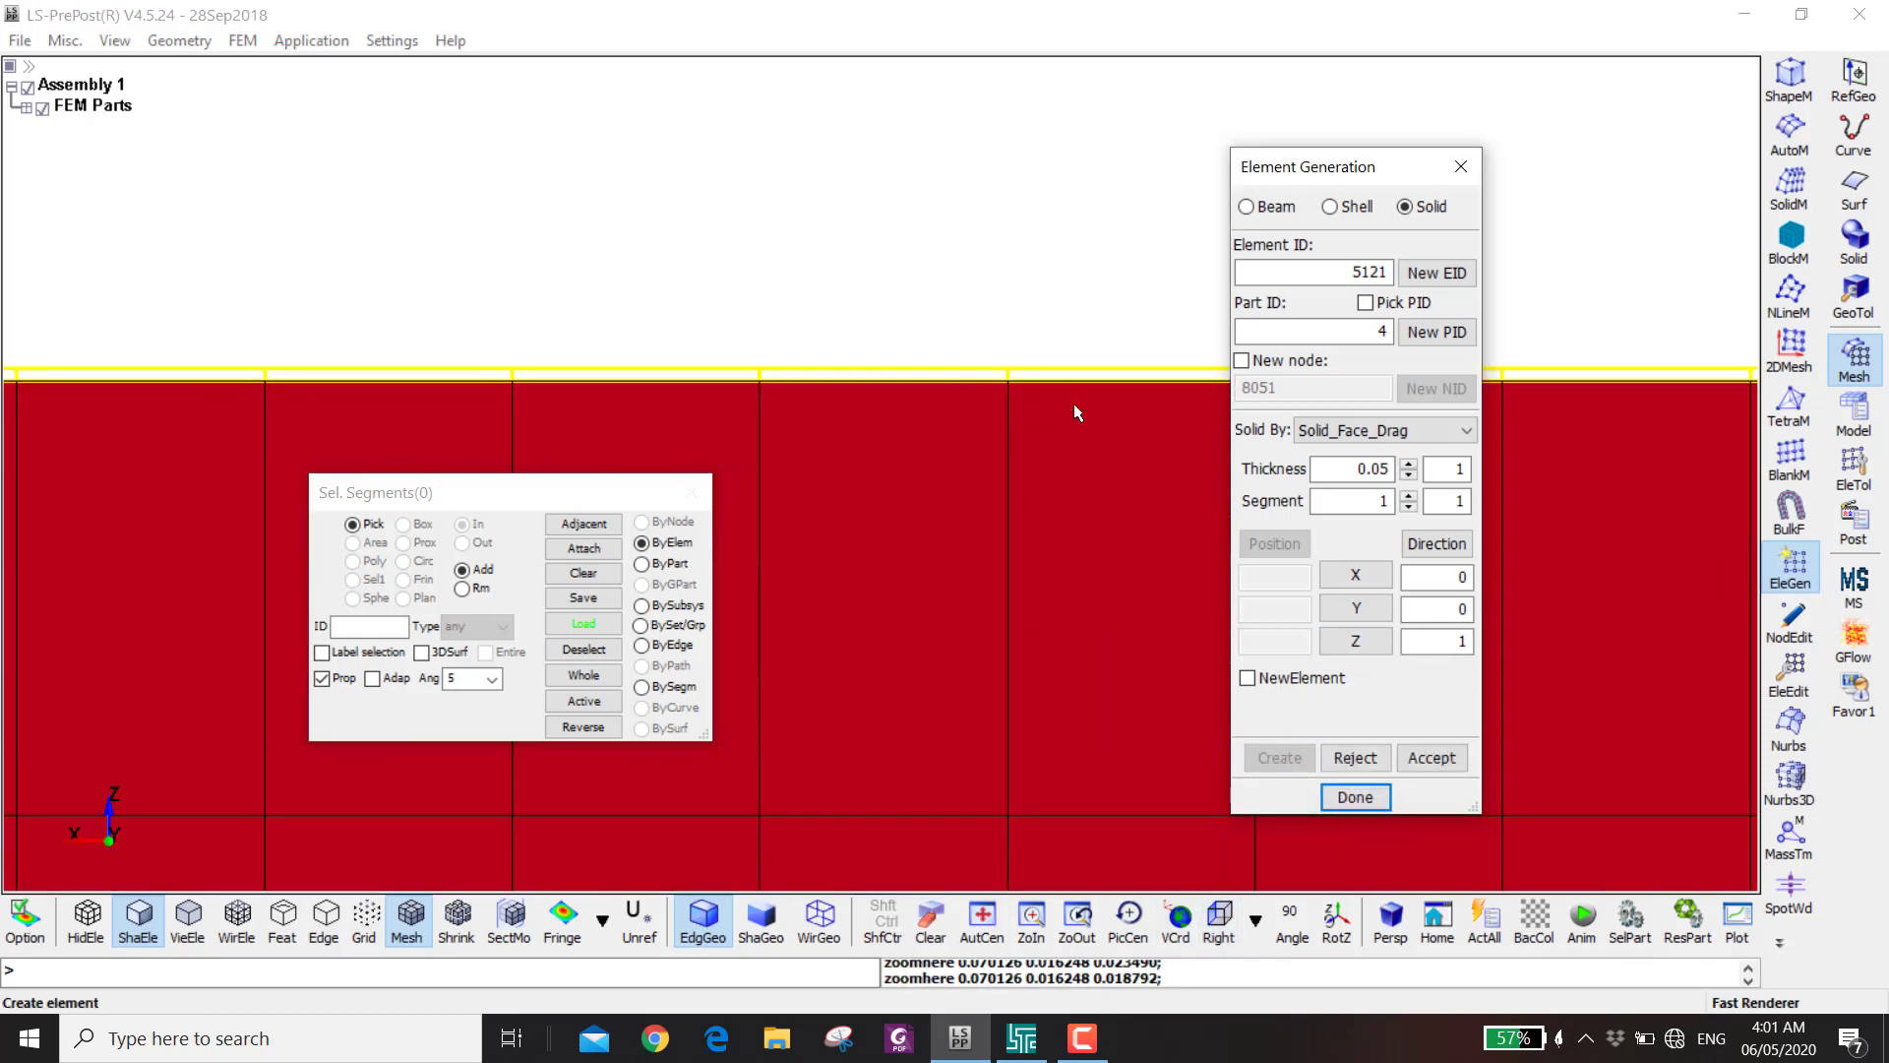
pyautogui.click(1355, 759)
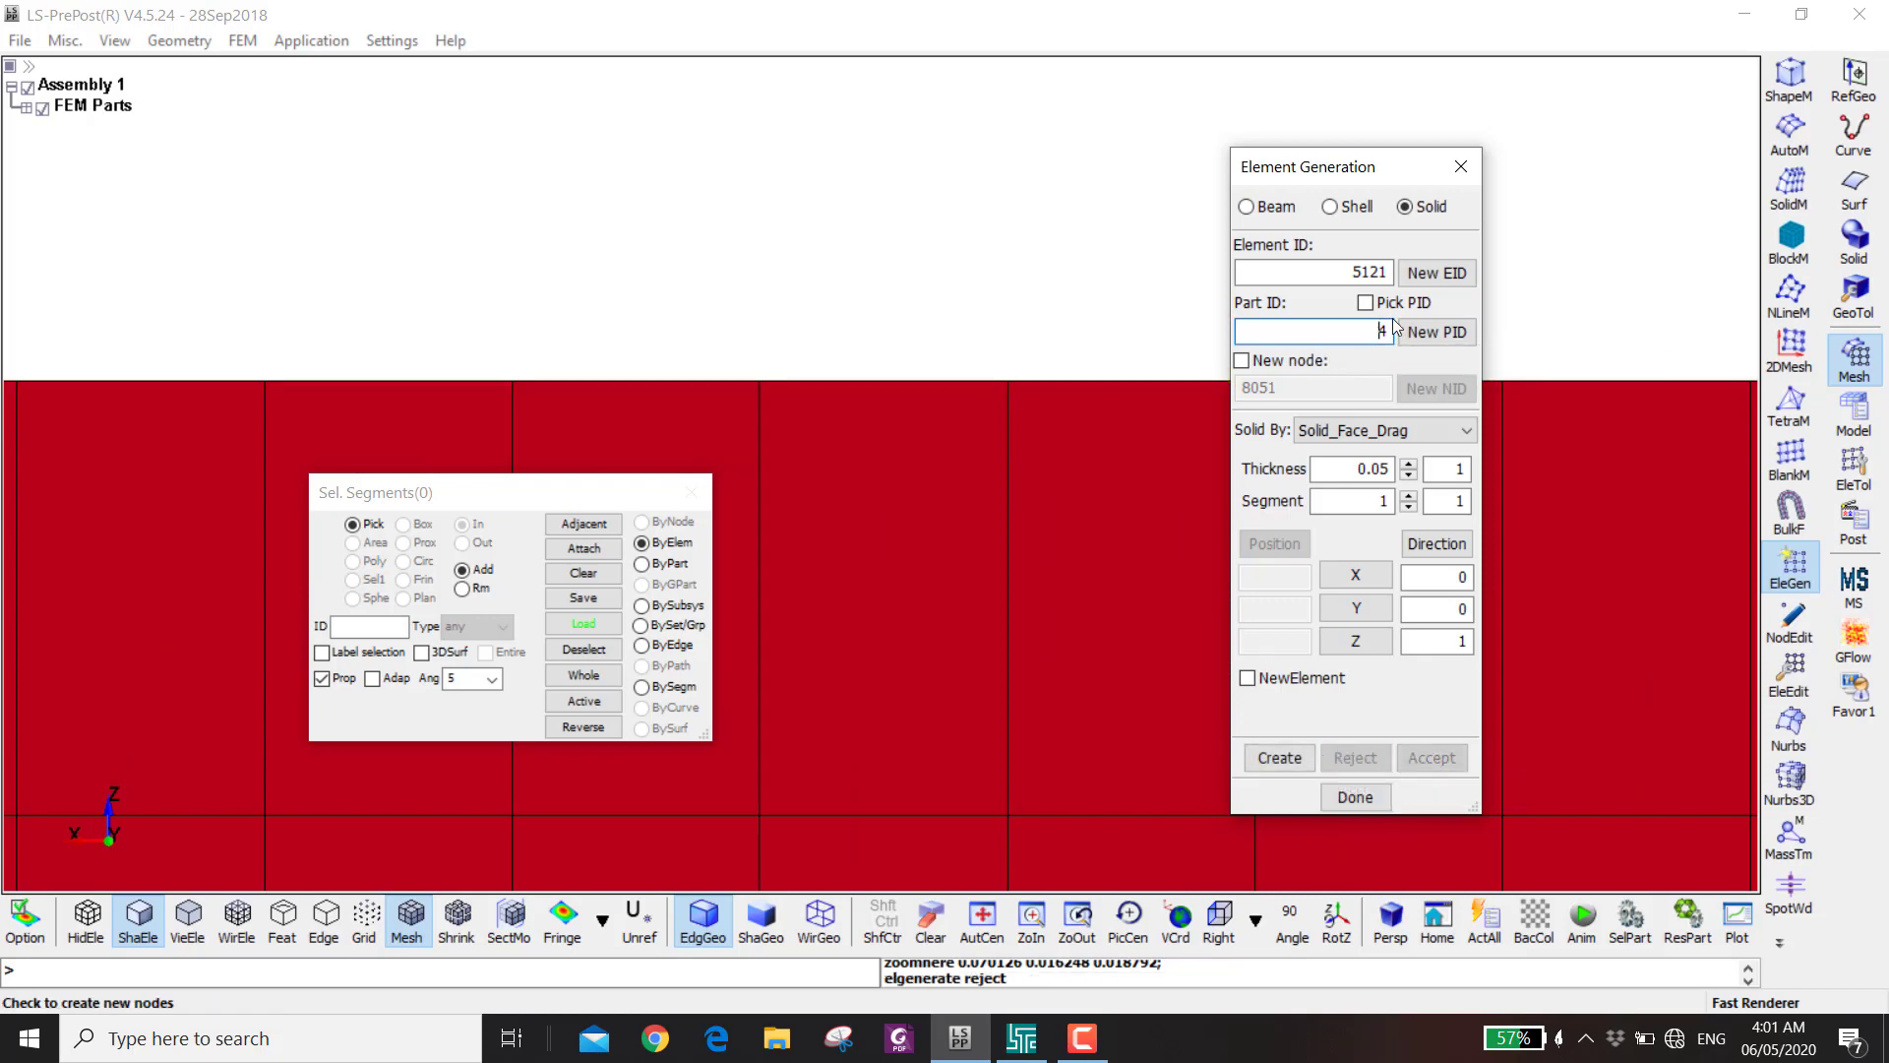
# - Assign new part ID 2, reselect the lower beam's top face, and create and accept the thin solid layer
pyautogui.click(1436, 331)
pyautogui.keyDown('ctrl'); pyautogui.moveTo(1118, 378); pyautogui.dragTo(889, 692); pyautogui.keyUp('ctrl')
pyautogui.click(948, 759)
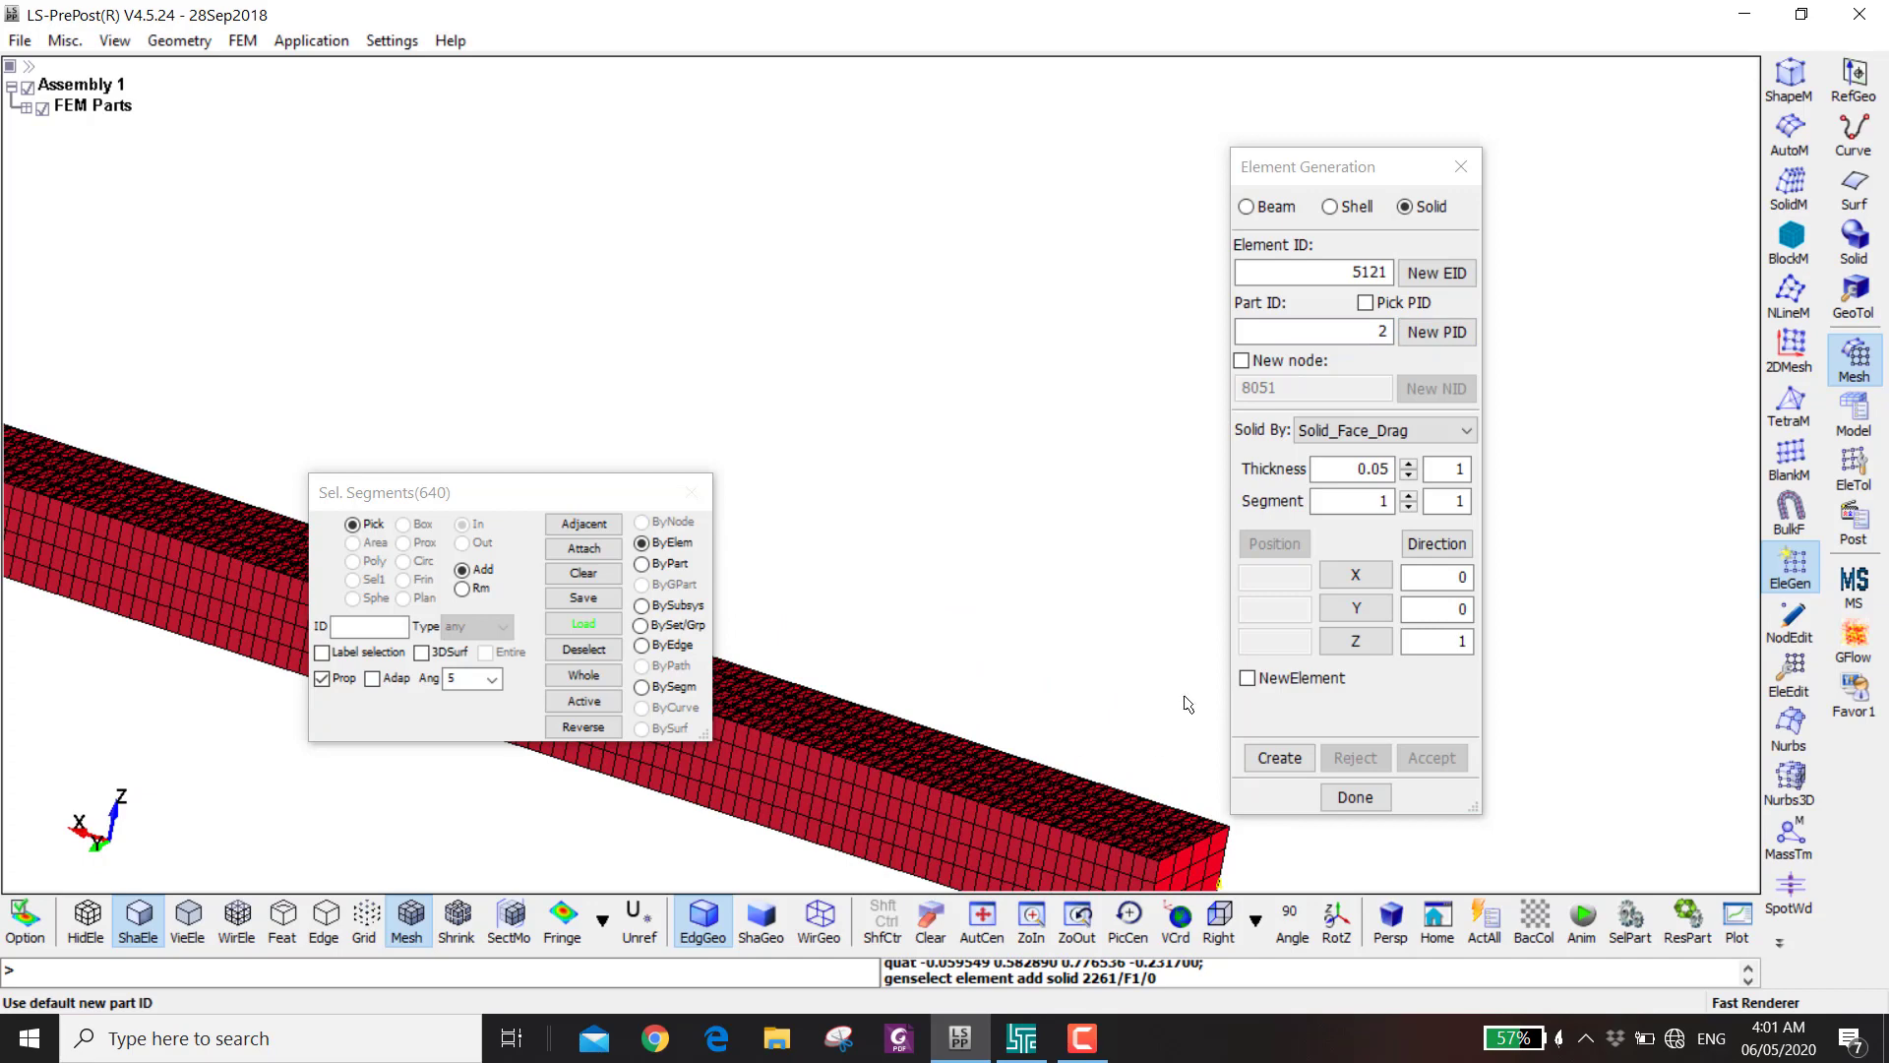
pyautogui.click(1279, 757)
pyautogui.click(1431, 757)
pyautogui.press('Escape')
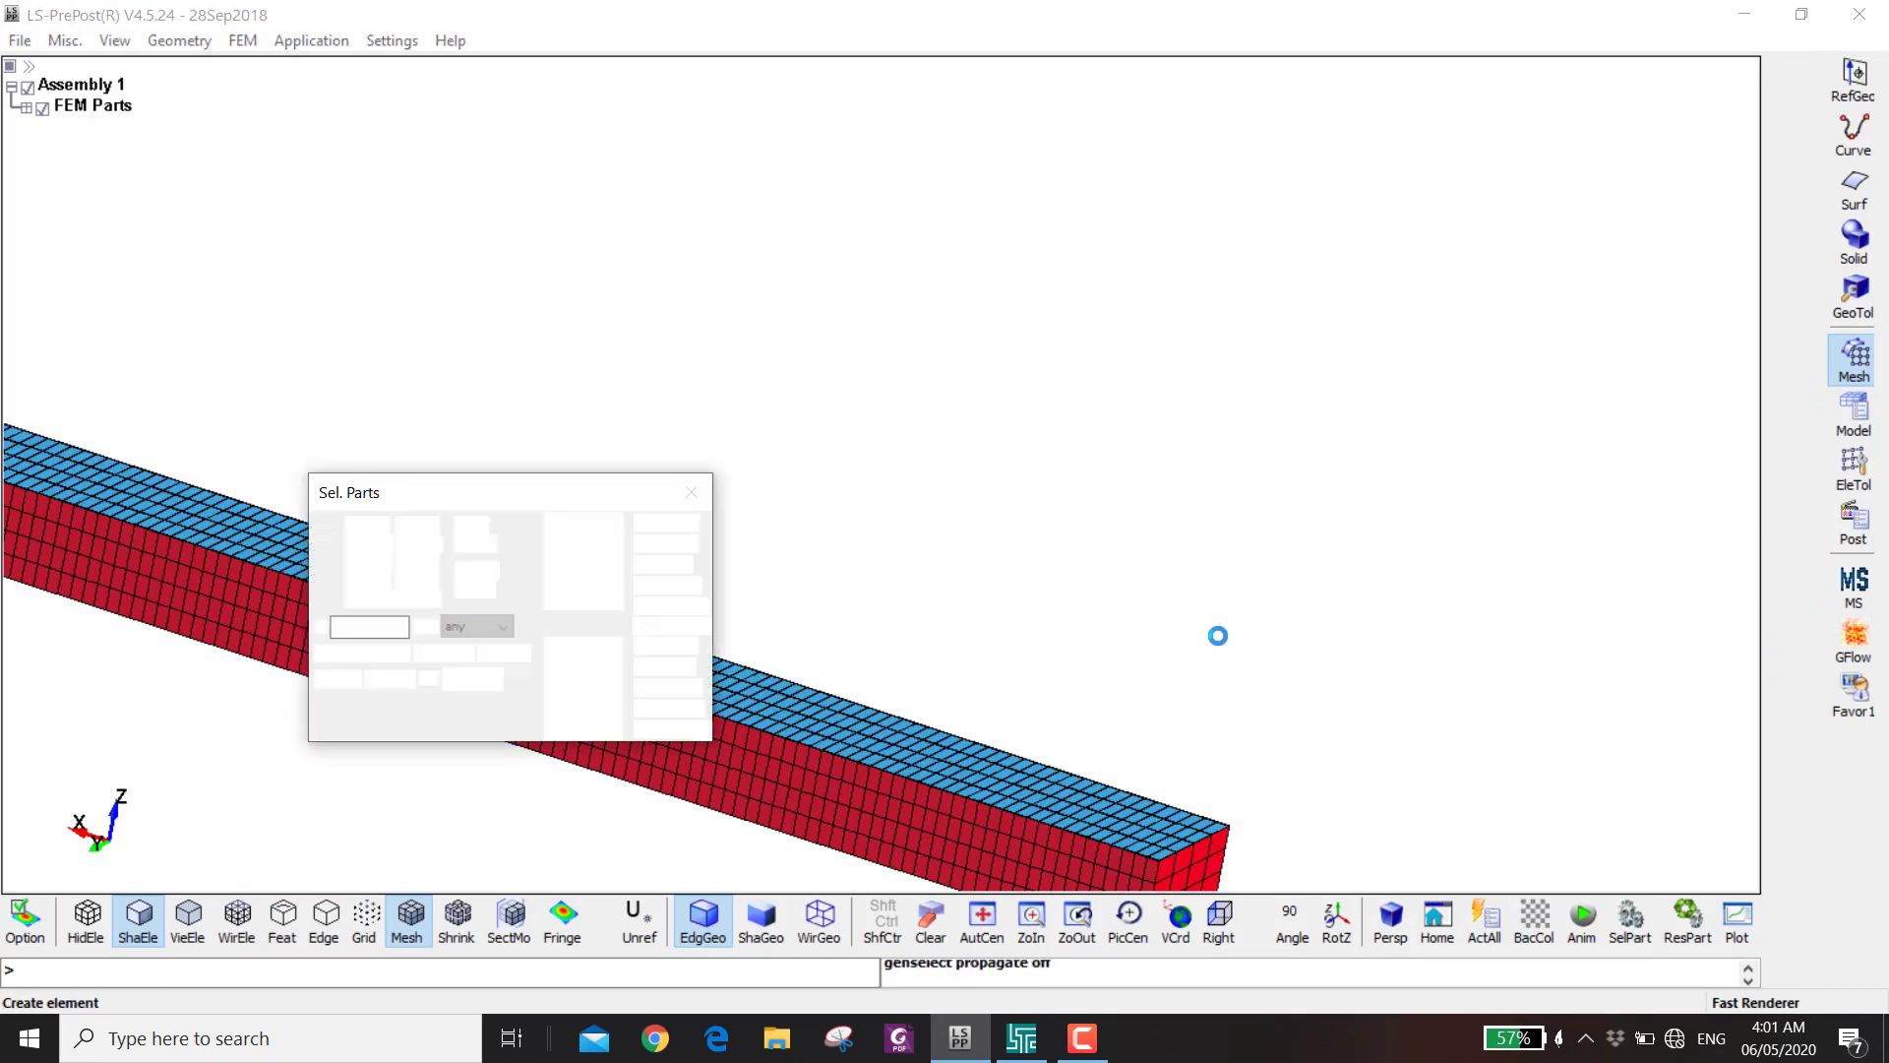
# - Display part 3 again with its mesh lines and inspect the thin layer between the two beams
pyautogui.click(1629, 922)
pyautogui.click(1397, 275)
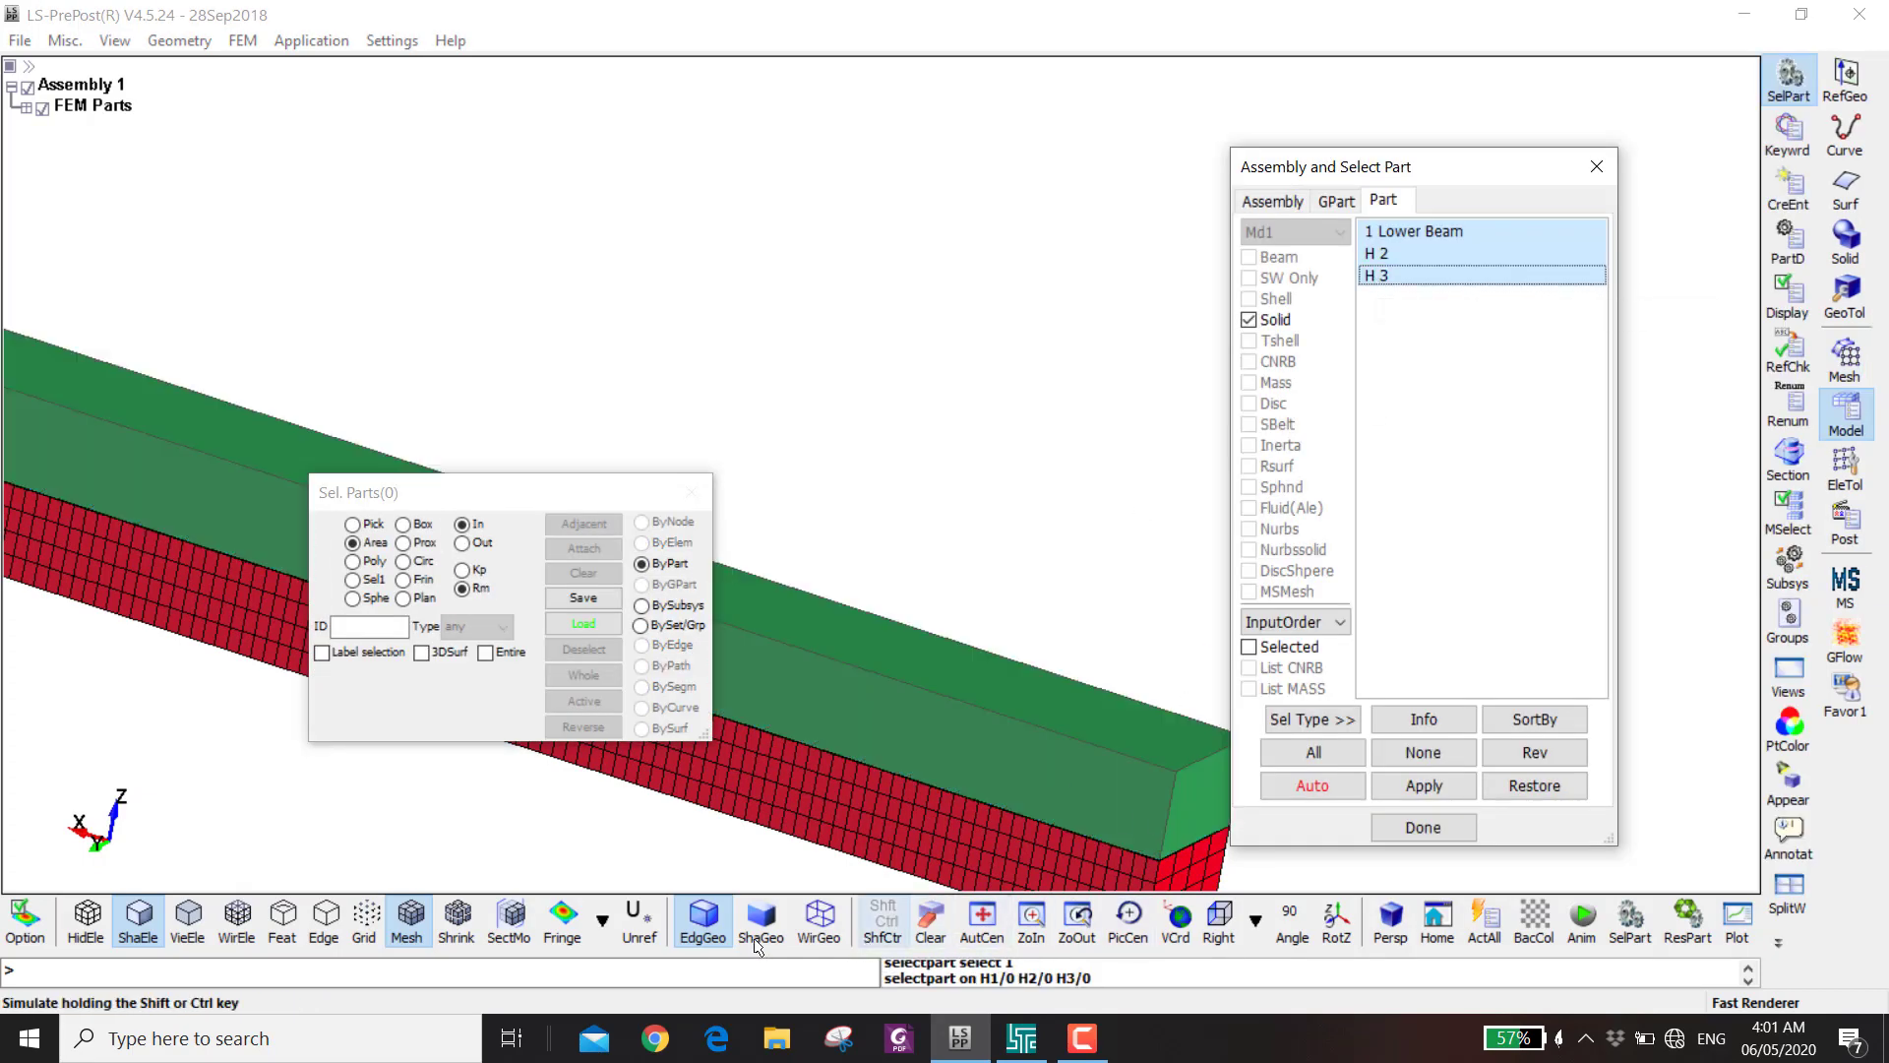
pyautogui.click(439, 919)
pyautogui.click(406, 919)
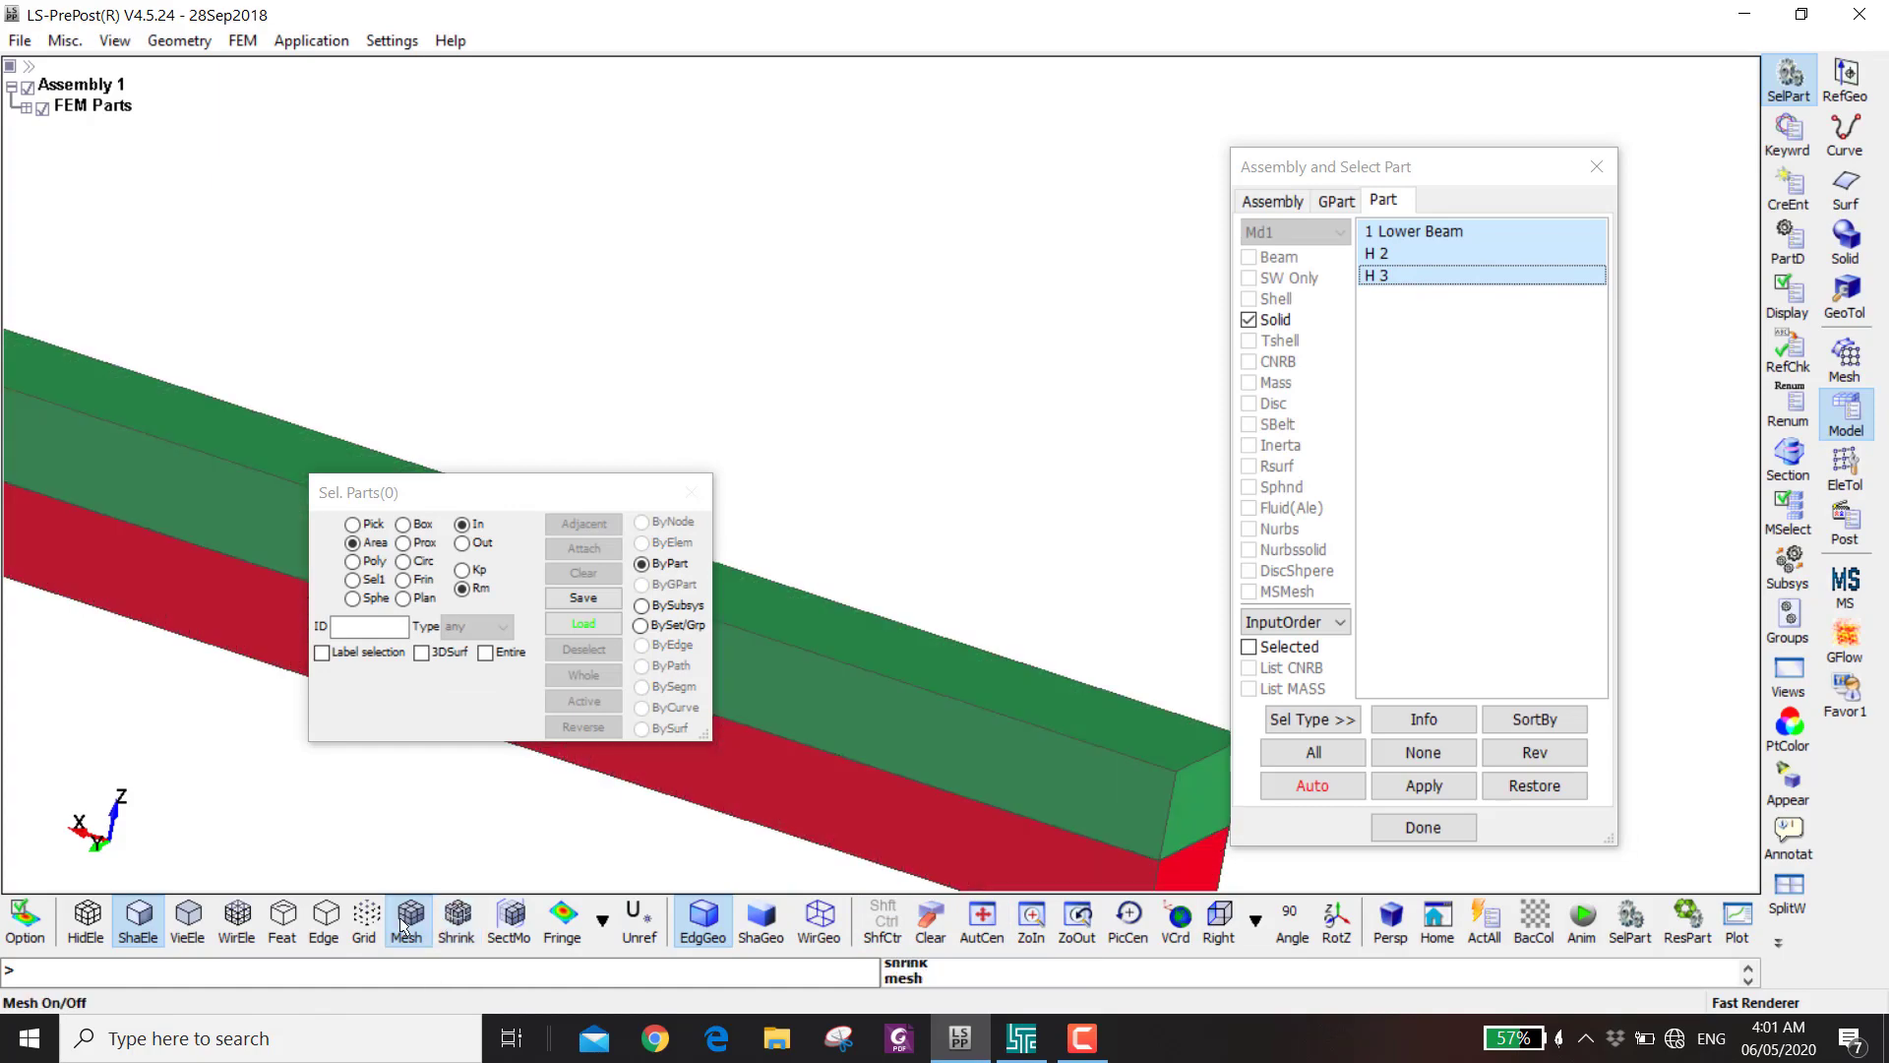
pyautogui.click(406, 919)
pyautogui.scroll(5, 872, 744)
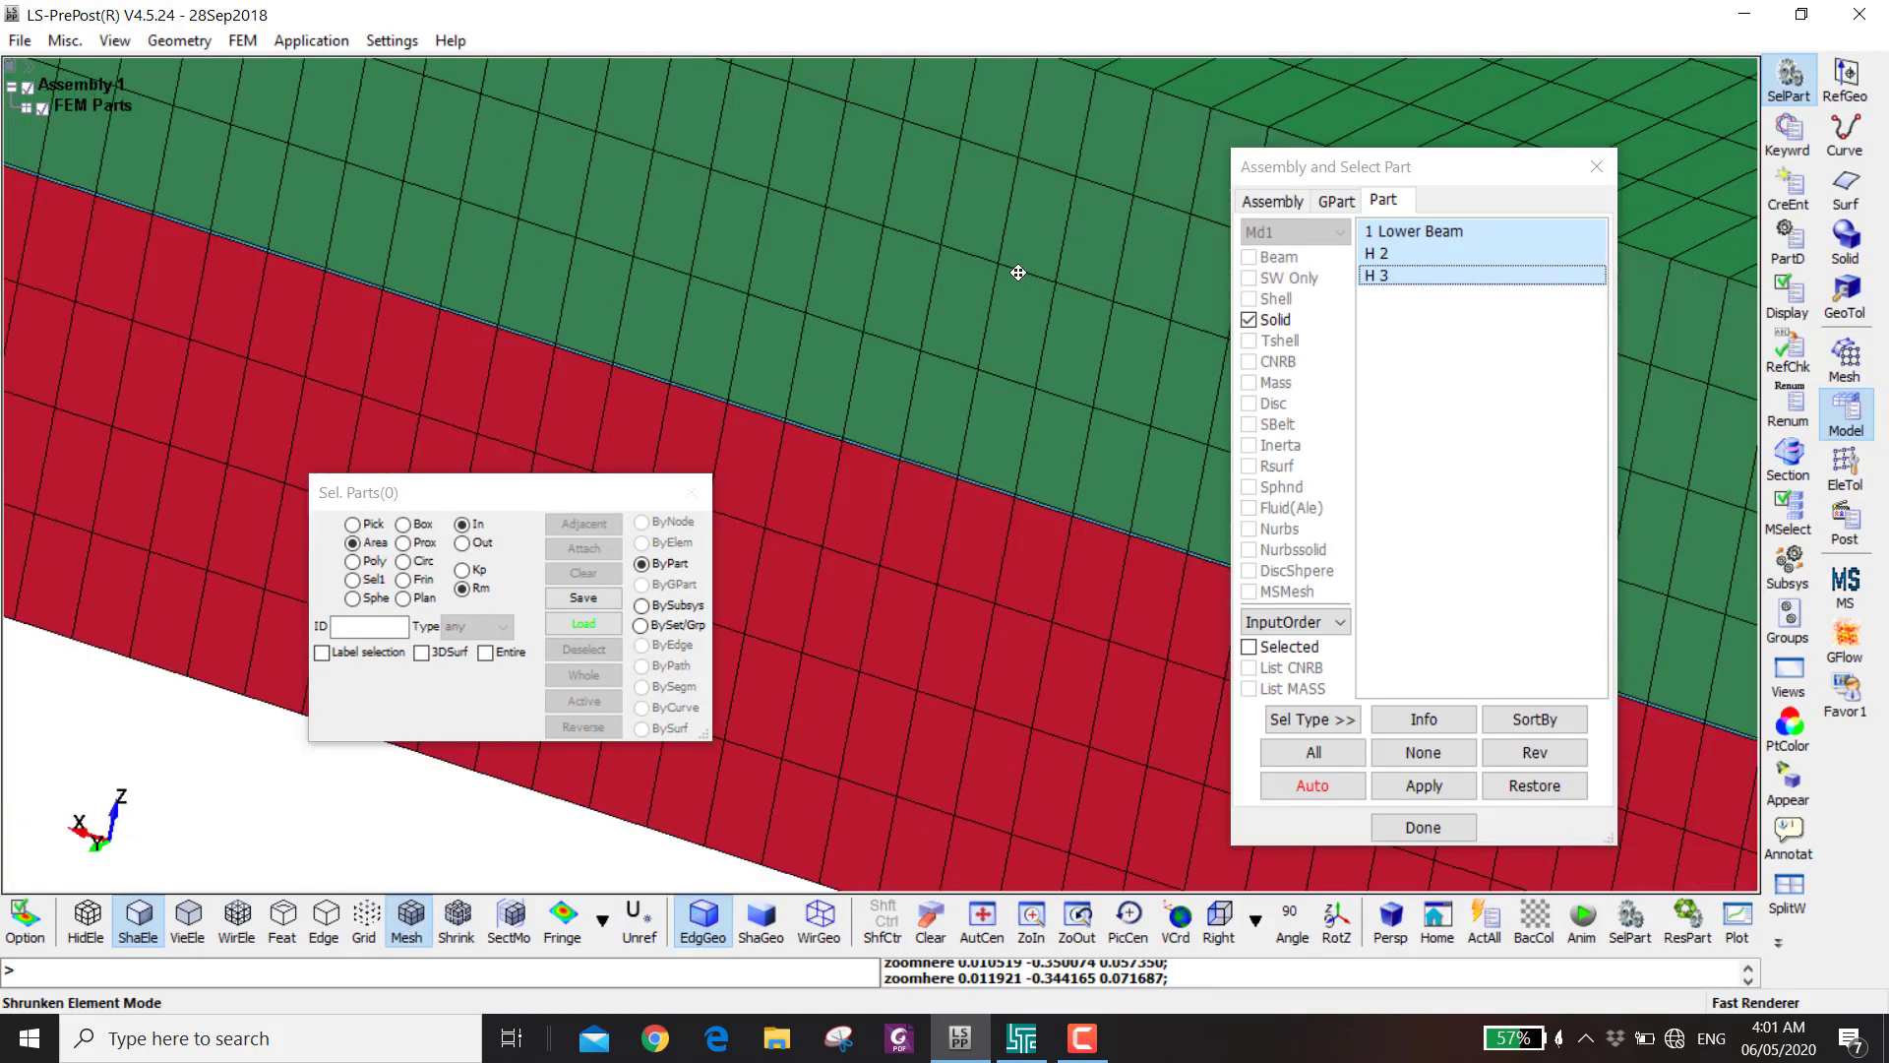
pyautogui.scroll(2, 1082, 387)
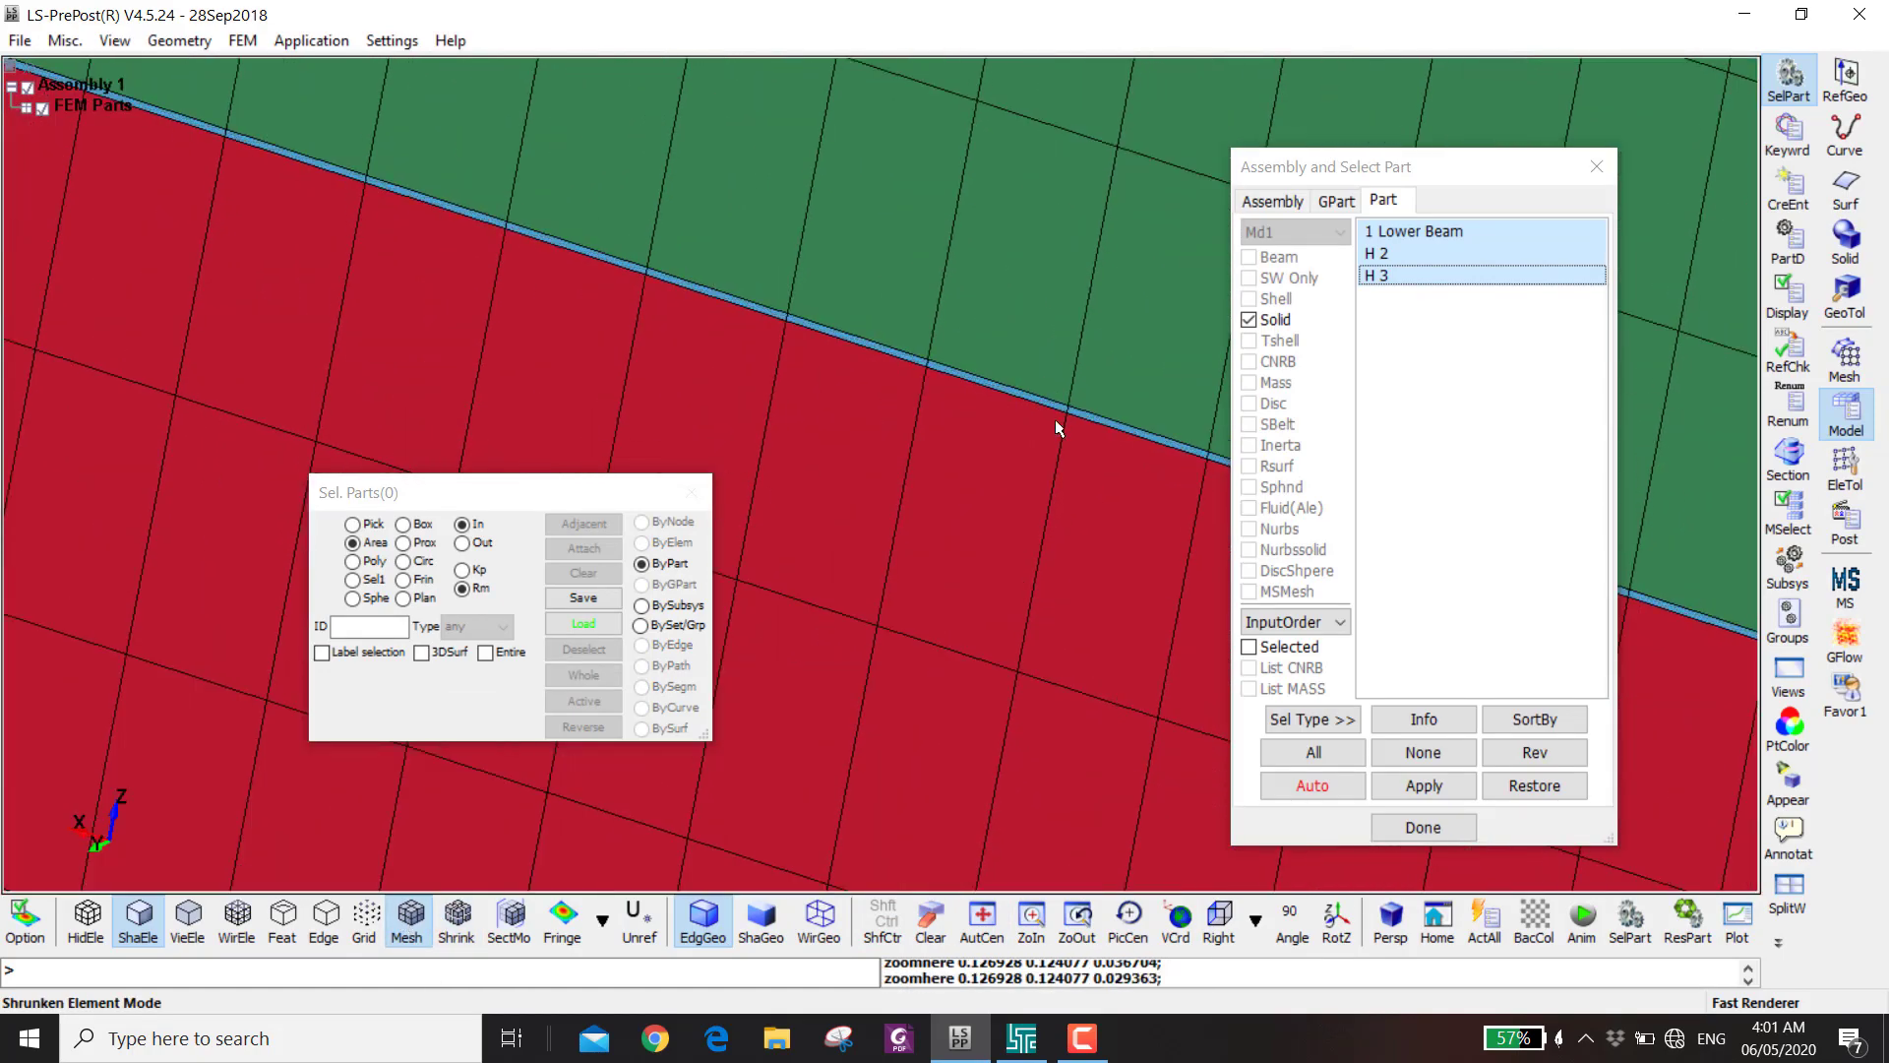
# - Show the duplicate nodes with tolerance 0.016, keeping the smaller node IDs, merge them and accept the merge
pyautogui.scroll(-2, 1057, 427)
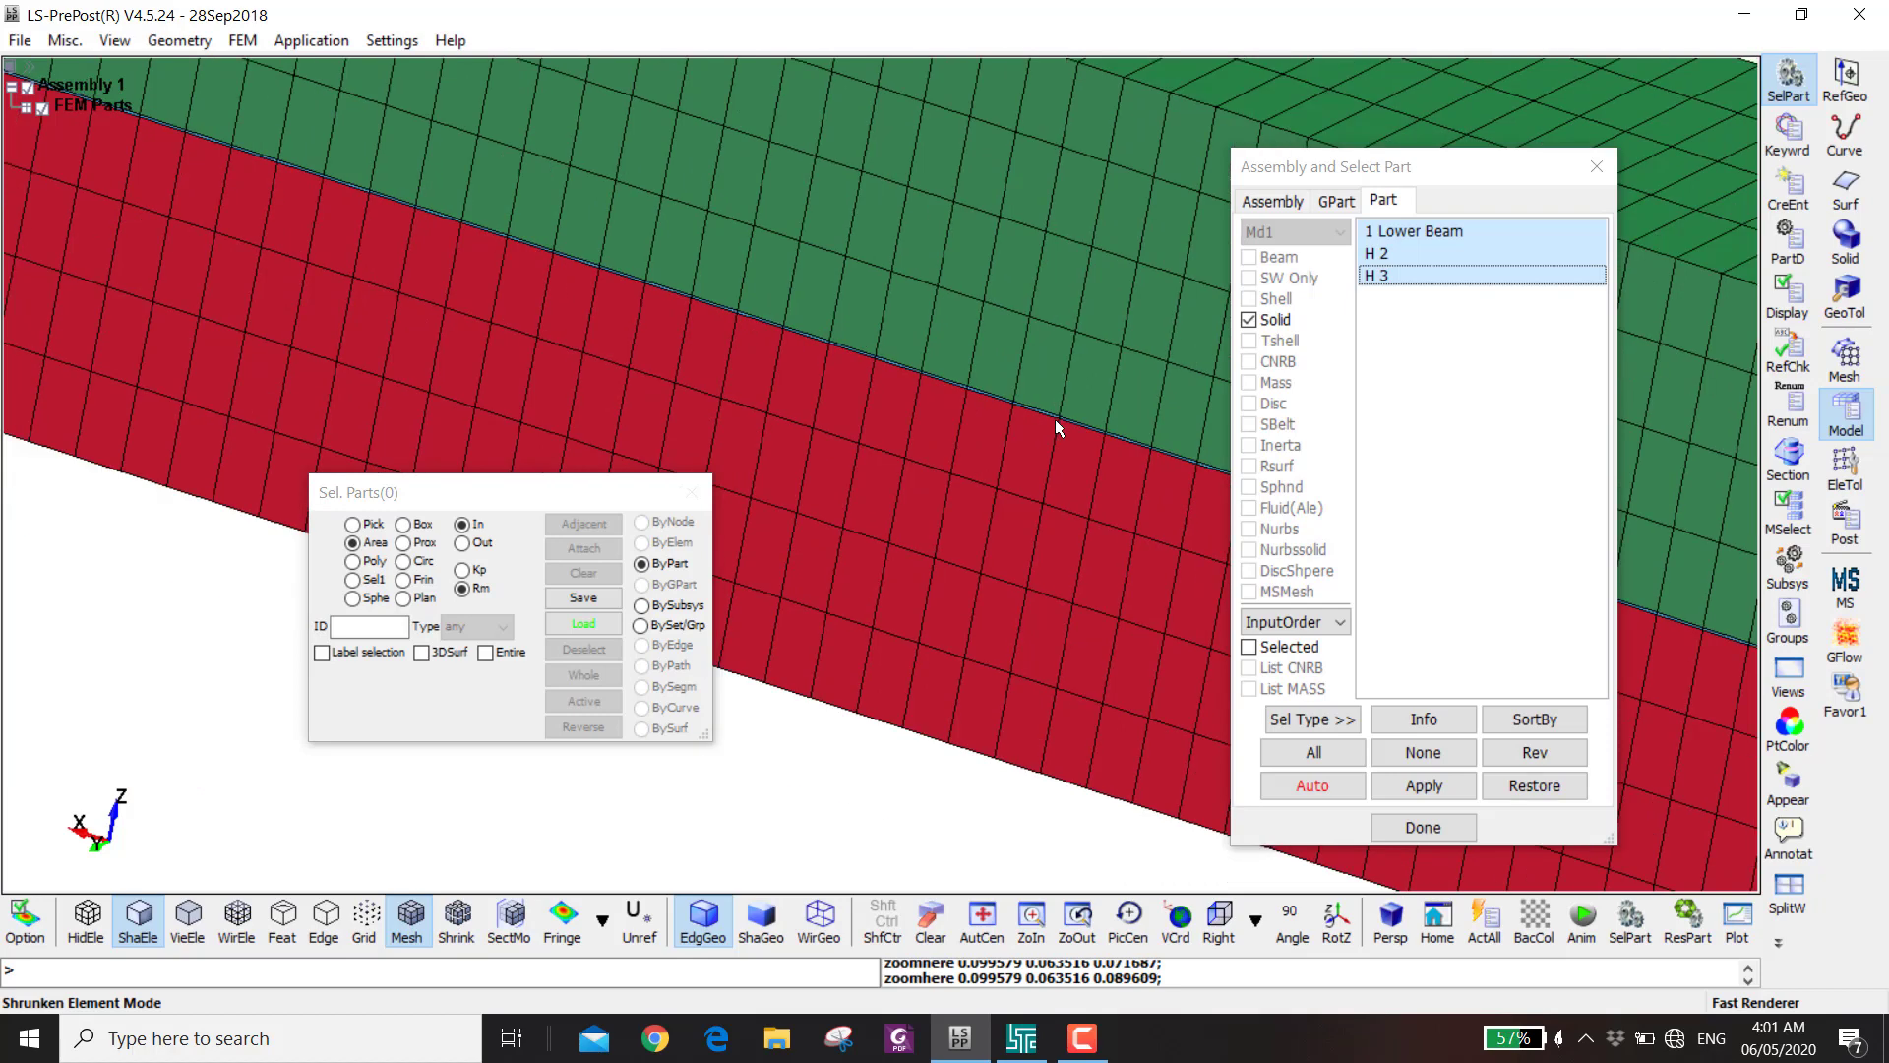
pyautogui.click(1844, 463)
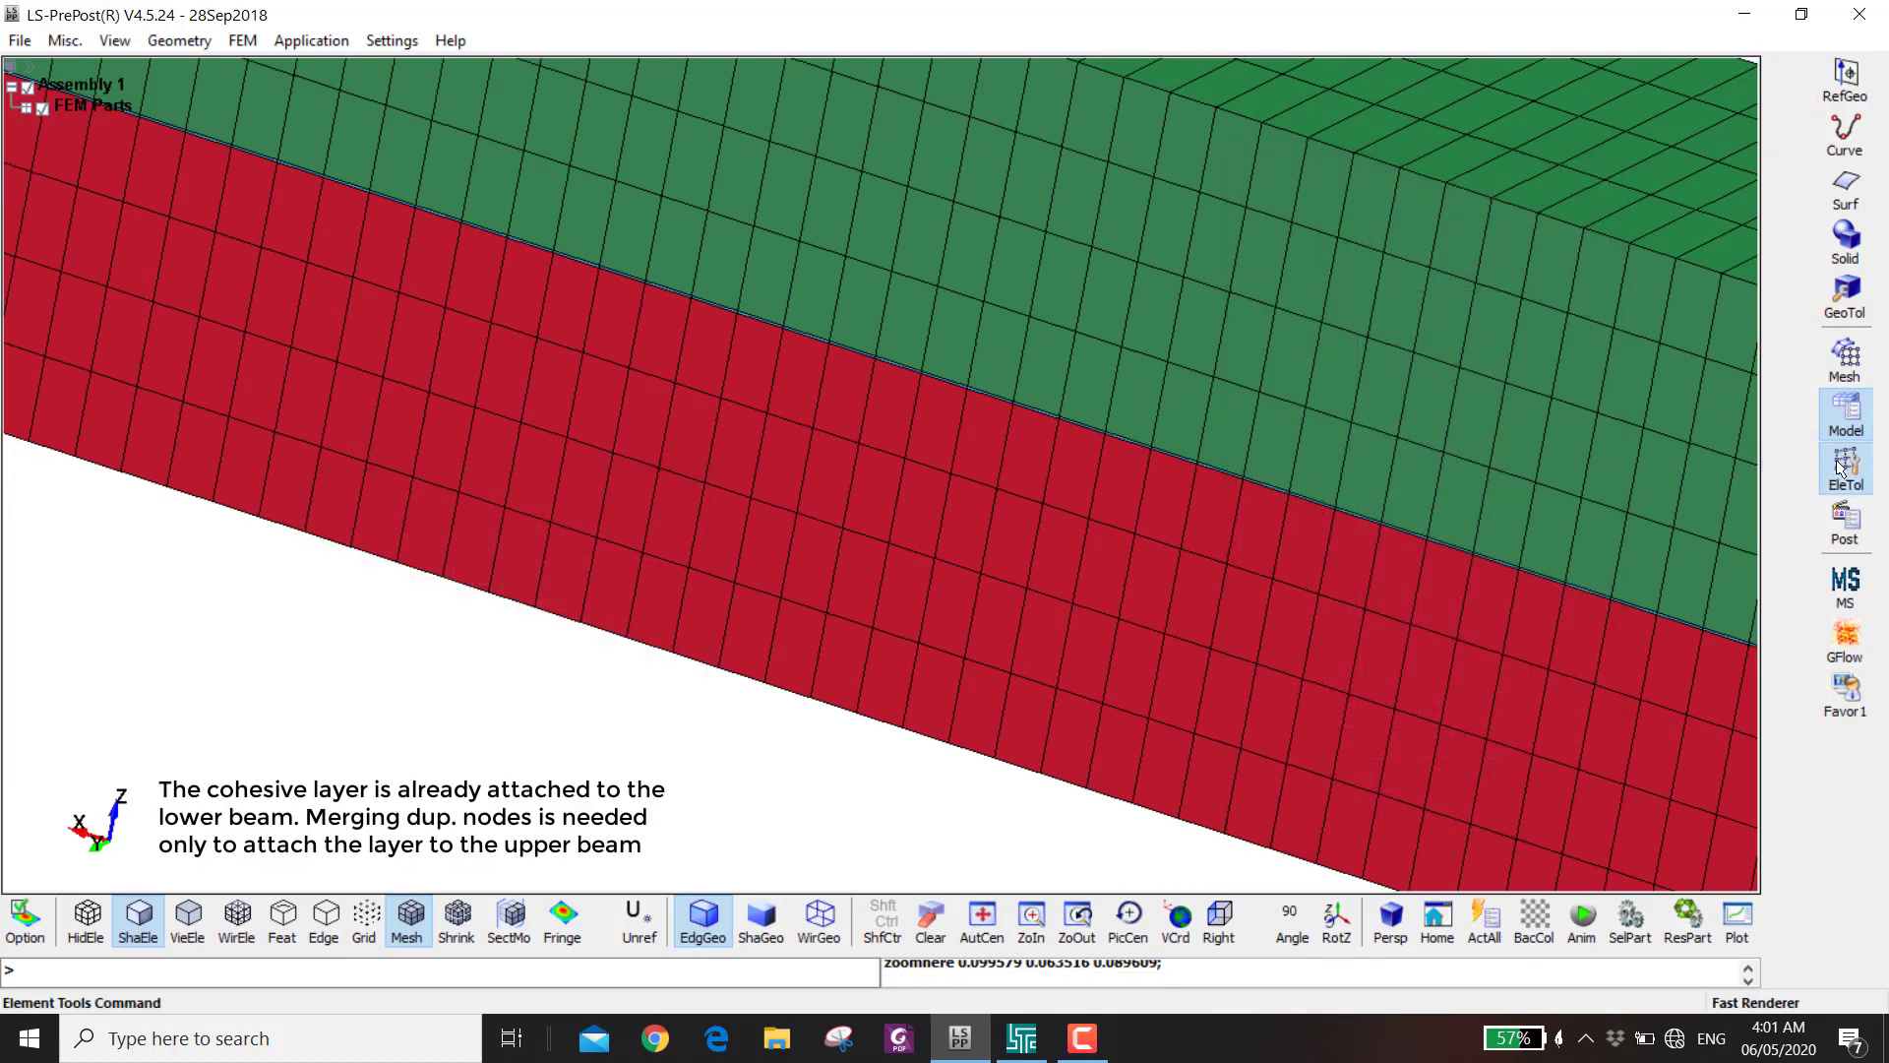
pyautogui.click(1785, 511)
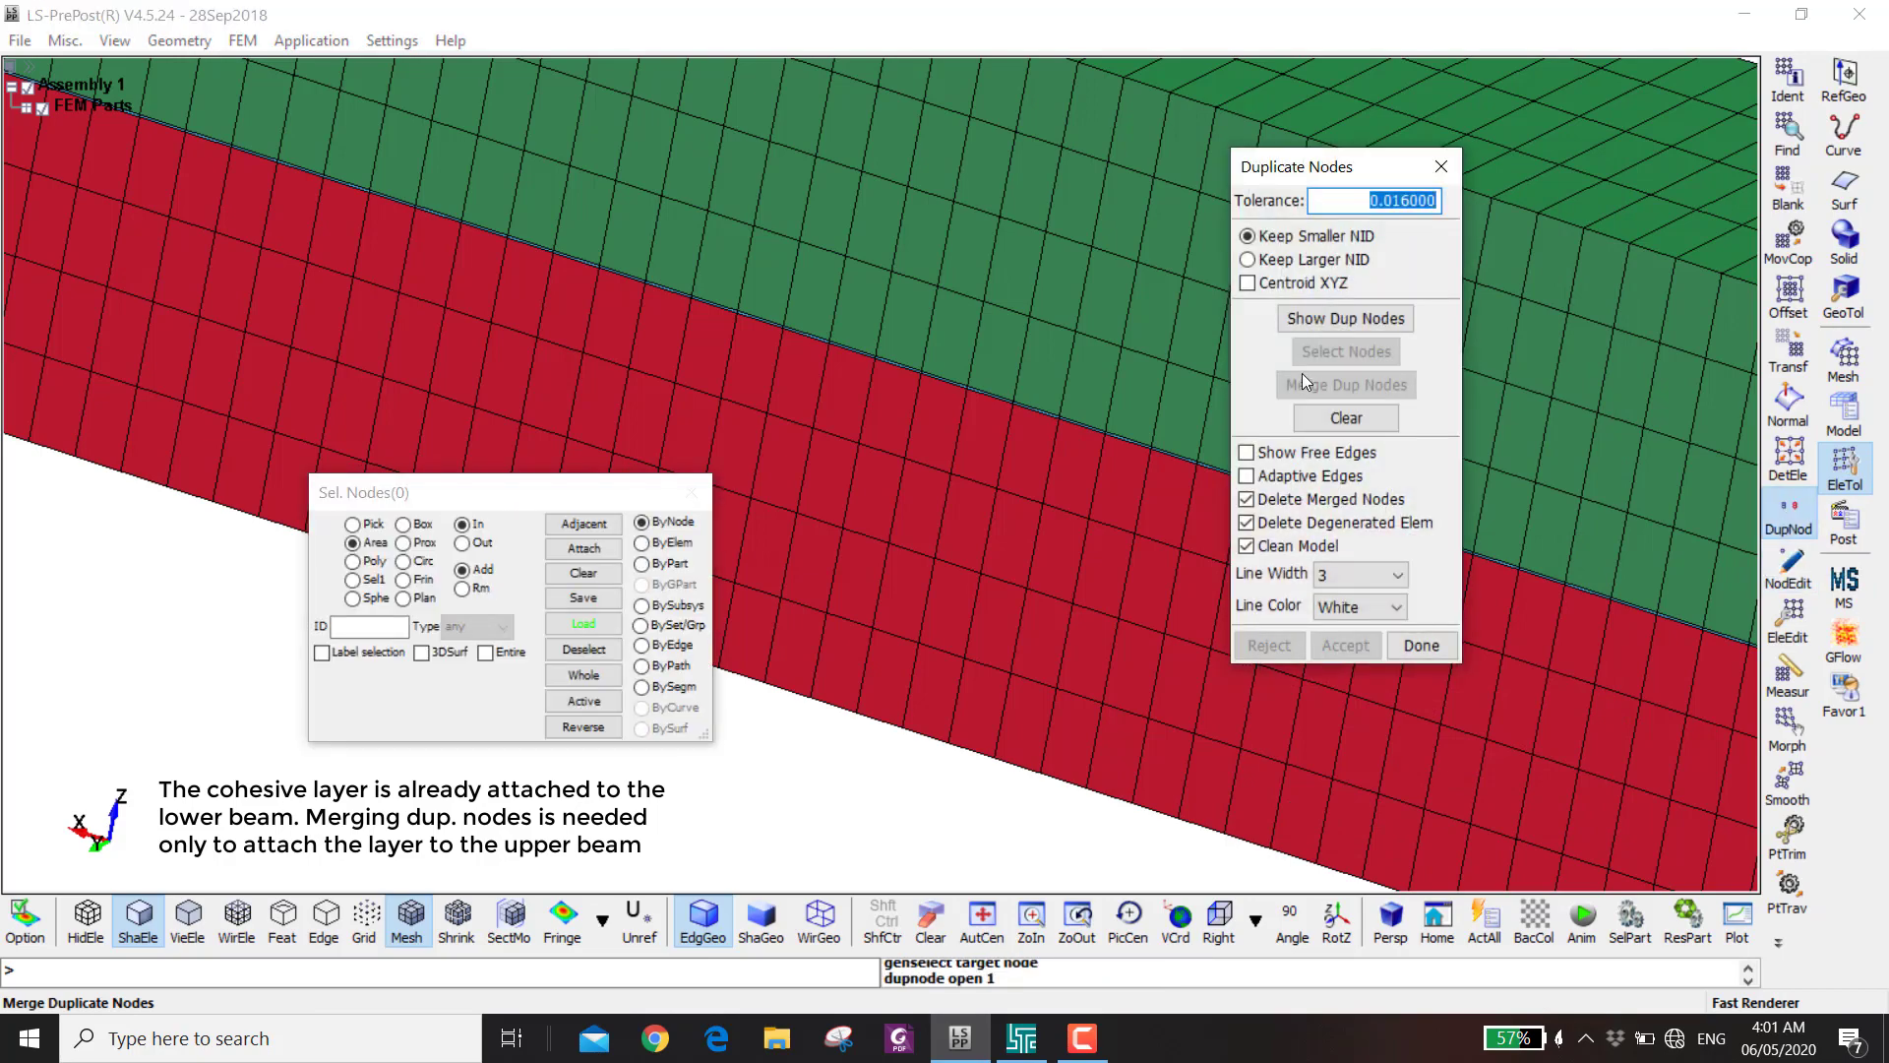
pyautogui.click(1305, 321)
pyautogui.scroll(-4, 952, 375)
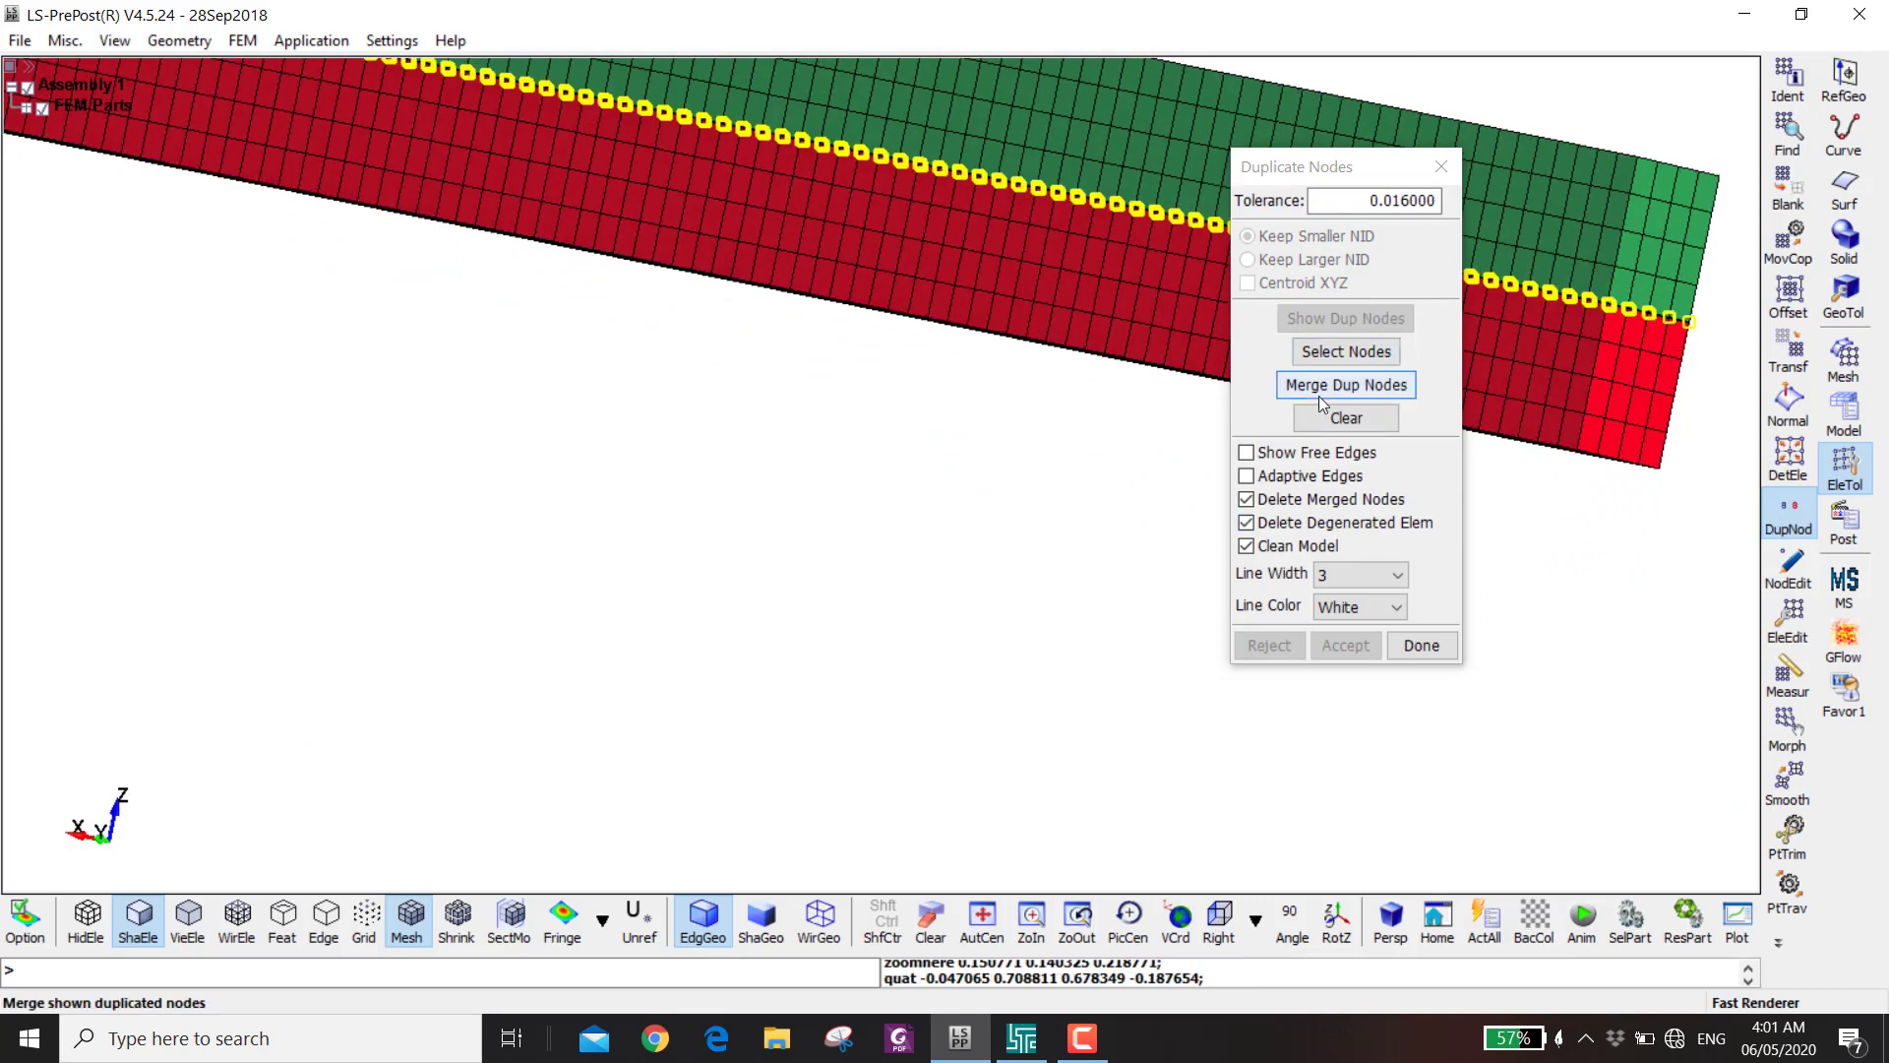
pyautogui.click(1318, 389)
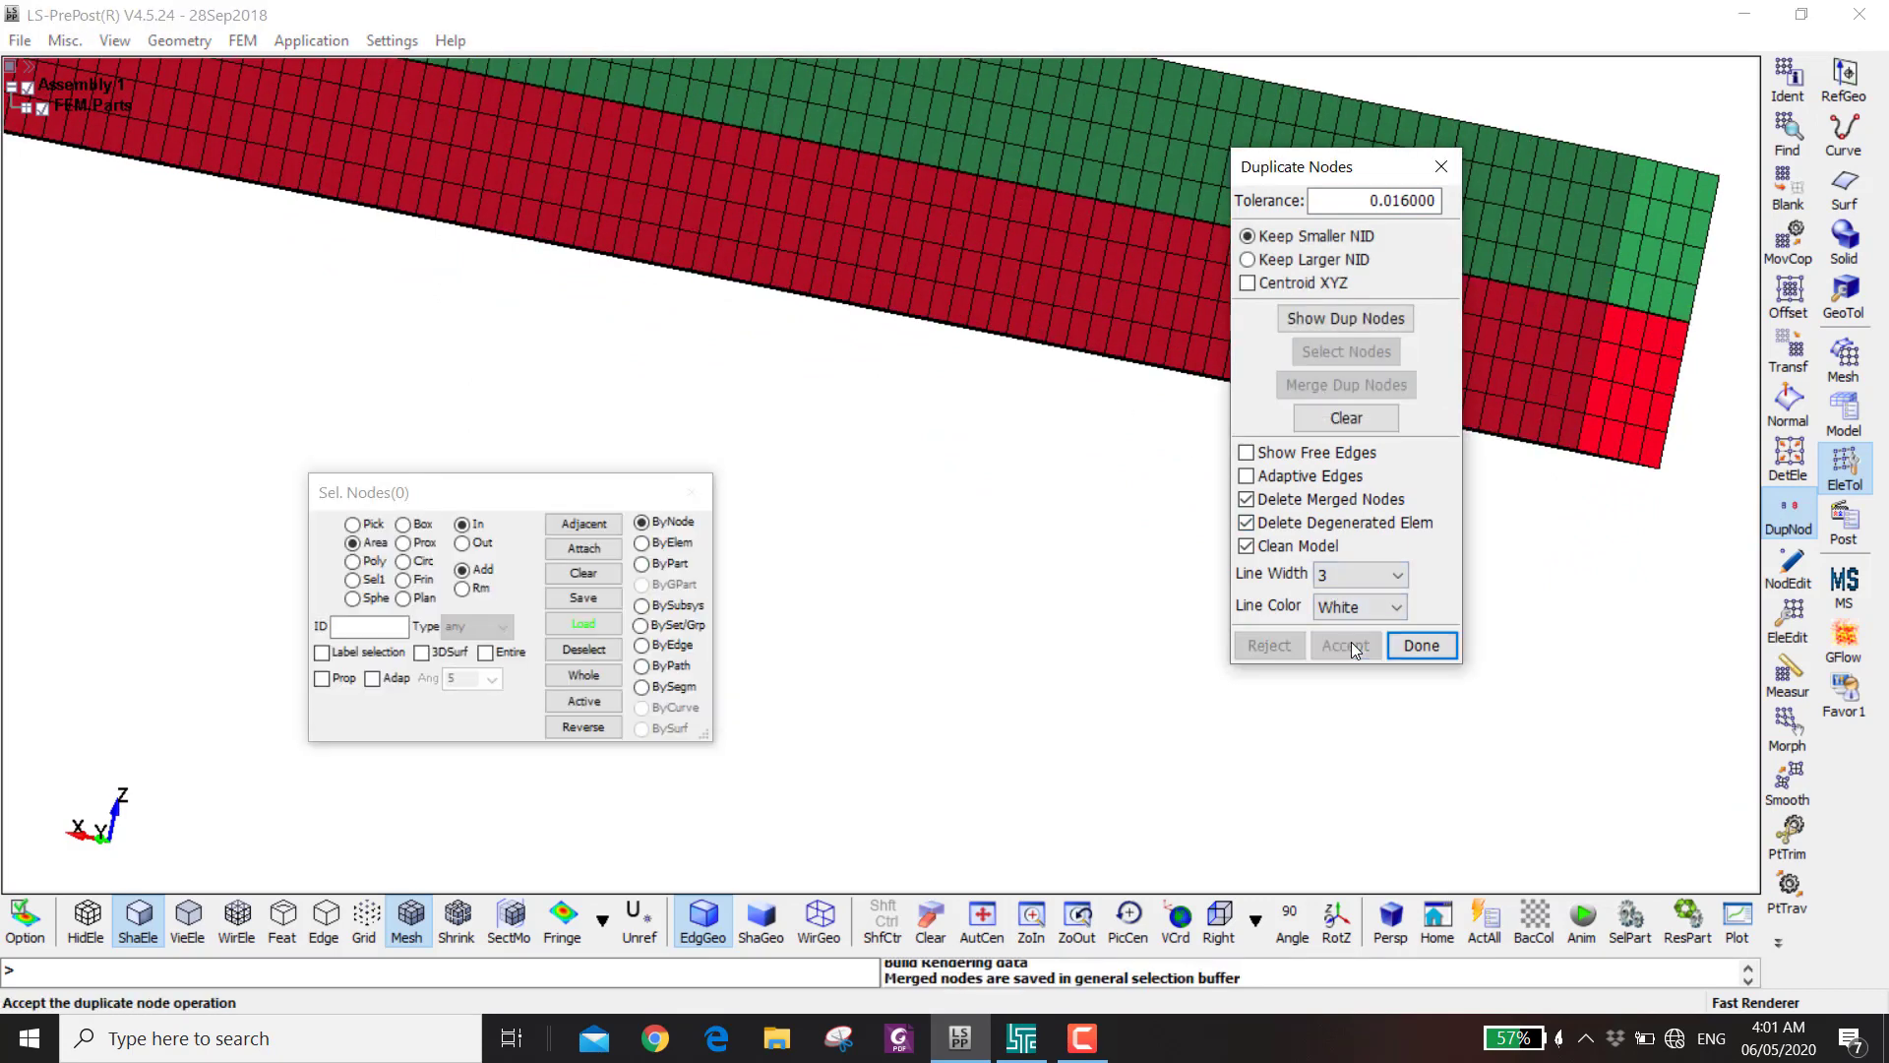
# - View the beams from the side and measure the node-to-node distance from the zero-X end to a node along the upper beam
pyautogui.click(1218, 921)
pyautogui.scroll(5, 886, 275)
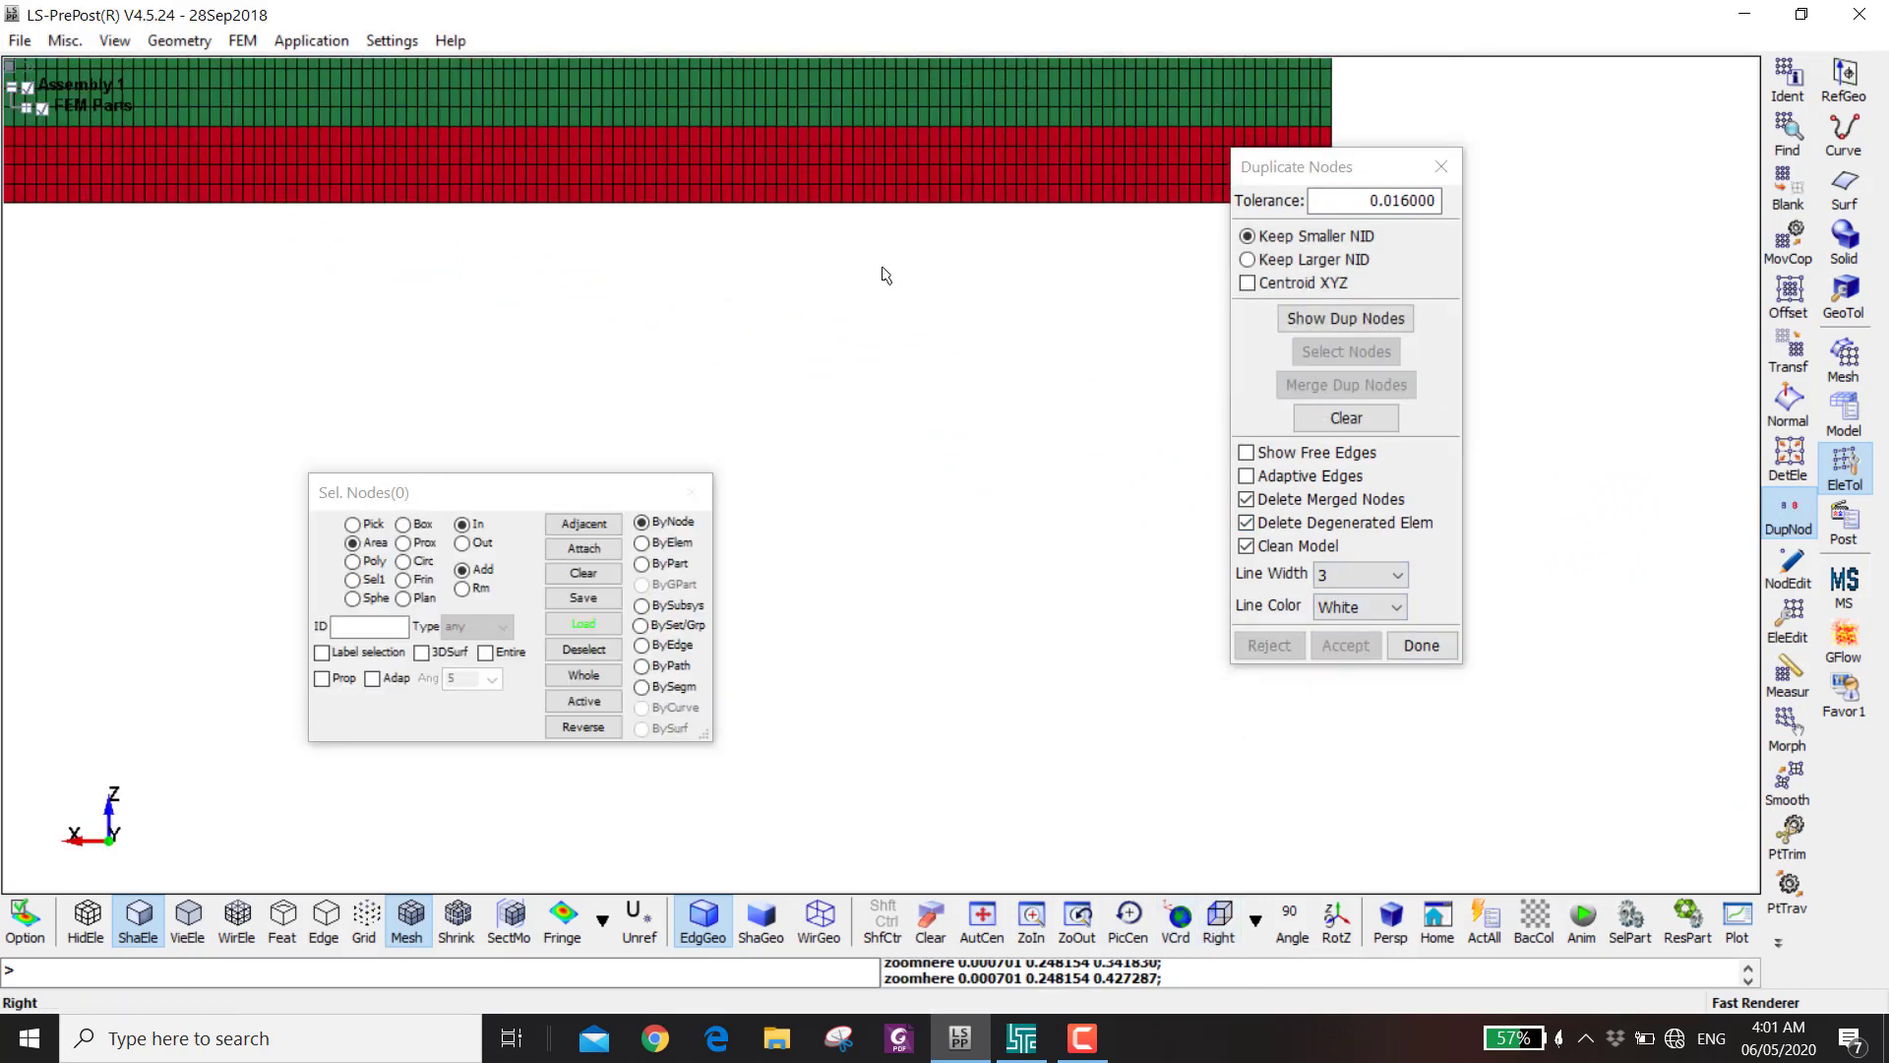
pyautogui.moveTo(1037, 527); pyautogui.dragTo(859, 356, button='middle')
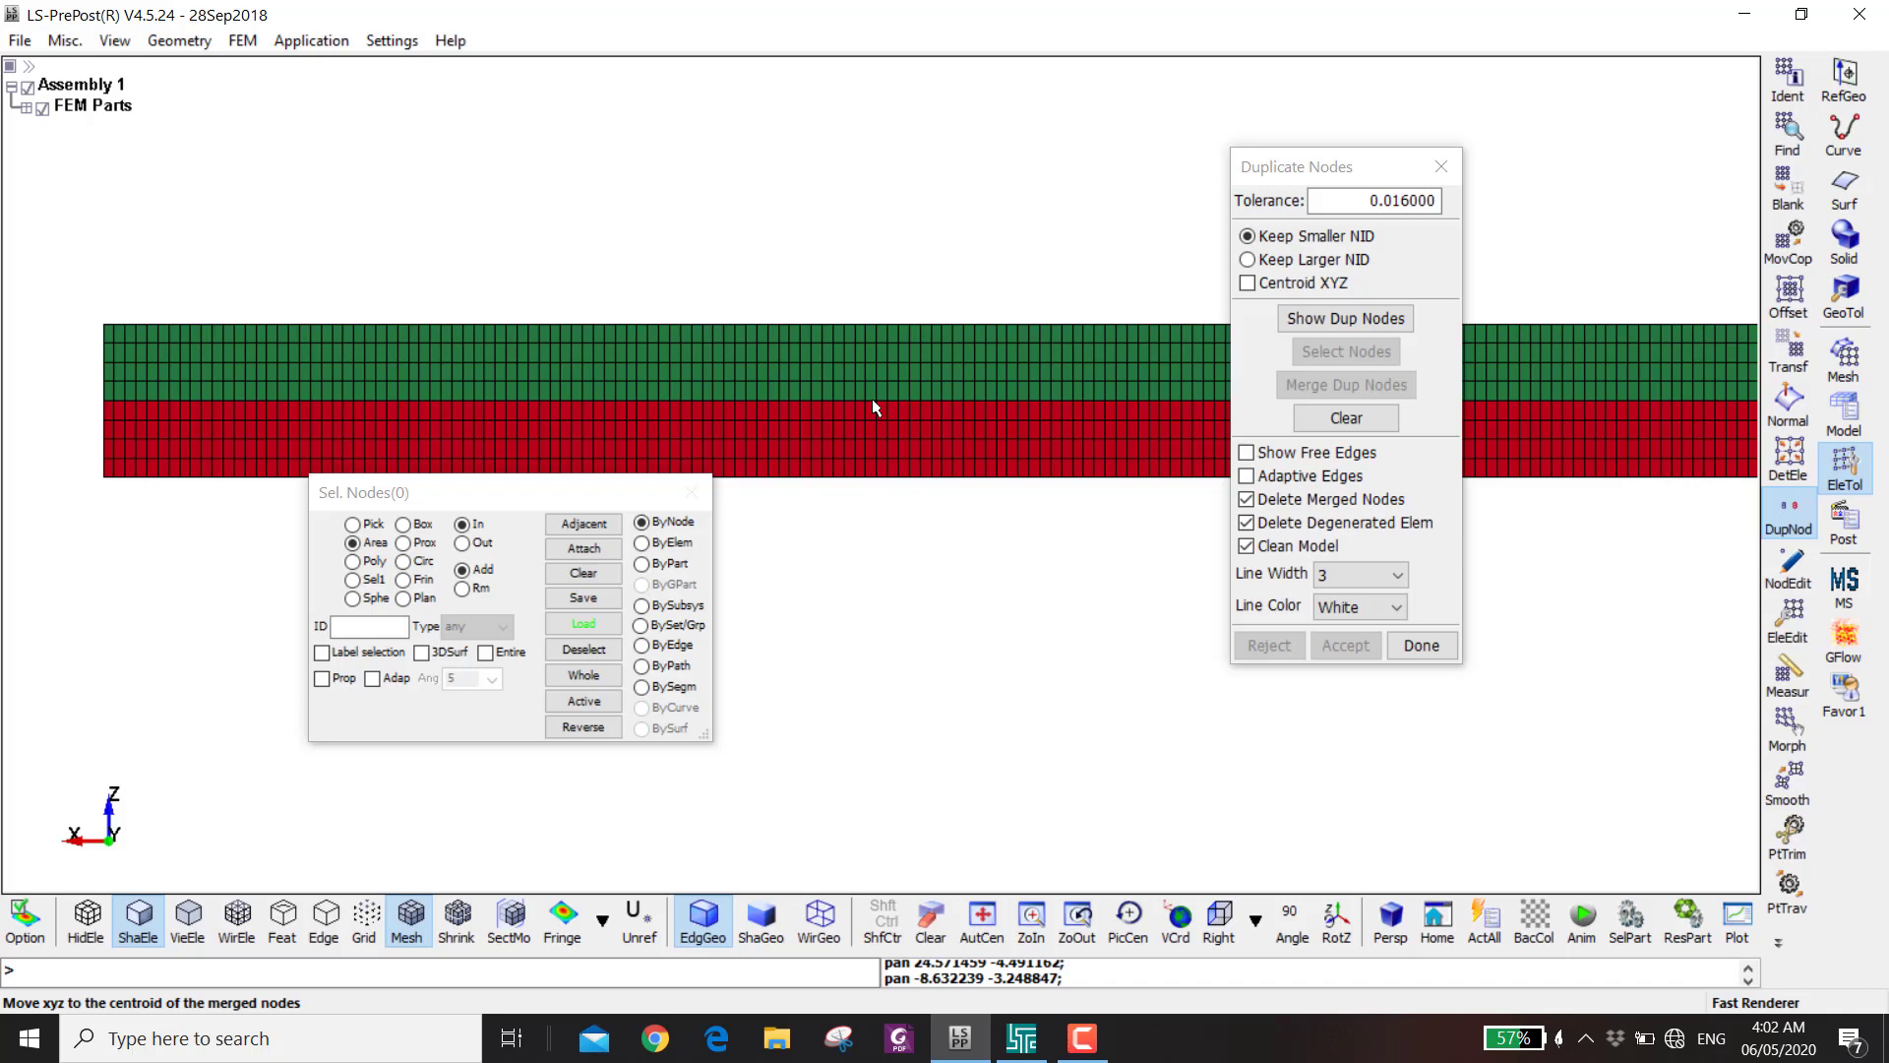
pyautogui.moveTo(903, 321); pyautogui.dragTo(803, 319, button='middle')
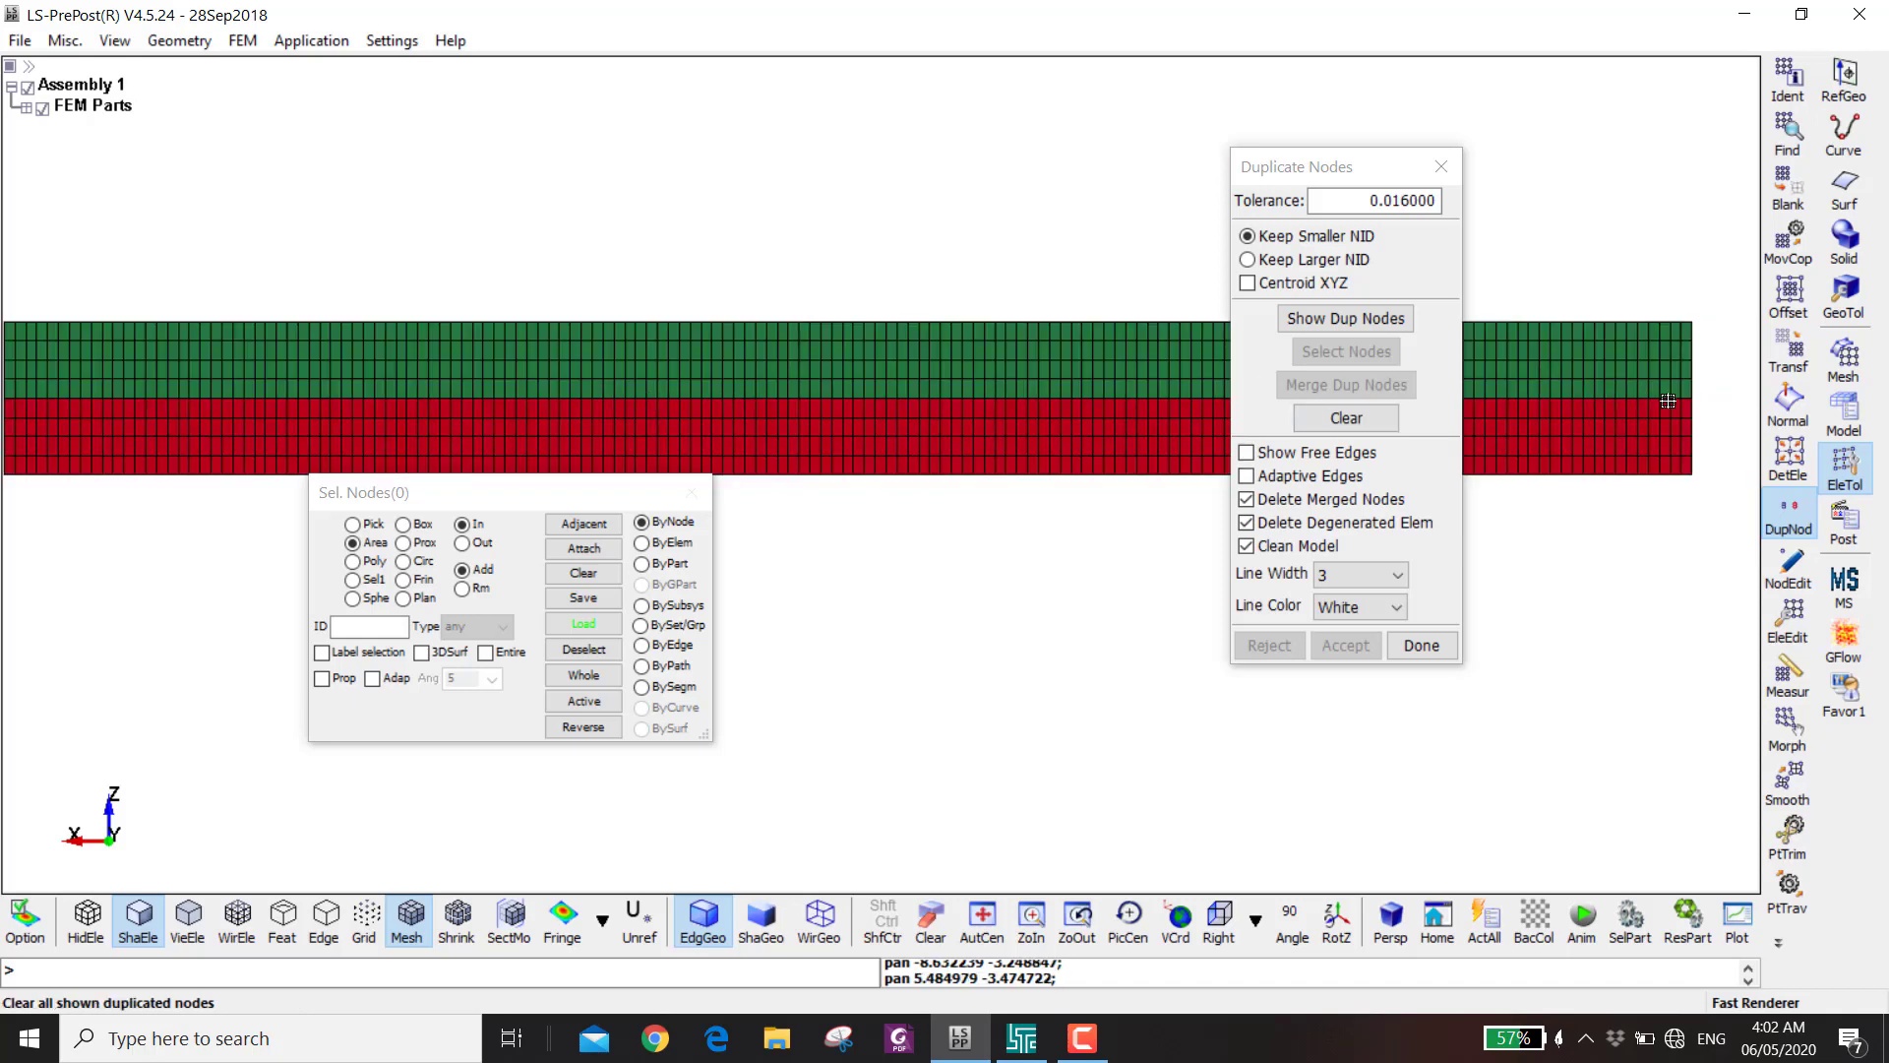
pyautogui.moveTo(667, 421); pyautogui.dragTo(711, 426, button='middle')
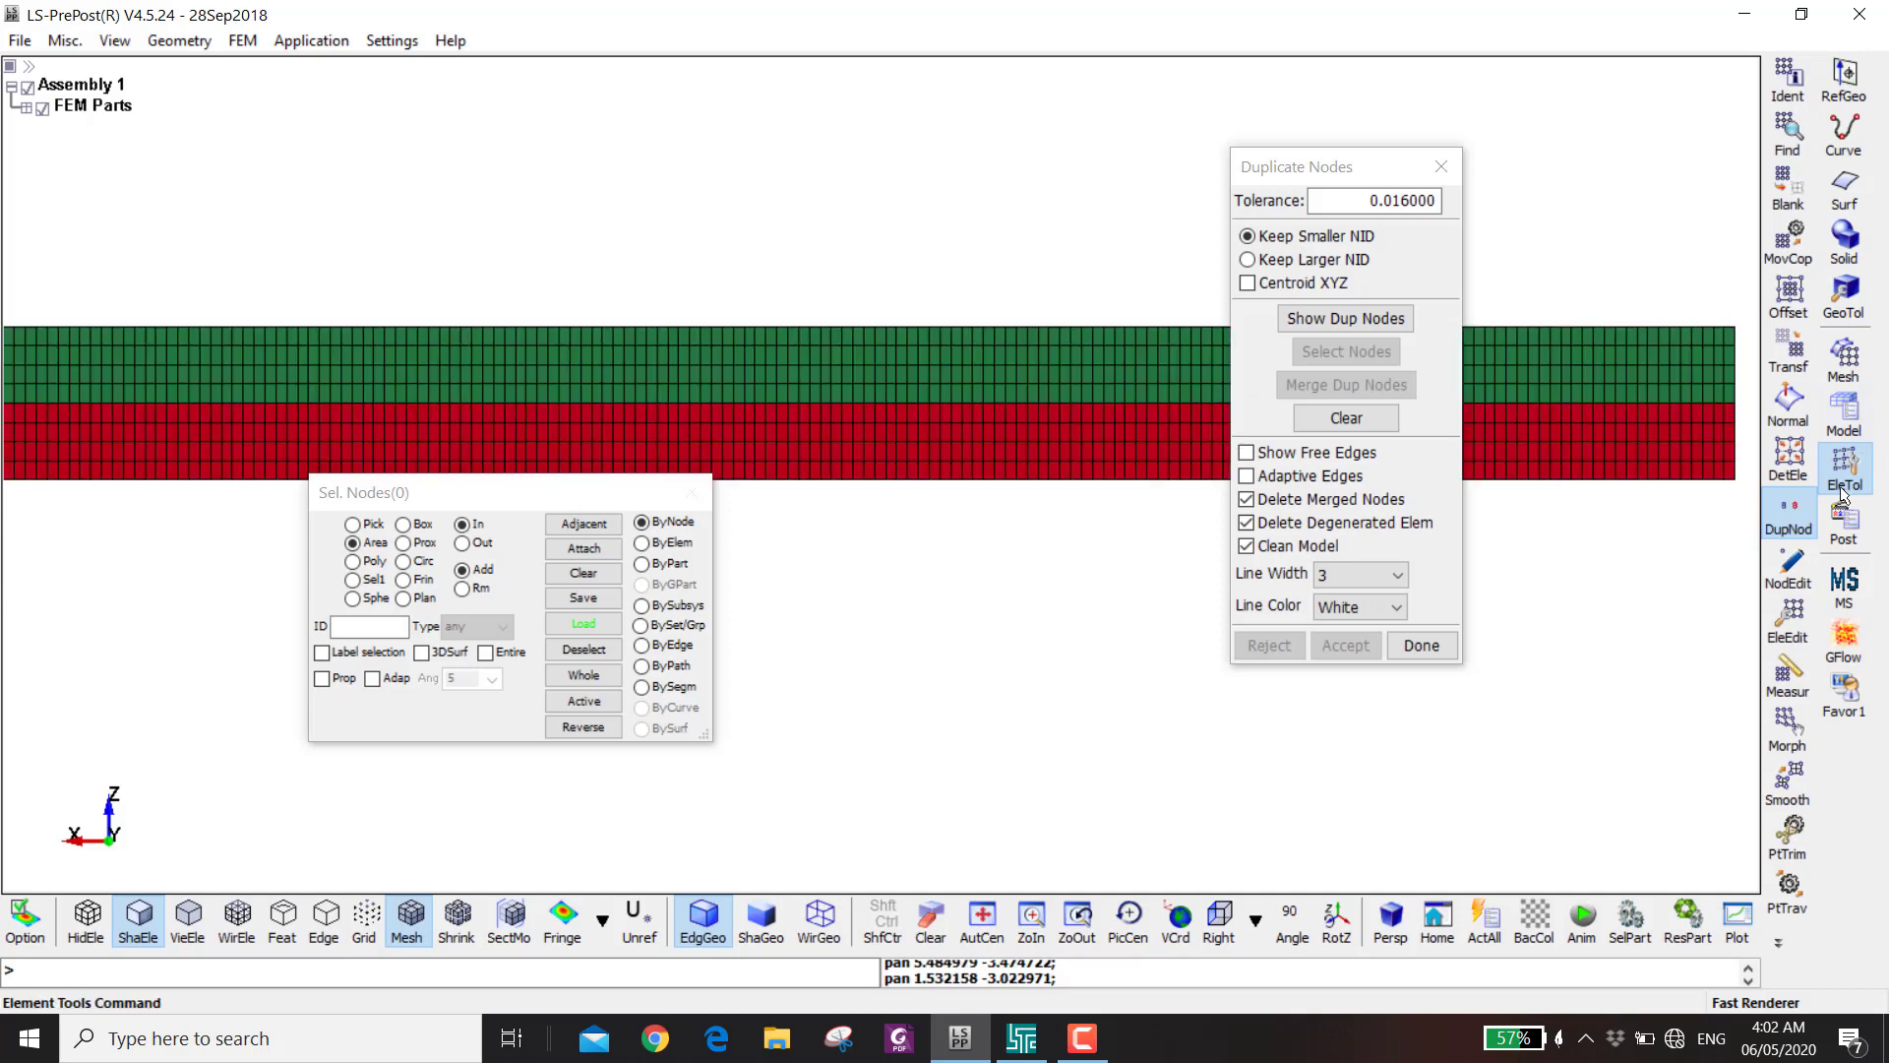
pyautogui.click(1788, 675)
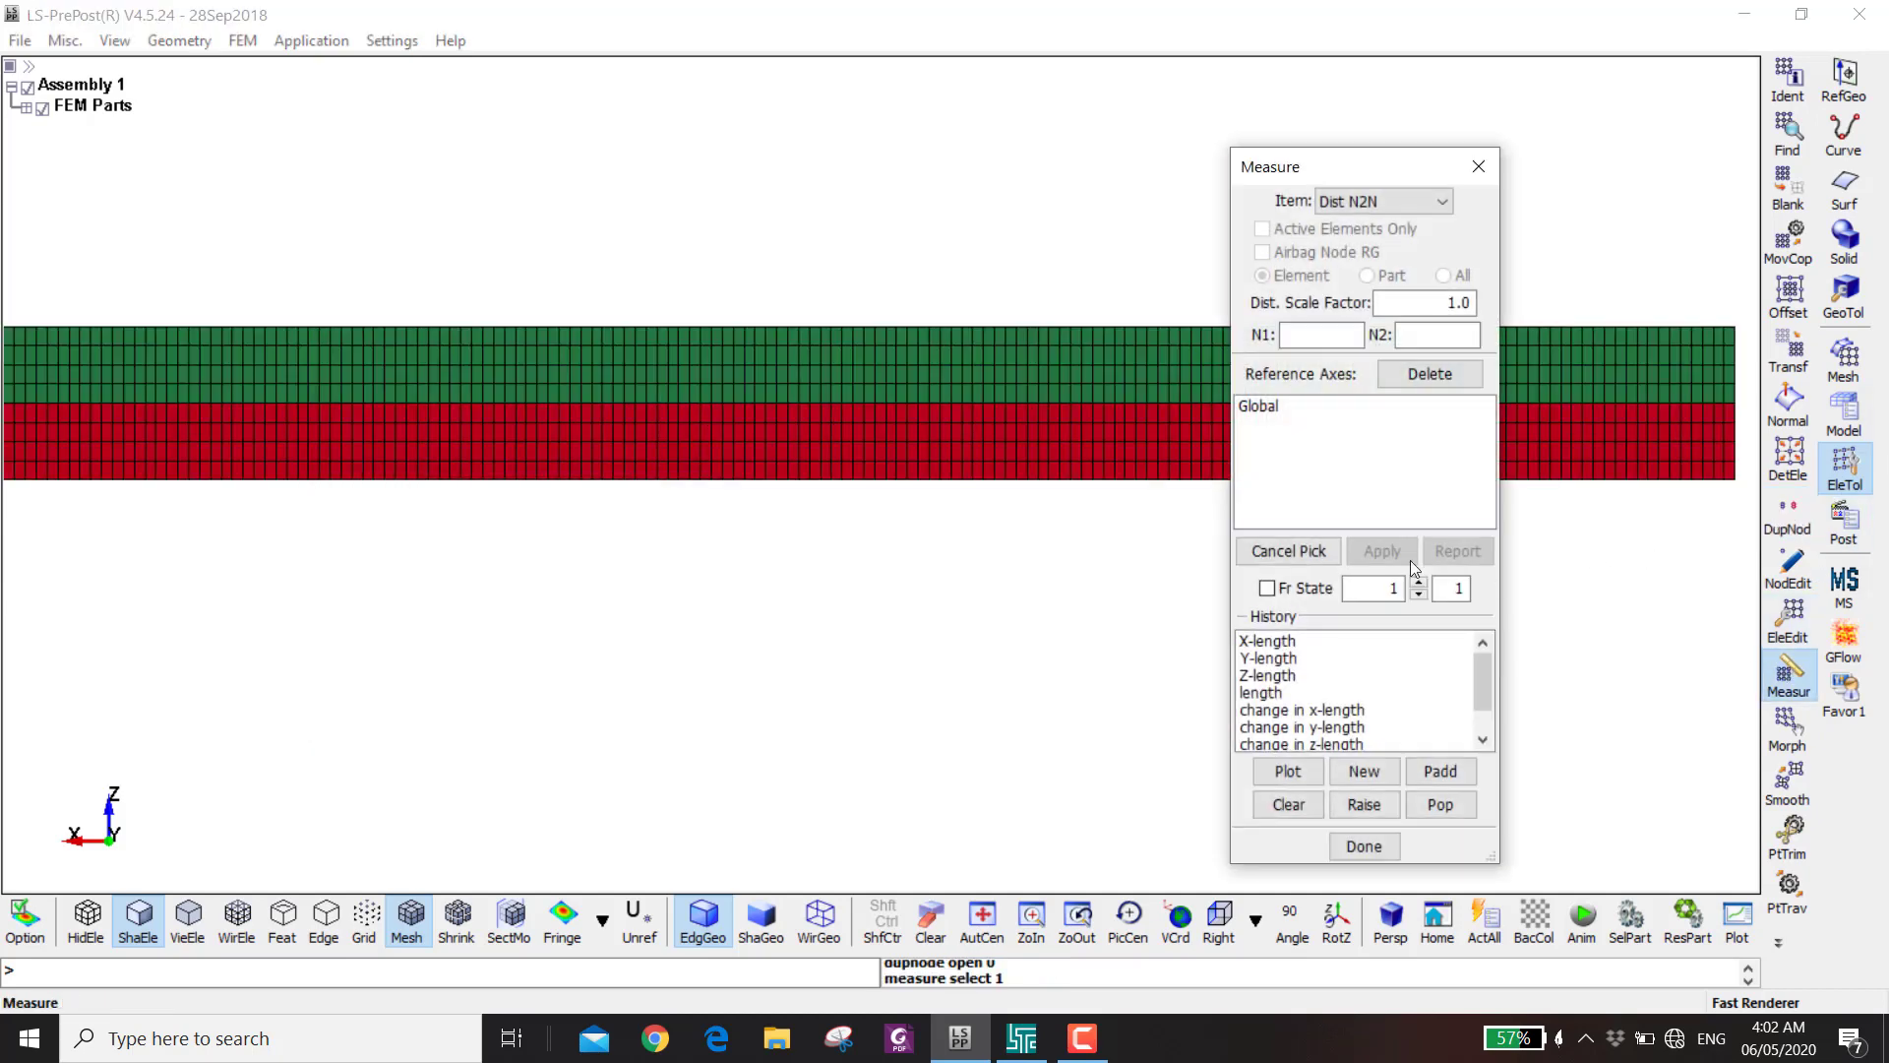
pyautogui.click(1732, 391)
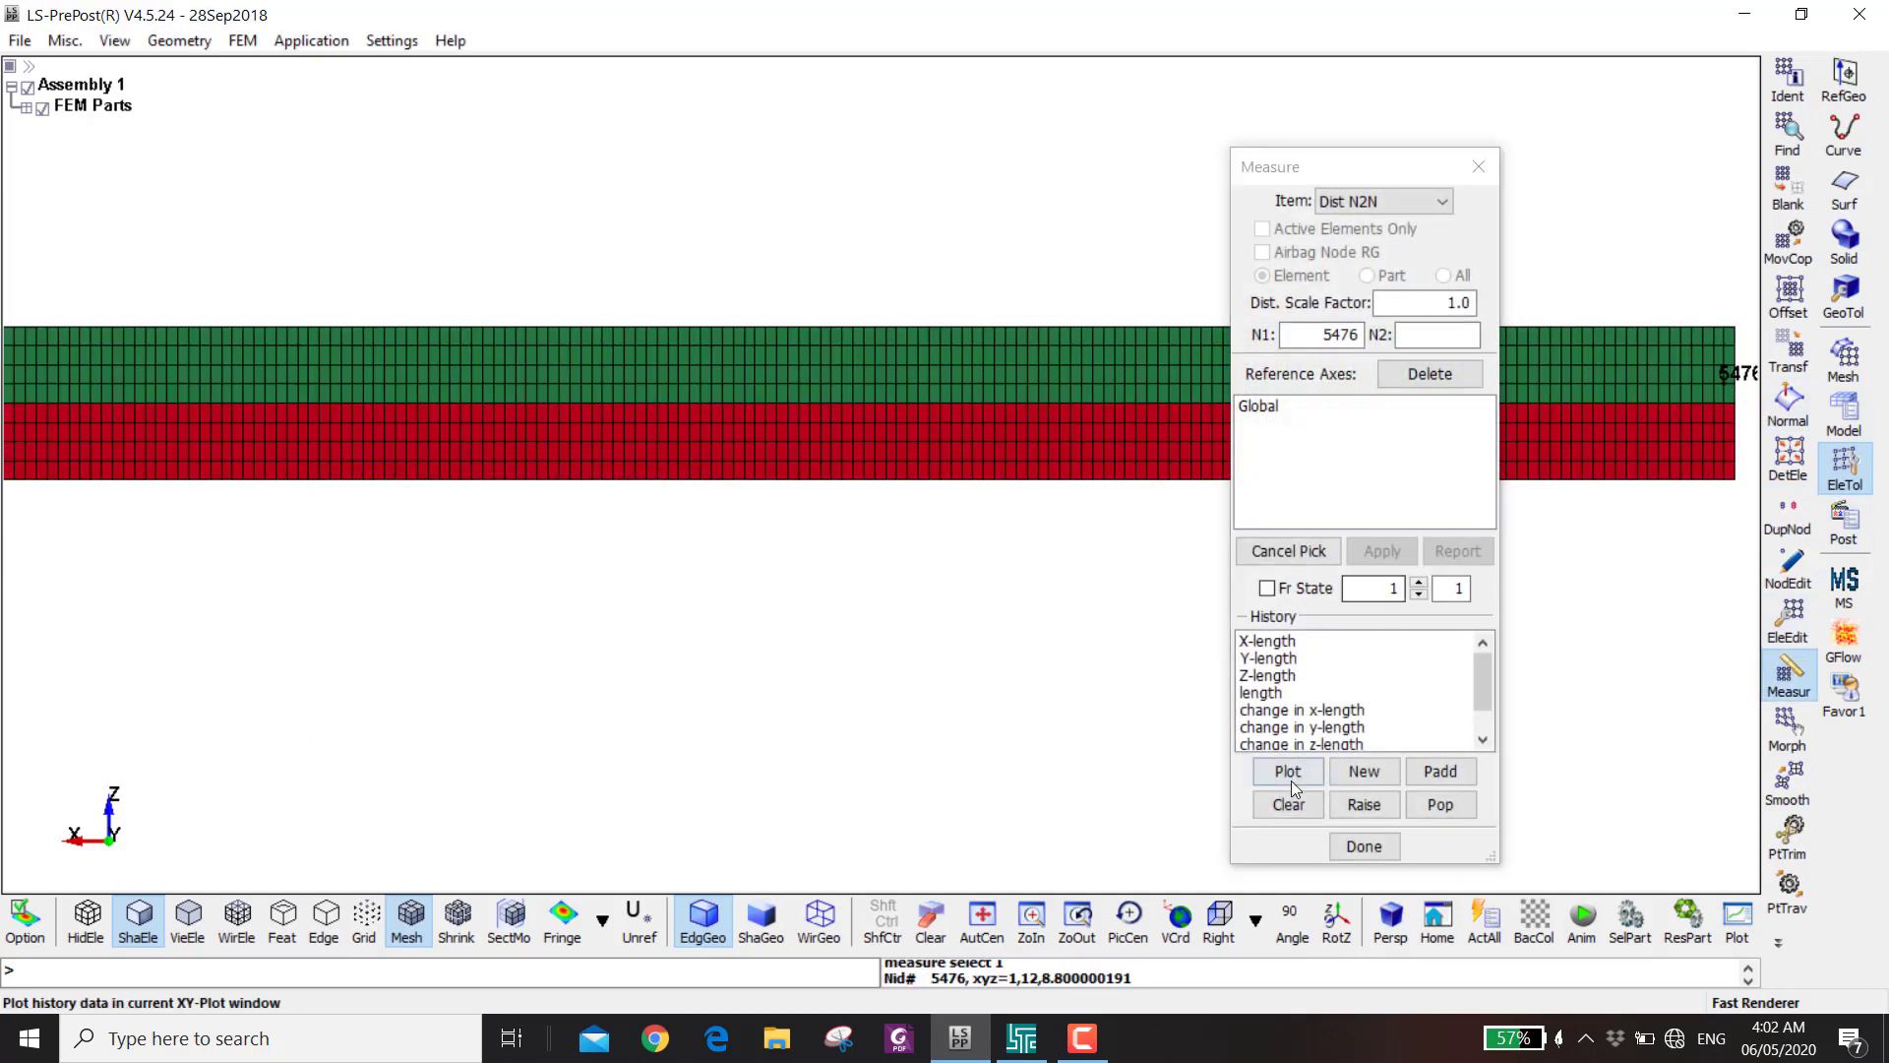
pyautogui.click(1731, 383)
pyautogui.click(1751, 391)
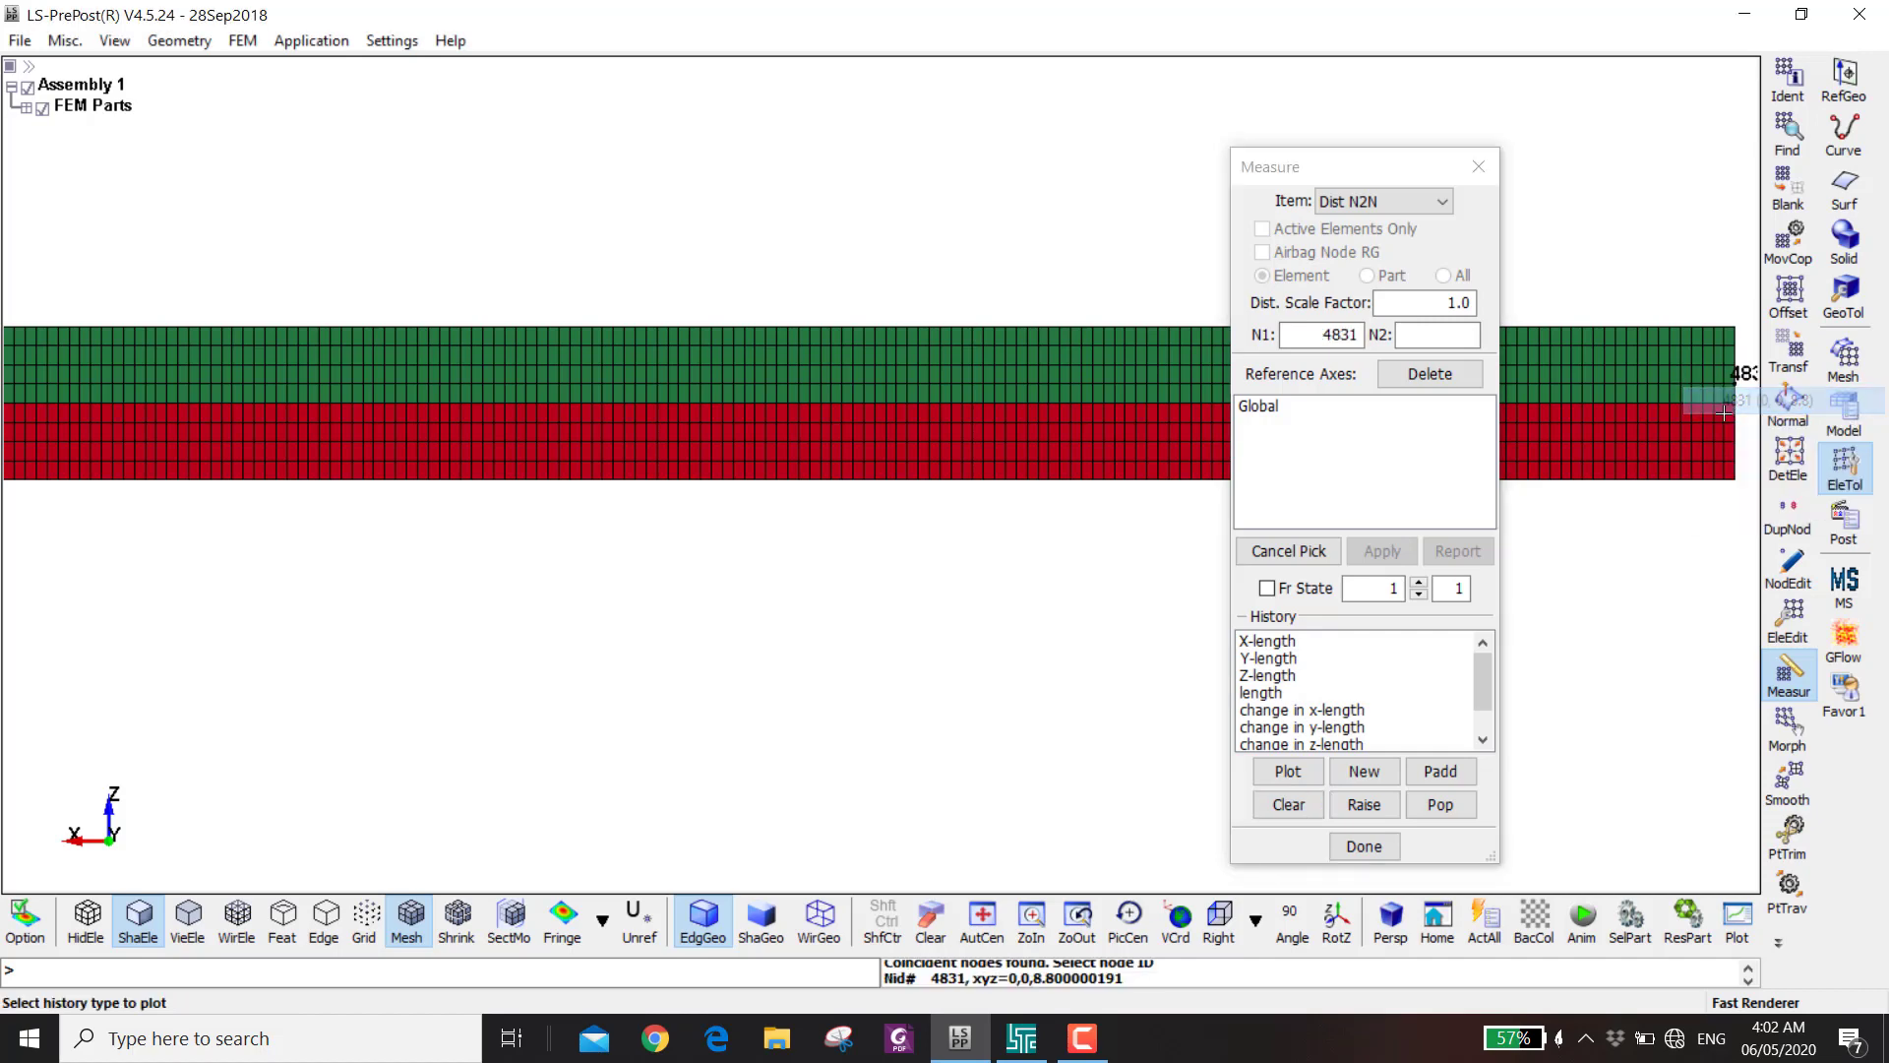
pyautogui.click(535, 385)
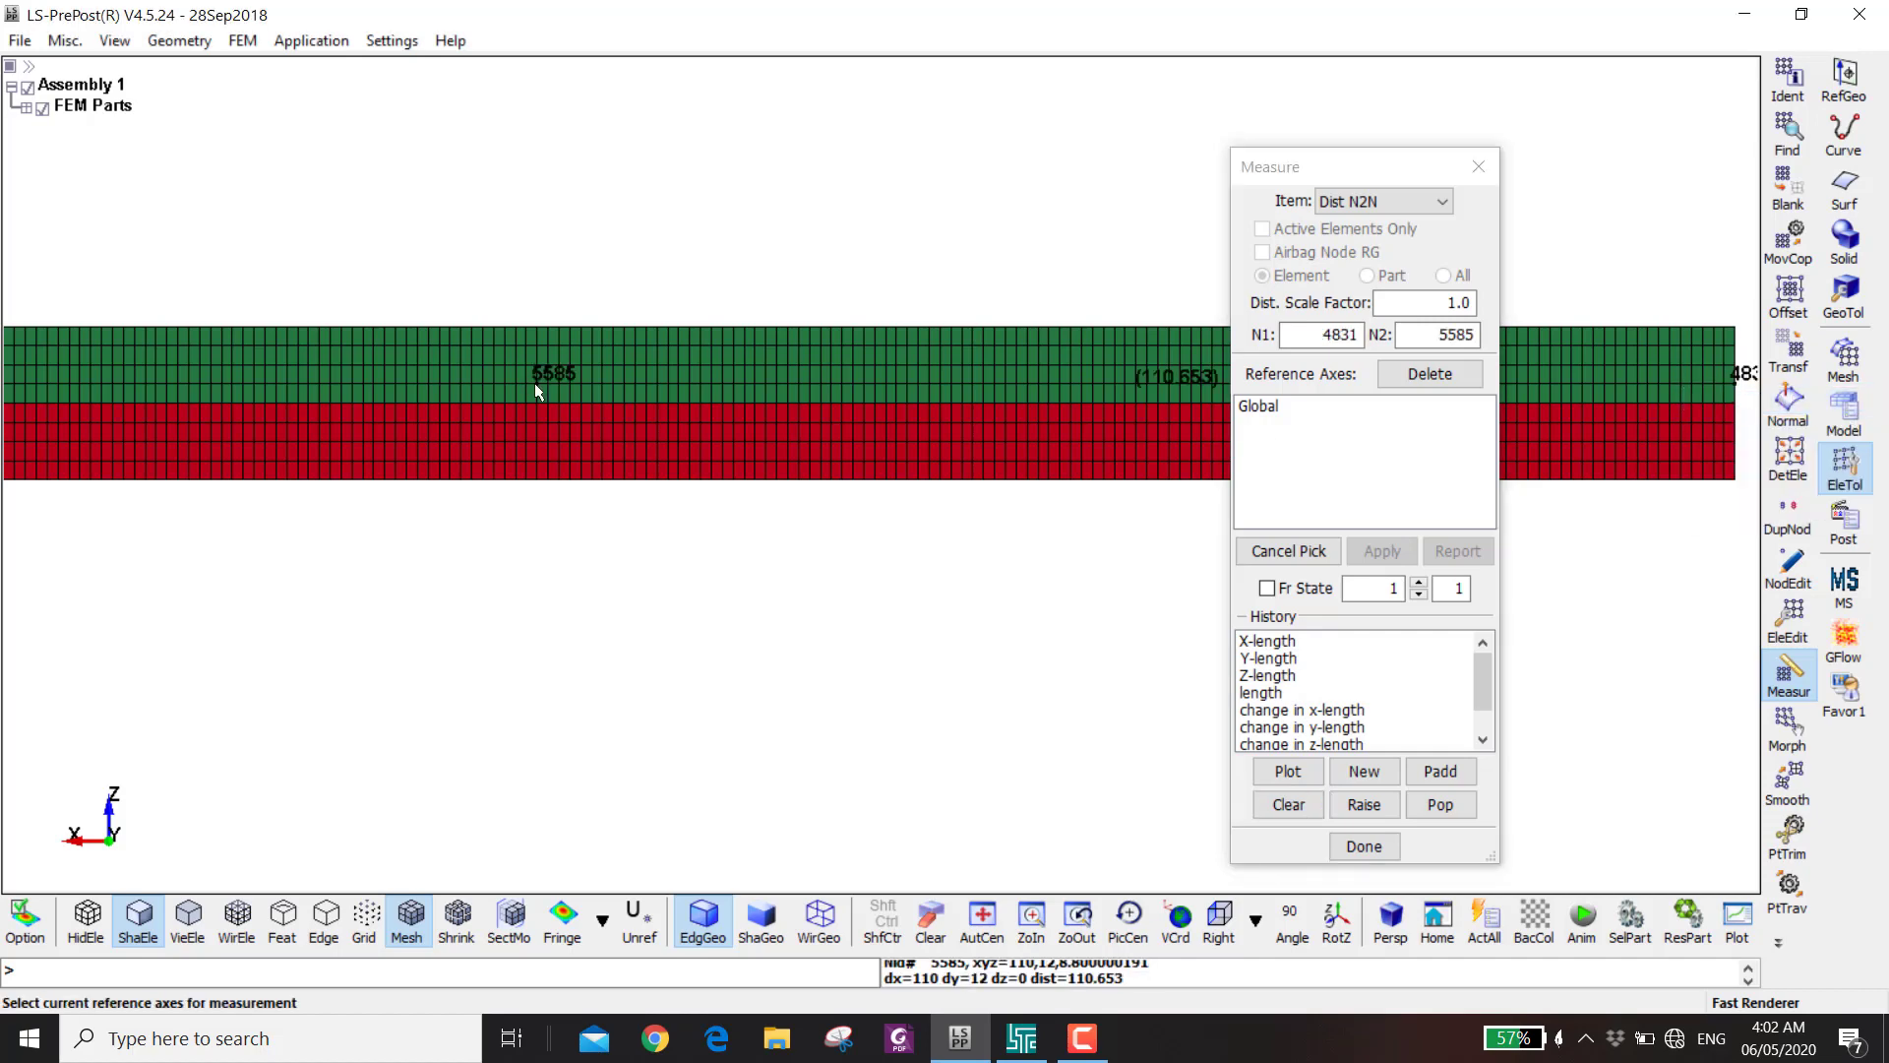
# - Clear the measurement and check upper-beam node coordinates to locate the node at X = 100
pyautogui.click(1284, 802)
pyautogui.click(696, 385)
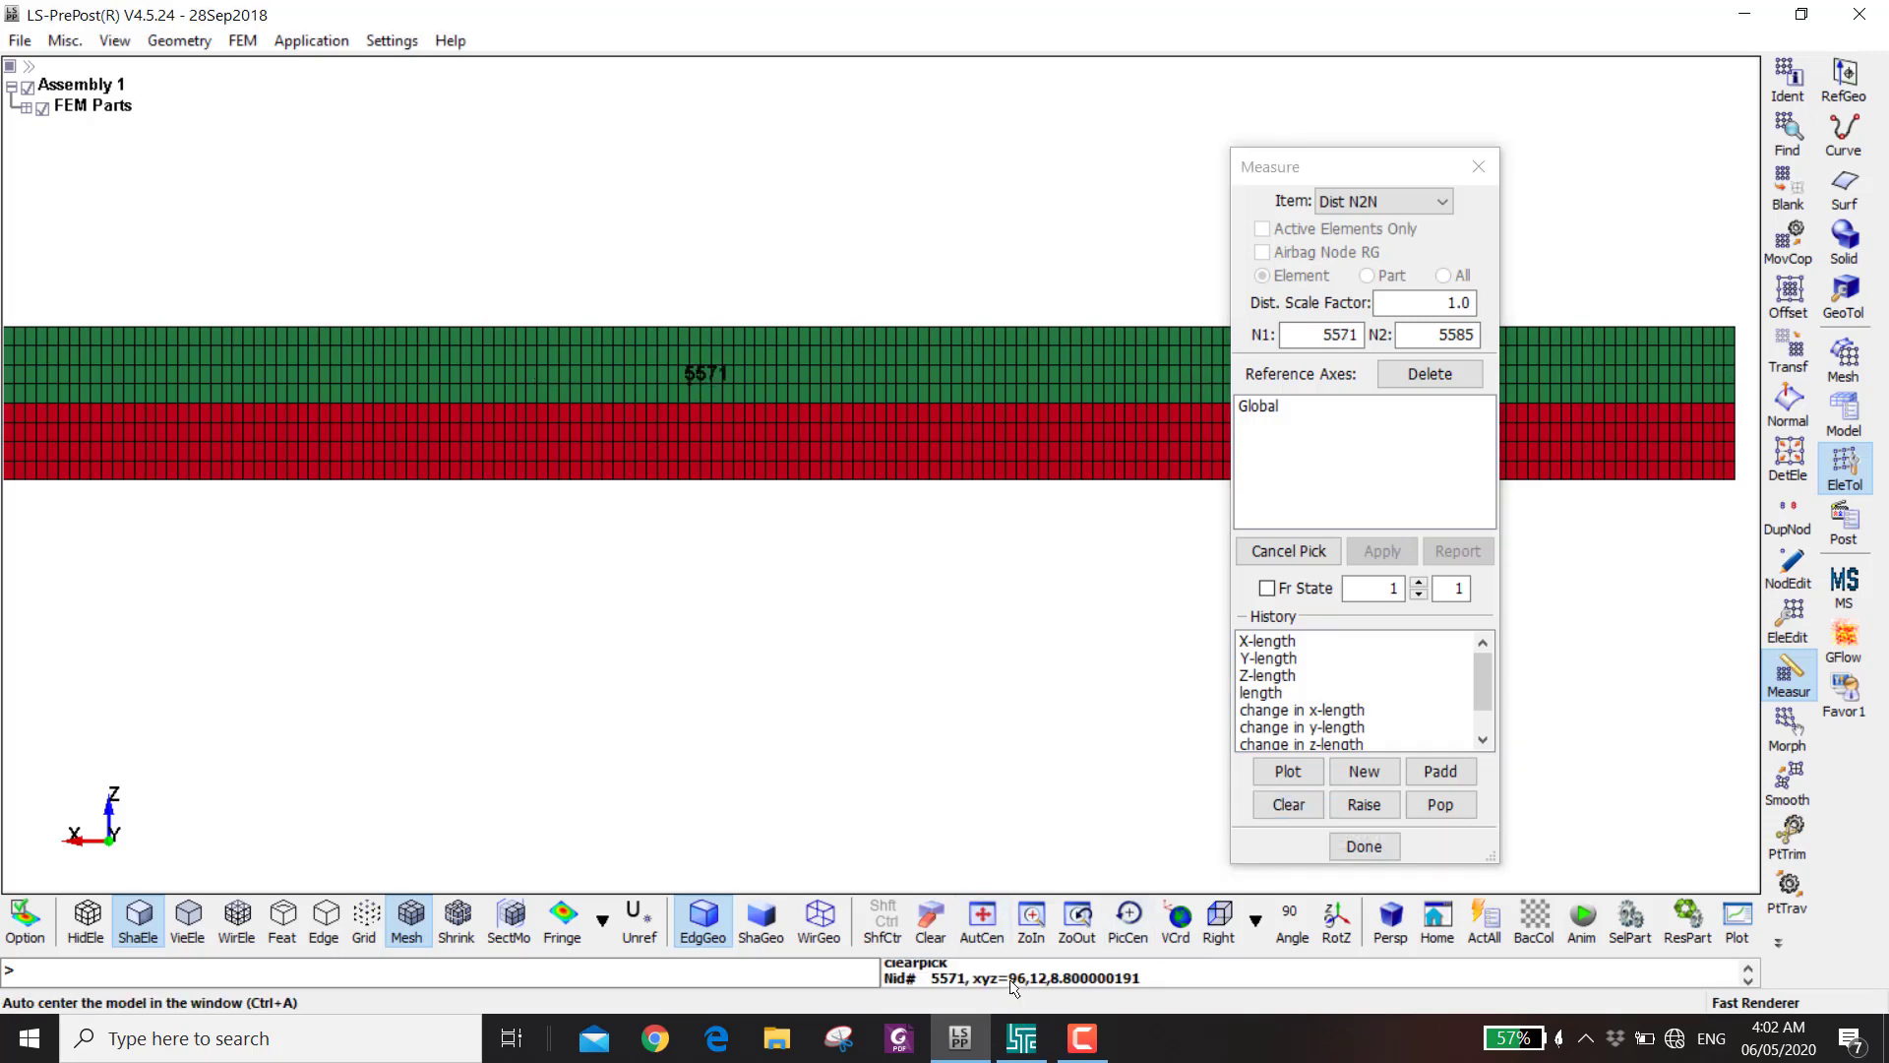
pyautogui.click(1288, 804)
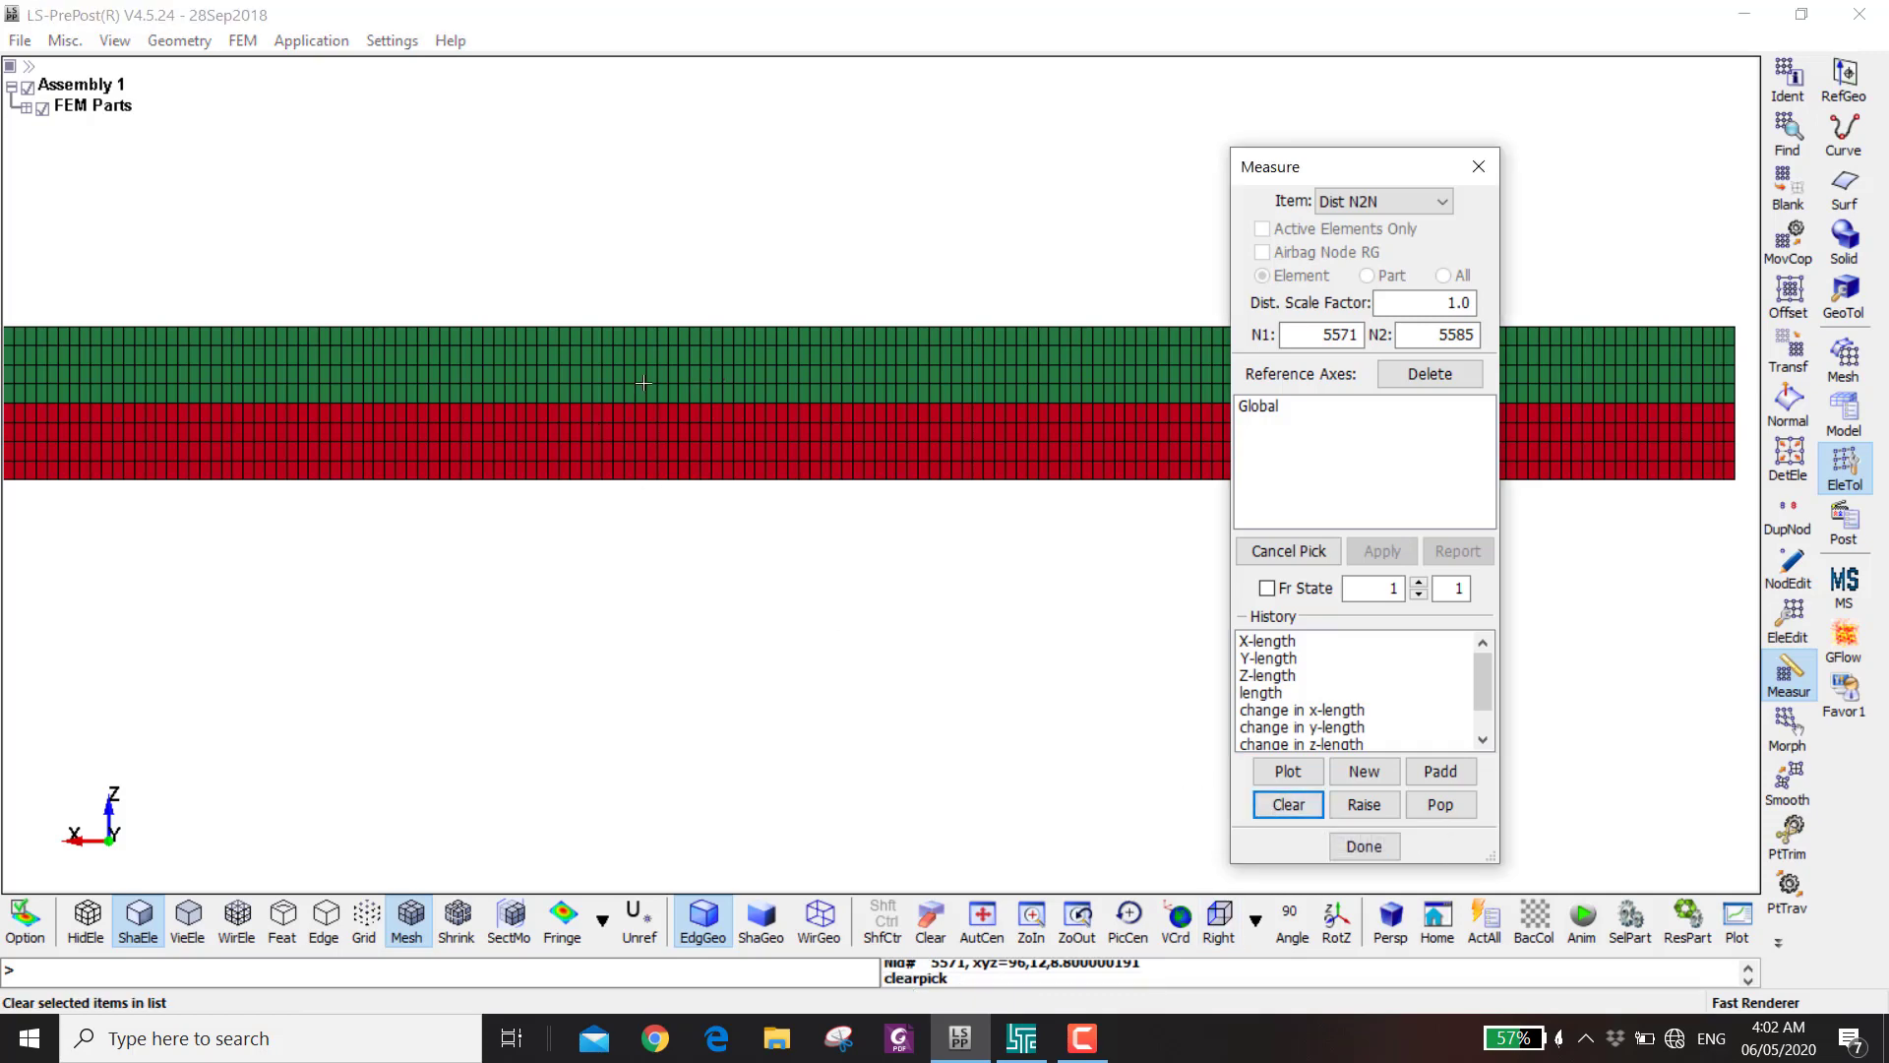
pyautogui.click(655, 383)
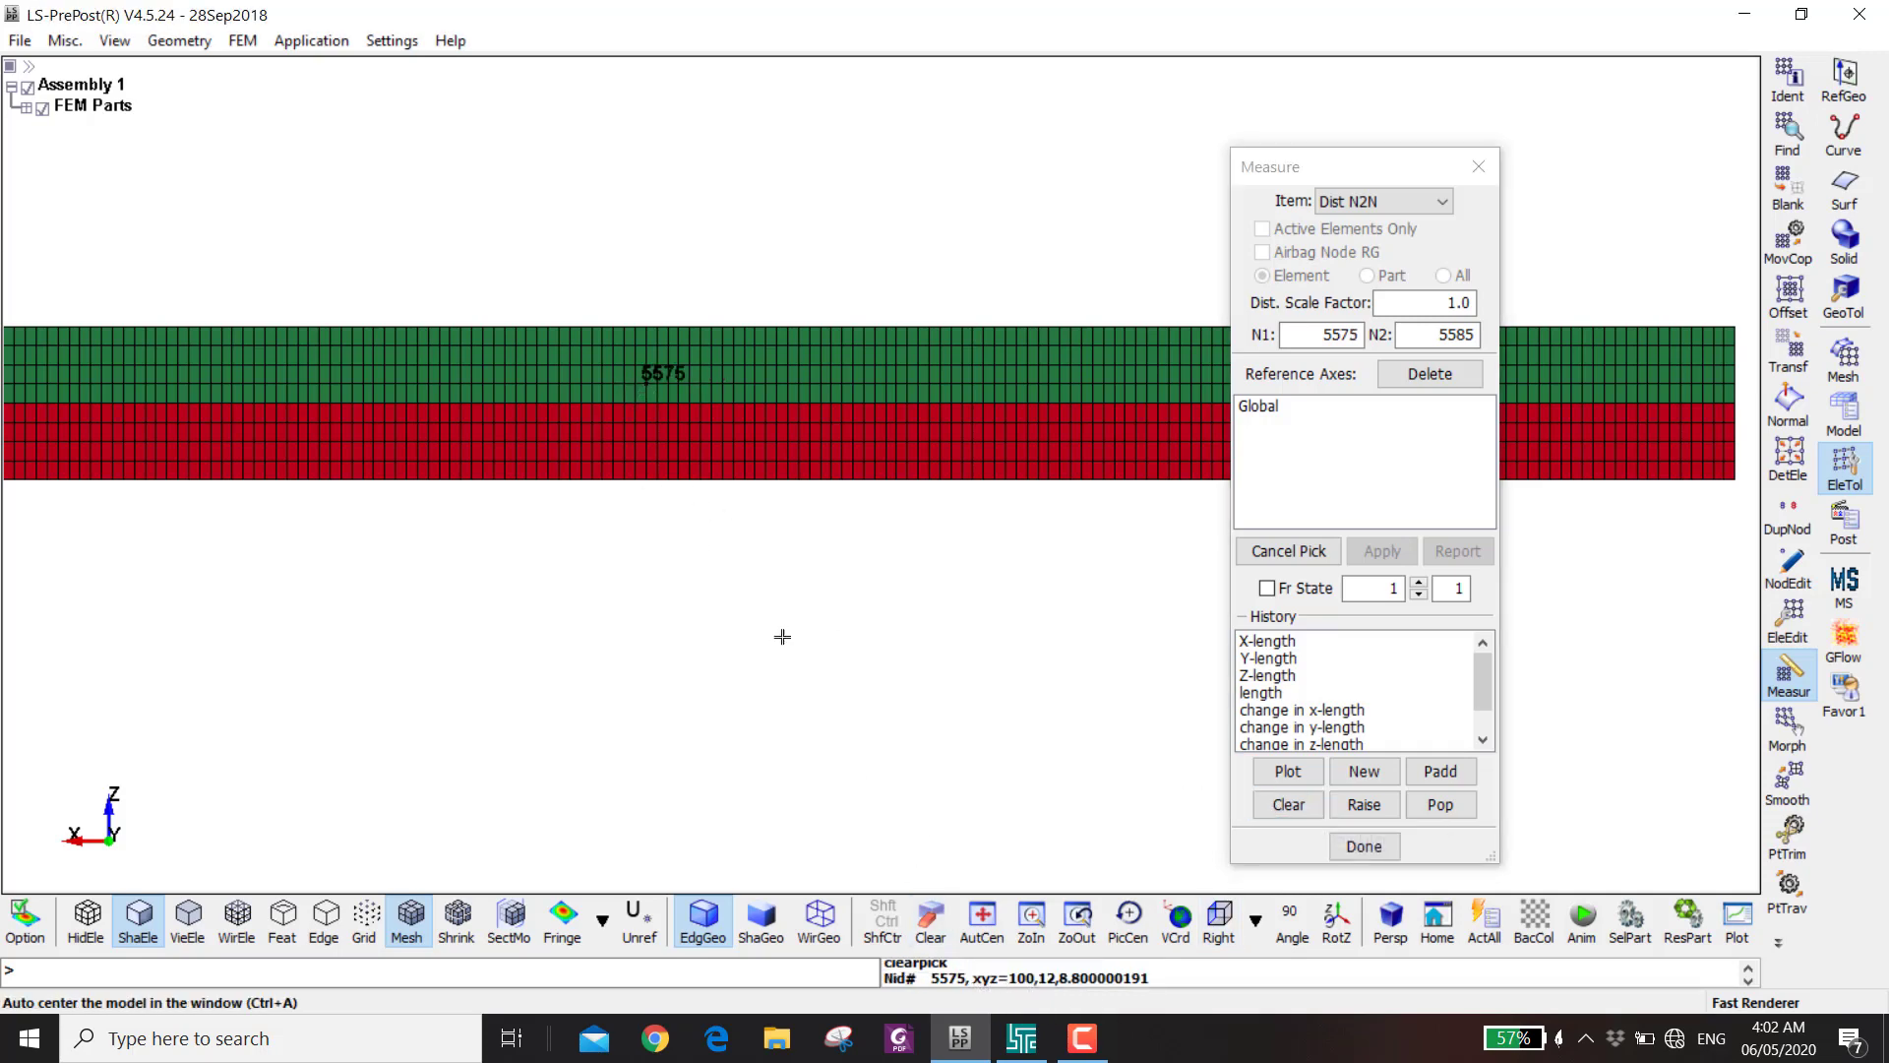
# - Set up element deletion with new unreferenced nodes removed and area-select all elements from the X = 100 node to the beams' far end
pyautogui.scroll(2, 639, 405)
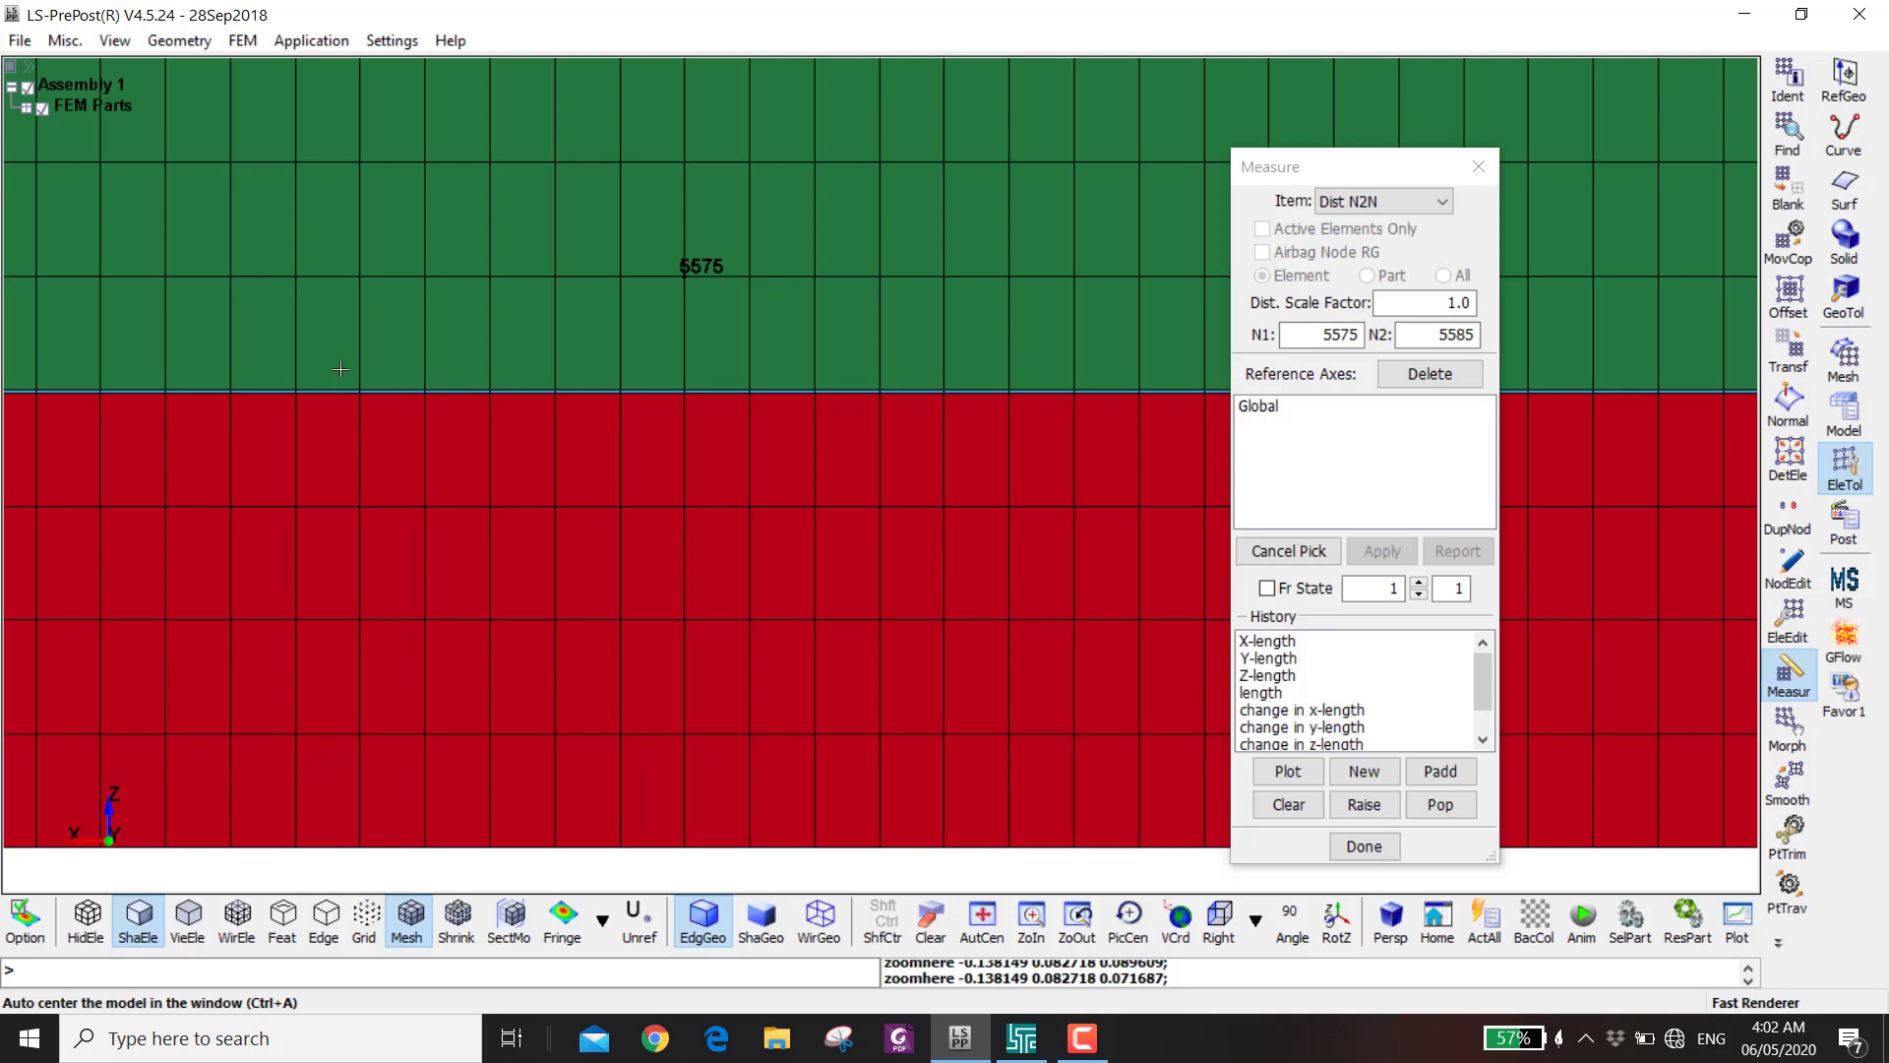
pyautogui.click(1788, 618)
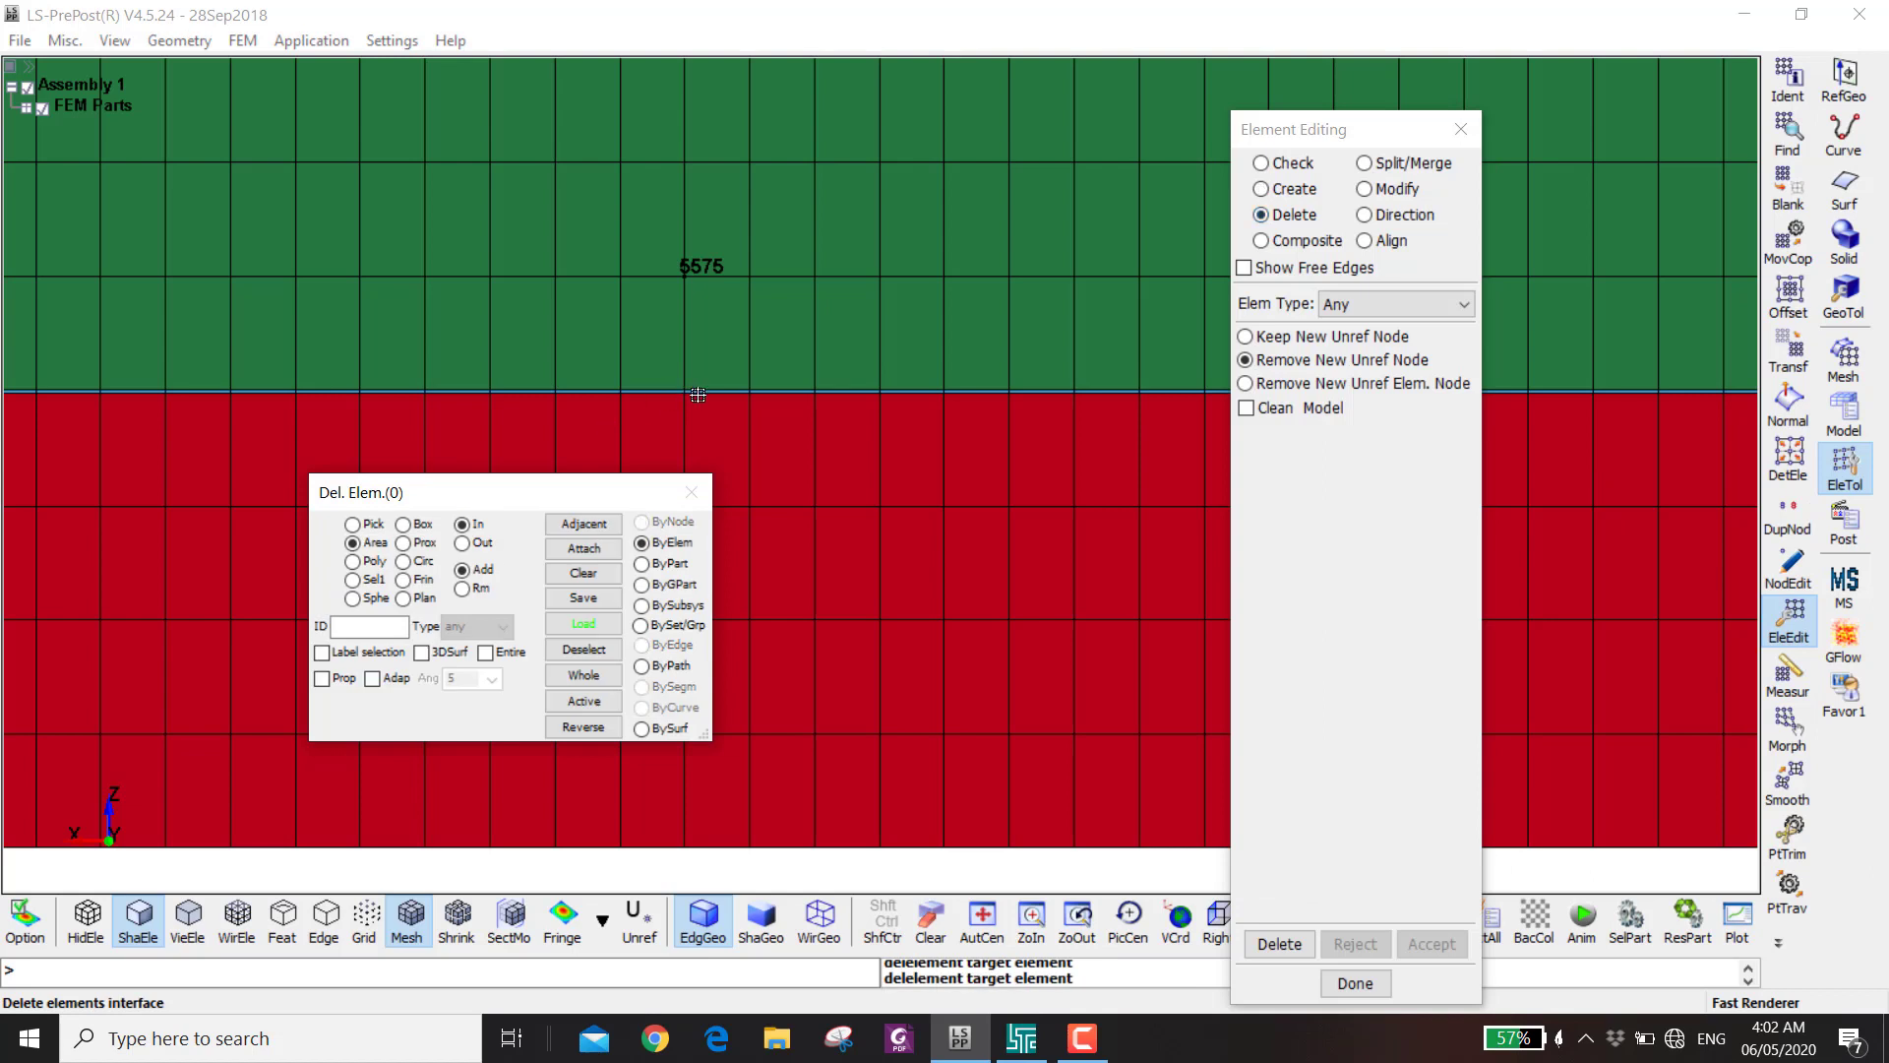
pyautogui.click(697, 396)
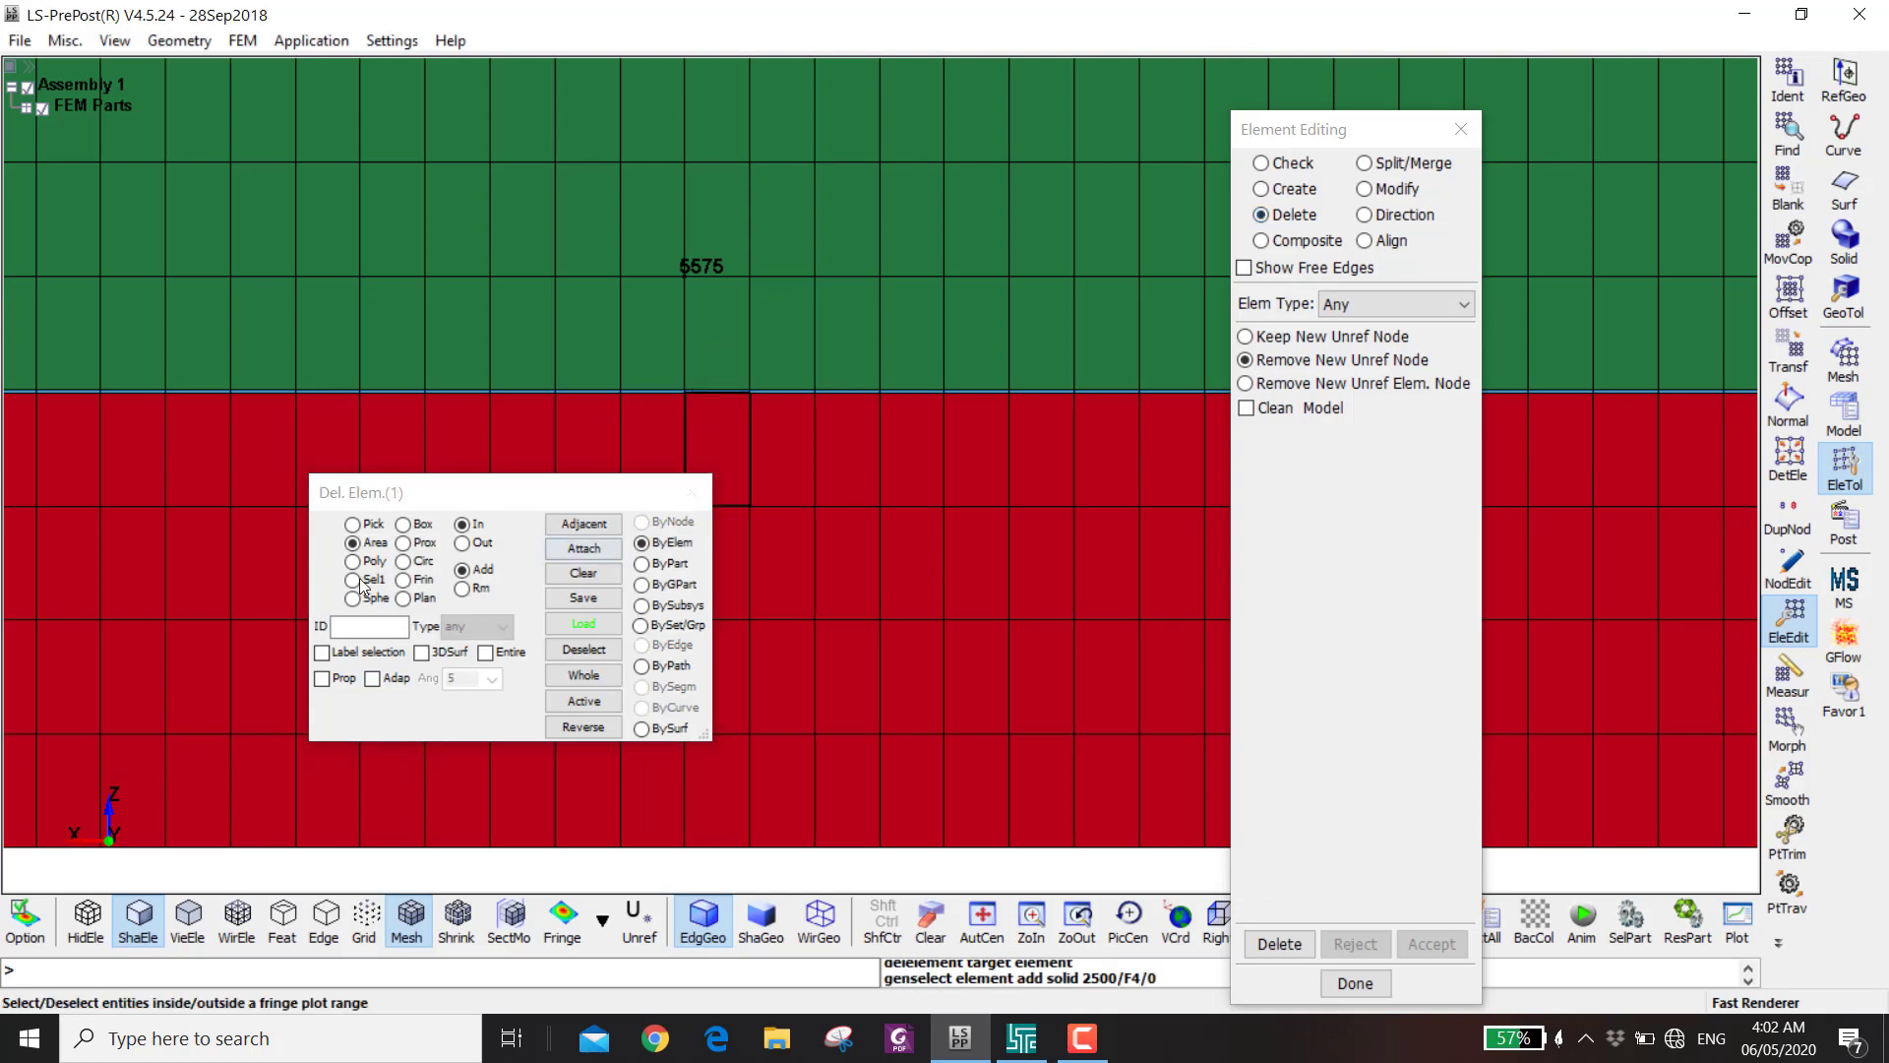
pyautogui.moveTo(758, 260)
pyautogui.mouseDown()
pyautogui.moveTo(466, 528)
pyautogui.moveTo(360, 528)
pyautogui.mouseUp()
pyautogui.scroll(-3, 586, 400)
pyautogui.moveTo(604, 192); pyautogui.dragTo(3, 629)
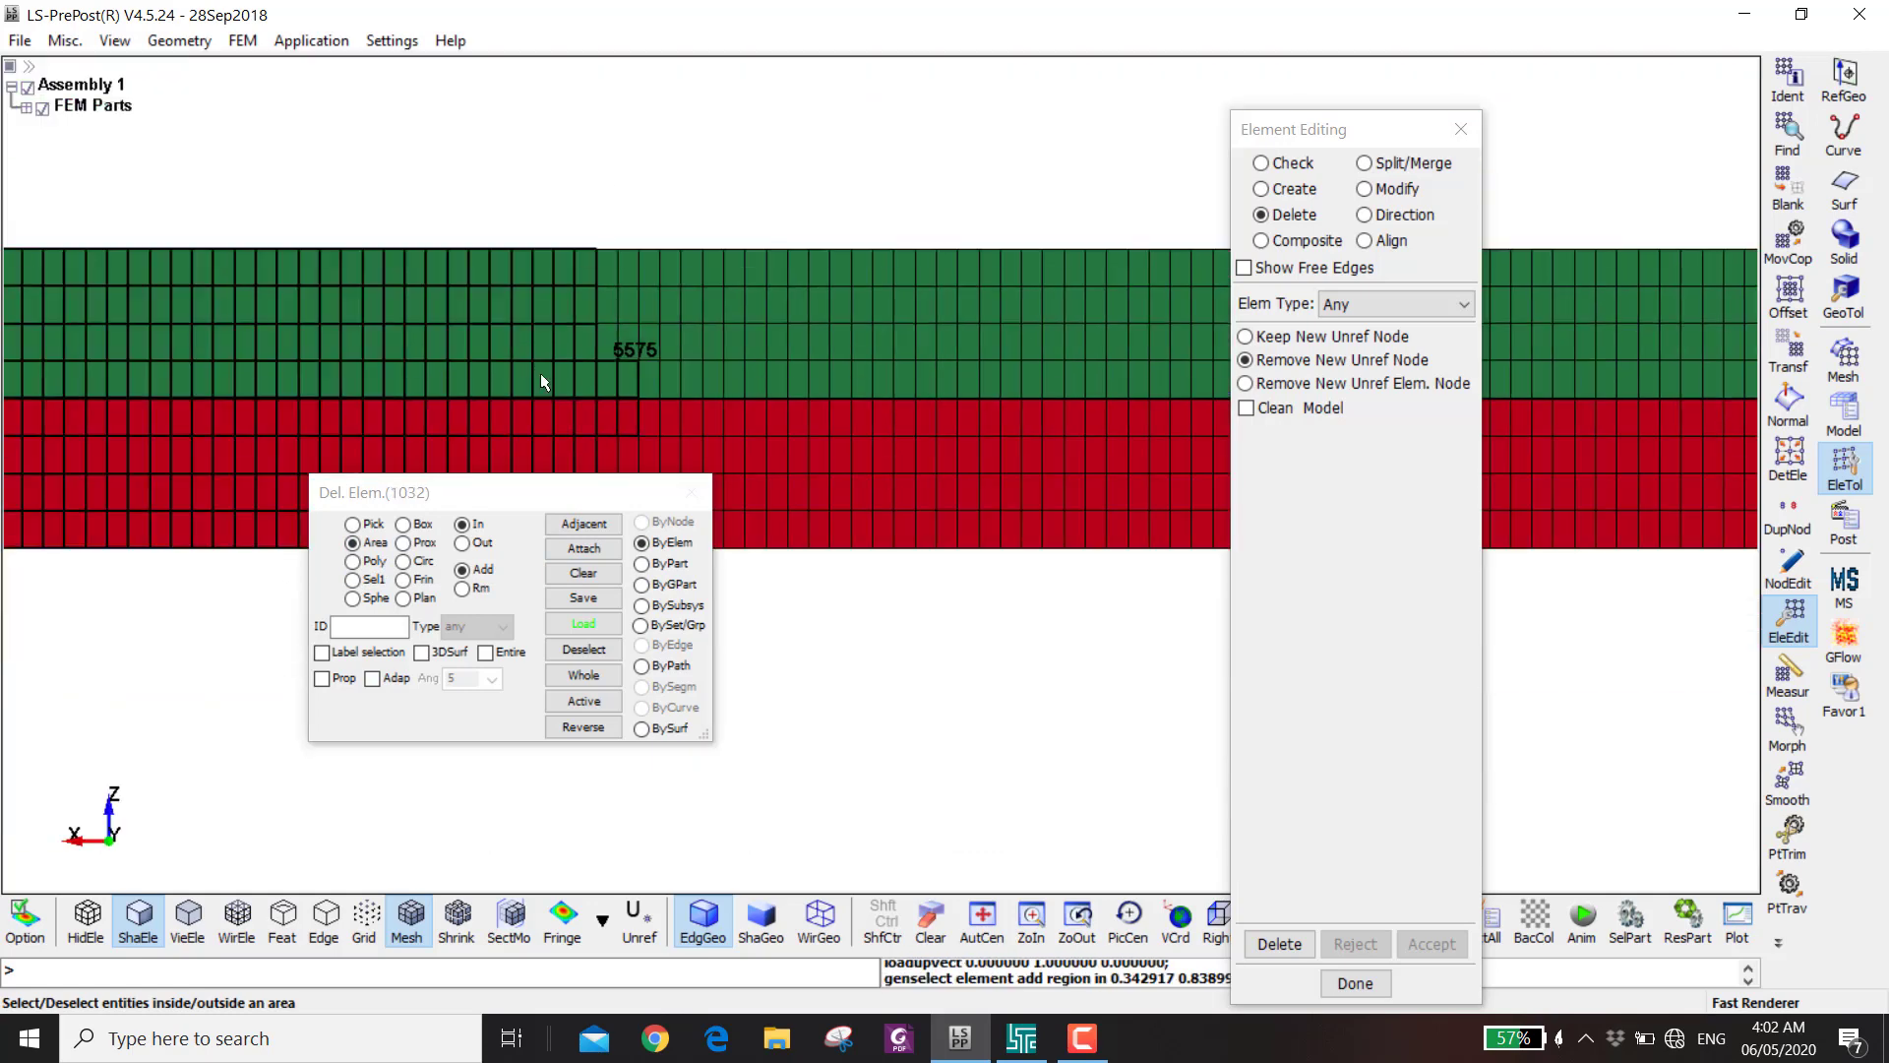
pyautogui.scroll(-3, 467, 360)
pyautogui.keyDown('ctrl'); pyautogui.moveTo(467, 360); pyautogui.dragTo(659, 315, button='middle'); pyautogui.keyUp('ctrl')
pyautogui.moveTo(635, 233); pyautogui.dragTo(194, 451)
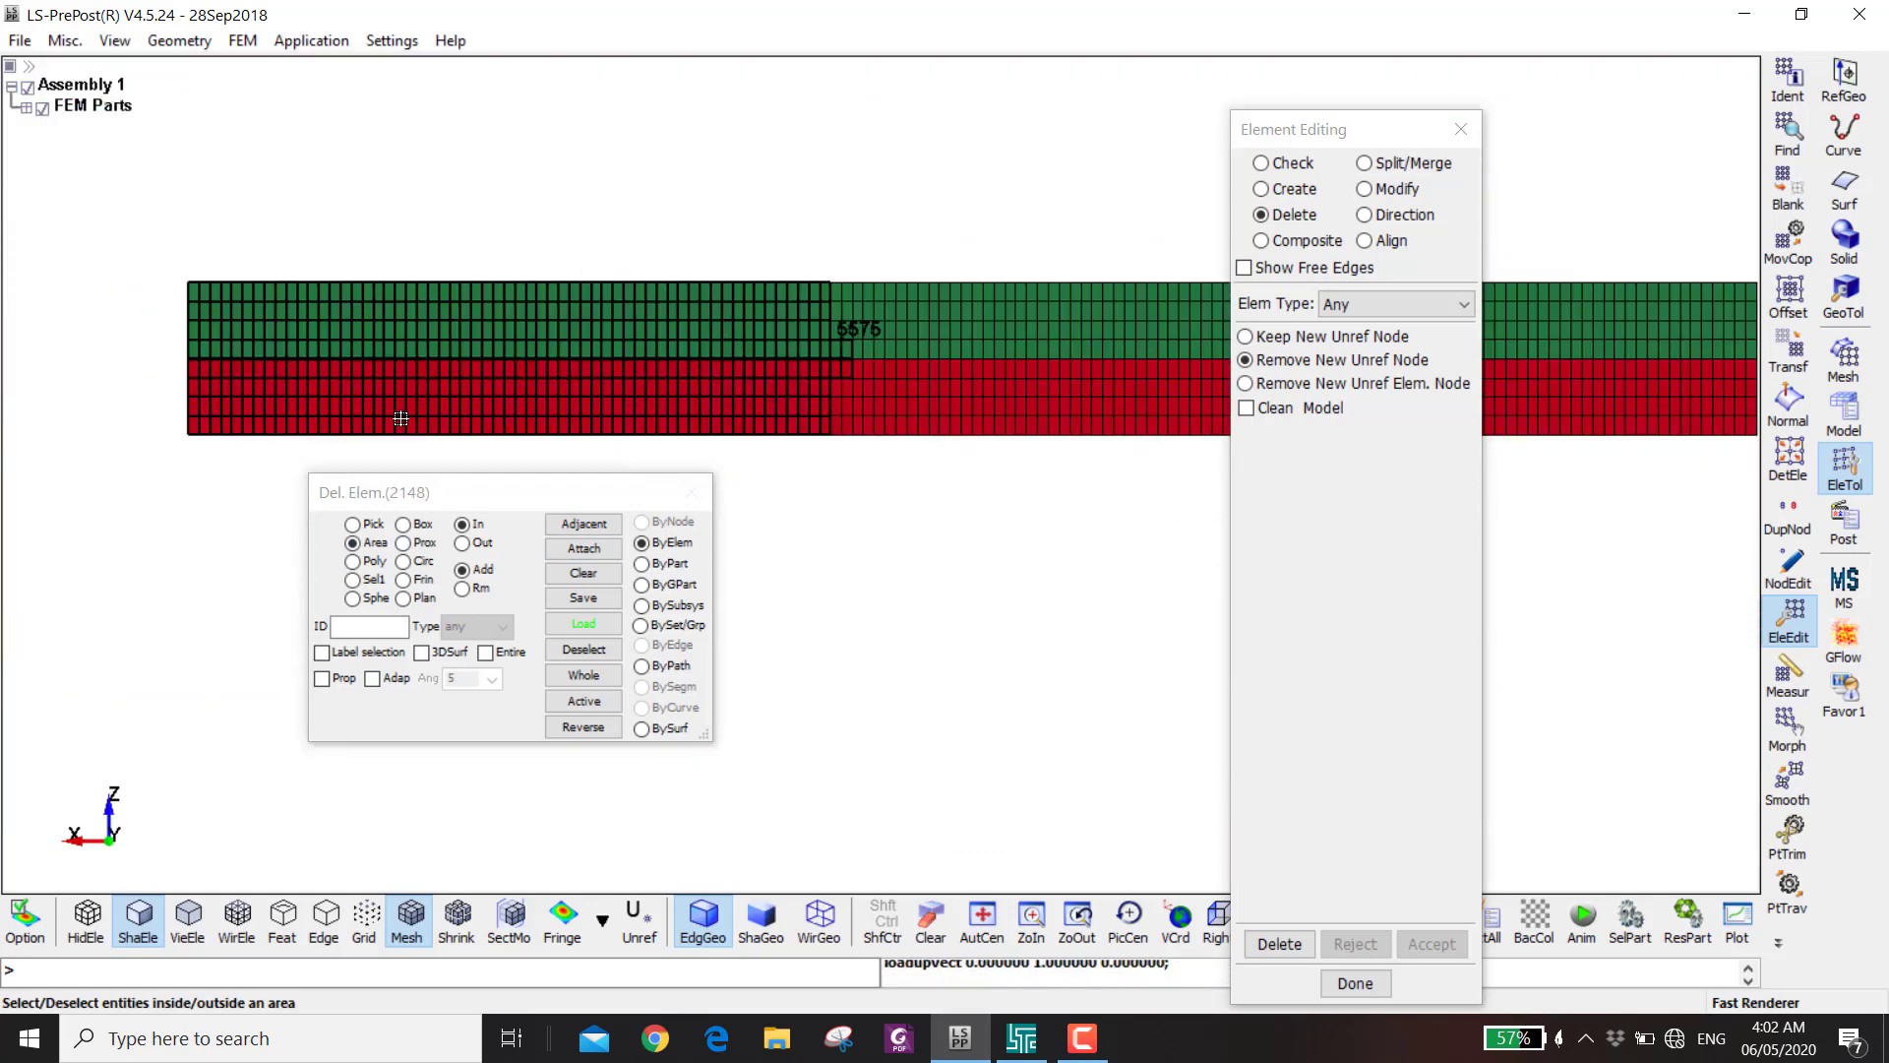
# - Exclude the upper and lower beam parts from the selection, delete the remaining thin-layer elements and accept the deletion
pyautogui.scroll(5, 568, 369)
pyautogui.scroll(-2, 888, 299)
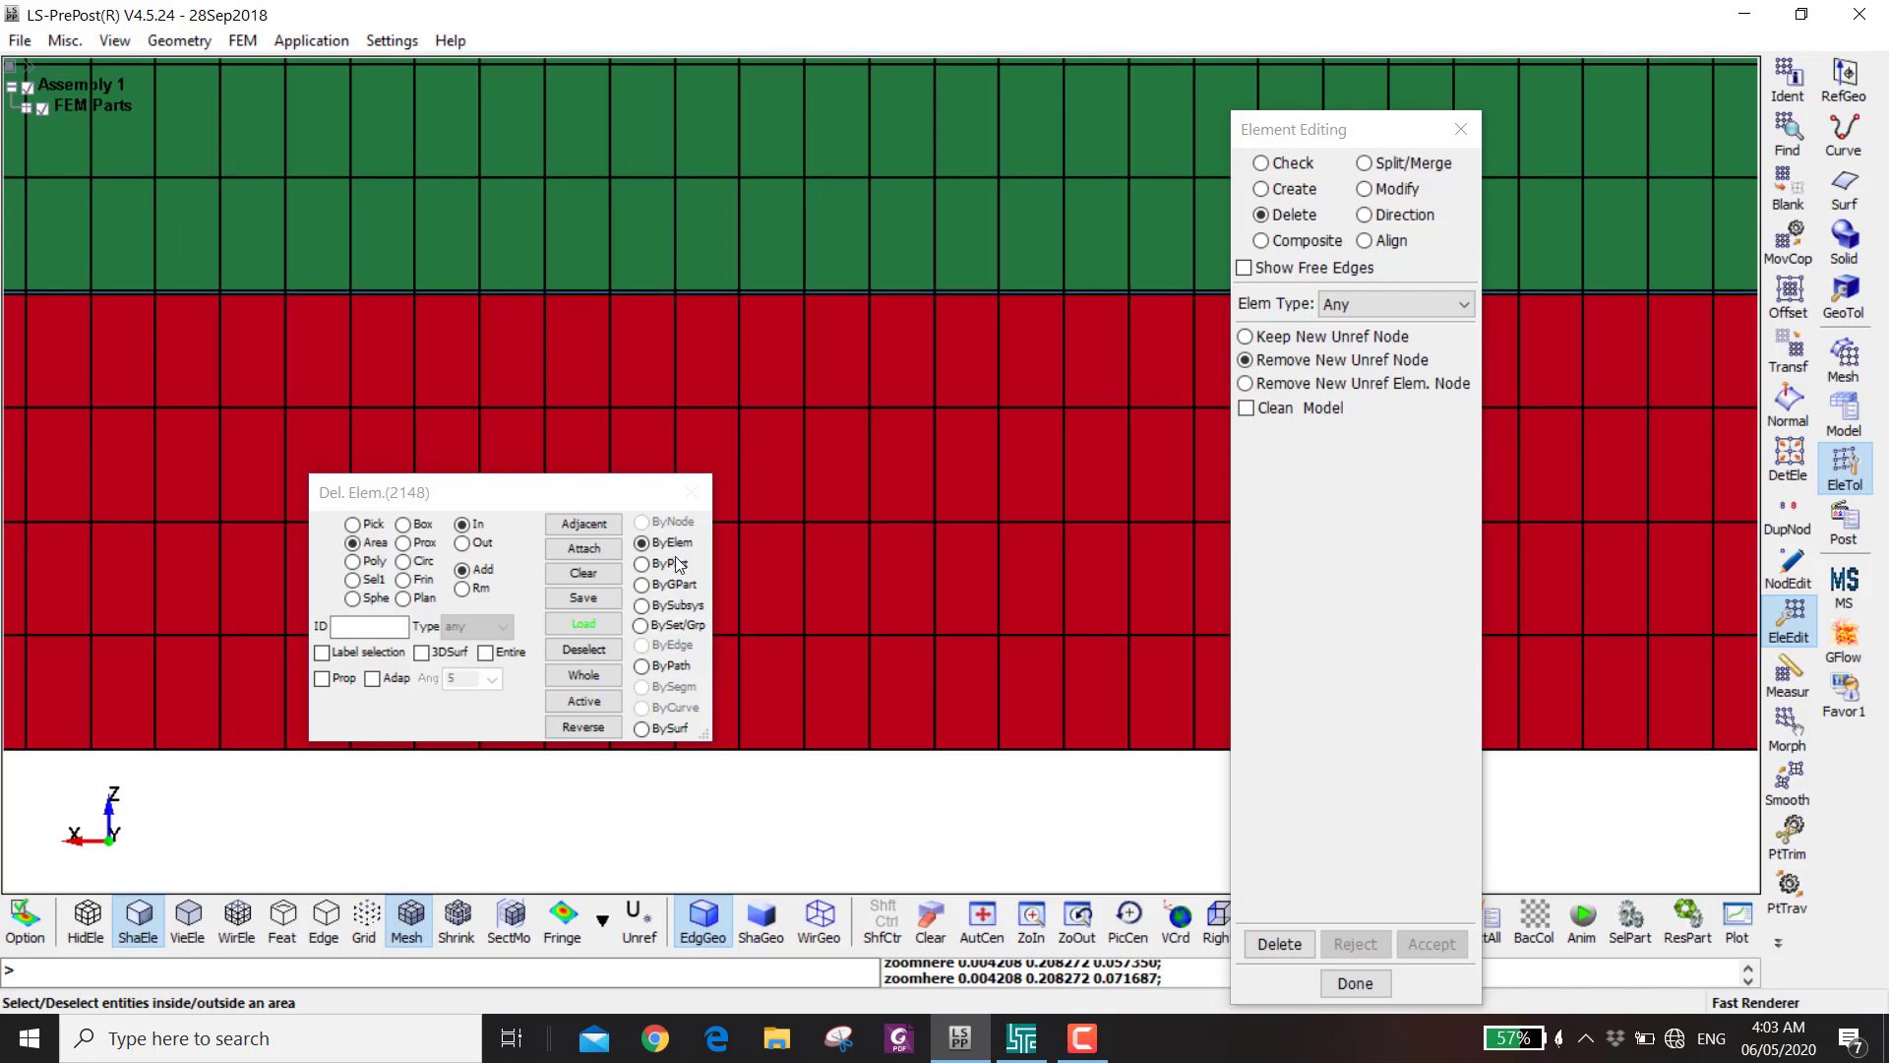
pyautogui.click(669, 564)
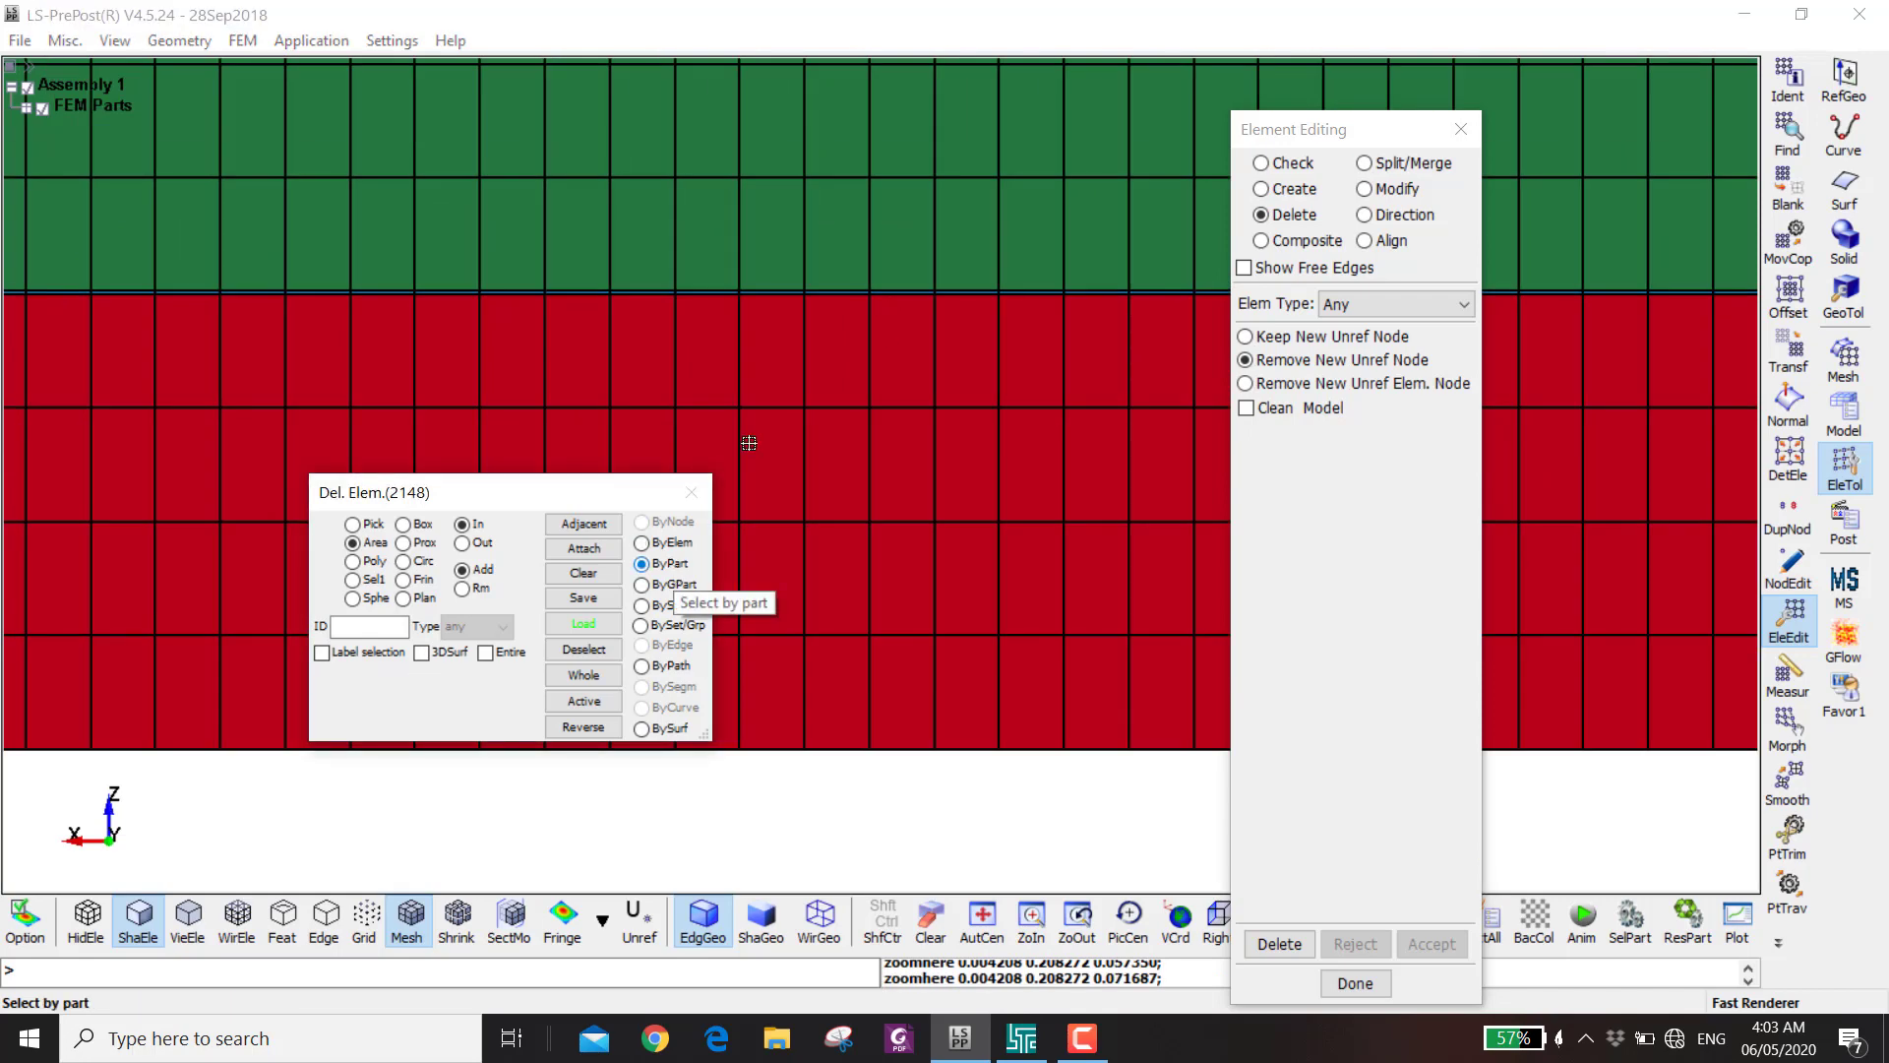
pyautogui.keyDown('ctrl'); pyautogui.click(900, 131); pyautogui.keyUp('ctrl')
pyautogui.keyDown('ctrl'); pyautogui.click(889, 468); pyautogui.keyUp('ctrl')
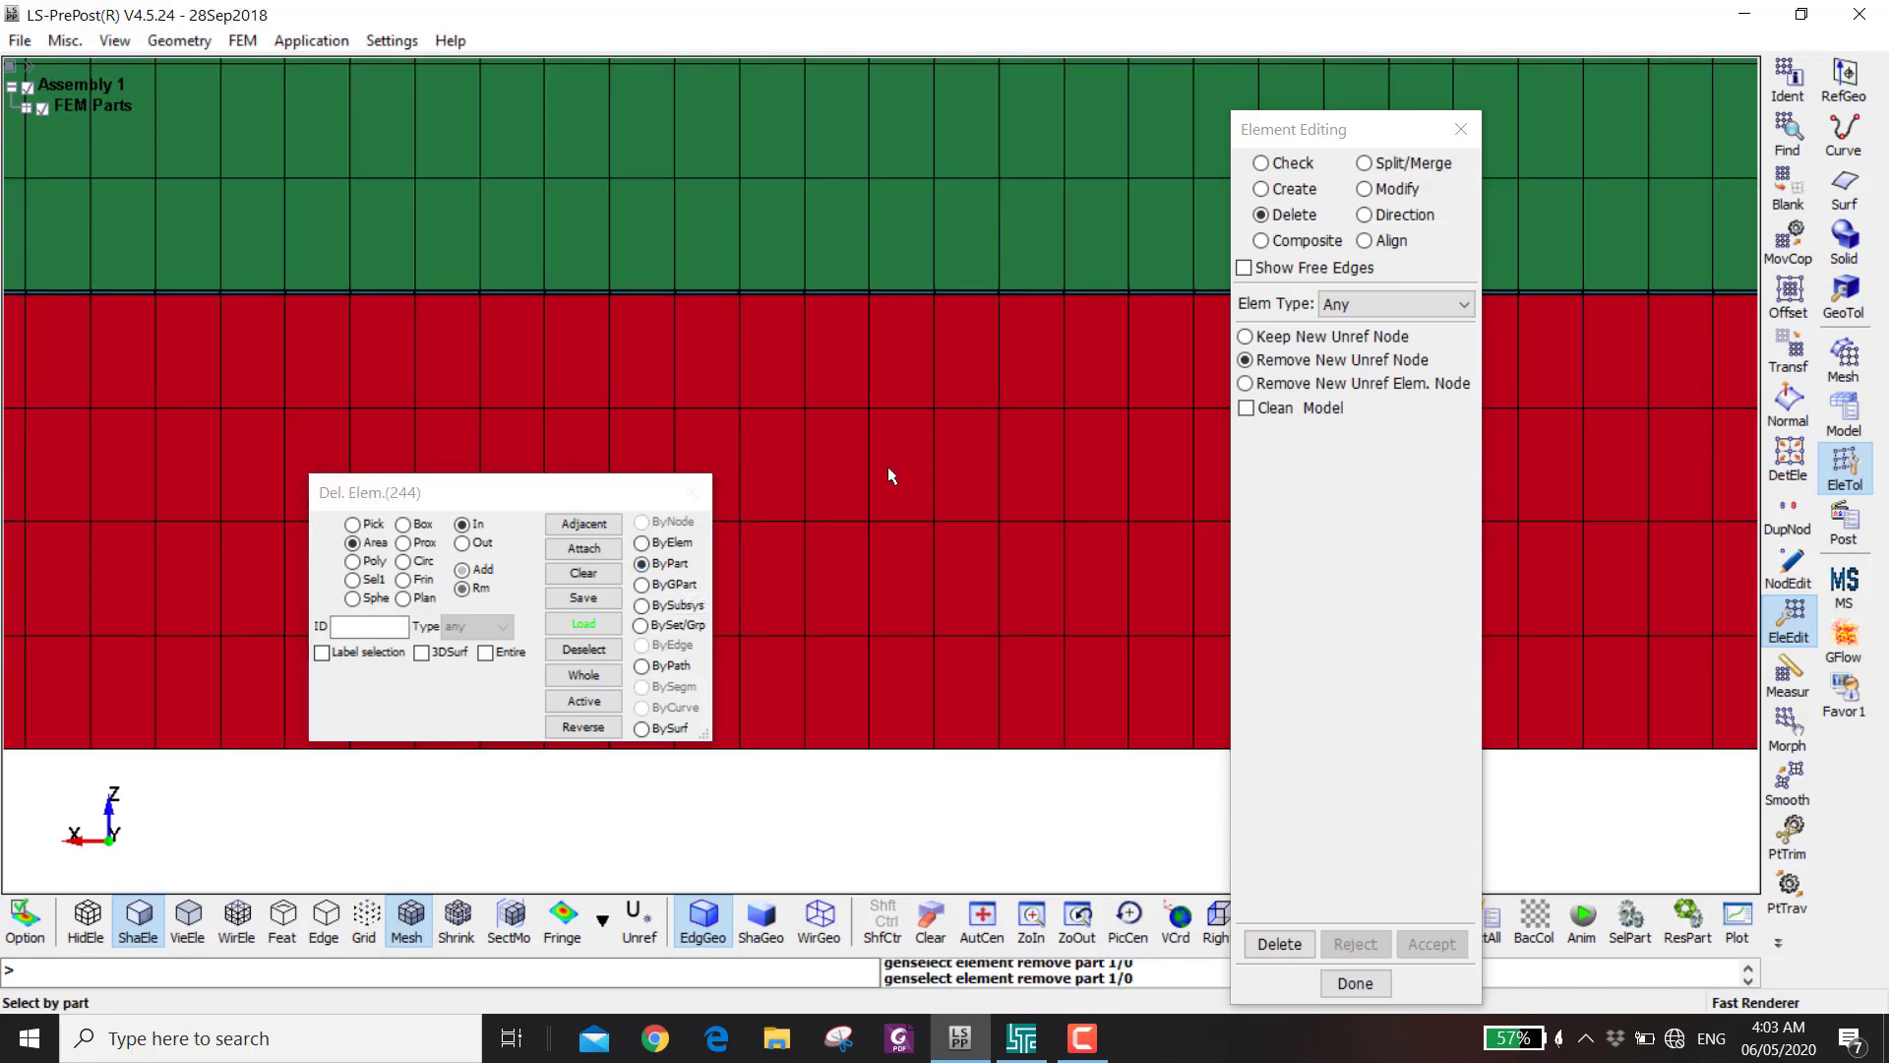
pyautogui.click(1284, 943)
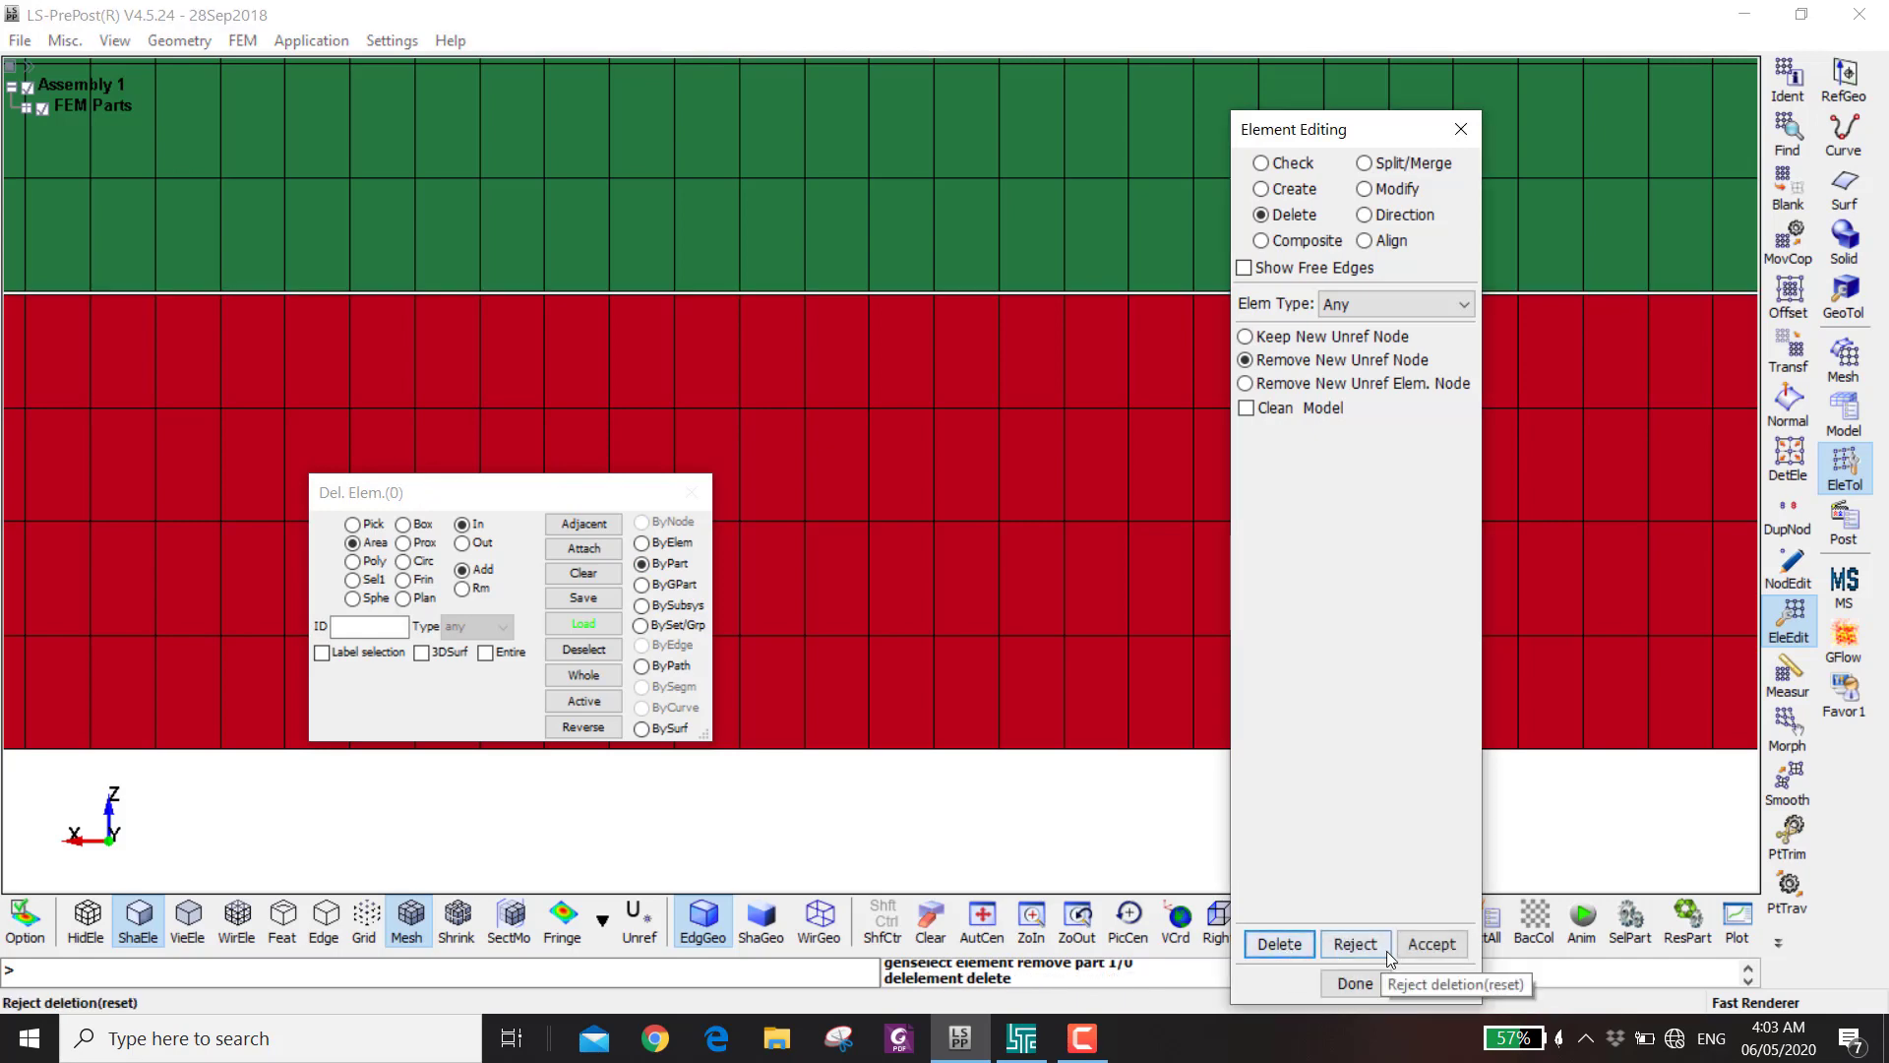
pyautogui.click(1431, 944)
# - Examine the thin layer between the beams where the deleted section meets the remaining elements
pyautogui.scroll(3, 1140, 441)
pyautogui.moveTo(987, 452); pyautogui.dragTo(616, 401, button='middle')
pyautogui.scroll(2, 836, 410)
pyautogui.scroll(2, 925, 381)
pyautogui.scroll(2, 932, 385)
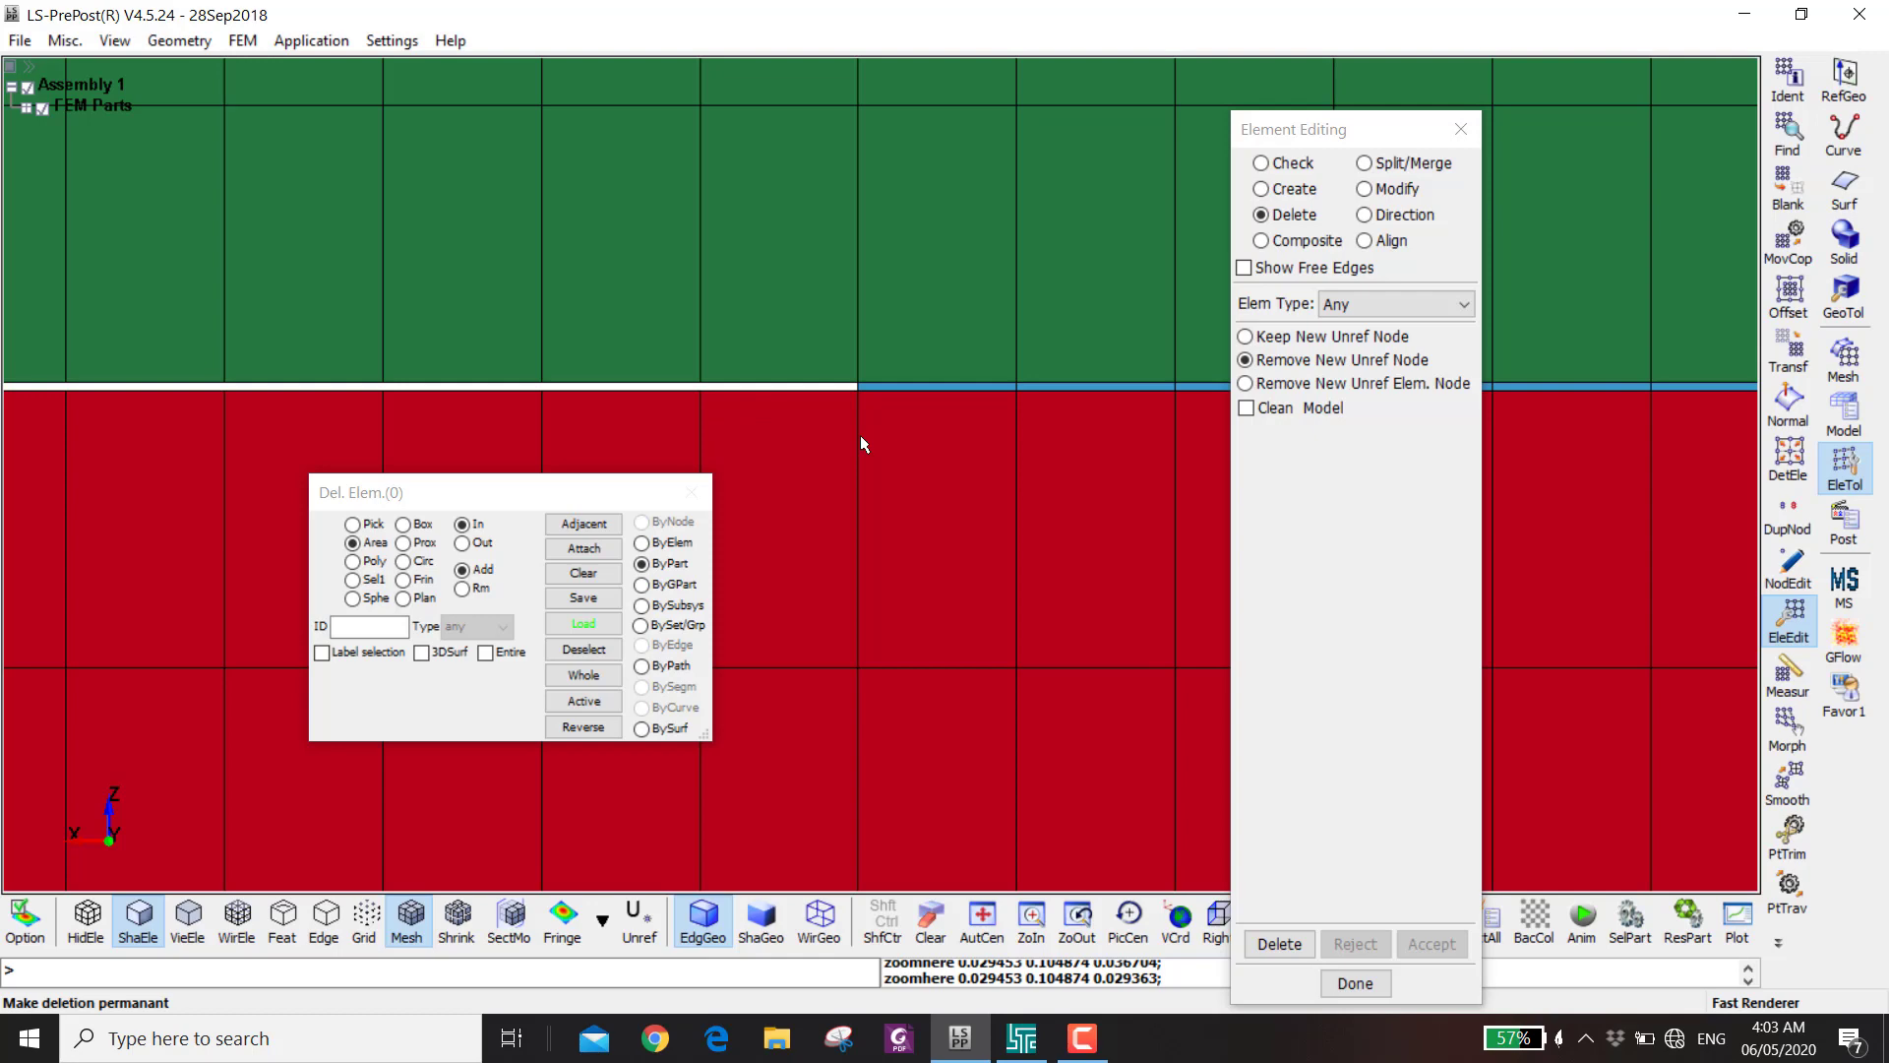
pyautogui.scroll(-8, 860, 439)
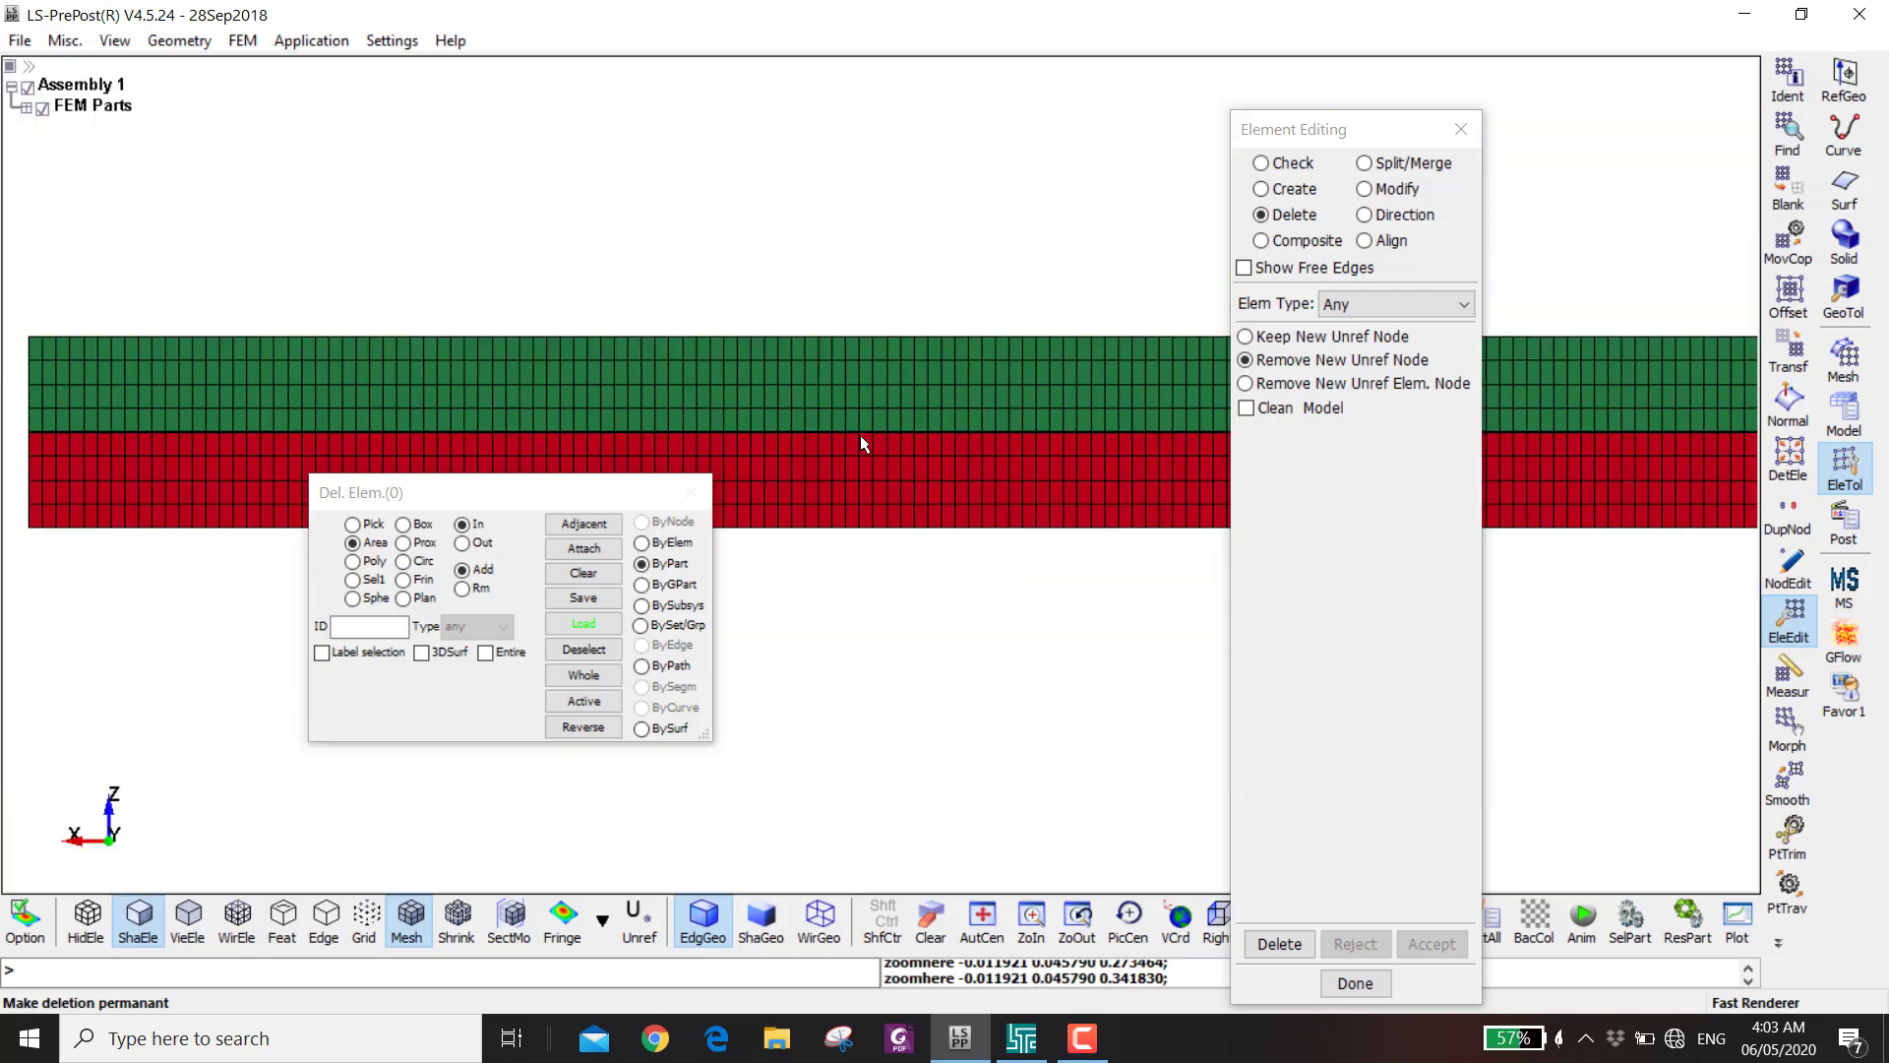
# - Start creating a SET_NODE entity with set ID 1 and title it "Fixed End"
pyautogui.click(1847, 421)
pyautogui.click(1788, 189)
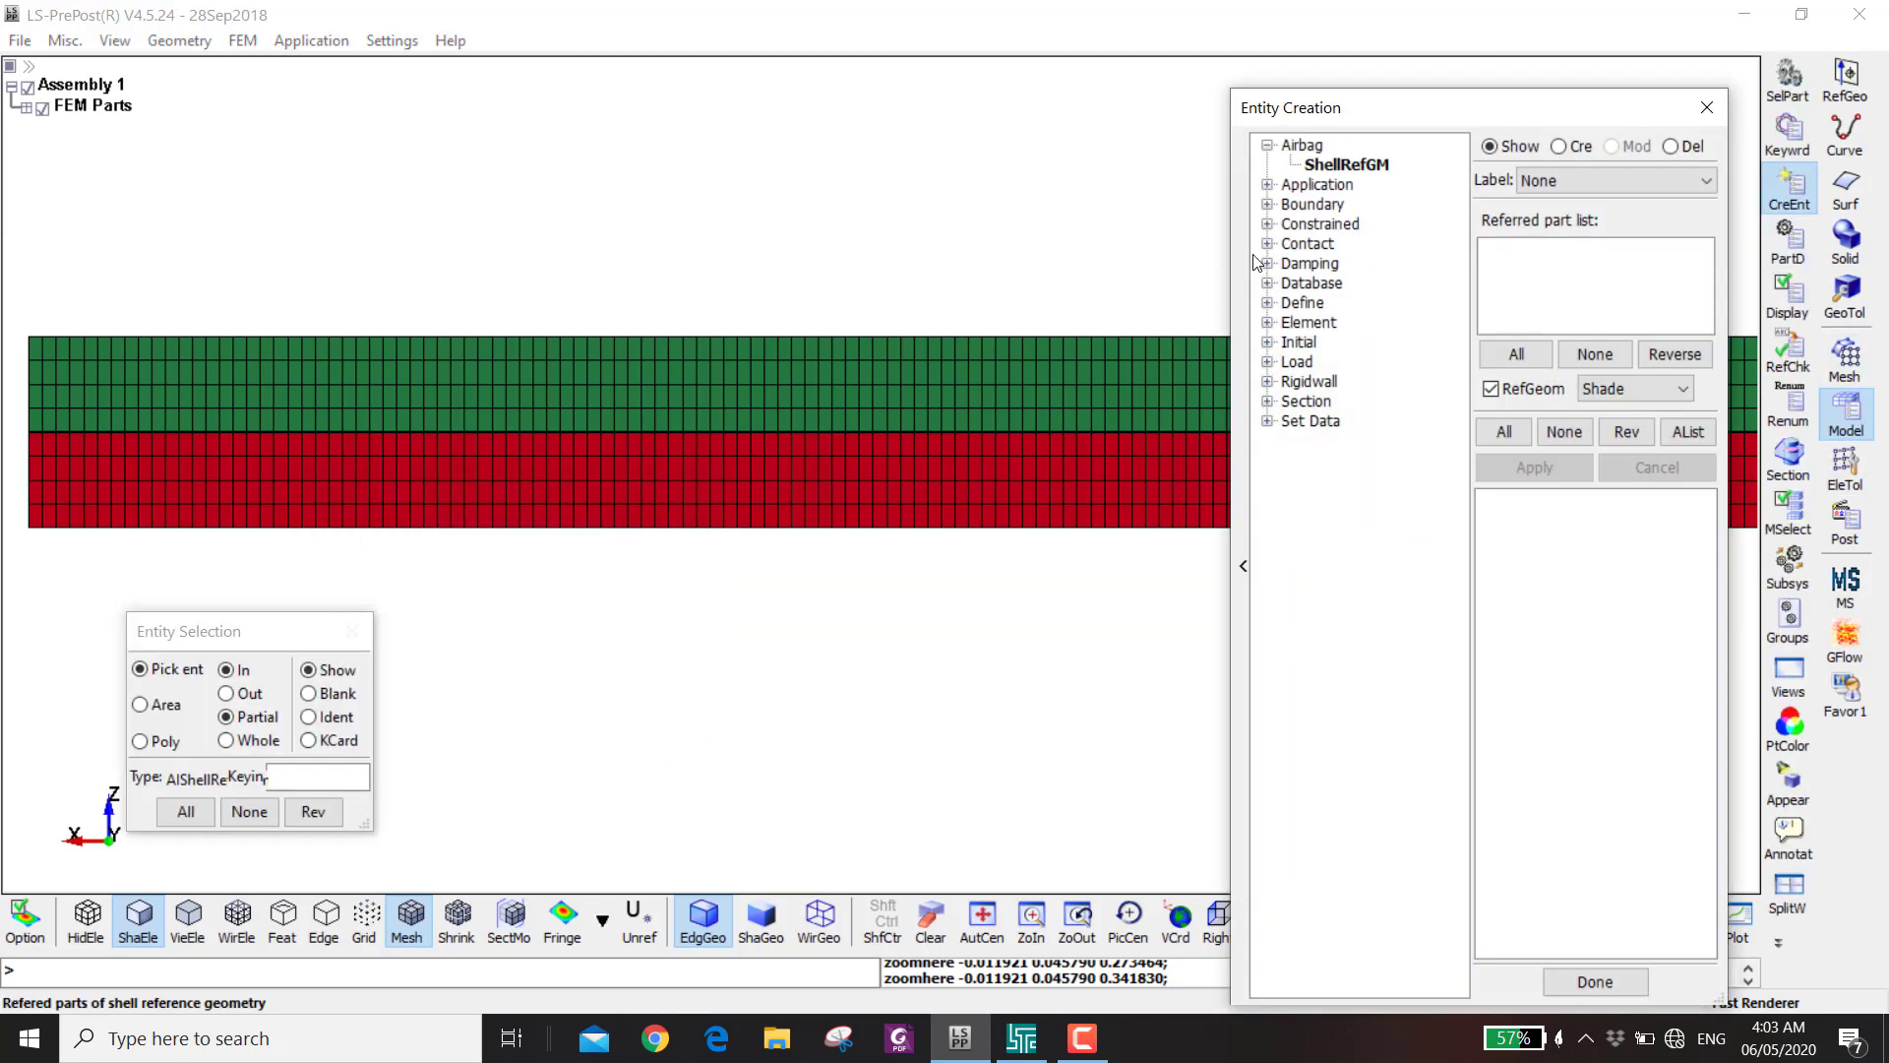
pyautogui.click(1267, 421)
pyautogui.click(1348, 440)
pyautogui.keyDown('shift'); pyautogui.moveTo(1082, 472); pyautogui.dragTo(1021, 510); pyautogui.keyUp('shift')
pyautogui.keyDown('shift'); pyautogui.moveTo(1021, 509); pyautogui.dragTo(748, 495, button='middle'); pyautogui.keyUp('shift')
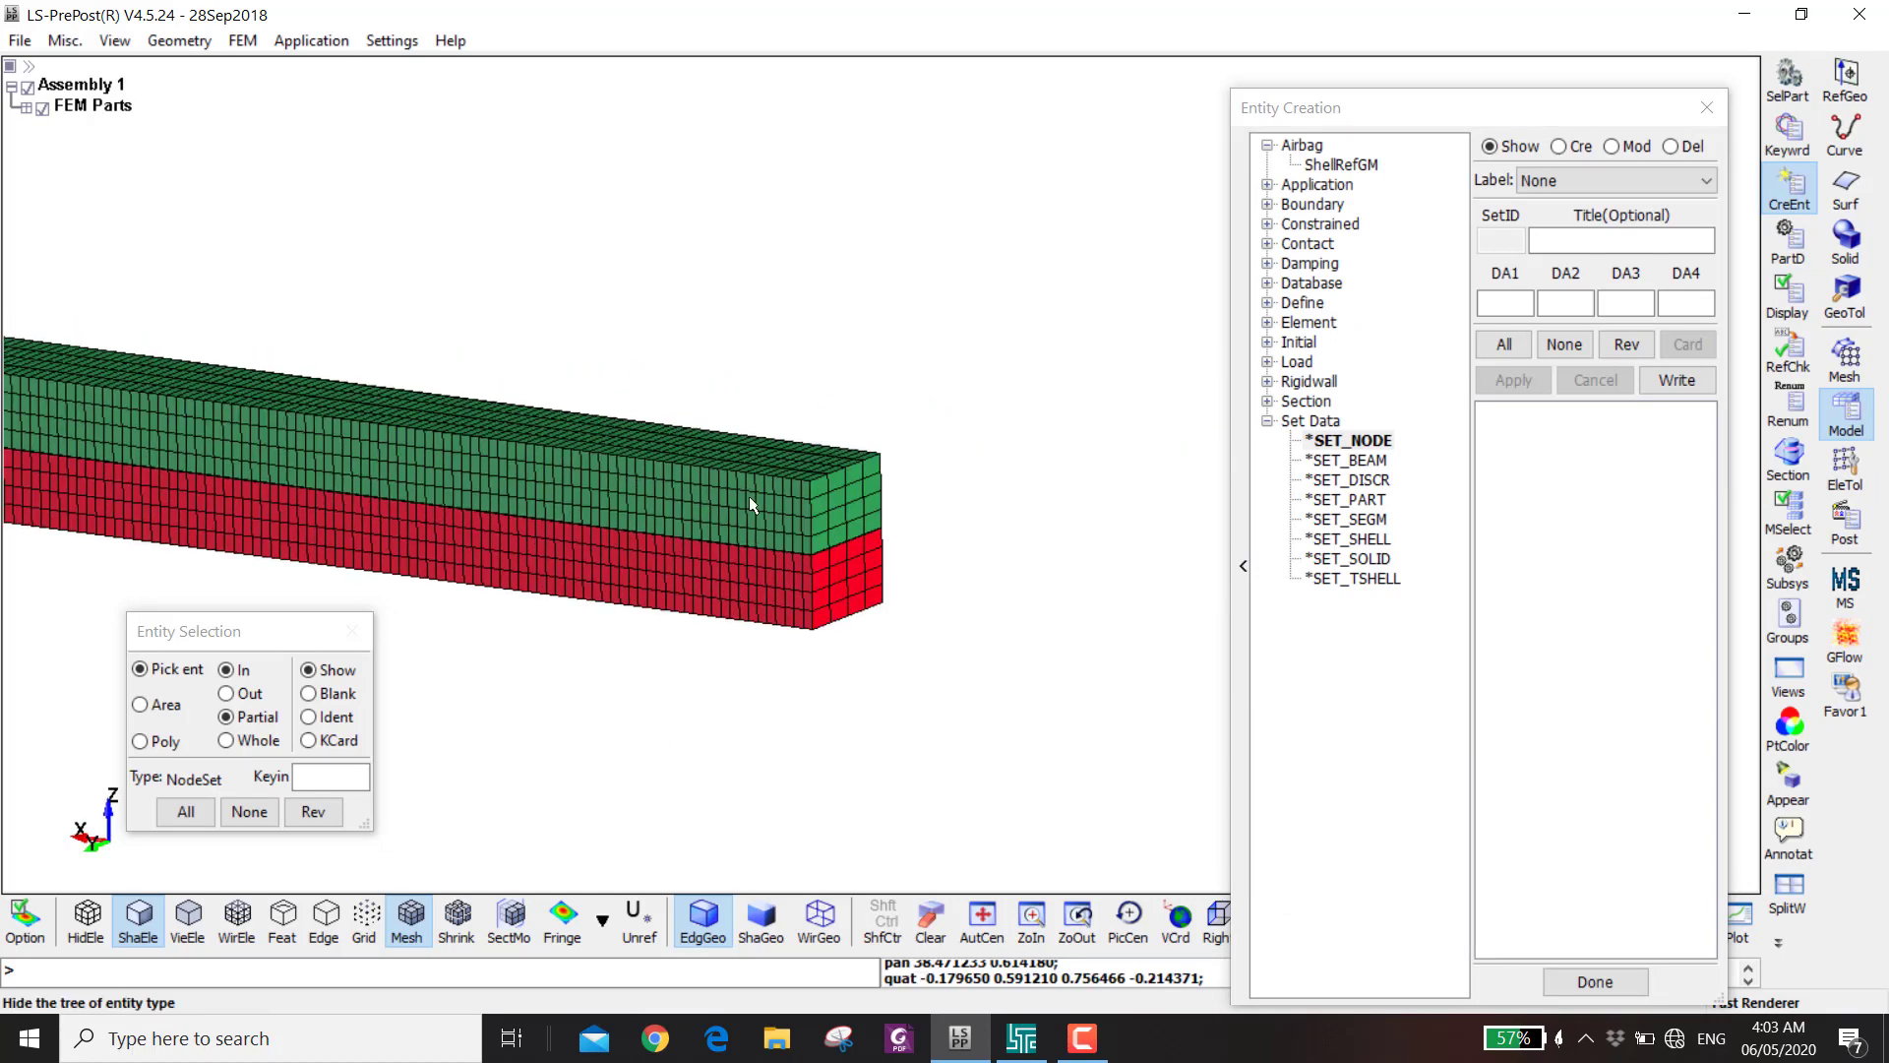
pyautogui.click(1559, 146)
pyautogui.click(1562, 240)
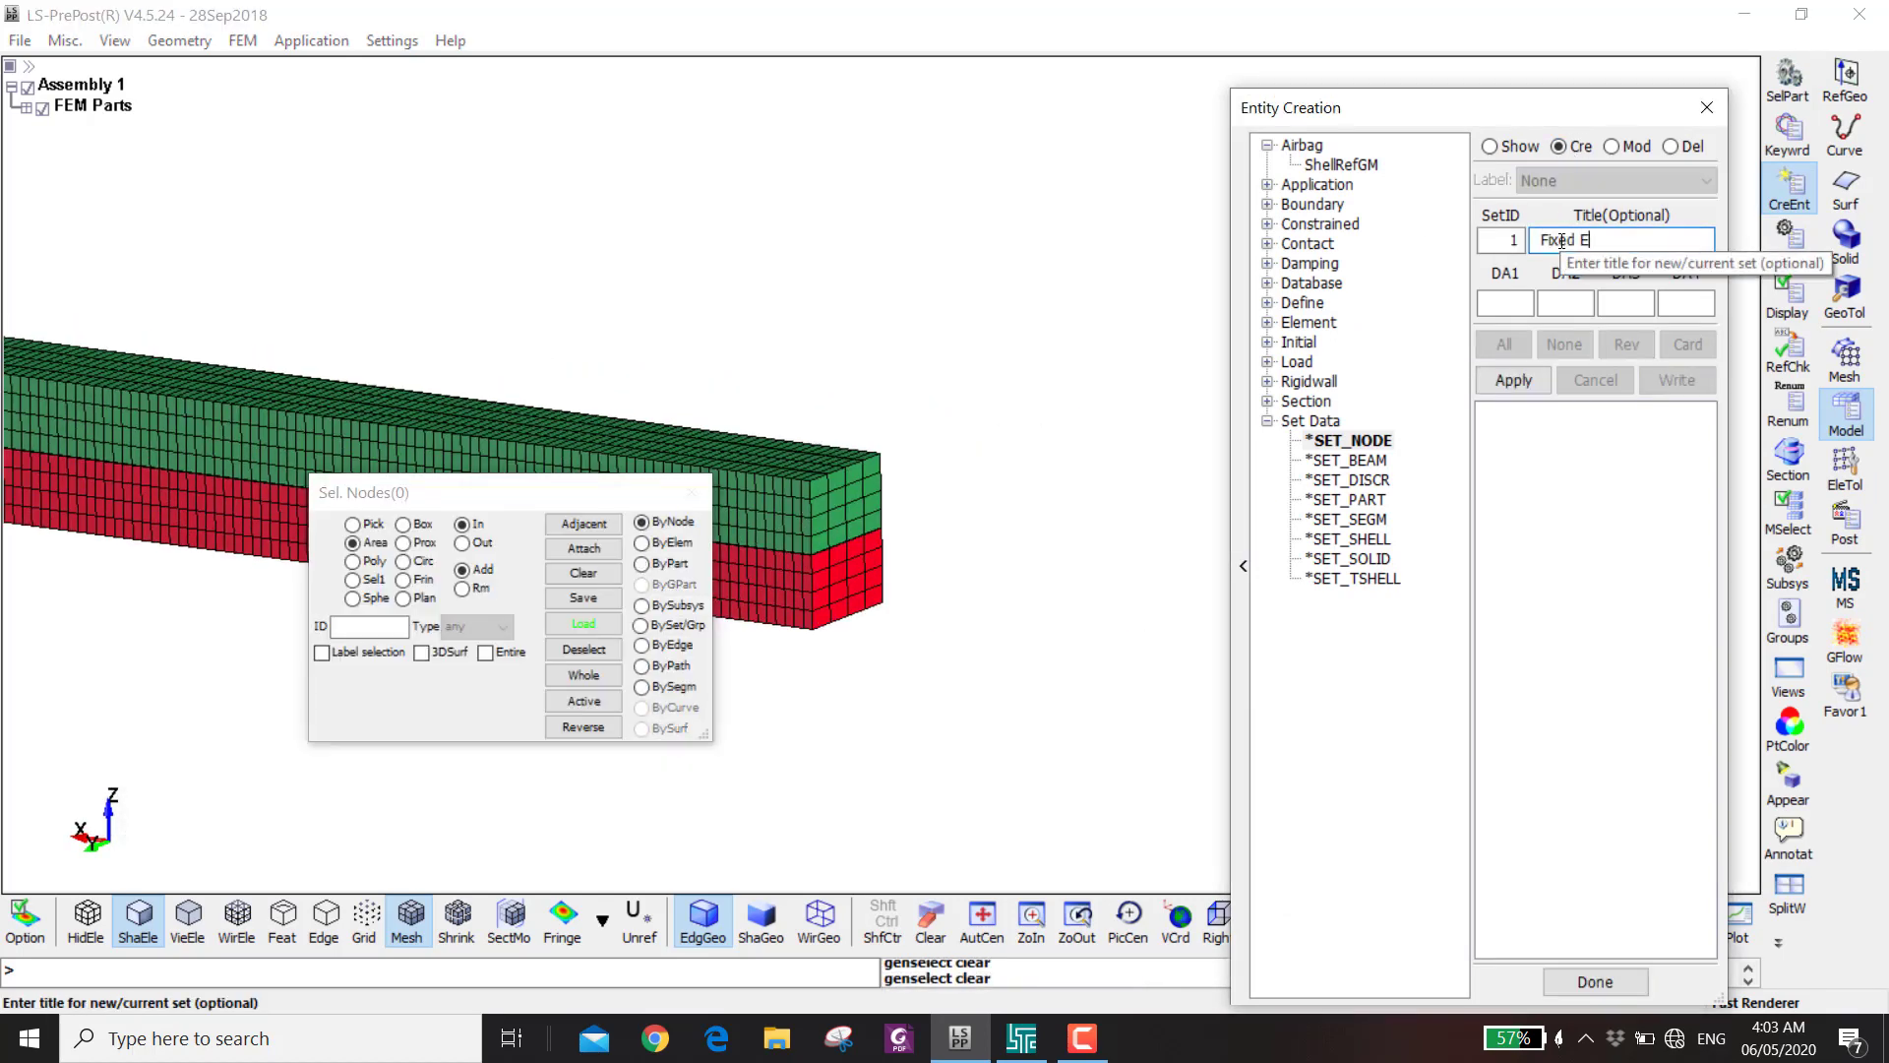
# - Select the nodes of the end face at X = 0 by element propagation with angle 5 and create the Fixed End set
pyautogui.click(641, 542)
pyautogui.click(322, 678)
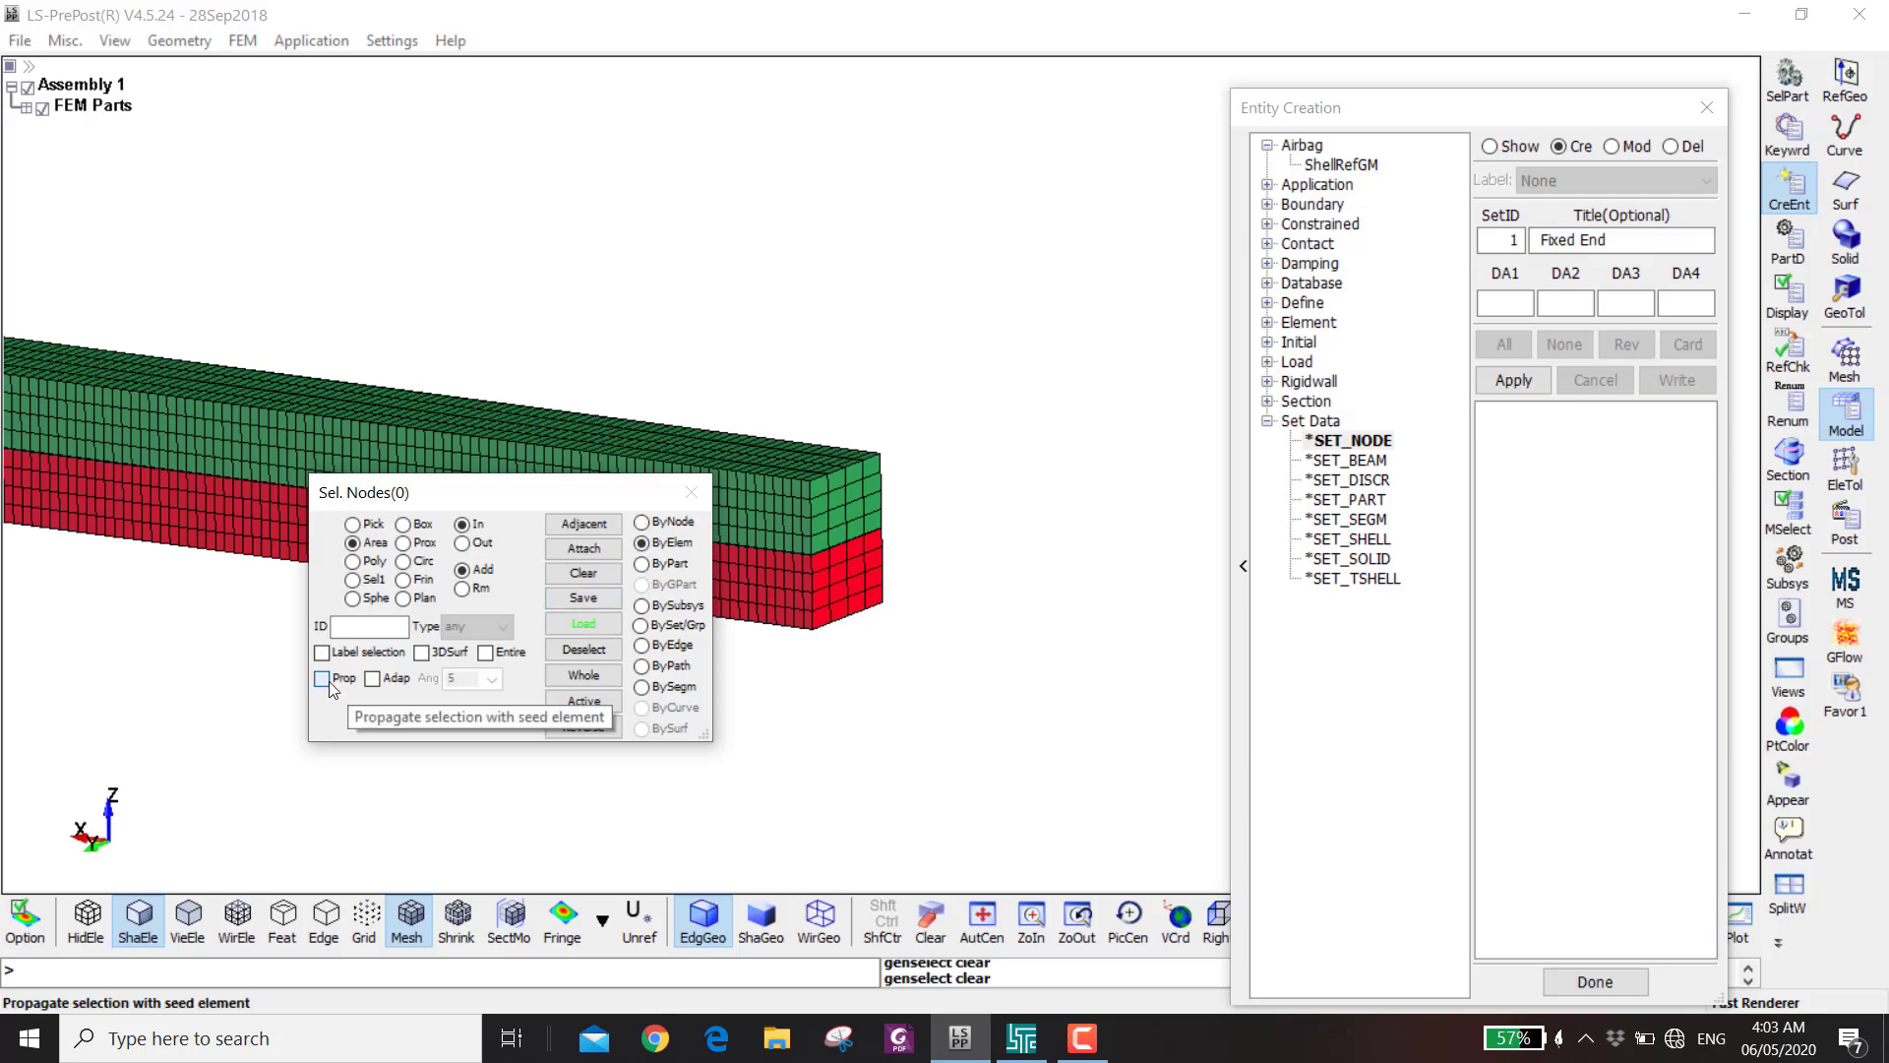
pyautogui.click(831, 516)
pyautogui.scroll(5, 832, 515)
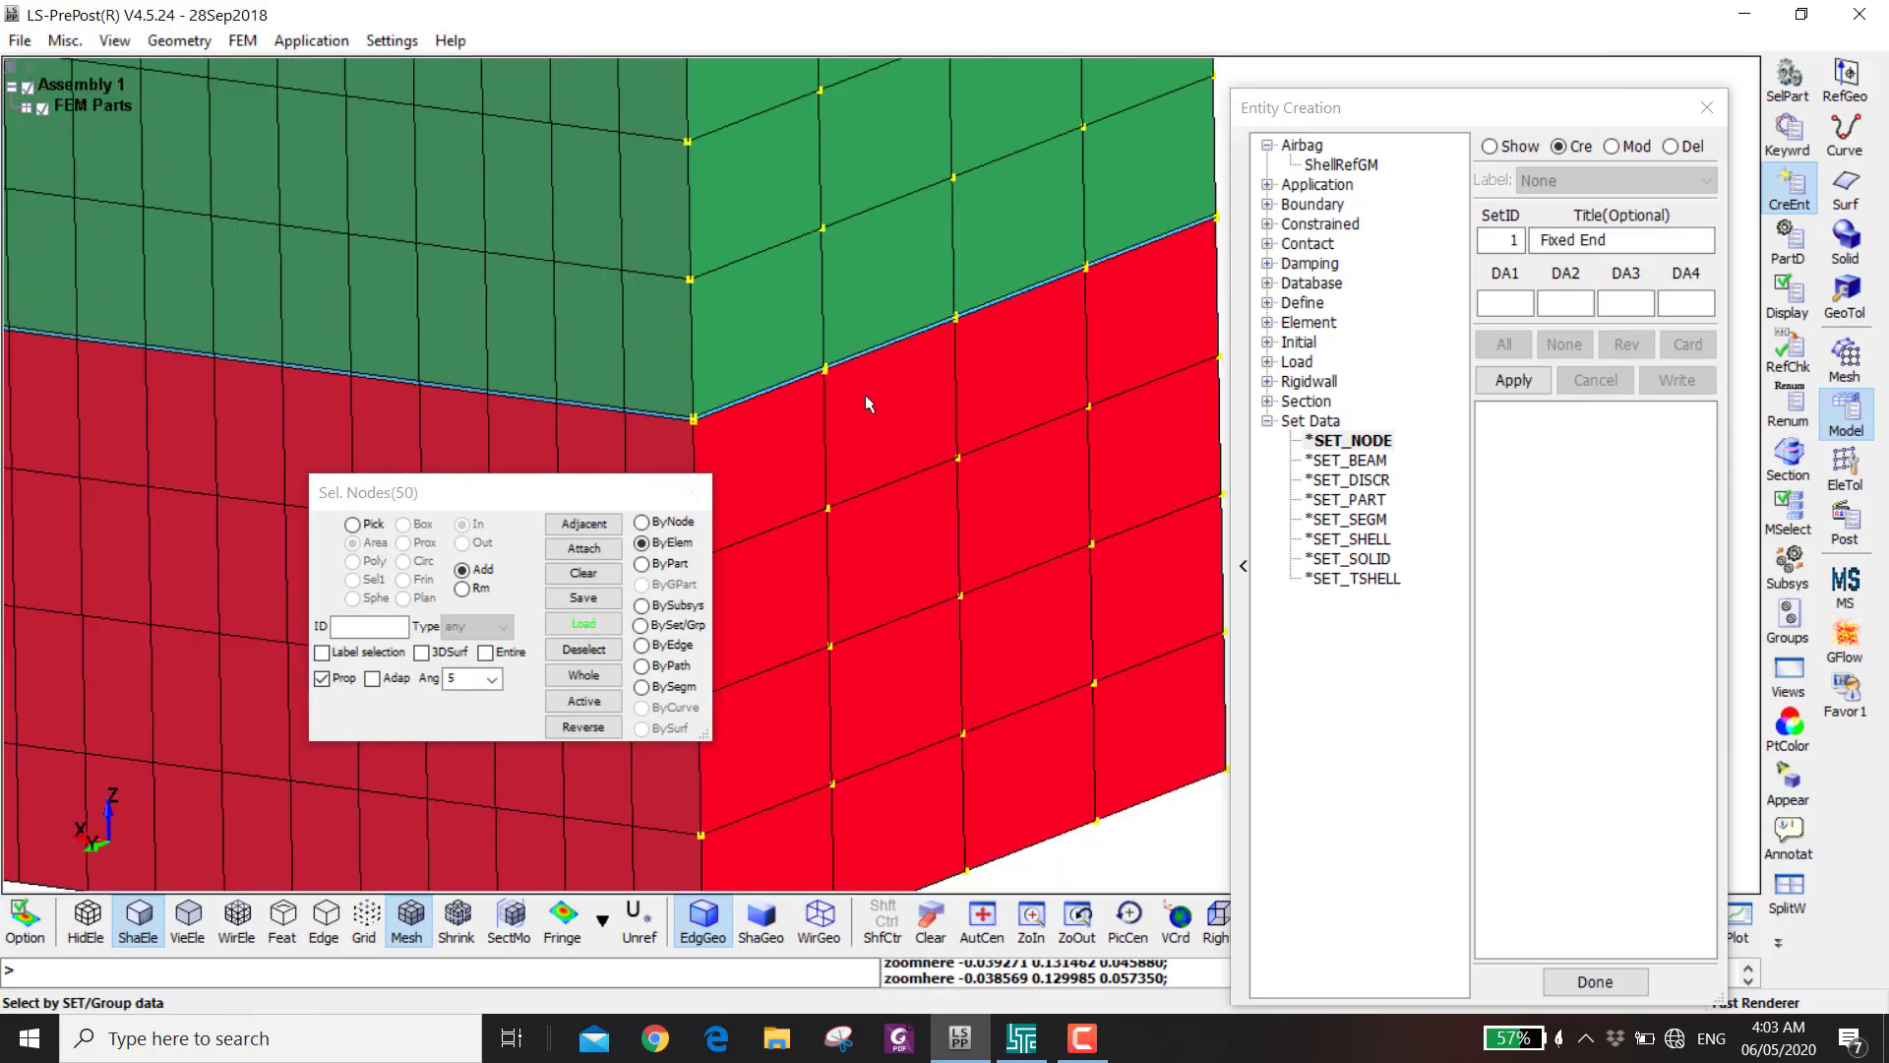
pyautogui.click(1502, 382)
# - Select the free end's top edge nodes of the upper beam by edge and create a node set titled "Upper End"
pyautogui.scroll(-5, 935, 371)
pyautogui.moveTo(535, 371); pyautogui.dragTo(885, 295)
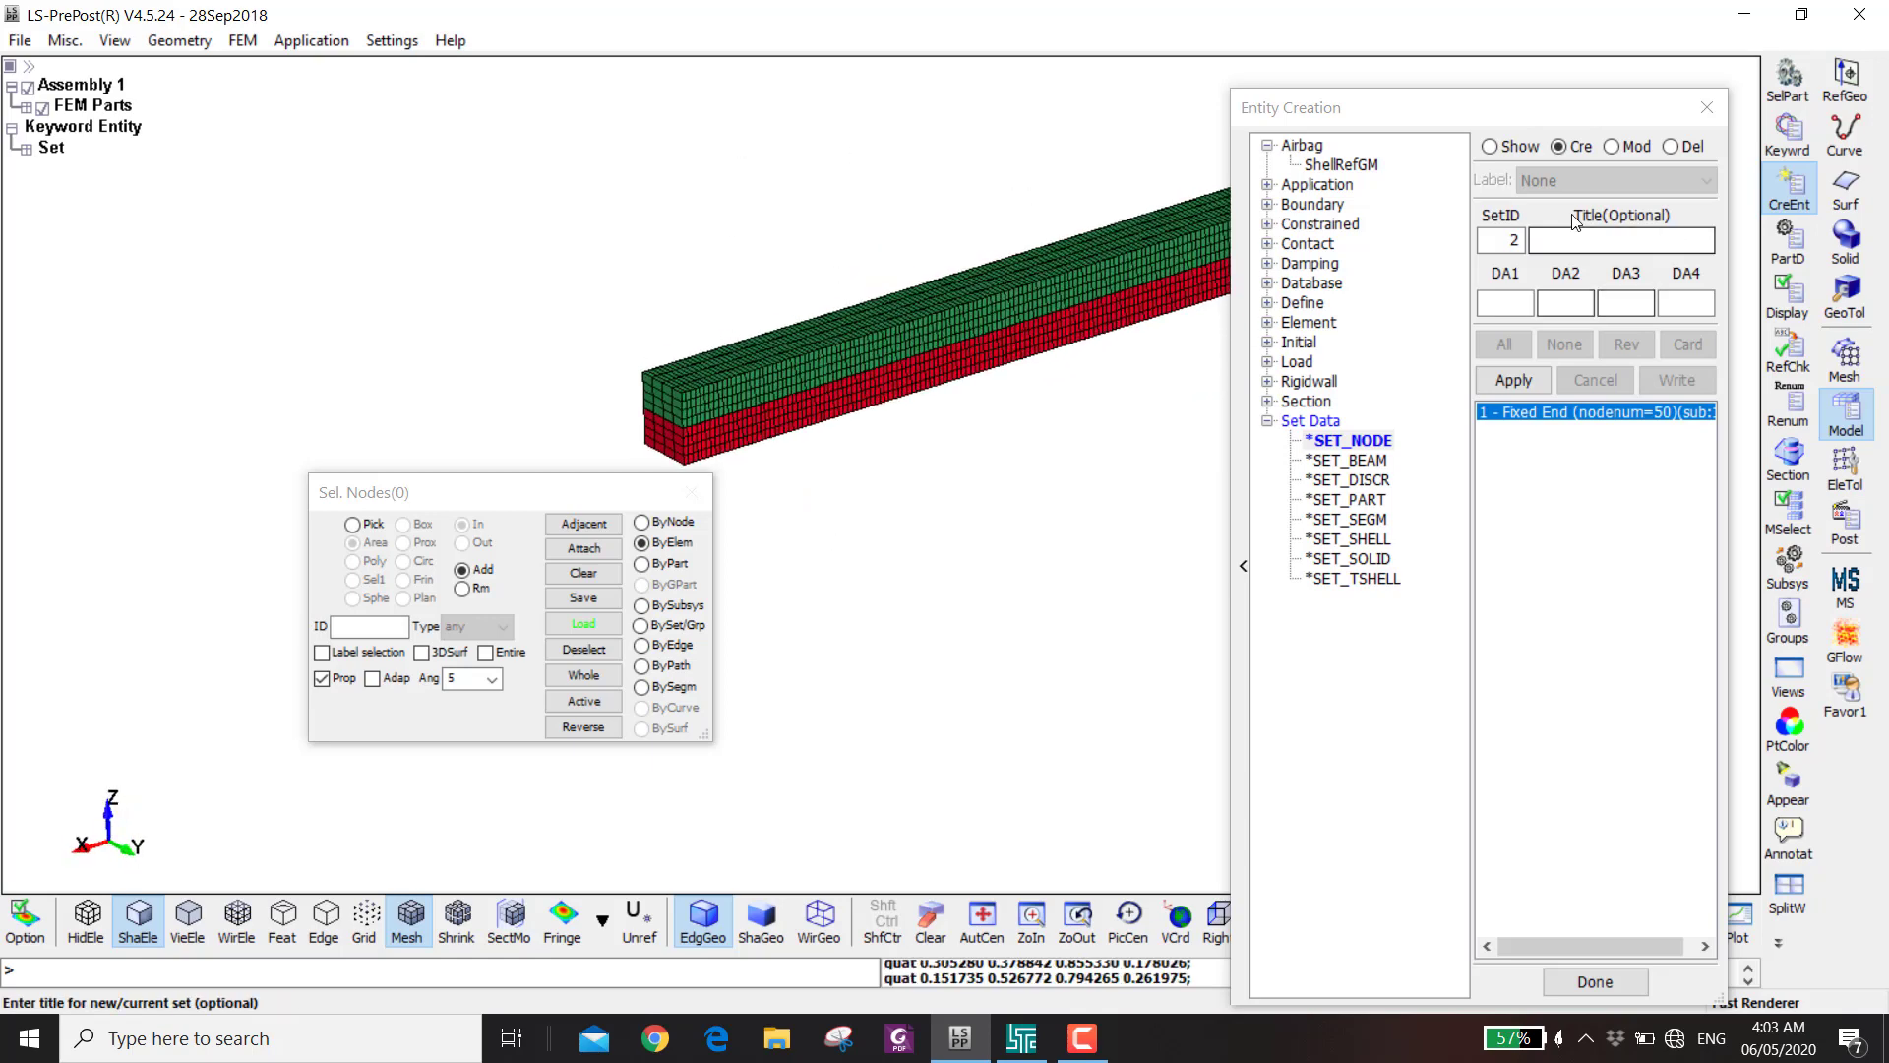
pyautogui.click(651, 645)
pyautogui.scroll(5, 639, 406)
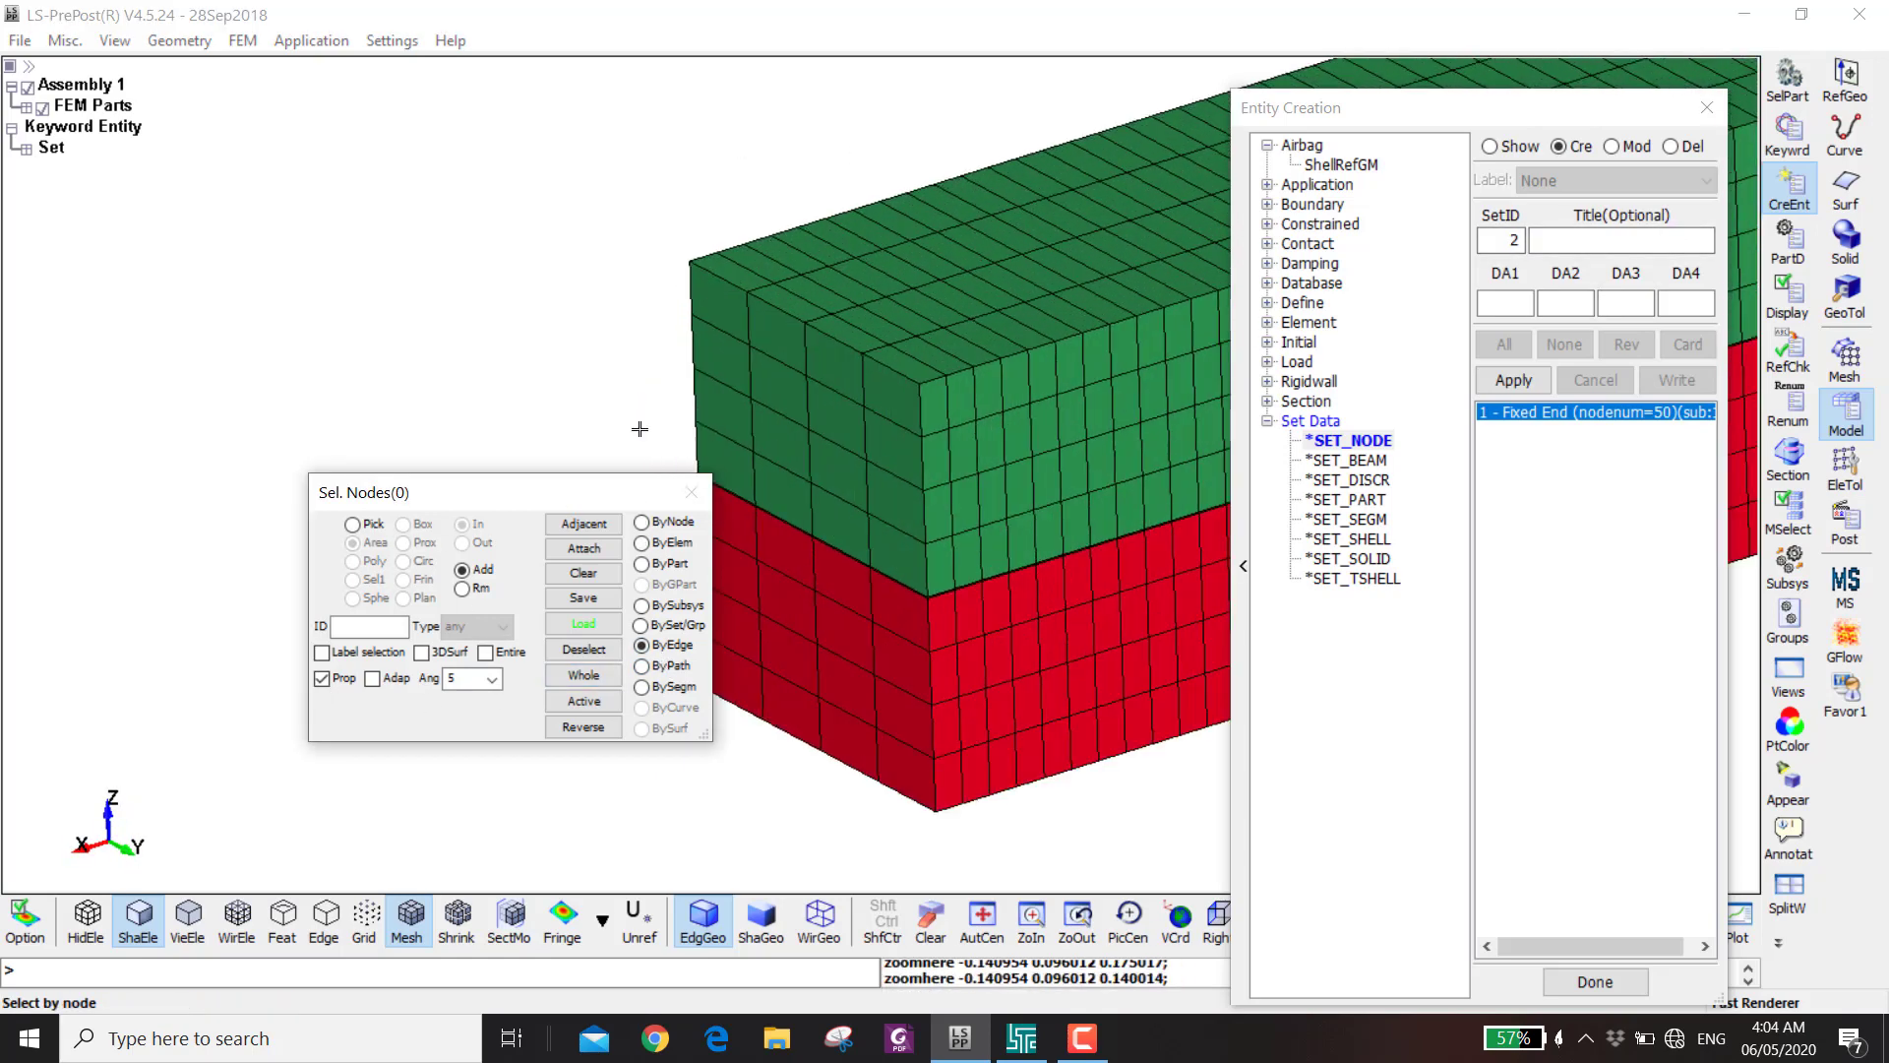
pyautogui.click(916, 373)
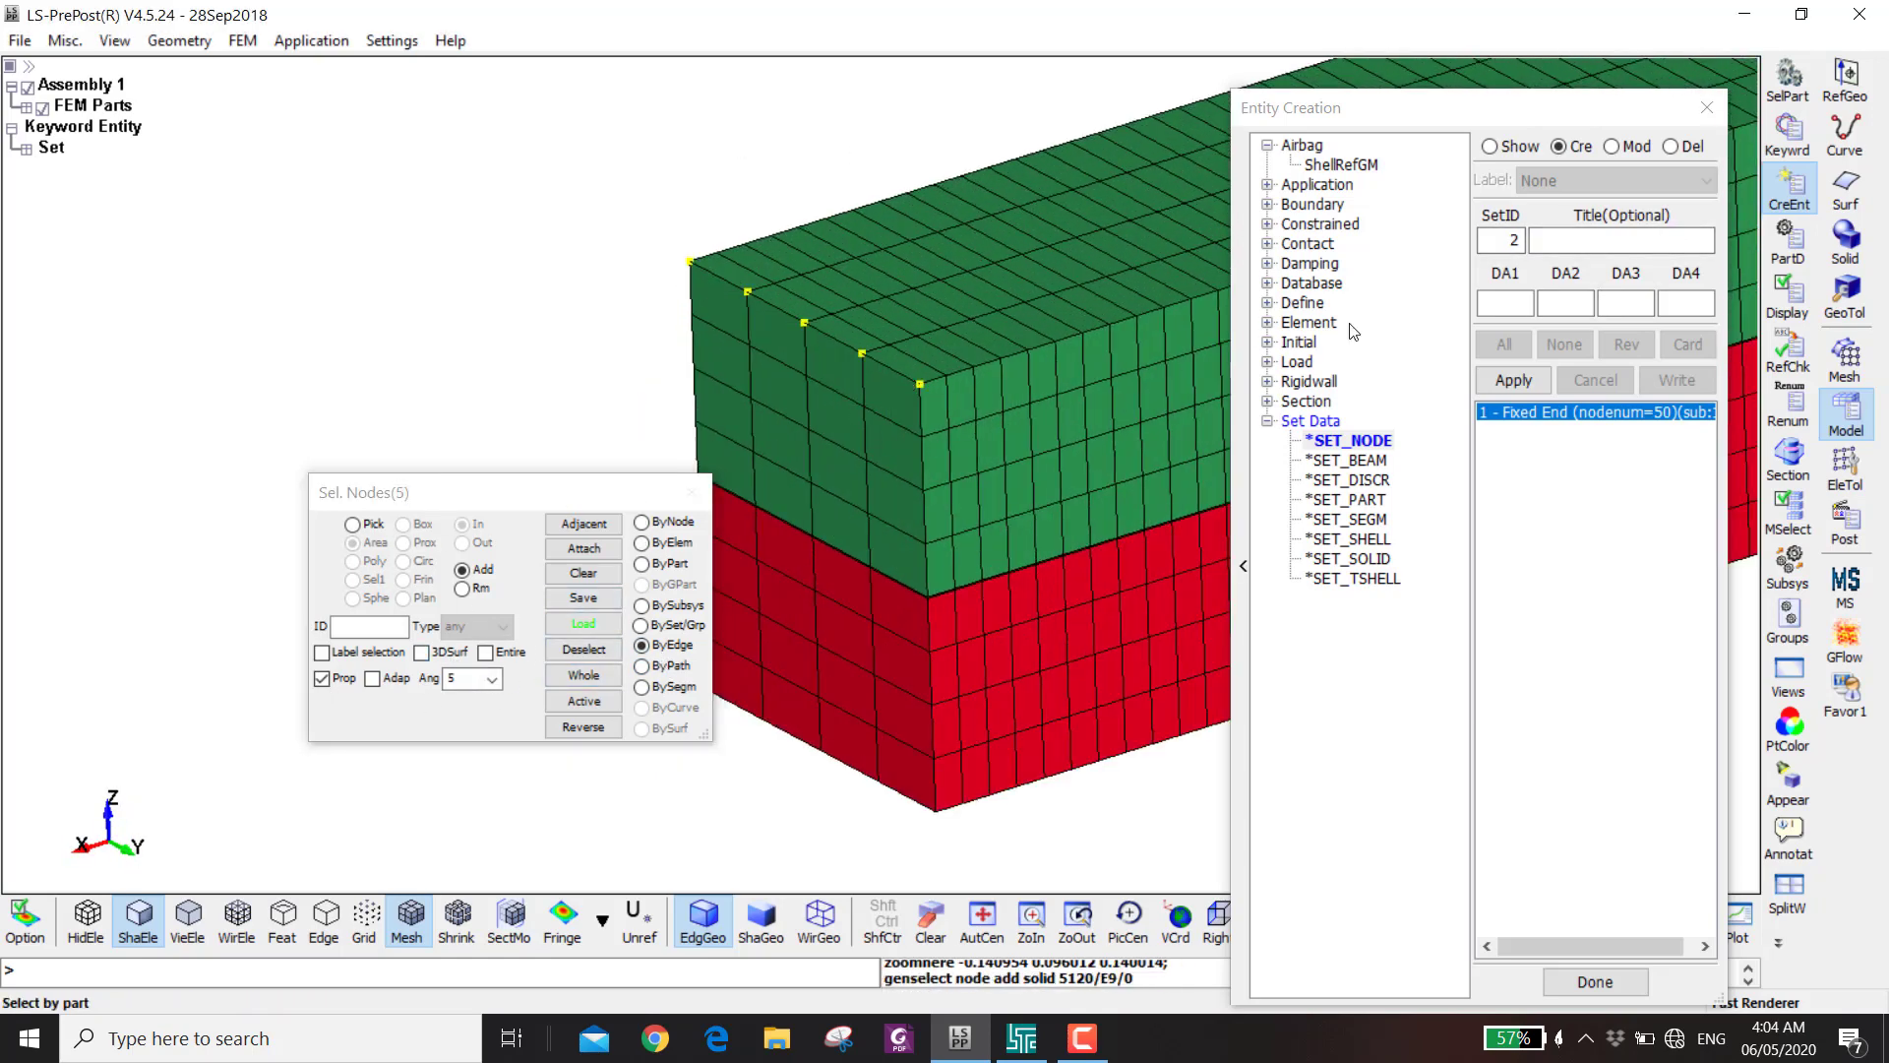
pyautogui.click(1552, 238)
pyautogui.write('Upper End')
pyautogui.press('Return')
# - Select the free end's bottom edge nodes of the lower beam and create a node set titled "Lower End"
pyautogui.click(877, 780)
pyautogui.click(1569, 240)
pyautogui.write('Uower End')
pyautogui.click(1514, 379)
pyautogui.scroll(-5, 841, 284)
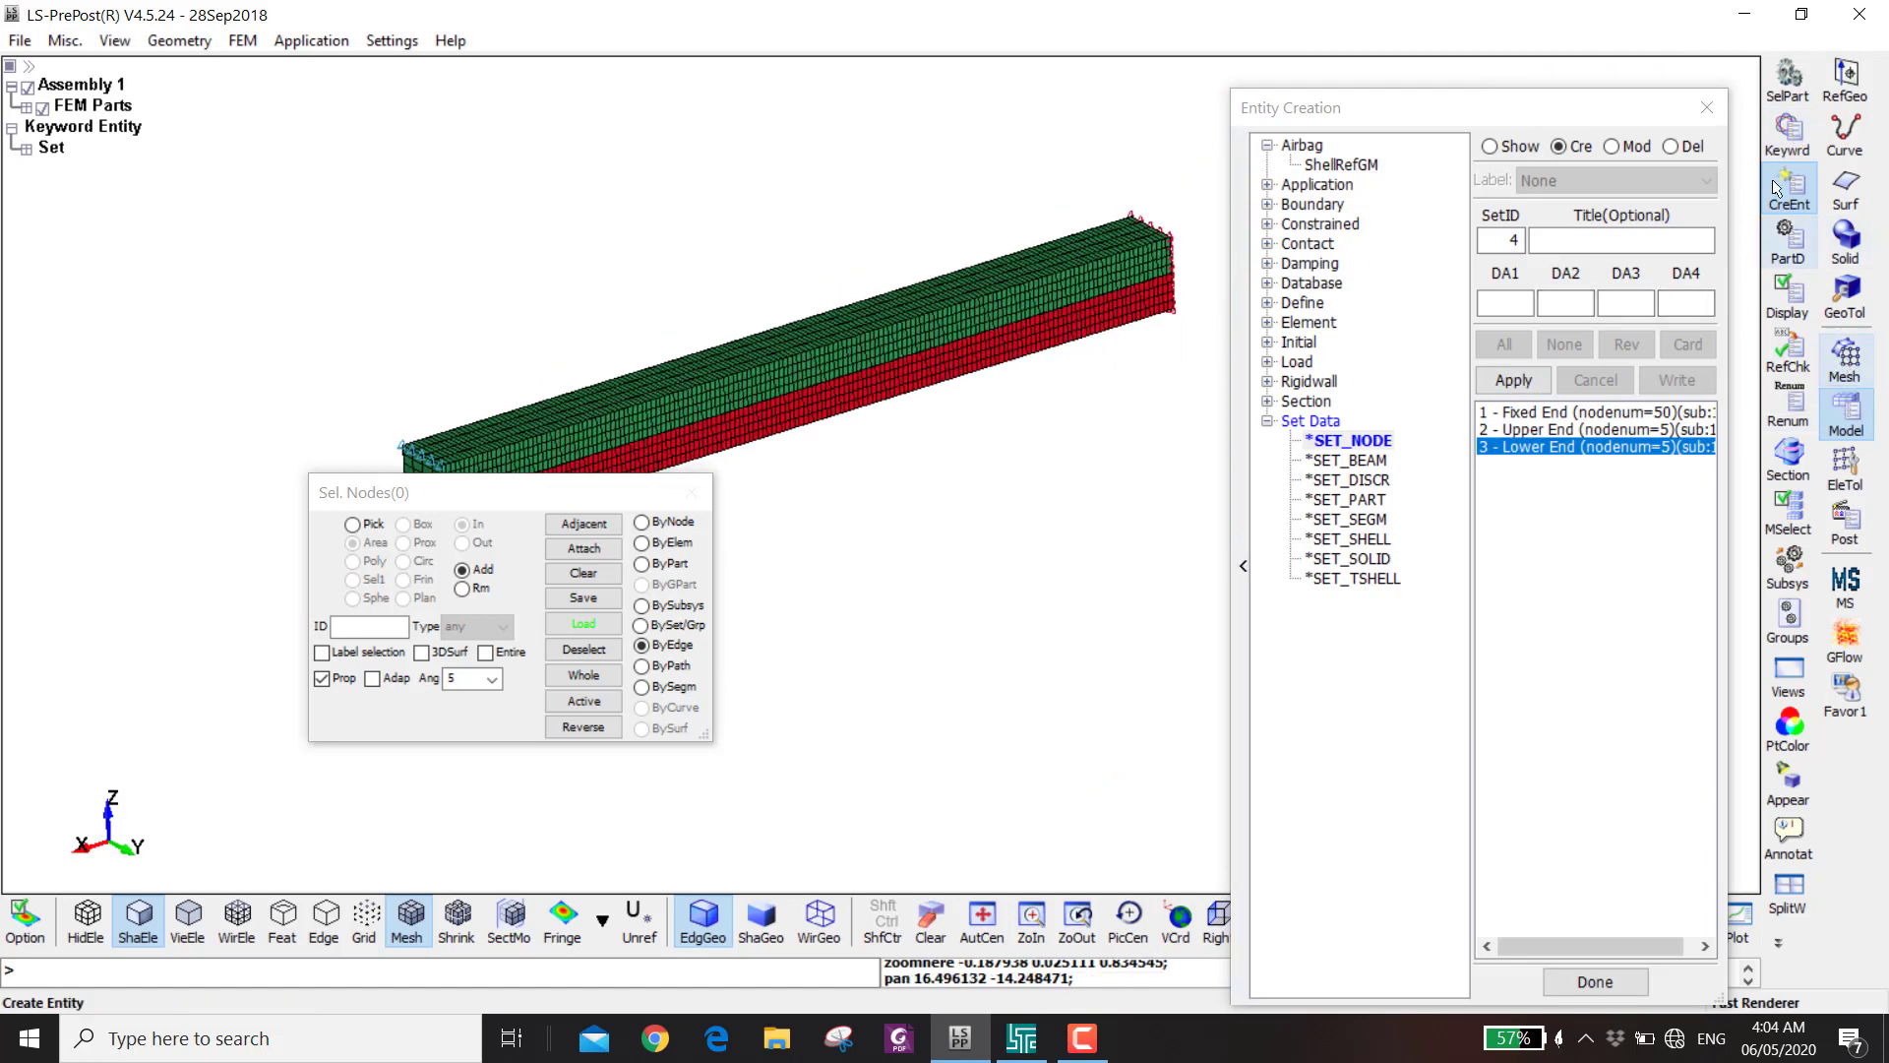
# - Show all keywords in the Keyword Manager and open BOUNDARY_SPC_SET for input
pyautogui.click(1788, 132)
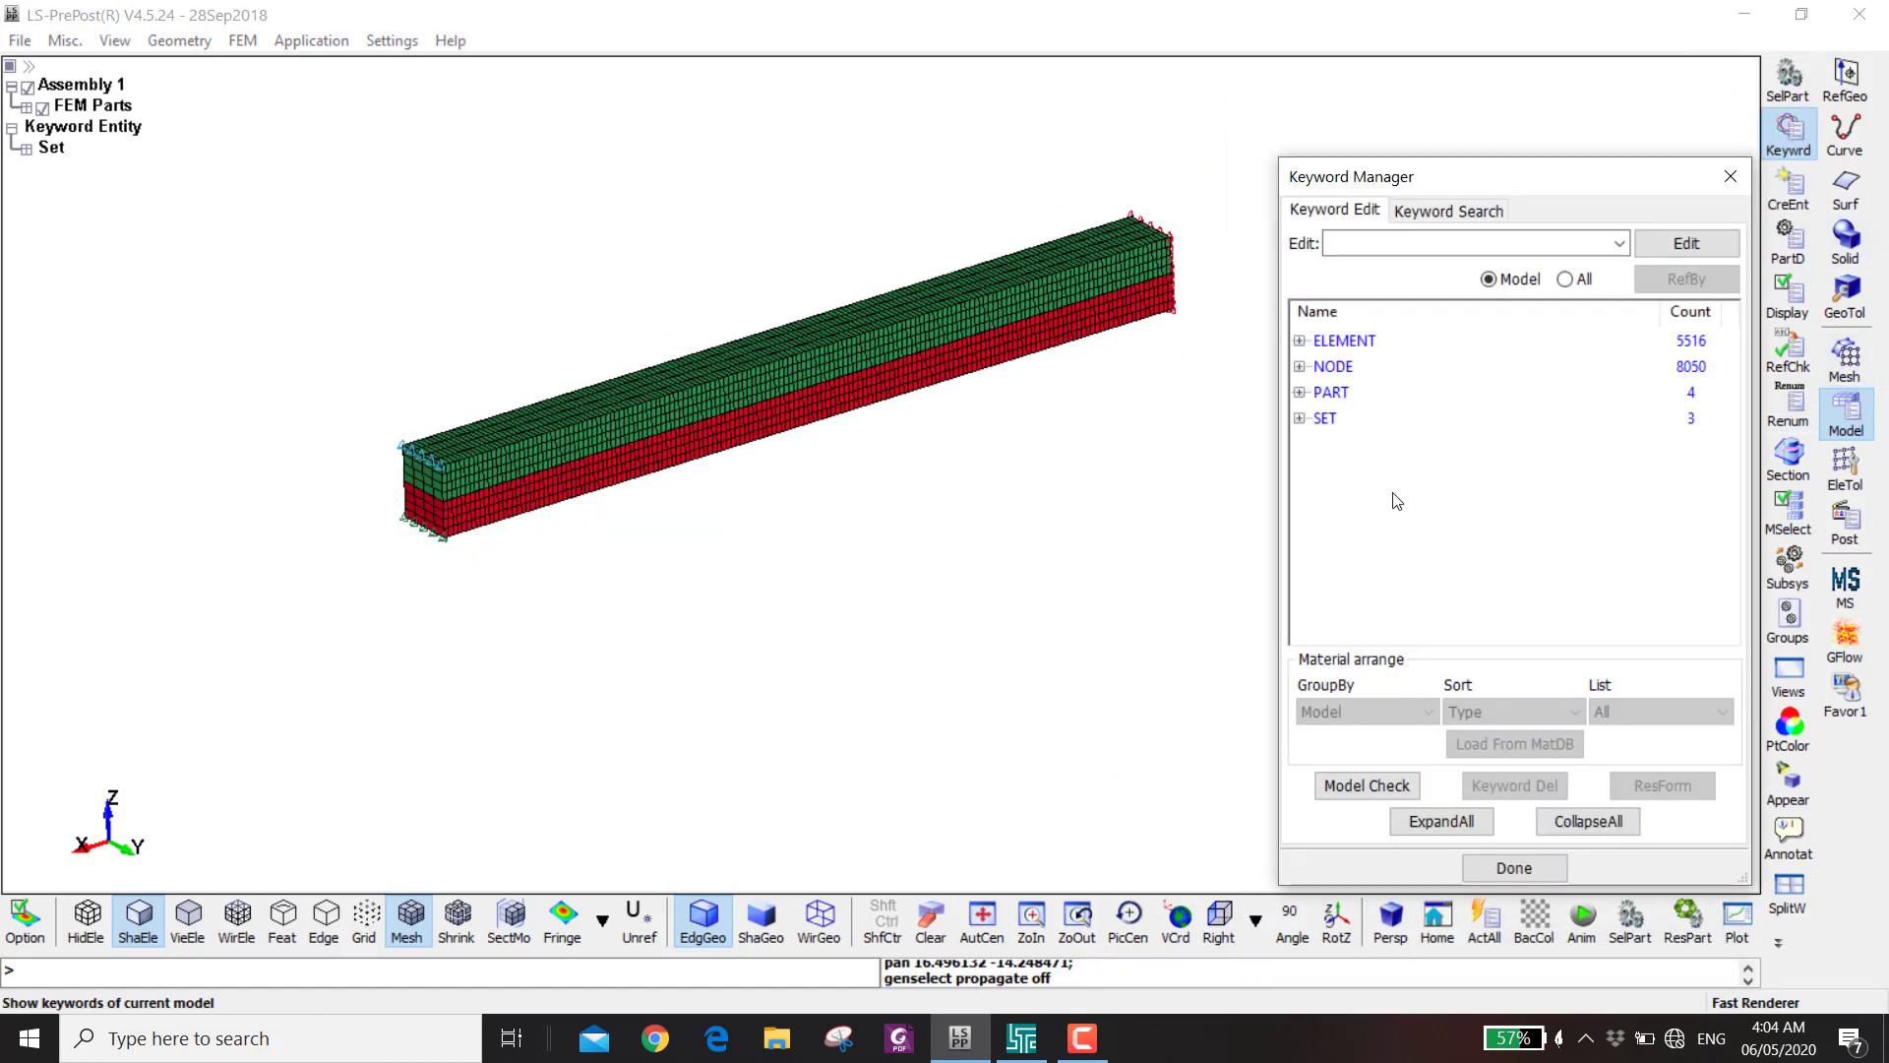
pyautogui.click(1564, 279)
pyautogui.click(1375, 391)
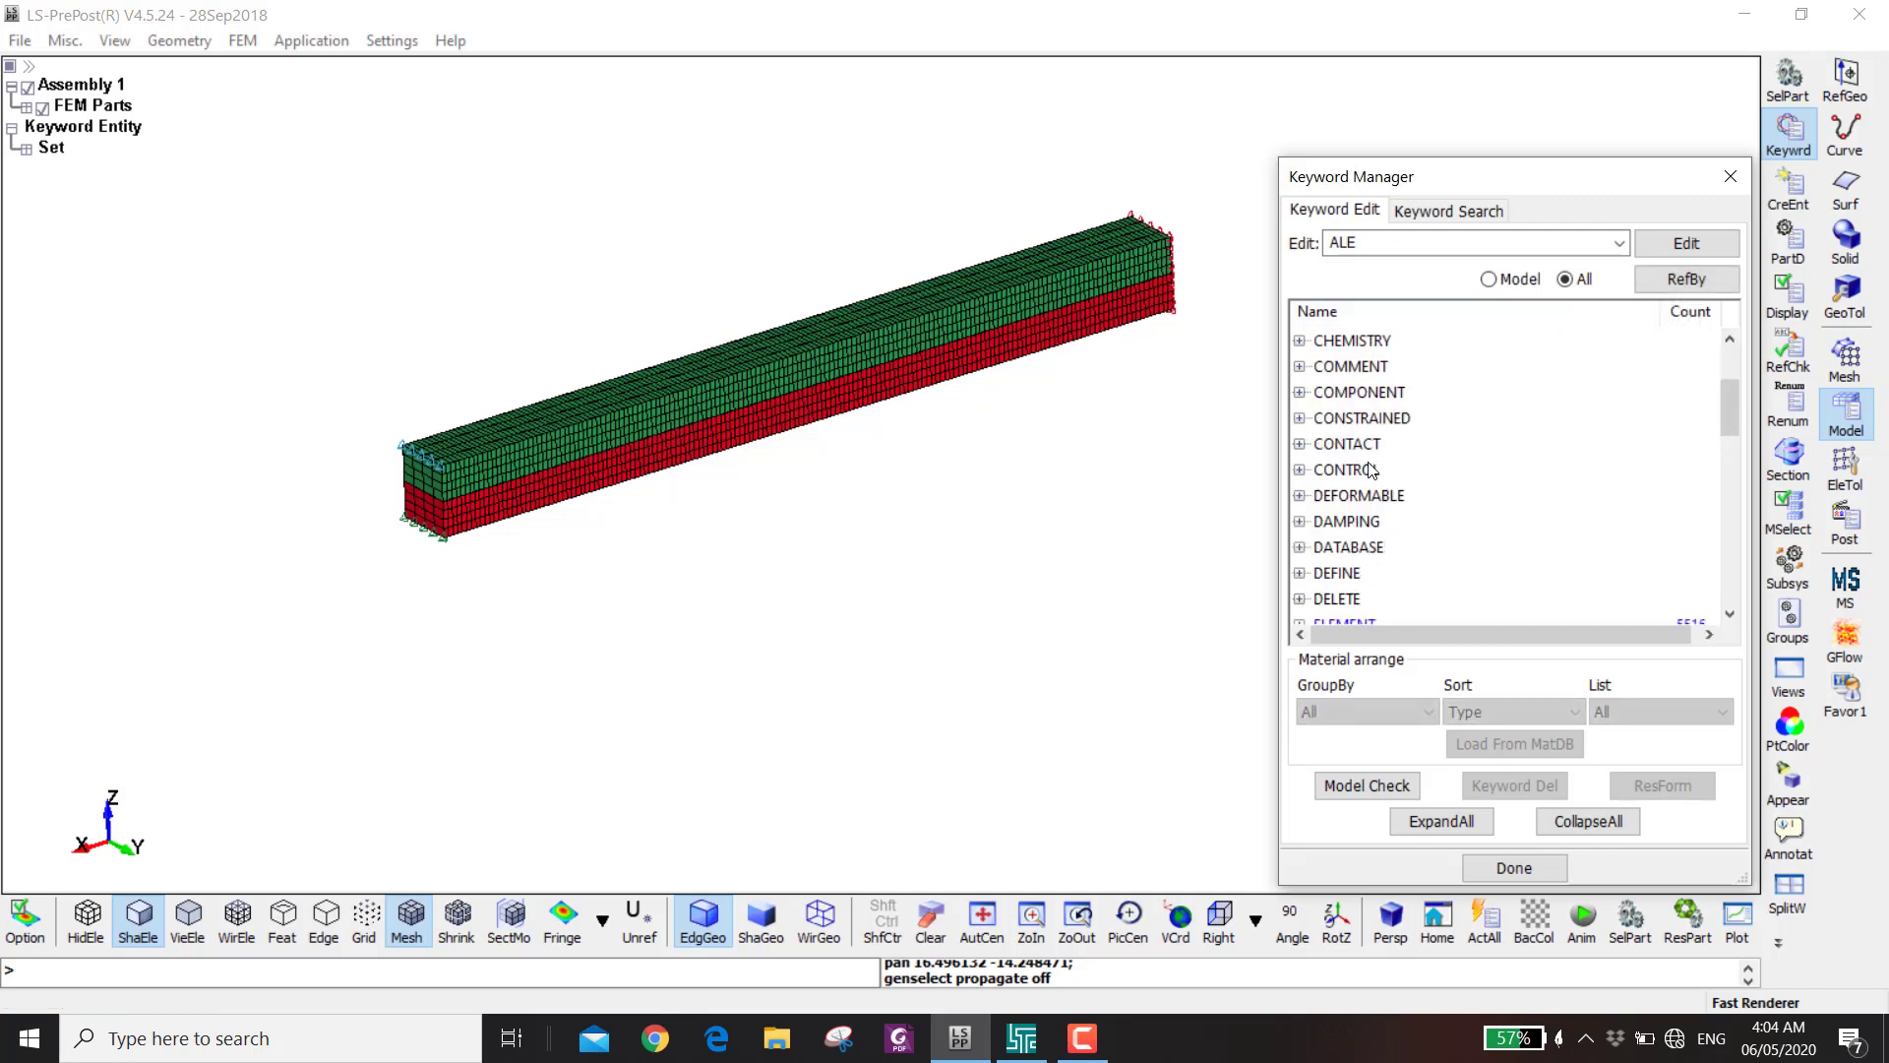
pyautogui.doubleClick(1344, 393)
pyautogui.scroll(-15, 1364, 492)
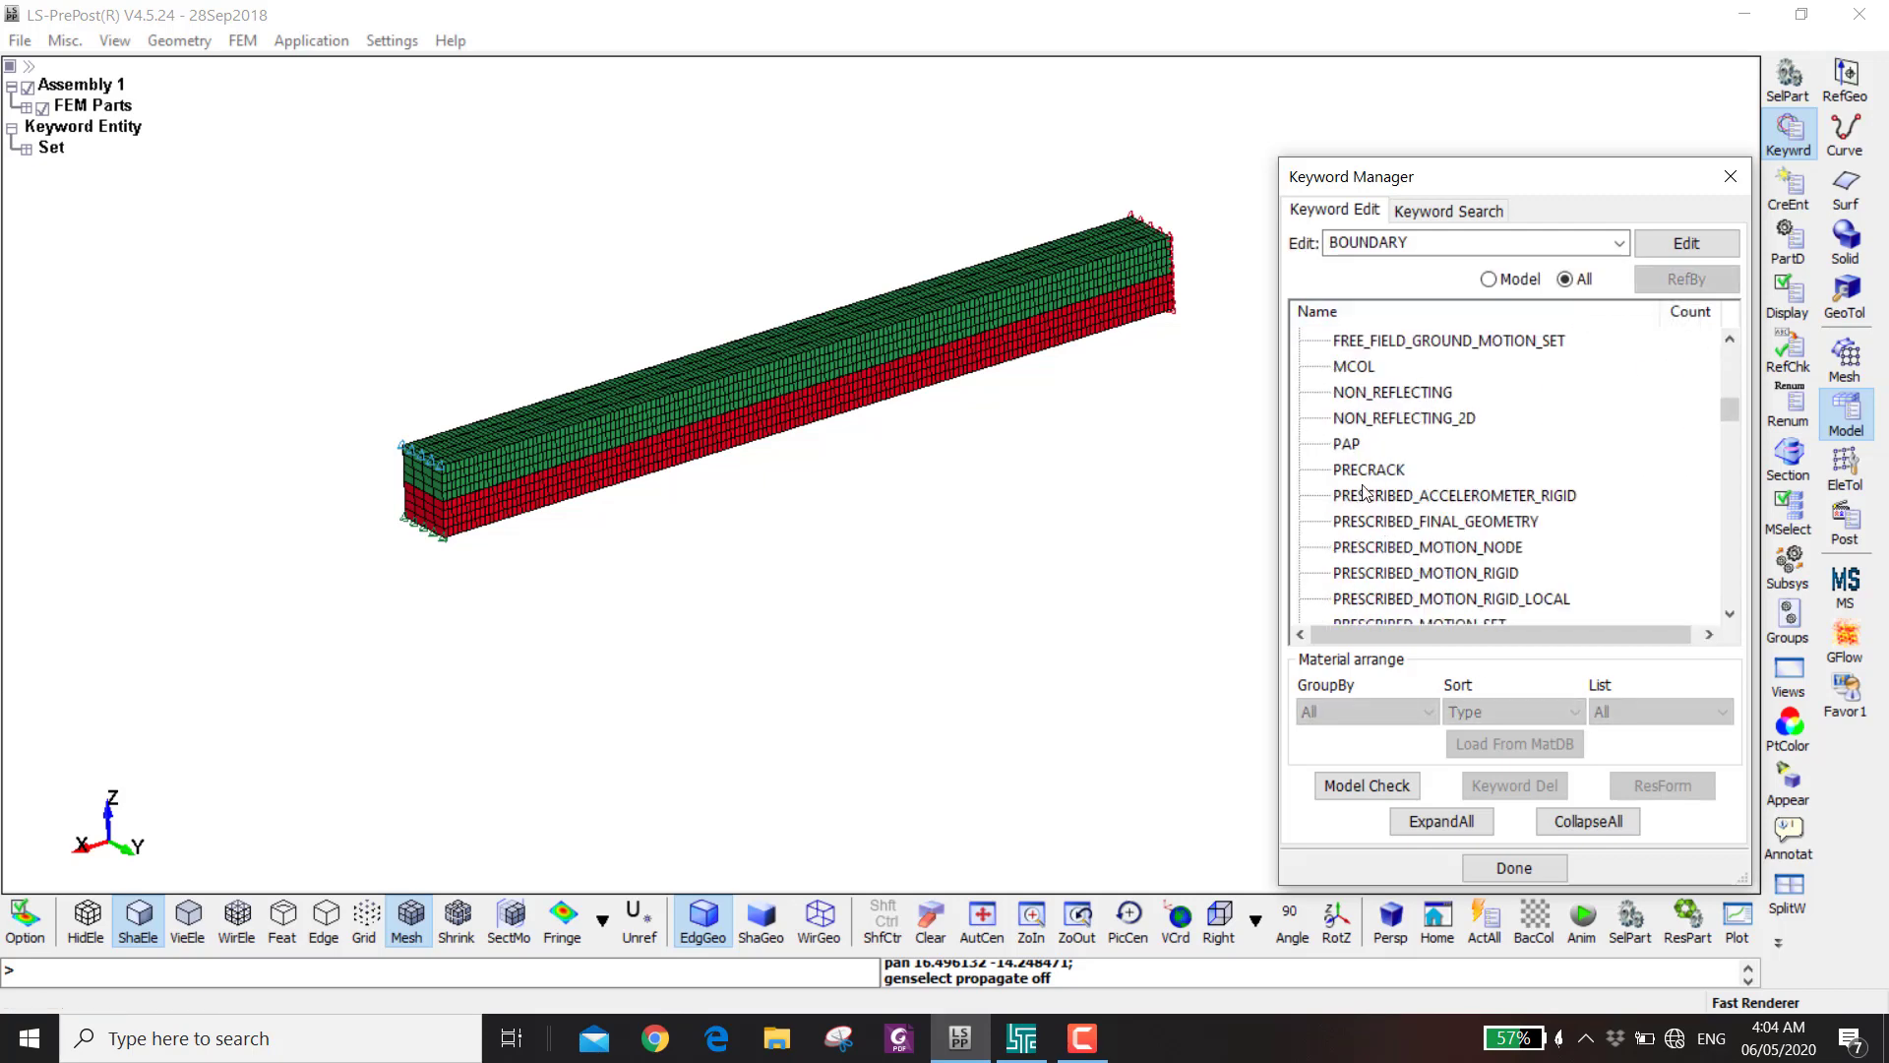
pyautogui.scroll(-10, 1370, 559)
pyautogui.doubleClick(1357, 339)
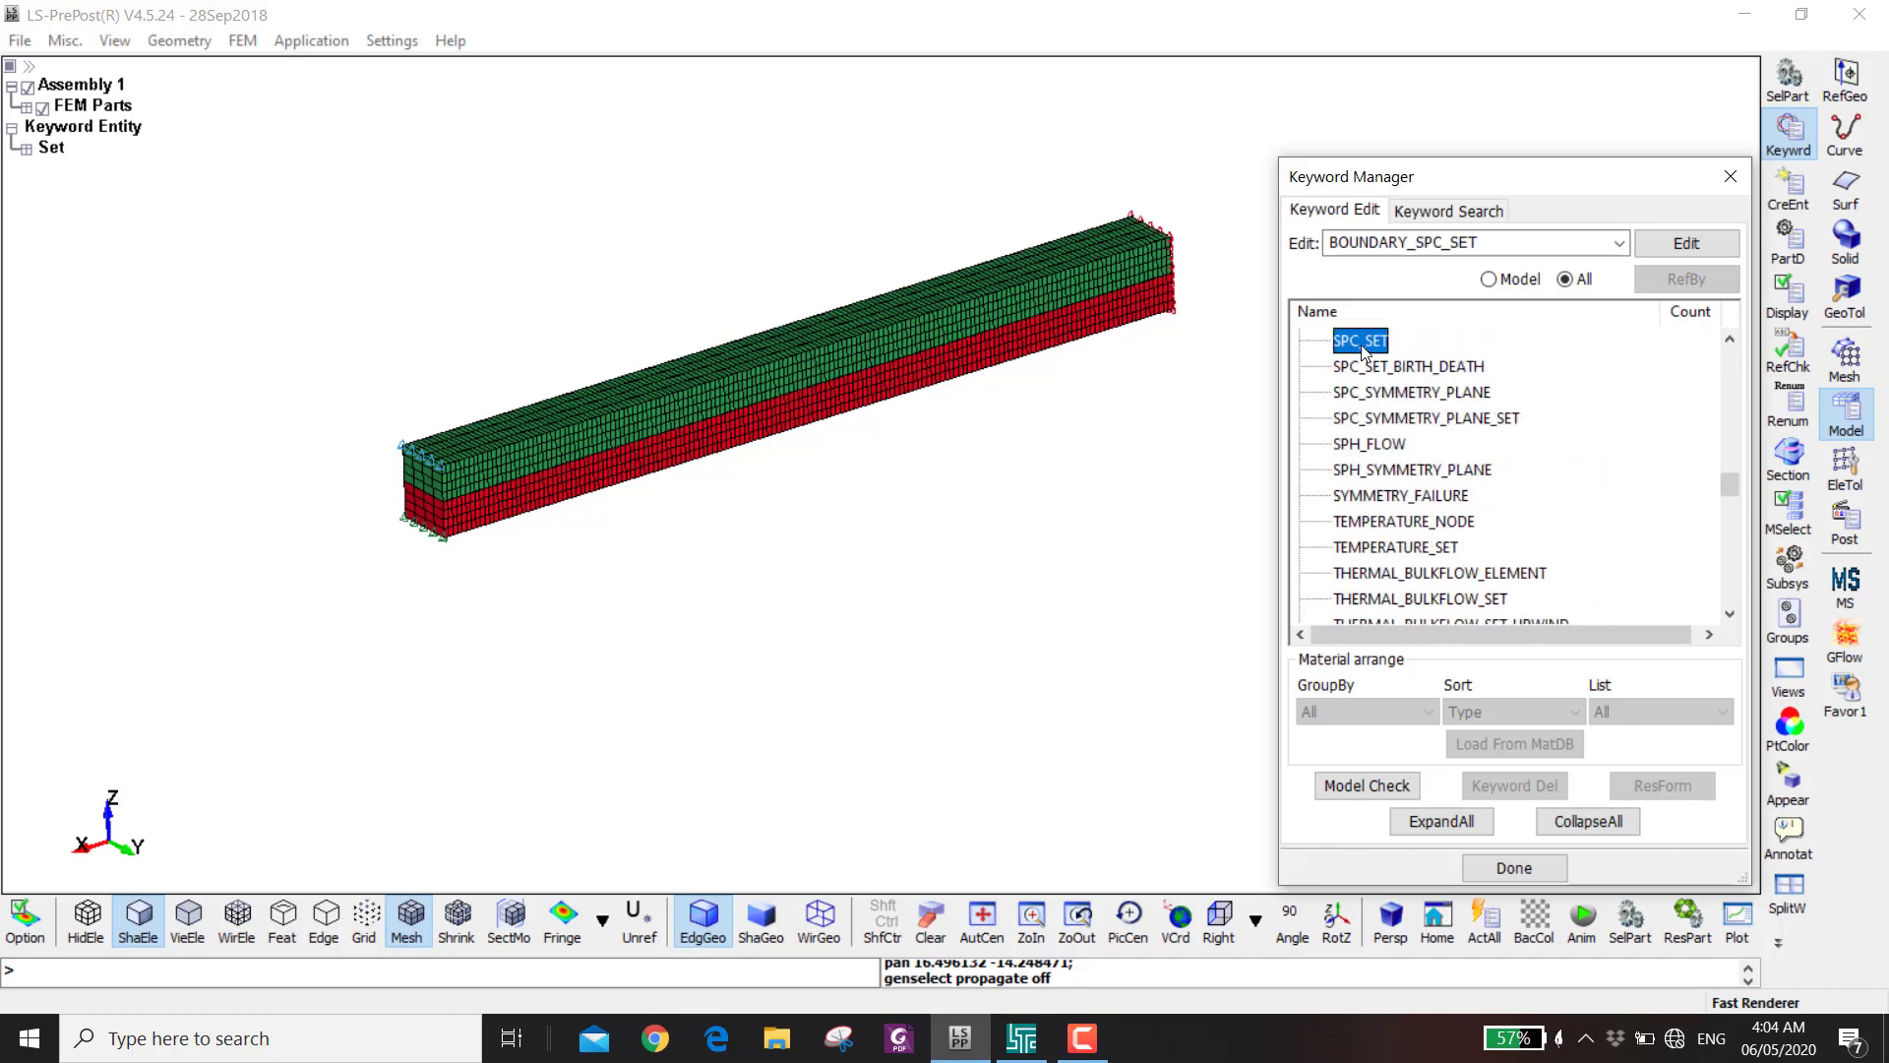
# - Link node set 1 to the SPC boundary condition and title it "Fixed End"
pyautogui.doubleClick(1471, 586)
pyautogui.click(728, 406)
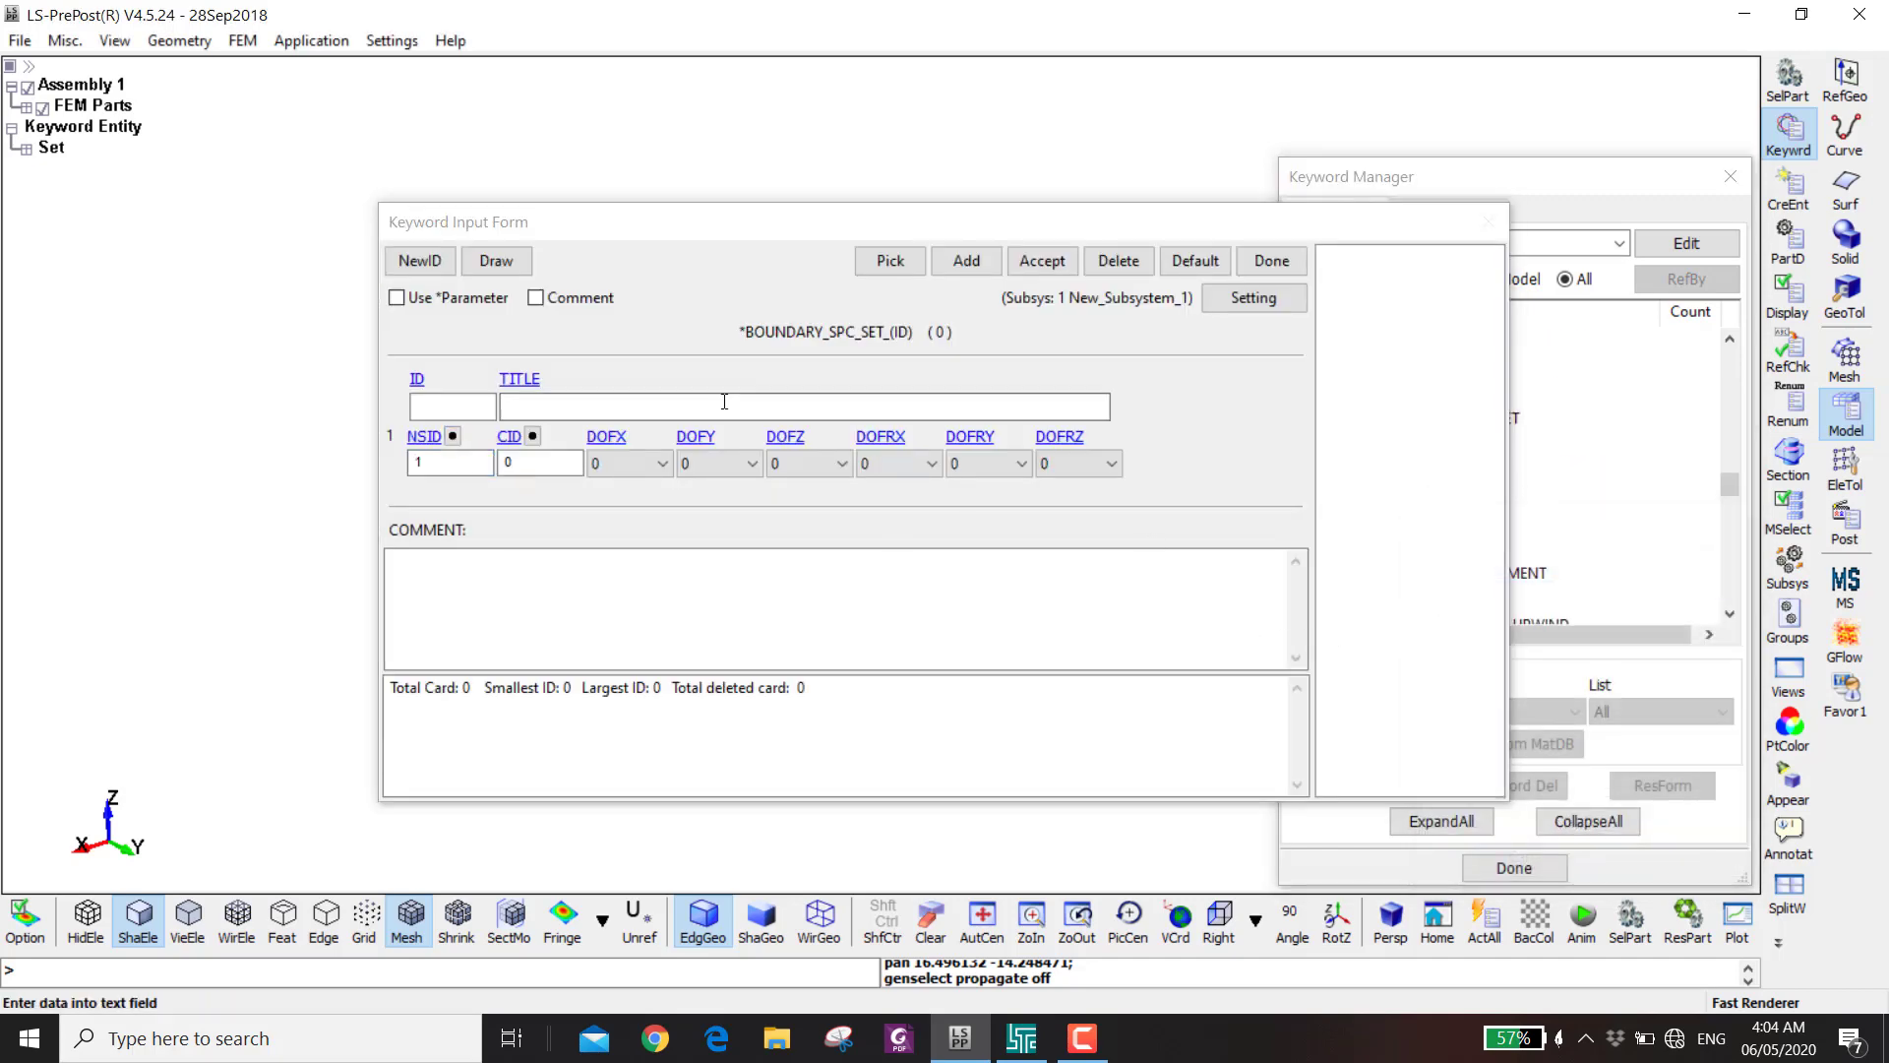
pyautogui.write('Fied')
# - Set DOFX, DOFY, DOFZ, DOFRX, DOFRY and DOFRZ to 1, then accept the Fixed End constraint and close its form
pyautogui.click(630, 463)
pyautogui.click(630, 506)
pyautogui.click(719, 463)
pyautogui.click(719, 506)
pyautogui.click(809, 463)
pyautogui.click(809, 506)
pyautogui.click(898, 464)
pyautogui.click(898, 504)
pyautogui.click(988, 463)
pyautogui.click(989, 506)
pyautogui.click(1079, 464)
pyautogui.click(1078, 506)
pyautogui.click(1041, 261)
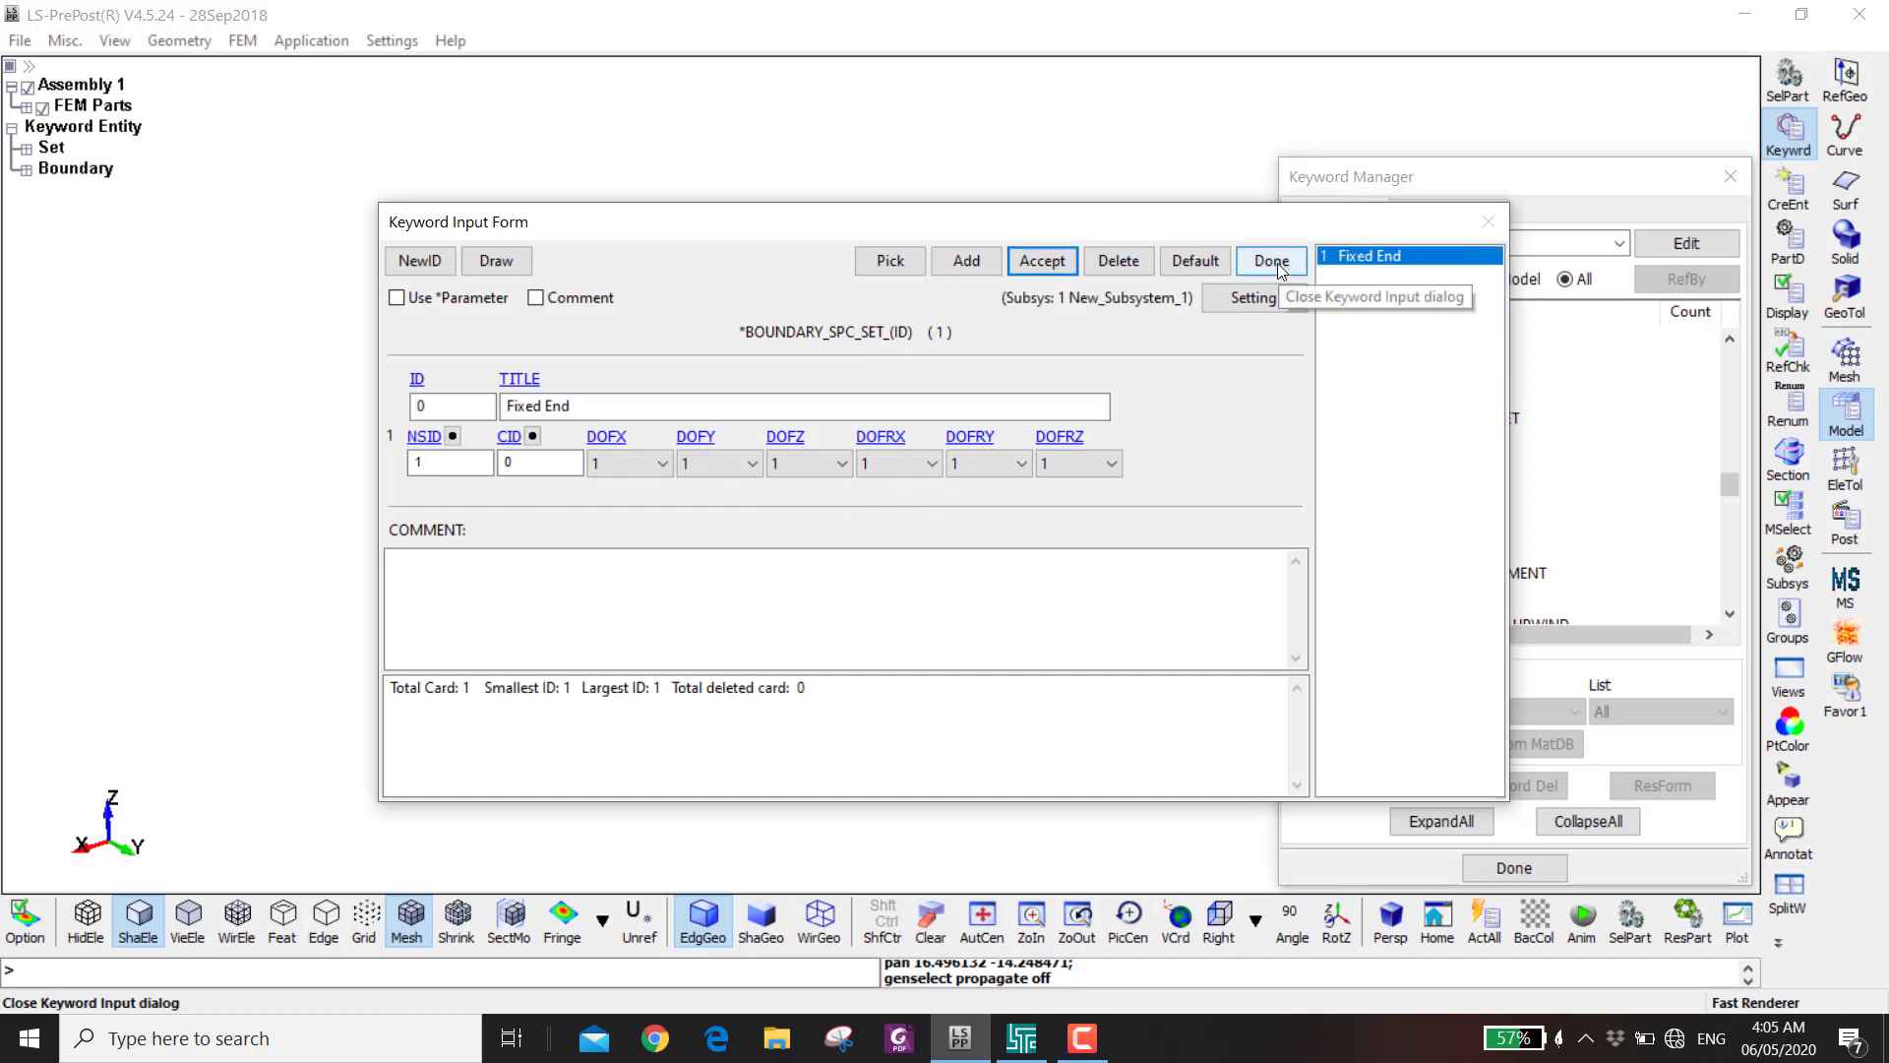
pyautogui.click(1271, 260)
# - Open BOUNDARY_PRESCRIBED_MOTION_SET and link it to node set 2, Upper End
pyautogui.scroll(5, 1401, 470)
pyautogui.scroll(3, 1401, 470)
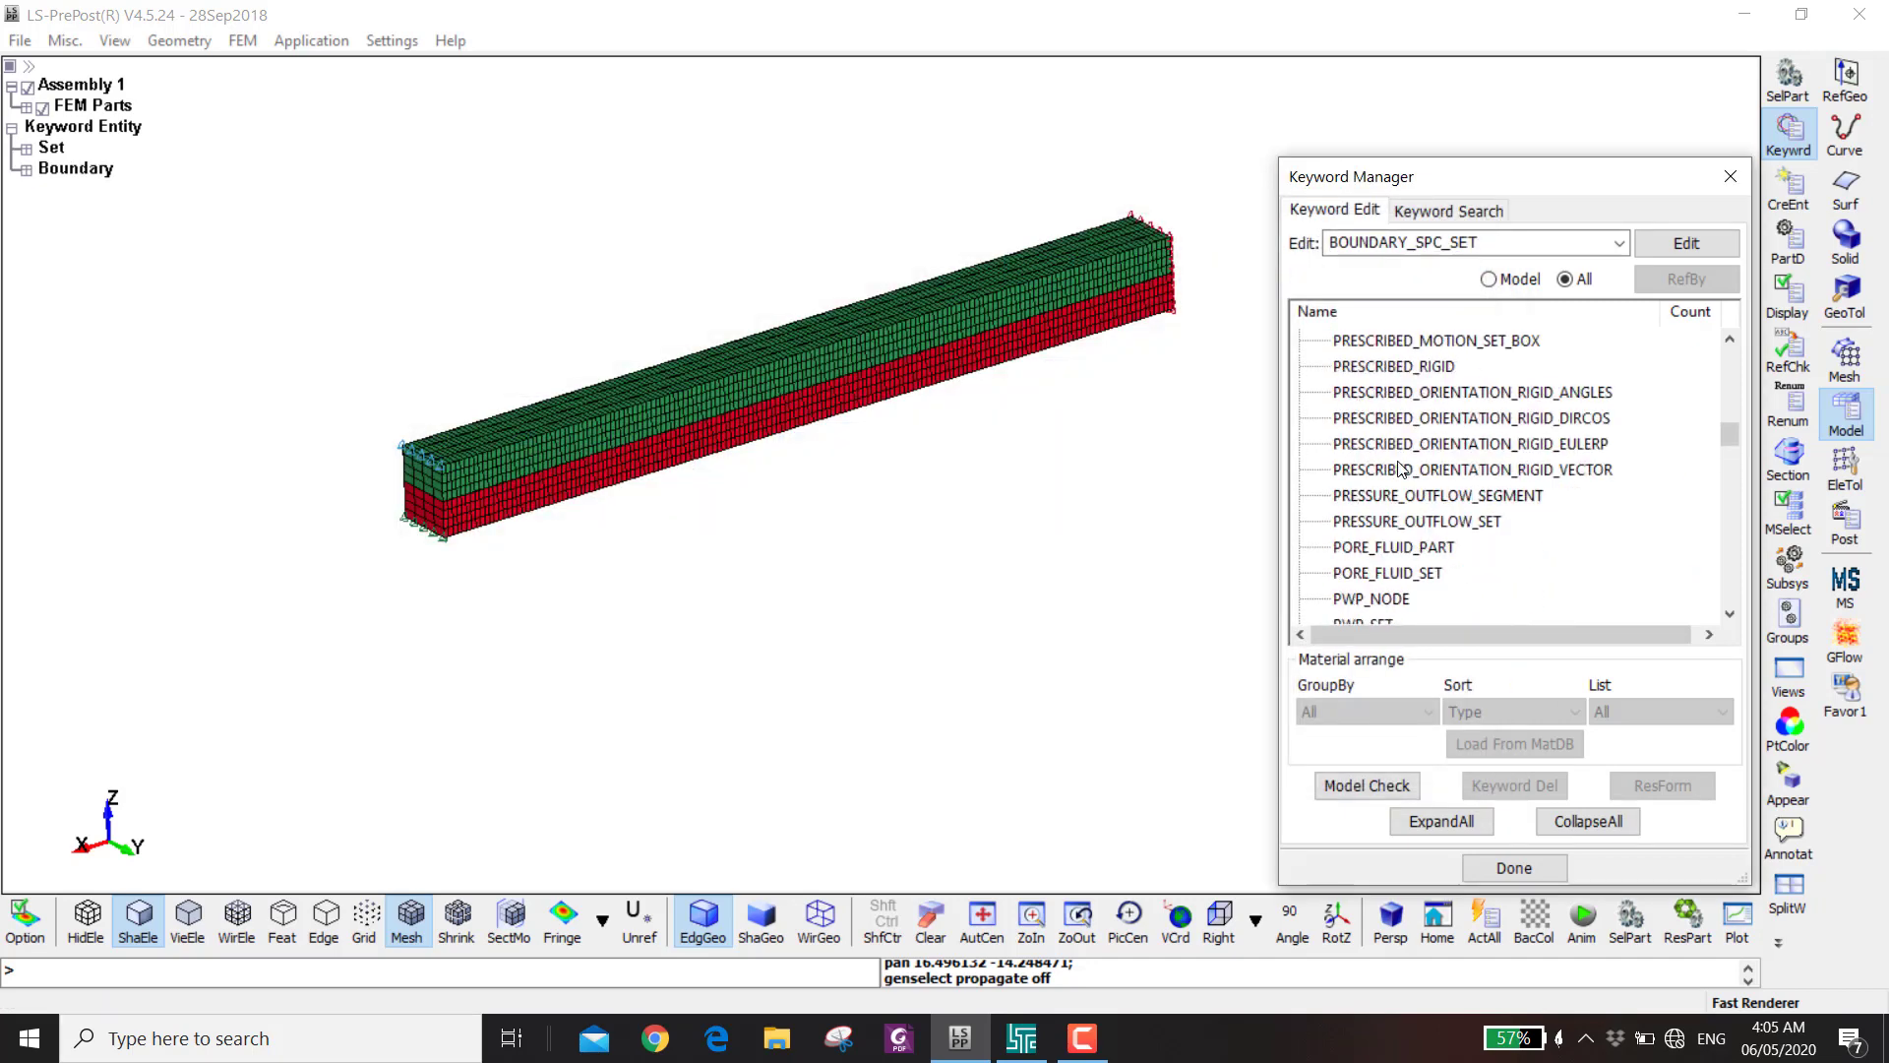
pyautogui.scroll(1, 1401, 371)
pyautogui.doubleClick(1405, 394)
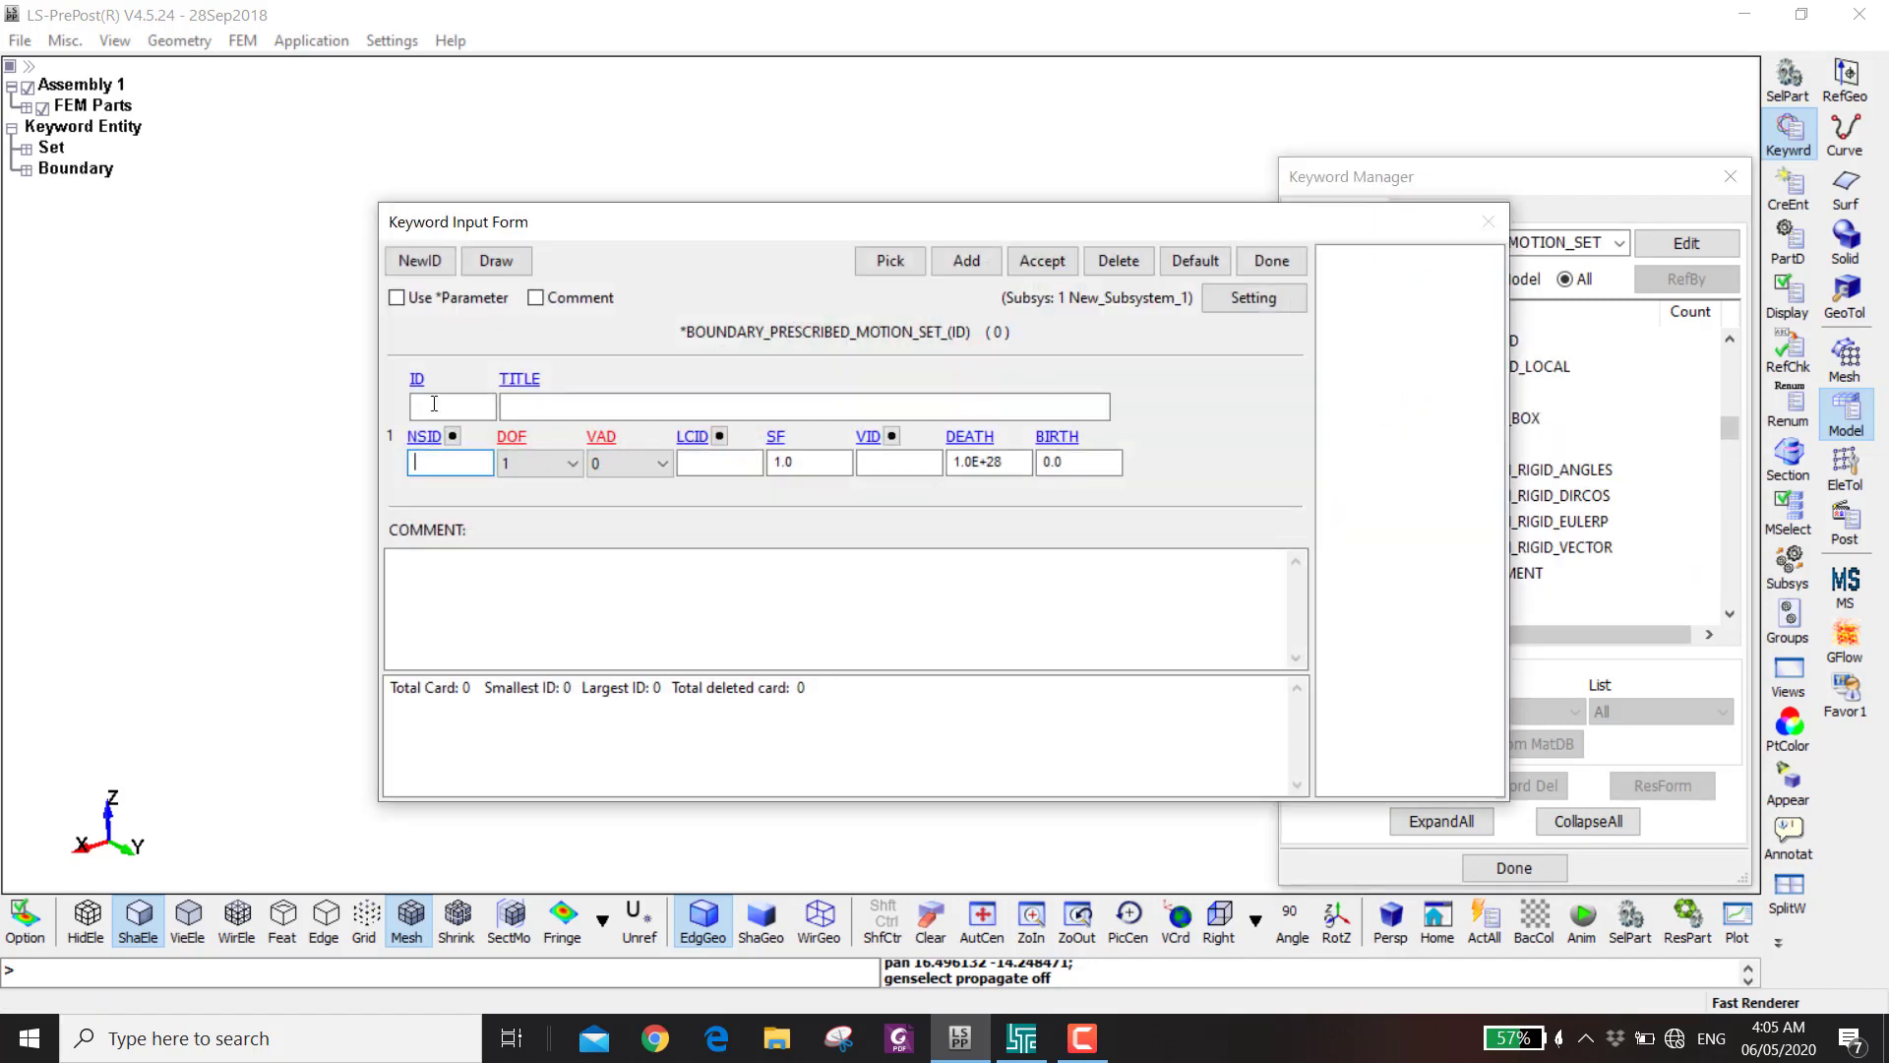
pyautogui.click(453, 435)
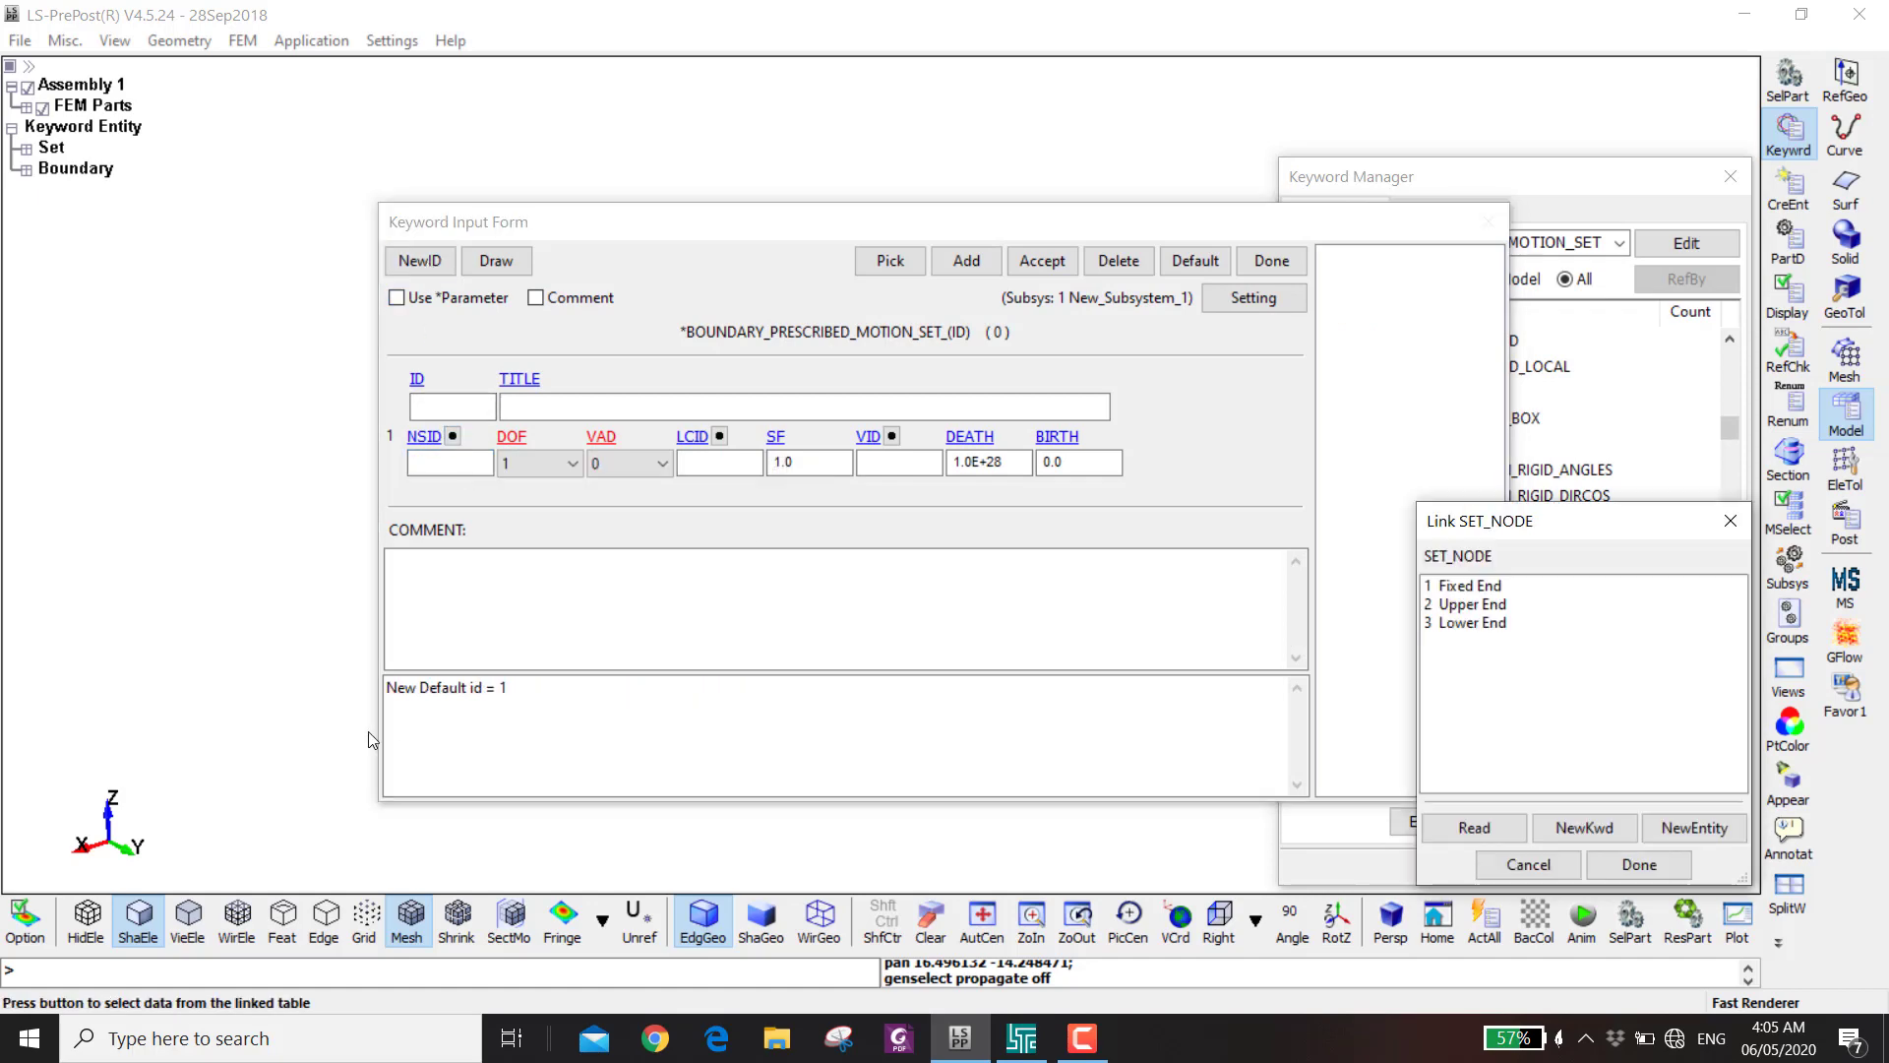
pyautogui.doubleClick(1464, 610)
pyautogui.moveTo(1039, 183); pyautogui.dragTo(662, 171)
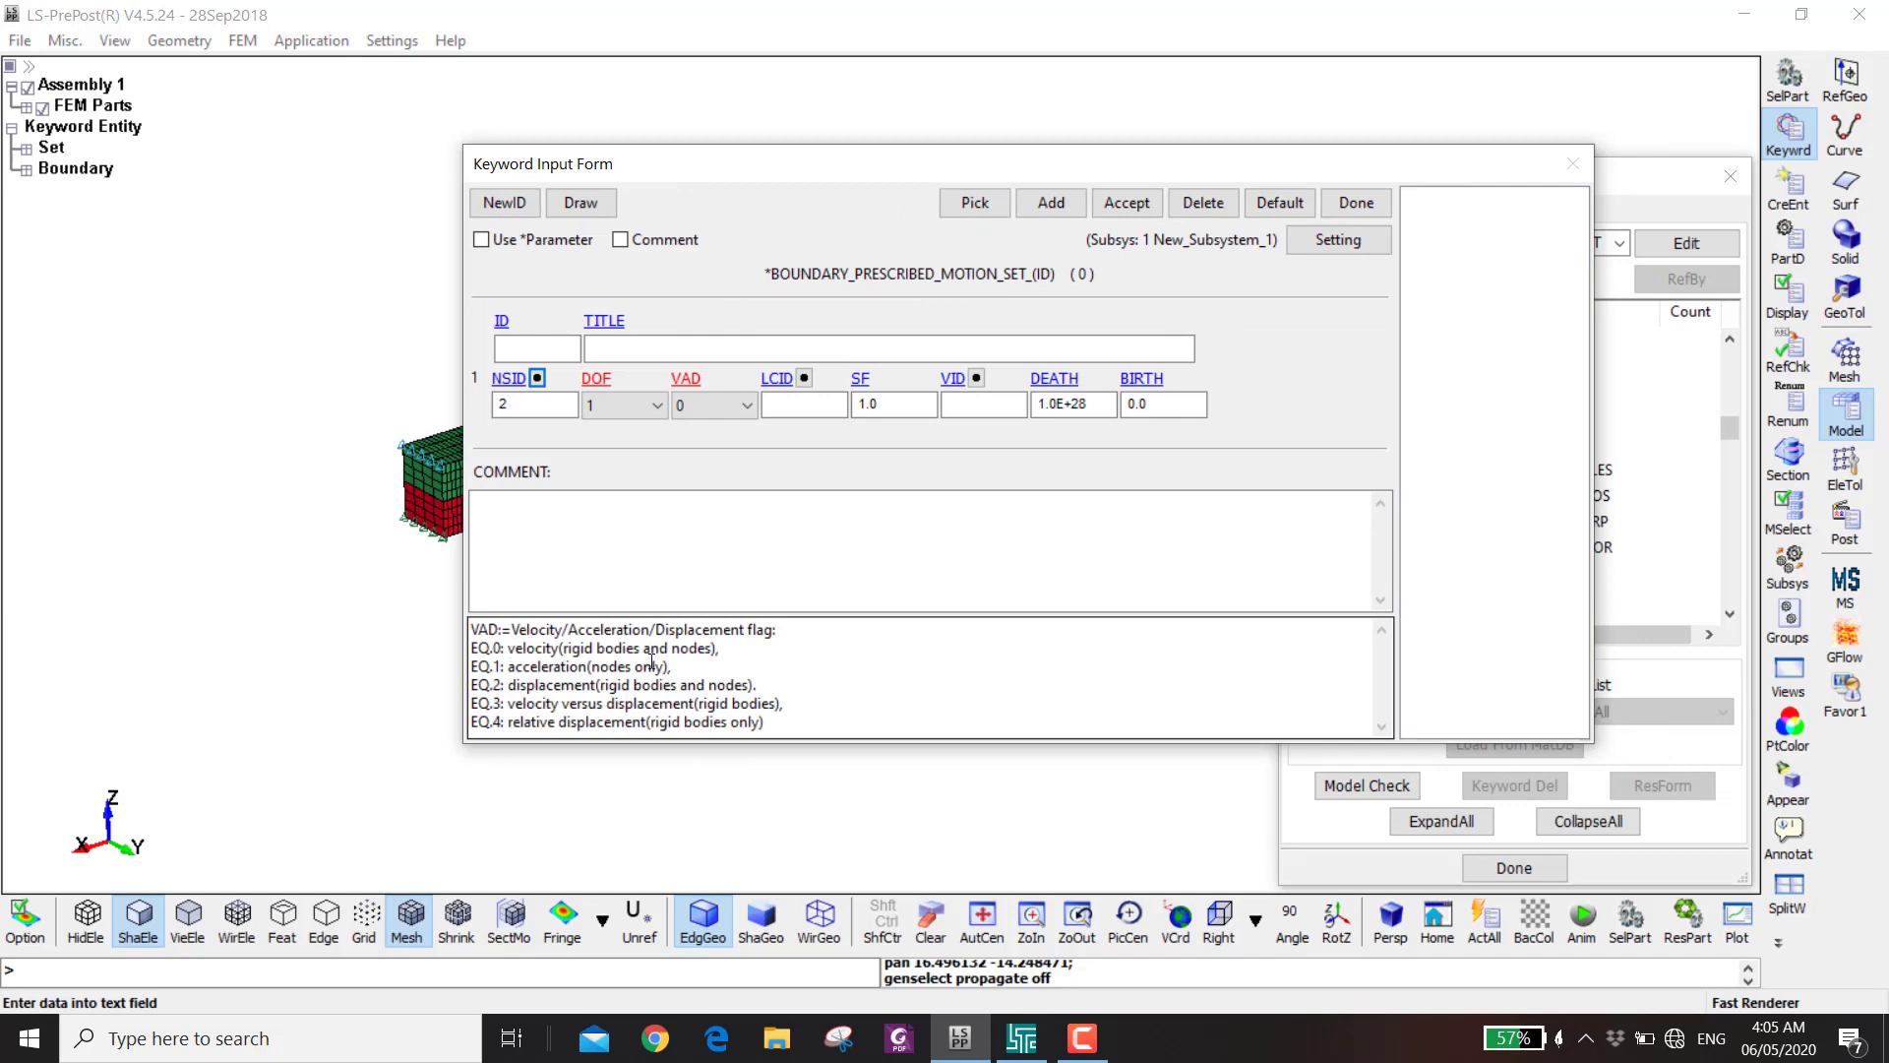
# - Create a new DEFINE_CURVE keyword for the motion's load curve and title it "Velocity"
pyautogui.doubleClick(816, 402)
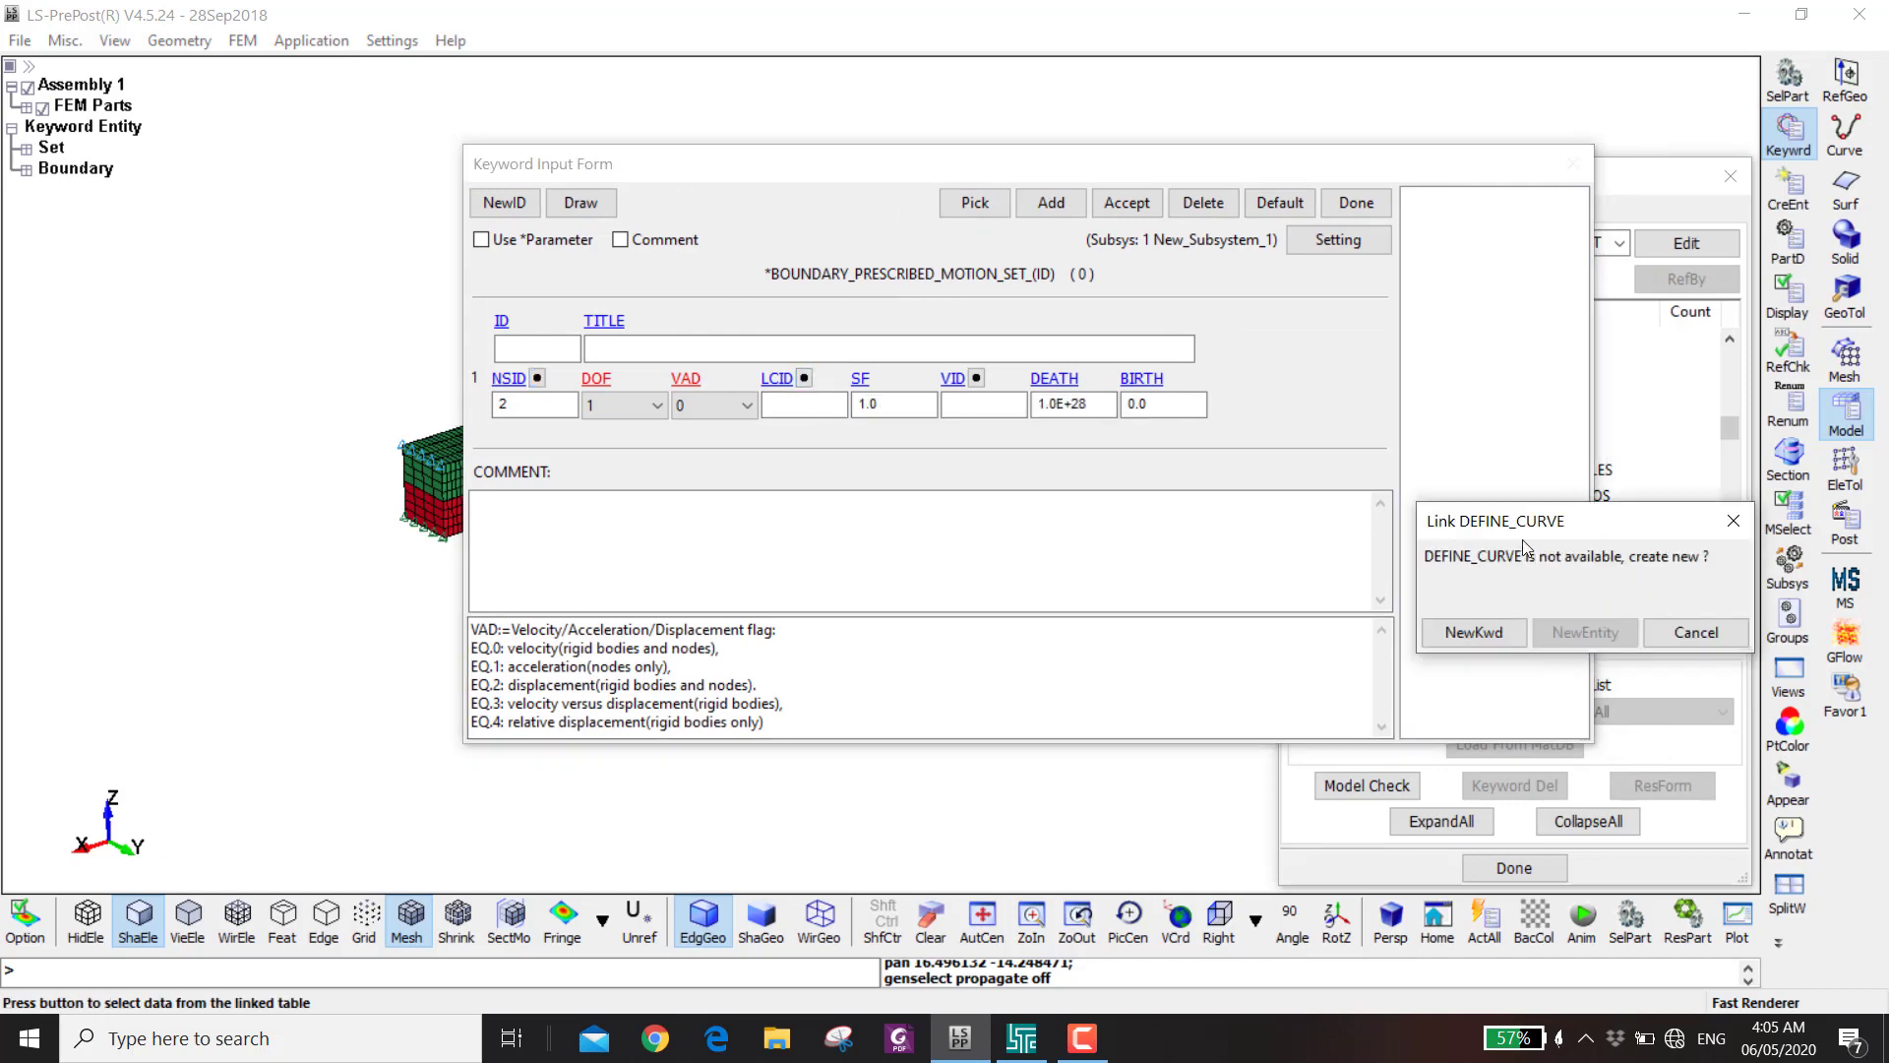
pyautogui.click(1473, 633)
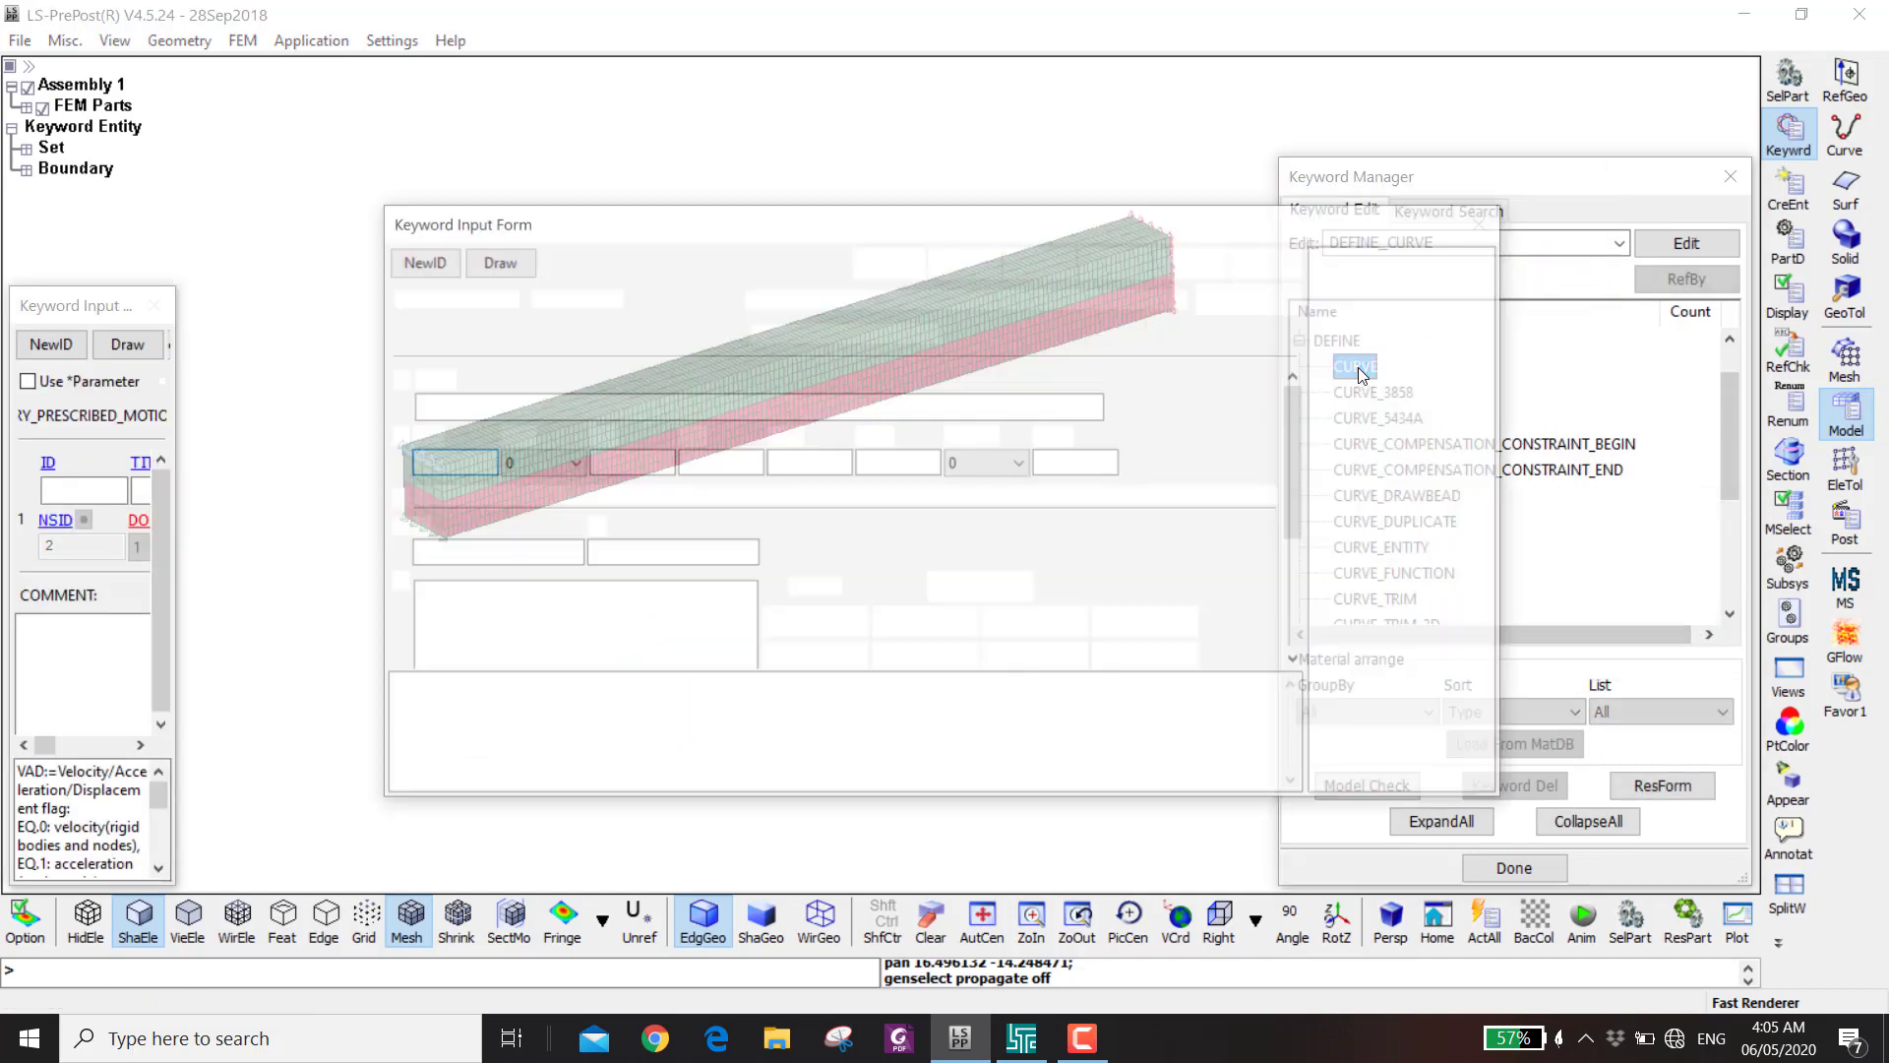
pyautogui.click(460, 398)
pyautogui.write('V')
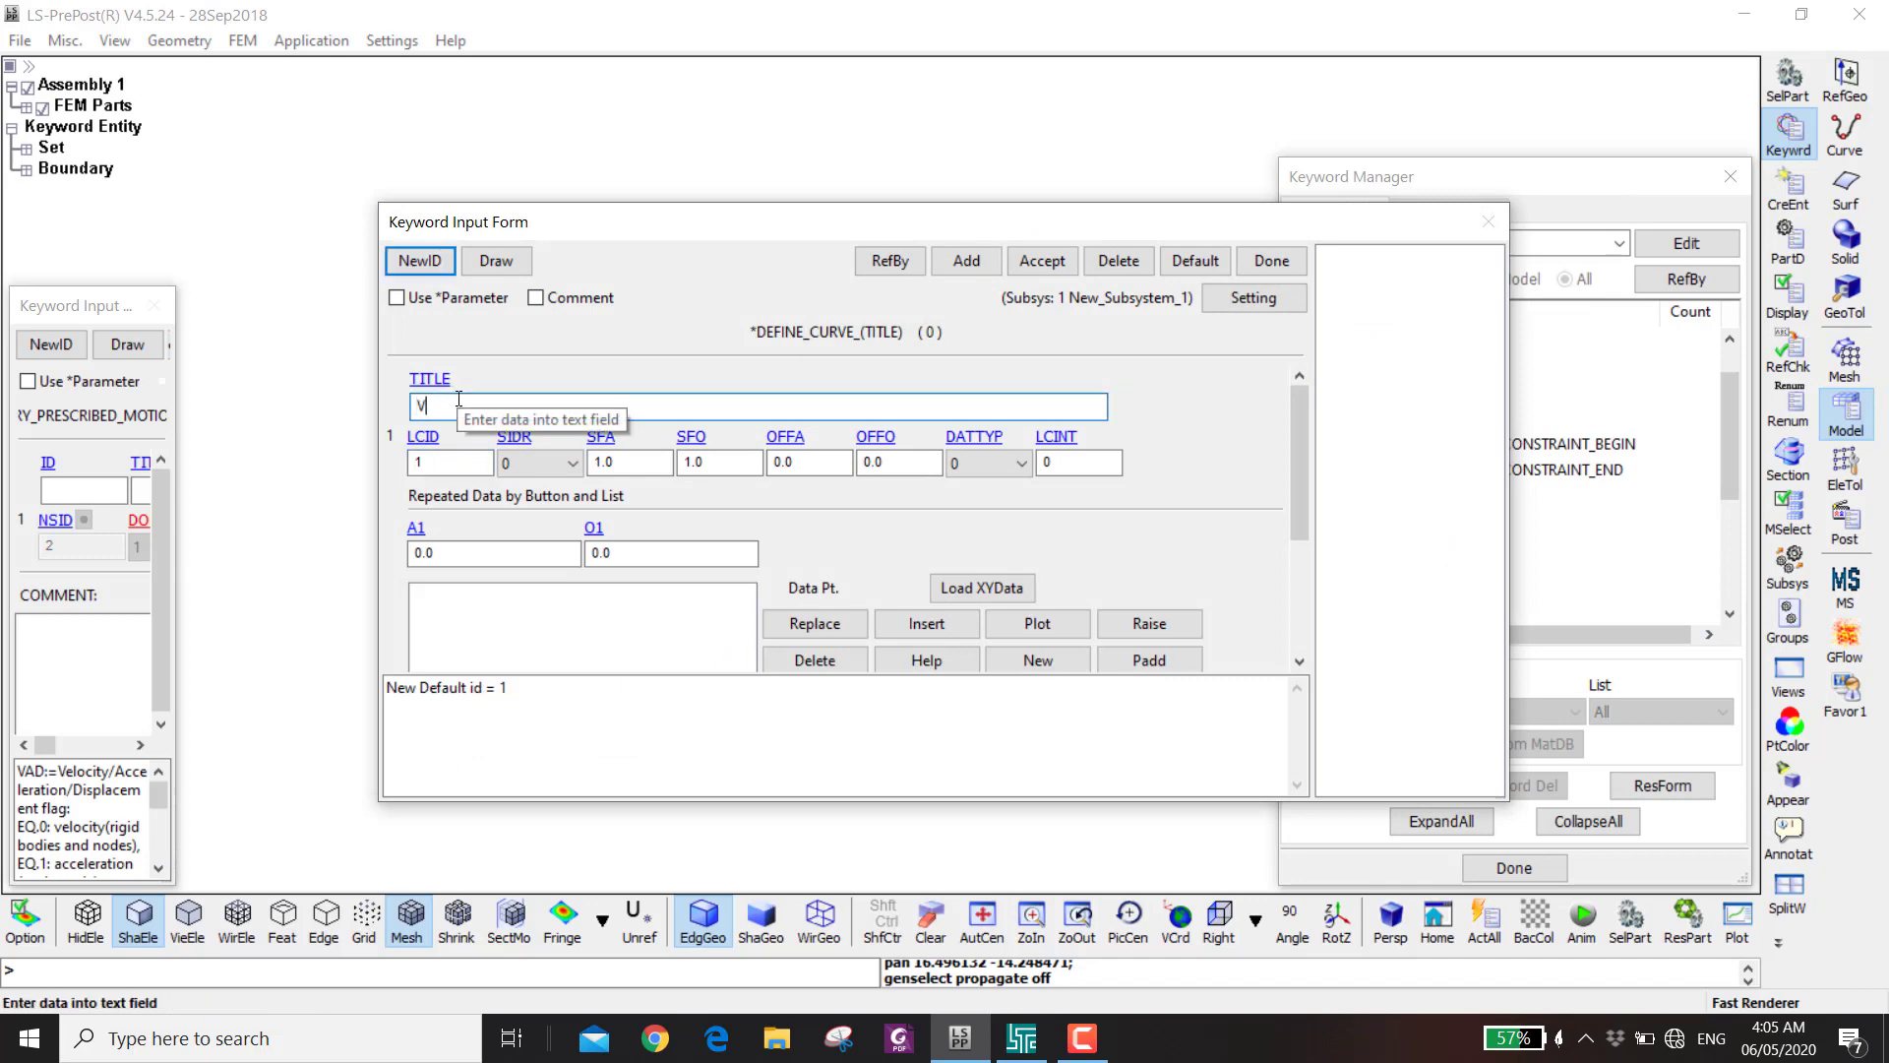
pyautogui.write('elocity')
# - Add the points (0, 1) and (10, 1) to the Velocity curve and accept it as the motion's load curve
pyautogui.click(476, 554)
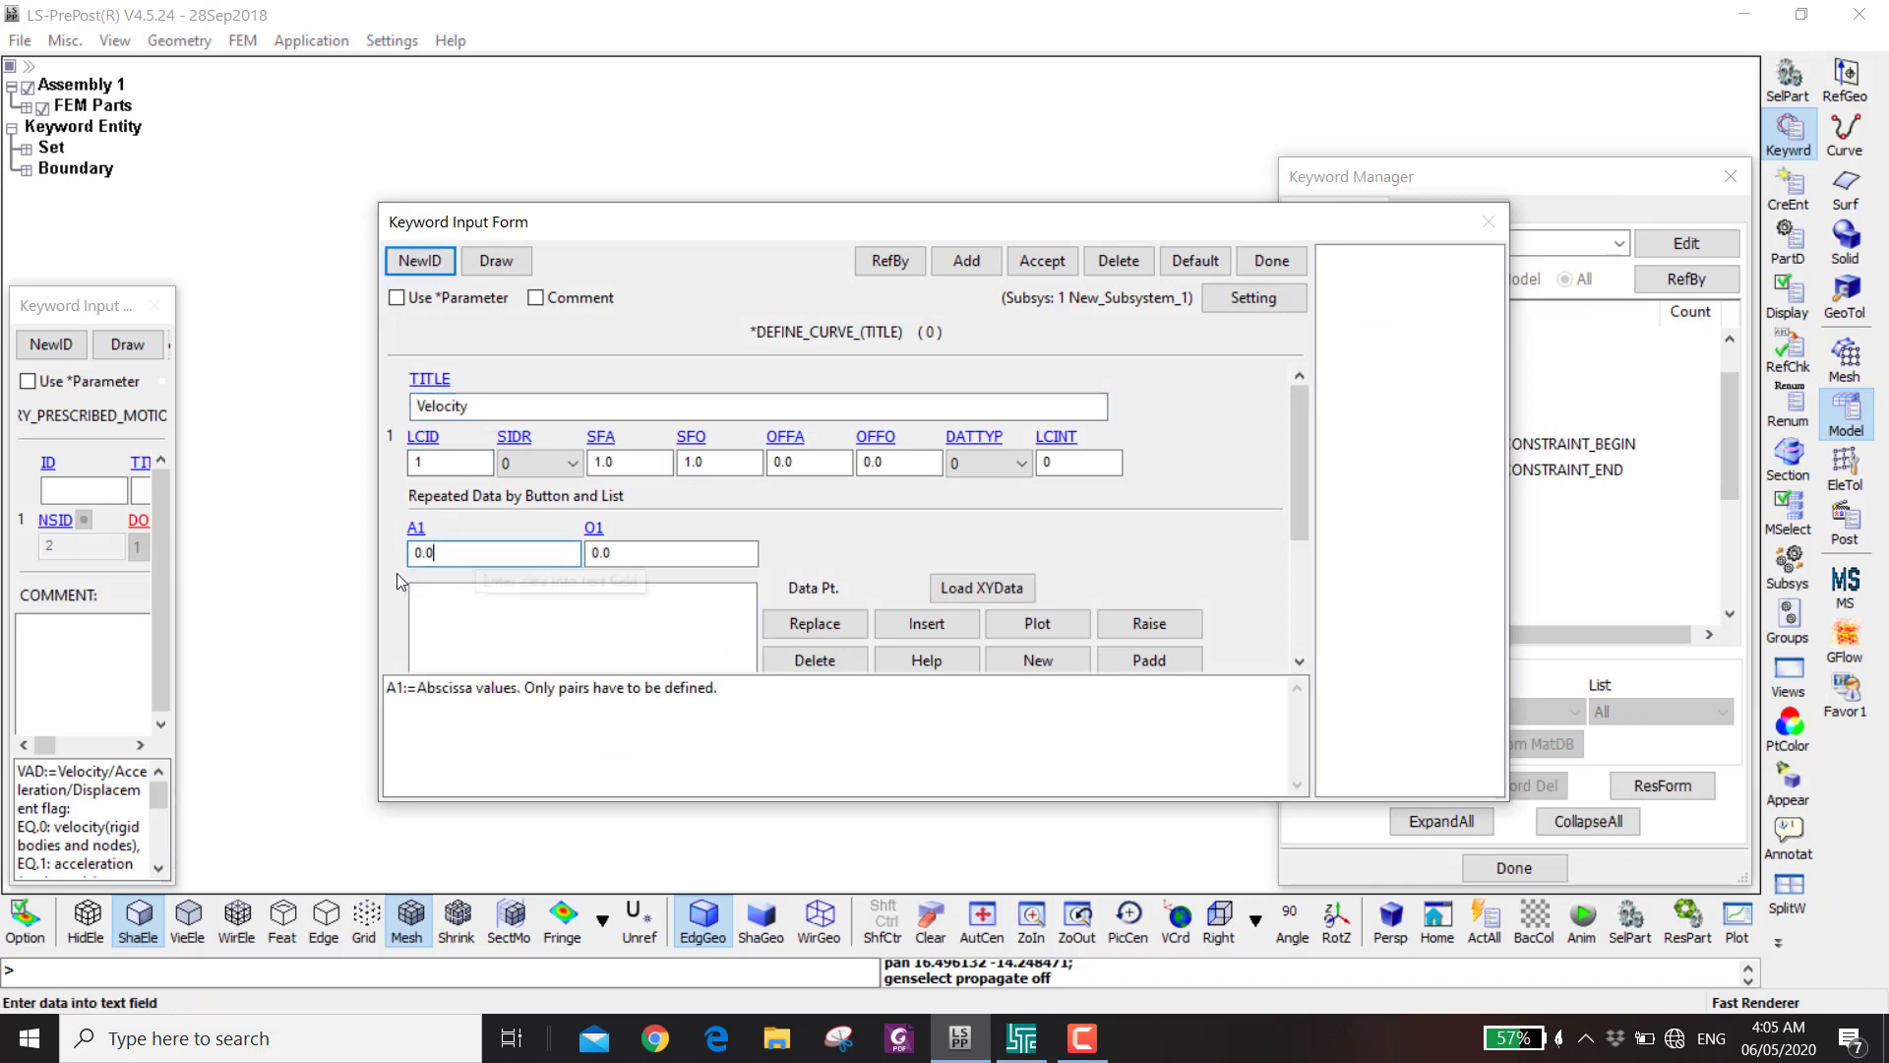
pyautogui.press('Tab')
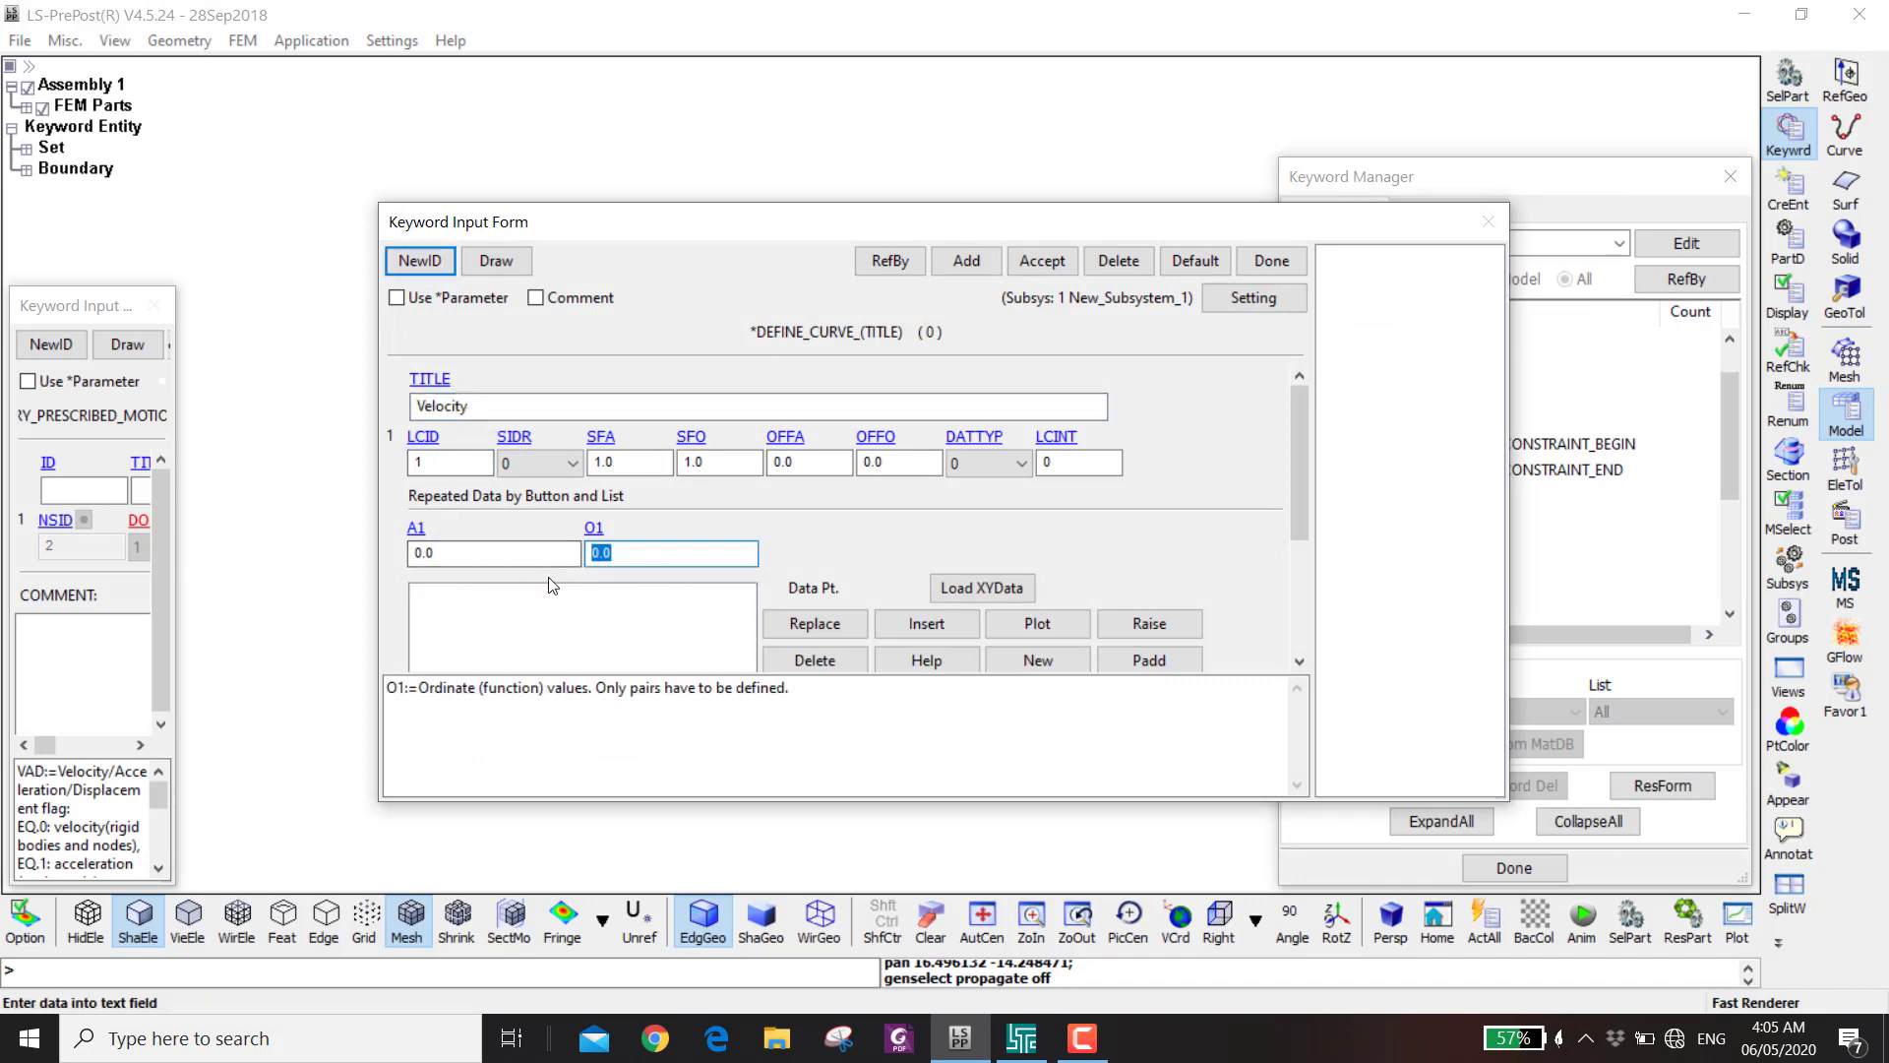
pyautogui.write('1')
pyautogui.press('Return')
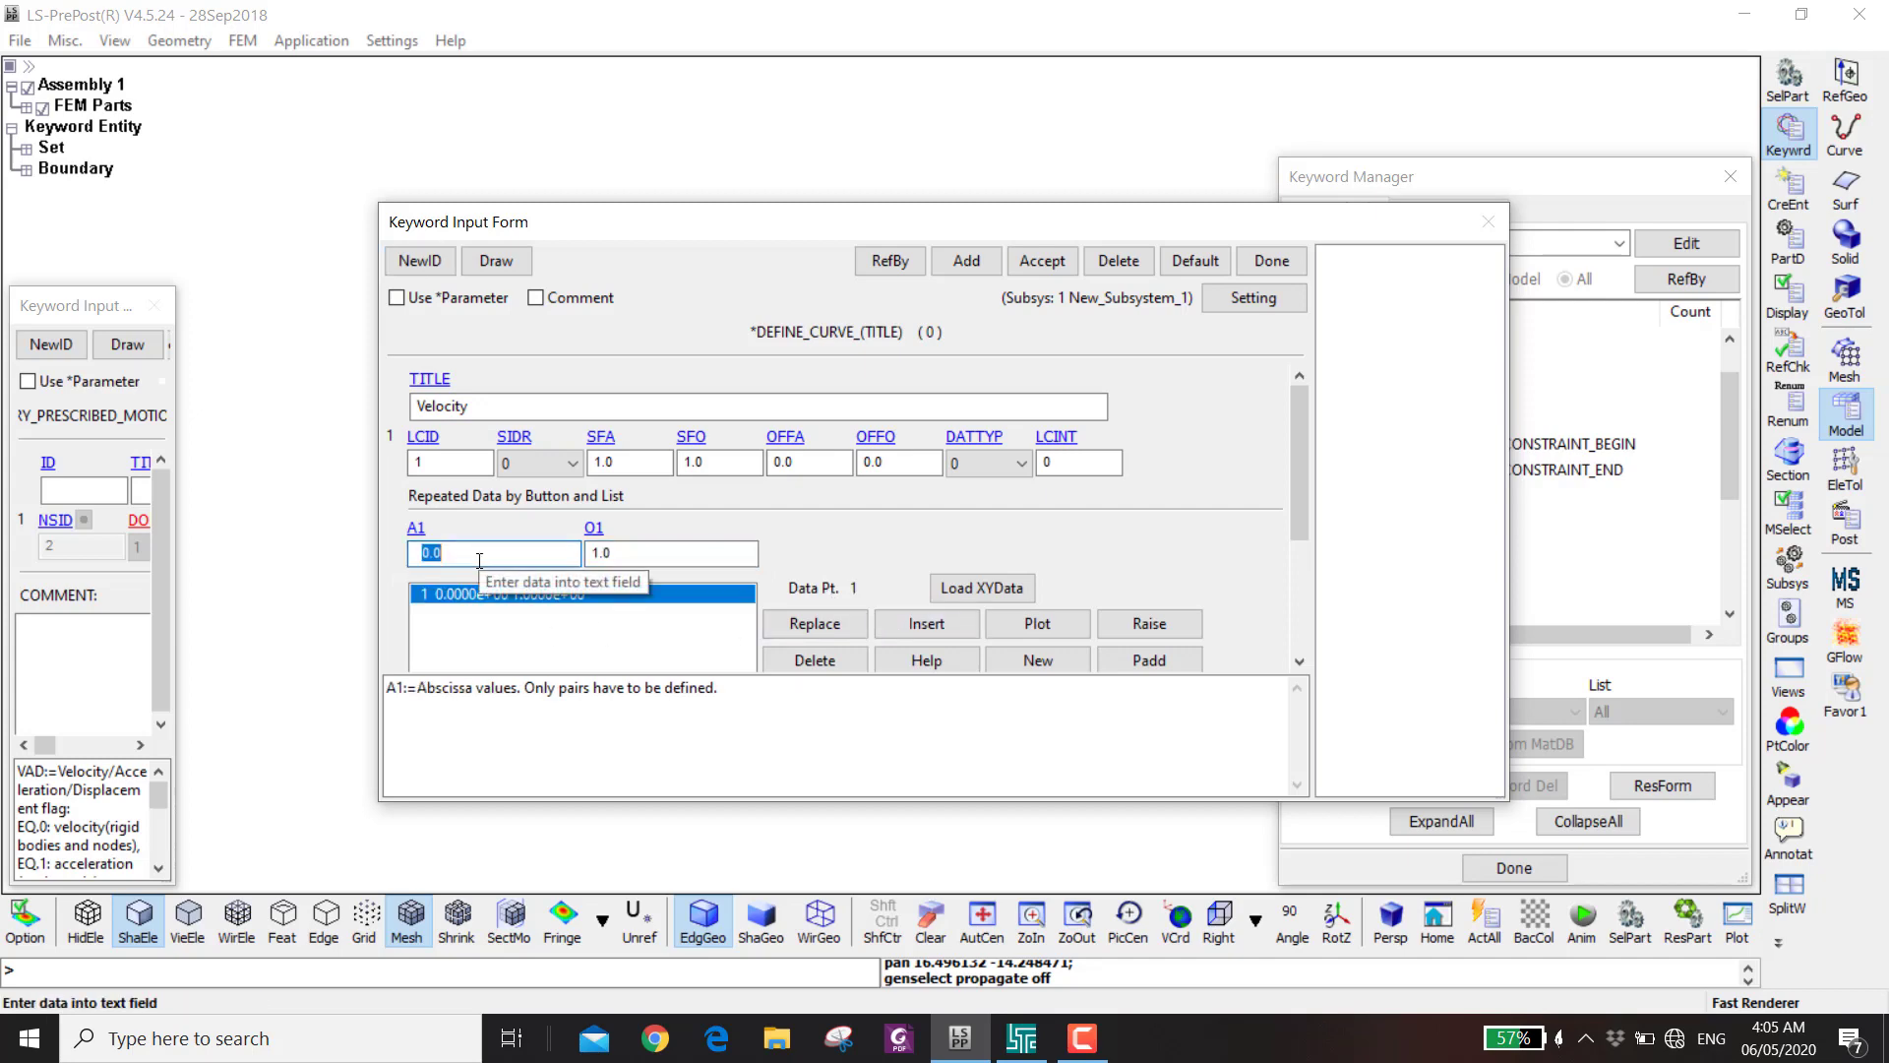
pyautogui.write('10')
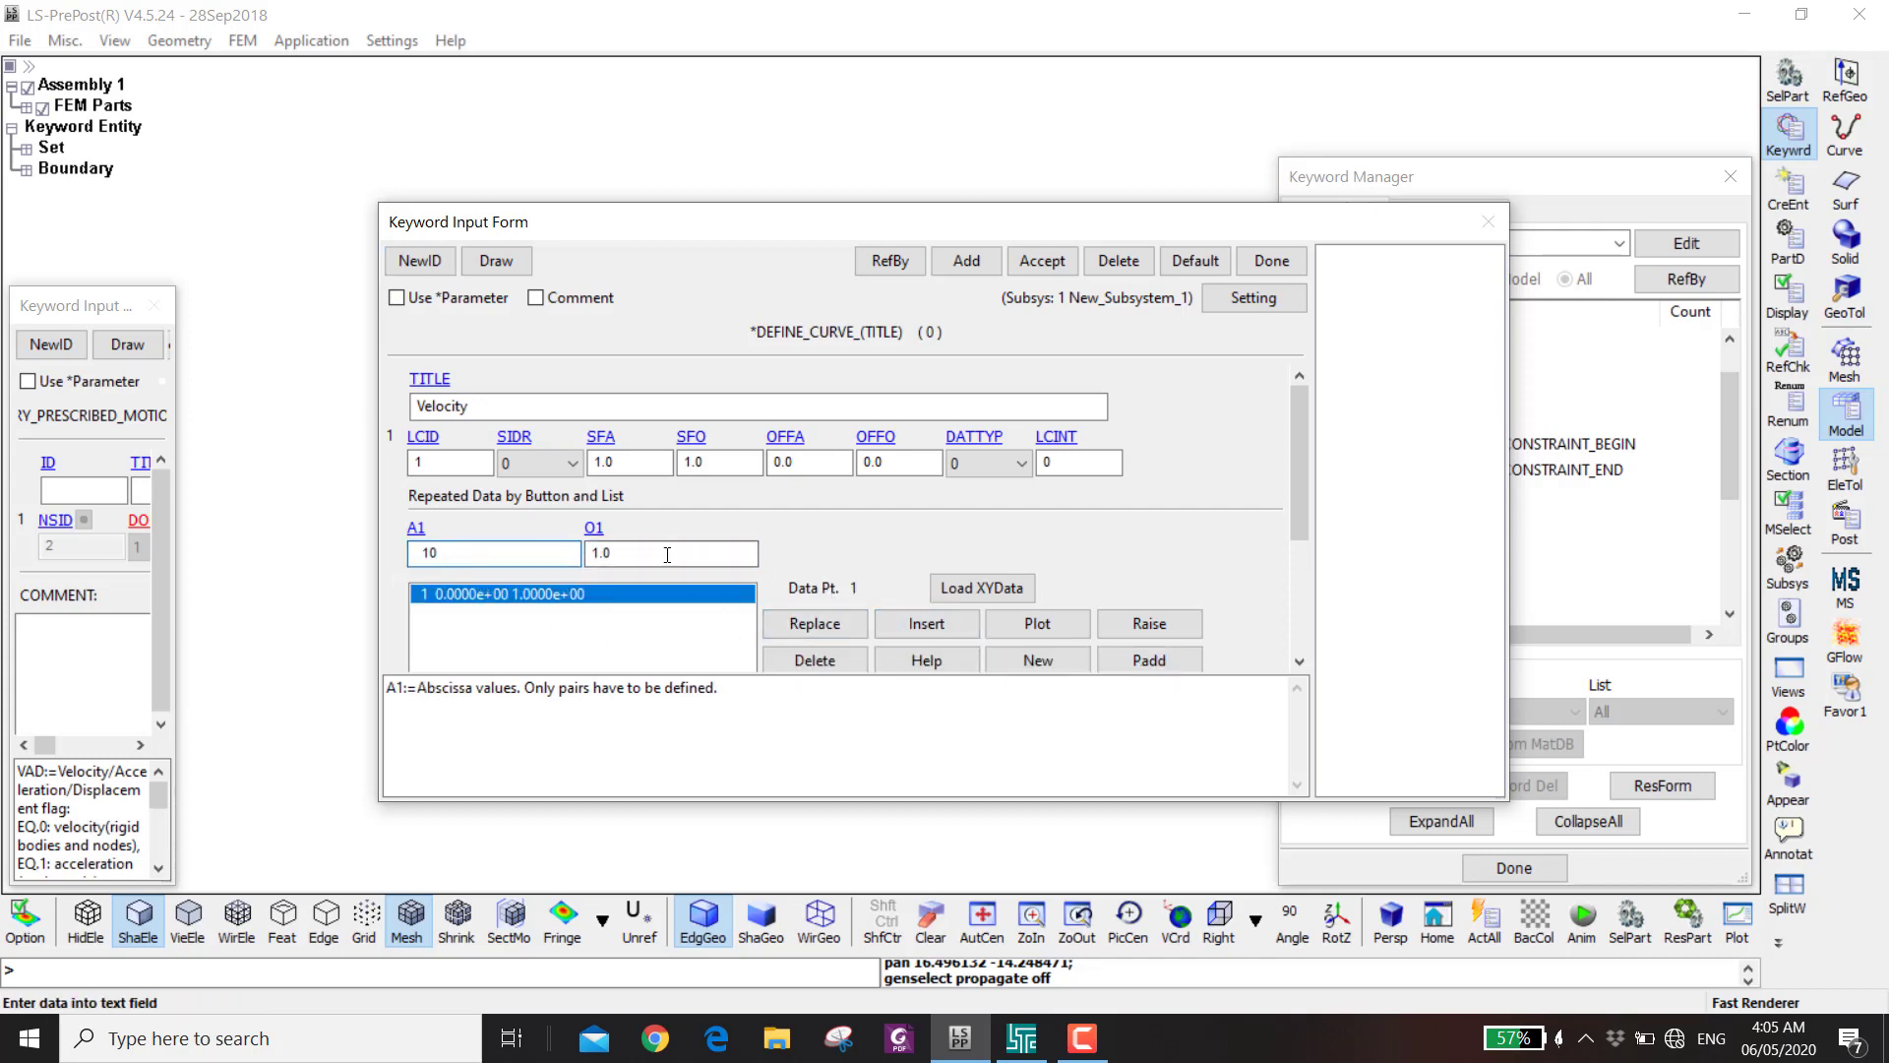
pyautogui.click(925, 626)
pyautogui.click(1043, 261)
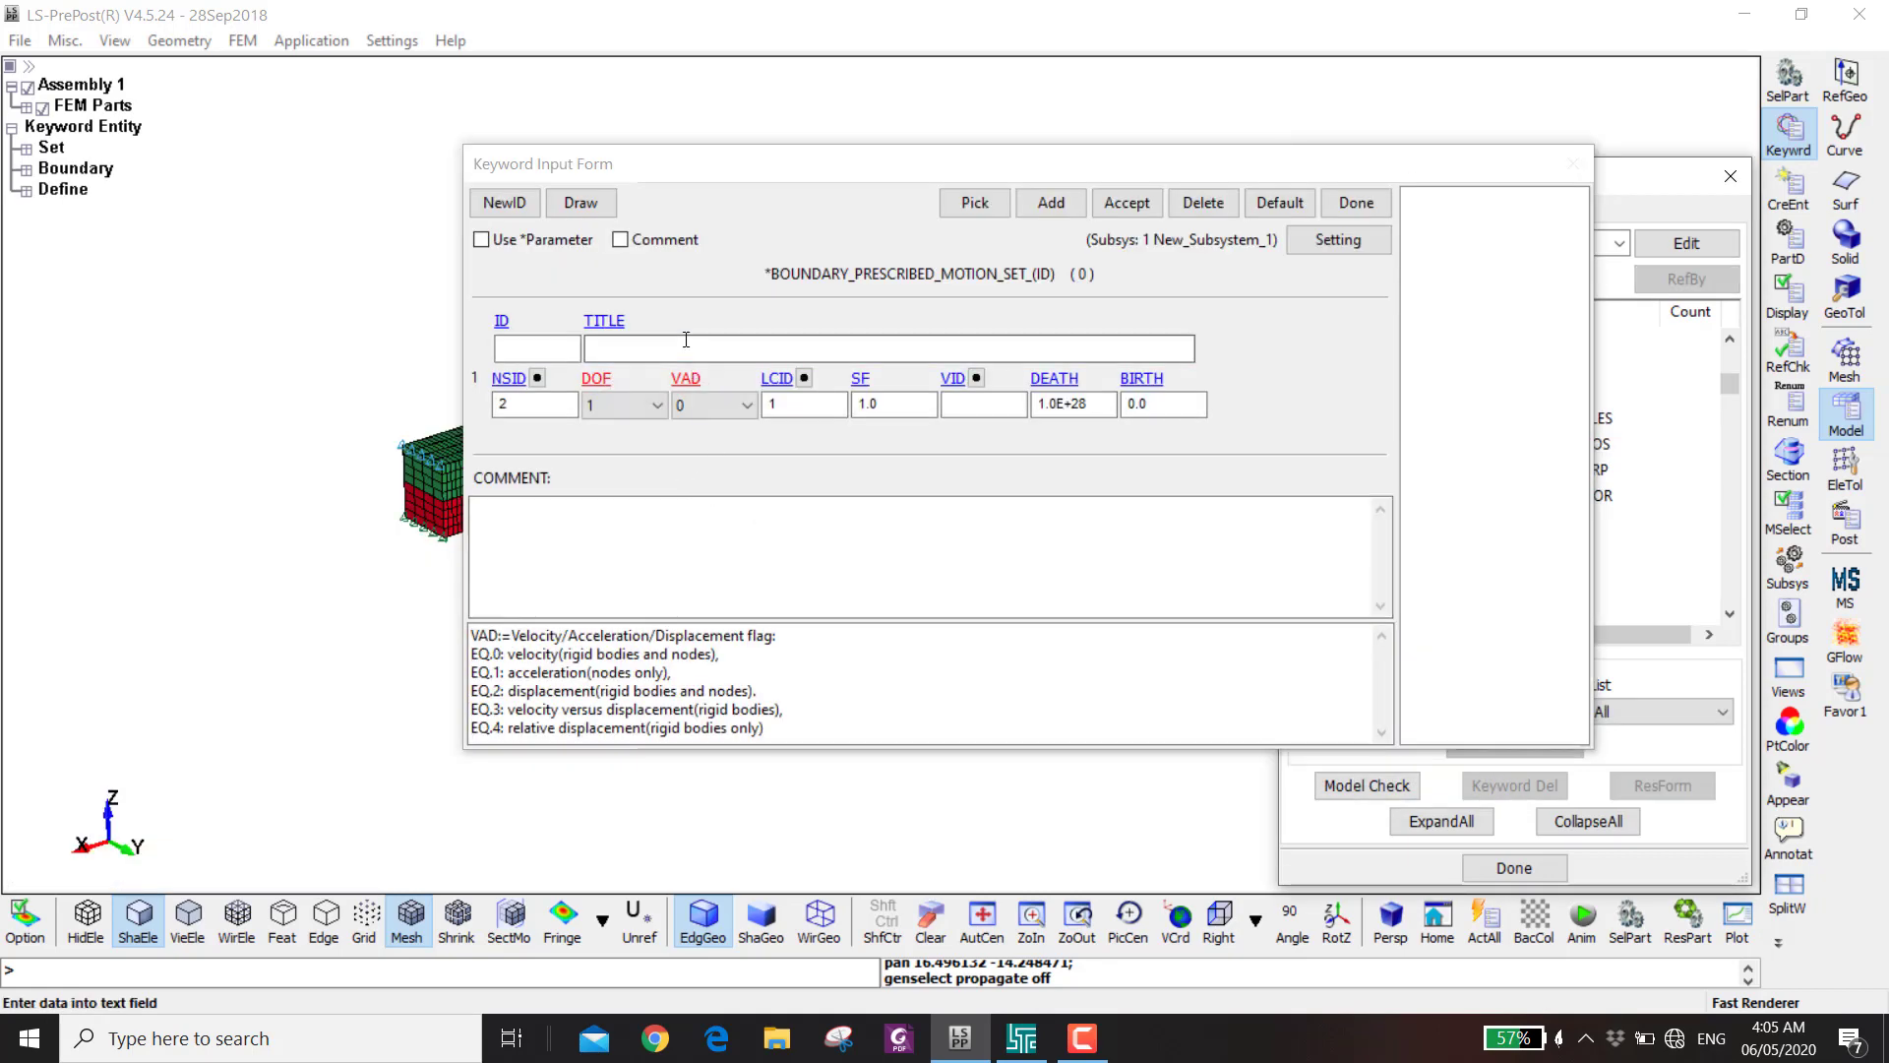
# - Title the prescribed motion for node set 2 "Upper Edge Moving" and accept it
pyautogui.click(686, 348)
pyautogui.write('Upper Edge Moving')
pyautogui.press('Return')
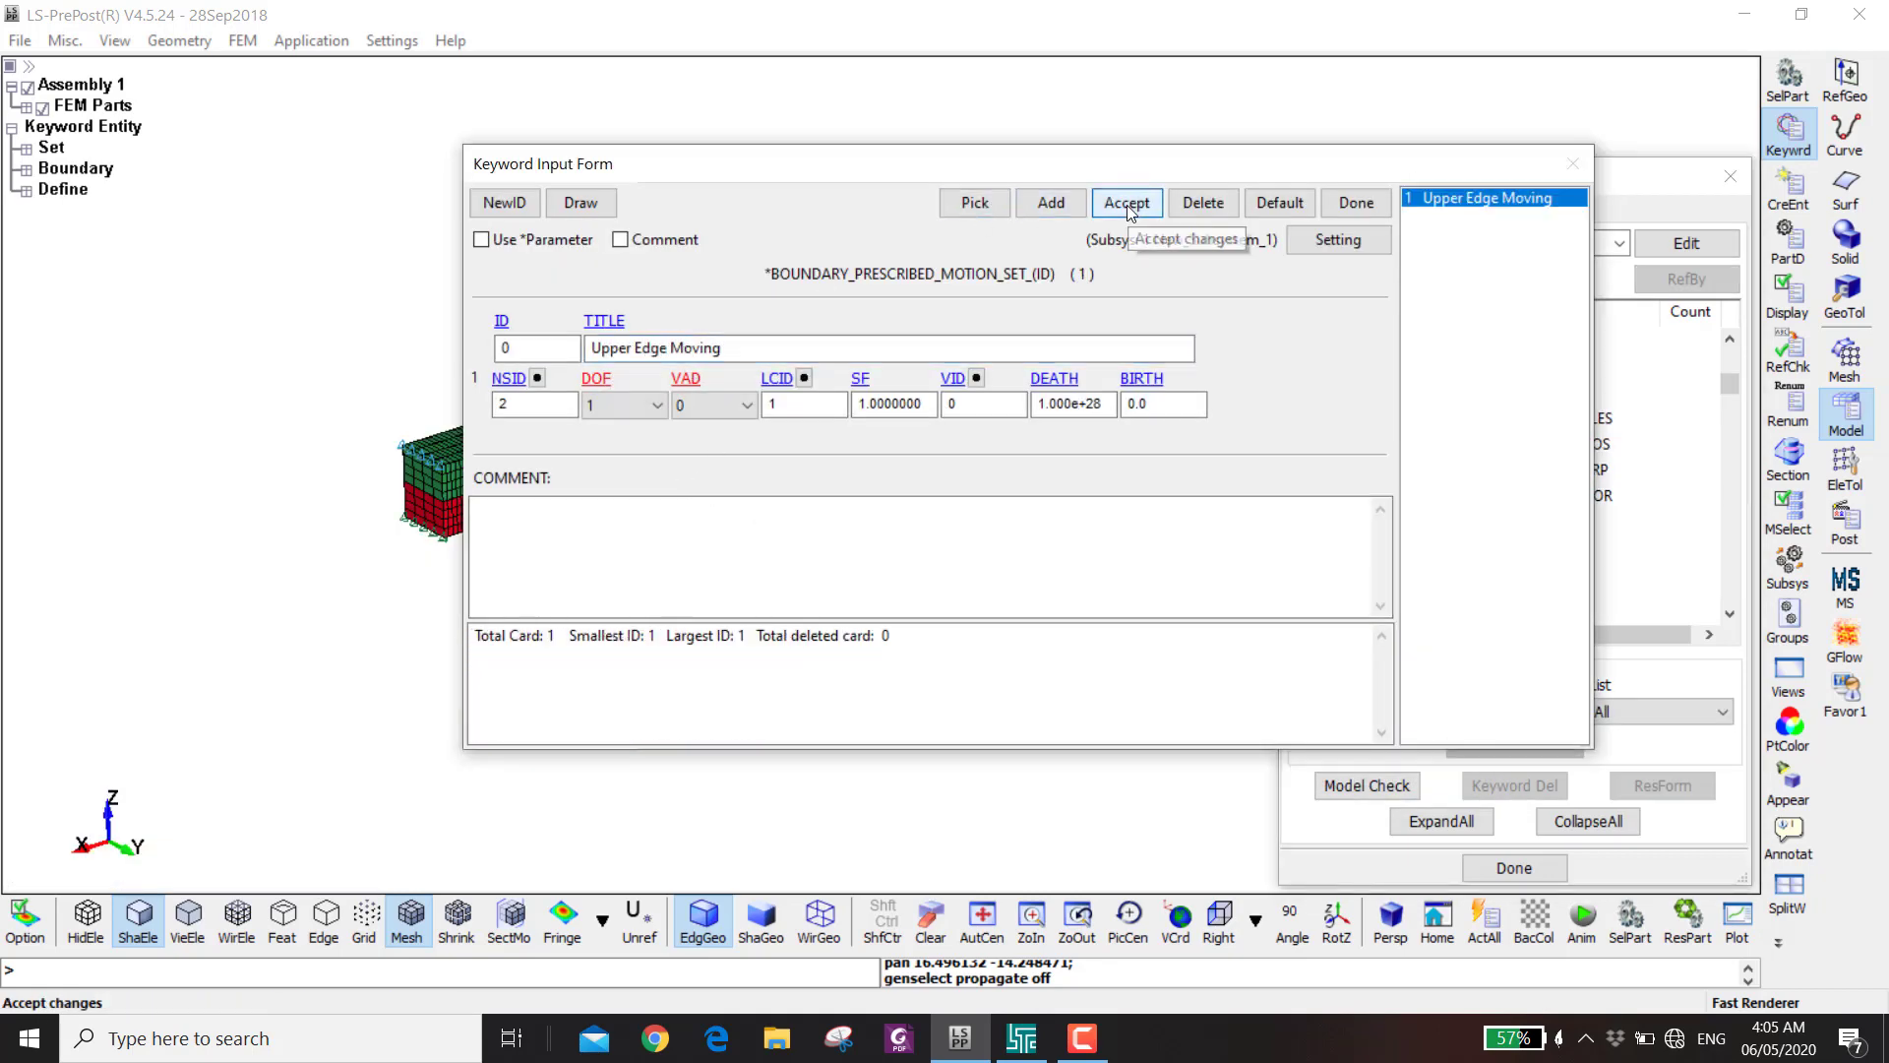
# - Start a second prescribed motion titled "Lower Edge Moving" and link it to node set 3, Lower End
pyautogui.moveTo(632, 348); pyautogui.dragTo(460, 348)
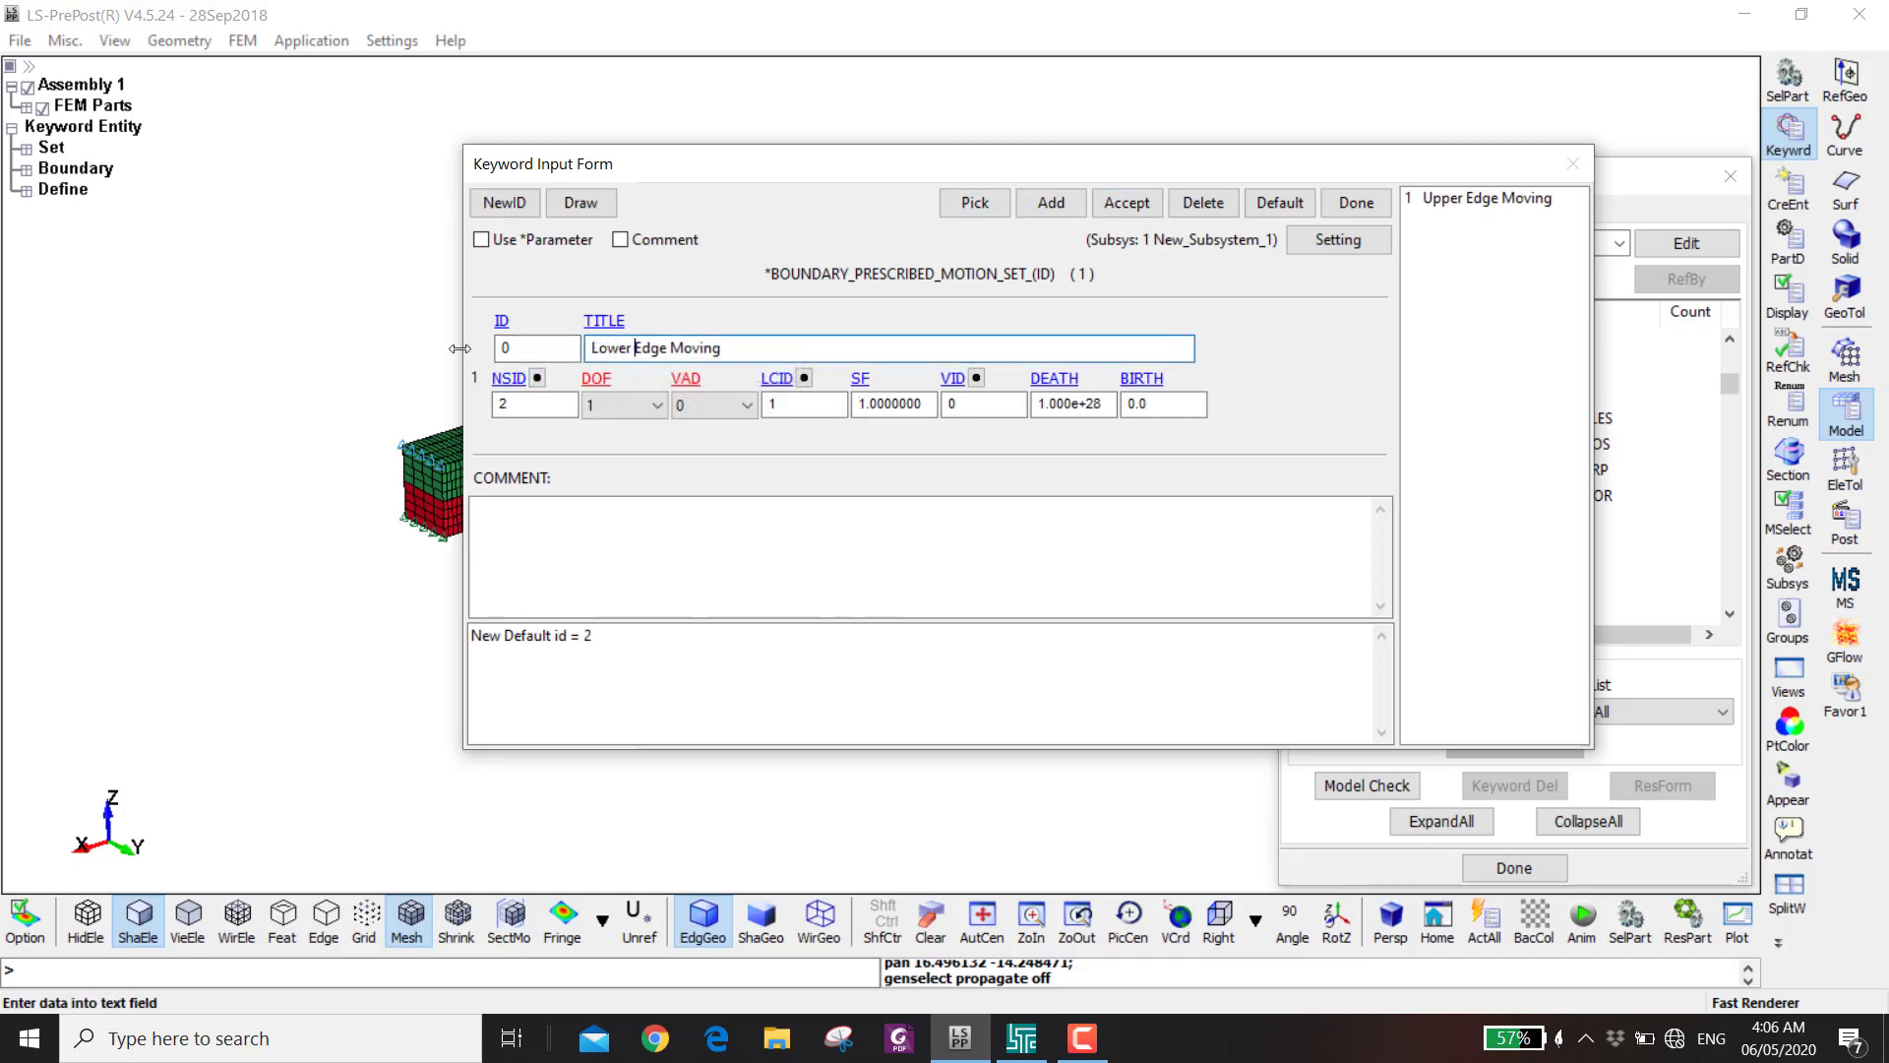
pyautogui.click(508, 378)
pyautogui.doubleClick(1456, 624)
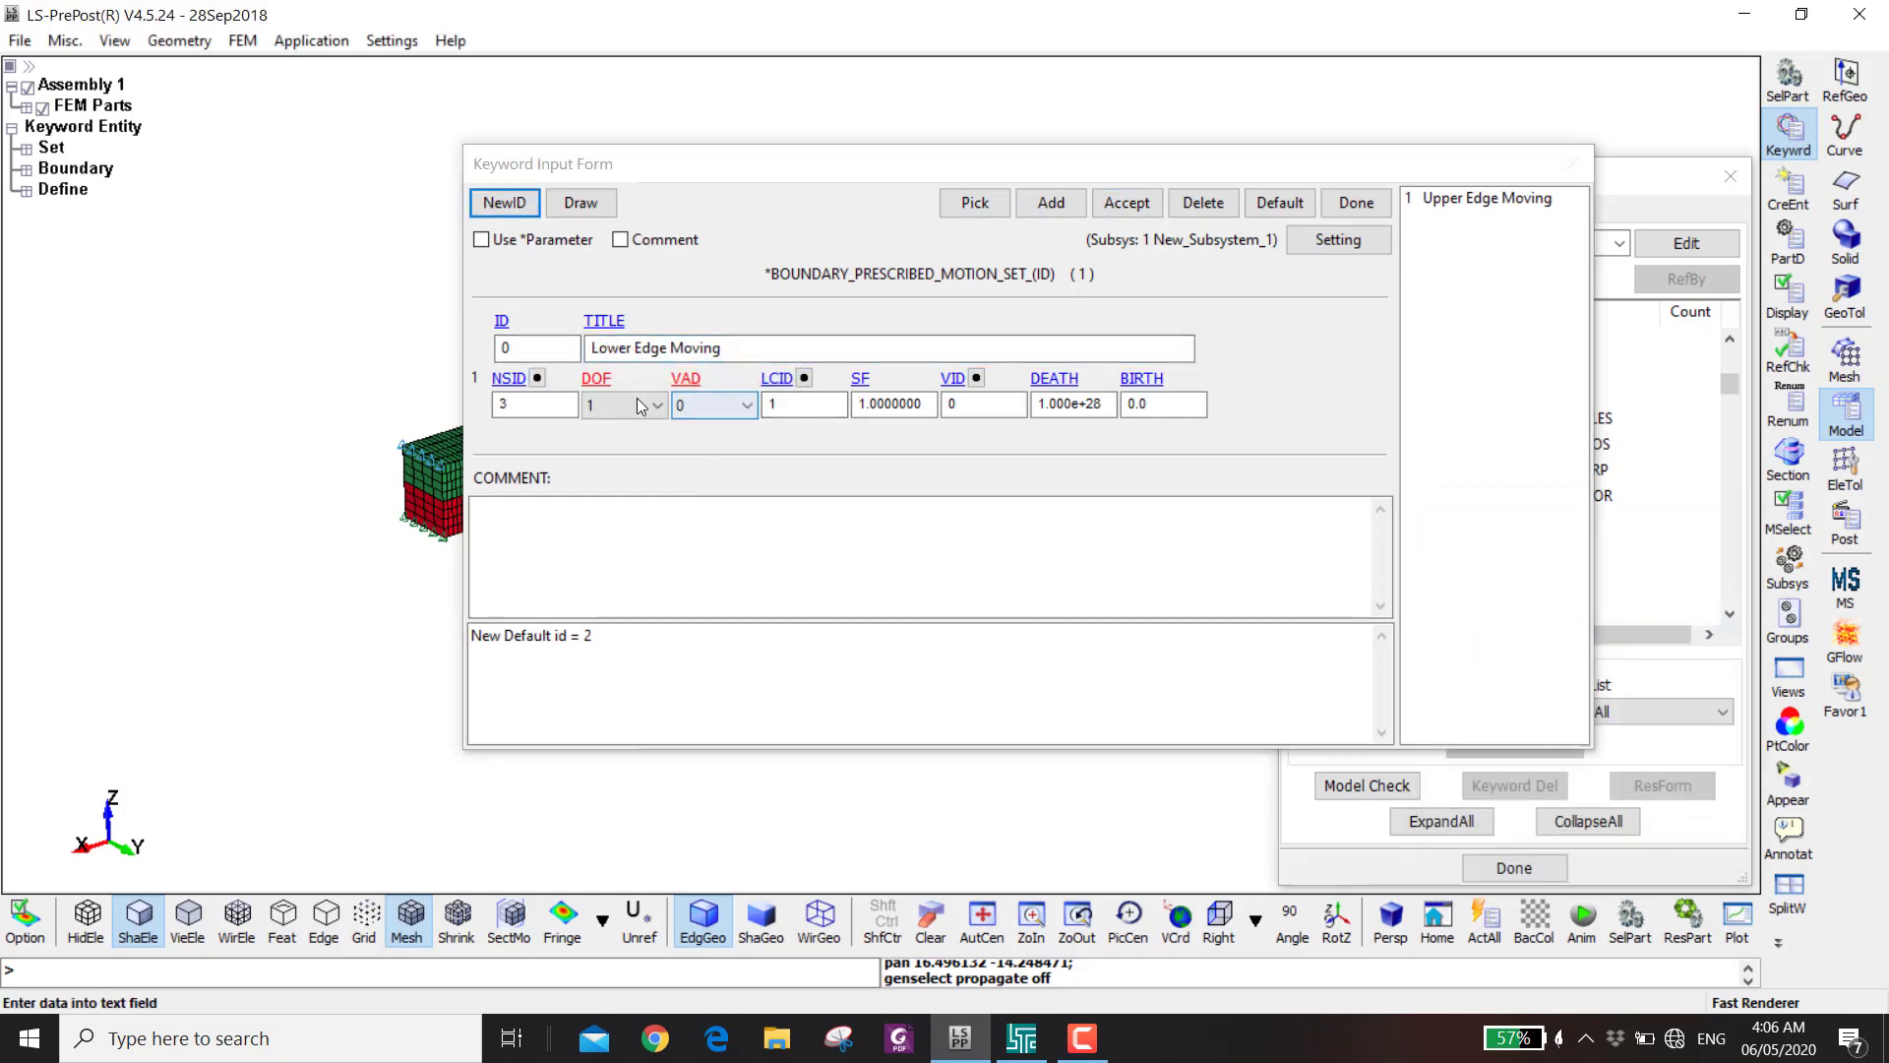
# - Set the Lower Edge Moving scale factor to -1 and its DOF to 3, then accept the entry
pyautogui.click(858, 403)
pyautogui.write('-')
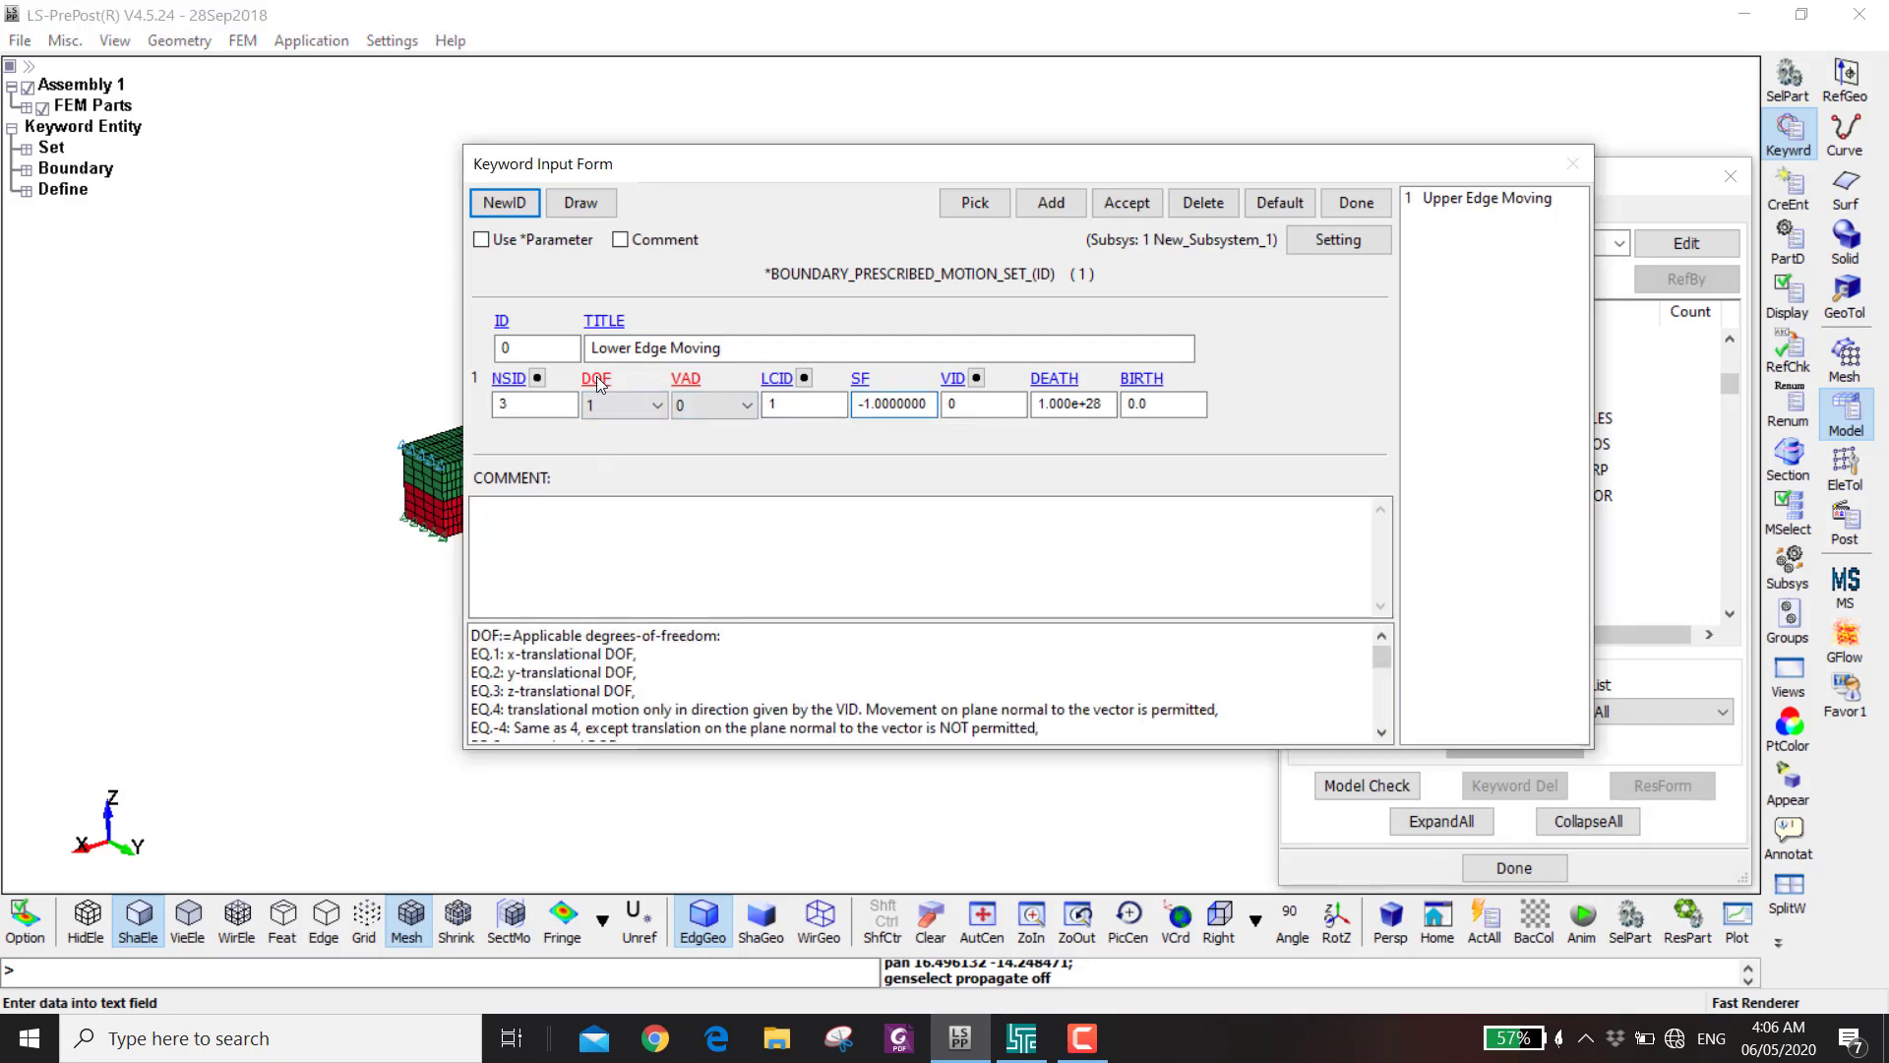
pyautogui.click(624, 404)
pyautogui.click(615, 488)
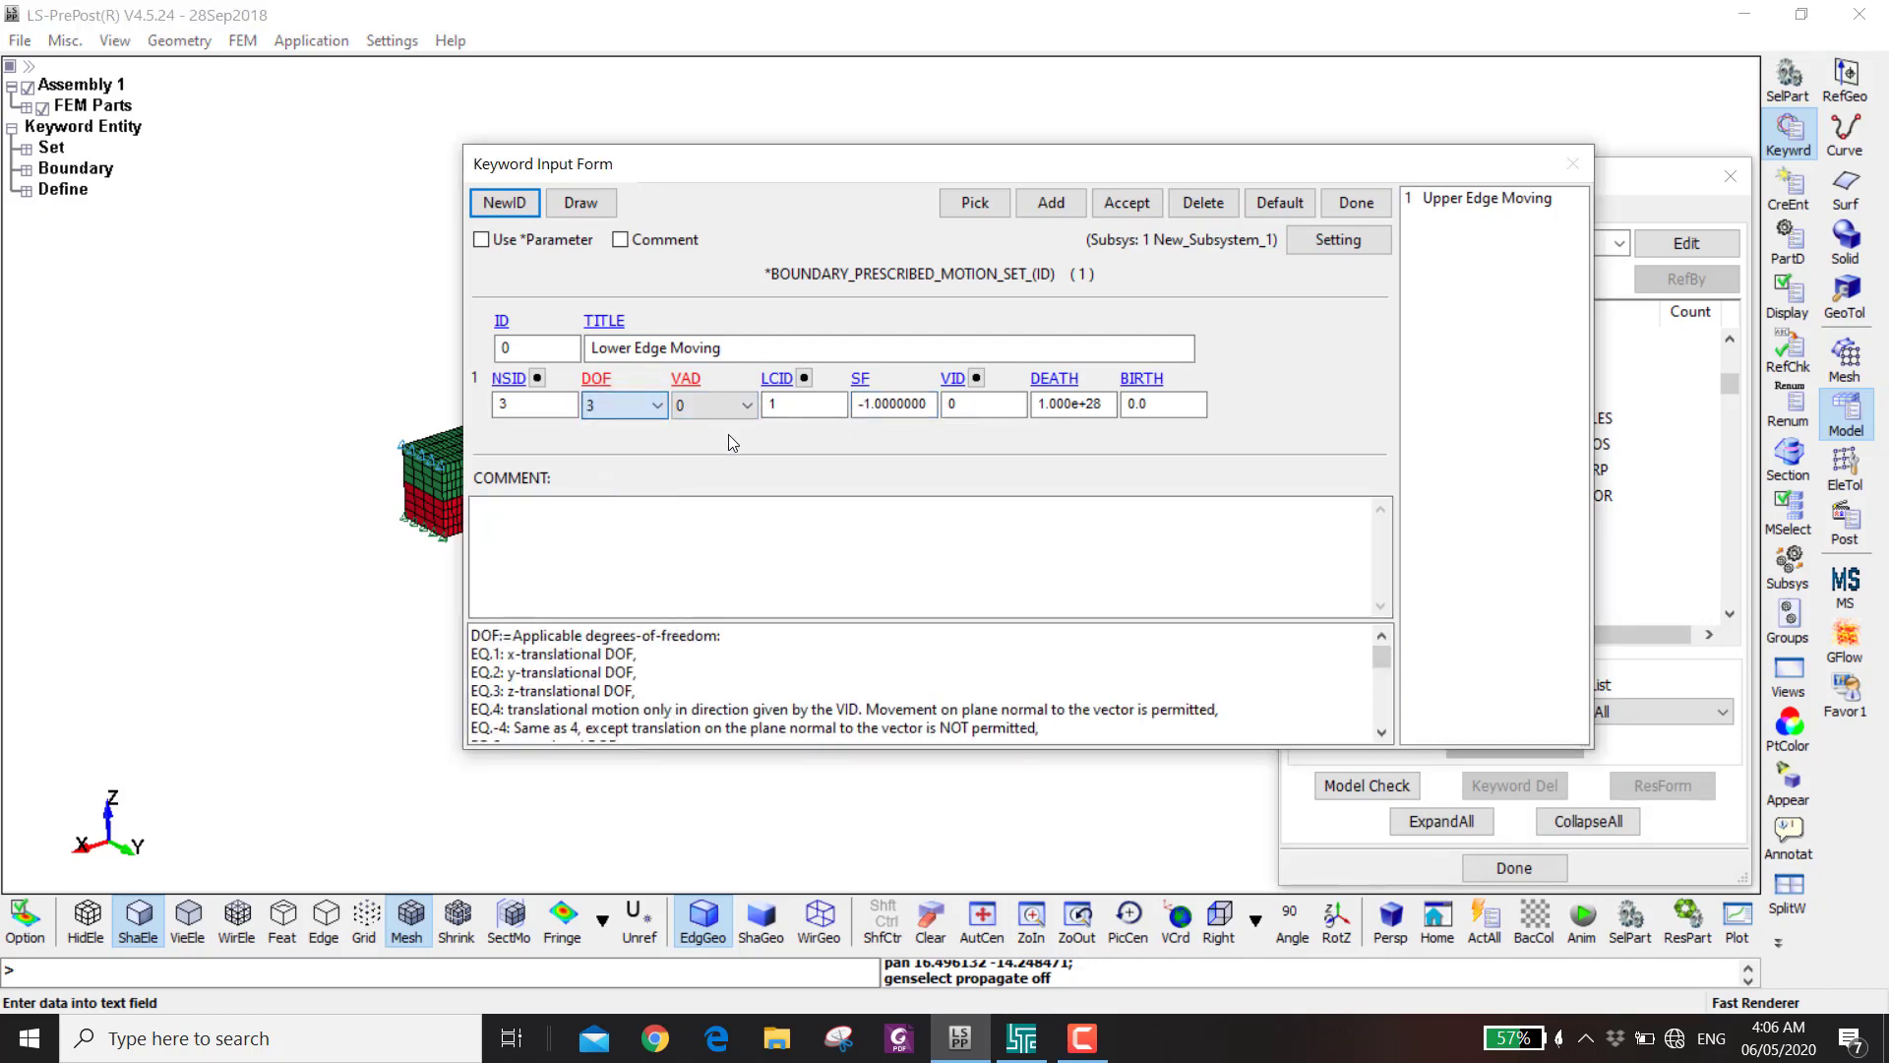
pyautogui.click(1141, 204)
# - Change the degree of freedom of the Upper Edge Moving entry, accept the change and close the prescribed motion form
pyautogui.click(1486, 198)
pyautogui.click(624, 404)
pyautogui.click(618, 466)
pyautogui.click(1148, 203)
pyautogui.click(1356, 203)
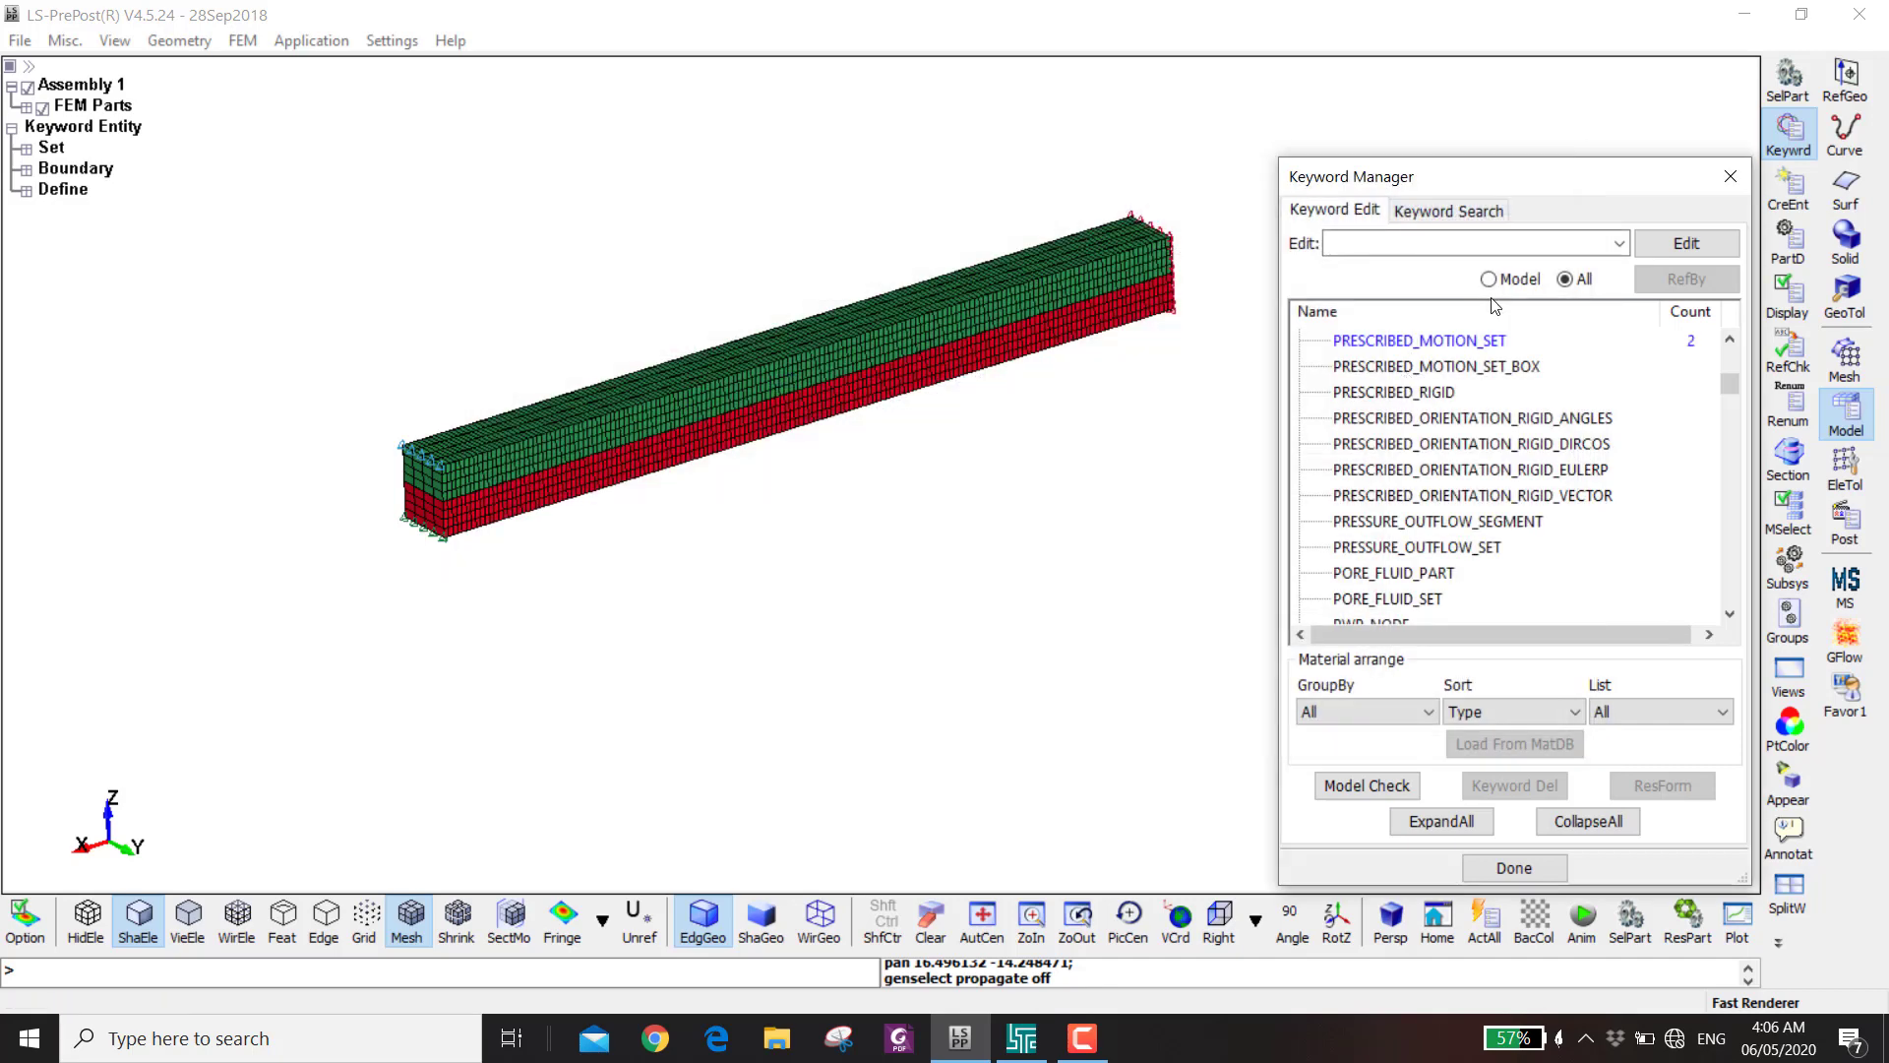
# - Collapse the keyword list and open SECTION_SOLID for input
pyautogui.click(1438, 821)
pyautogui.click(1586, 821)
pyautogui.scroll(5, 1360, 440)
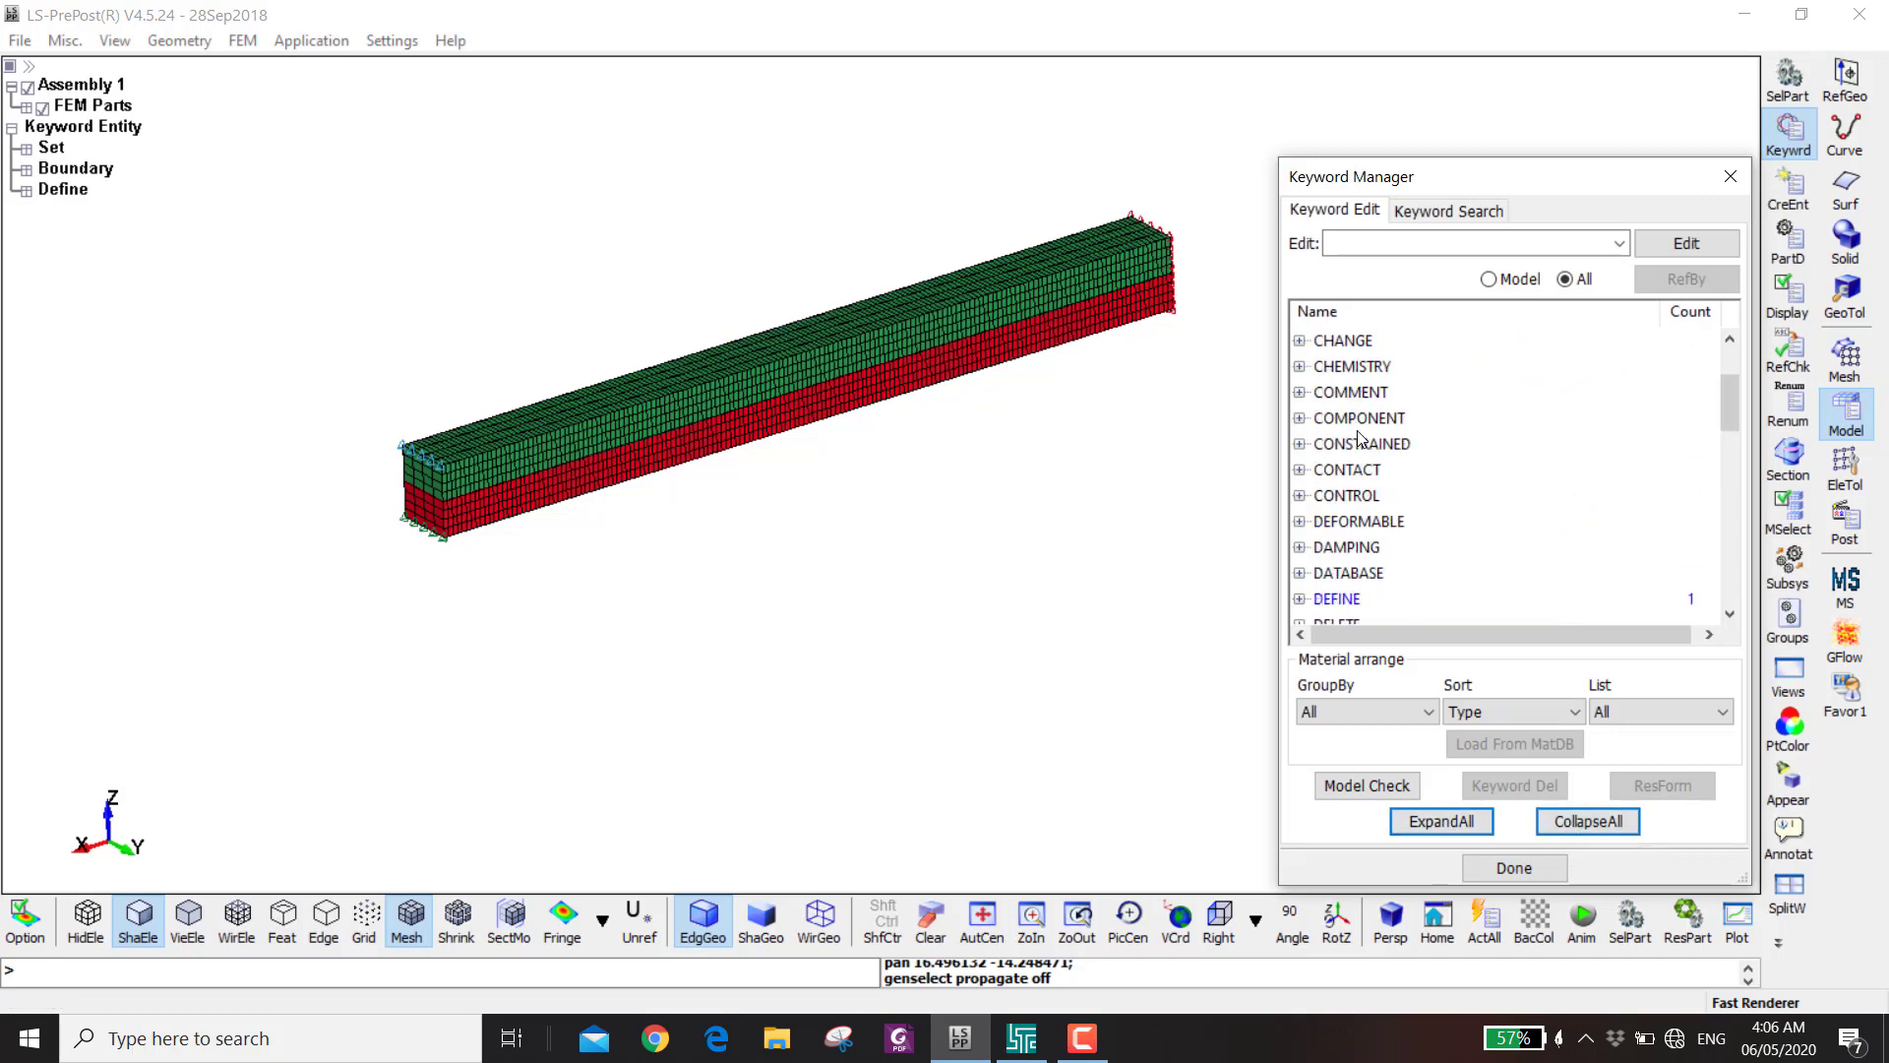
pyautogui.click(1371, 375)
pyautogui.scroll(-10, 1378, 423)
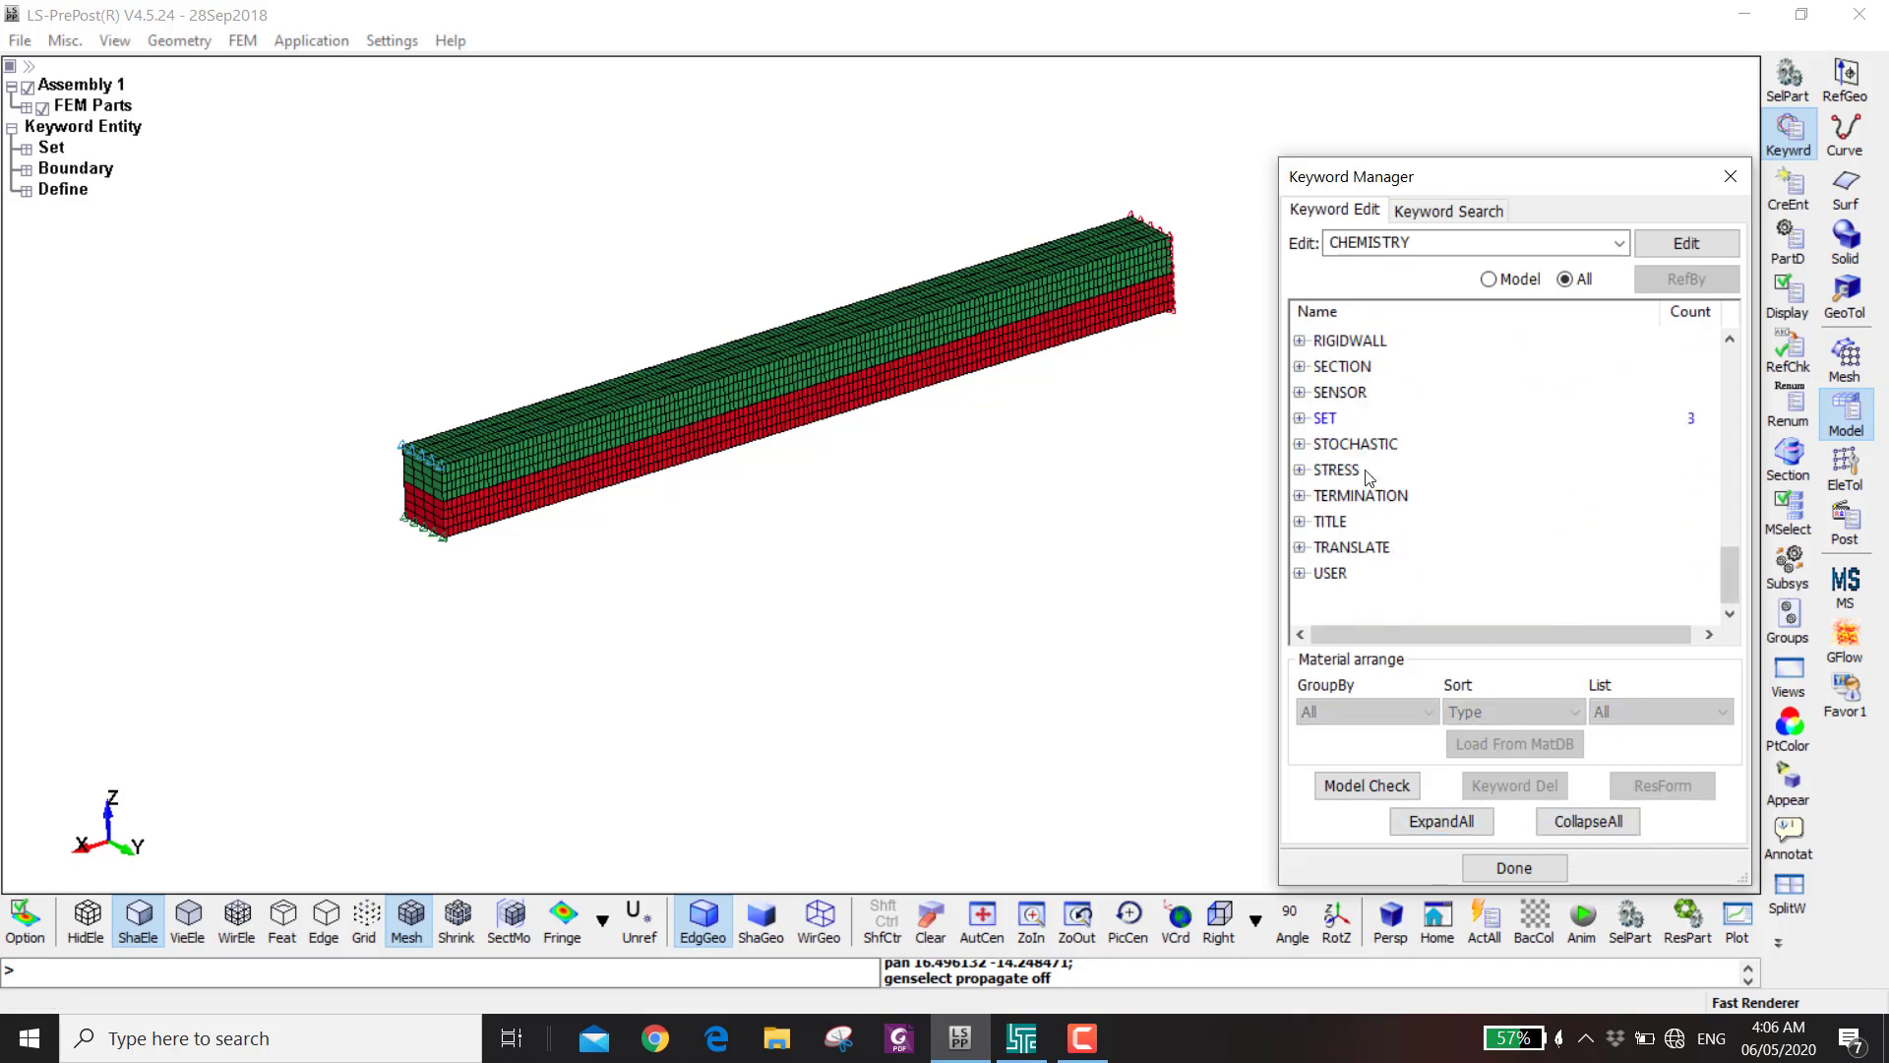
pyautogui.doubleClick(1340, 366)
pyautogui.scroll(-2, 1357, 462)
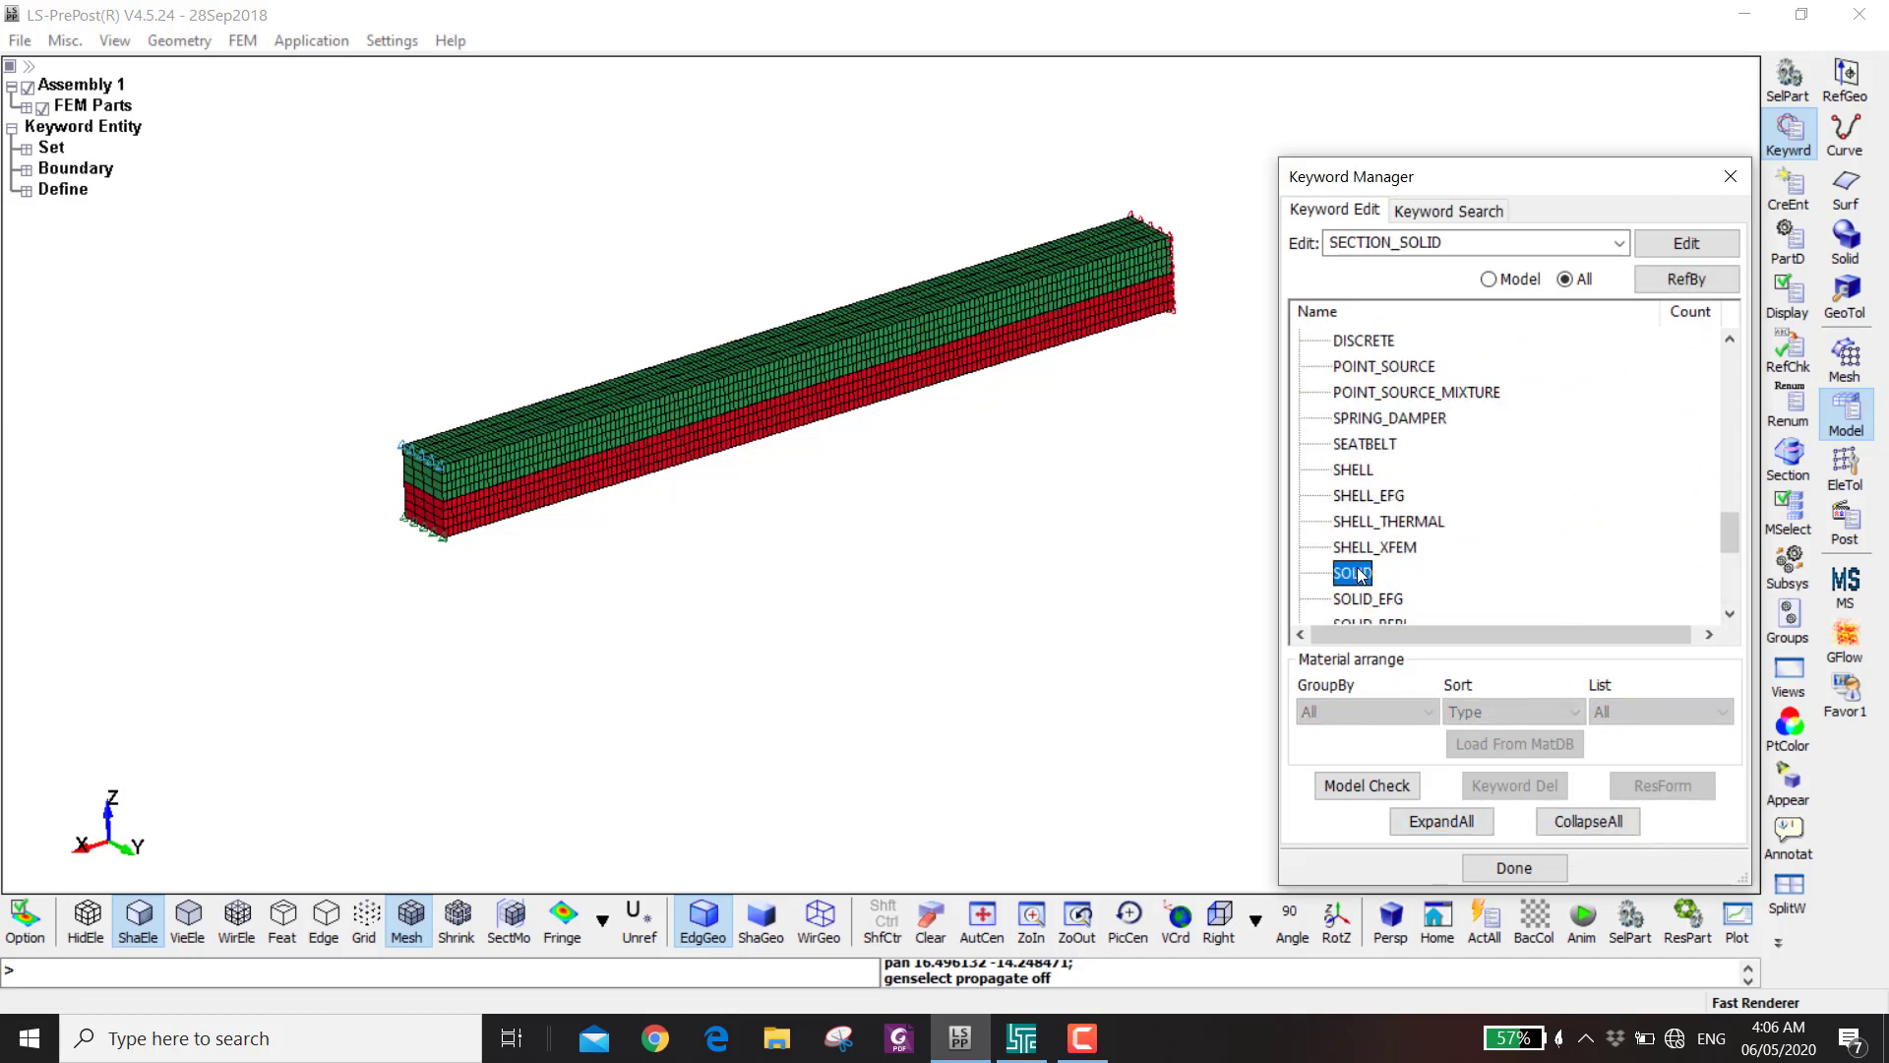
pyautogui.doubleClick(1361, 575)
# - Create a solid section with ID 1 titled "Solid" and accept it
pyautogui.click(420, 261)
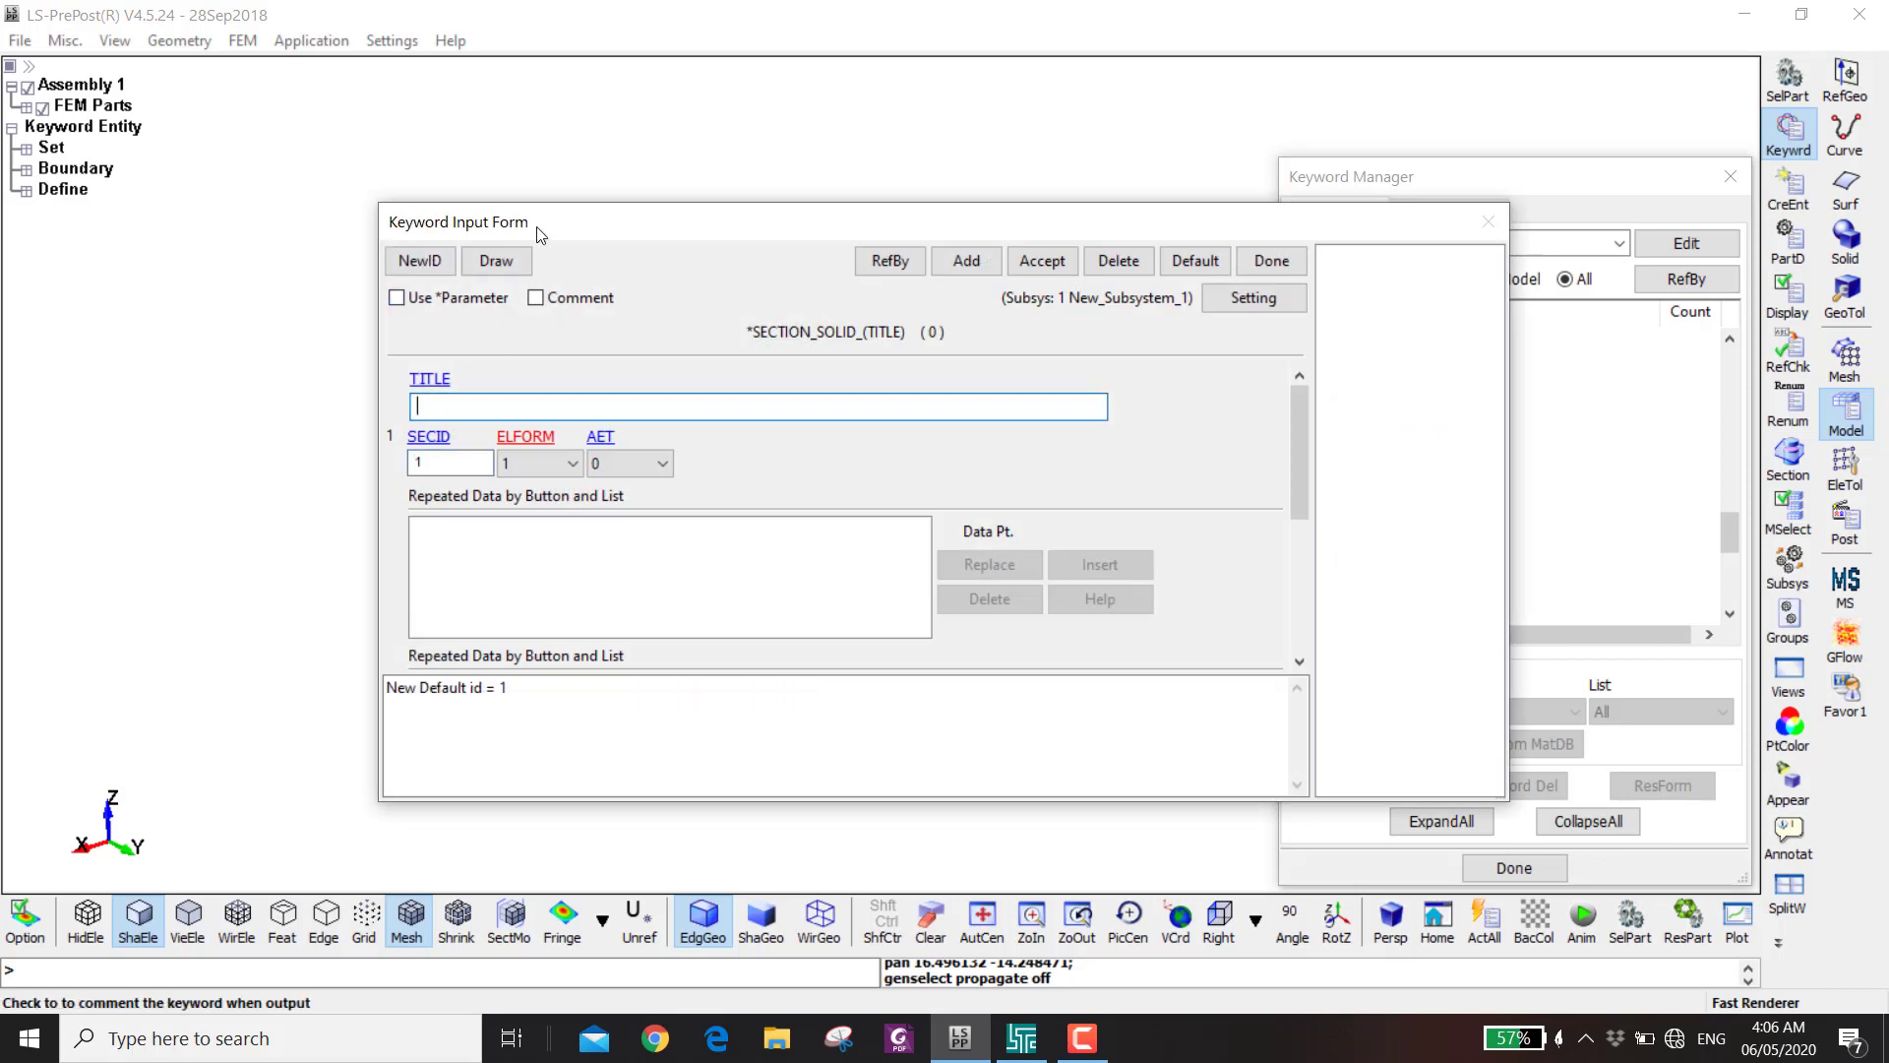
pyautogui.write('Solid')
pyautogui.press('Return')
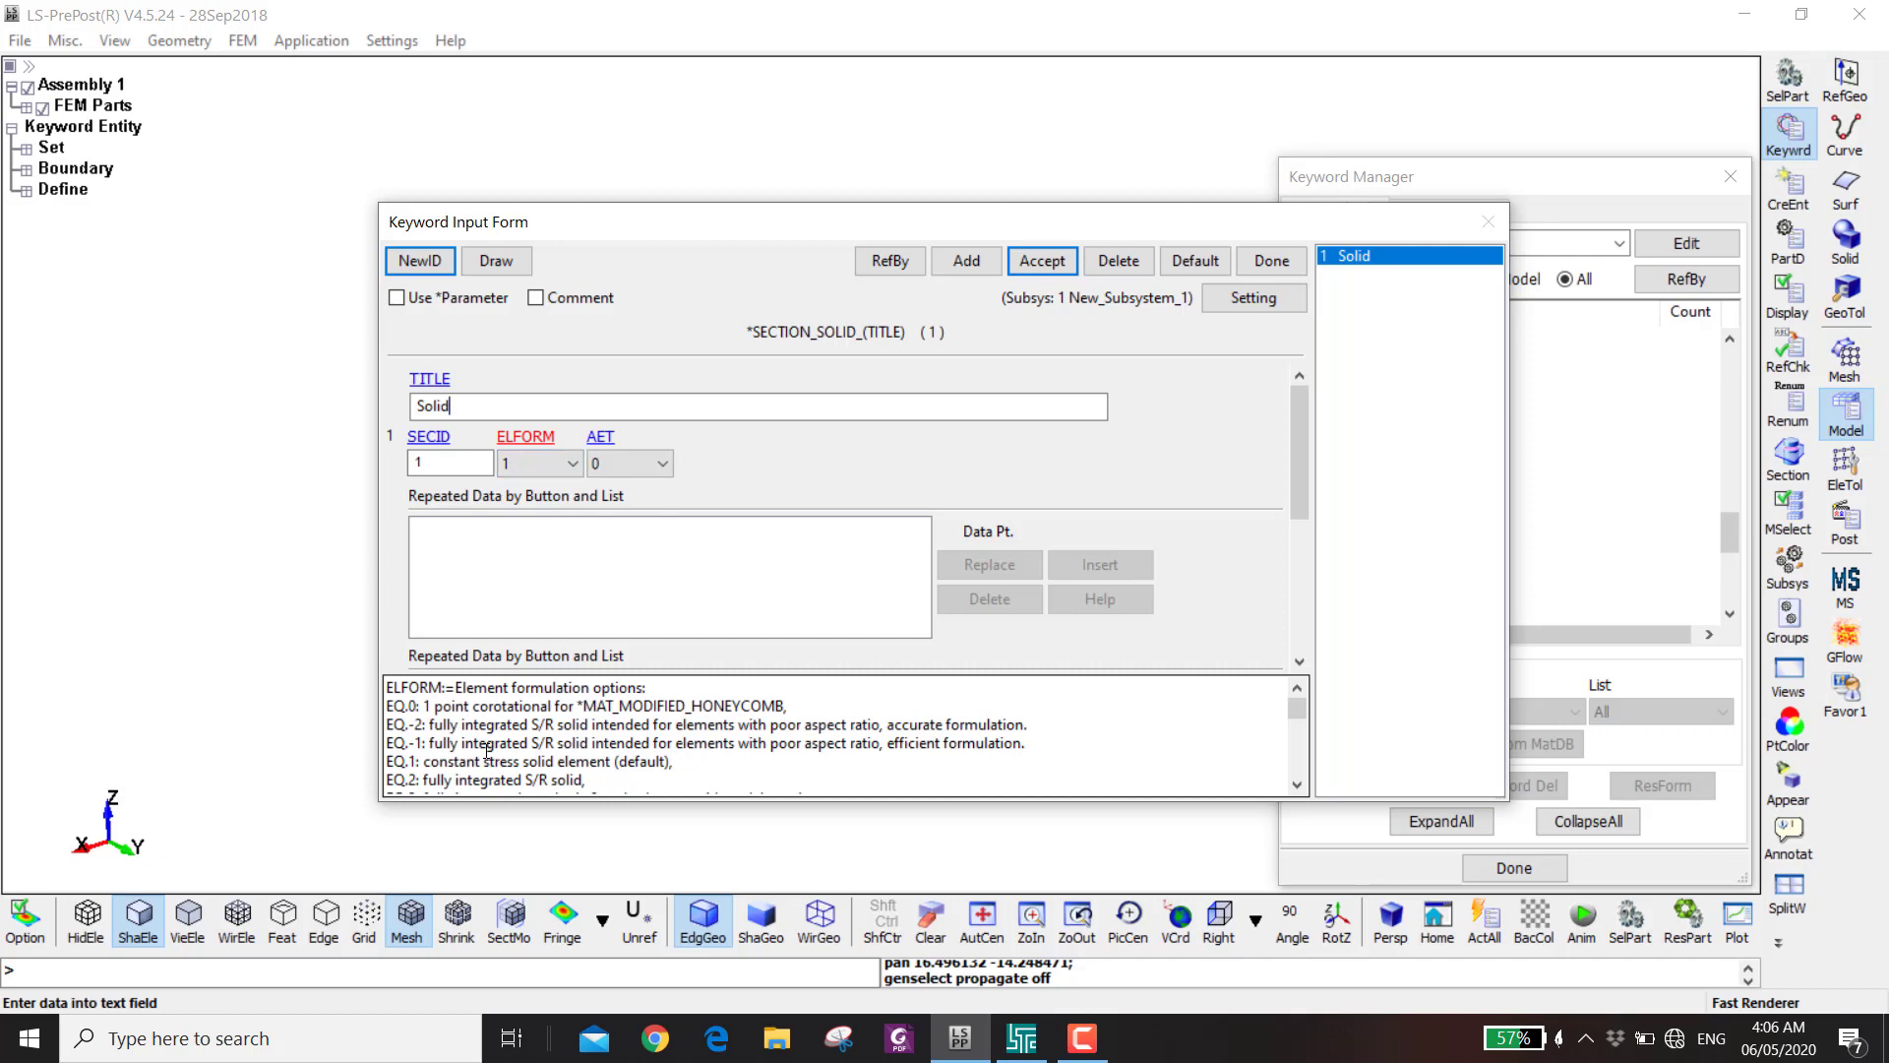
# - Set the Solid section's element formulation (ELFORM) to 2, accept the change and close the form
pyautogui.click(513, 476)
pyautogui.click(521, 561)
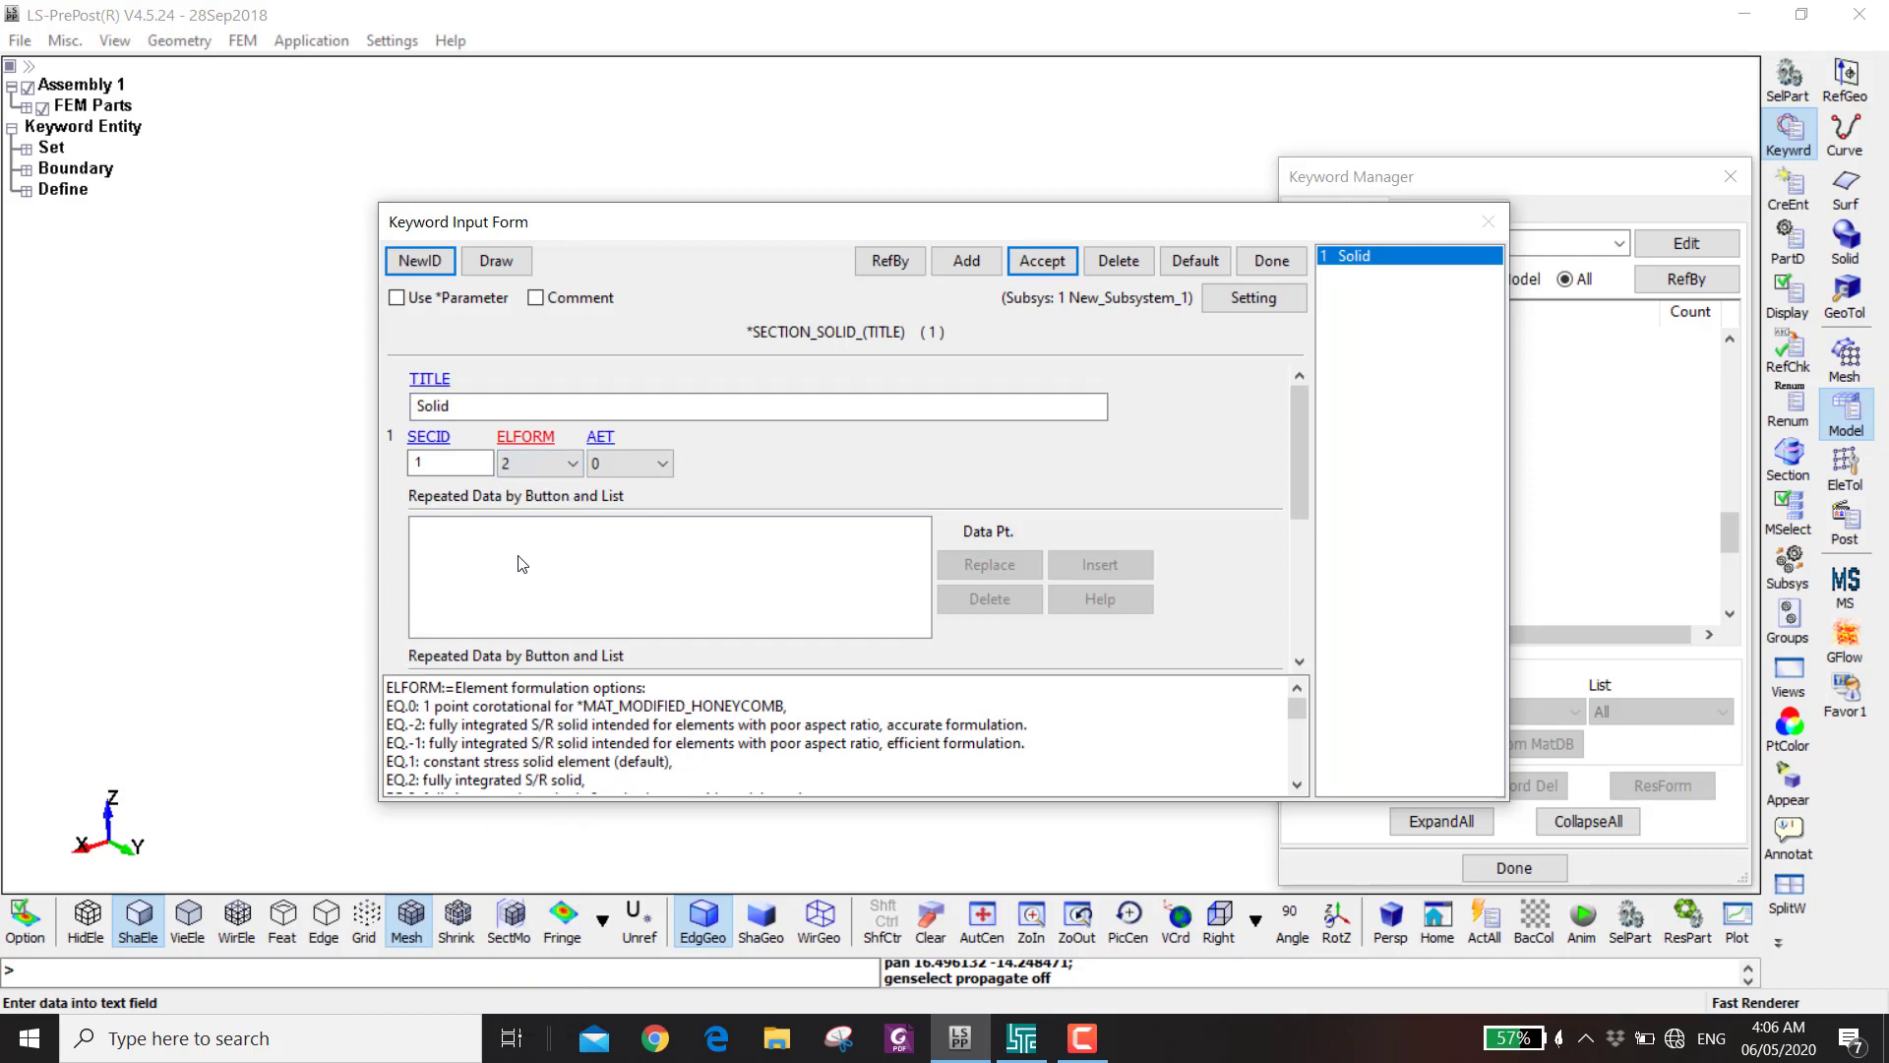
pyautogui.click(1055, 267)
pyautogui.click(1271, 260)
# - Create a second solid section with ID 2 titled "Cohesive Section" and element formulation (ELFORM) 19
pyautogui.doubleClick(1358, 580)
pyautogui.click(419, 261)
pyautogui.click(588, 406)
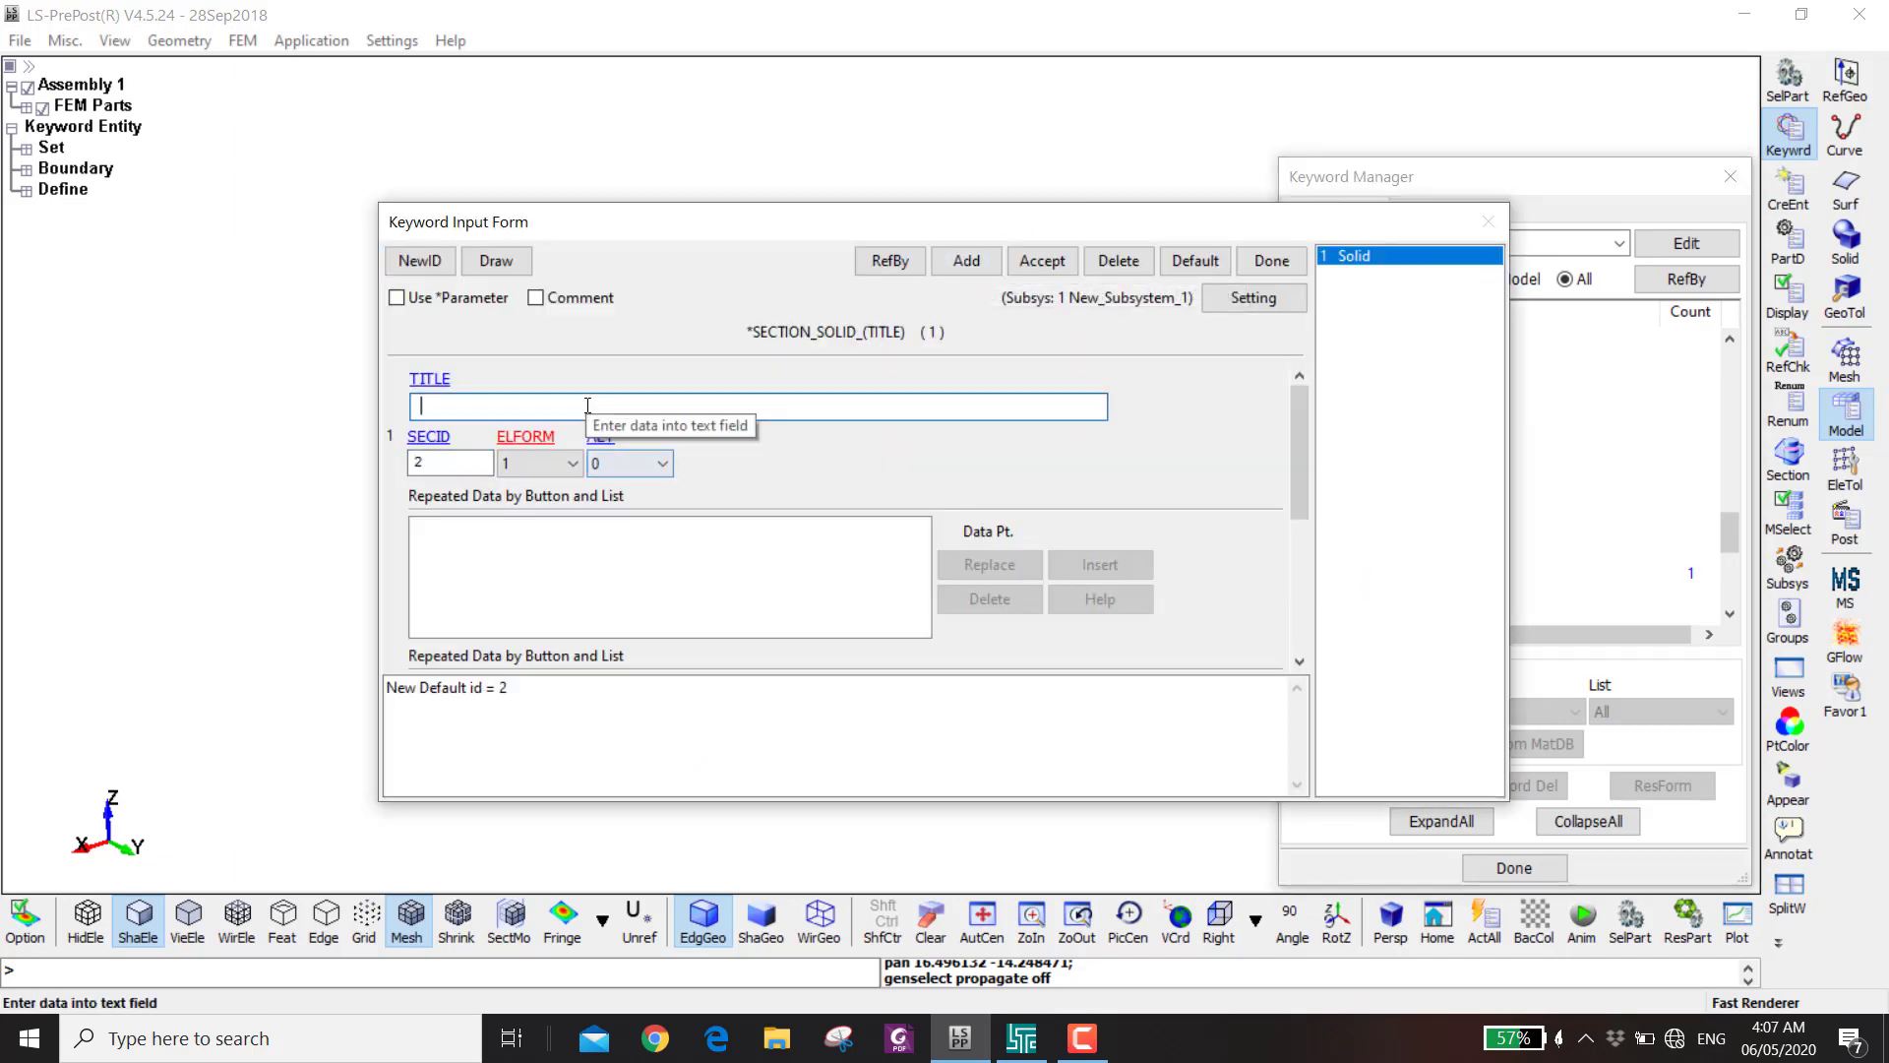
pyautogui.write('Cohesive Section')
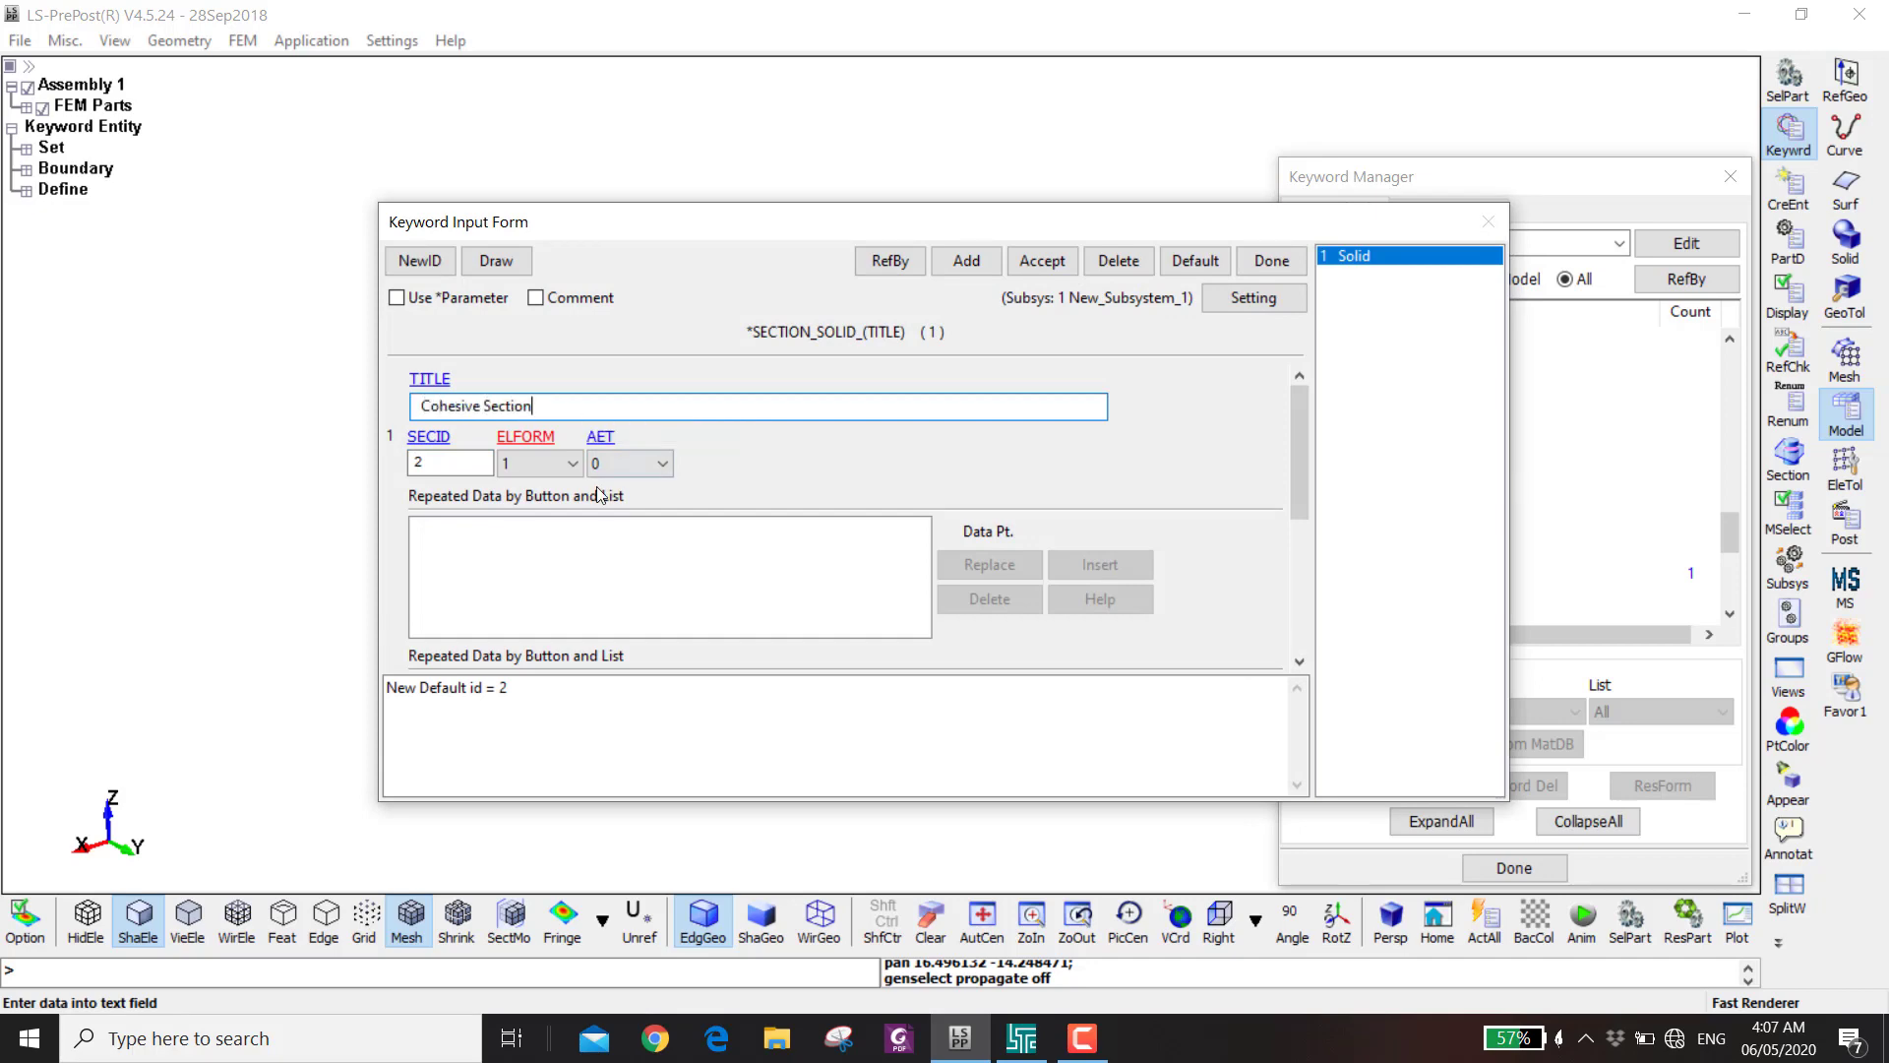
pyautogui.click(539, 463)
pyautogui.click(532, 875)
pyautogui.scroll(-3, 502, 742)
pyautogui.moveTo(431, 746); pyautogui.dragTo(506, 742)
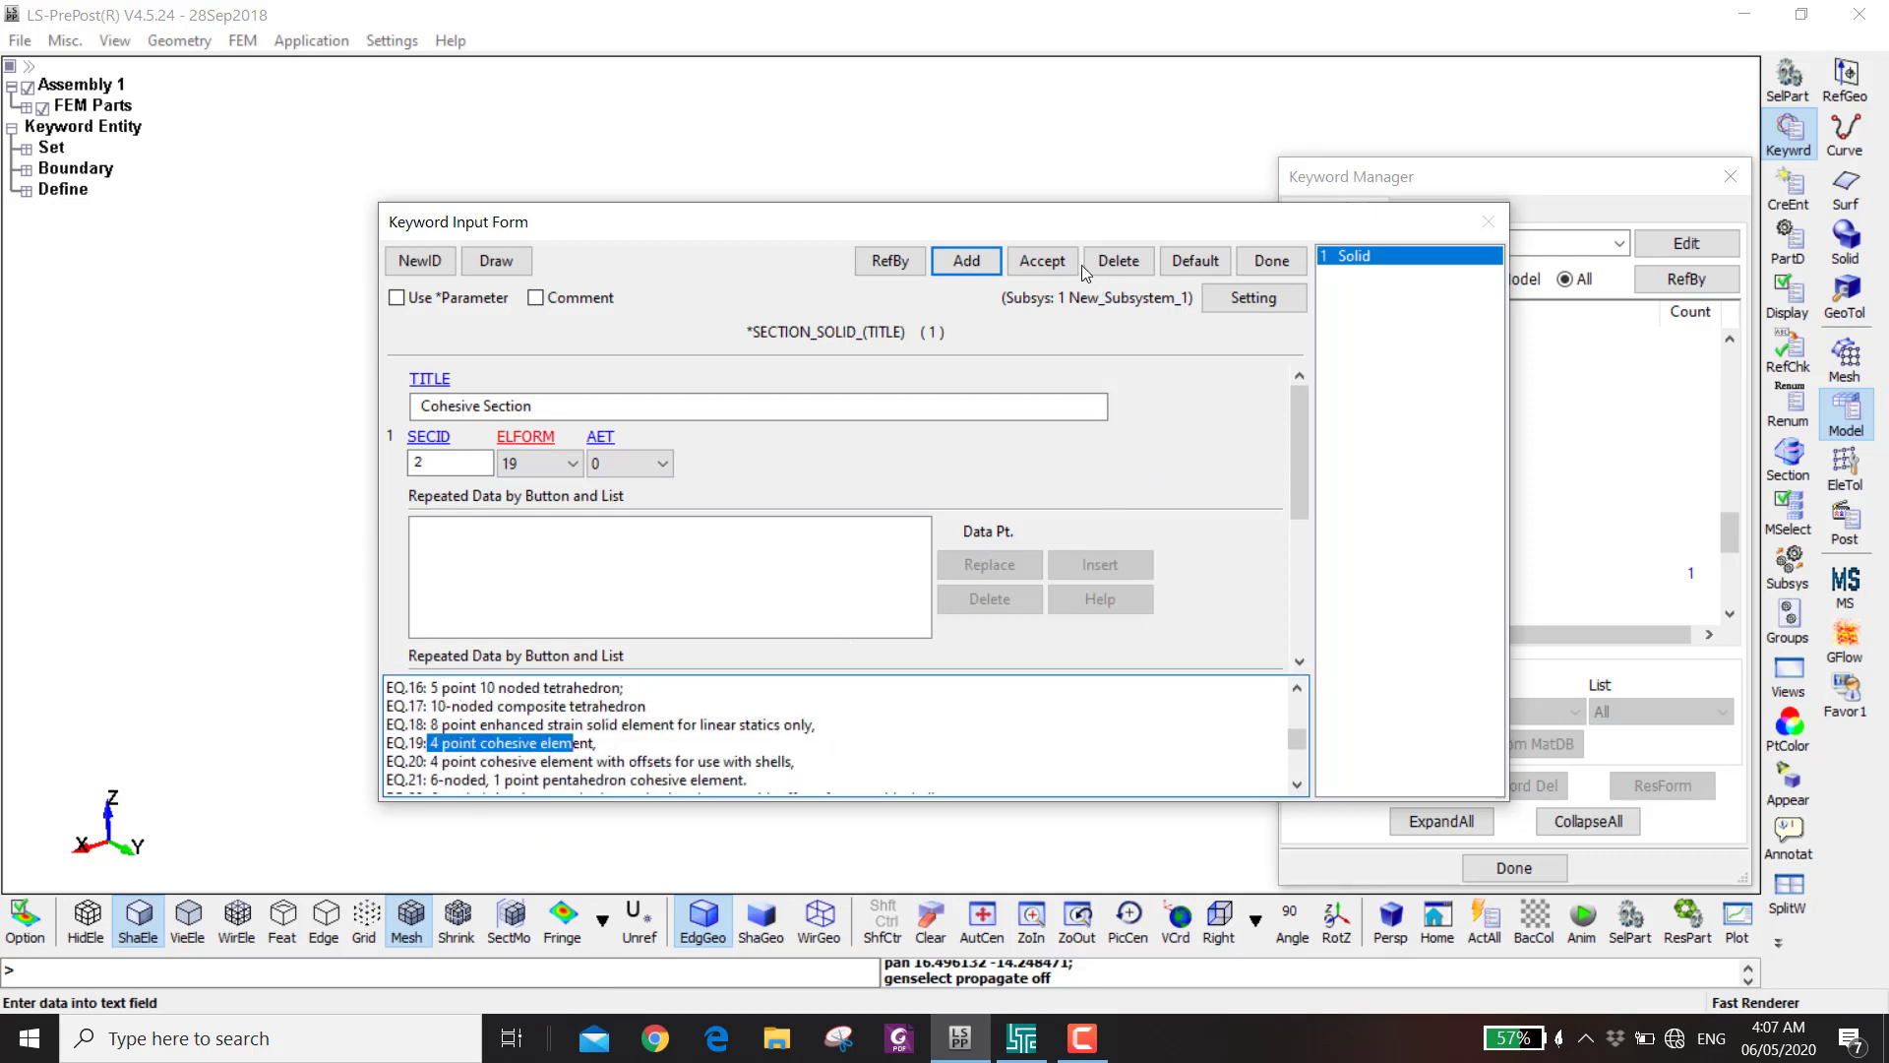
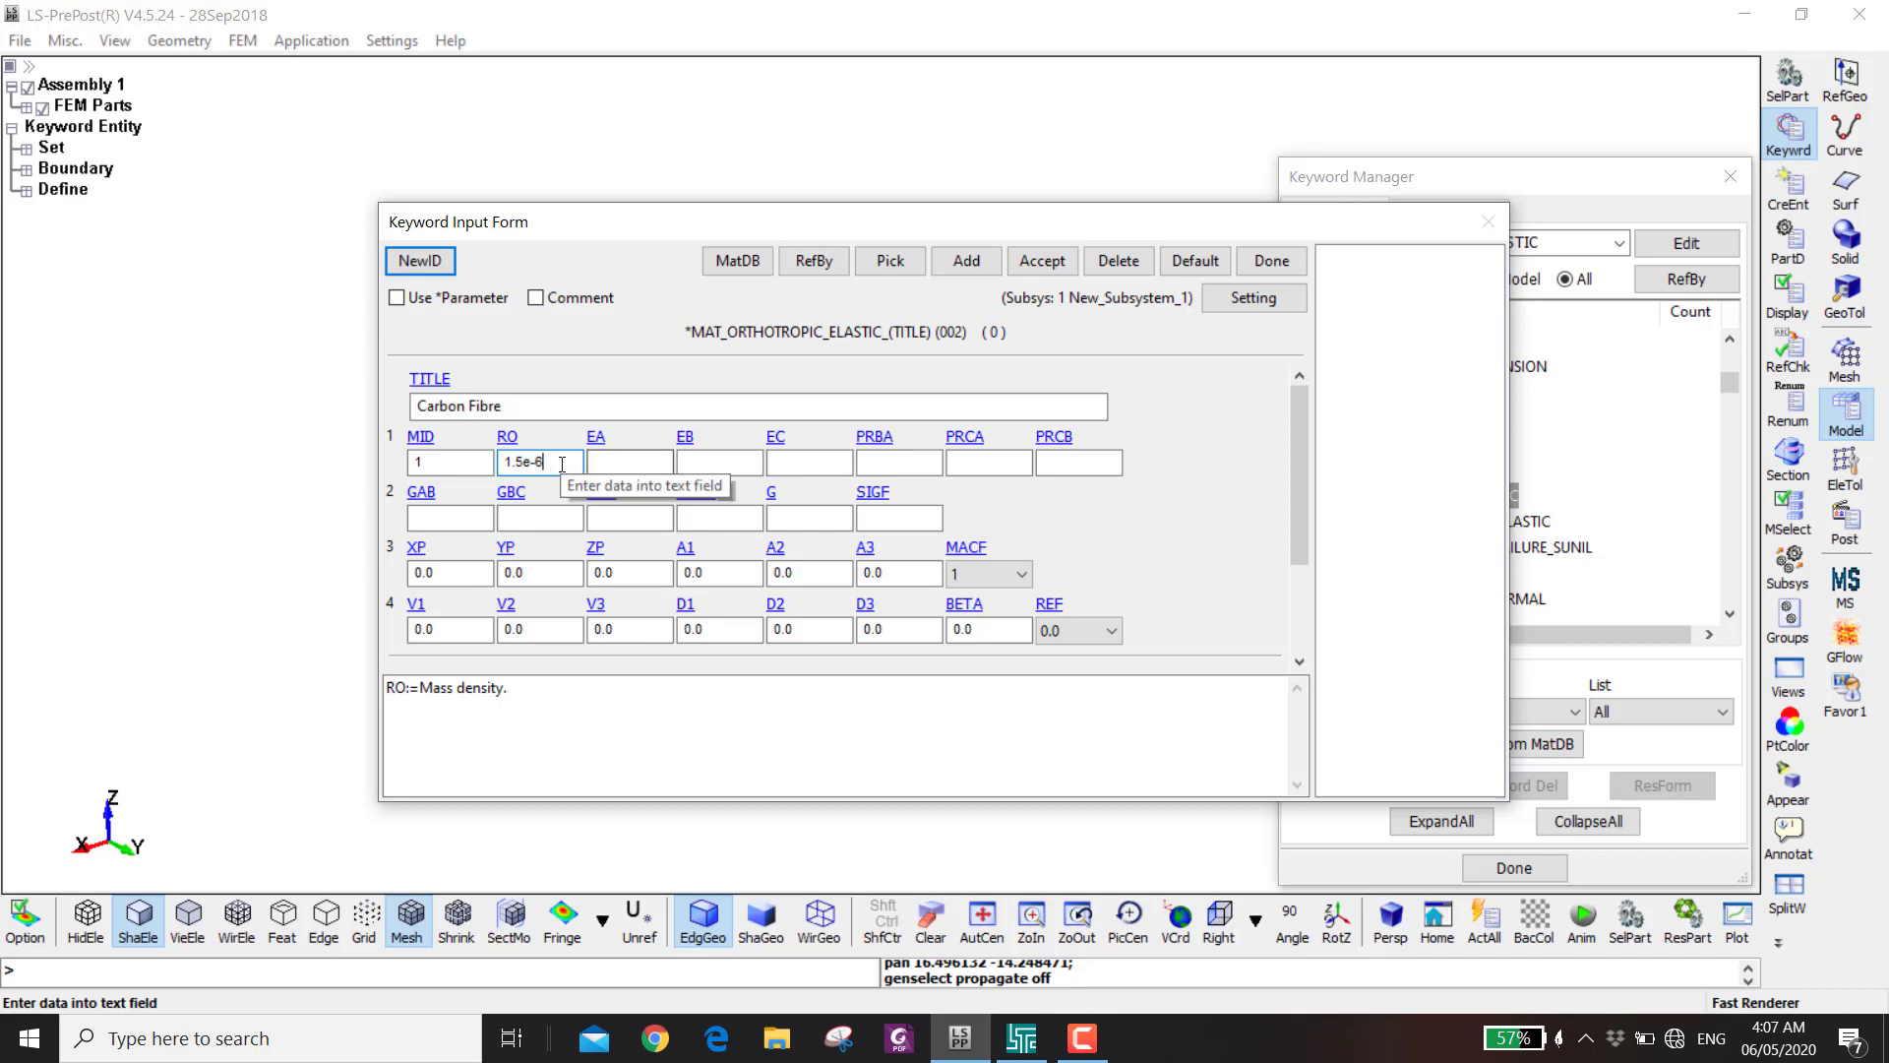
# - Set the Carbon Fibre material's EA and EB to 40, EC to 8, PRBA to 0.04, and PRCA and PRCB to 0.008
pyautogui.click(614, 469)
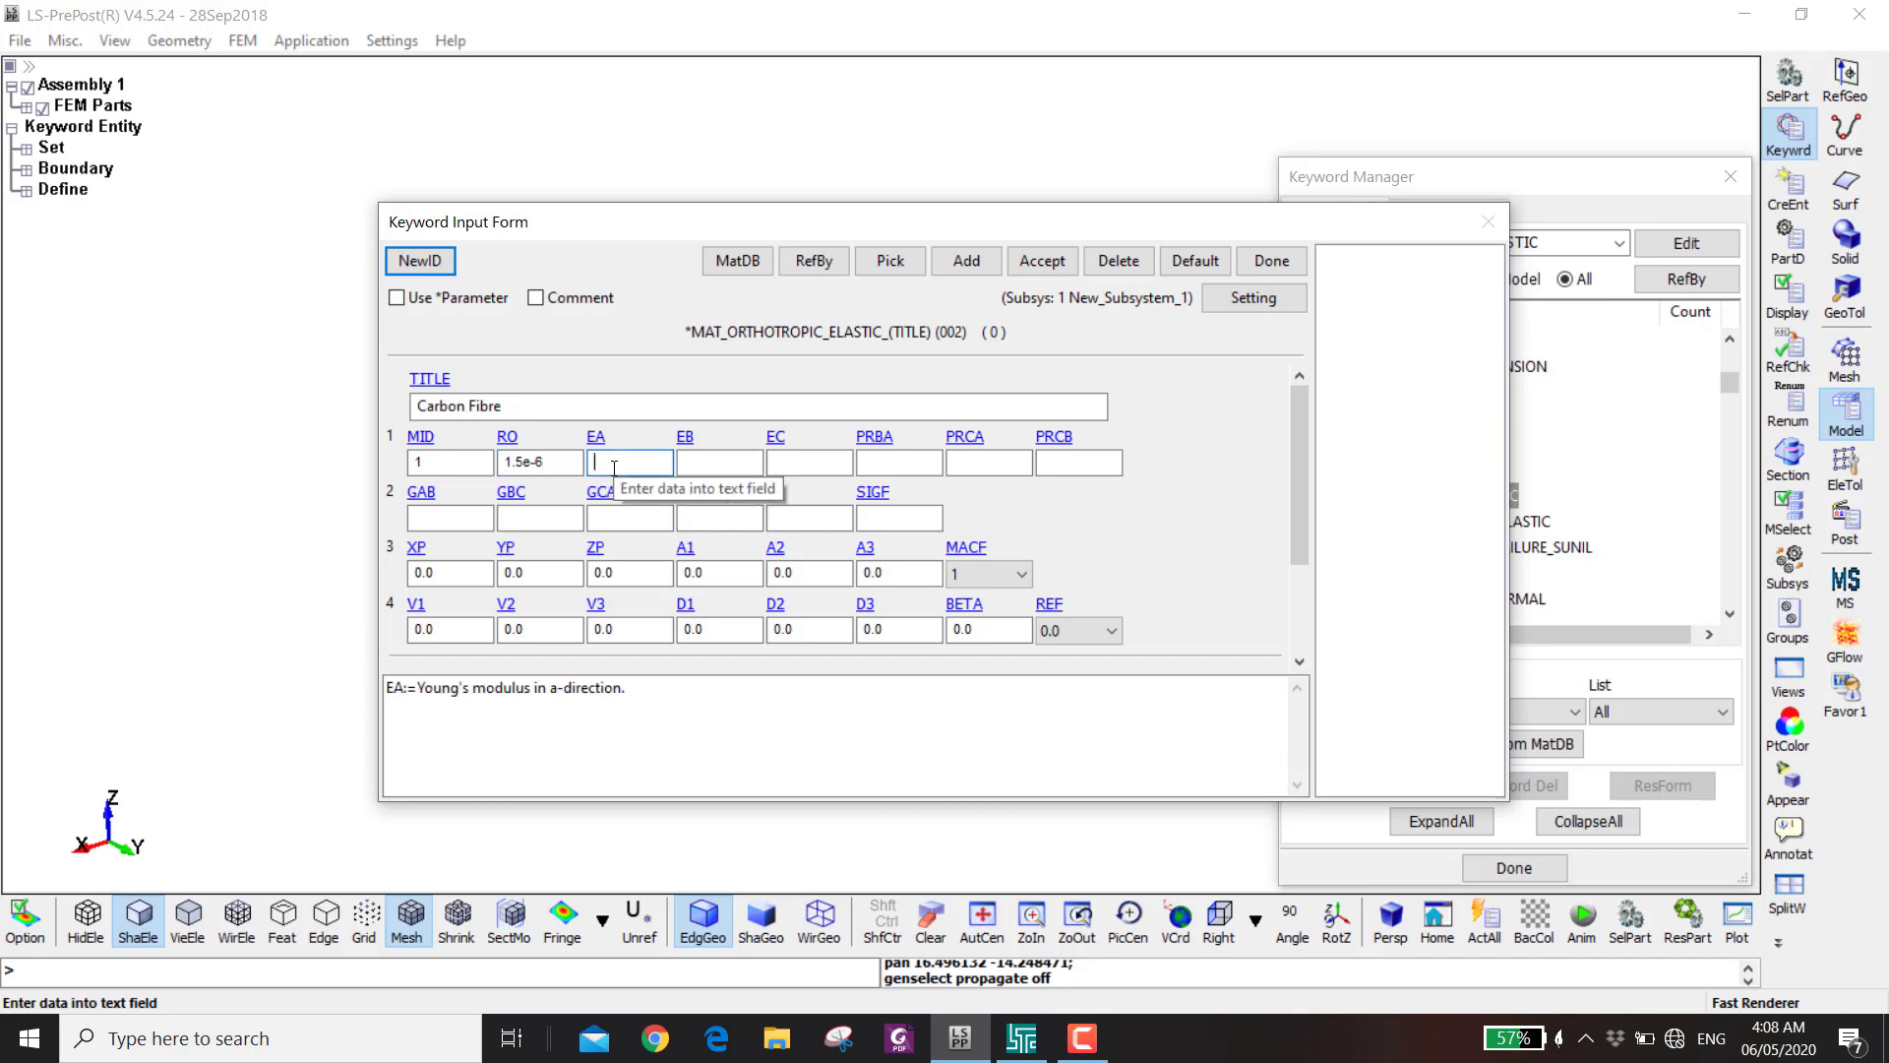
pyautogui.write('4')
pyautogui.write('8')
pyautogui.press('Tab')
pyautogui.write('0')
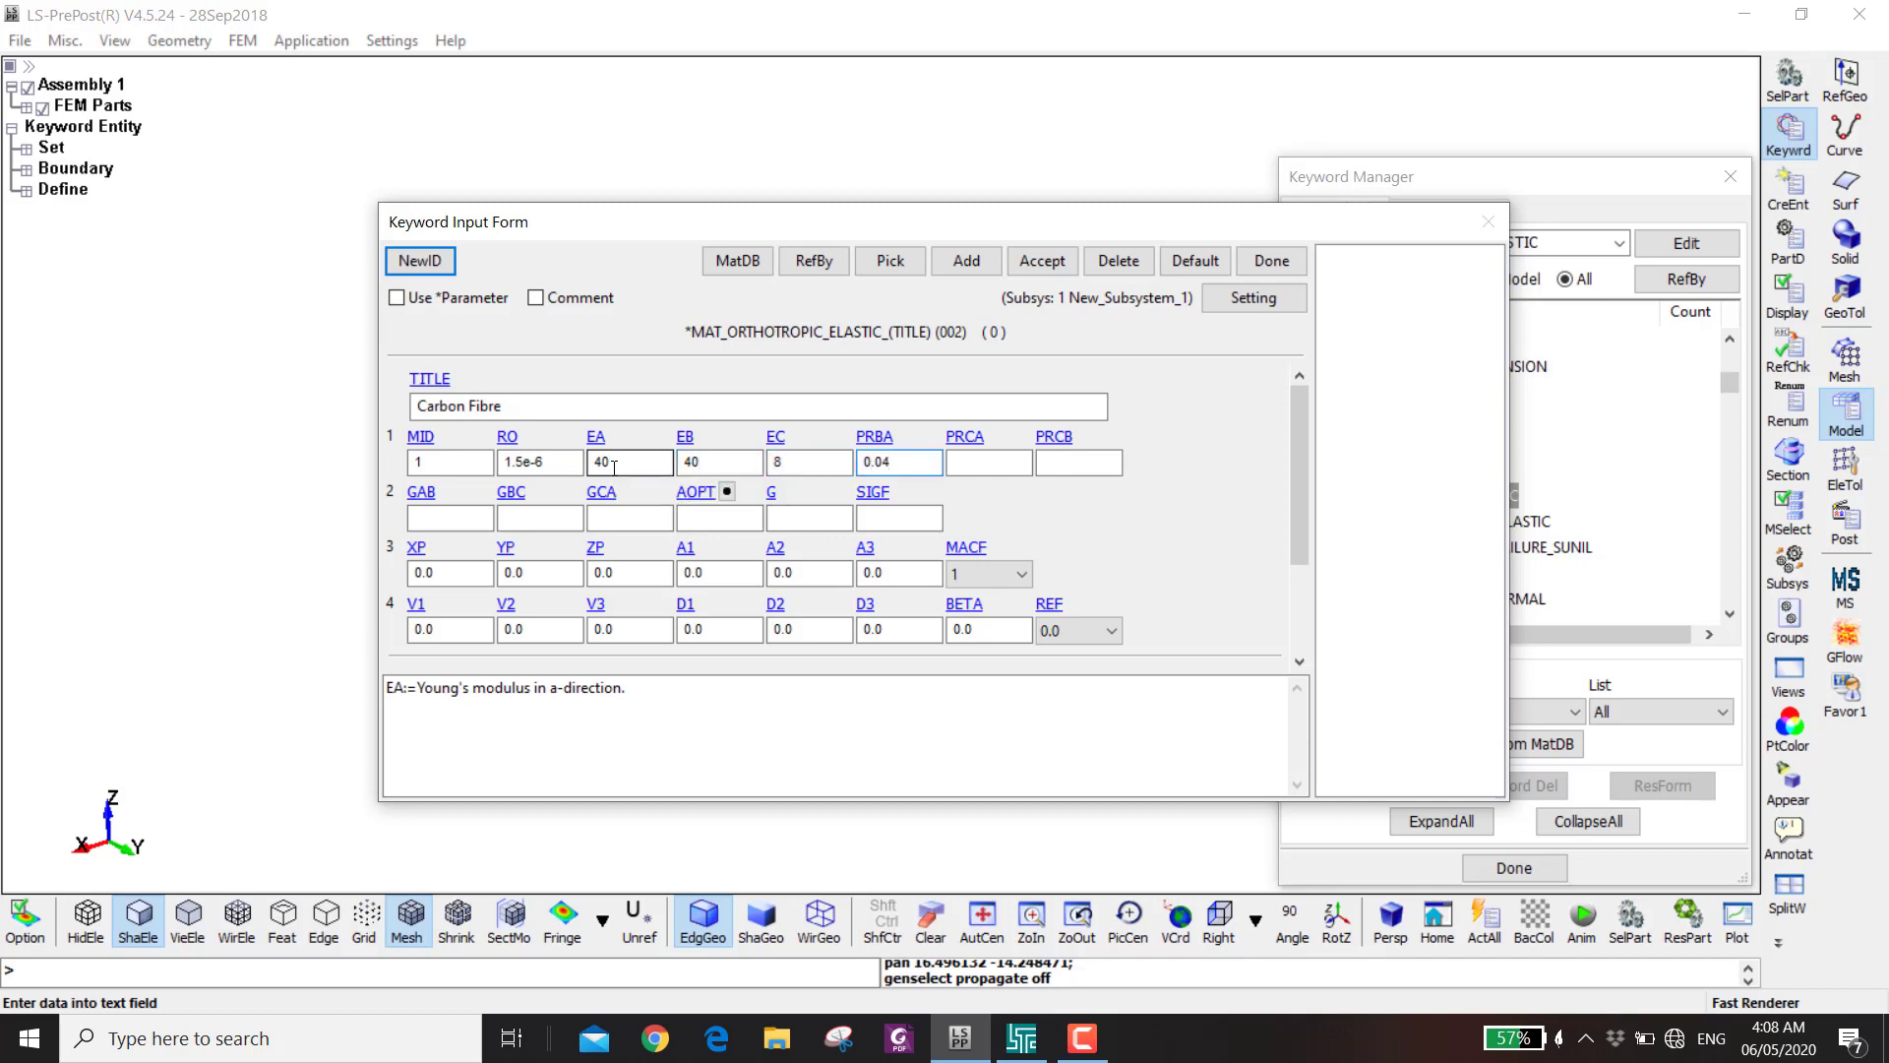
pyautogui.write('0.0')
pyautogui.write('0.')
# - Set the Carbon Fibre shear moduli GAB, GBC and GCA to 4.1 and AOPT to 0, and accept the material
pyautogui.click(419, 514)
pyautogui.write('4.1')
pyautogui.press('Tab')
pyautogui.write('4.1')
pyautogui.press('Tab')
pyautogui.write('4.1')
pyautogui.click(682, 513)
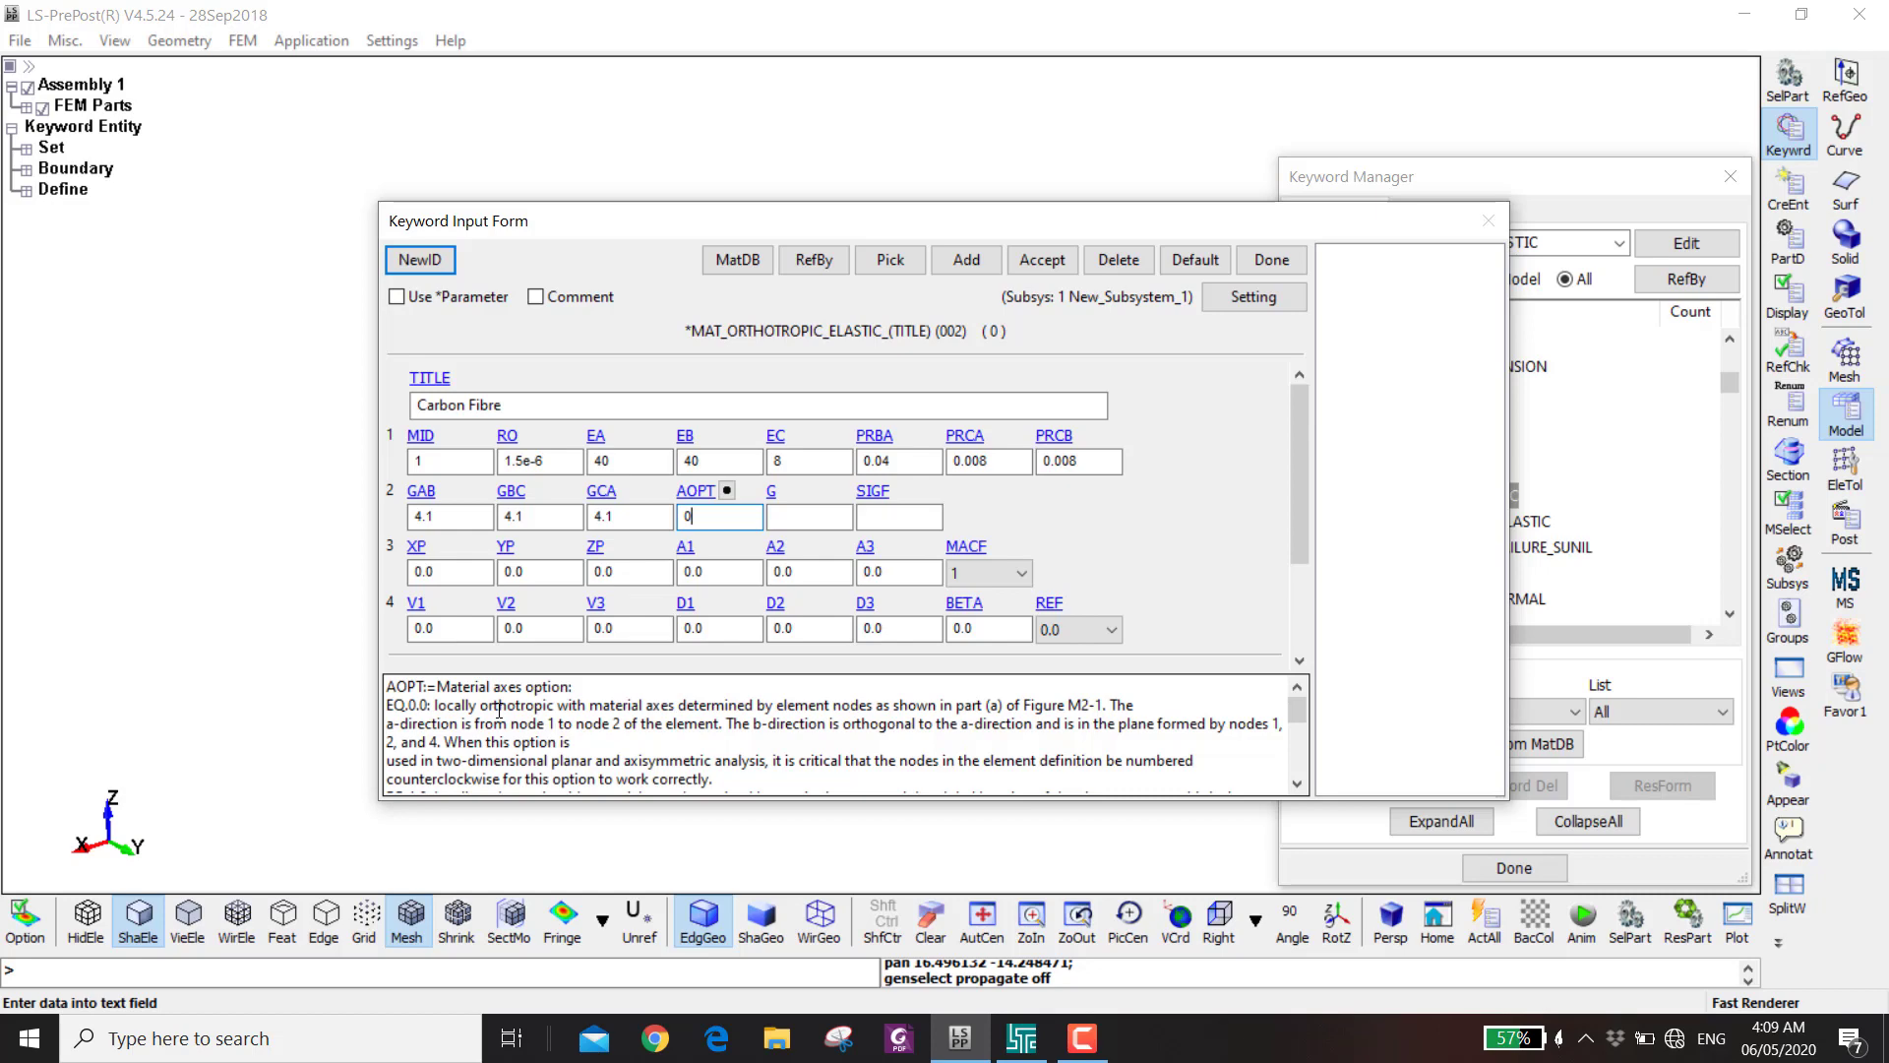
pyautogui.click(805, 518)
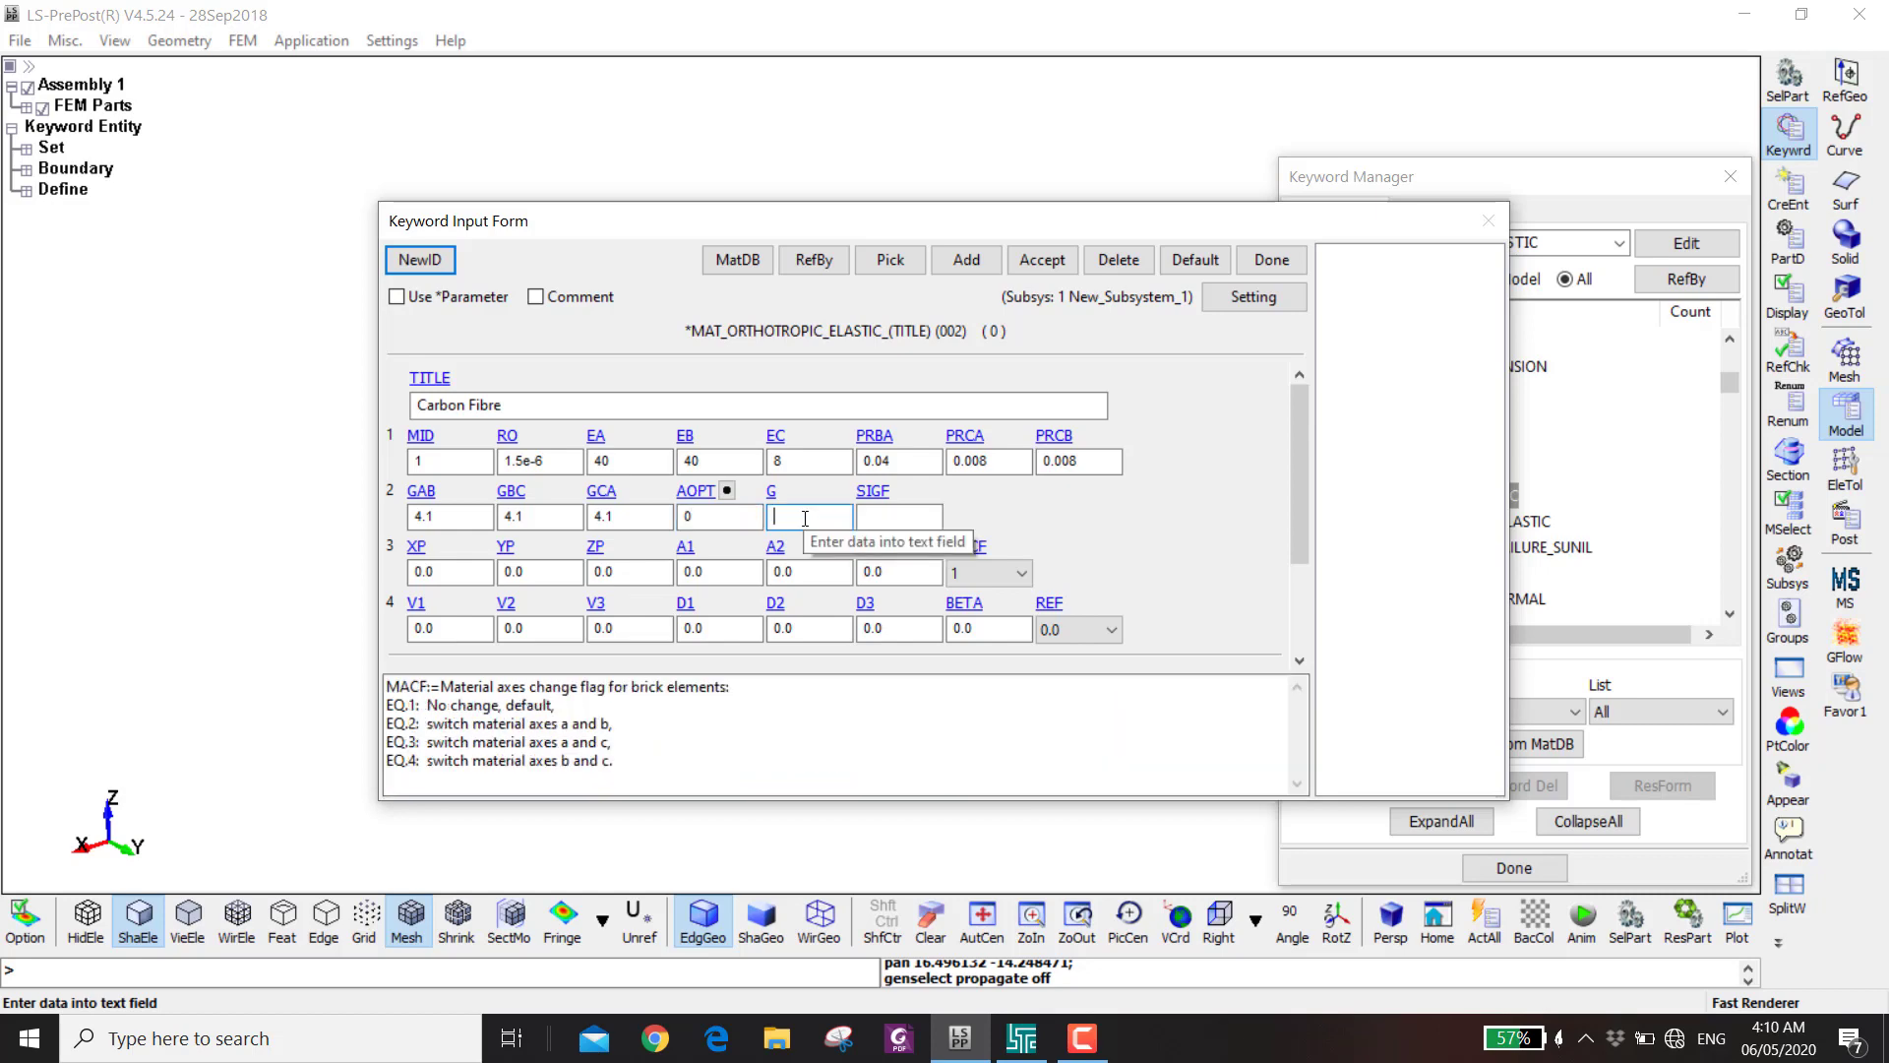
pyautogui.click(888, 518)
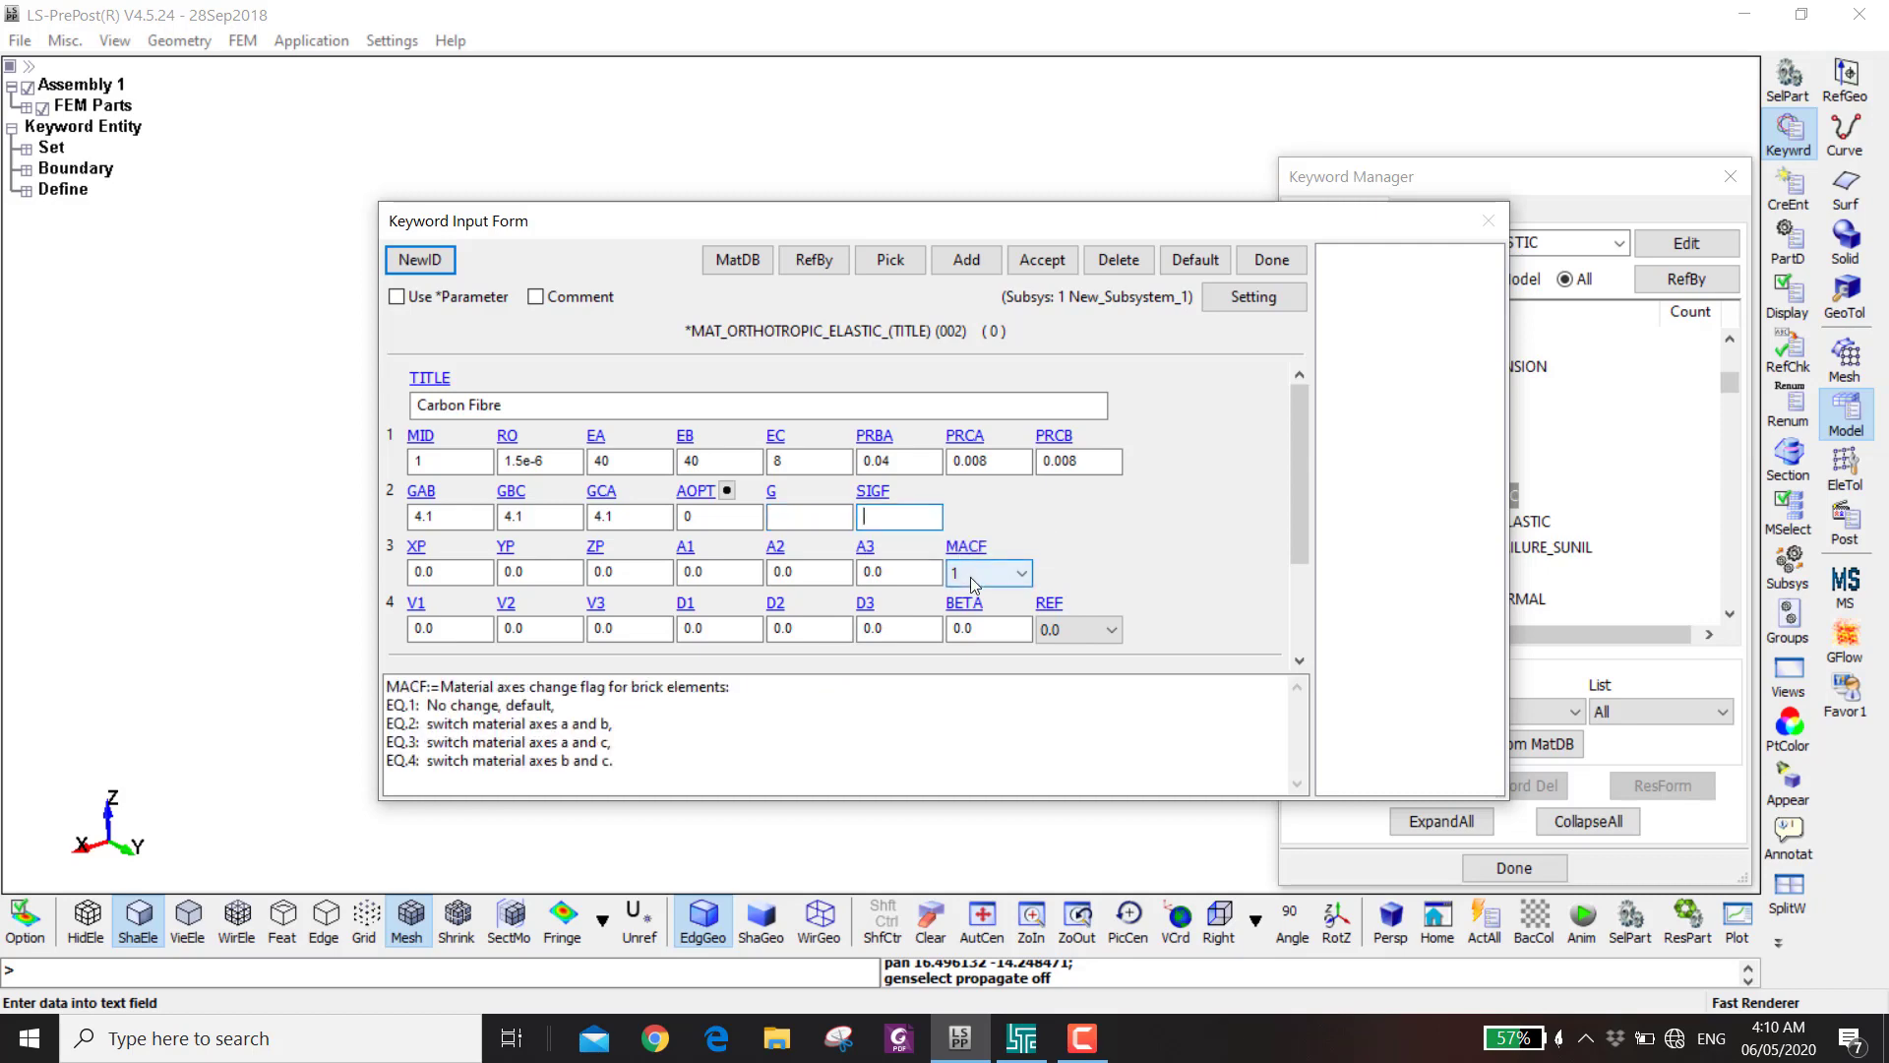
pyautogui.click(1042, 260)
# - Add a copy of the Carbon Fibre material with ID 3 and material axes change flag (MACF) 3
pyautogui.click(429, 261)
pyautogui.moveTo(576, 231); pyautogui.dragTo(648, 307)
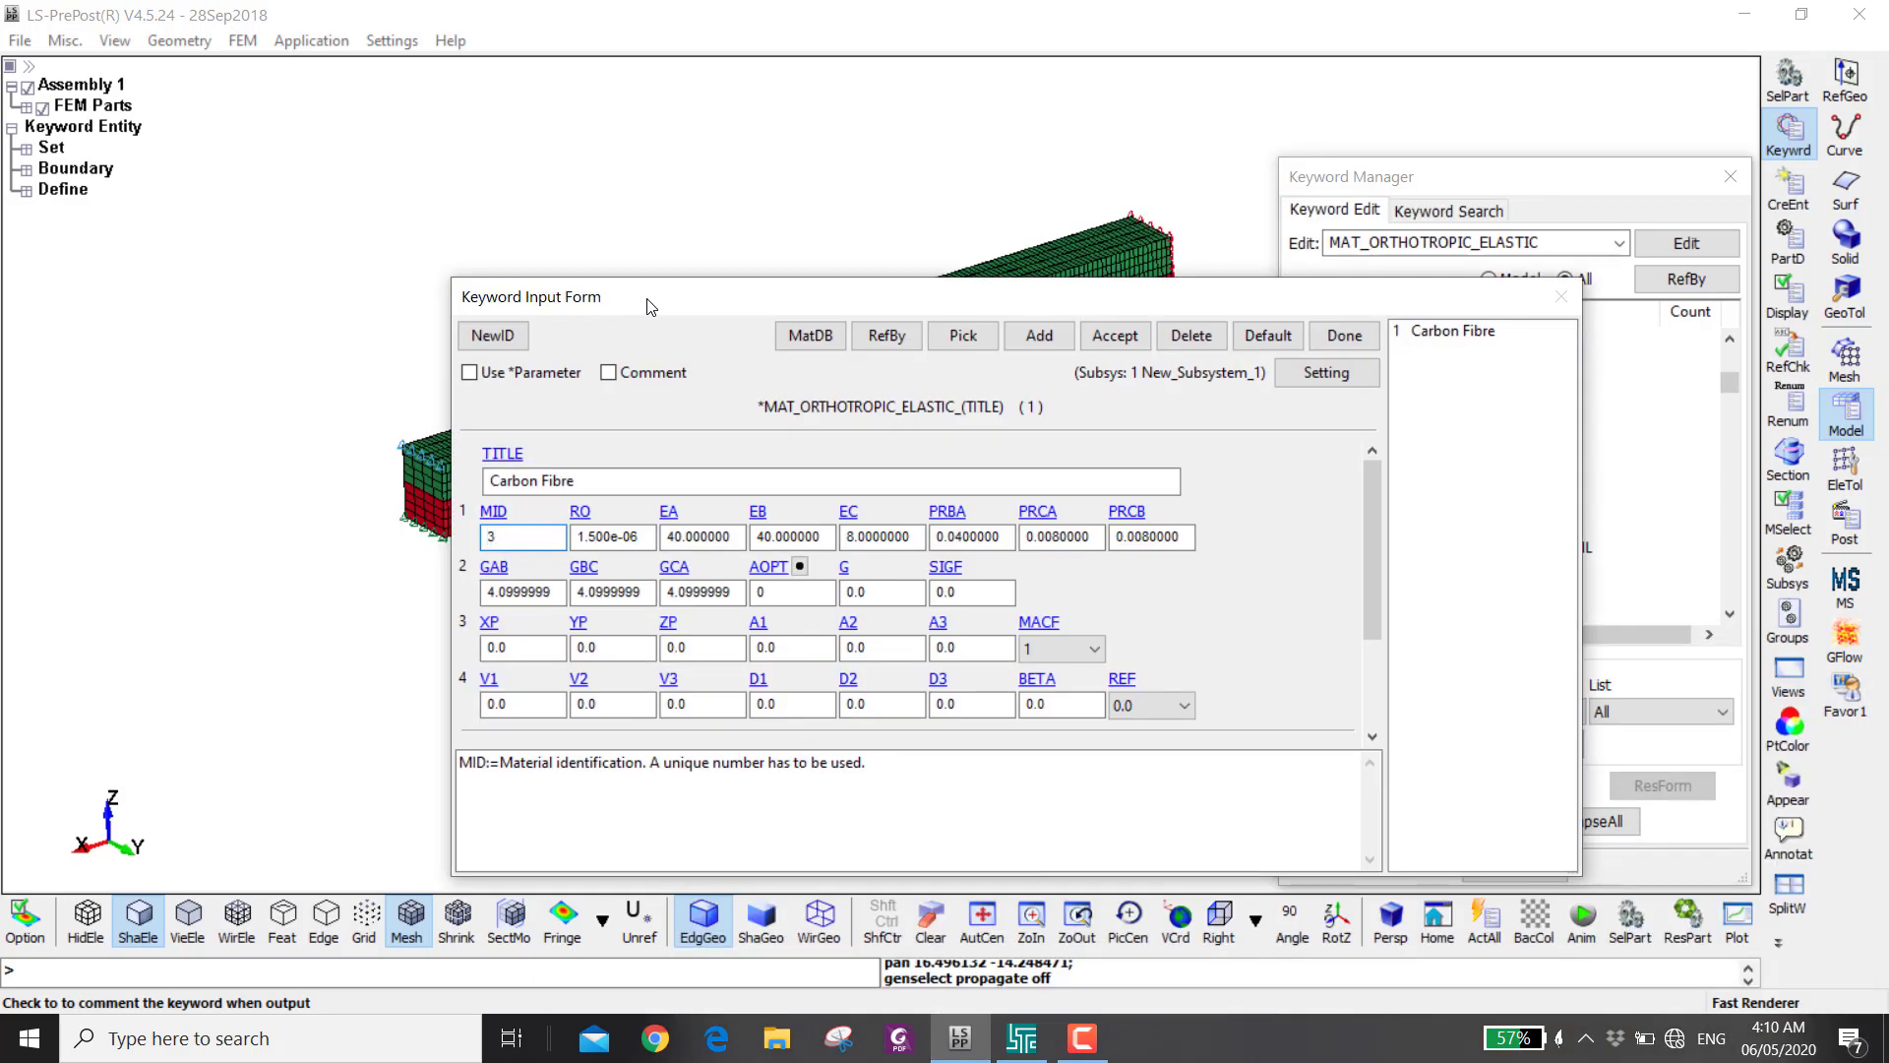
pyautogui.click(1058, 649)
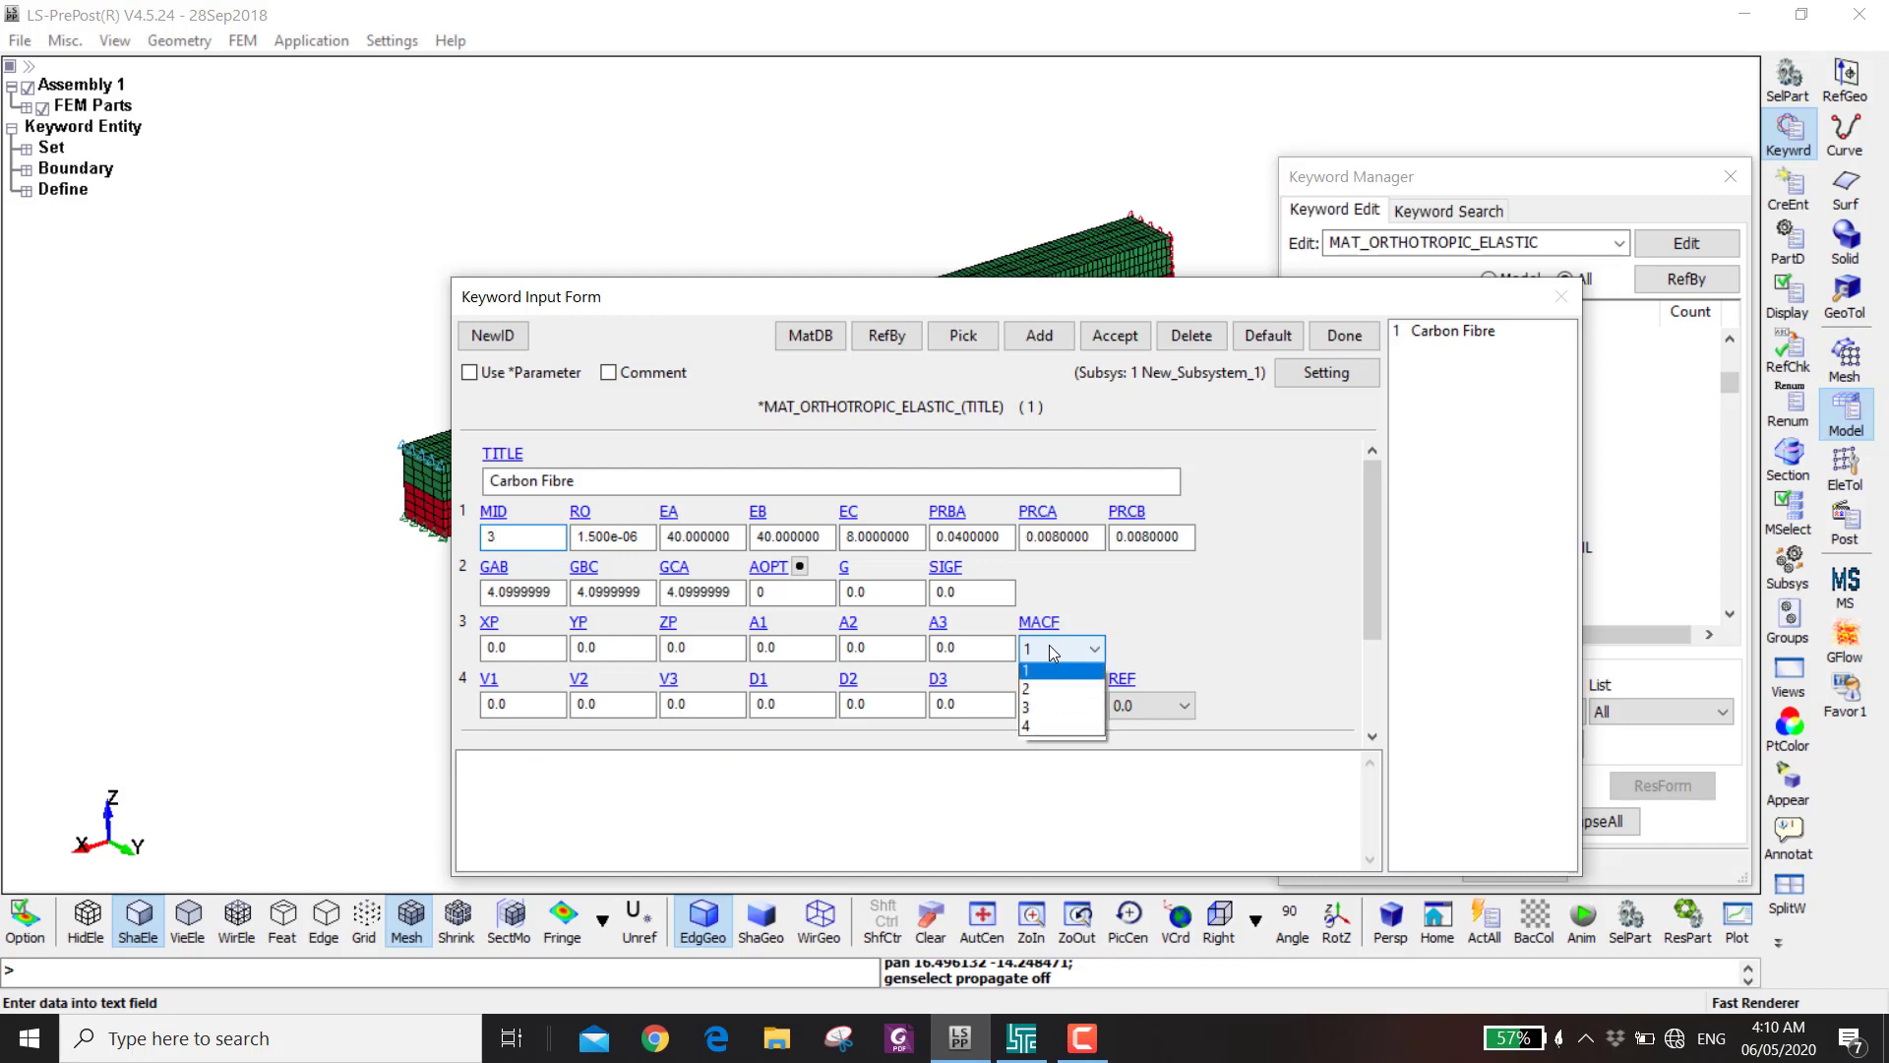
pyautogui.click(1058, 711)
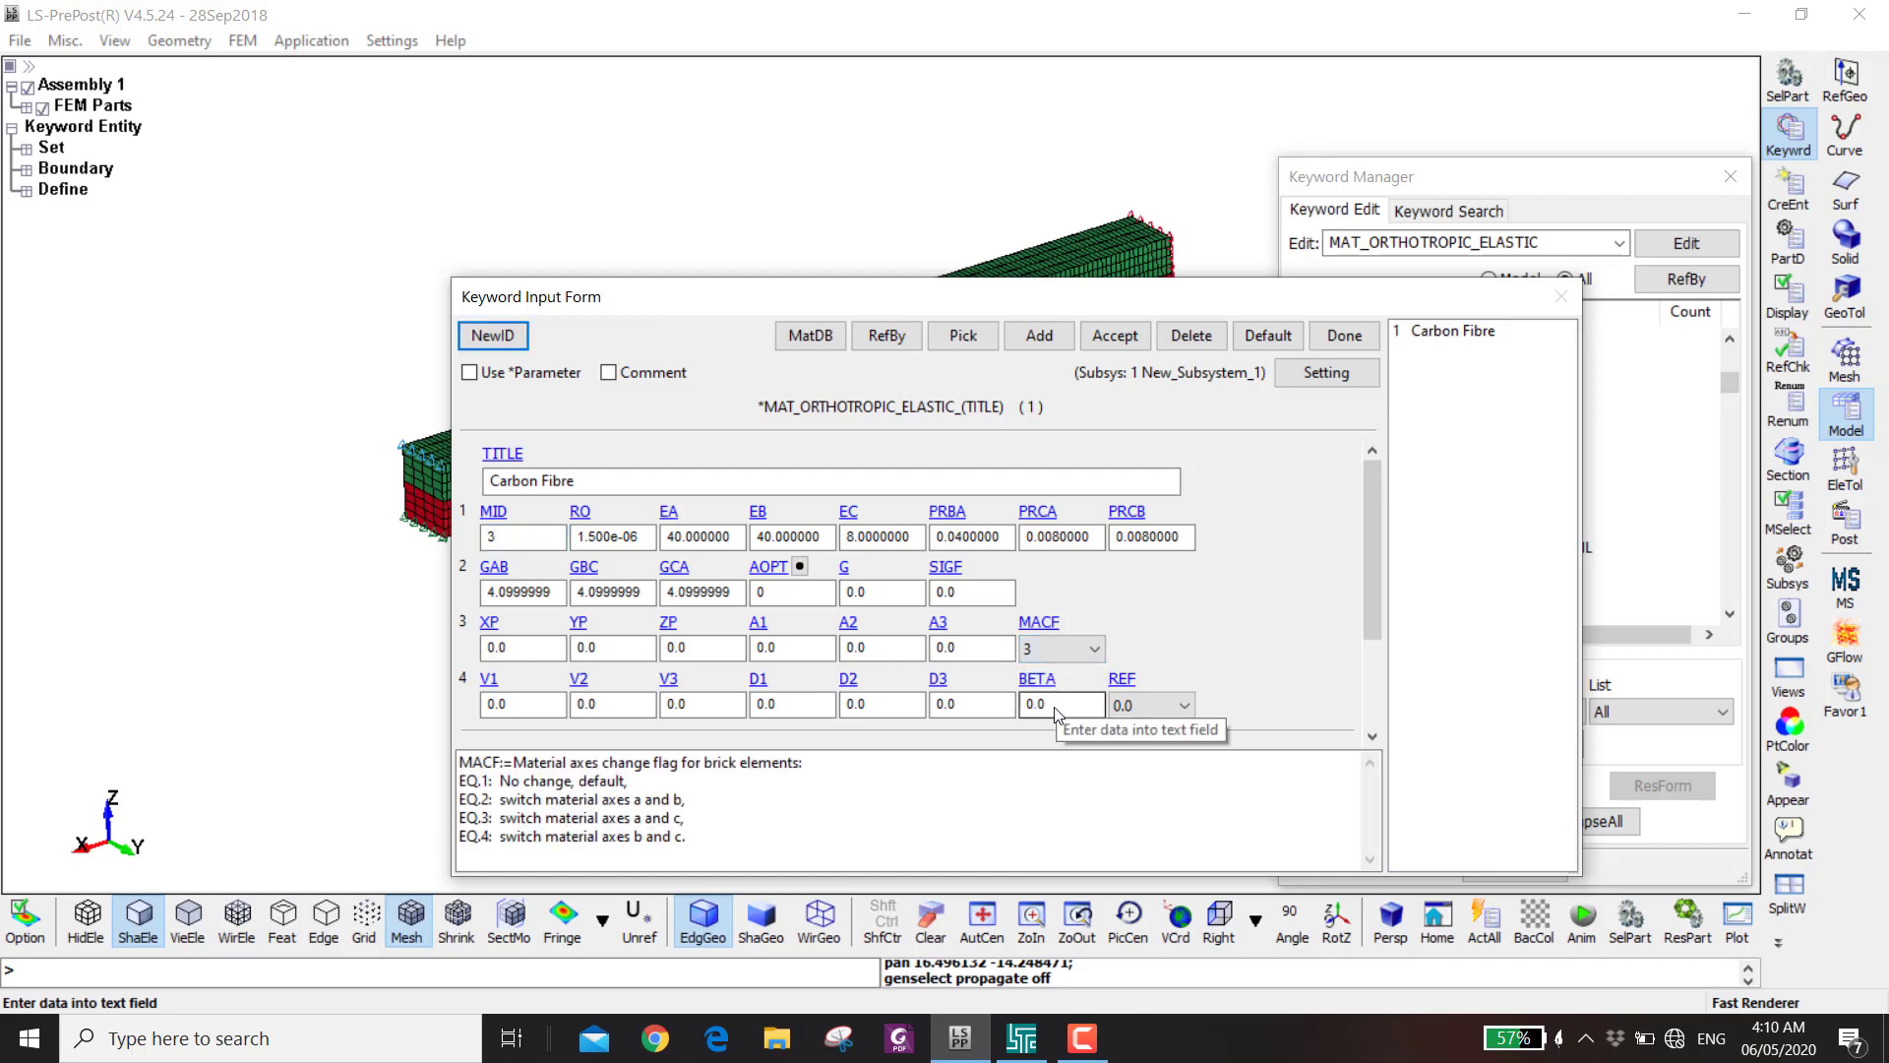
pyautogui.click(1114, 337)
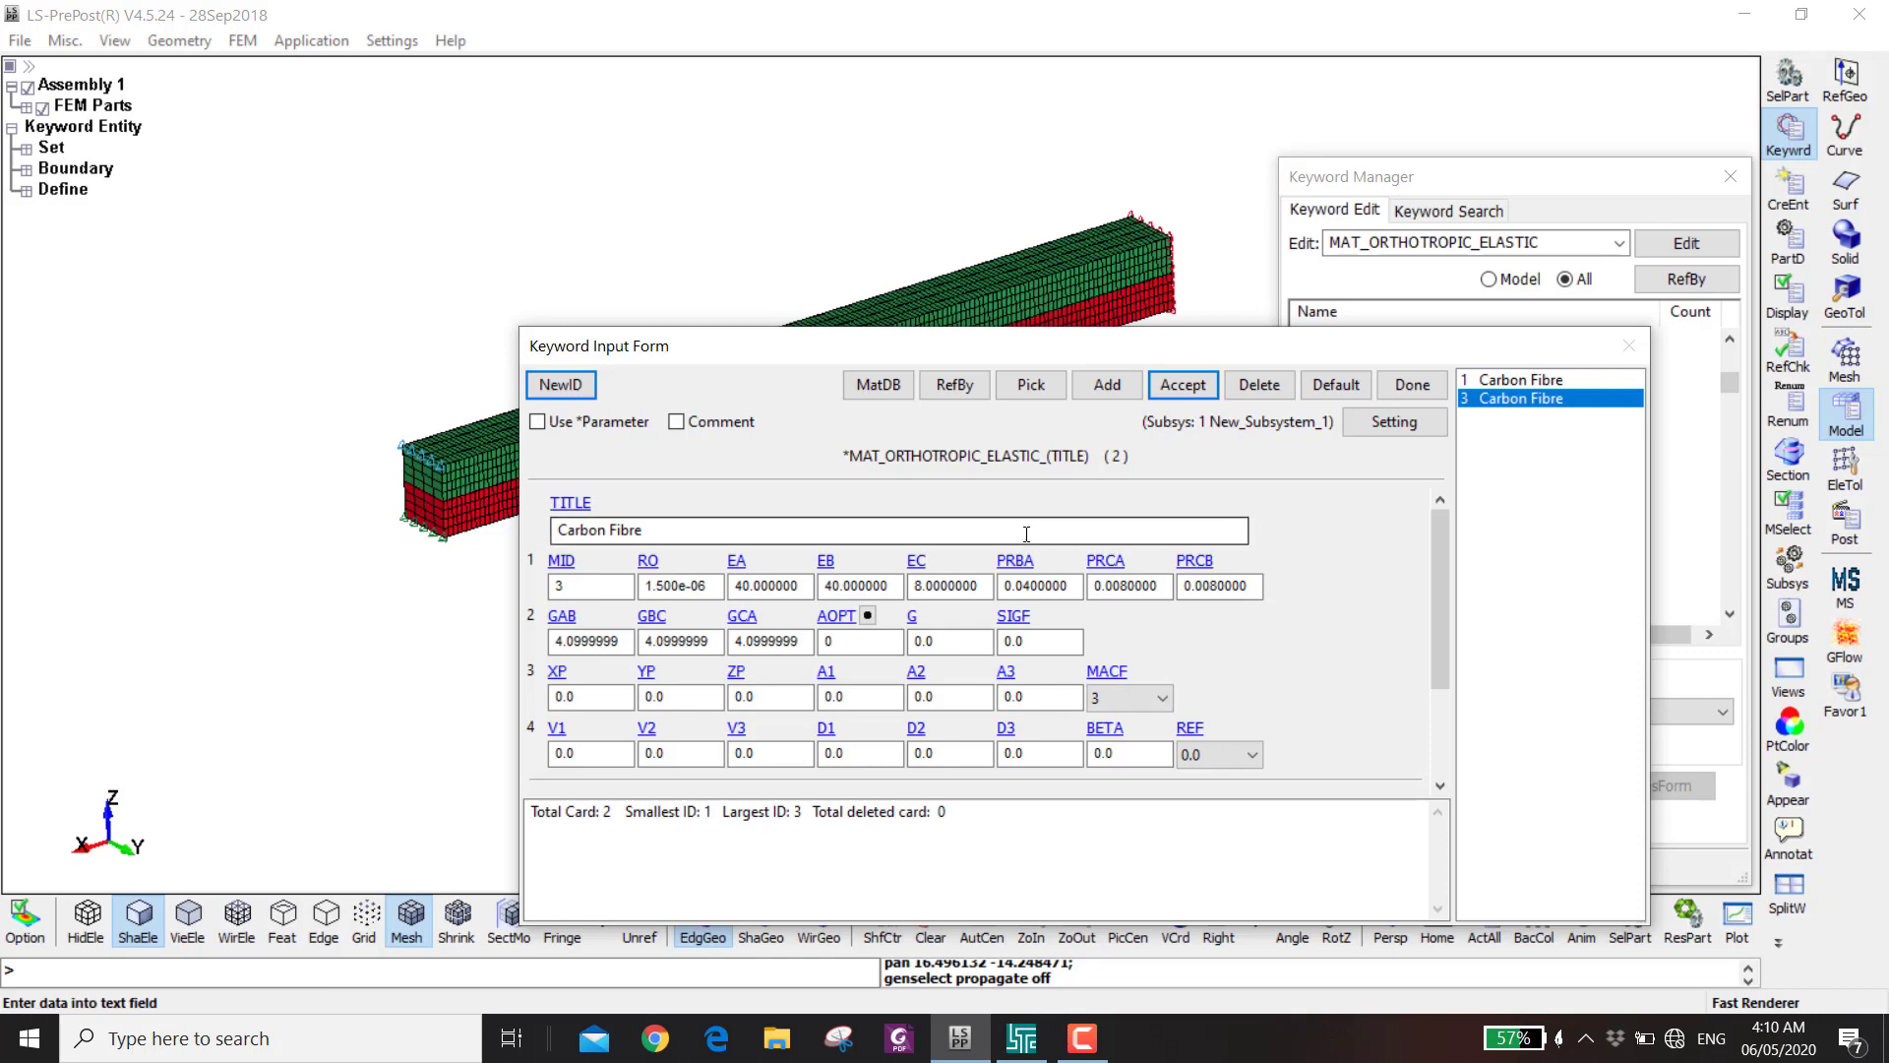
# - Retitle material 3 as "Carbon Fibre Axes Switched", accept the change and close the orthotropic material form
pyautogui.click(650, 529)
pyautogui.write('Axes Switched')
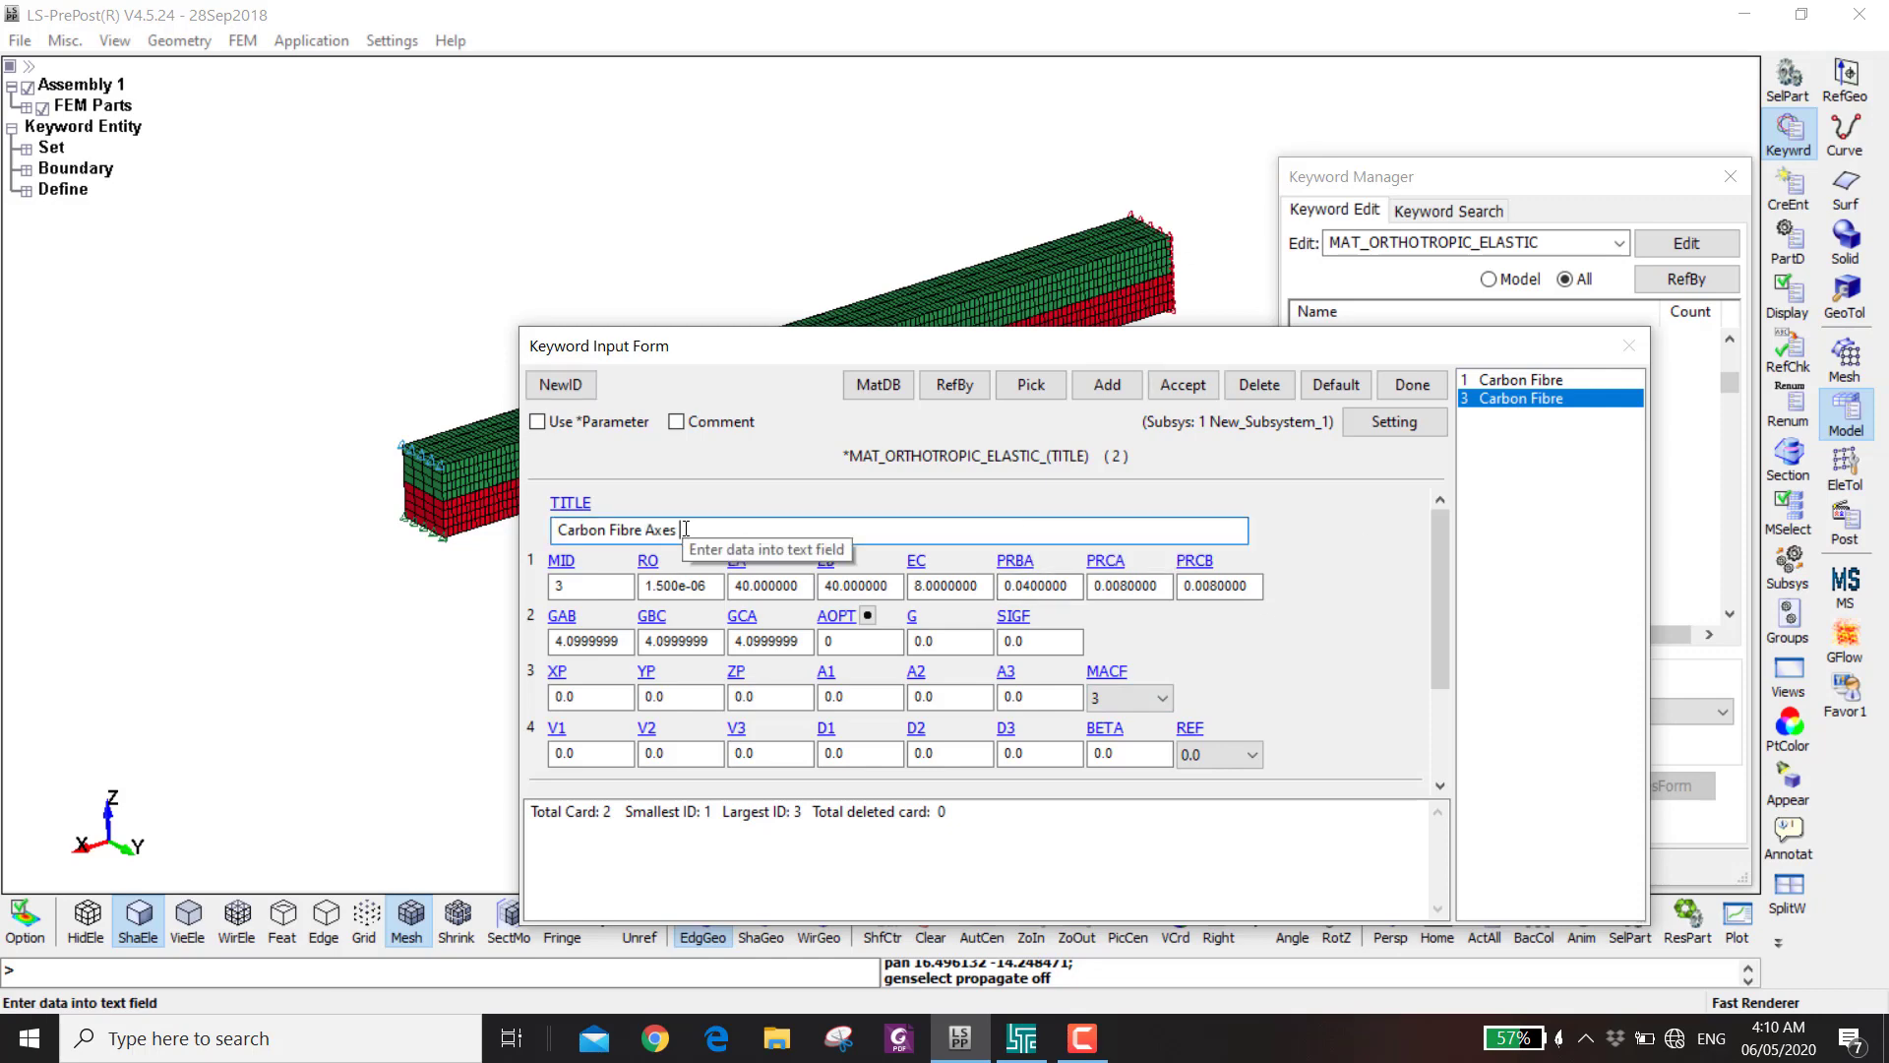
pyautogui.click(1183, 384)
pyautogui.click(1409, 386)
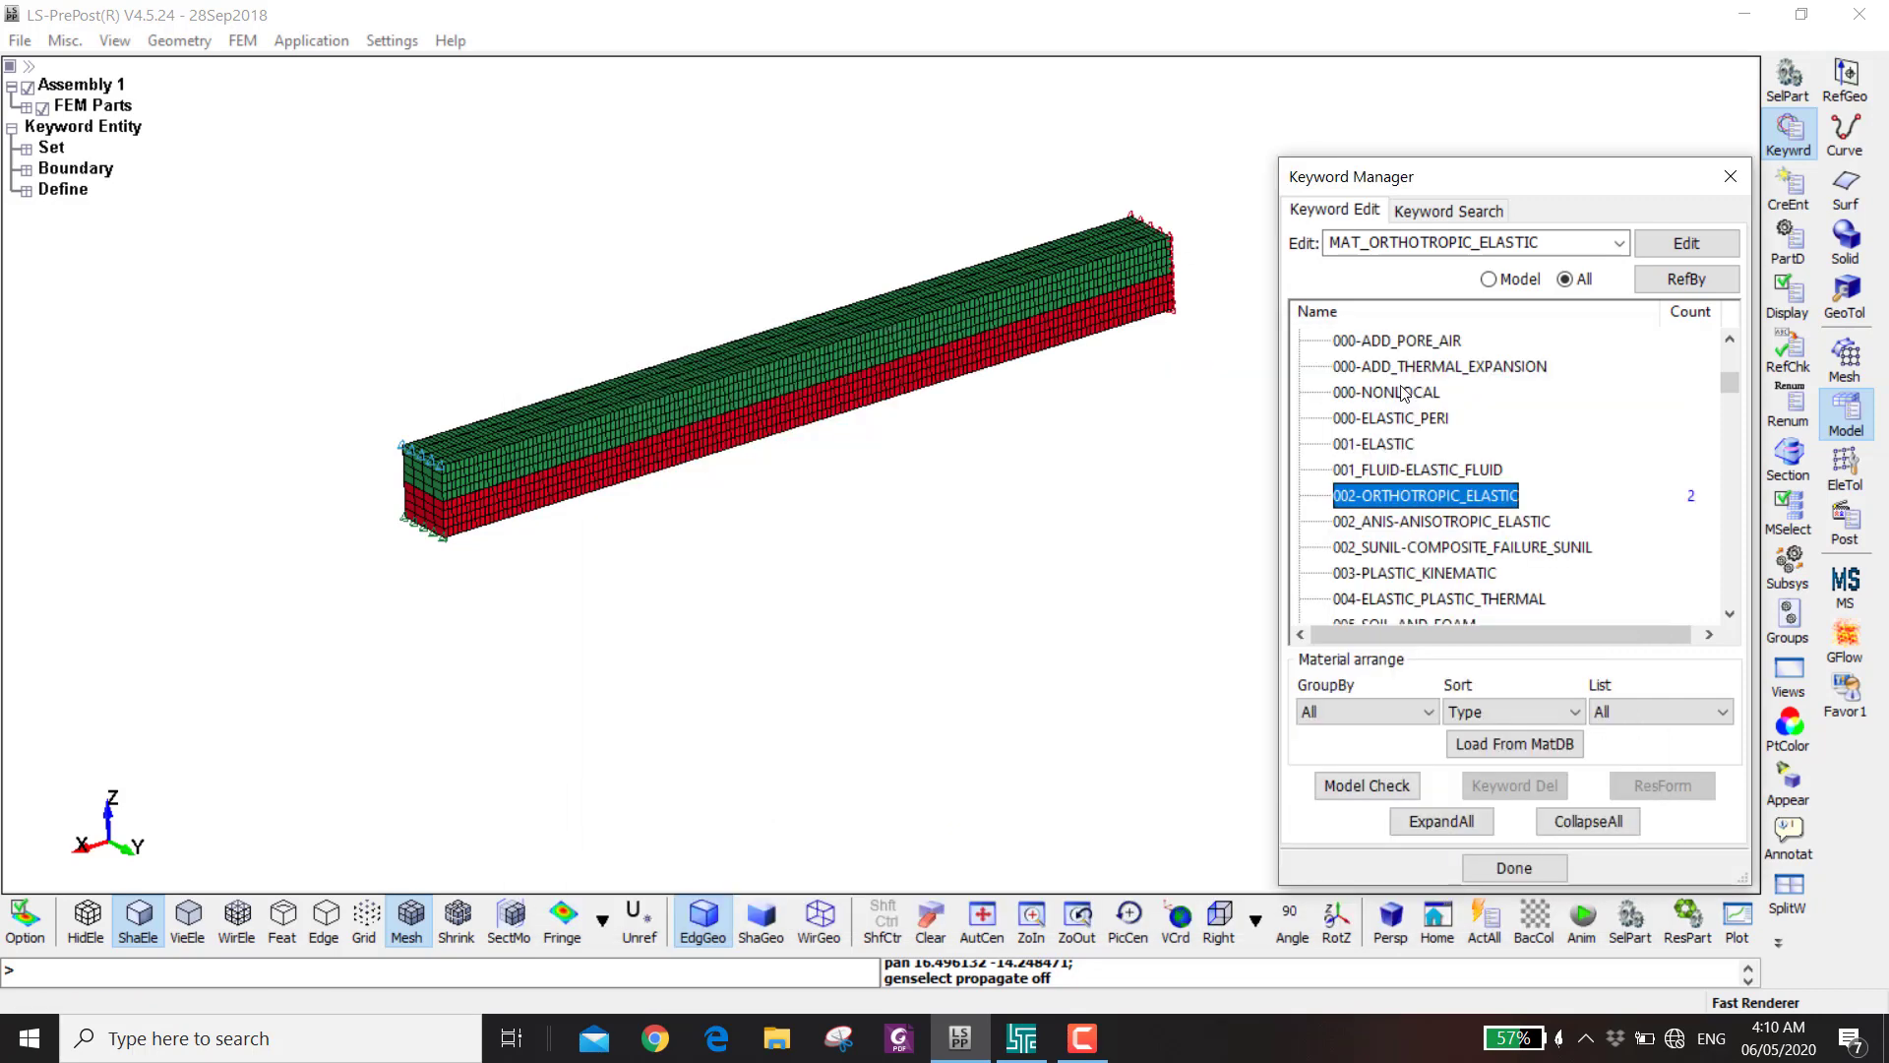
# - Open 138-COHESIVE_MIXED_MODE and start a new material with ID 2 titled "Cohesive Material"
pyautogui.scroll(-15, 1377, 502)
pyautogui.scroll(-5, 1377, 502)
pyautogui.scroll(-20, 1377, 501)
pyautogui.doubleClick(1397, 366)
pyautogui.click(414, 262)
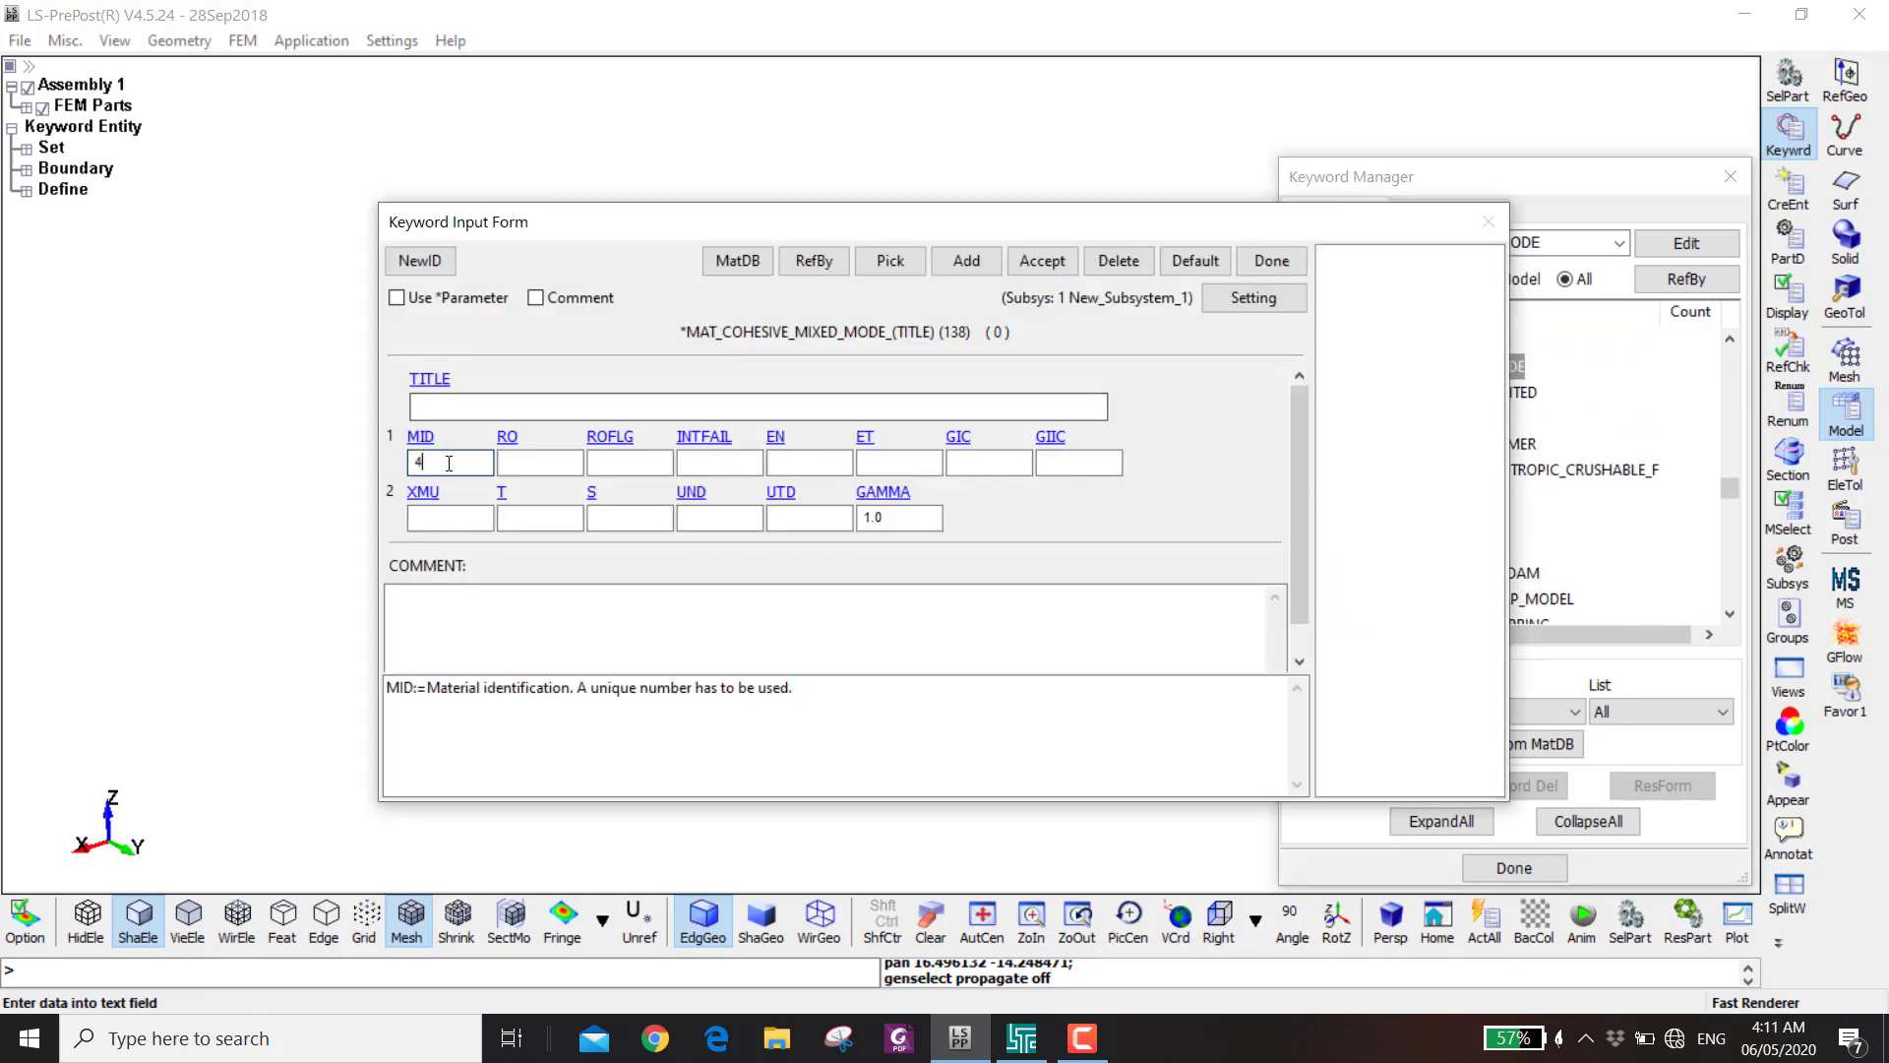
pyautogui.click(466, 403)
pyautogui.write('Cohesive ')
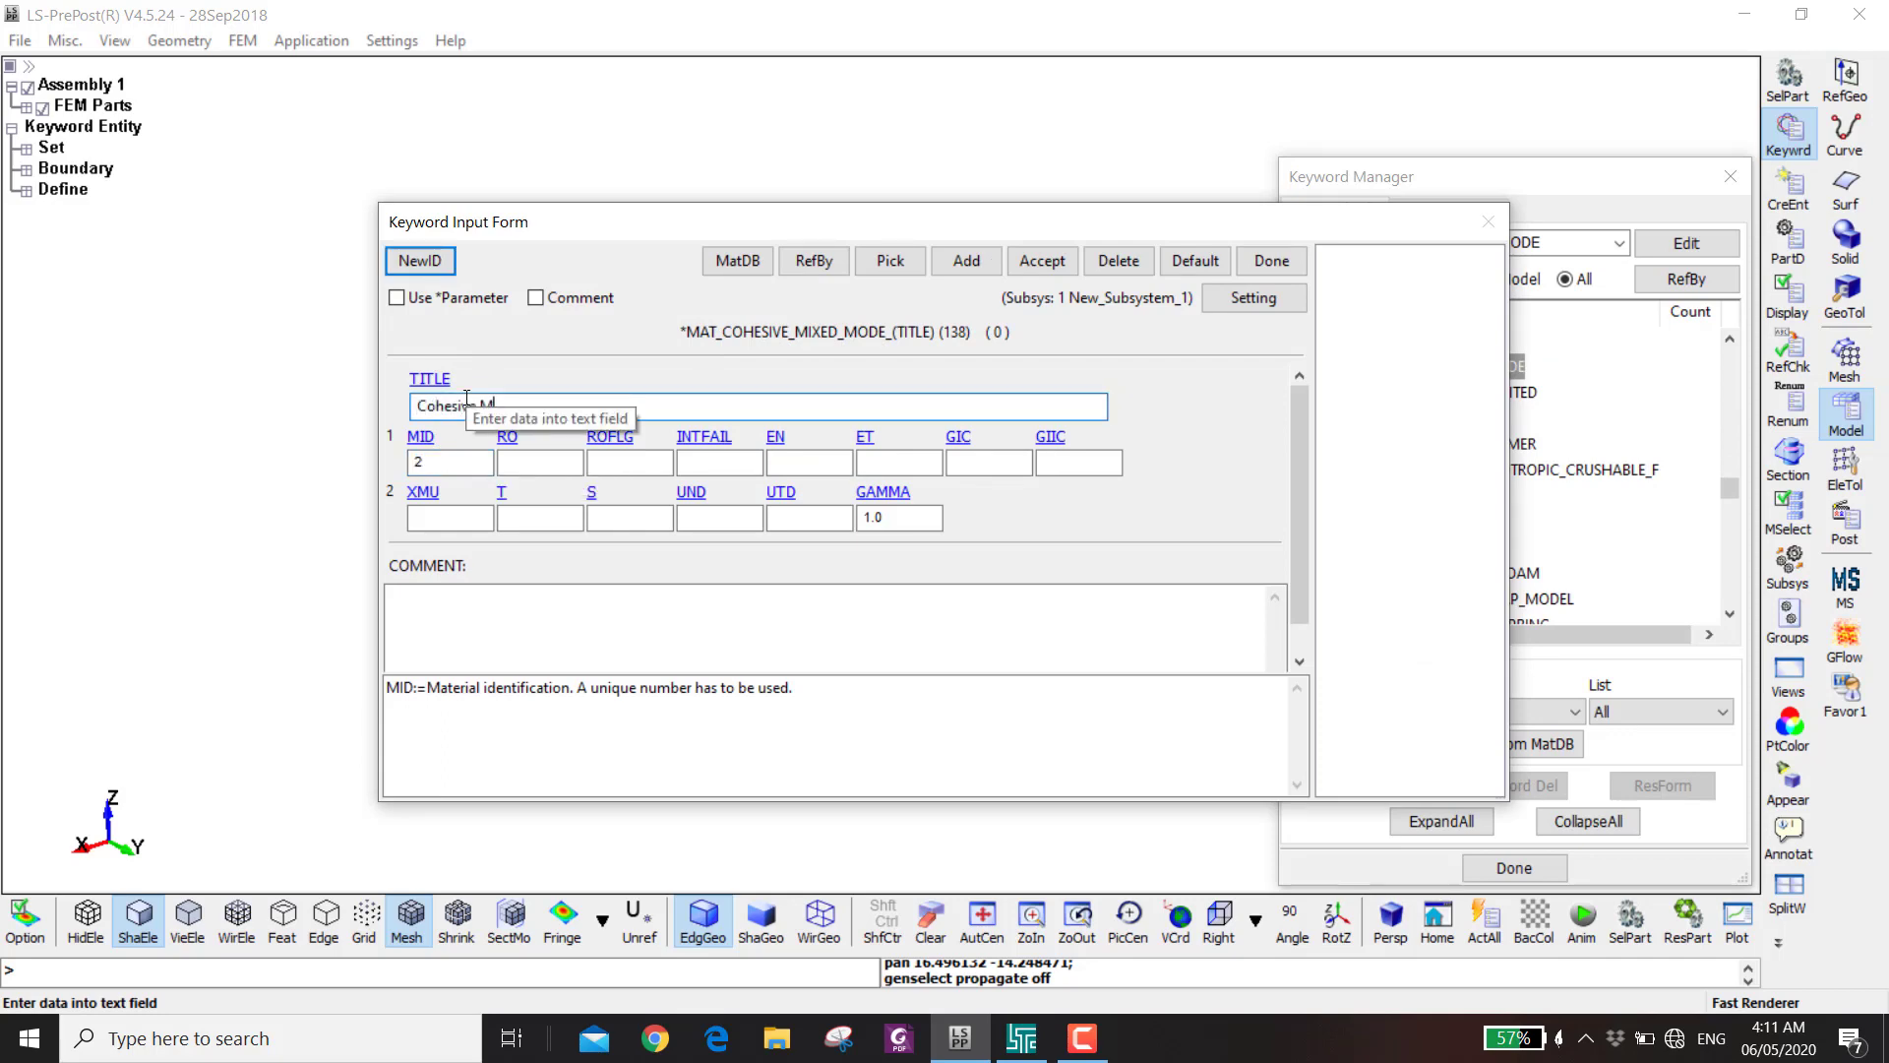
pyautogui.write('Material')
# - Set the Cohesive Material's RO to 1.5e-6, ROFLG to 0, INTFAIL to 1, and stiffnesses EN and ET to 10
pyautogui.press('Tab')
pyautogui.write('1')
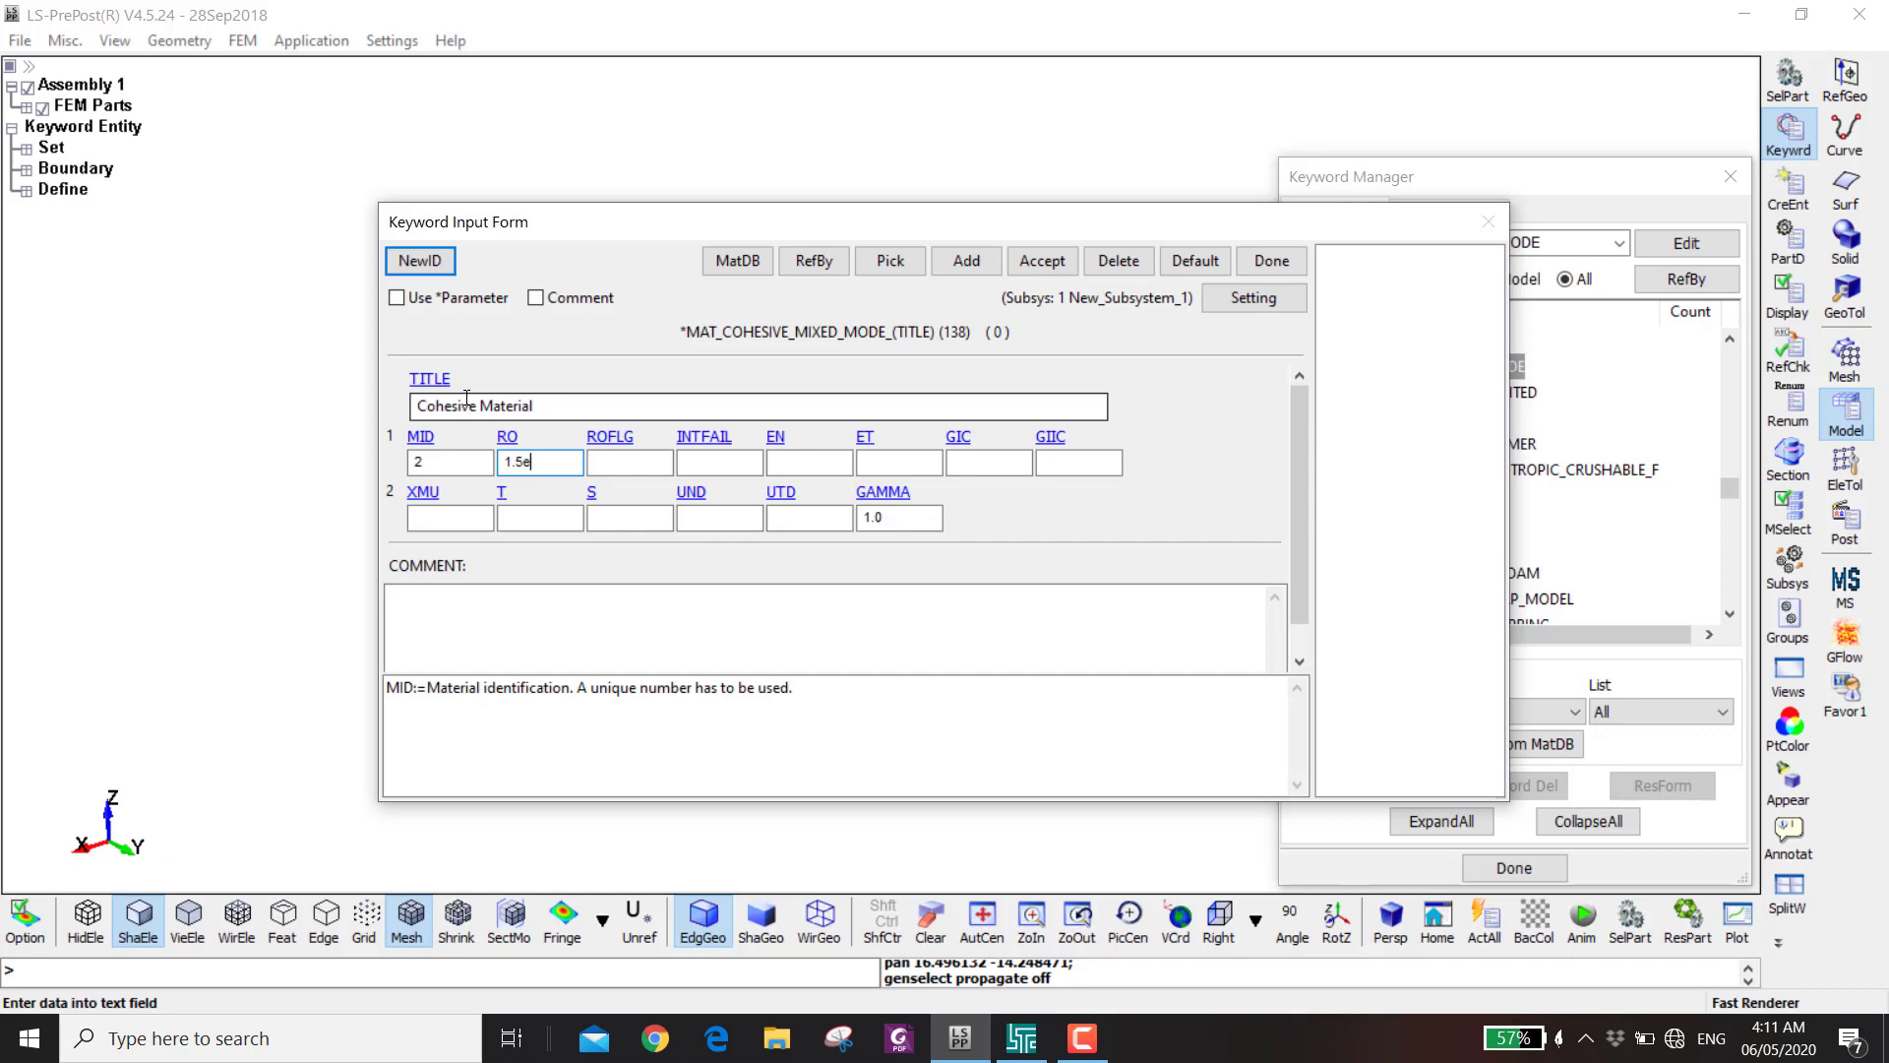
pyautogui.click(593, 460)
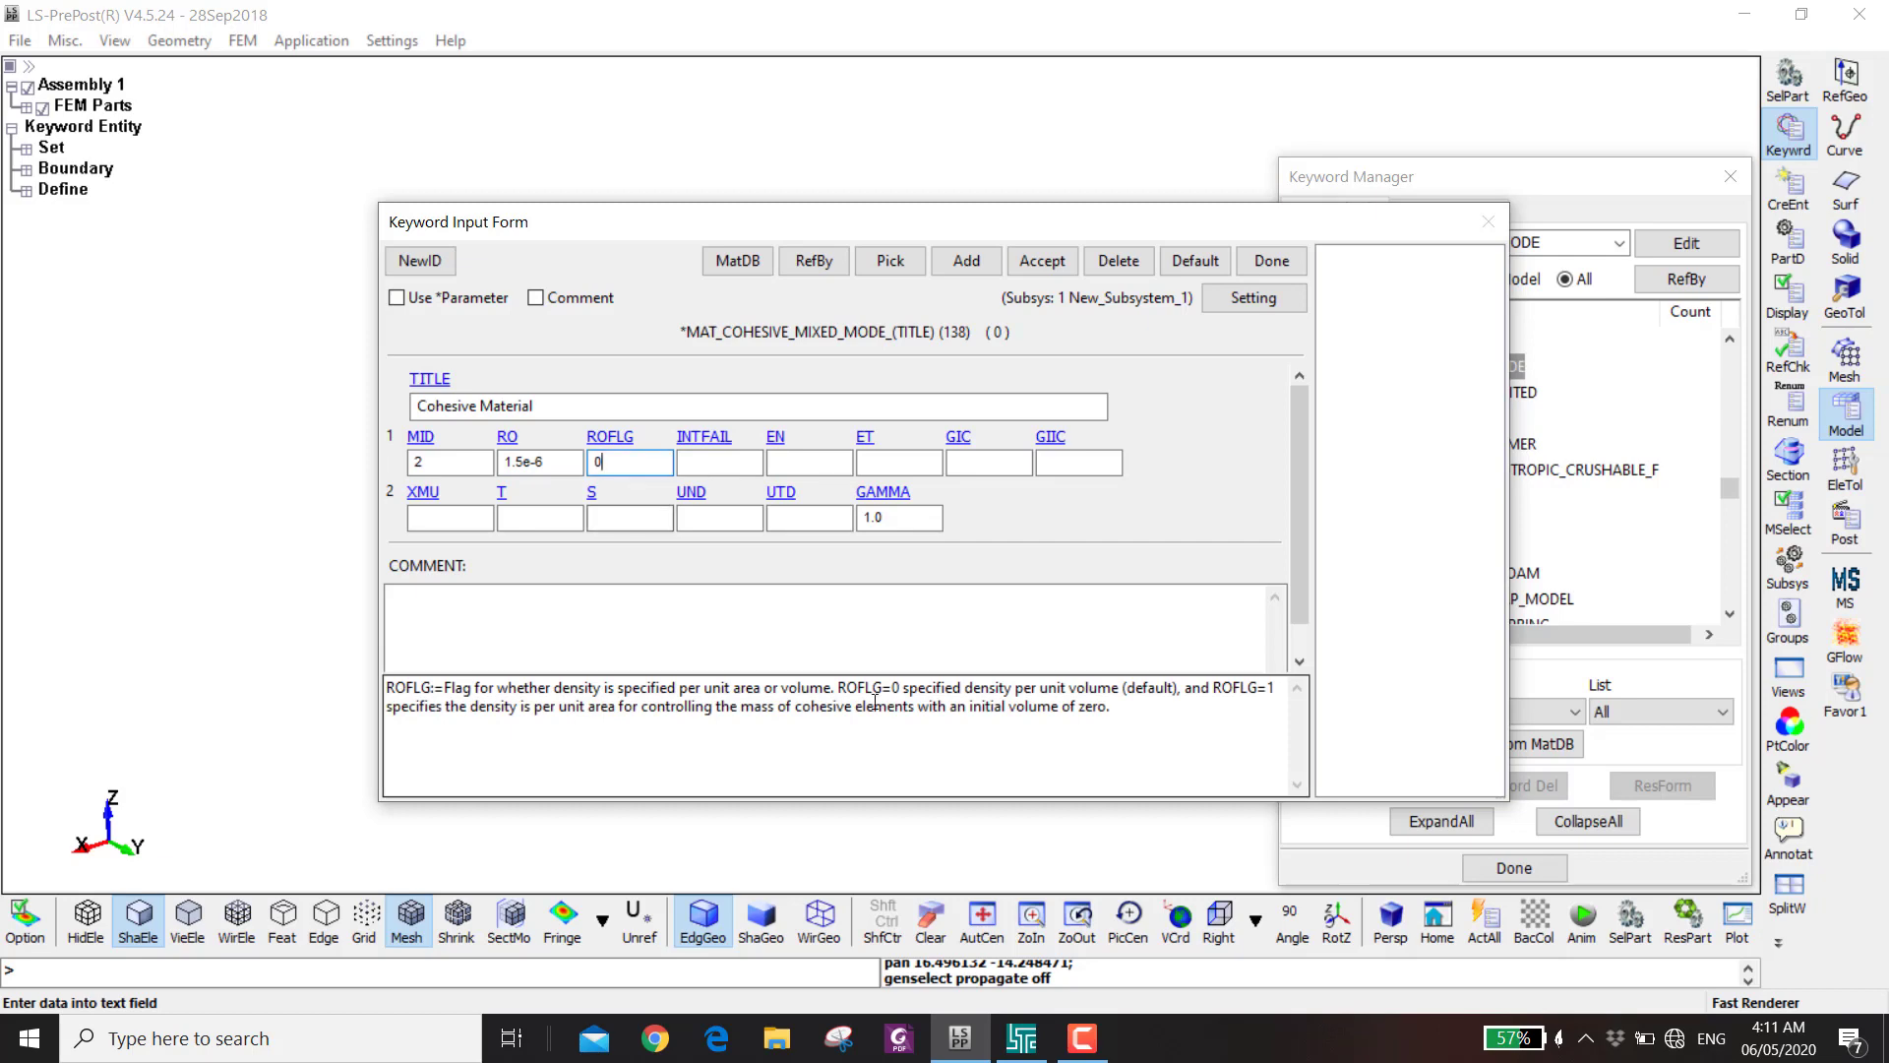
pyautogui.click(723, 462)
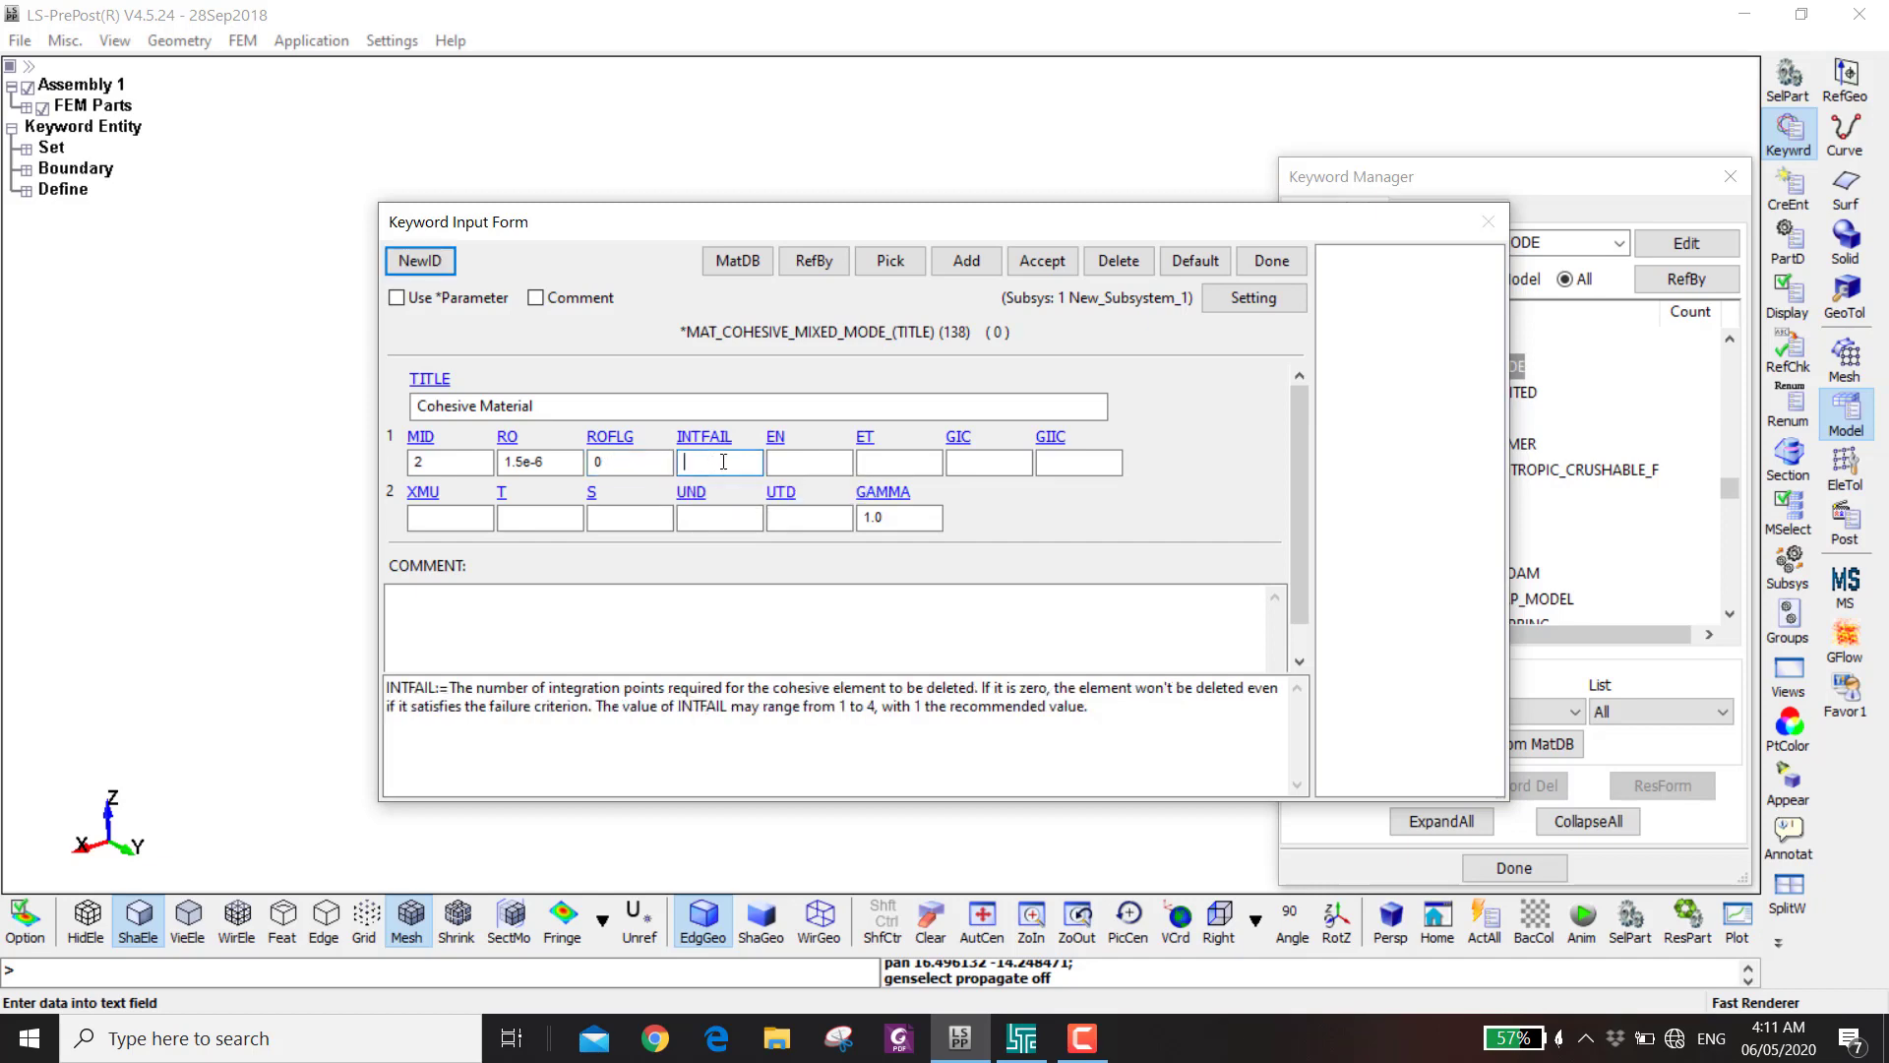
pyautogui.click(805, 463)
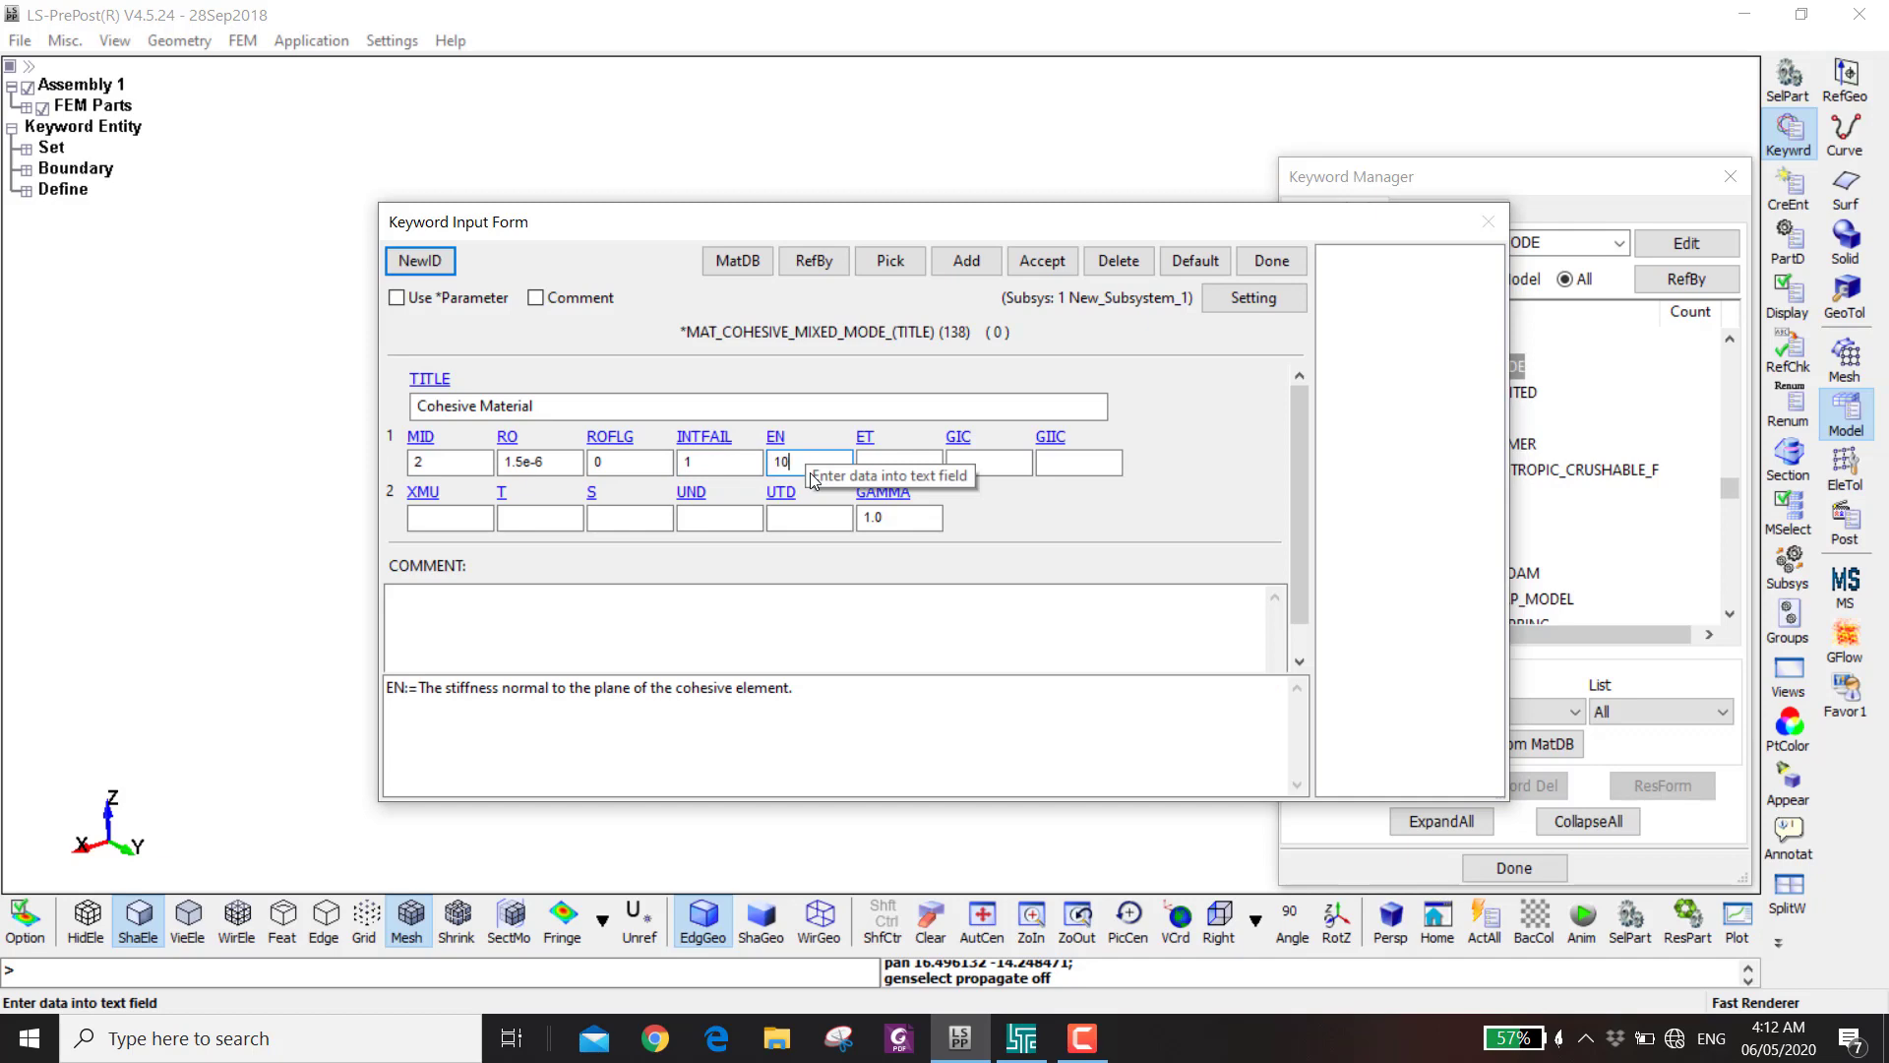
pyautogui.press('Tab')
pyautogui.write('10')
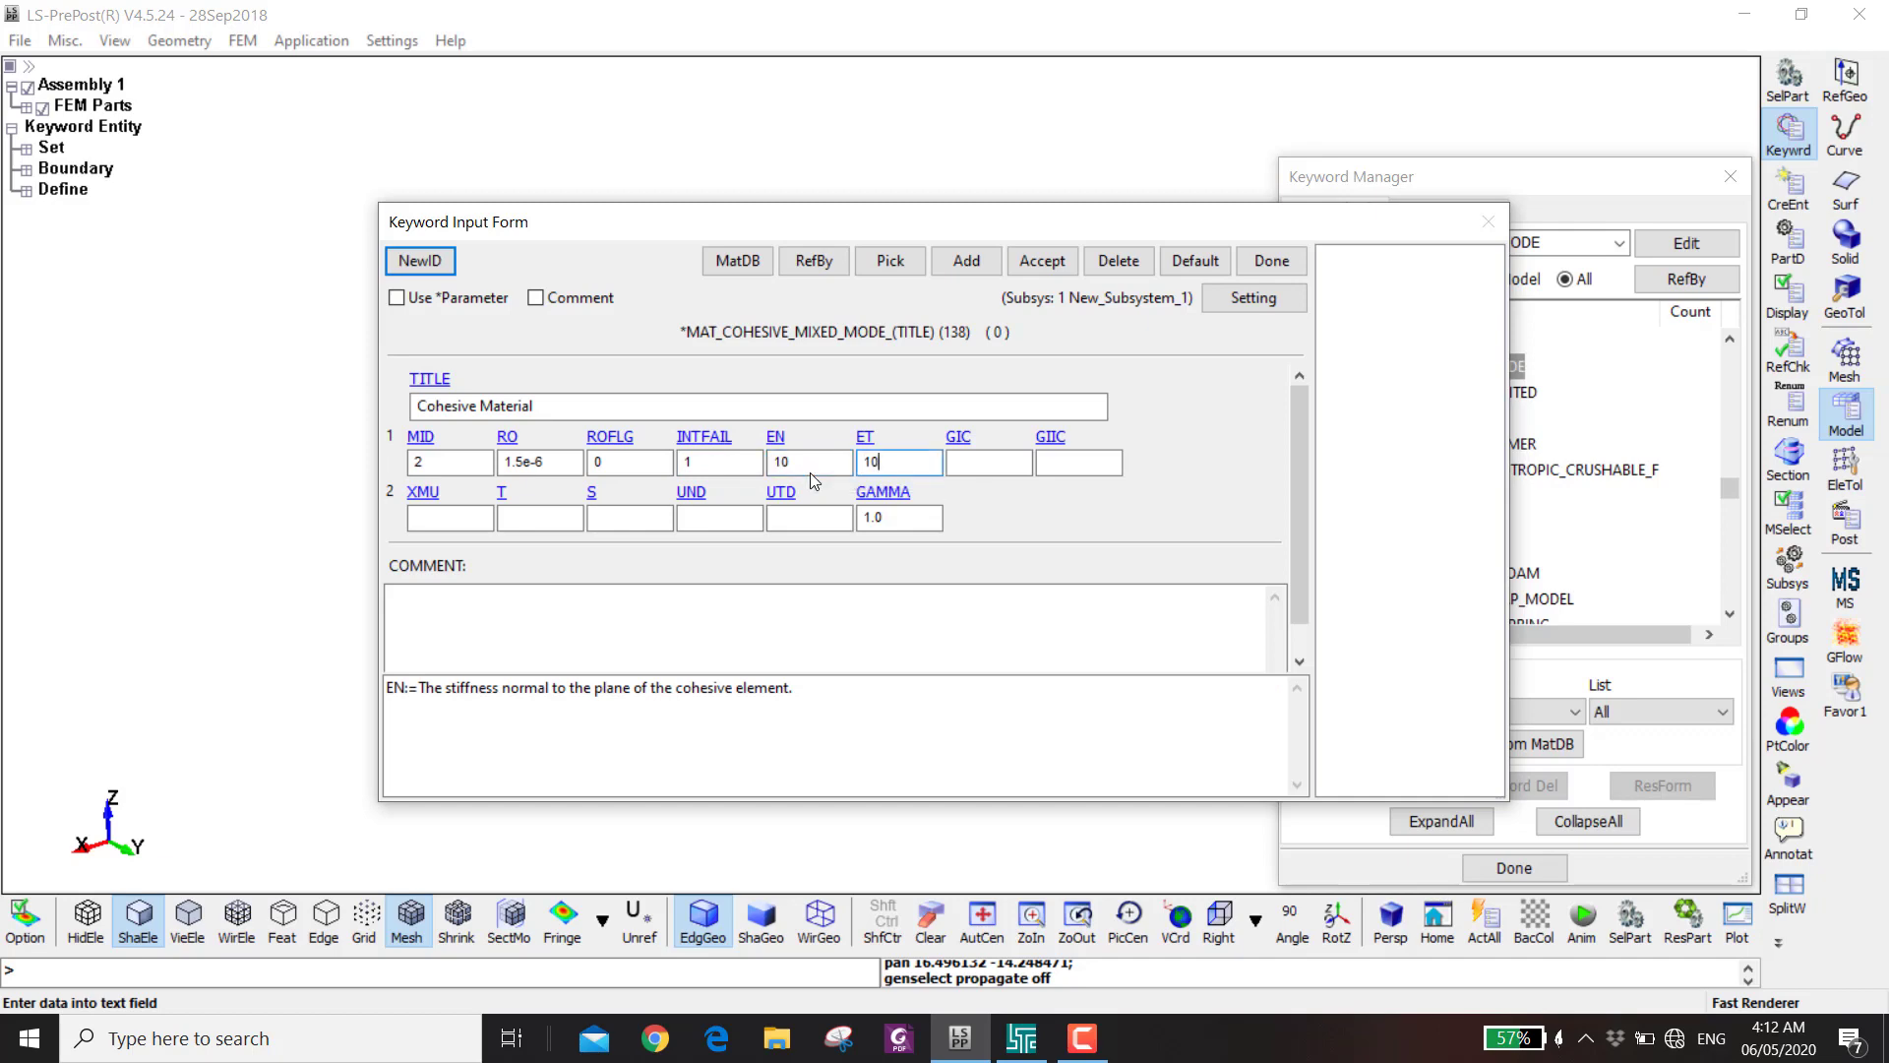
# - Set the Cohesive Material's energy release rates GIC and GIIC to 0.0015
pyautogui.click(981, 462)
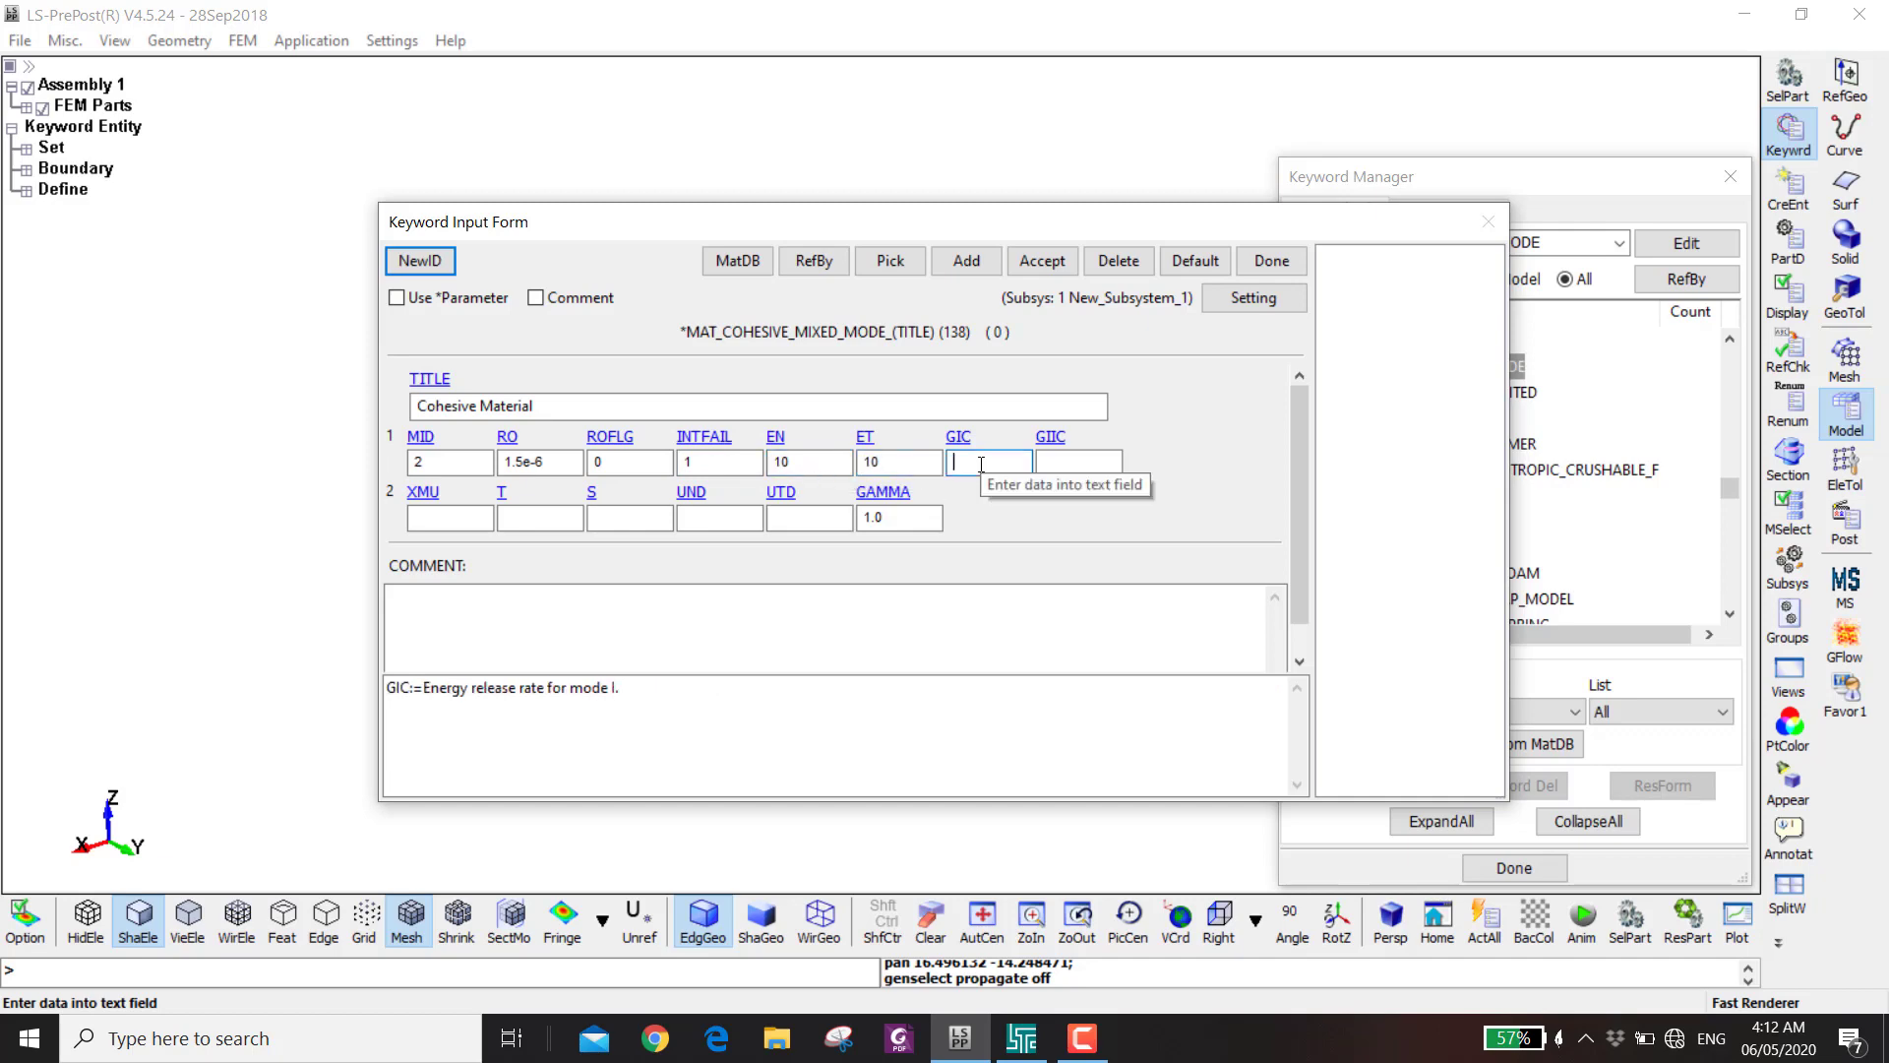
pyautogui.write('0.0015')
pyautogui.press('Tab')
pyautogui.write('0.0015')
# - Set the Cohesive Material's mixed-mode exponent XMU to 1 and its peak tractions T and S to 0.018
pyautogui.click(460, 521)
pyautogui.write('1')
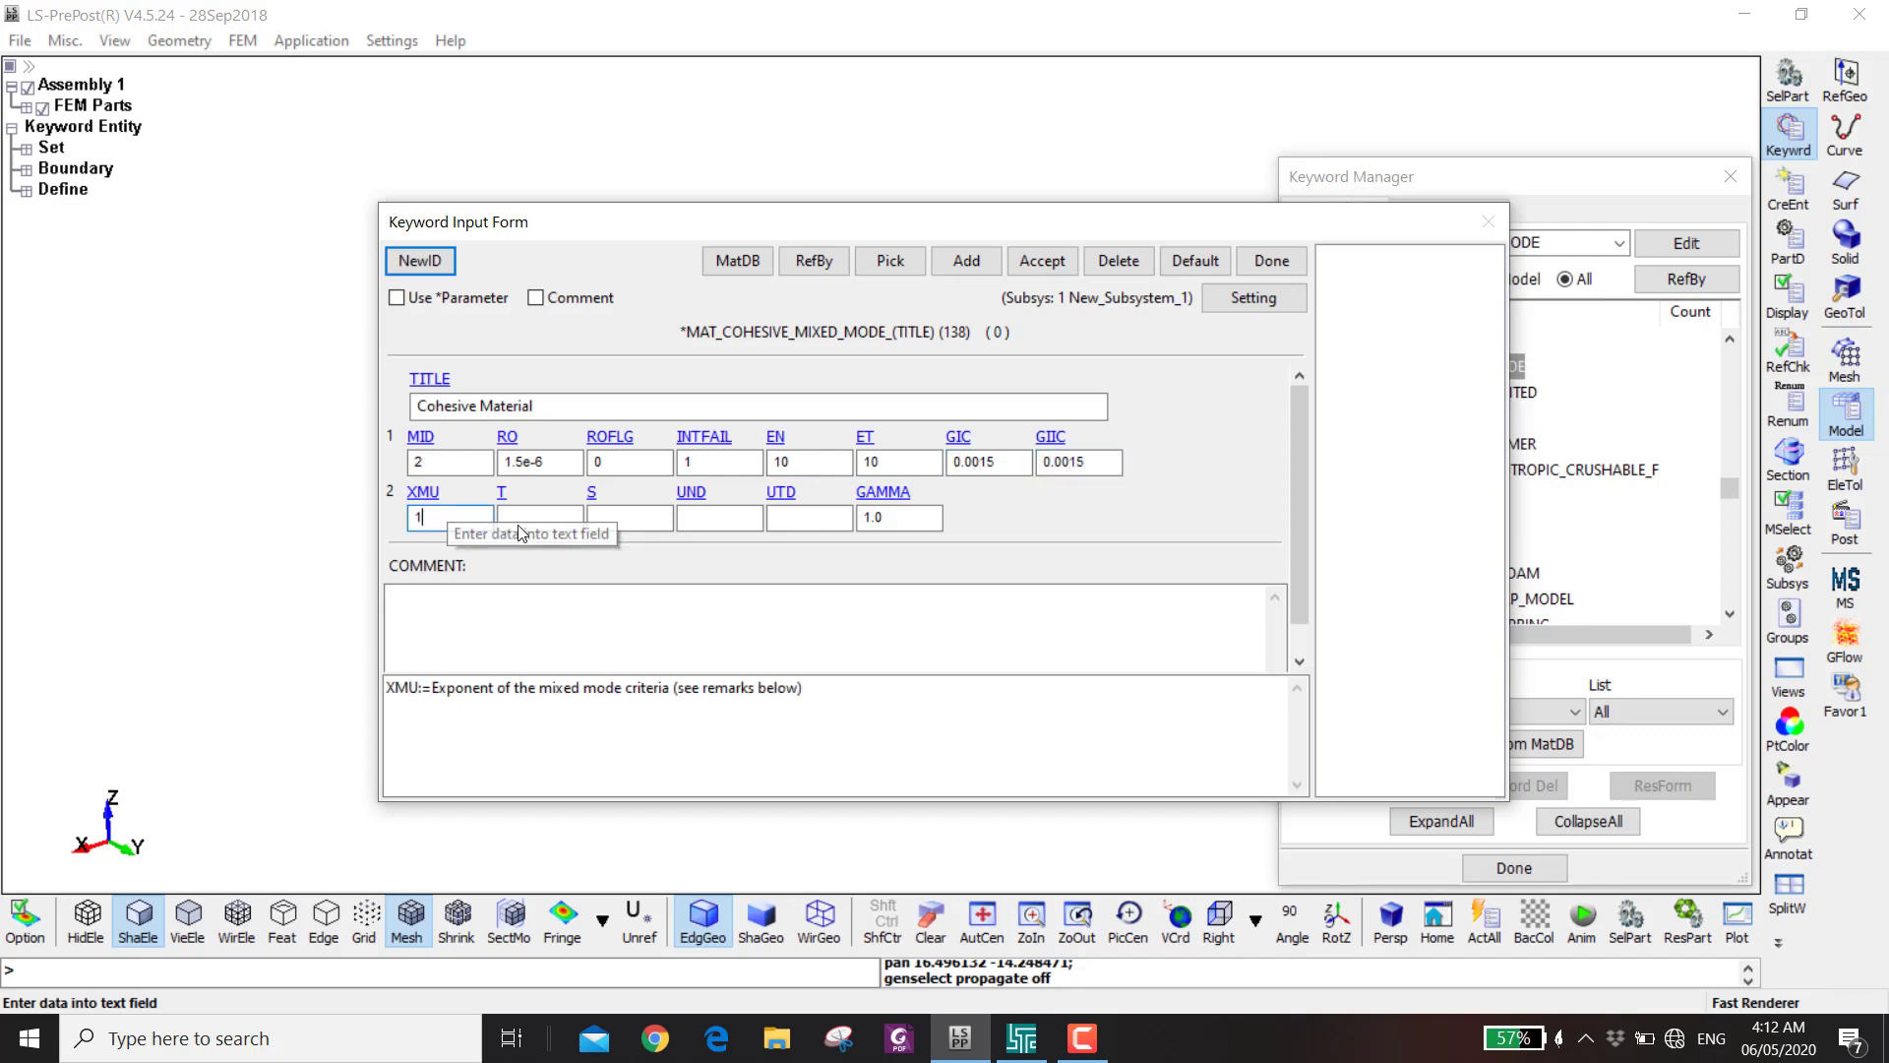
pyautogui.click(529, 518)
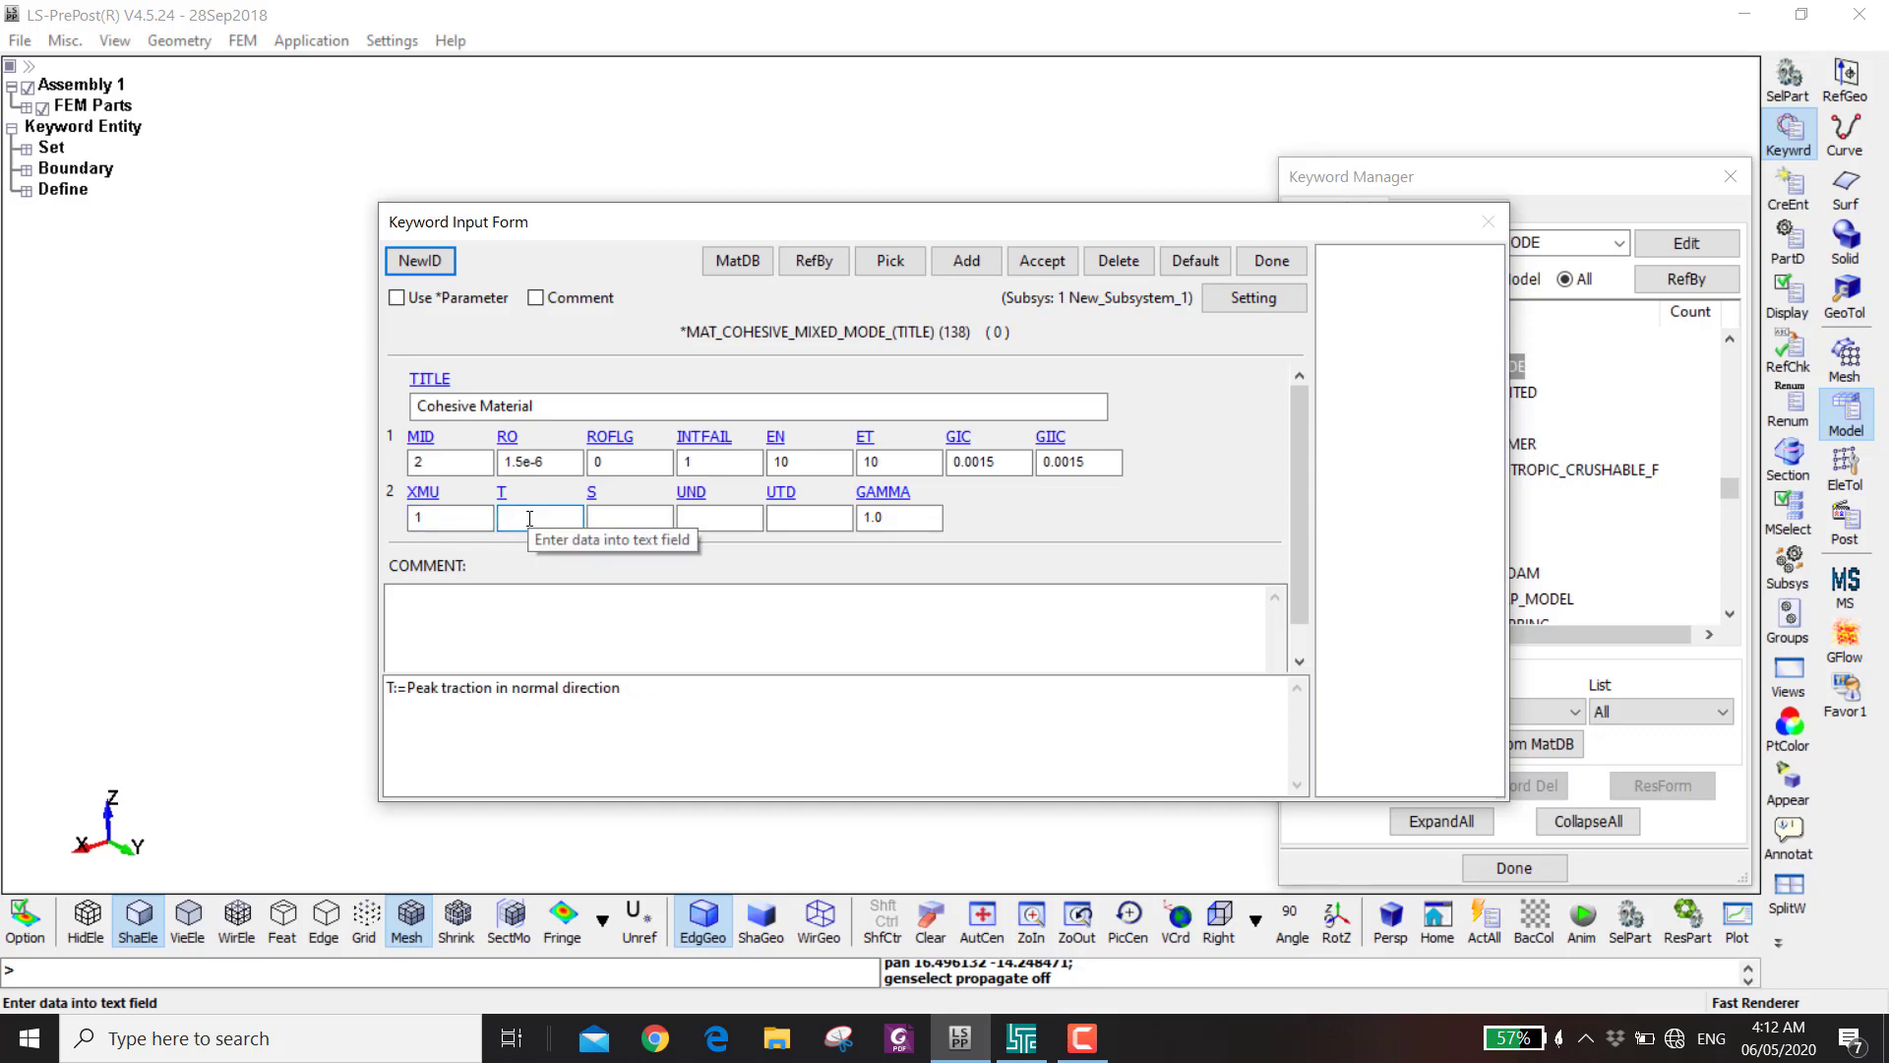
pyautogui.write('0.018')
pyautogui.press('Tab')
pyautogui.write('0.018')
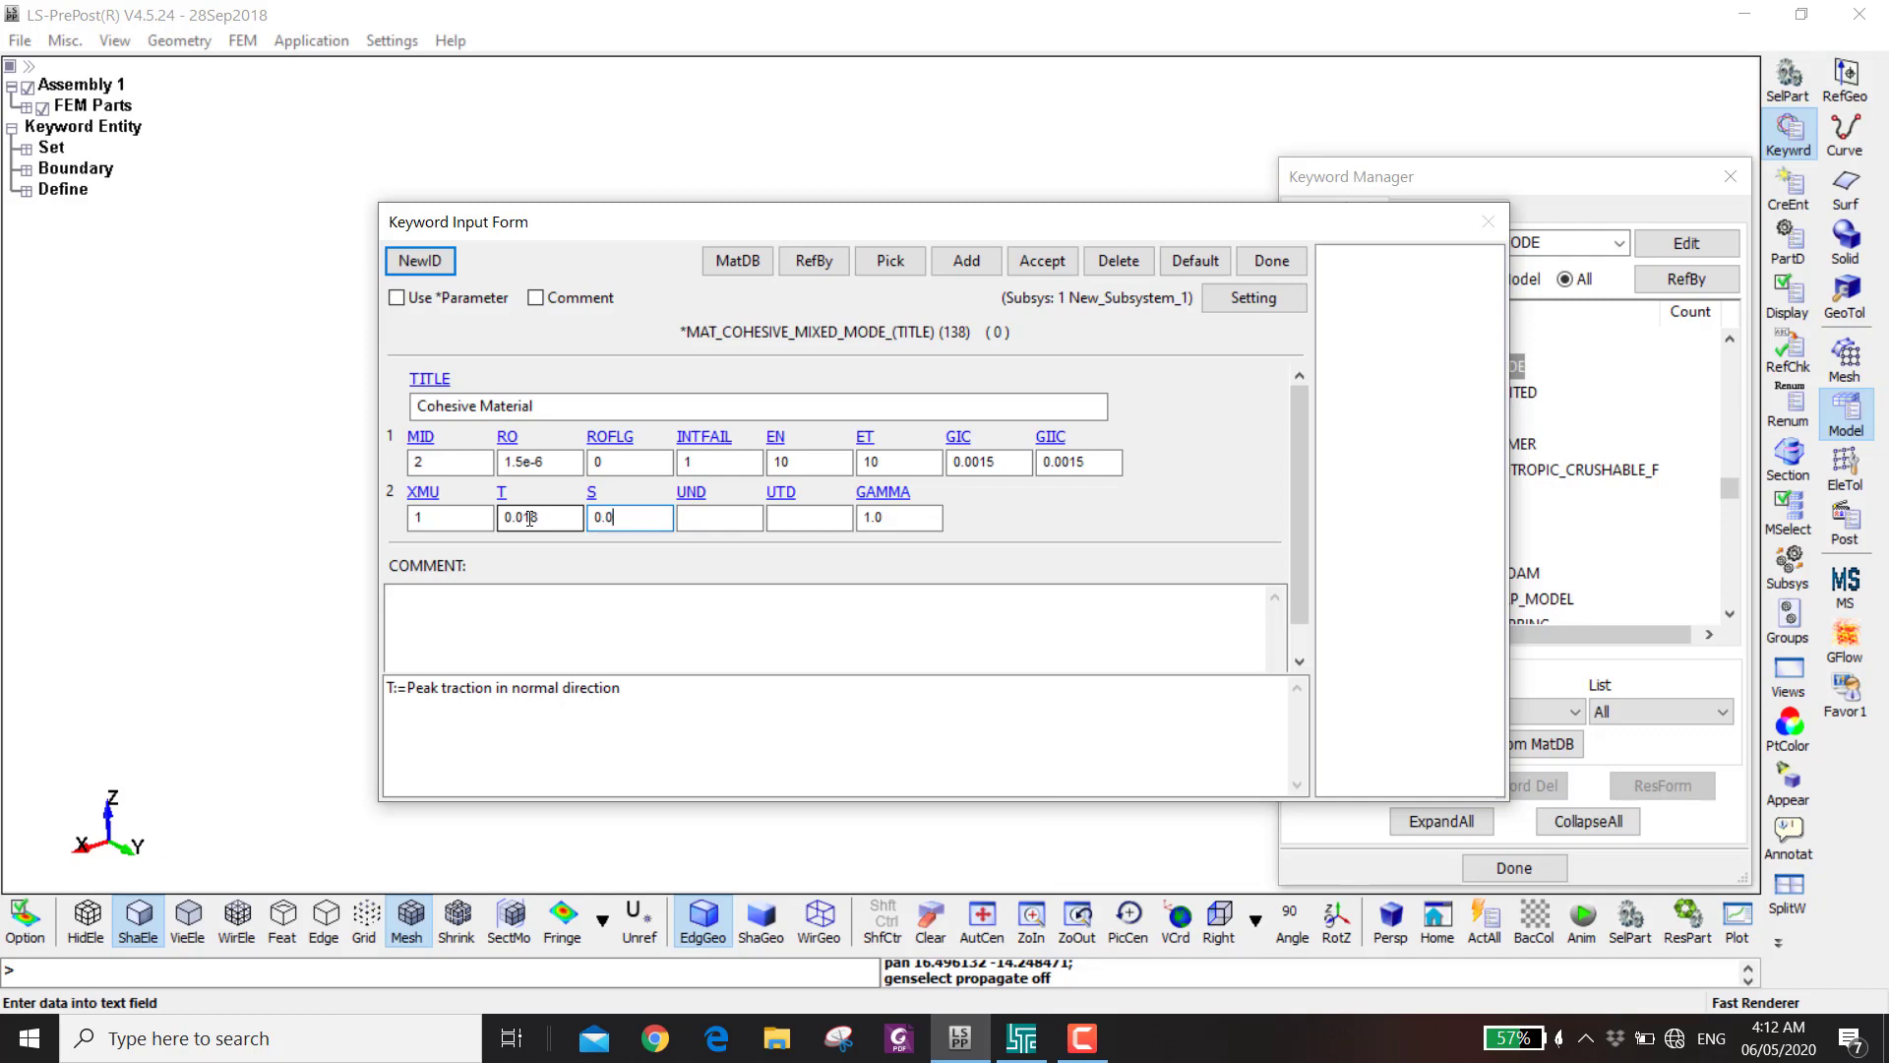
# - Set the Cohesive Material's ultimate displacements UND and UTD to 0.166667
pyautogui.click(687, 521)
pyautogui.write('0.')
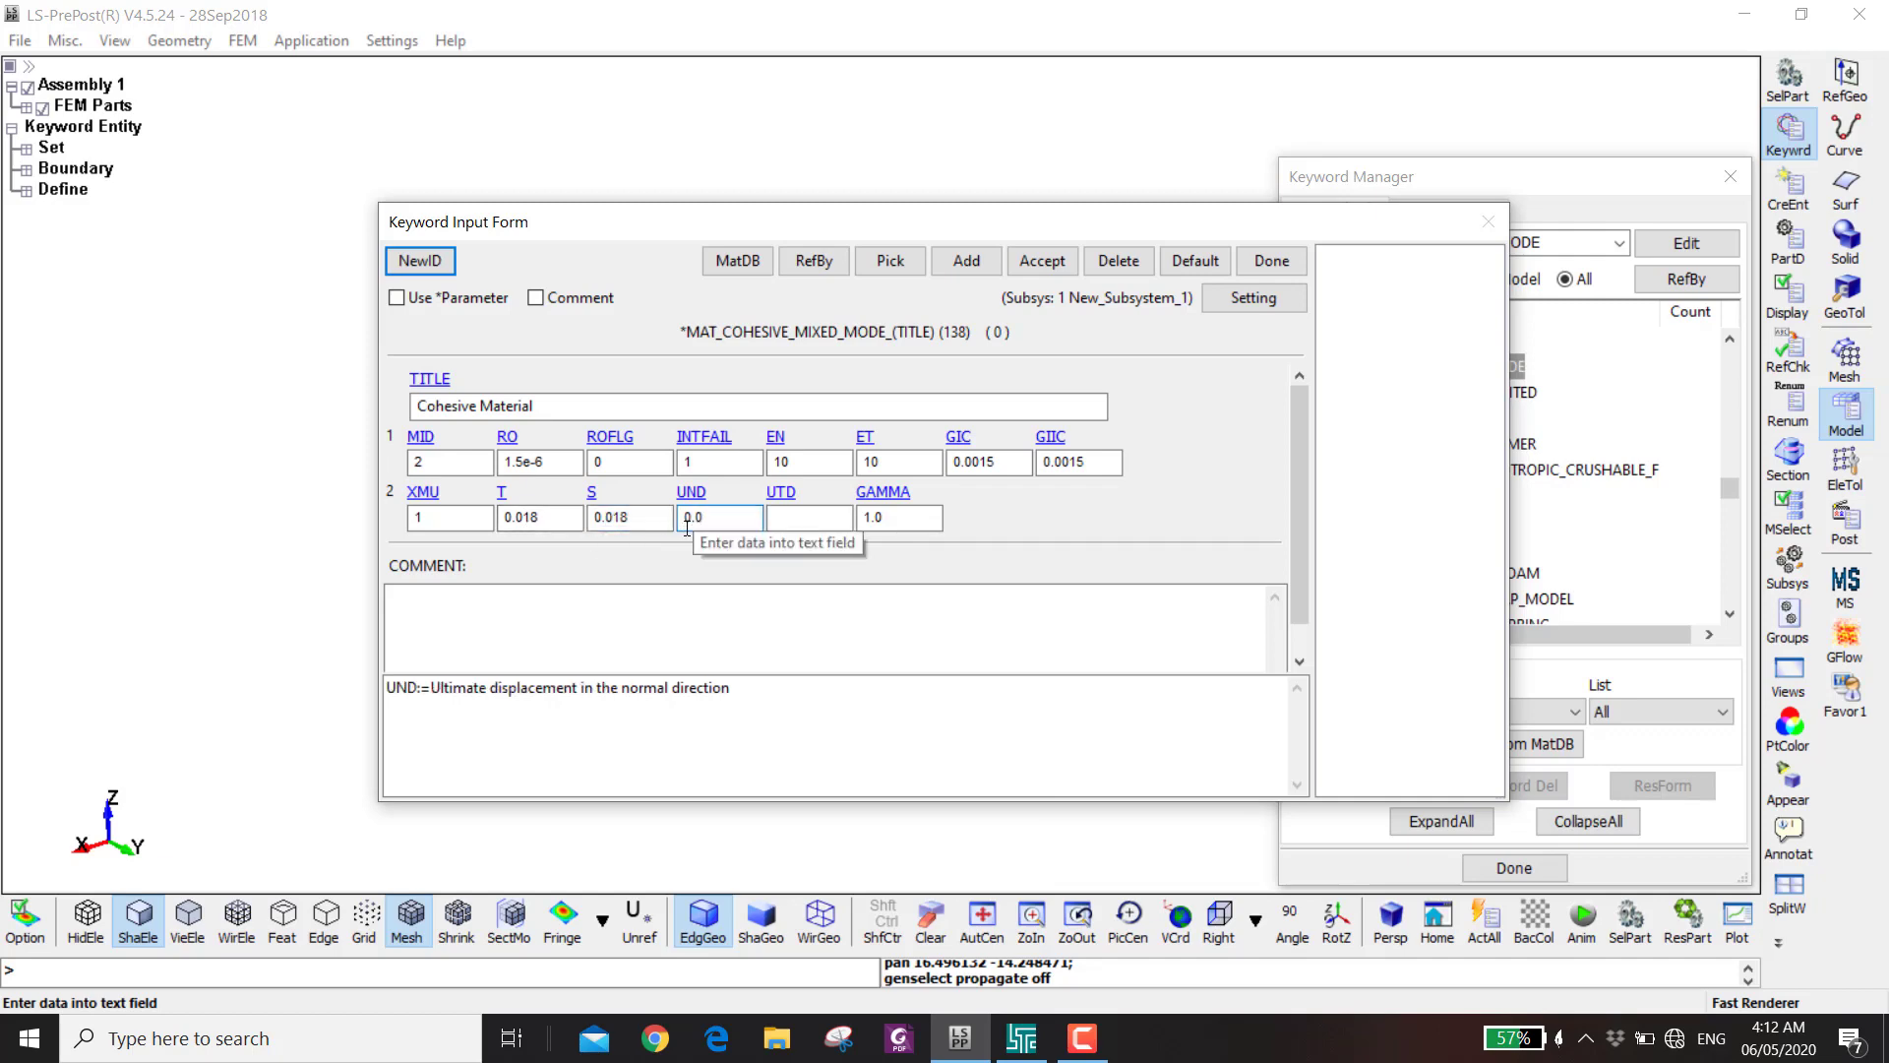
pyautogui.write('1666')
pyautogui.doubleClick(742, 519)
pyautogui.hotkey('ctrl', 'c')
pyautogui.click(779, 518)
pyautogui.hotkey('ctrl', 'v')
pyautogui.click(779, 518)
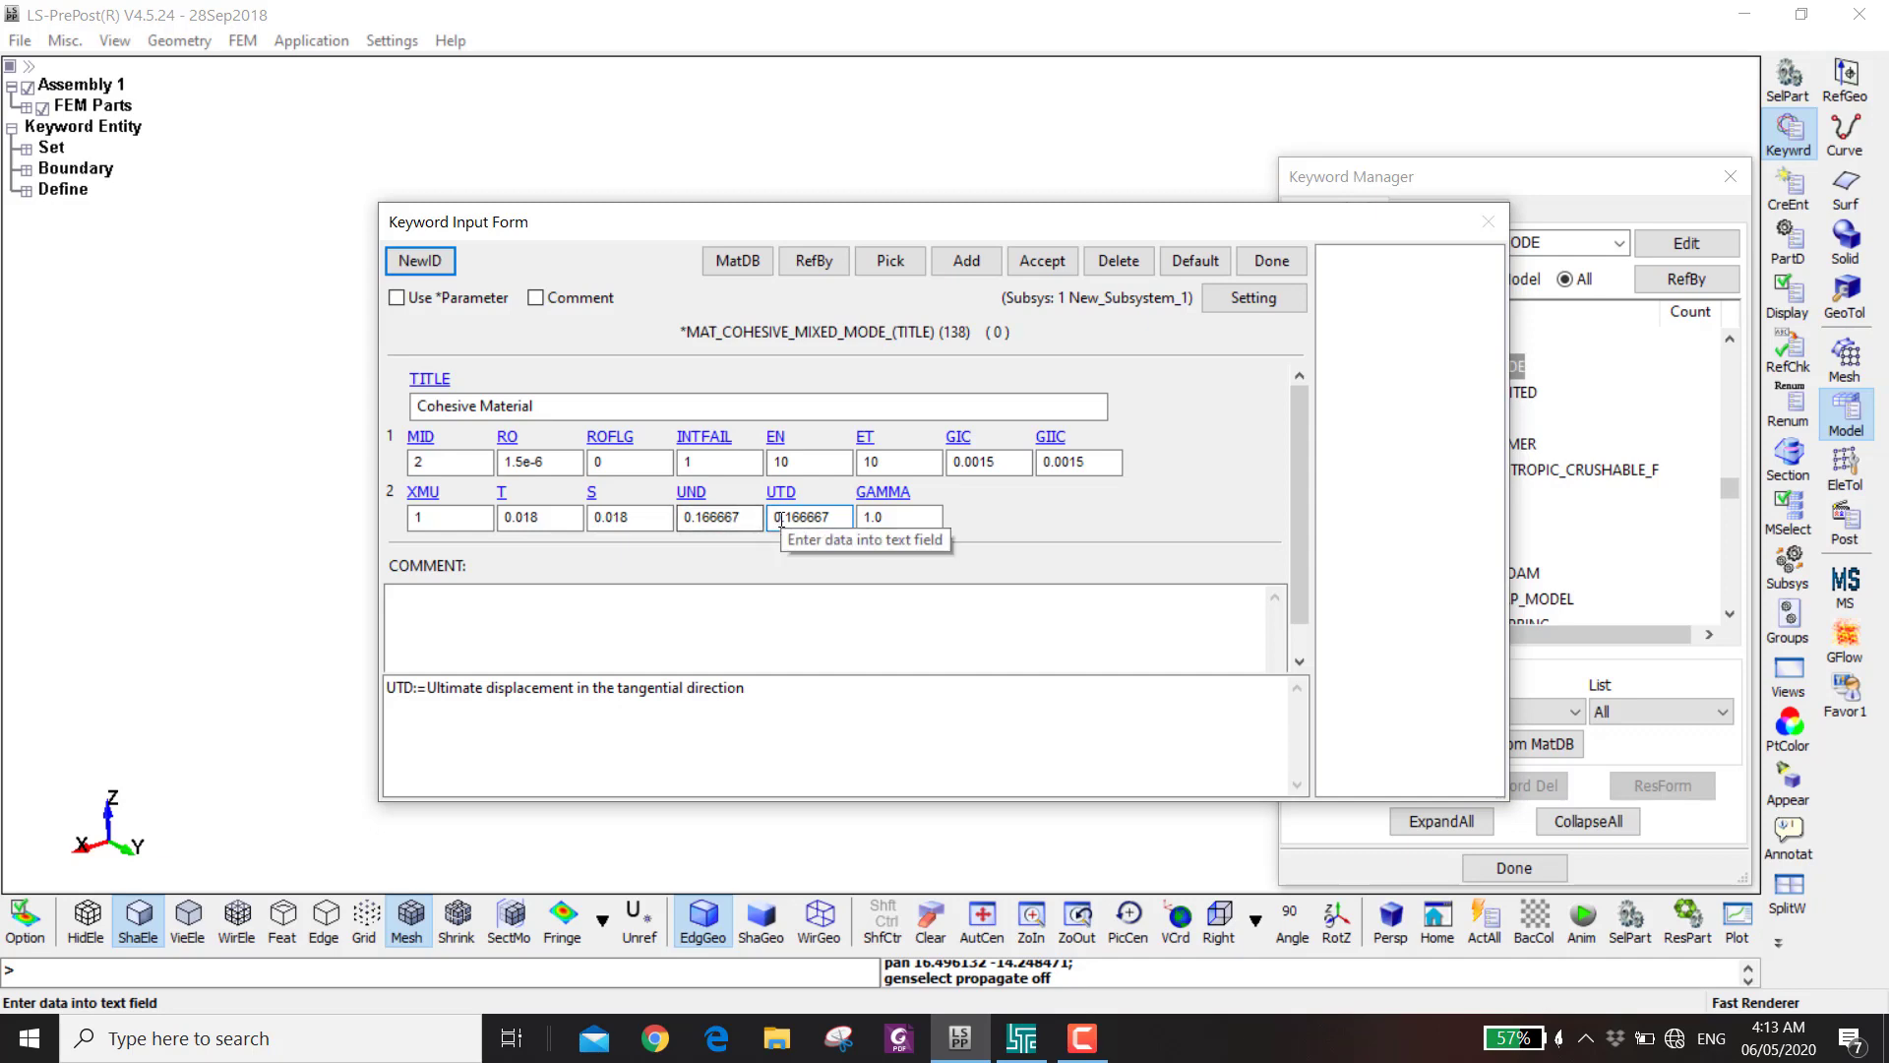
# - Recheck the peak traction fields T and S, accept the Cohesive Material and close its form
pyautogui.click(615, 518)
pyautogui.click(539, 519)
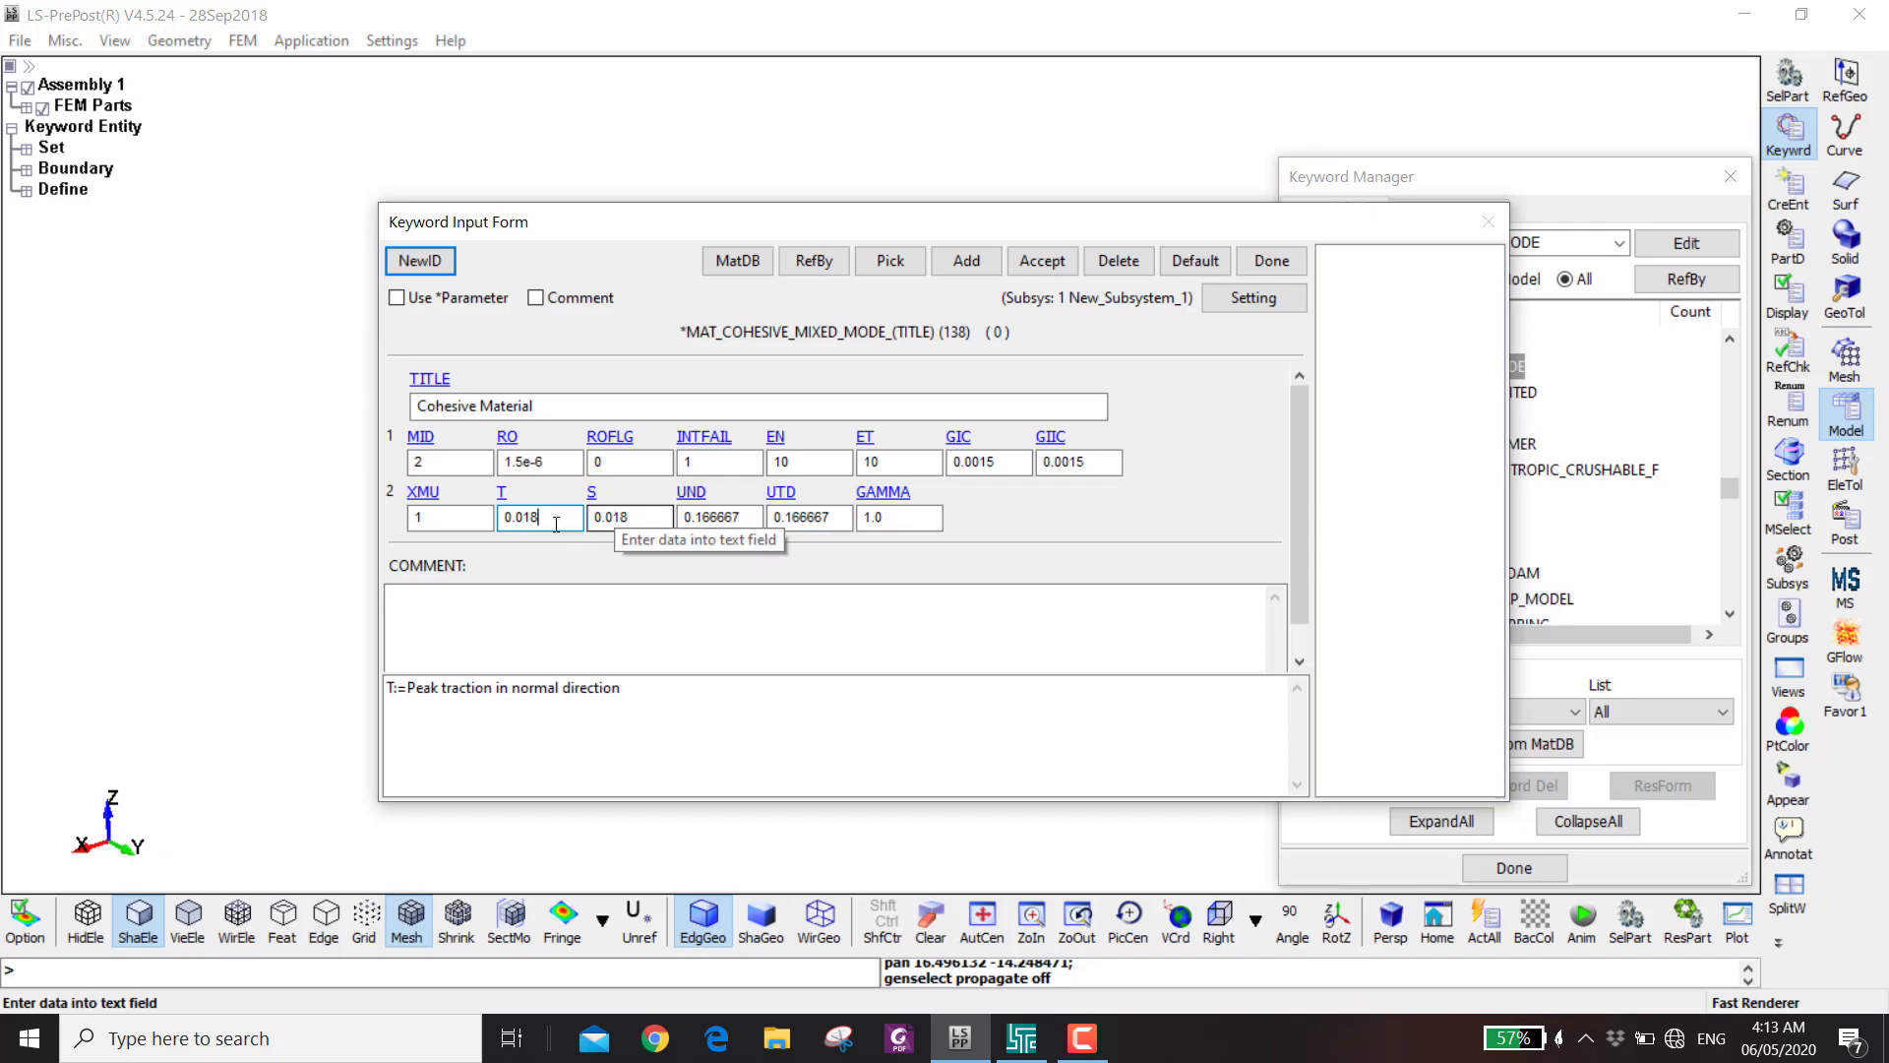
pyautogui.click(619, 518)
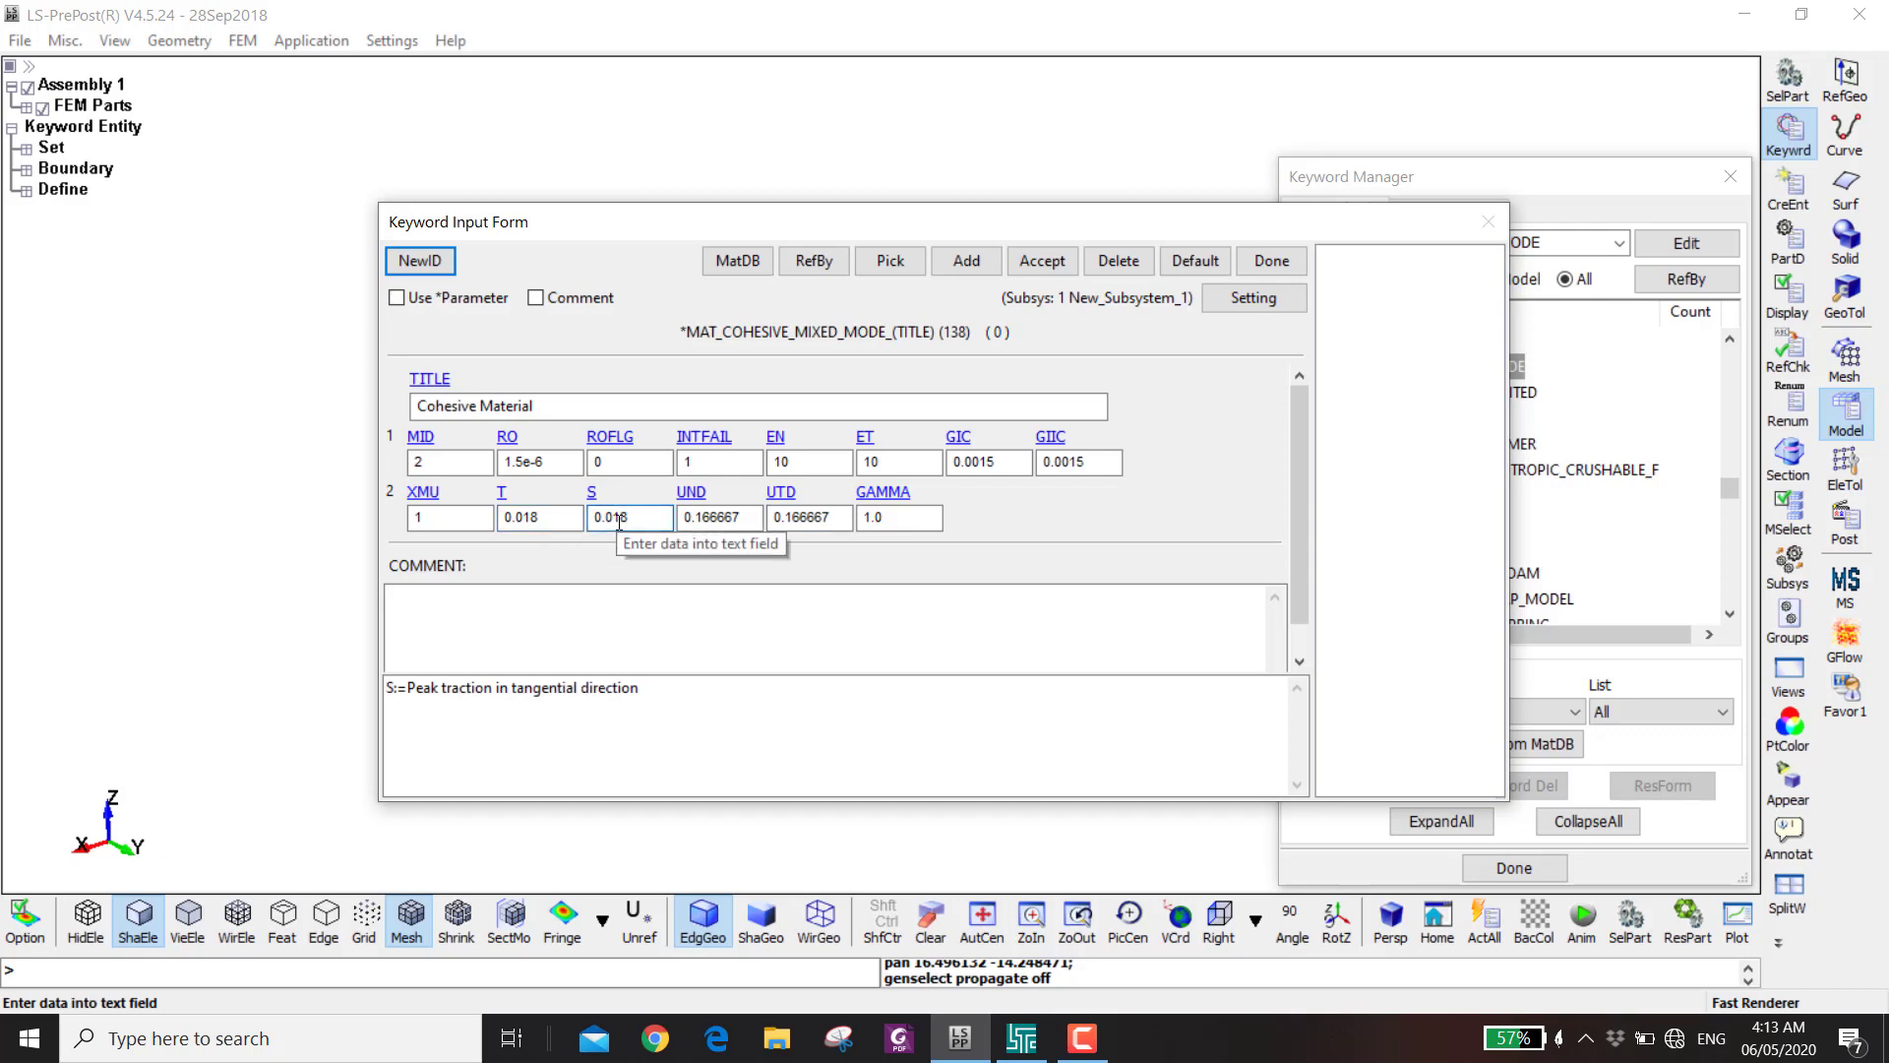
pyautogui.click(1042, 259)
pyautogui.click(1271, 260)
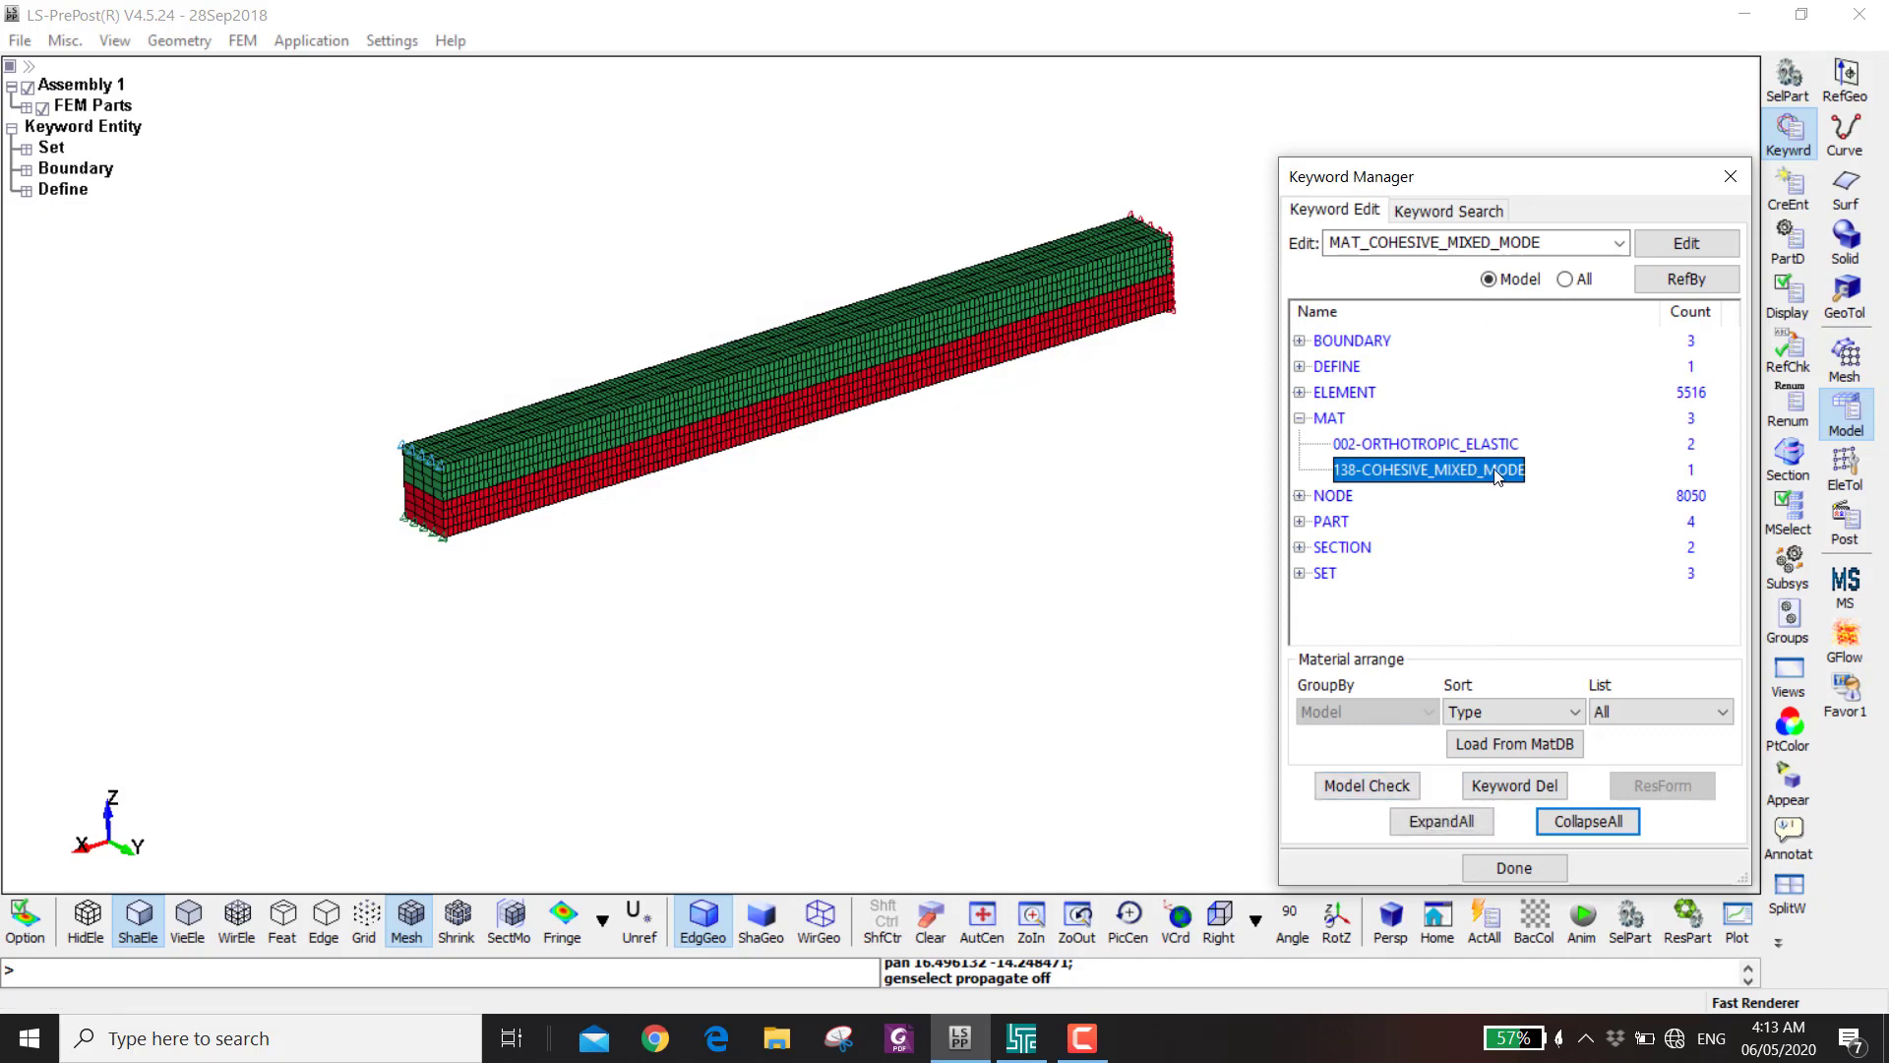
# - Open CONTROL_ACCURACY from the full keyword list, set OSU to 1 and INN to 4, accept it and close the form
pyautogui.click(1354, 342)
pyautogui.click(1566, 280)
pyautogui.scroll(-1, 1341, 453)
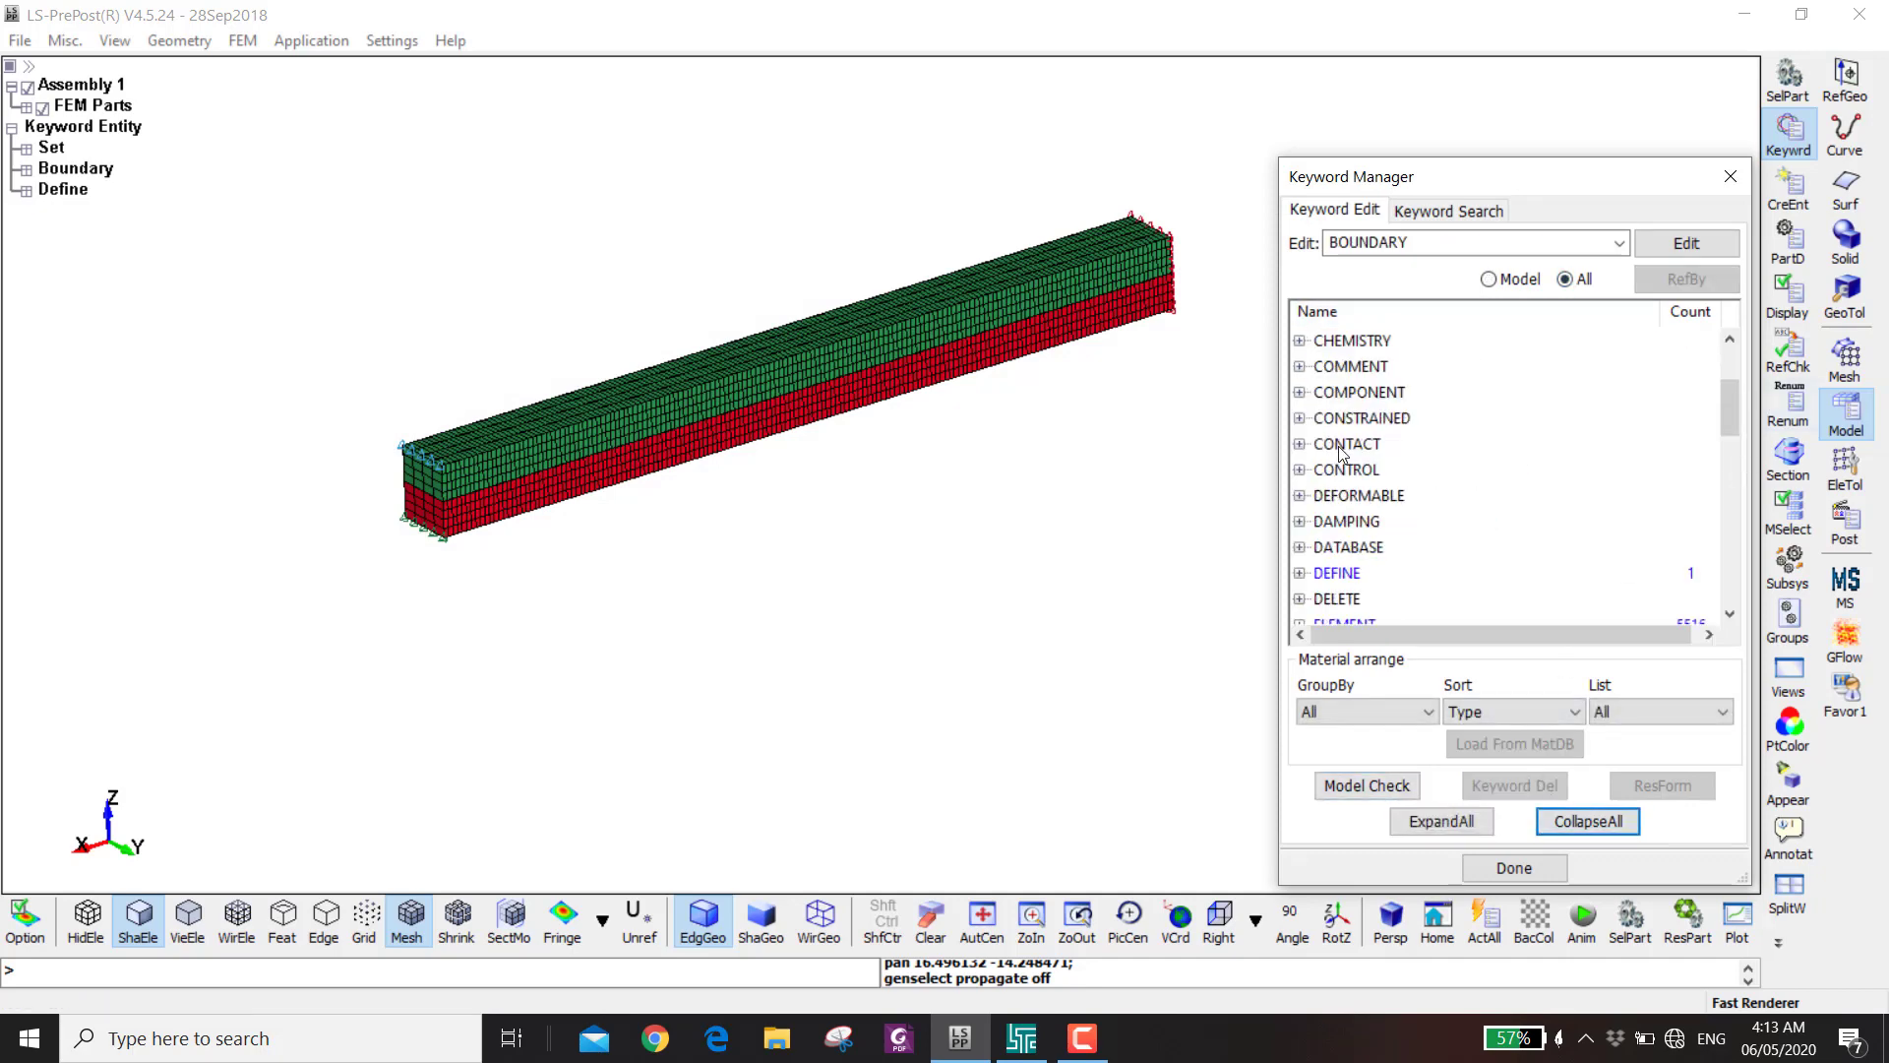
pyautogui.doubleClick(1340, 469)
pyautogui.doubleClick(1352, 494)
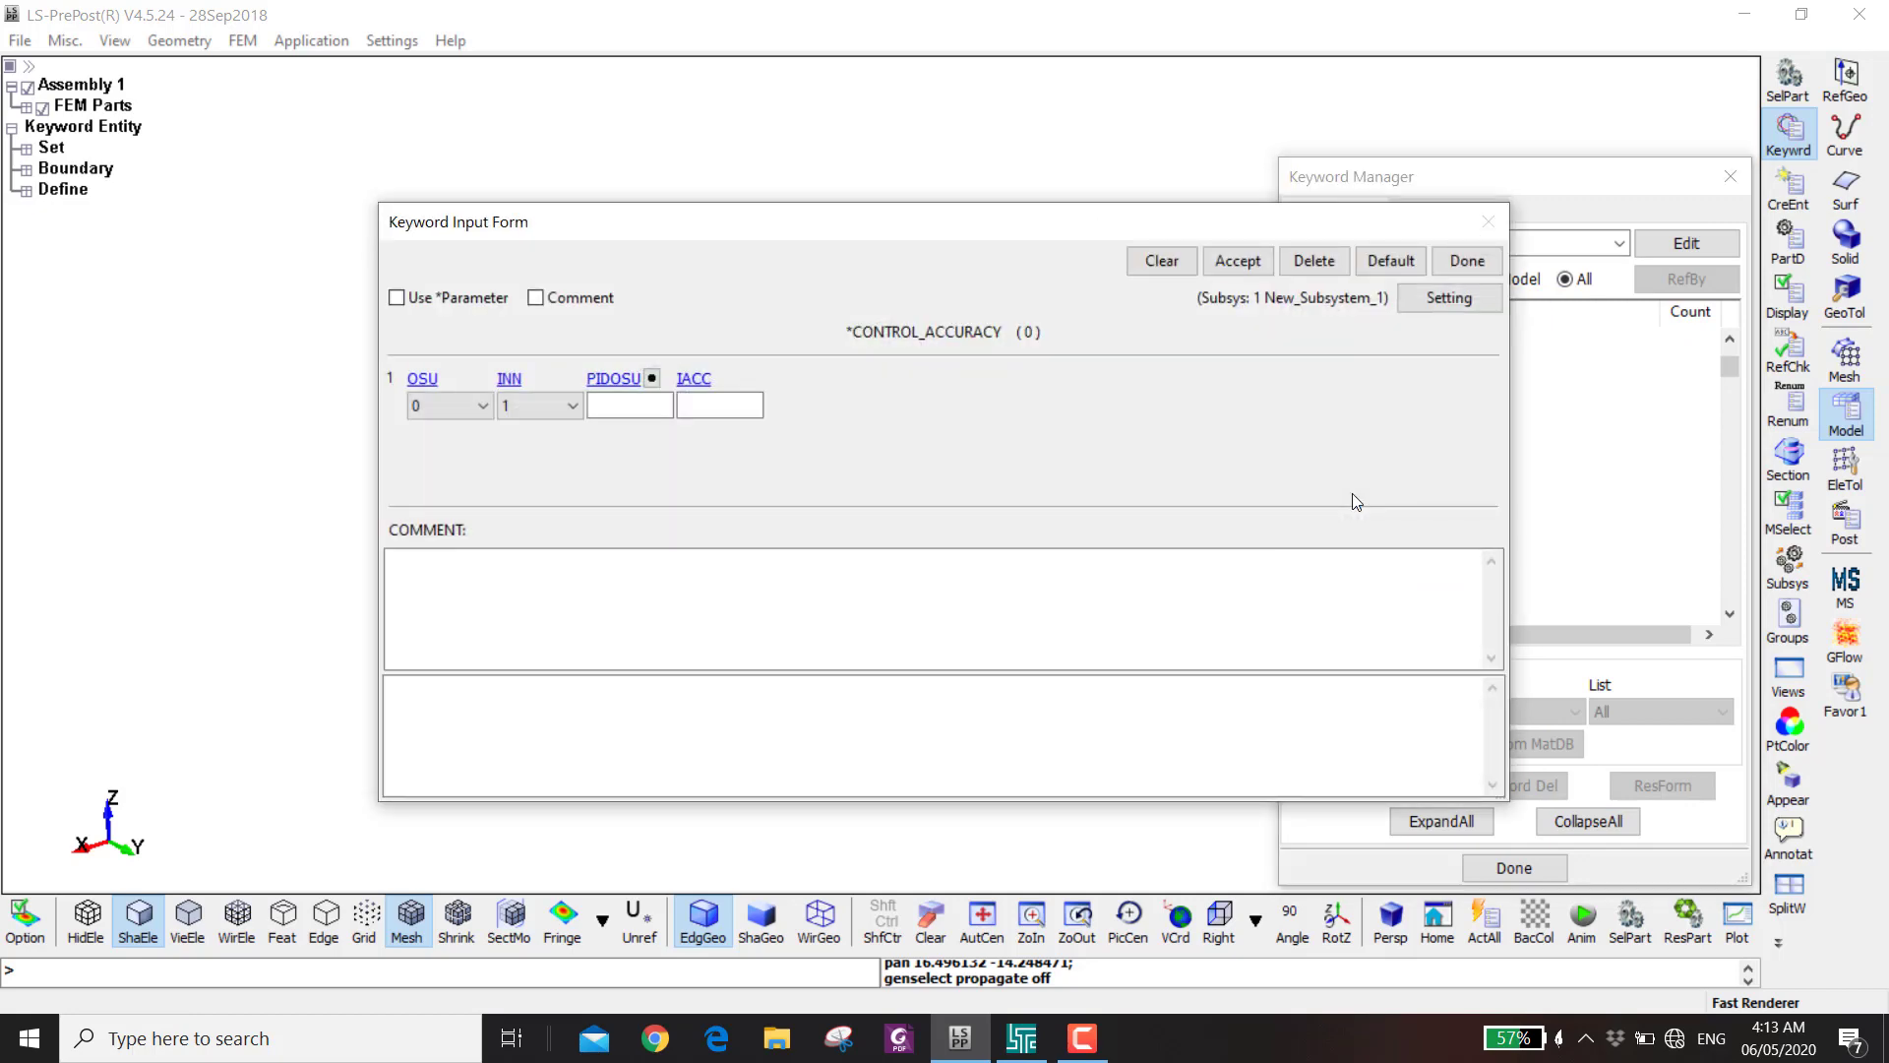
pyautogui.click(474, 413)
pyautogui.click(453, 441)
pyautogui.click(537, 407)
pyautogui.click(553, 481)
pyautogui.click(1238, 261)
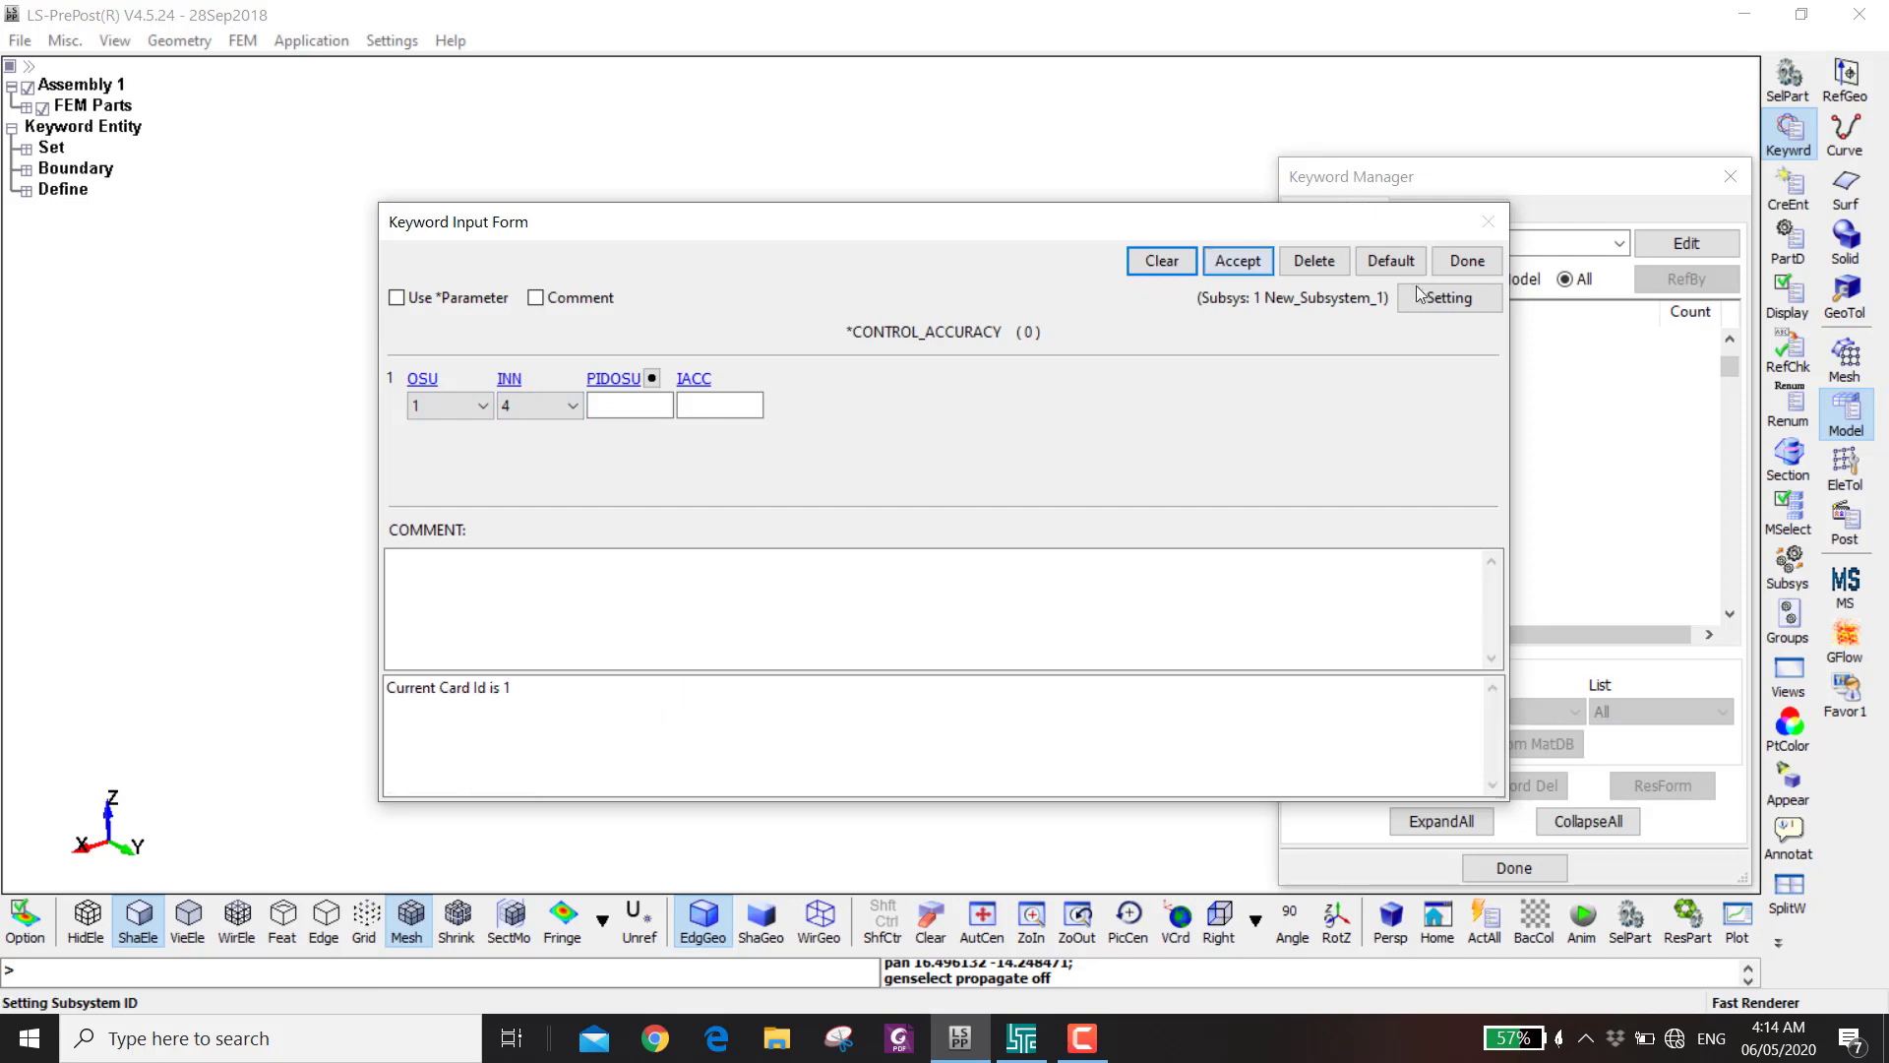
pyautogui.click(1466, 261)
# - Open CONTROL_BULK_VISCOSITY, set TYPE to -2, accept the card and close its form
pyautogui.scroll(-3, 1393, 547)
pyautogui.doubleClick(1377, 393)
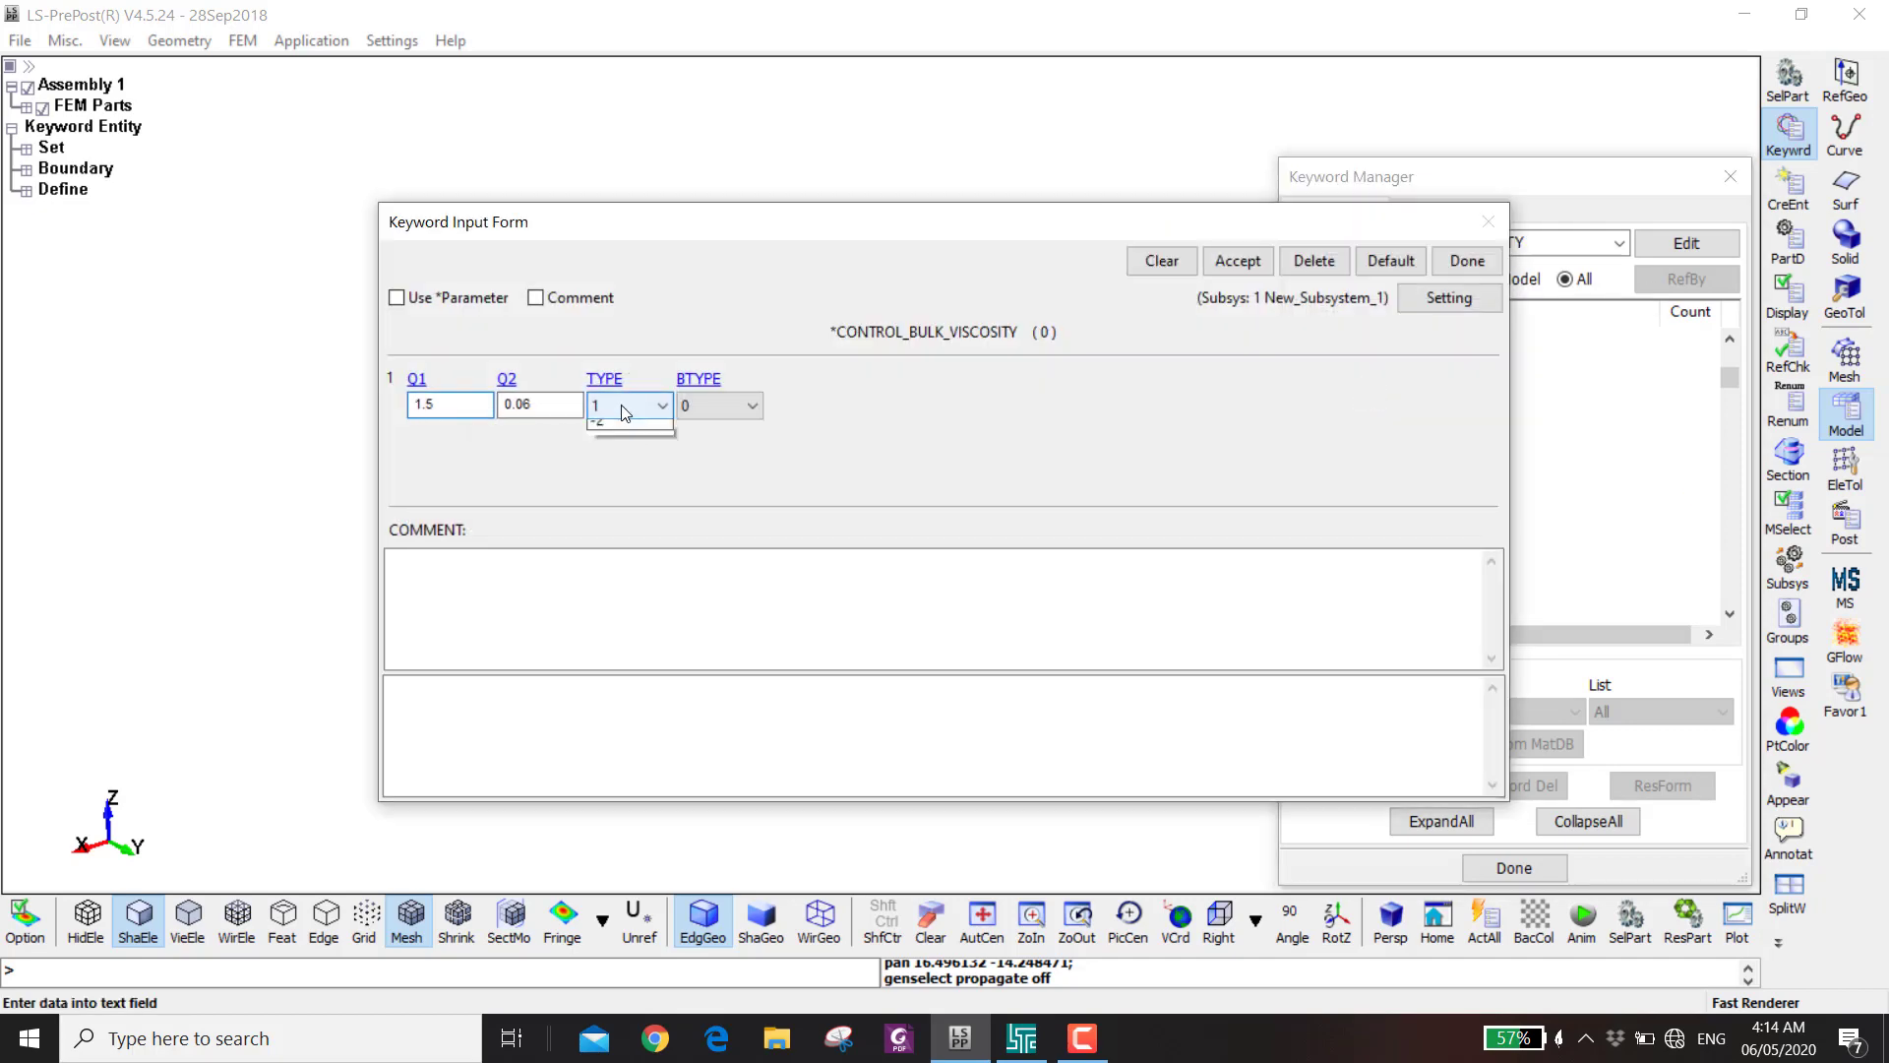
pyautogui.click(622, 405)
pyautogui.click(602, 463)
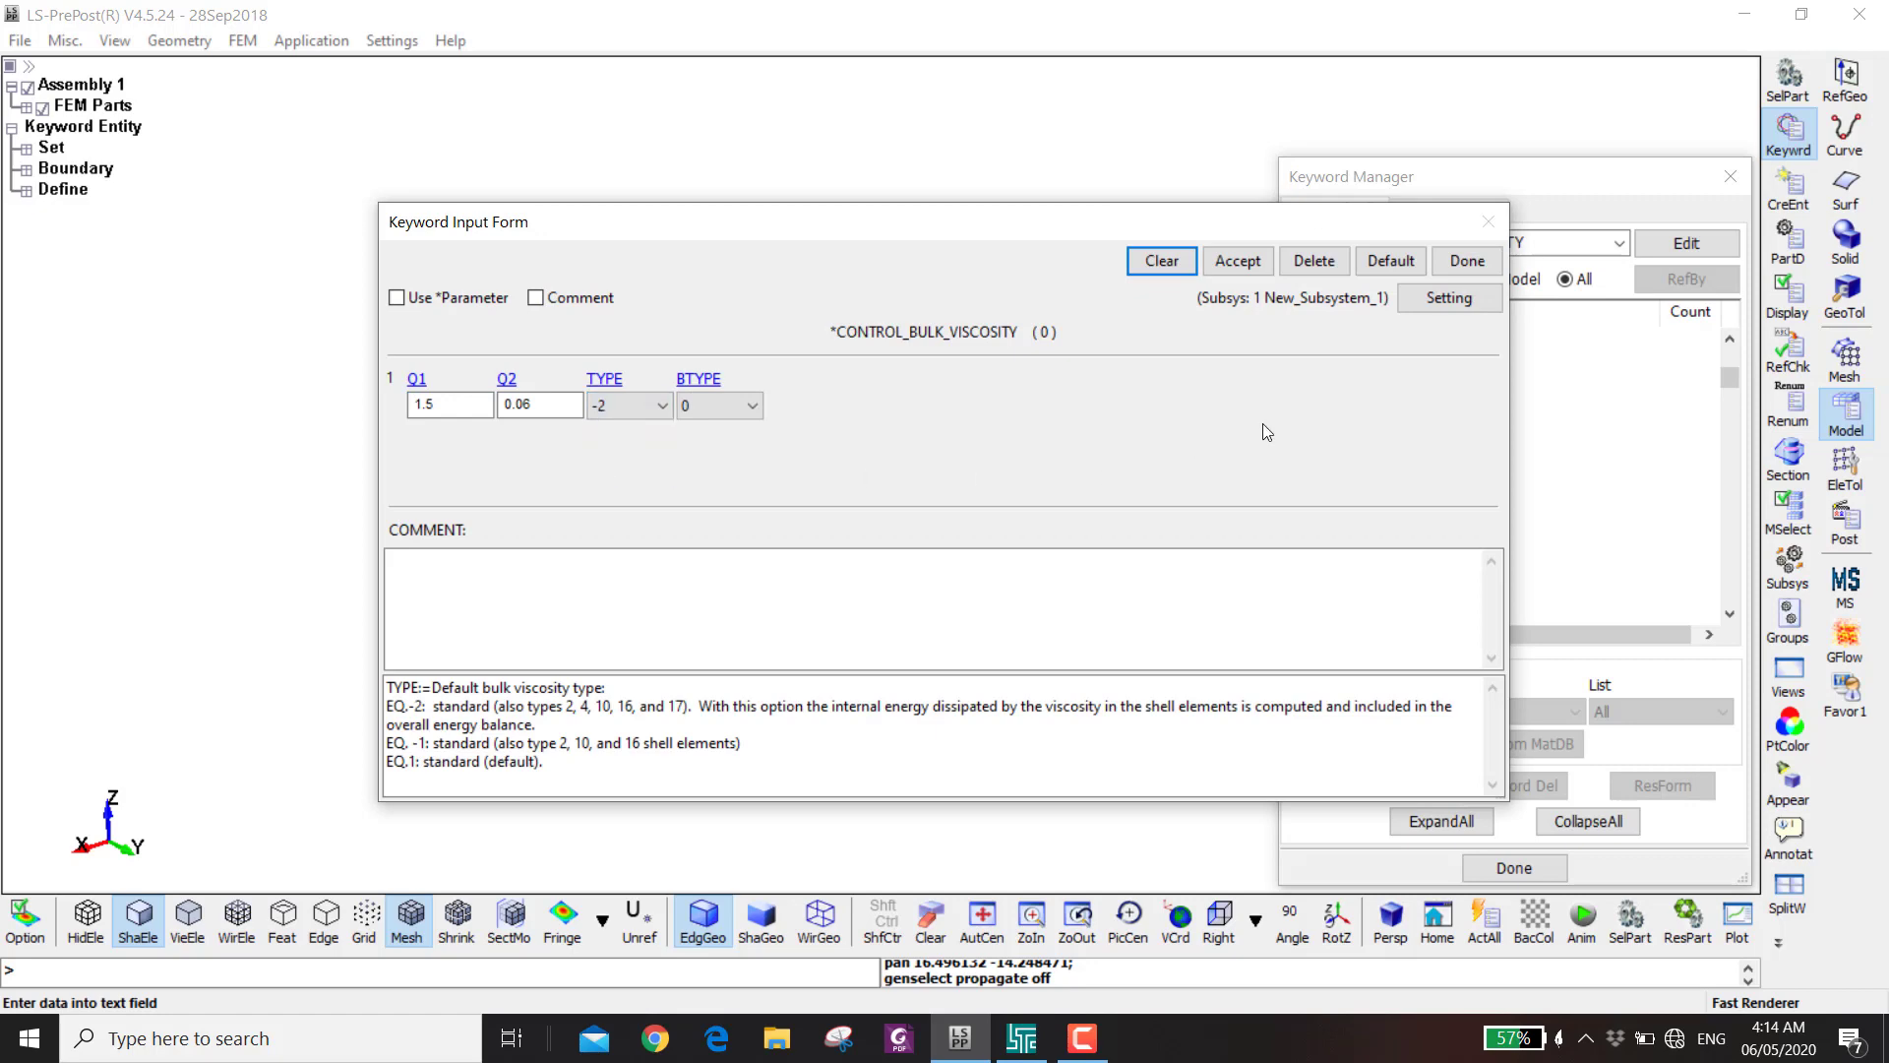
pyautogui.click(1237, 261)
# - Add CONTROL_HOURGLASS with its default values and close its form
pyautogui.scroll(-10, 1373, 351)
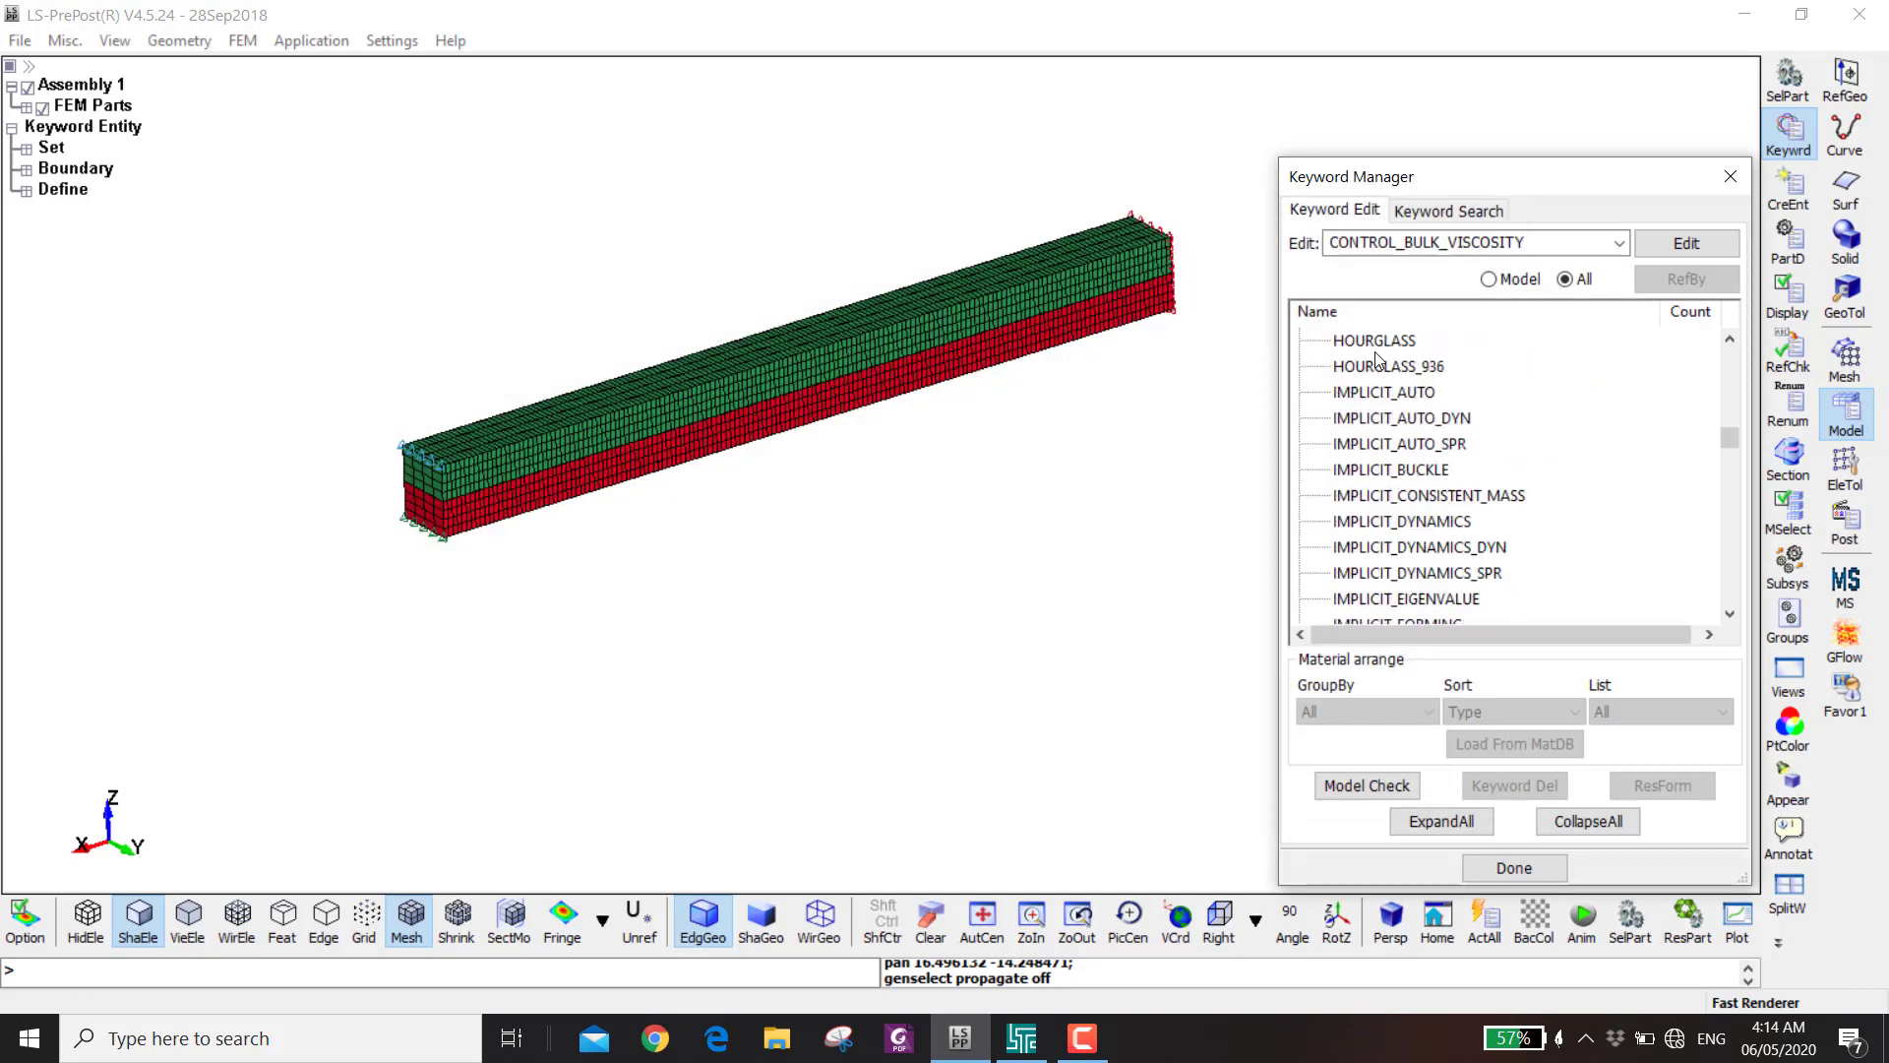
pyautogui.doubleClick(1374, 349)
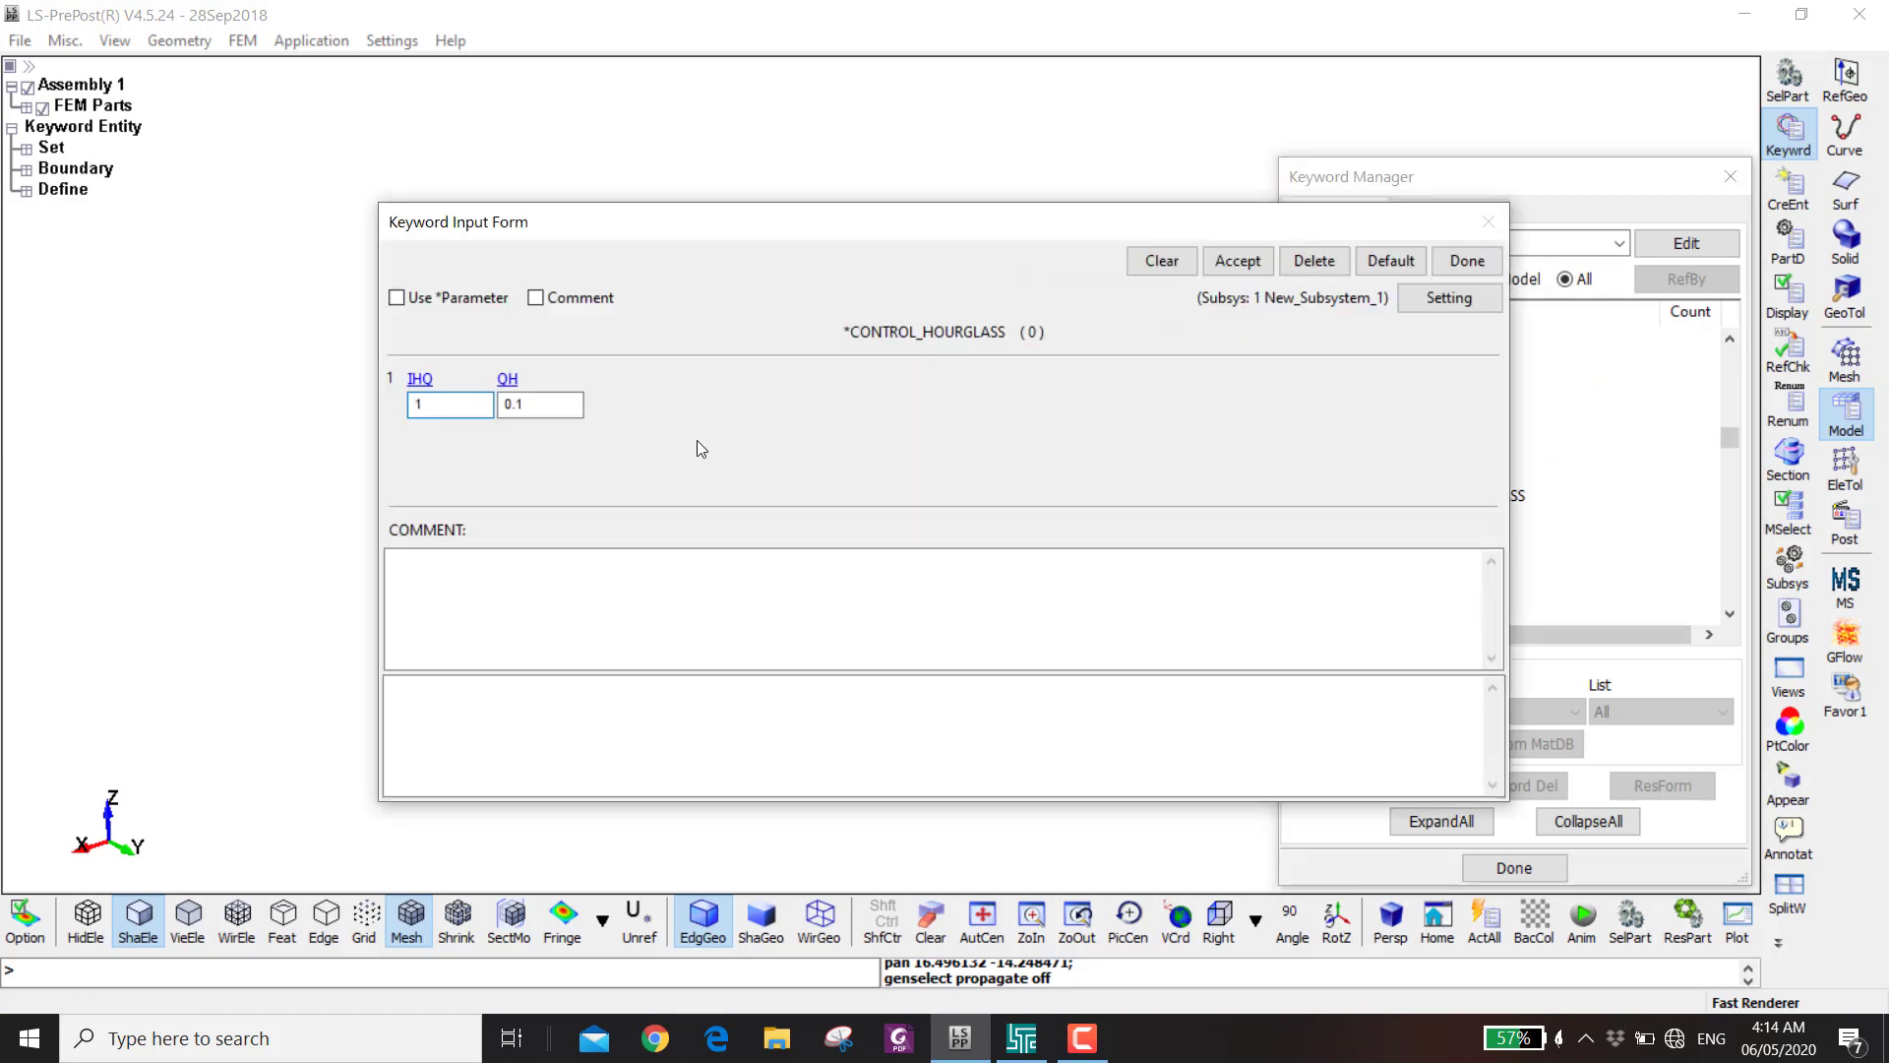
pyautogui.click(1238, 261)
pyautogui.click(1465, 260)
# - Open CONTROL_TERMINATION, set the termination time ENDTIM to 10, accept it and close the form
pyautogui.scroll(-15, 1397, 455)
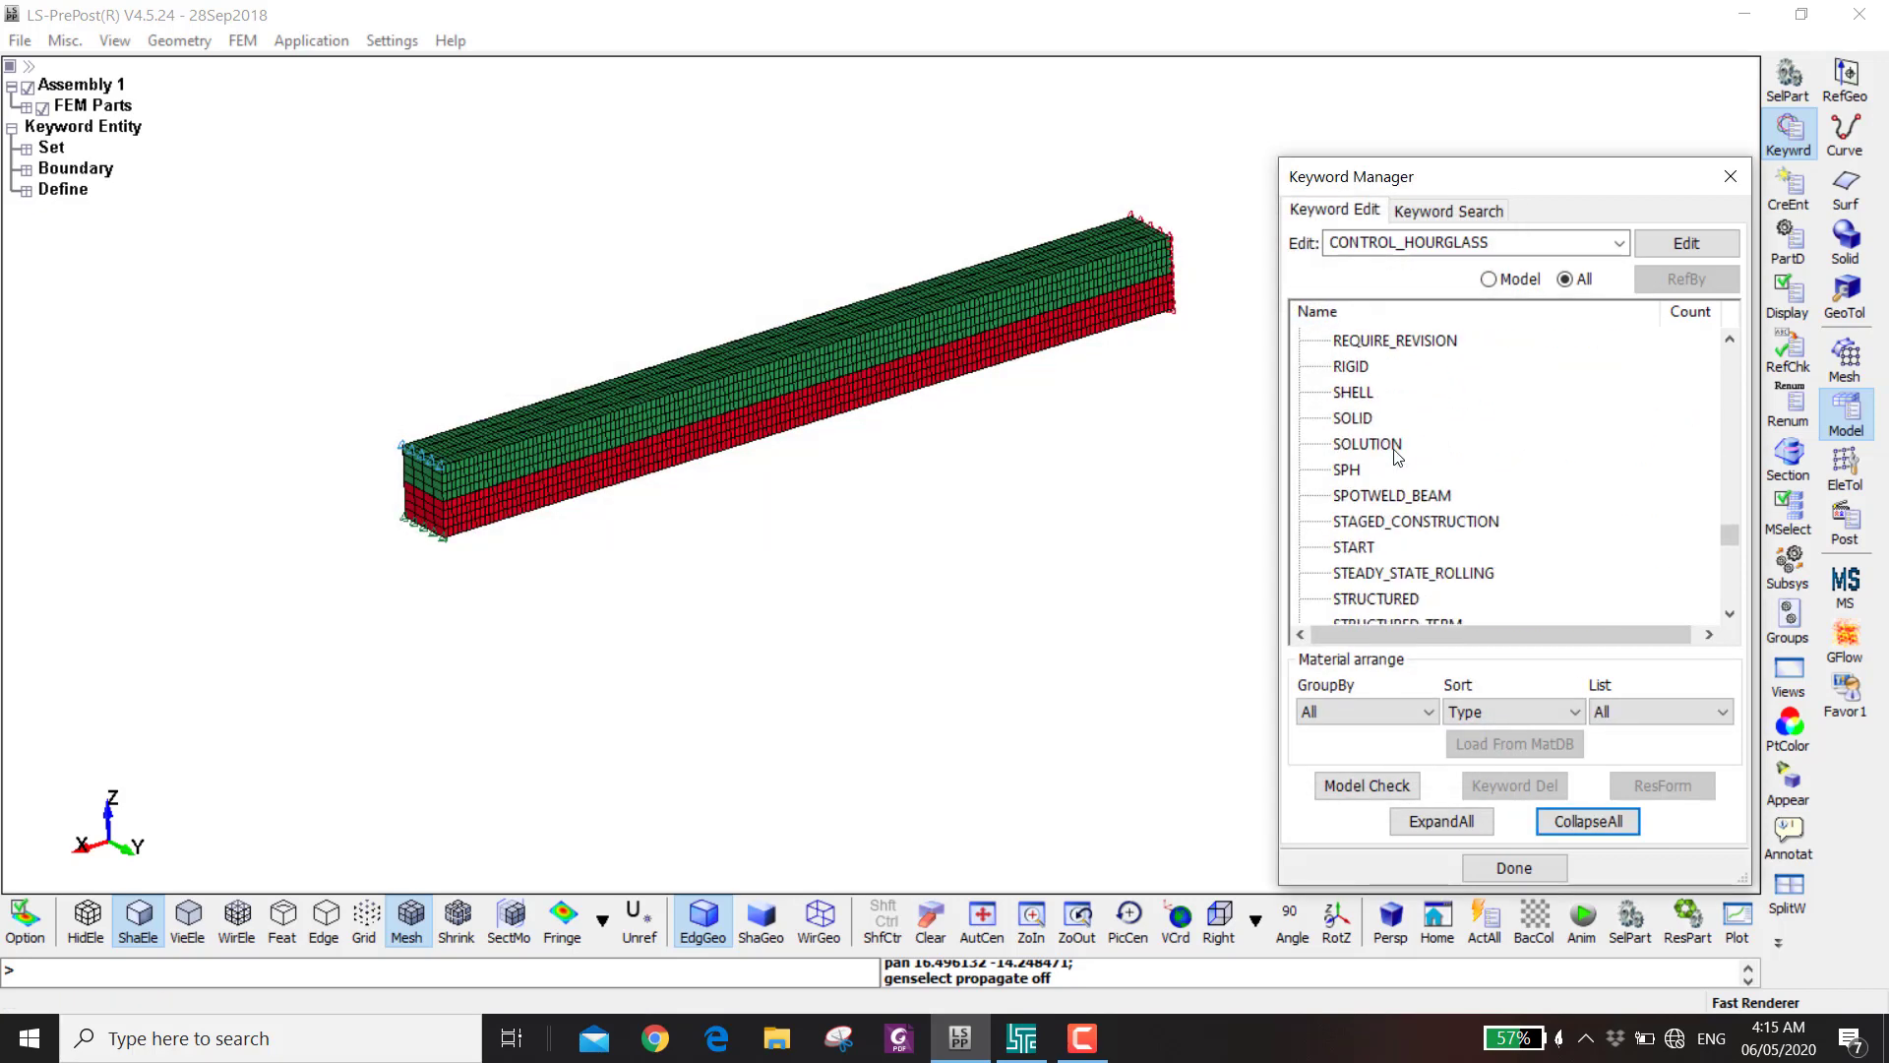
pyautogui.scroll(-3, 1397, 455)
pyautogui.doubleClick(1387, 502)
pyautogui.tripleClick(453, 404)
pyautogui.write('10')
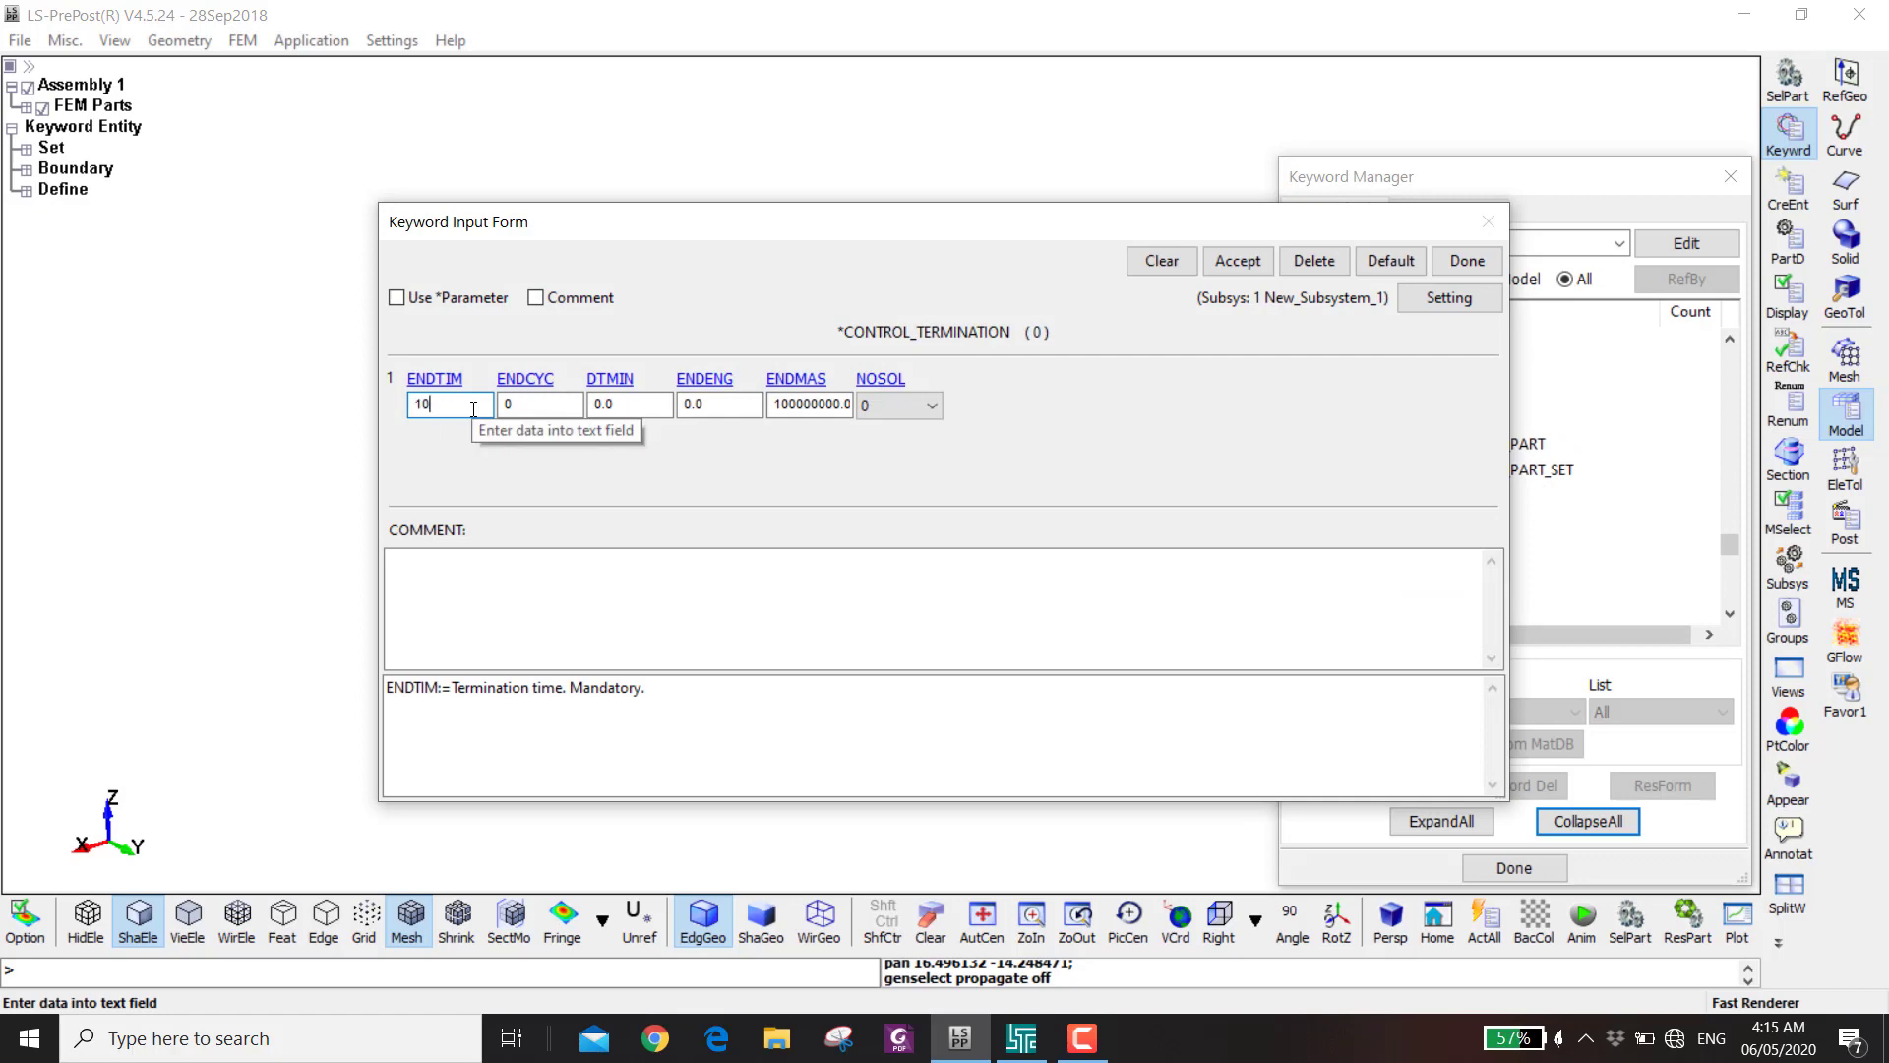
pyautogui.click(1238, 262)
pyautogui.click(1467, 261)
# - Open DATABASE_BINARY_D3PLOT, set its output interval DT to 0.1, accept it and close the form
pyautogui.scroll(-2, 1407, 469)
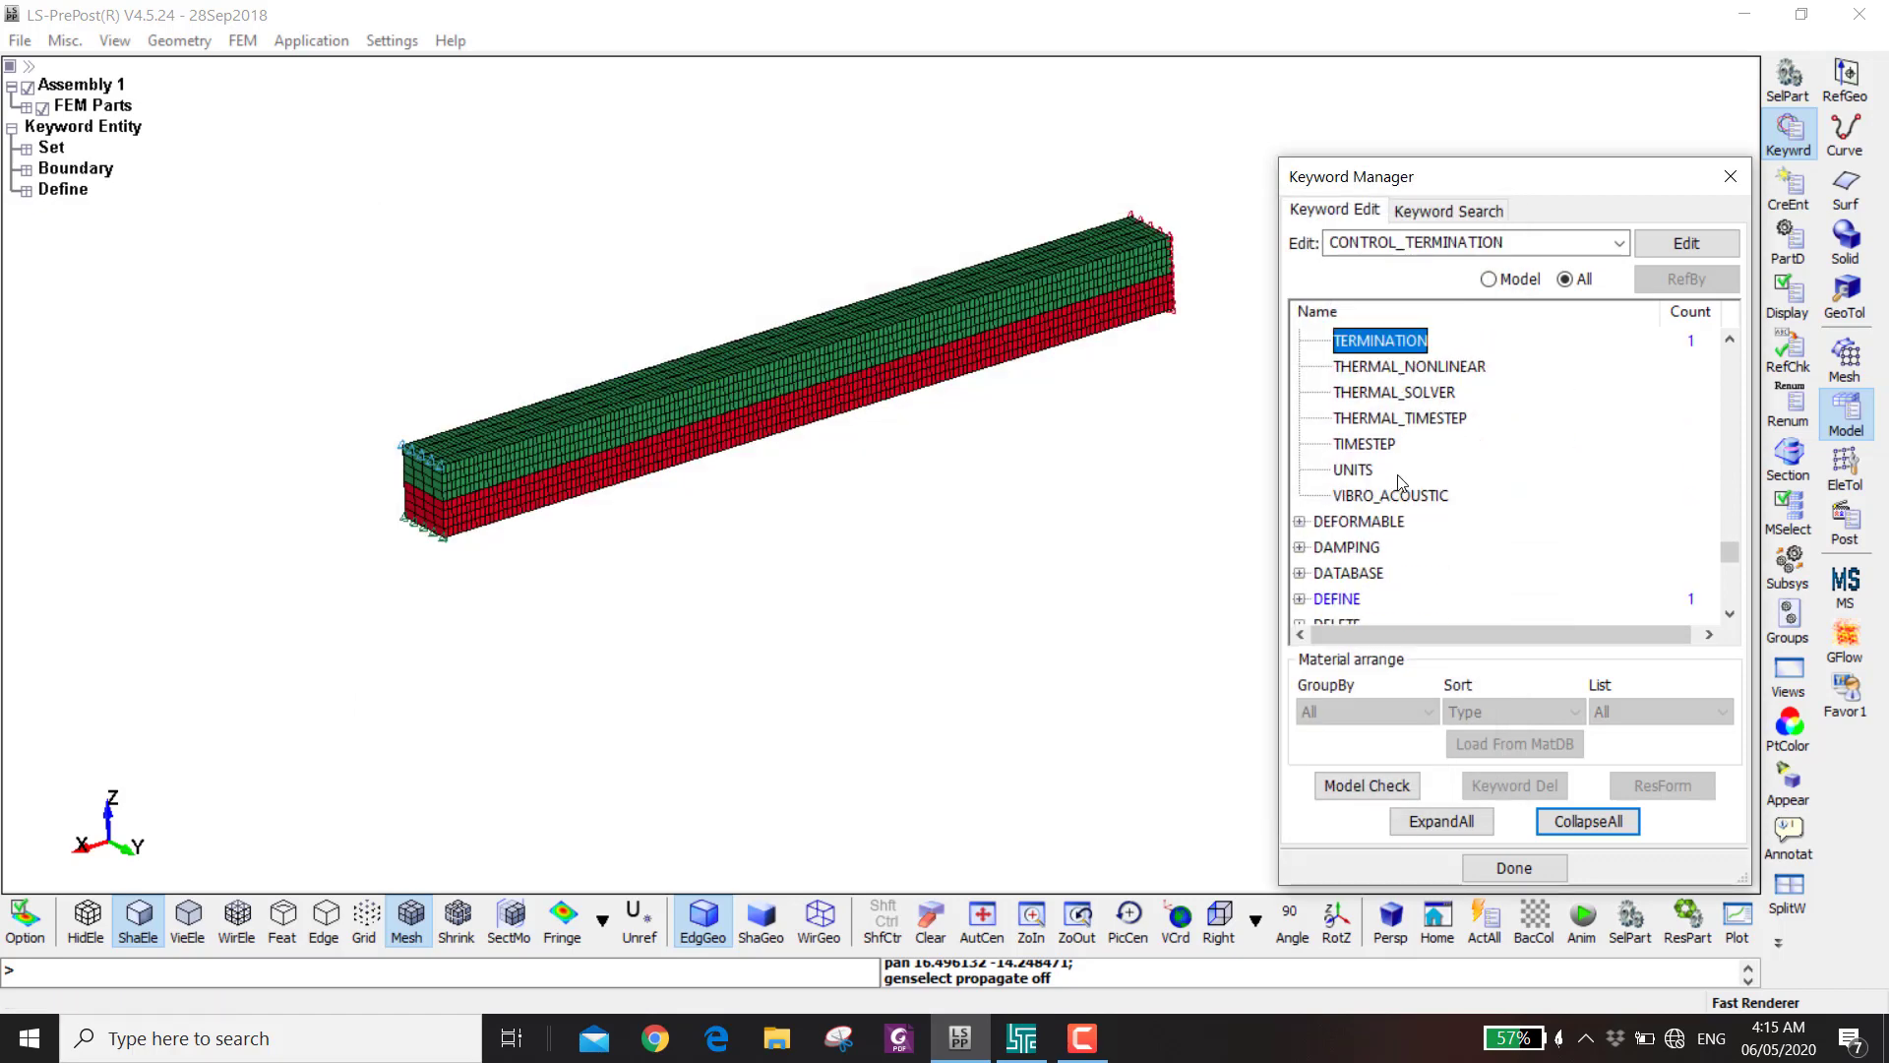
pyautogui.doubleClick(1353, 573)
pyautogui.scroll(-2, 1366, 551)
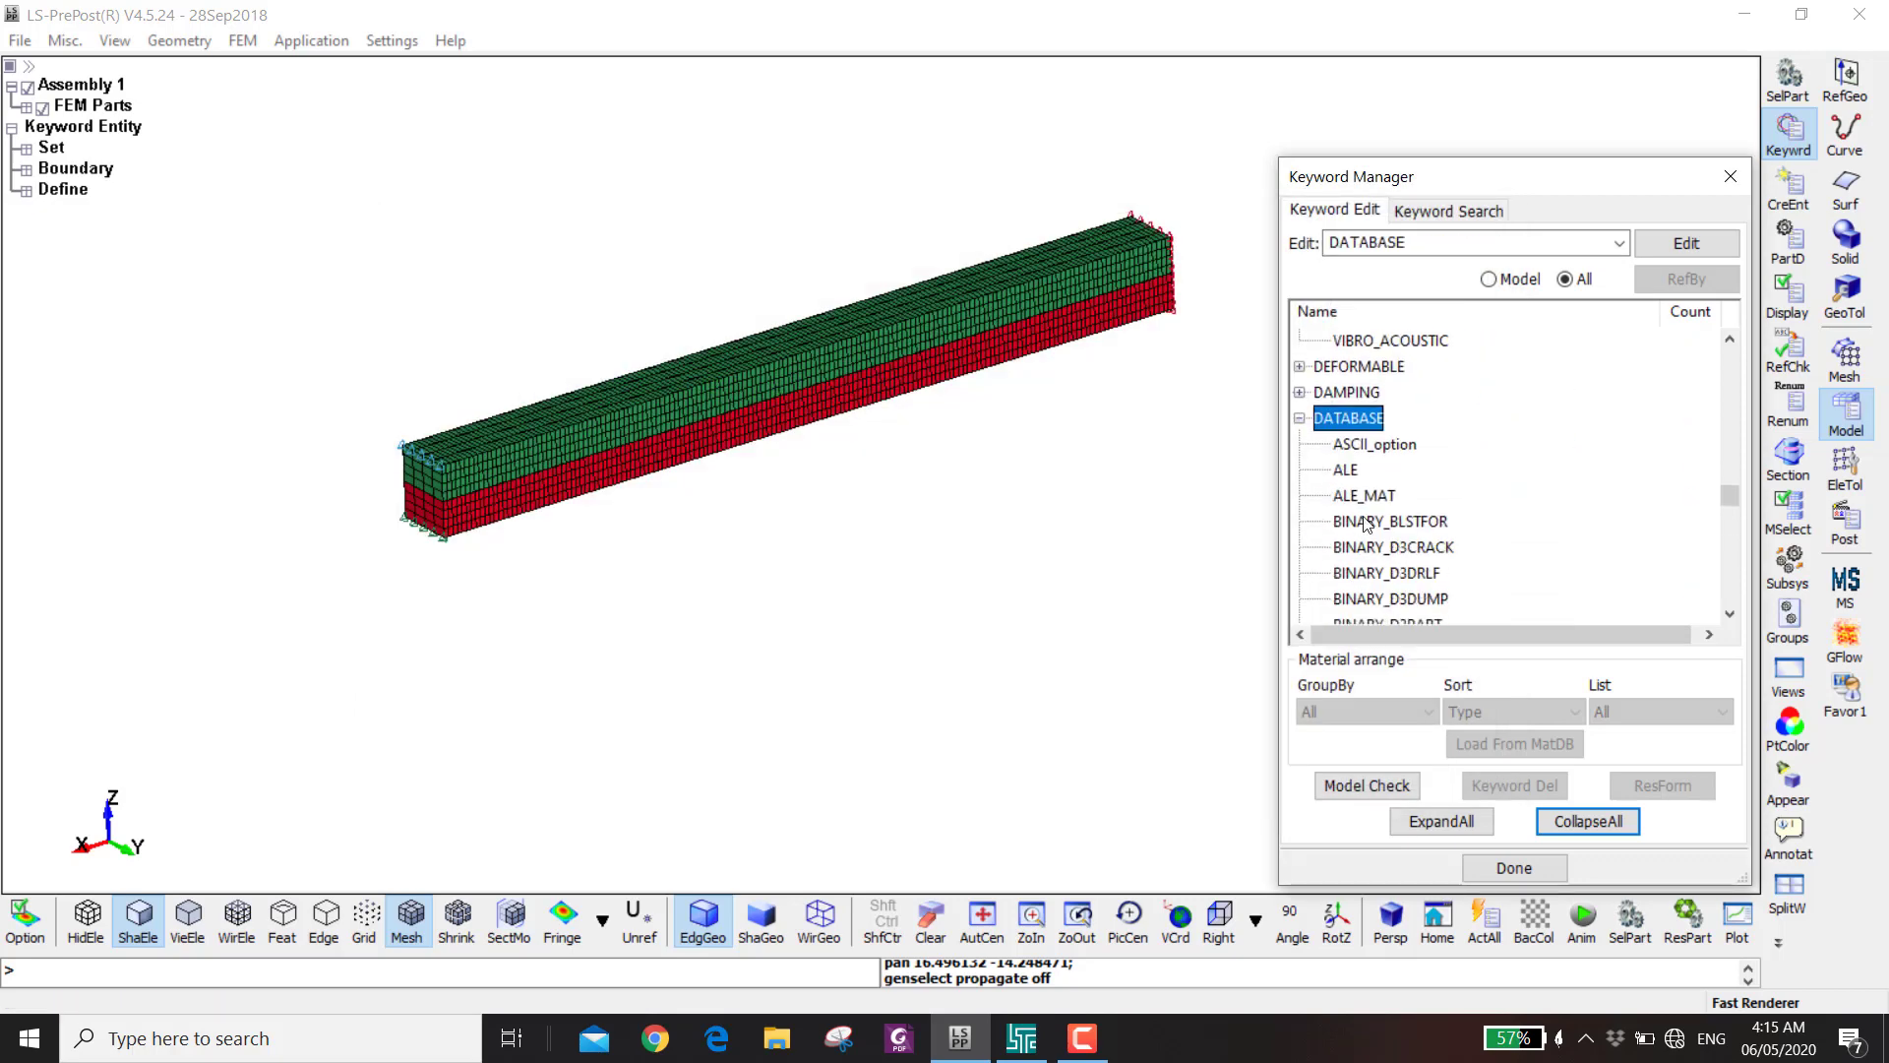
pyautogui.scroll(-1, 1367, 531)
pyautogui.doubleClick(1387, 572)
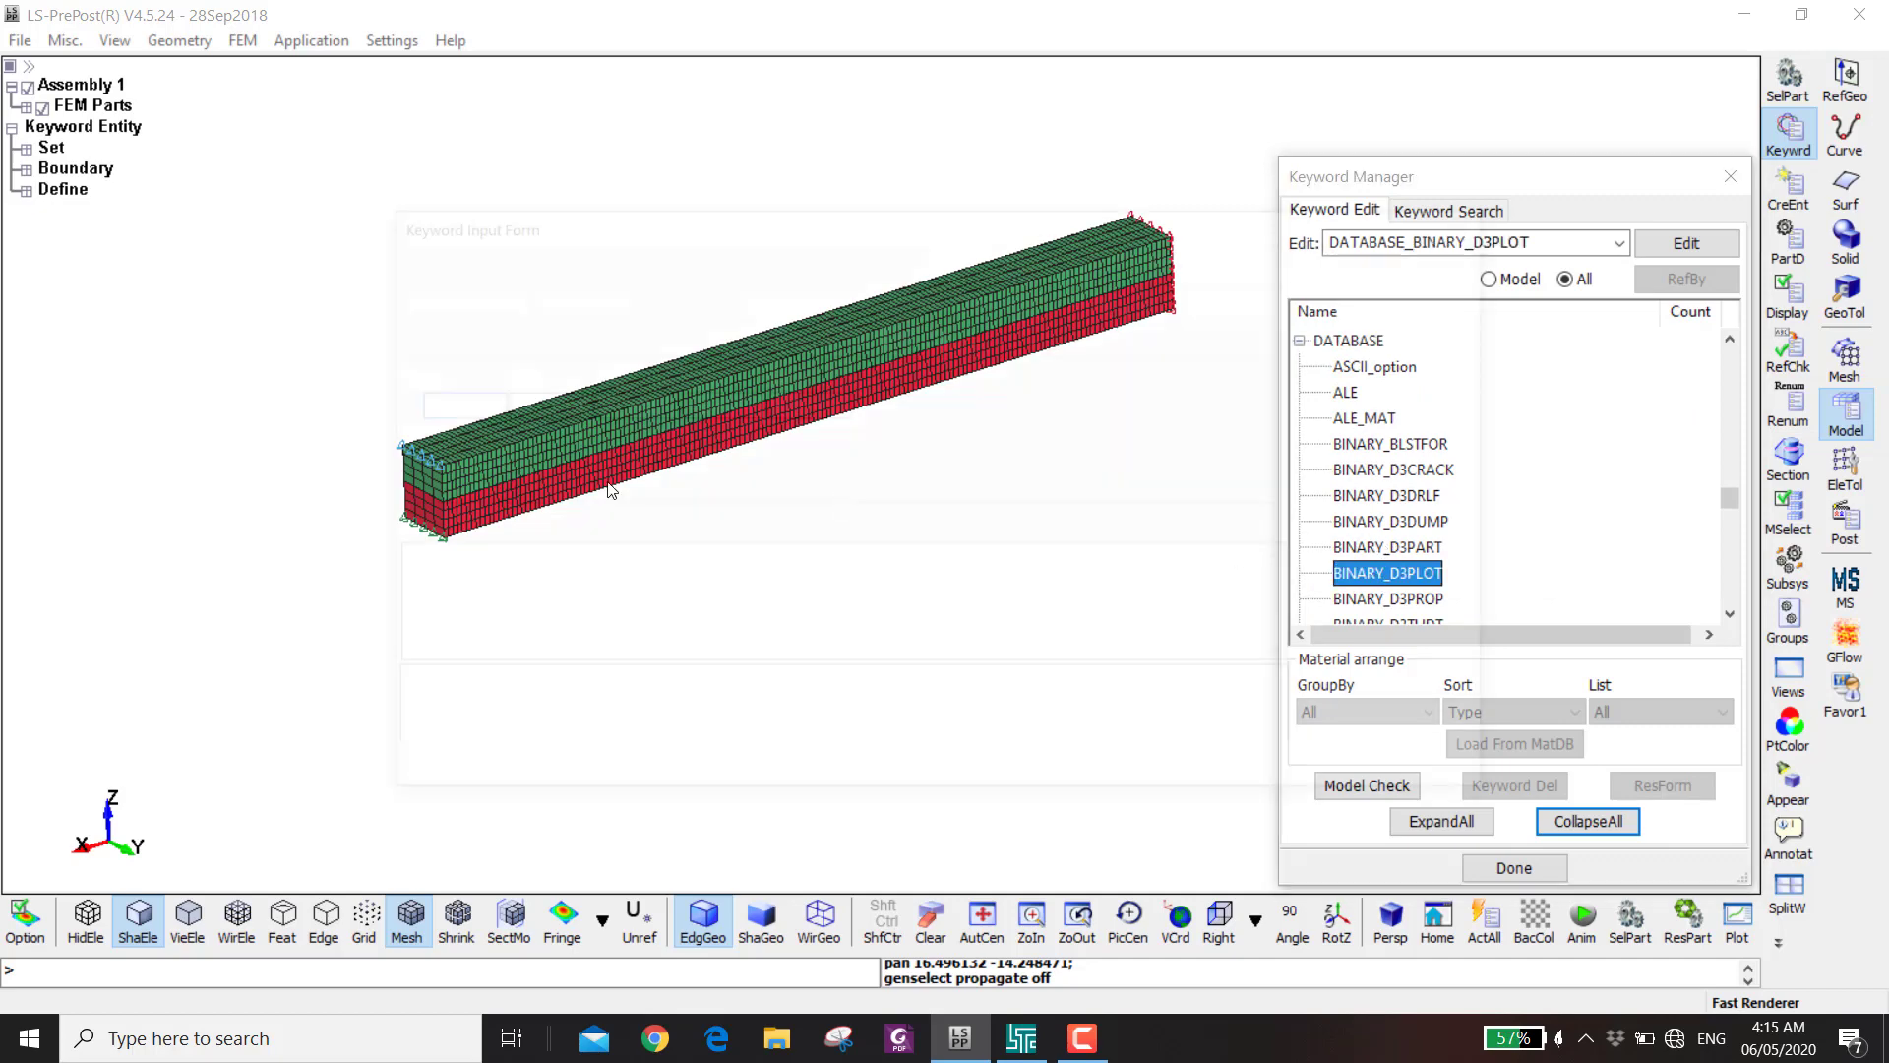
pyautogui.click(423, 401)
pyautogui.write('0.1')
pyautogui.click(1042, 262)
pyautogui.click(1269, 263)
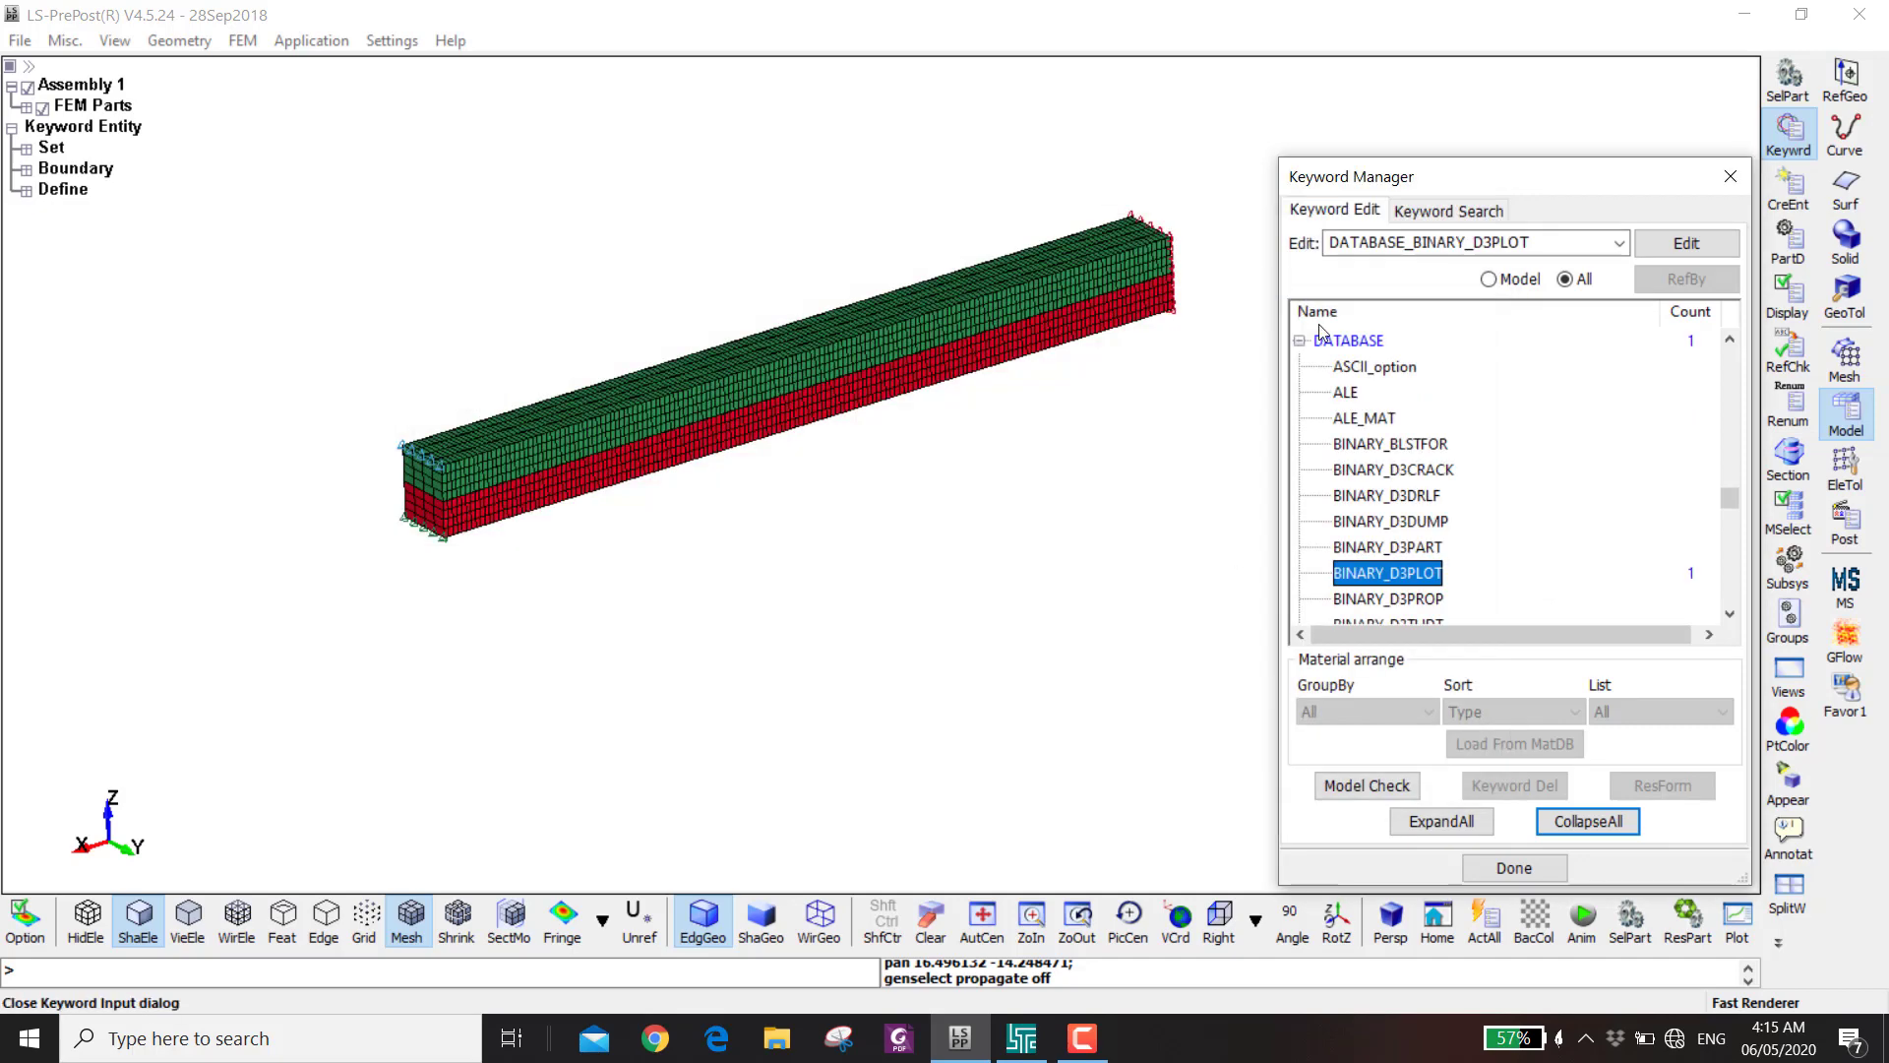
# - In DATABASE_ASCII_option, set the default output interval to 0.01, enable BNDOUT, accept the changes and close the form
pyautogui.doubleClick(1363, 368)
pyautogui.click(777, 382)
pyautogui.write('0.01')
pyautogui.moveTo(1494, 403)
pyautogui.mouseDown()
pyautogui.moveTo(1498, 589)
pyautogui.moveTo(1501, 405)
pyautogui.mouseUp()
pyautogui.click(394, 573)
pyautogui.click(1387, 262)
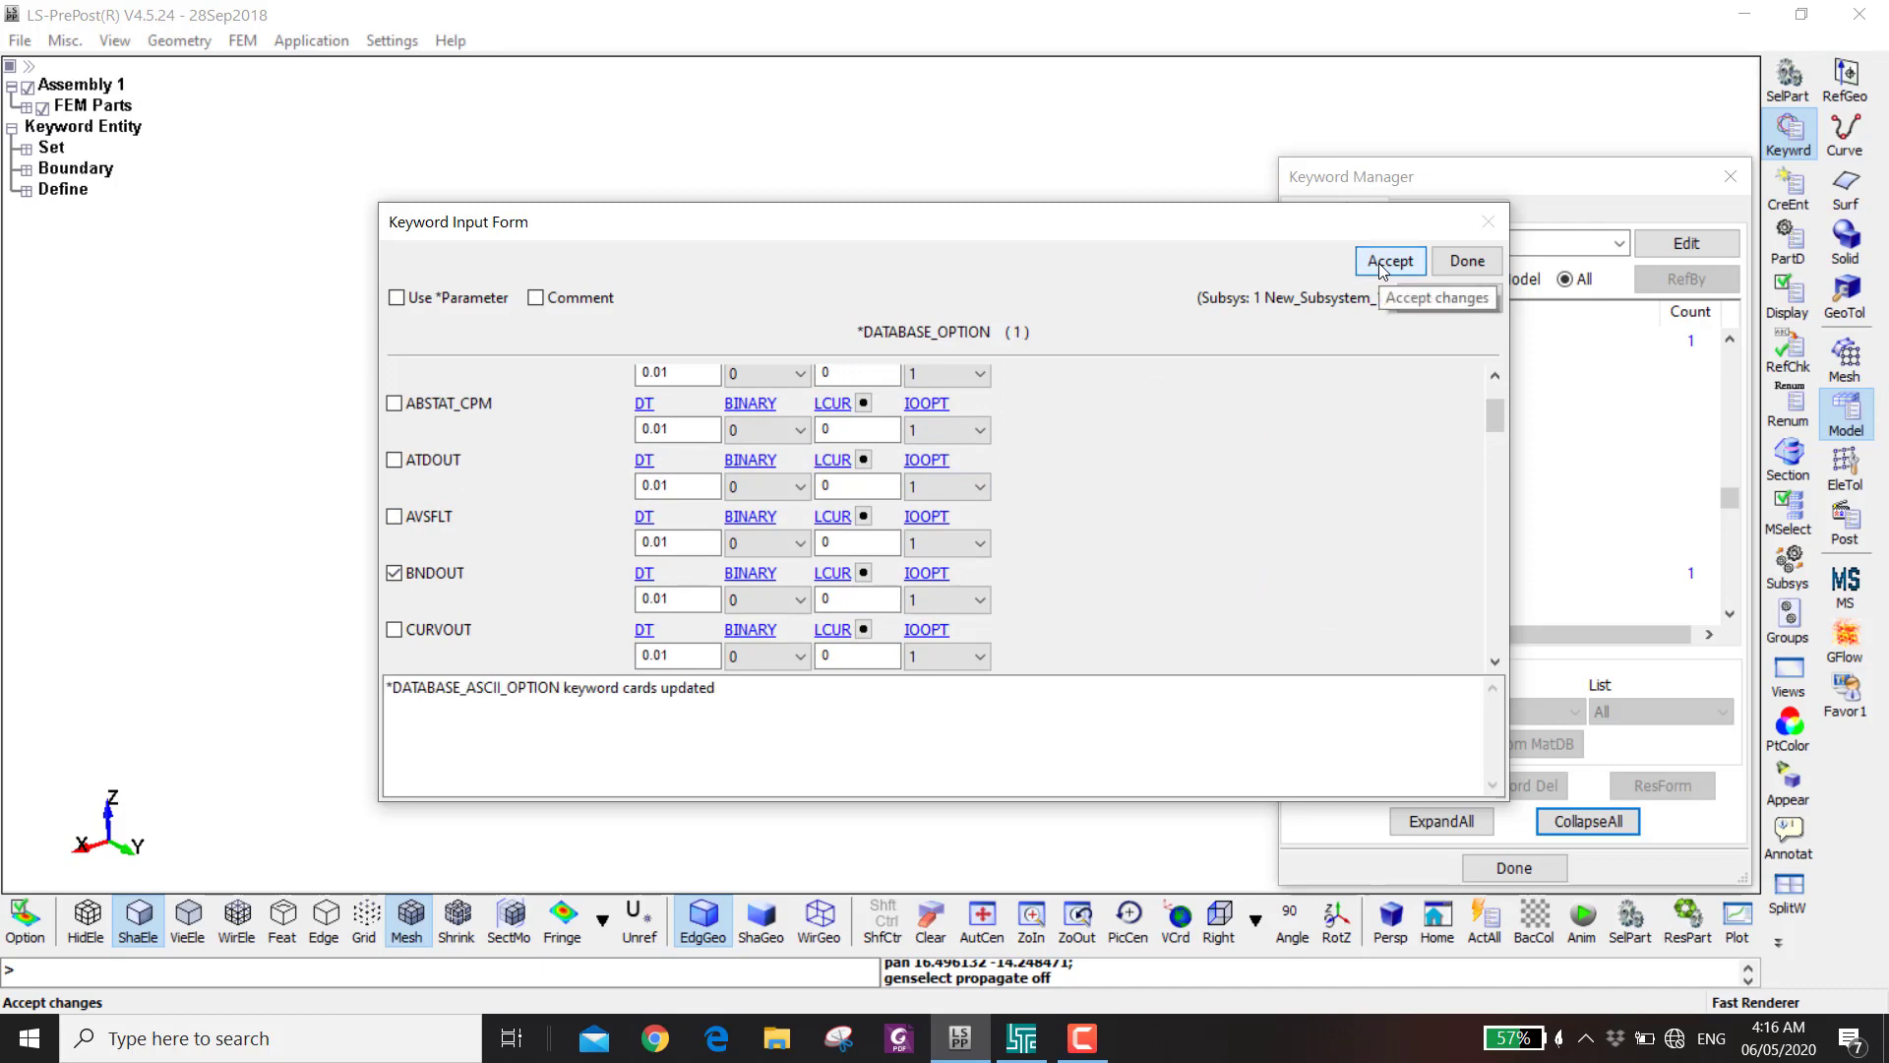
pyautogui.click(1466, 260)
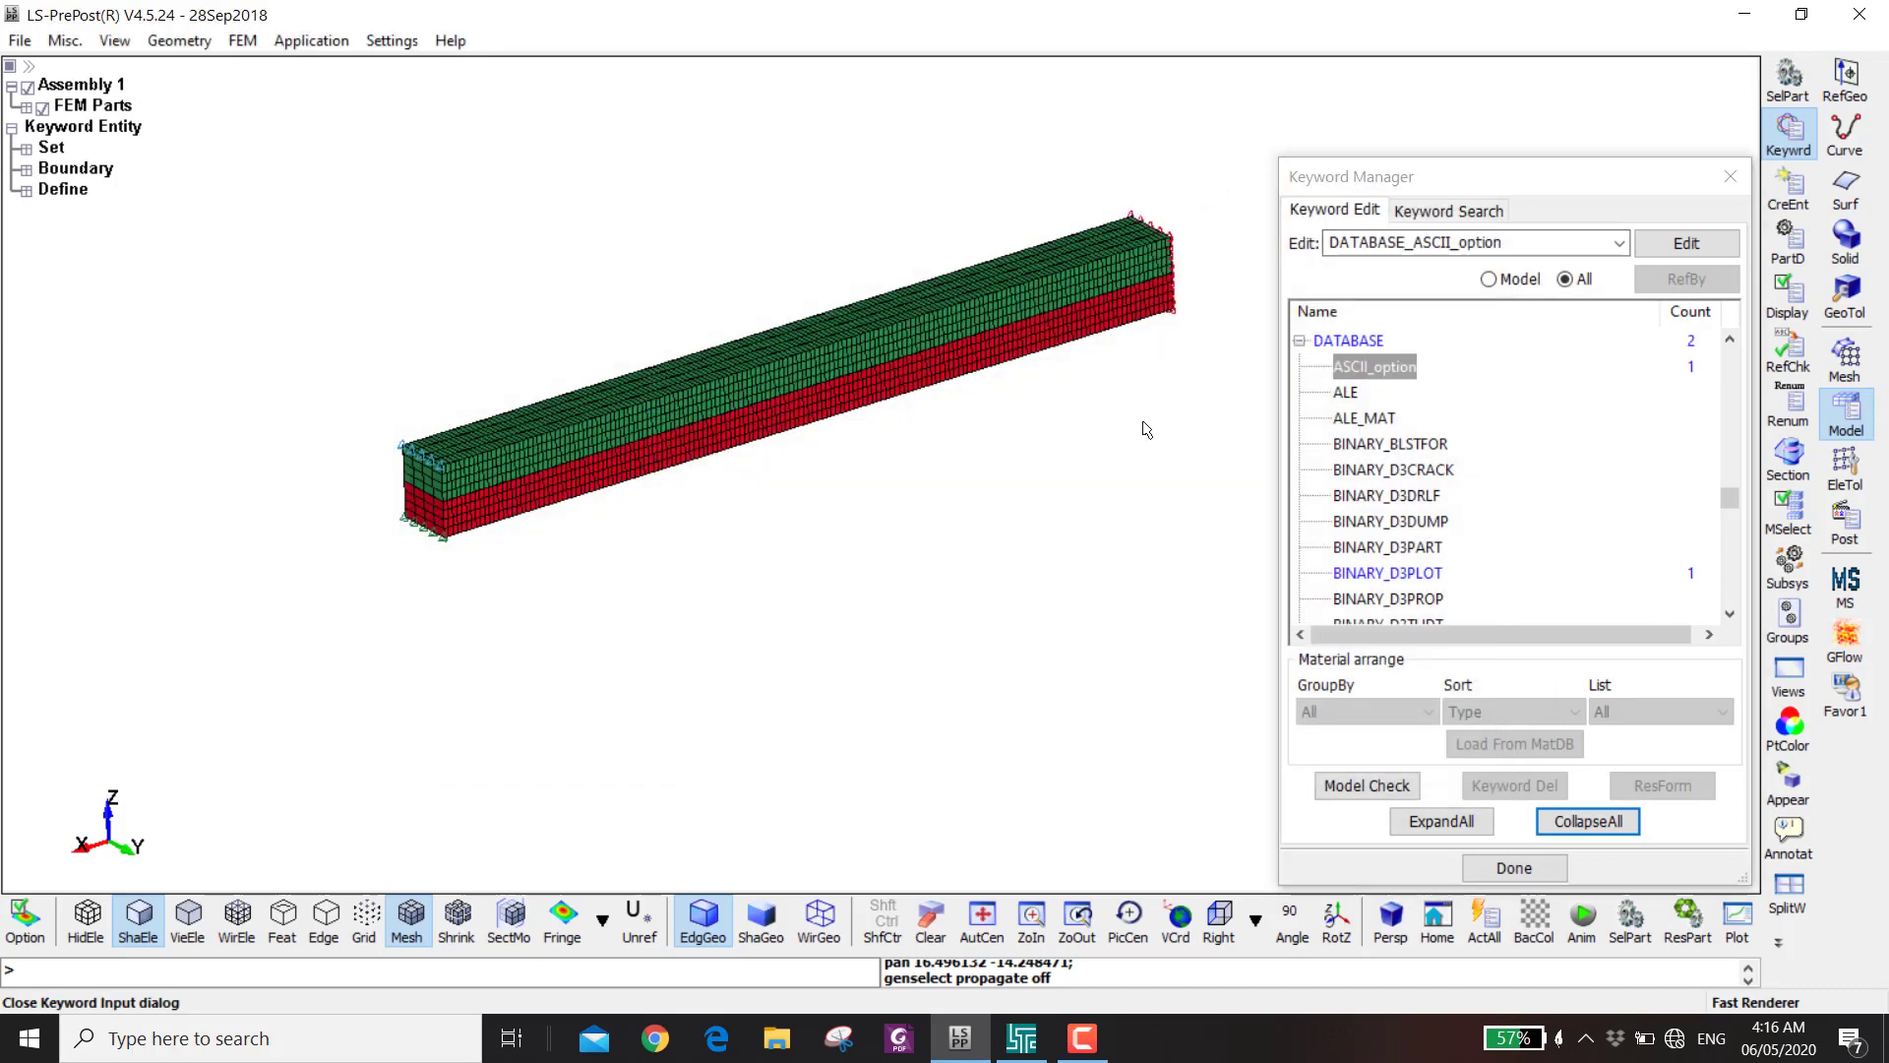
# - Start saving the keyword file, creating and opening a new folder named DCB on the Desktop
pyautogui.hotkey('ctrl', 's')
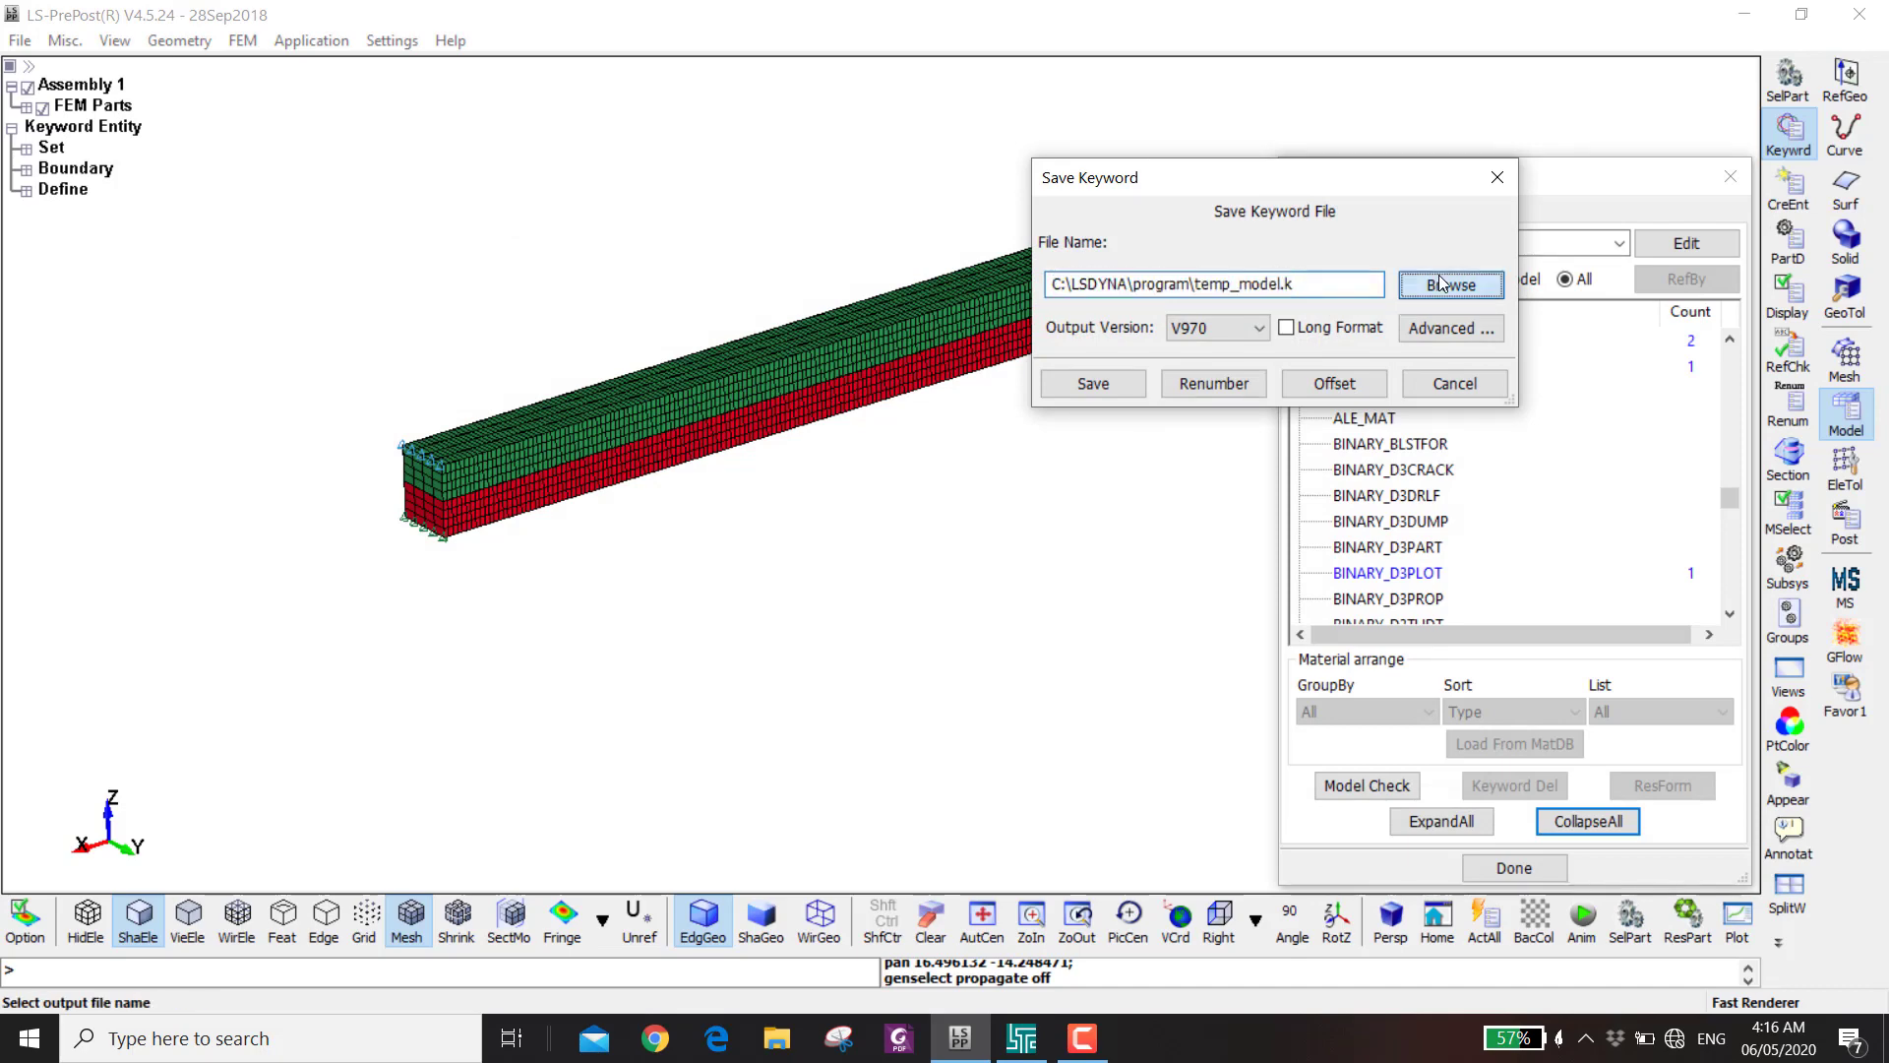
pyautogui.click(1440, 283)
pyautogui.click(652, 227)
pyautogui.write('DCB')
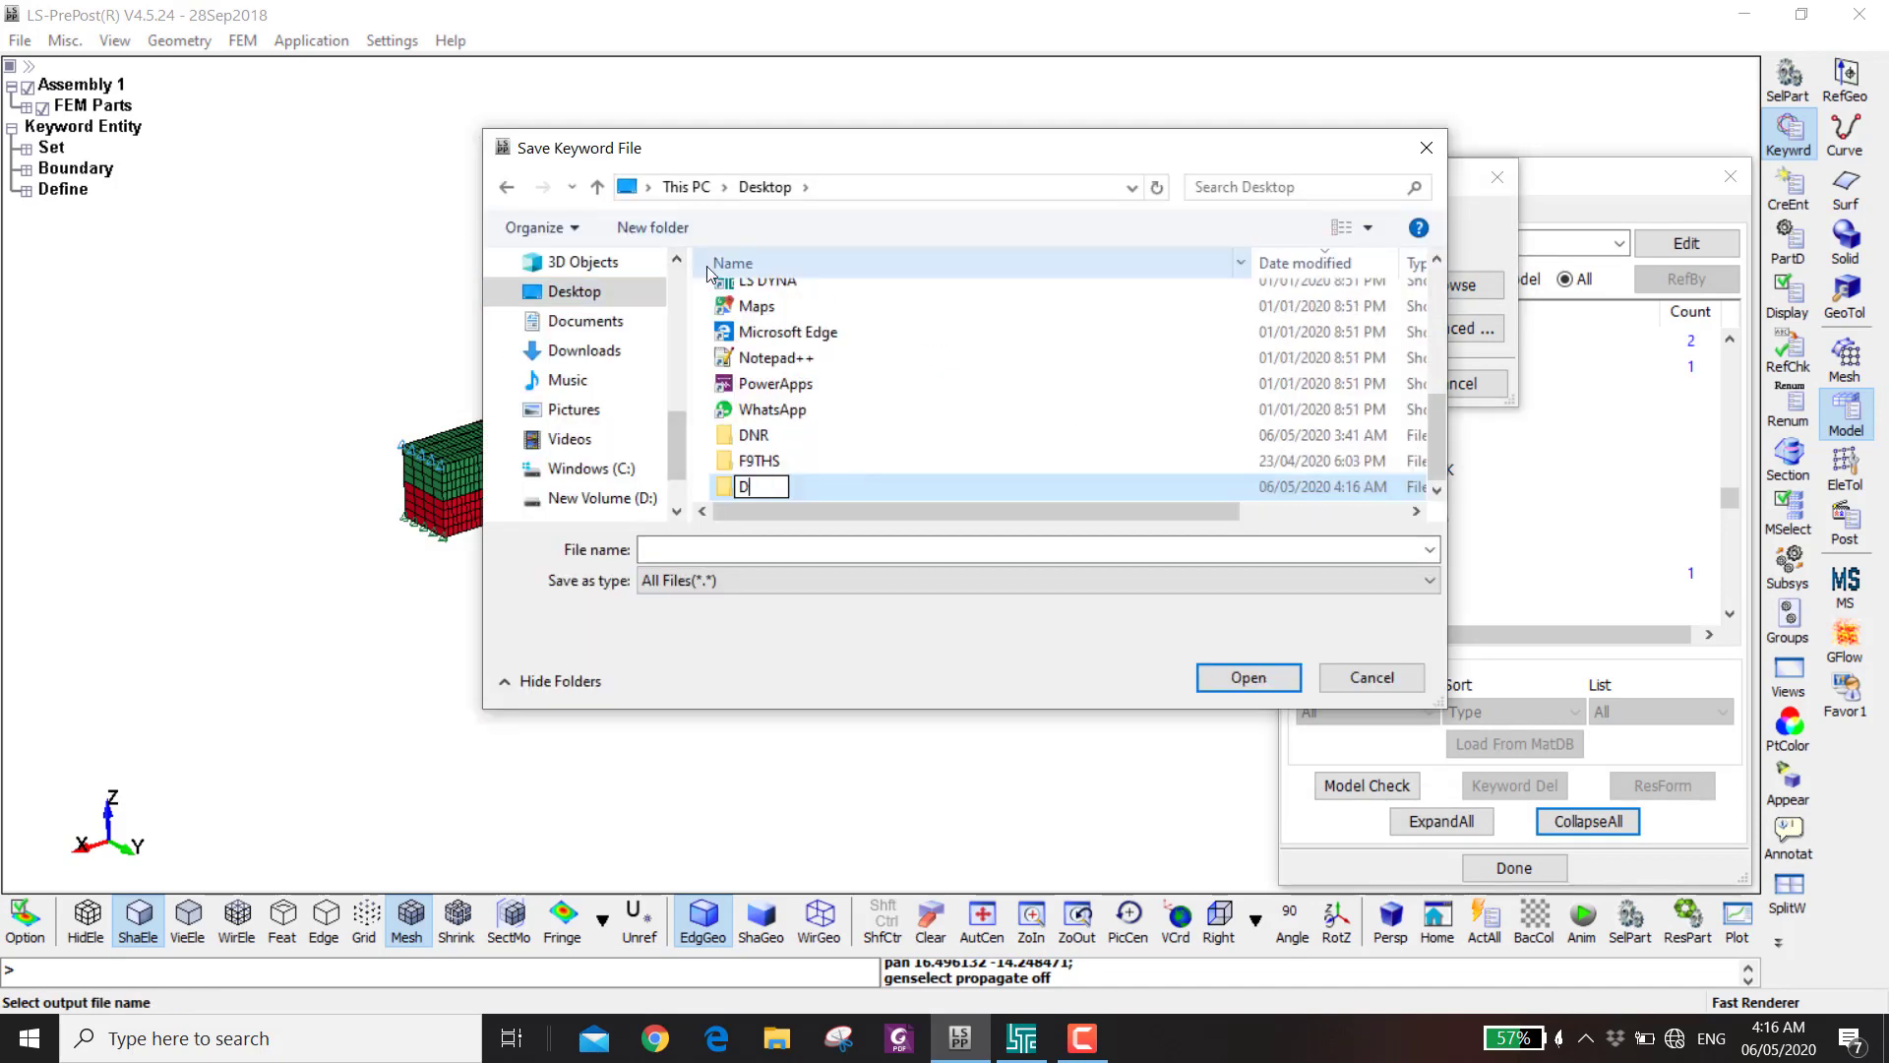
pyautogui.press('Return')
pyautogui.click(1218, 541)
pyautogui.press('Return')
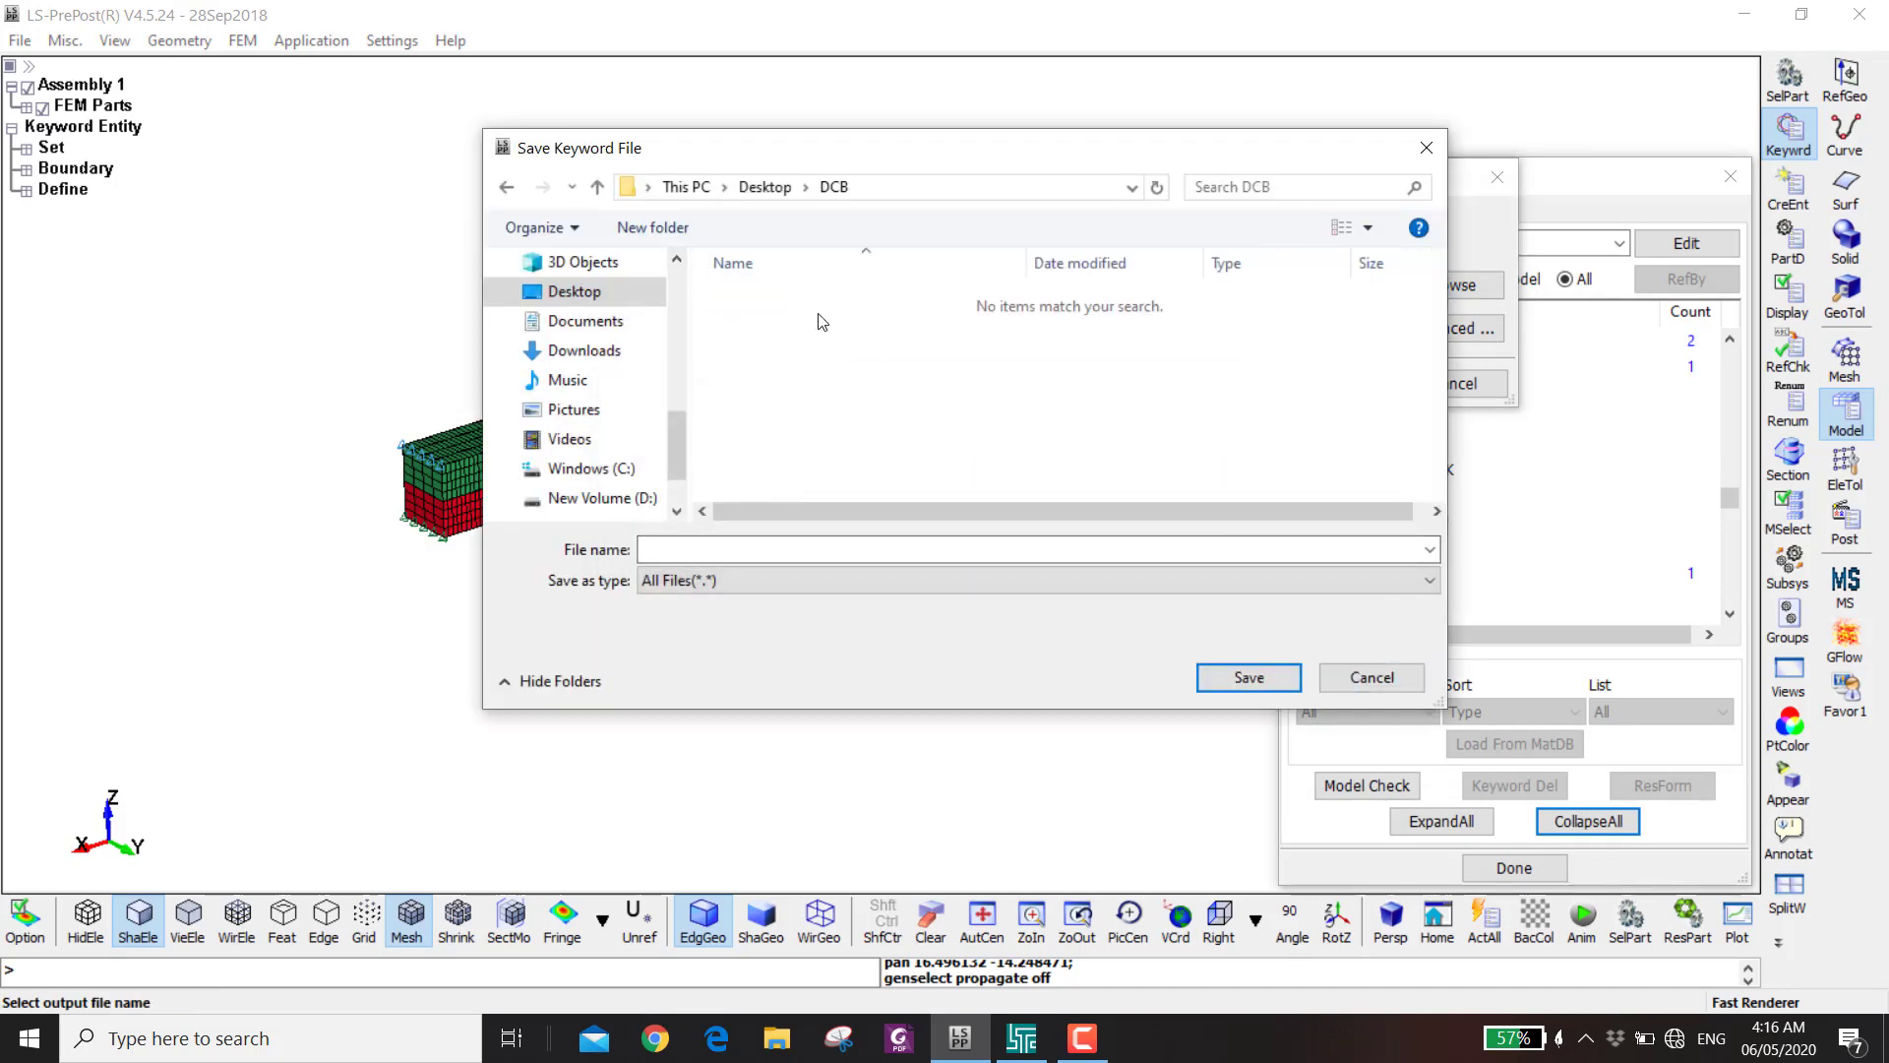
# - Create a subfolder named CohesiveElements inside DCB and save the keyword file there as DCB.k
pyautogui.click(652, 227)
pyautogui.write('Cohsive')
pyautogui.press('BackSpace')
pyautogui.press('BackSpace')
pyautogui.press('BackSpace')
pyautogui.press('BackSpace')
pyautogui.write('esiveElements')
pyautogui.press('Return')
pyautogui.press('Return')
pyautogui.press('Return')
# - Isolate parts 1, 2 and 3 in turn to identify which component each one represents
pyautogui.click(1333, 522)
pyautogui.doubleClick(1352, 546)
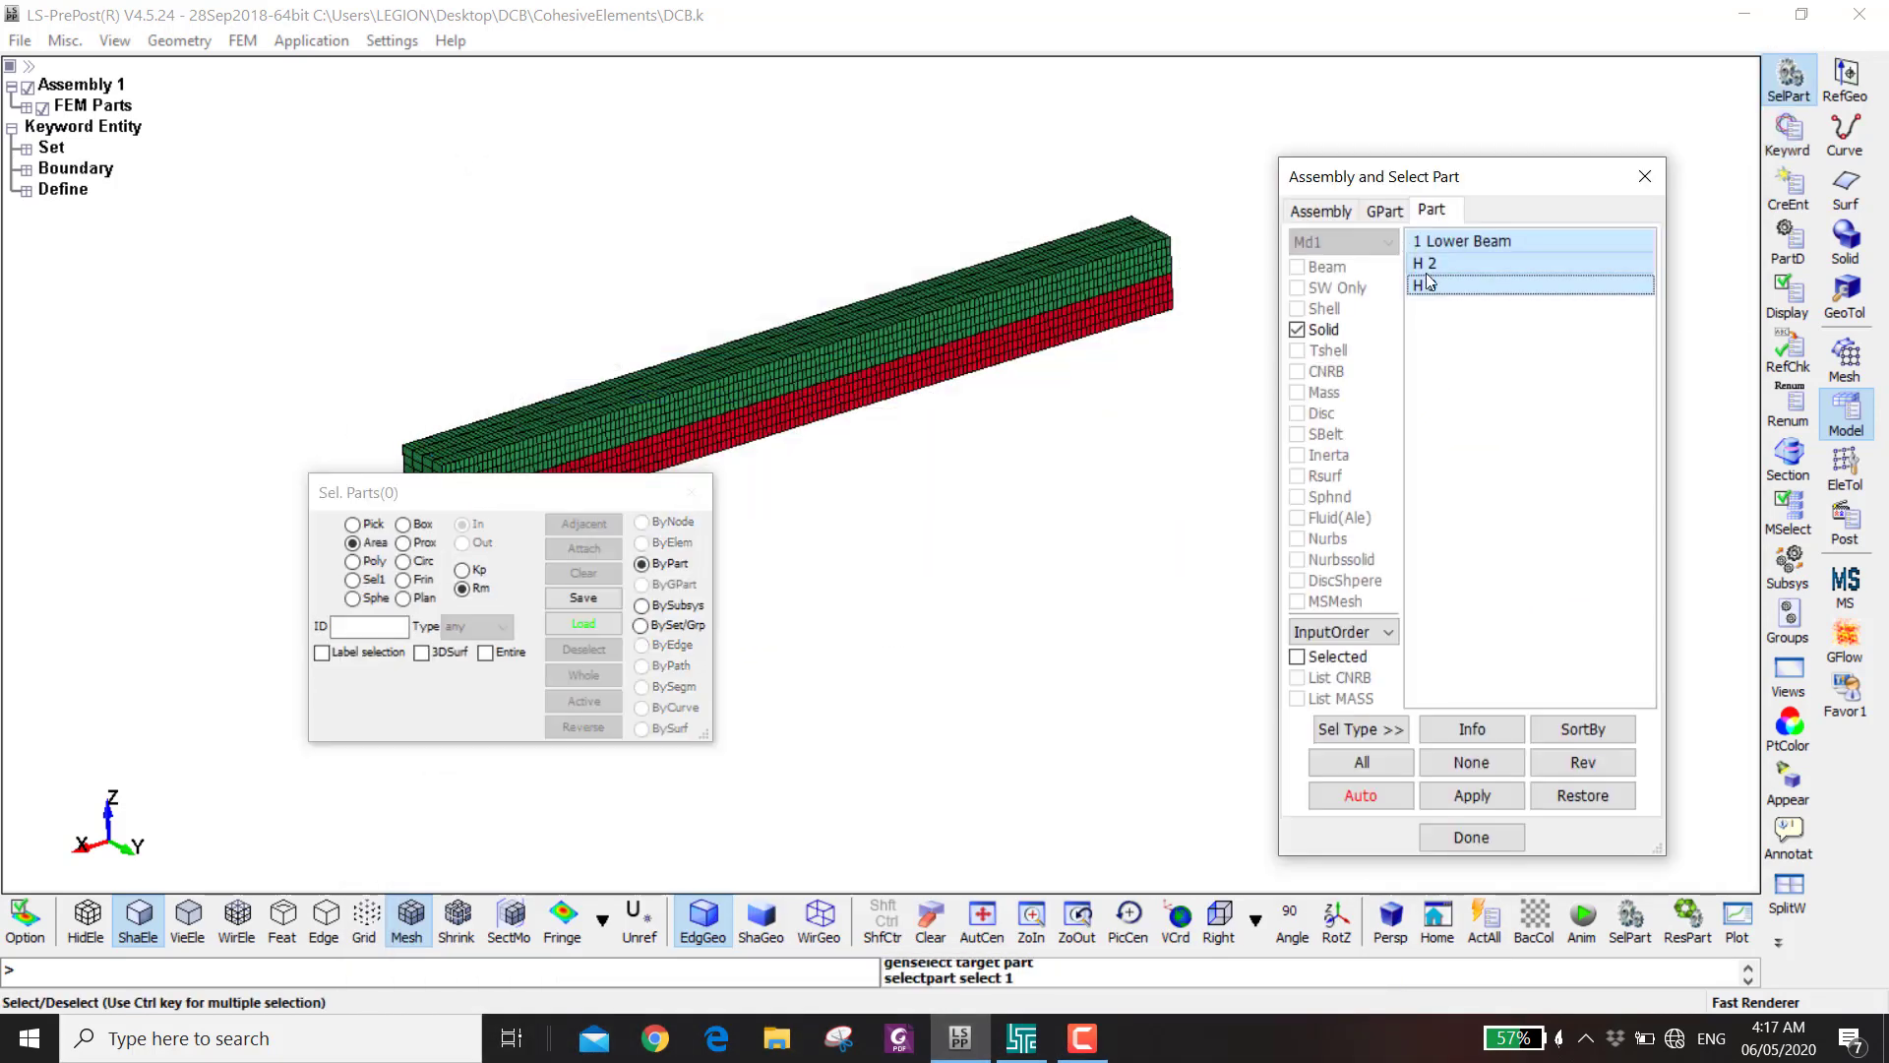
pyautogui.click(1433, 246)
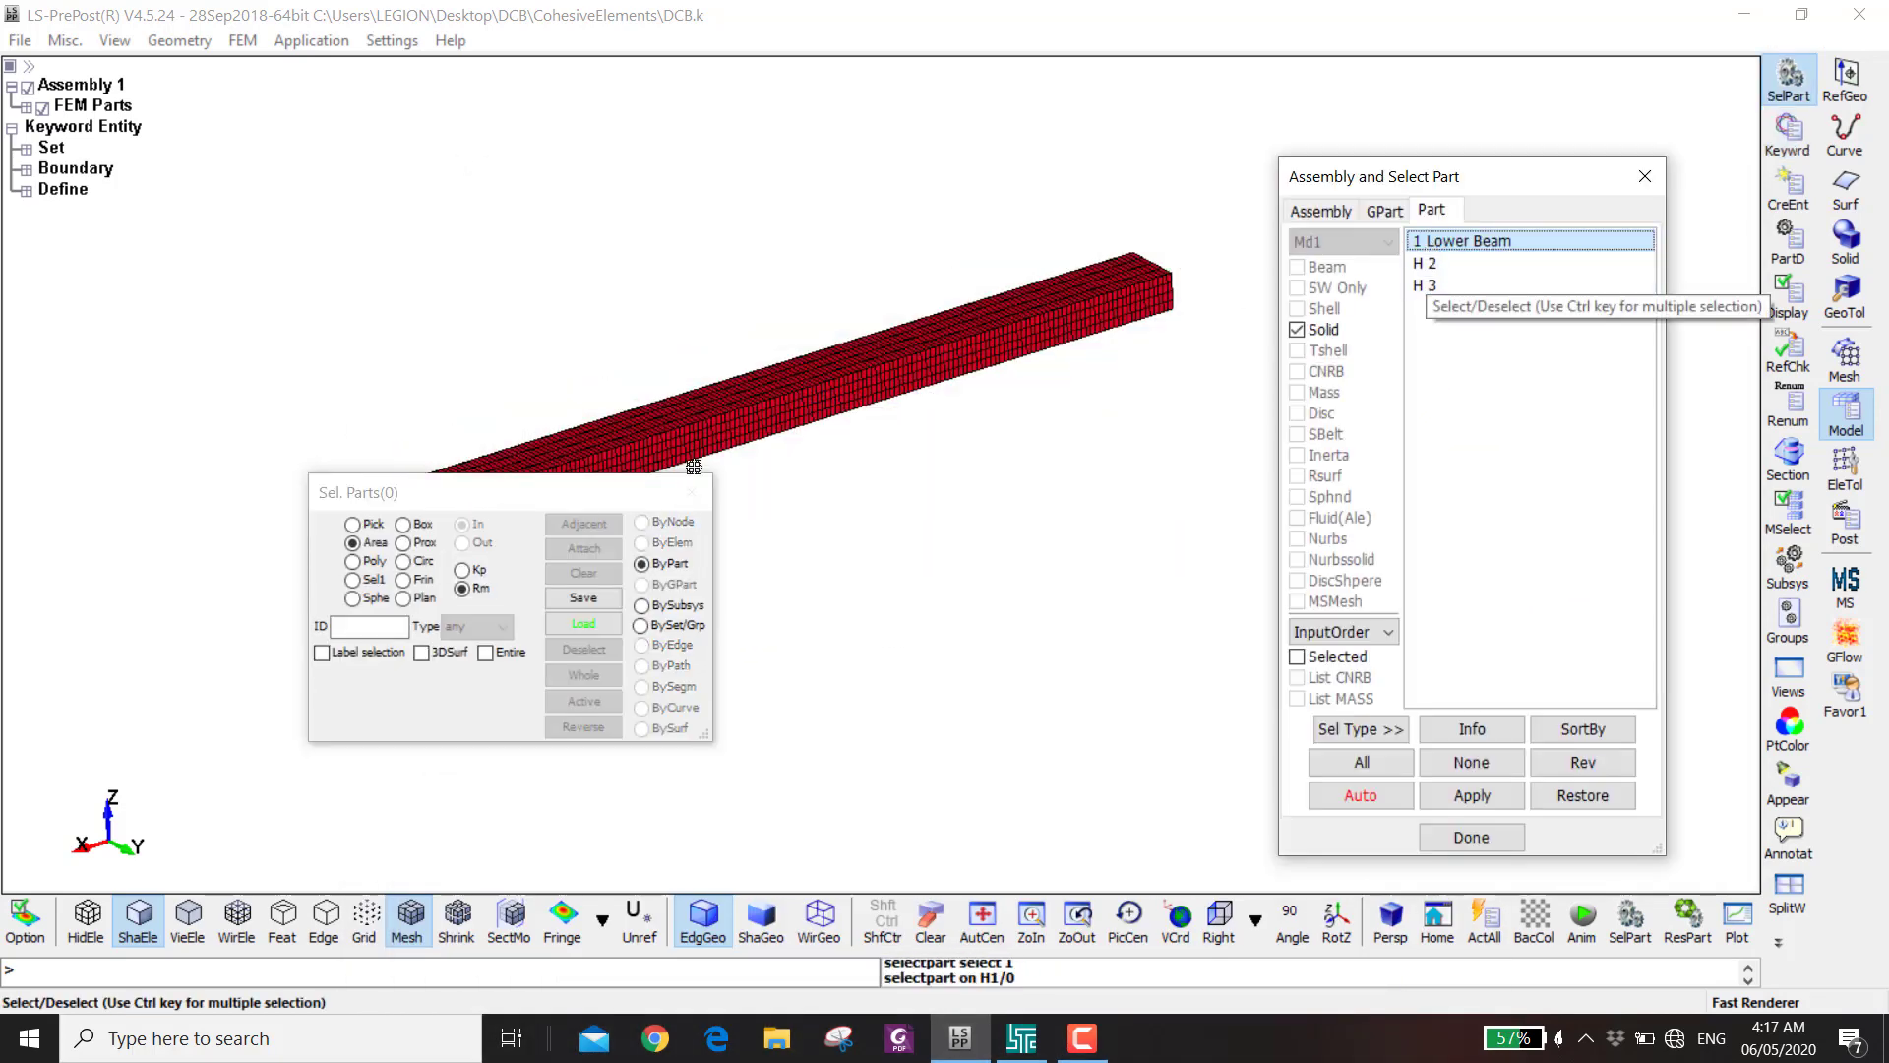
pyautogui.click(1454, 260)
pyautogui.click(1453, 286)
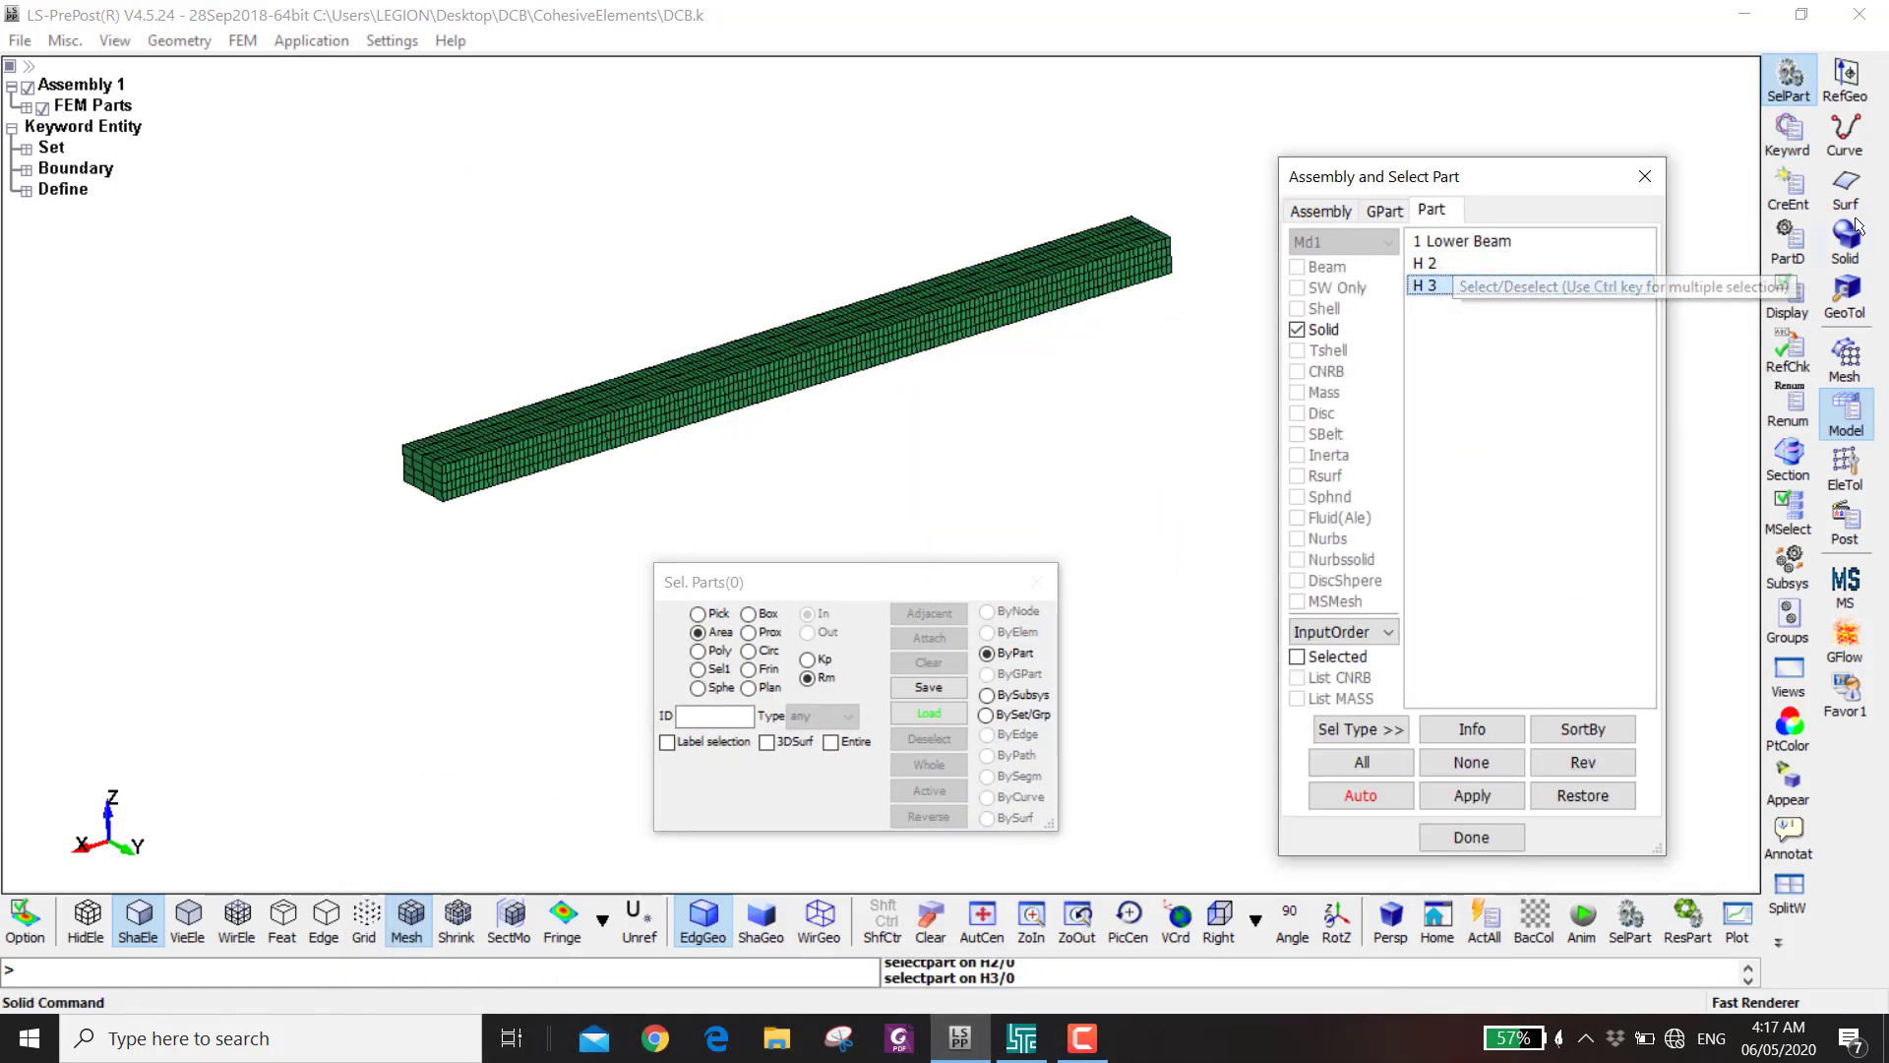
# - Assign section 1 Solid and material 1 Carbon Fibre to the Lower Beam part and accept it
pyautogui.click(1788, 132)
pyautogui.doubleClick(1351, 547)
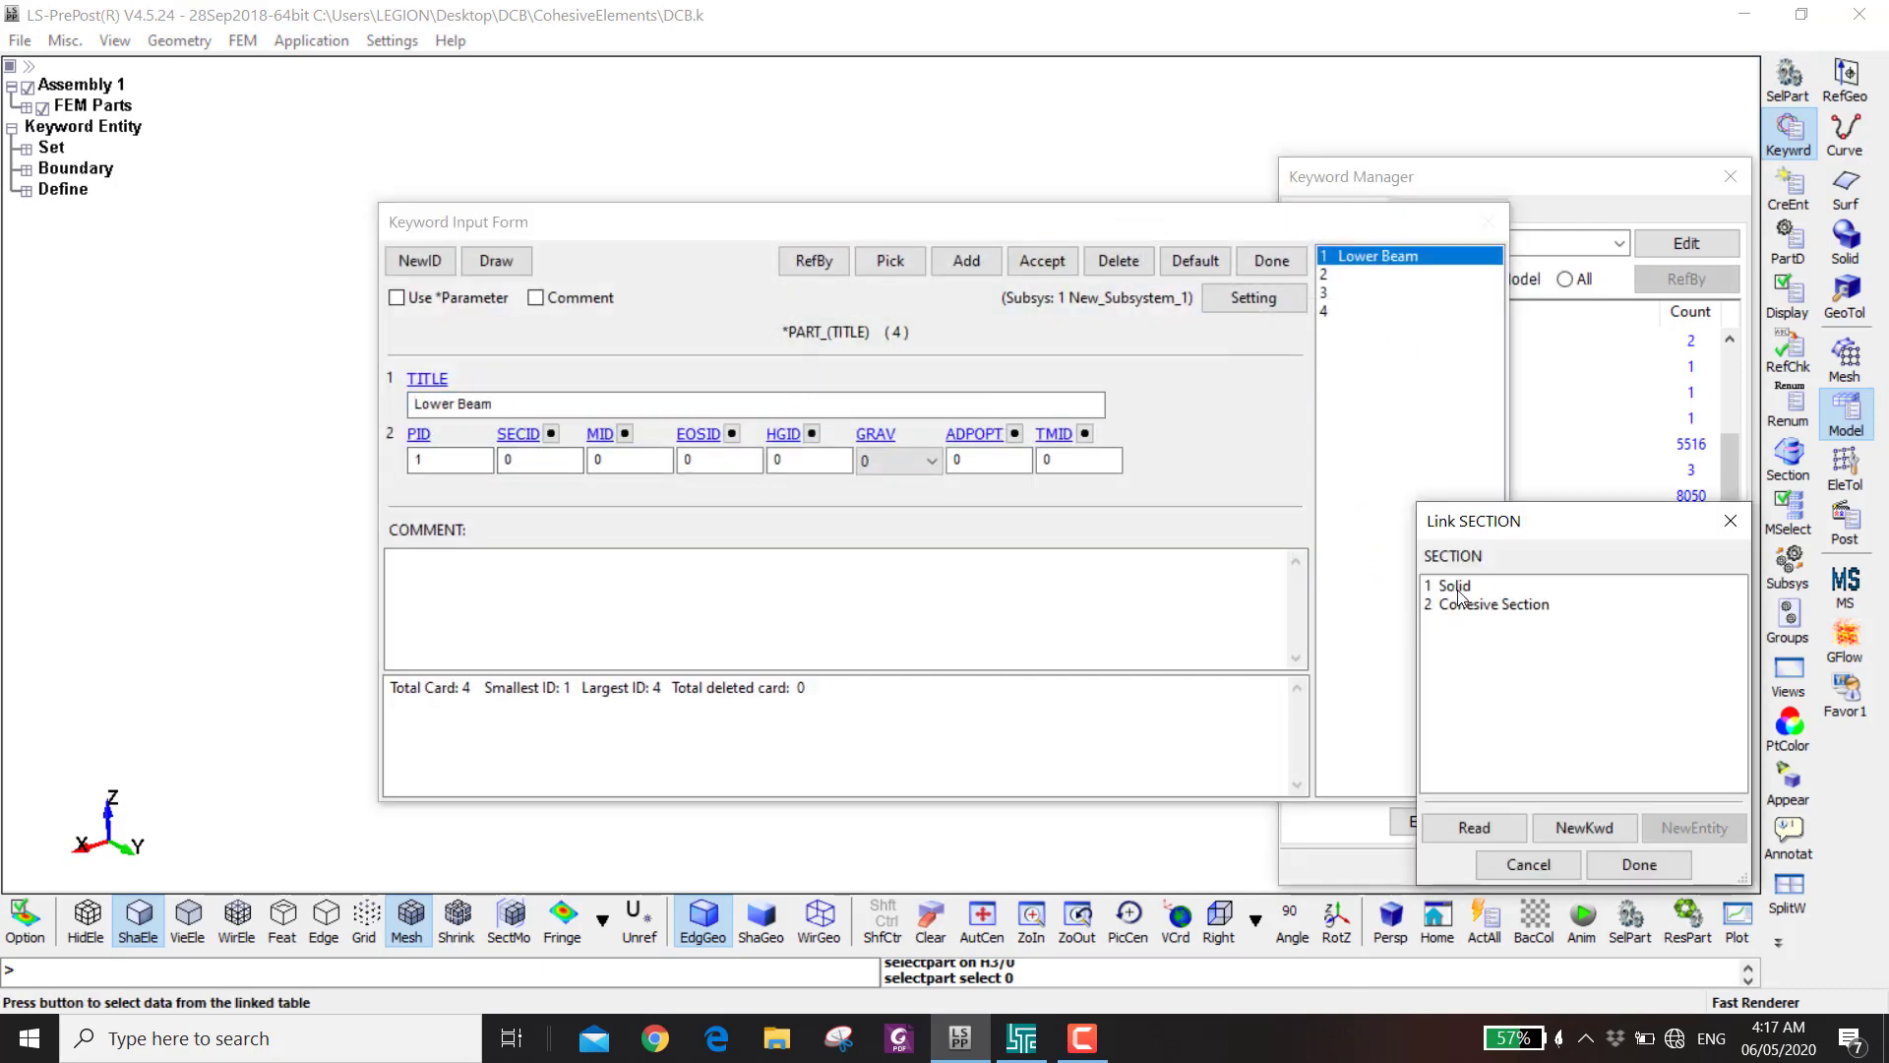
pyautogui.doubleClick(1458, 594)
pyautogui.click(622, 436)
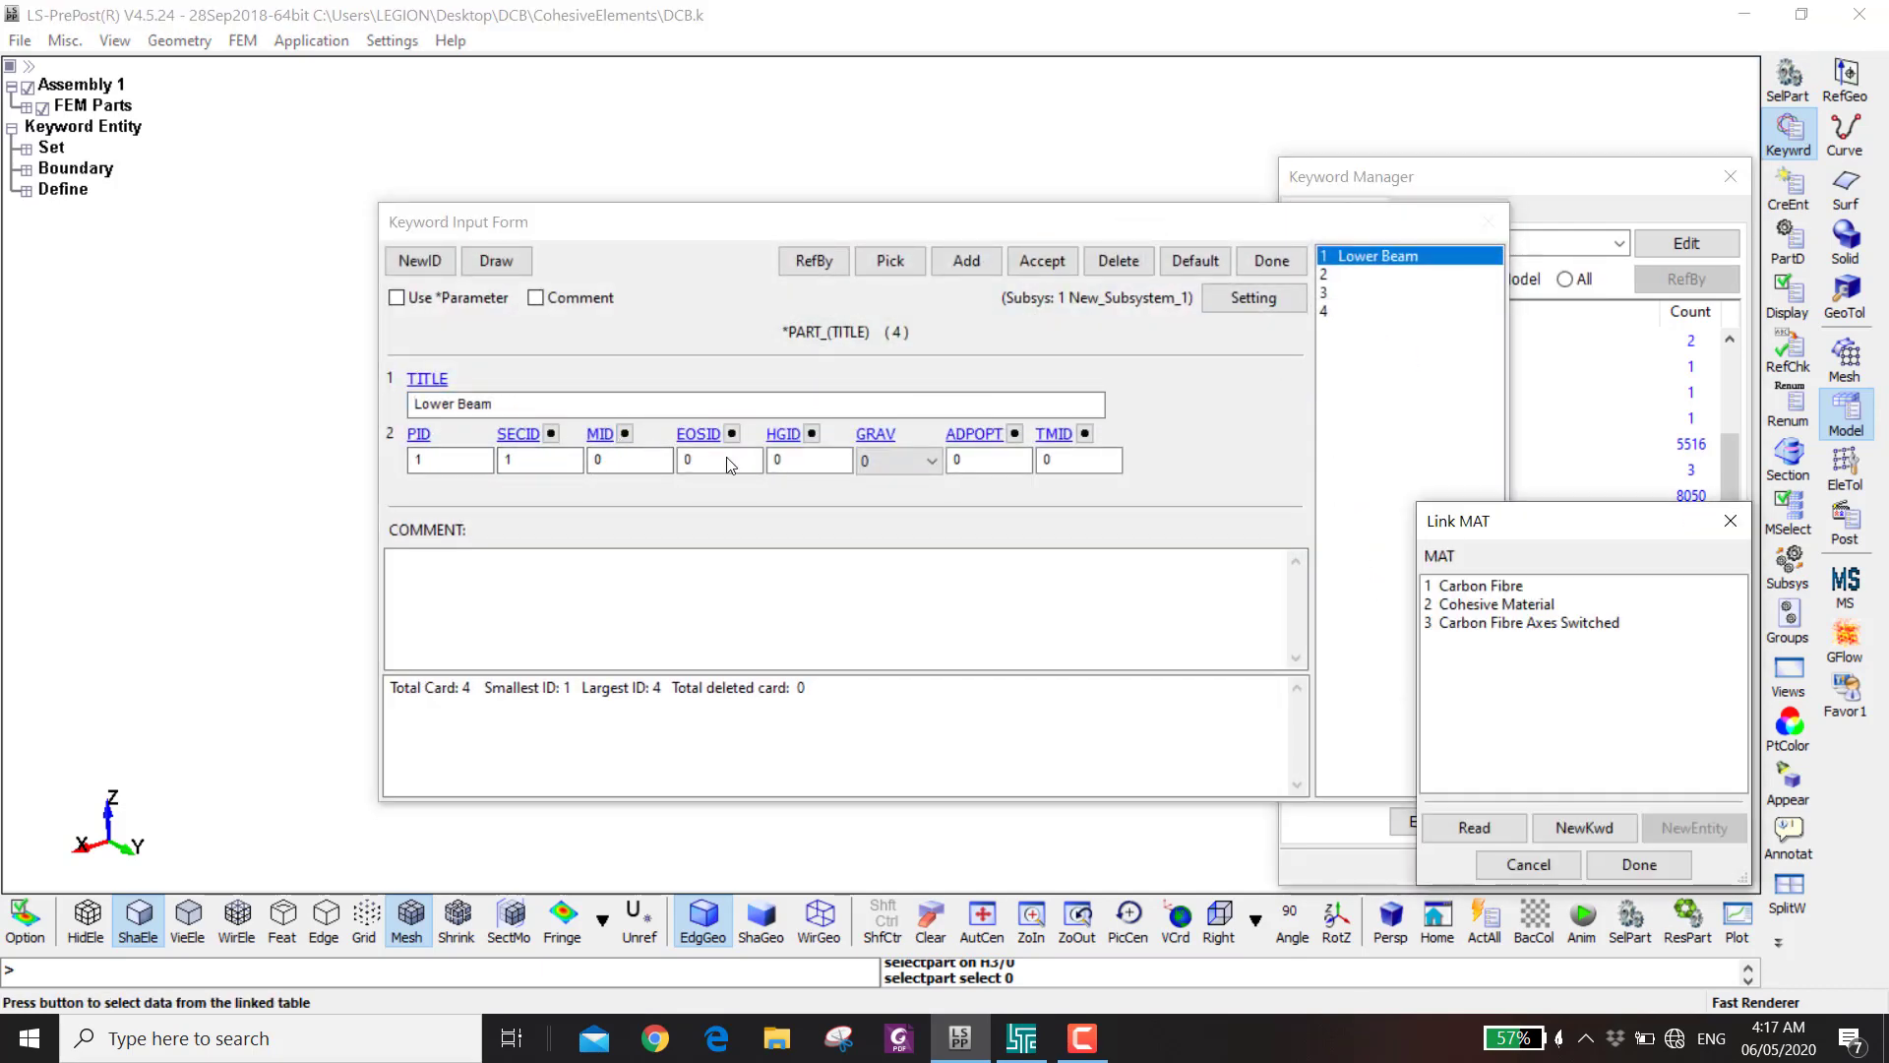
pyautogui.doubleClick(1473, 589)
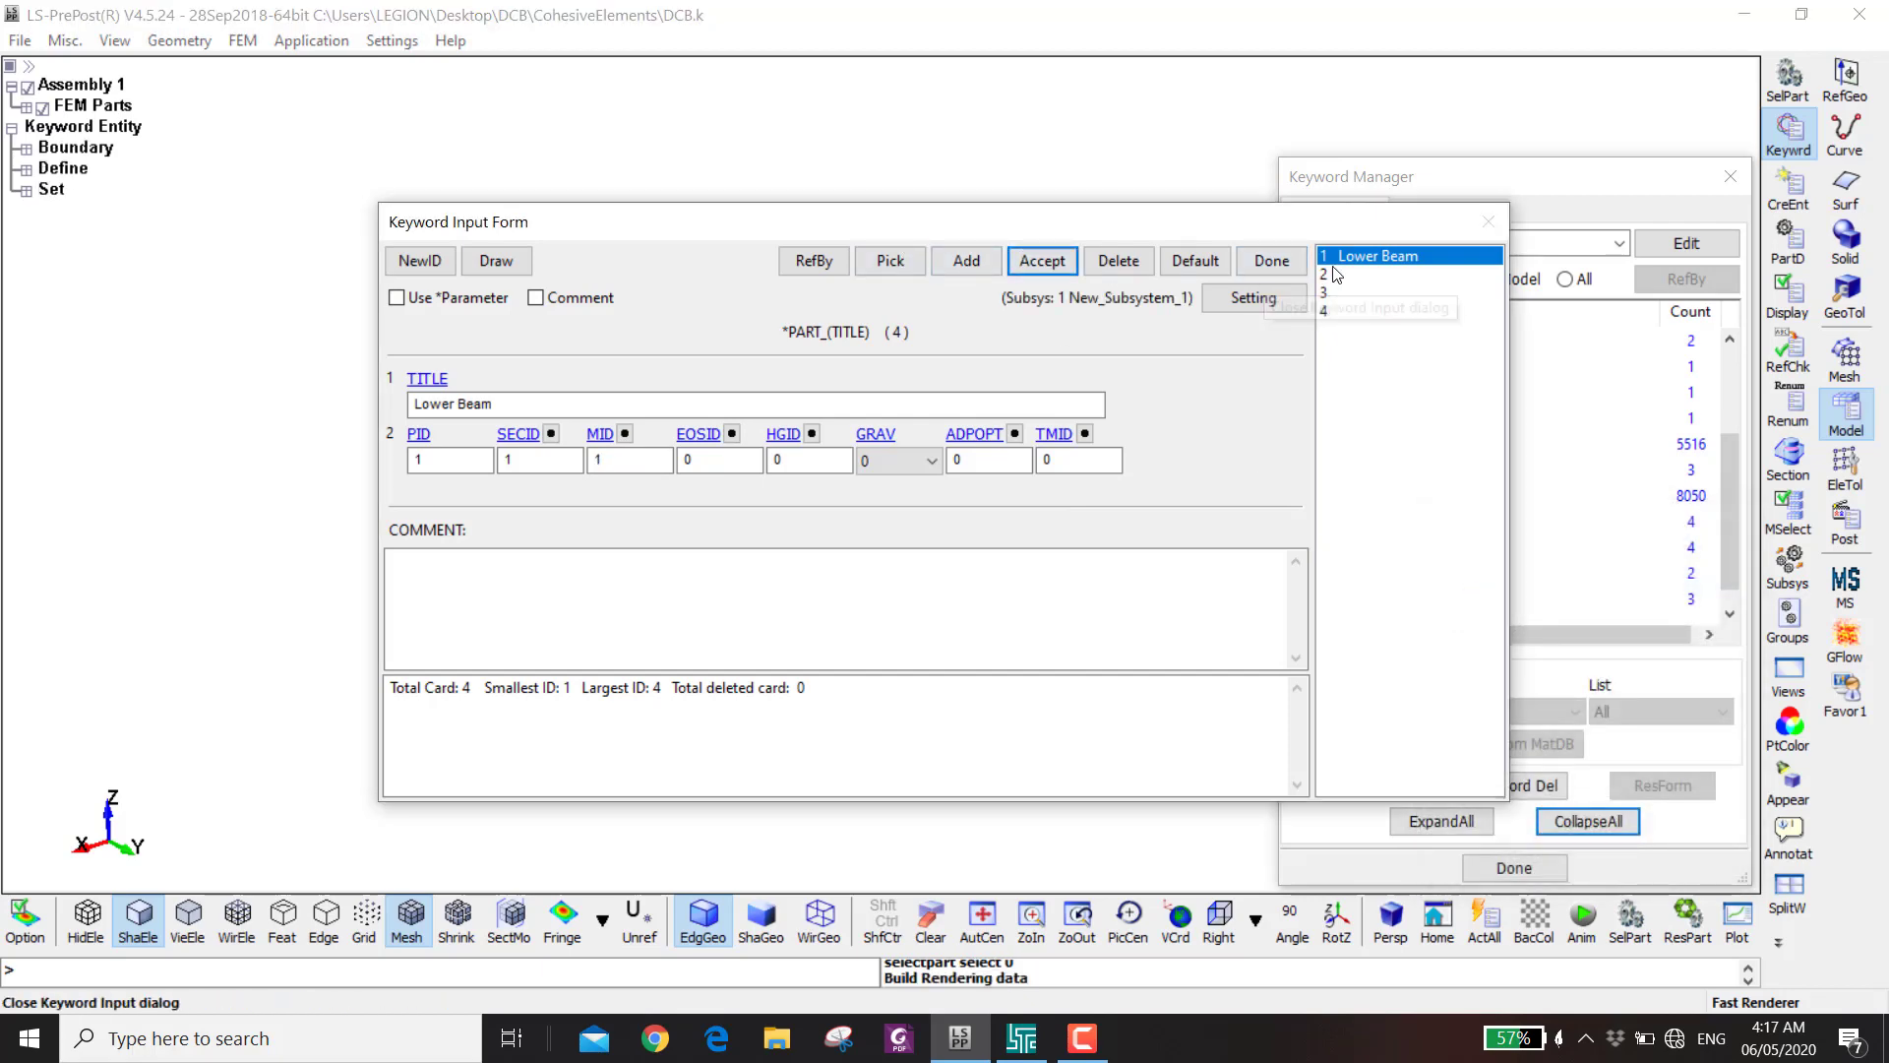
# - Assign section 2 Cohesive Section and material 2 Cohesive Material to part 2, title it Cohesive Layer and accept it
pyautogui.click(1334, 274)
pyautogui.click(518, 434)
pyautogui.doubleClick(1466, 605)
pyautogui.click(623, 434)
pyautogui.doubleClick(1466, 605)
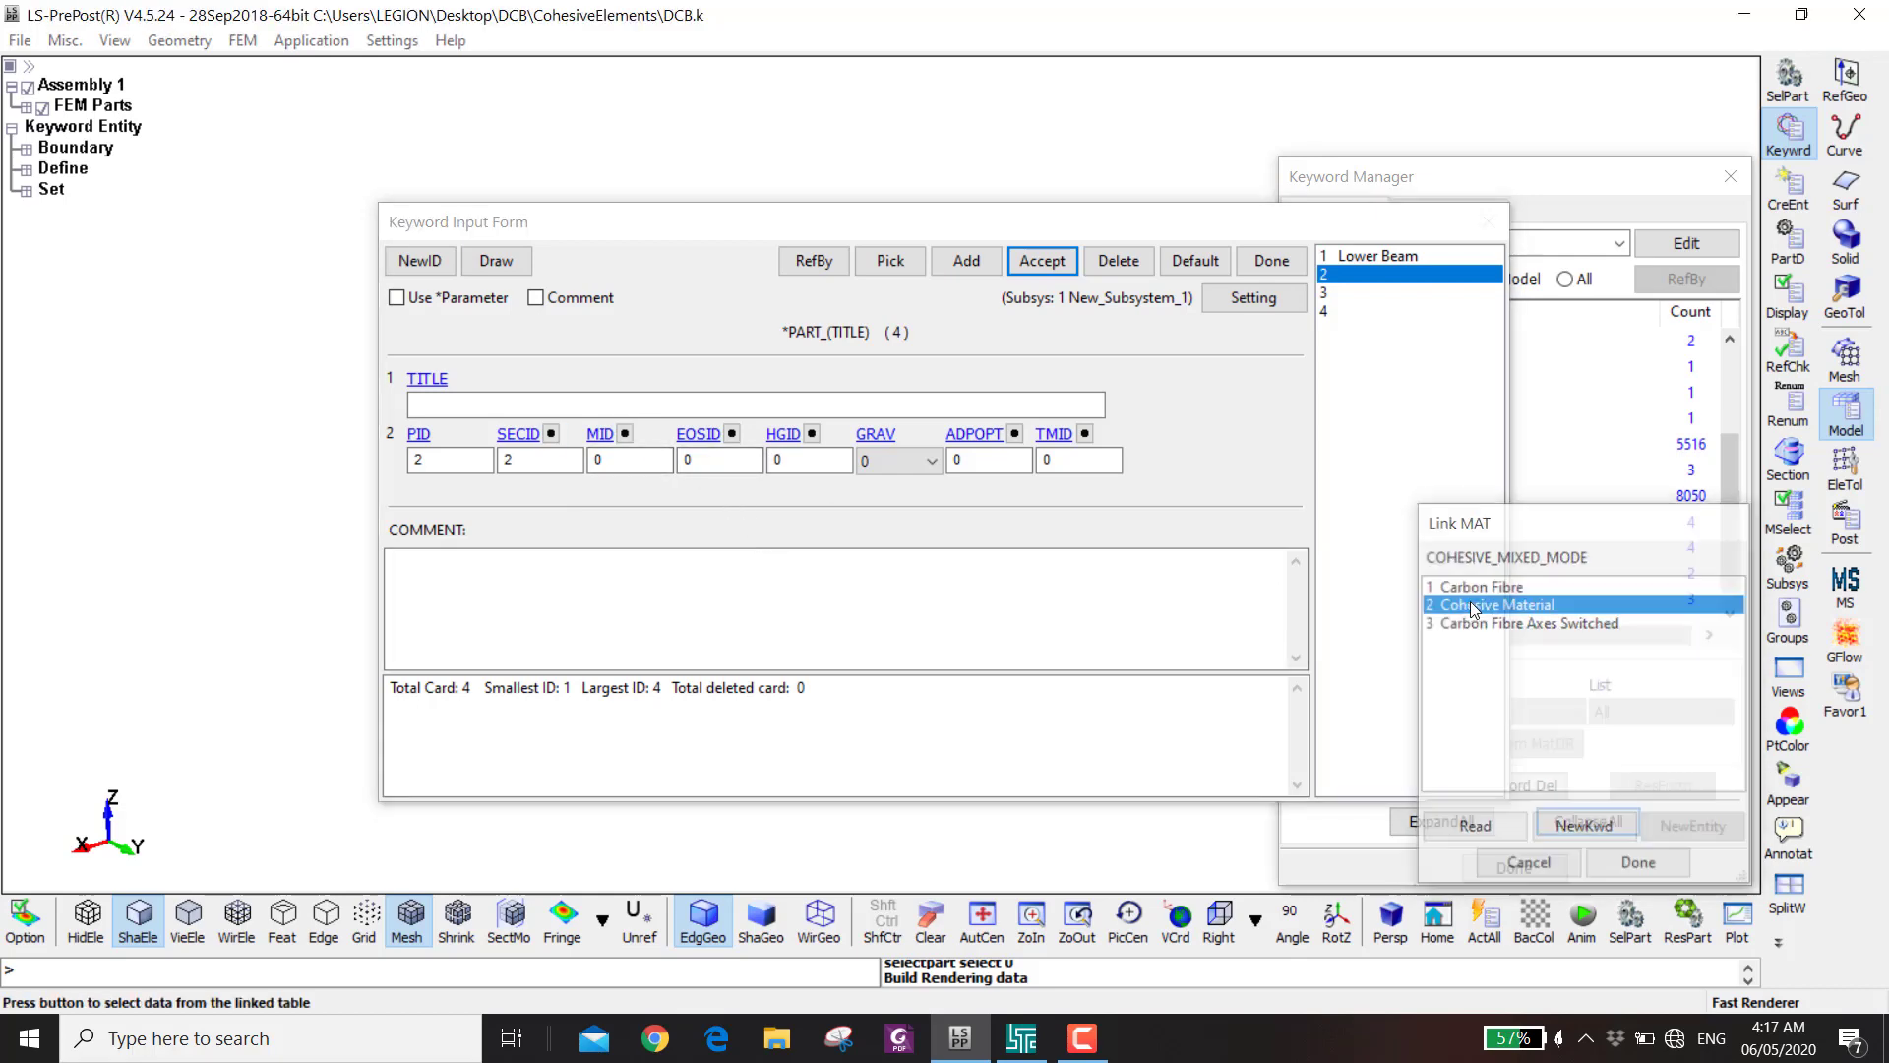
pyautogui.click(618, 405)
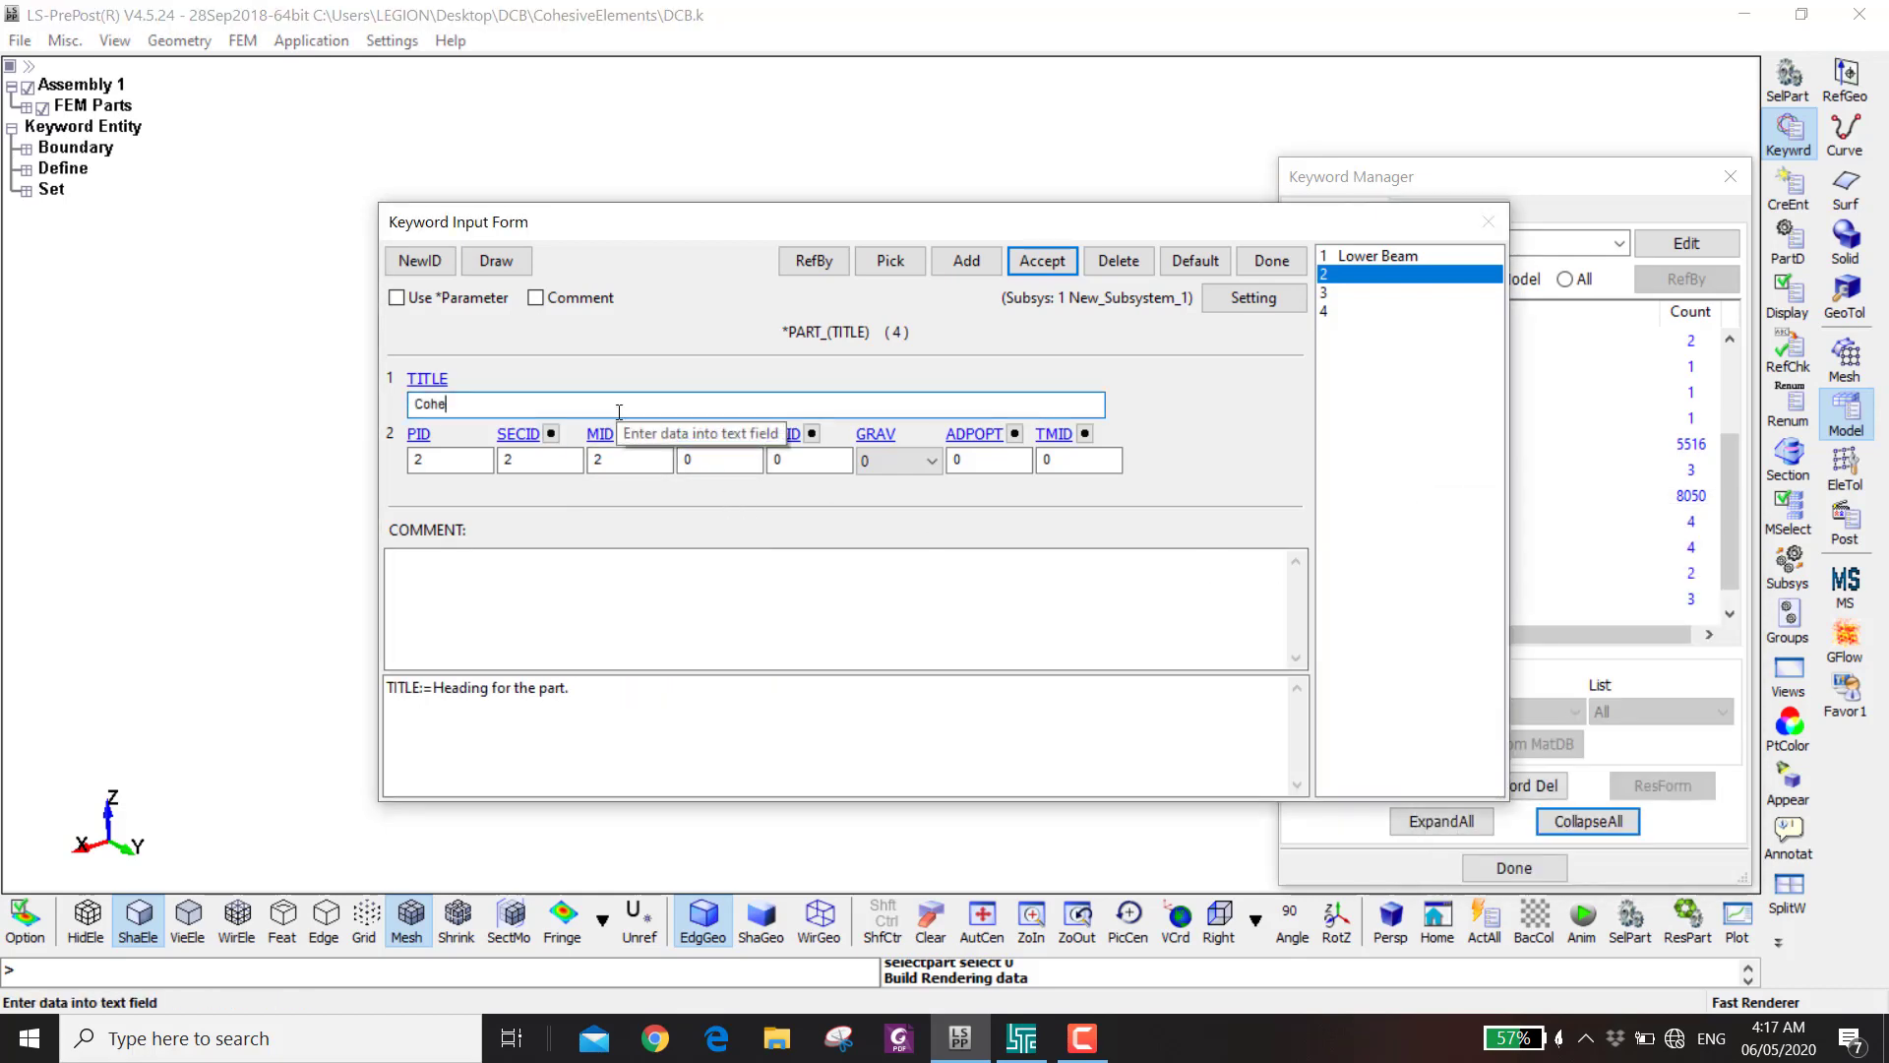
pyautogui.click(1042, 261)
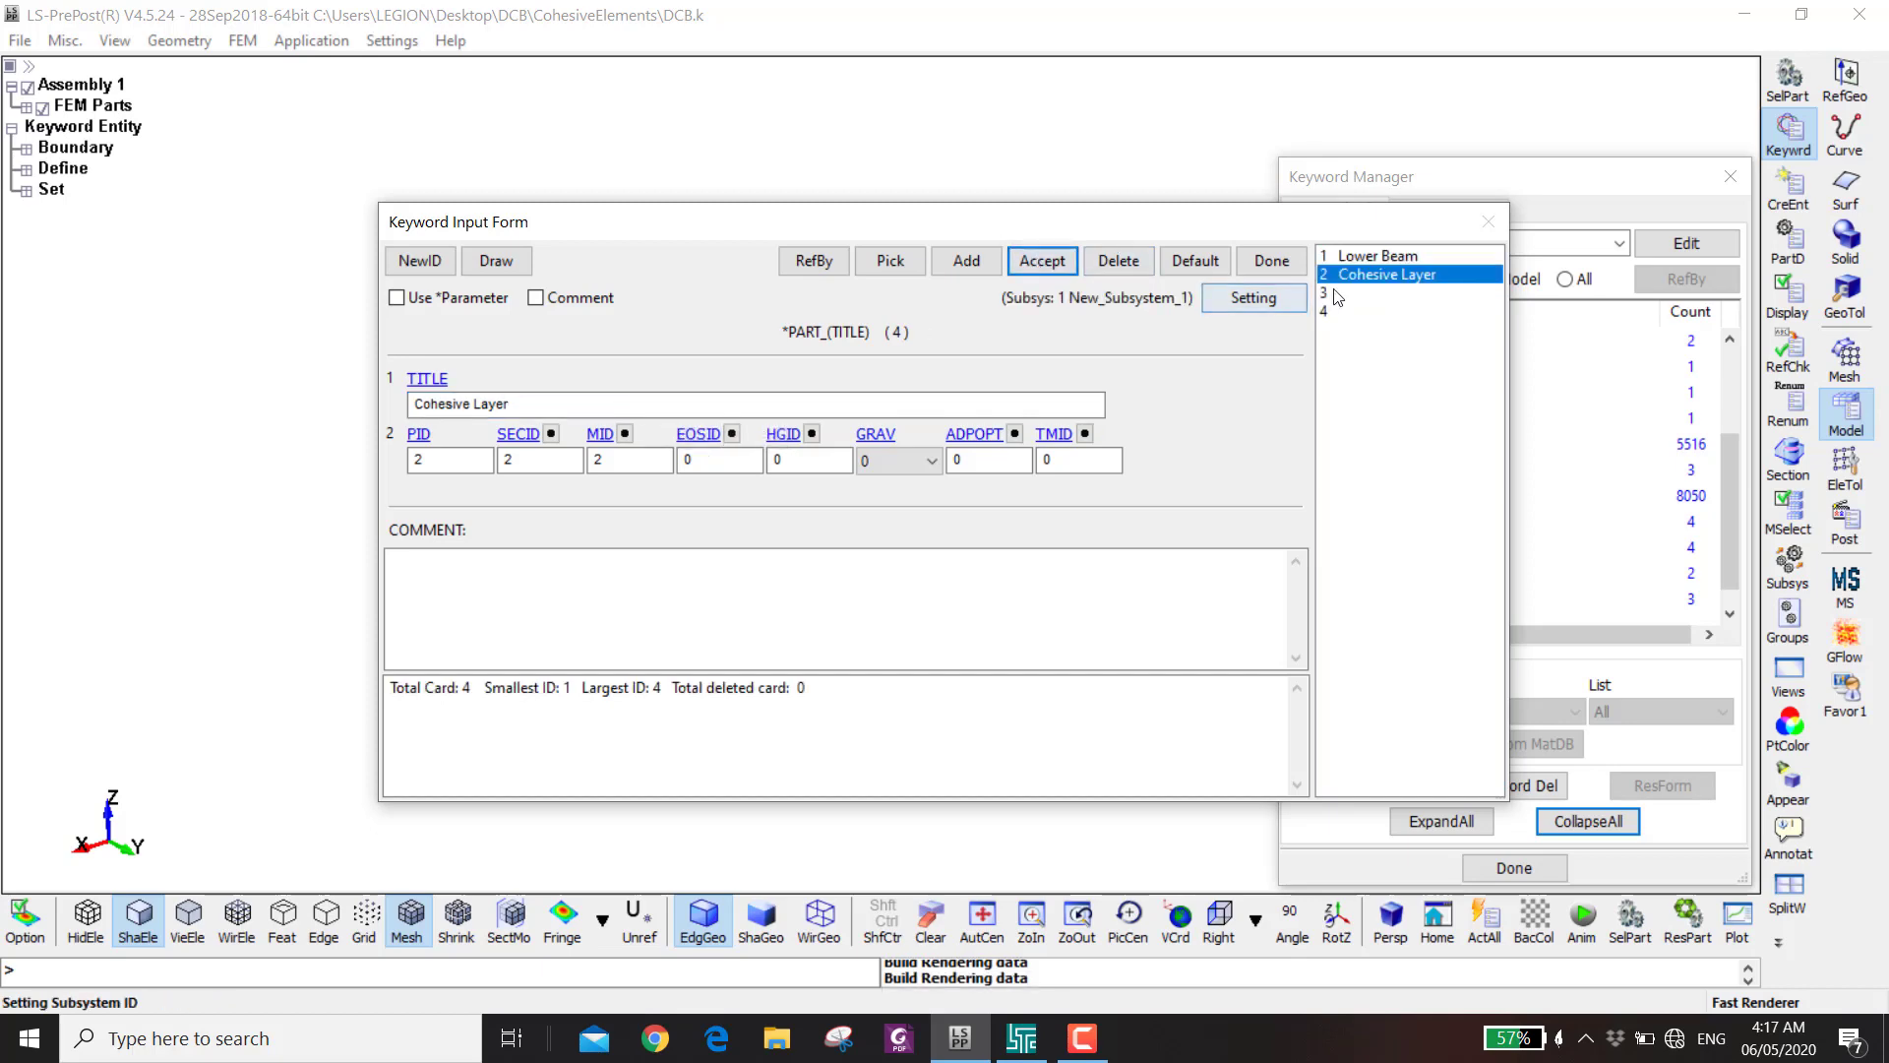
# - Delete the untitled part 4, close the part form and confirm the deletion
pyautogui.click(1330, 293)
pyautogui.click(1330, 311)
pyautogui.click(1119, 261)
pyautogui.click(1272, 261)
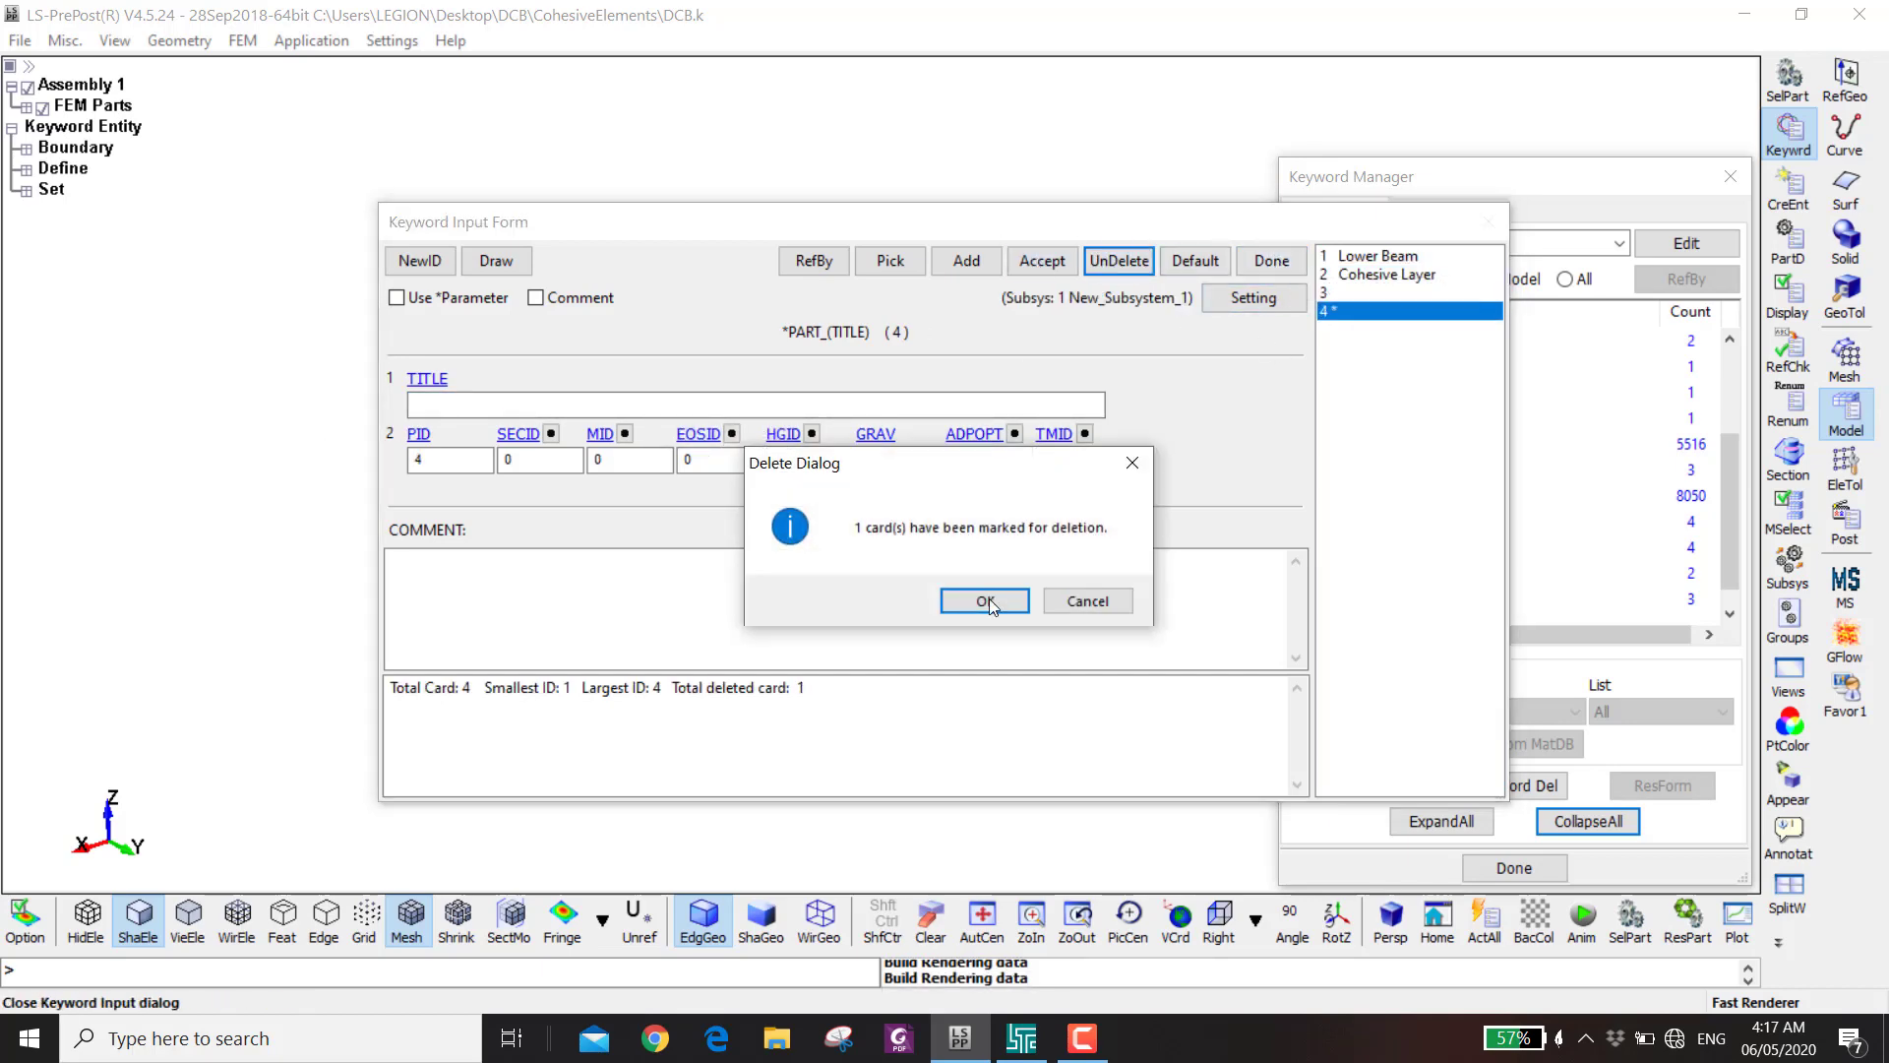
pyautogui.click(976, 594)
# - Title part 3 Upper Beam, assign it section 1 Solid and material 3 Carbon Fibre Axes Switched, accept it and close the form
pyautogui.doubleClick(1351, 548)
pyautogui.click(1333, 293)
pyautogui.click(485, 405)
pyautogui.write('Upper Bea')
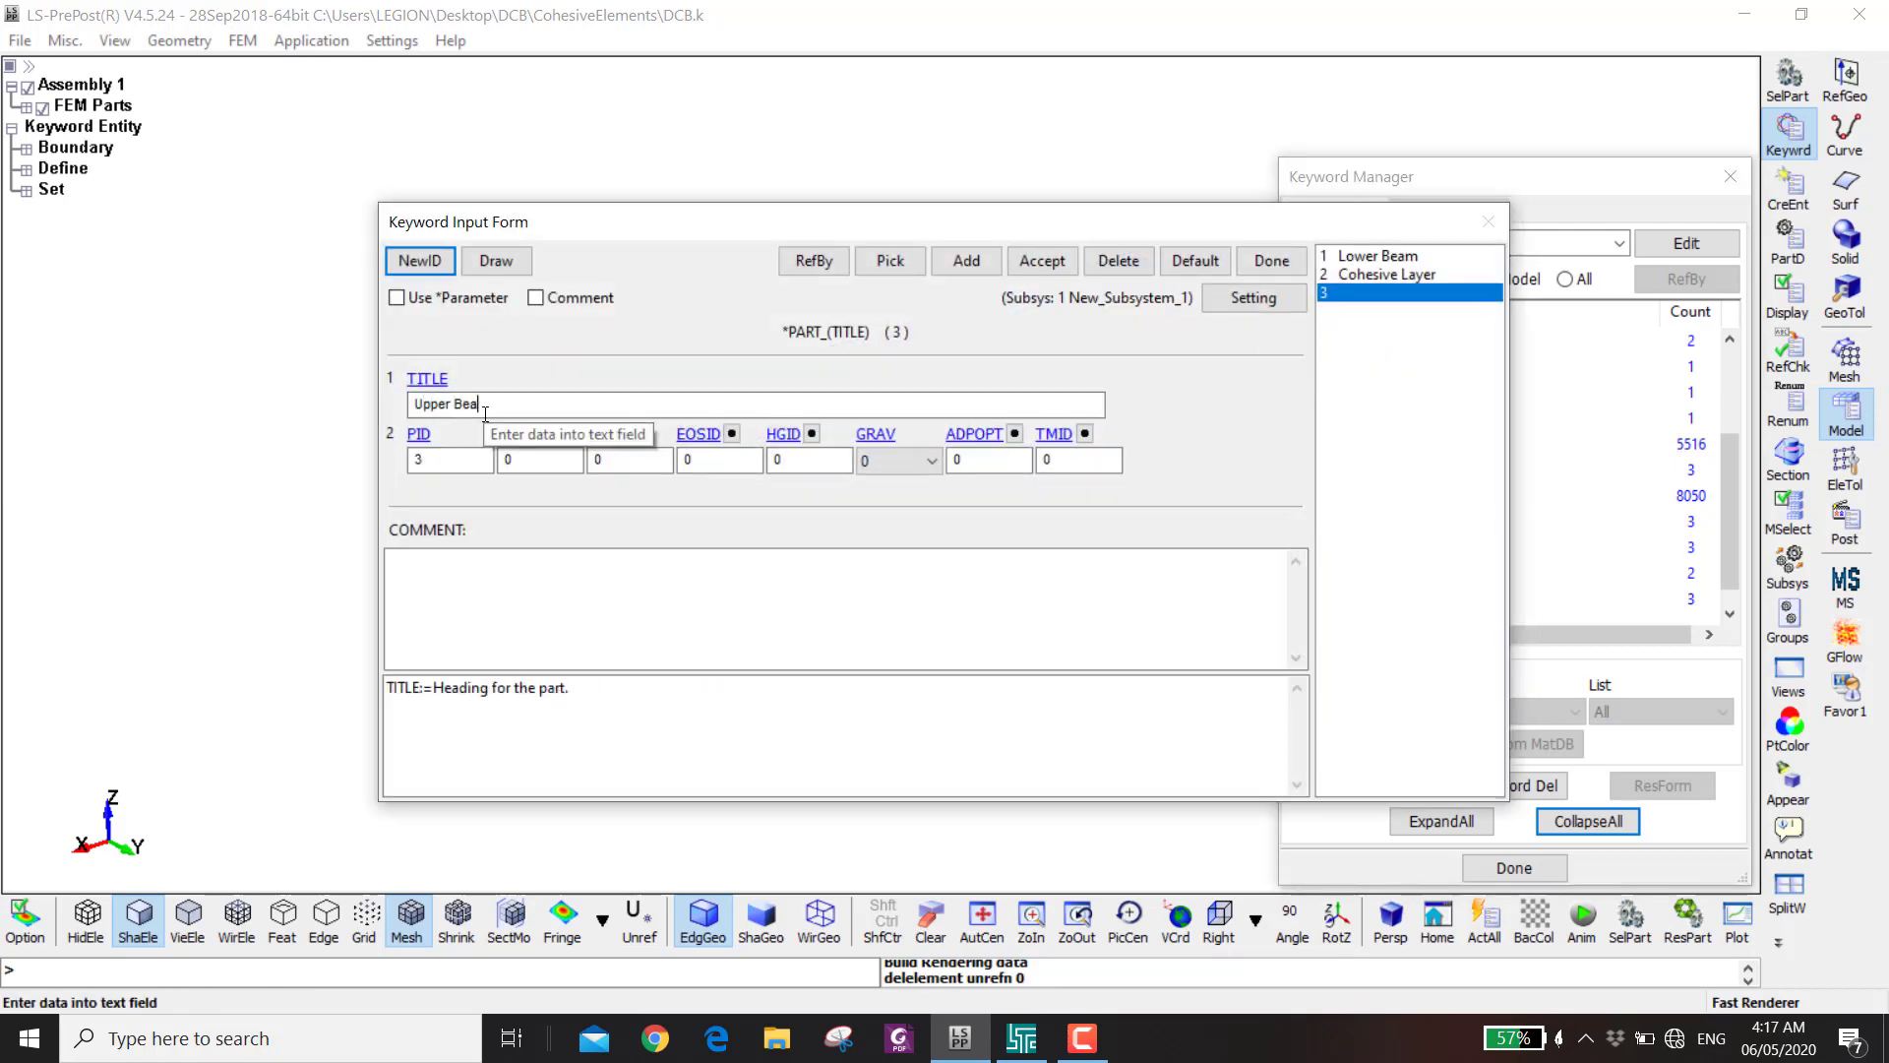
pyautogui.moveTo(611, 228); pyautogui.dragTo(693, 262)
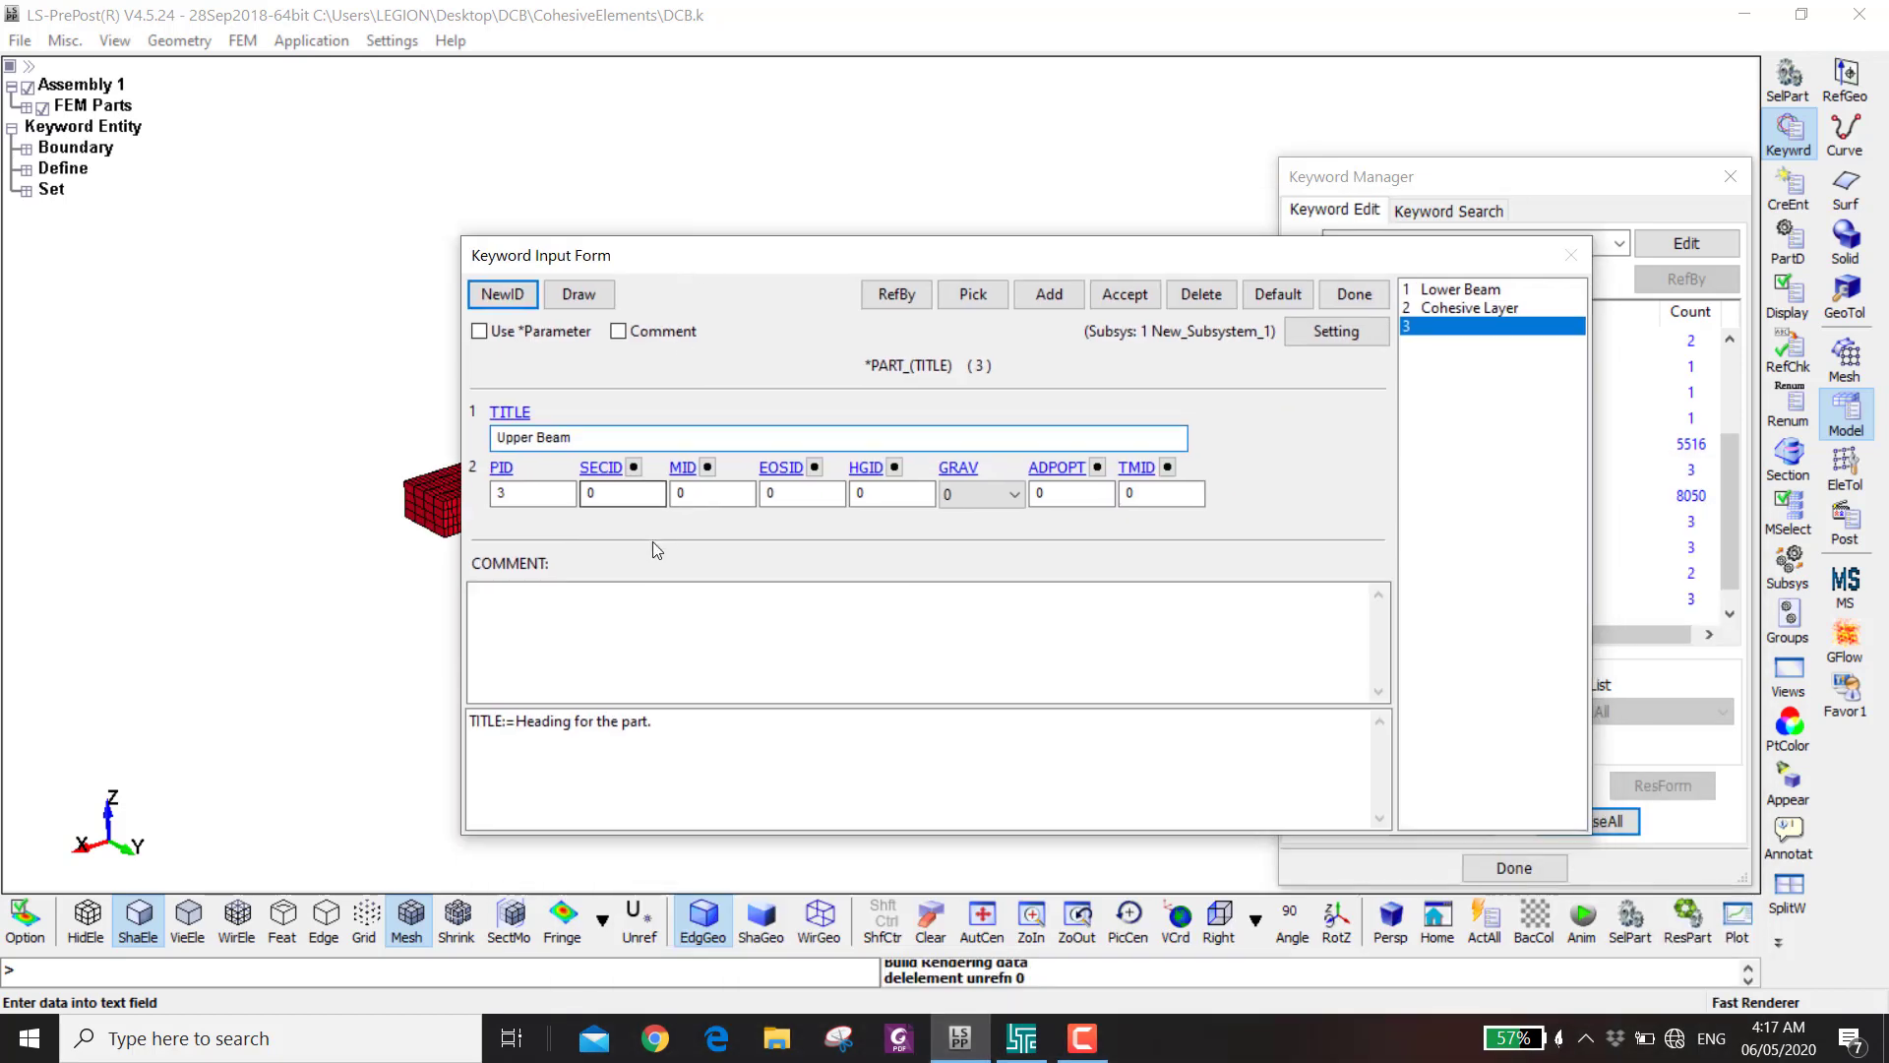
pyautogui.click(600, 467)
pyautogui.doubleClick(1437, 589)
pyautogui.click(685, 467)
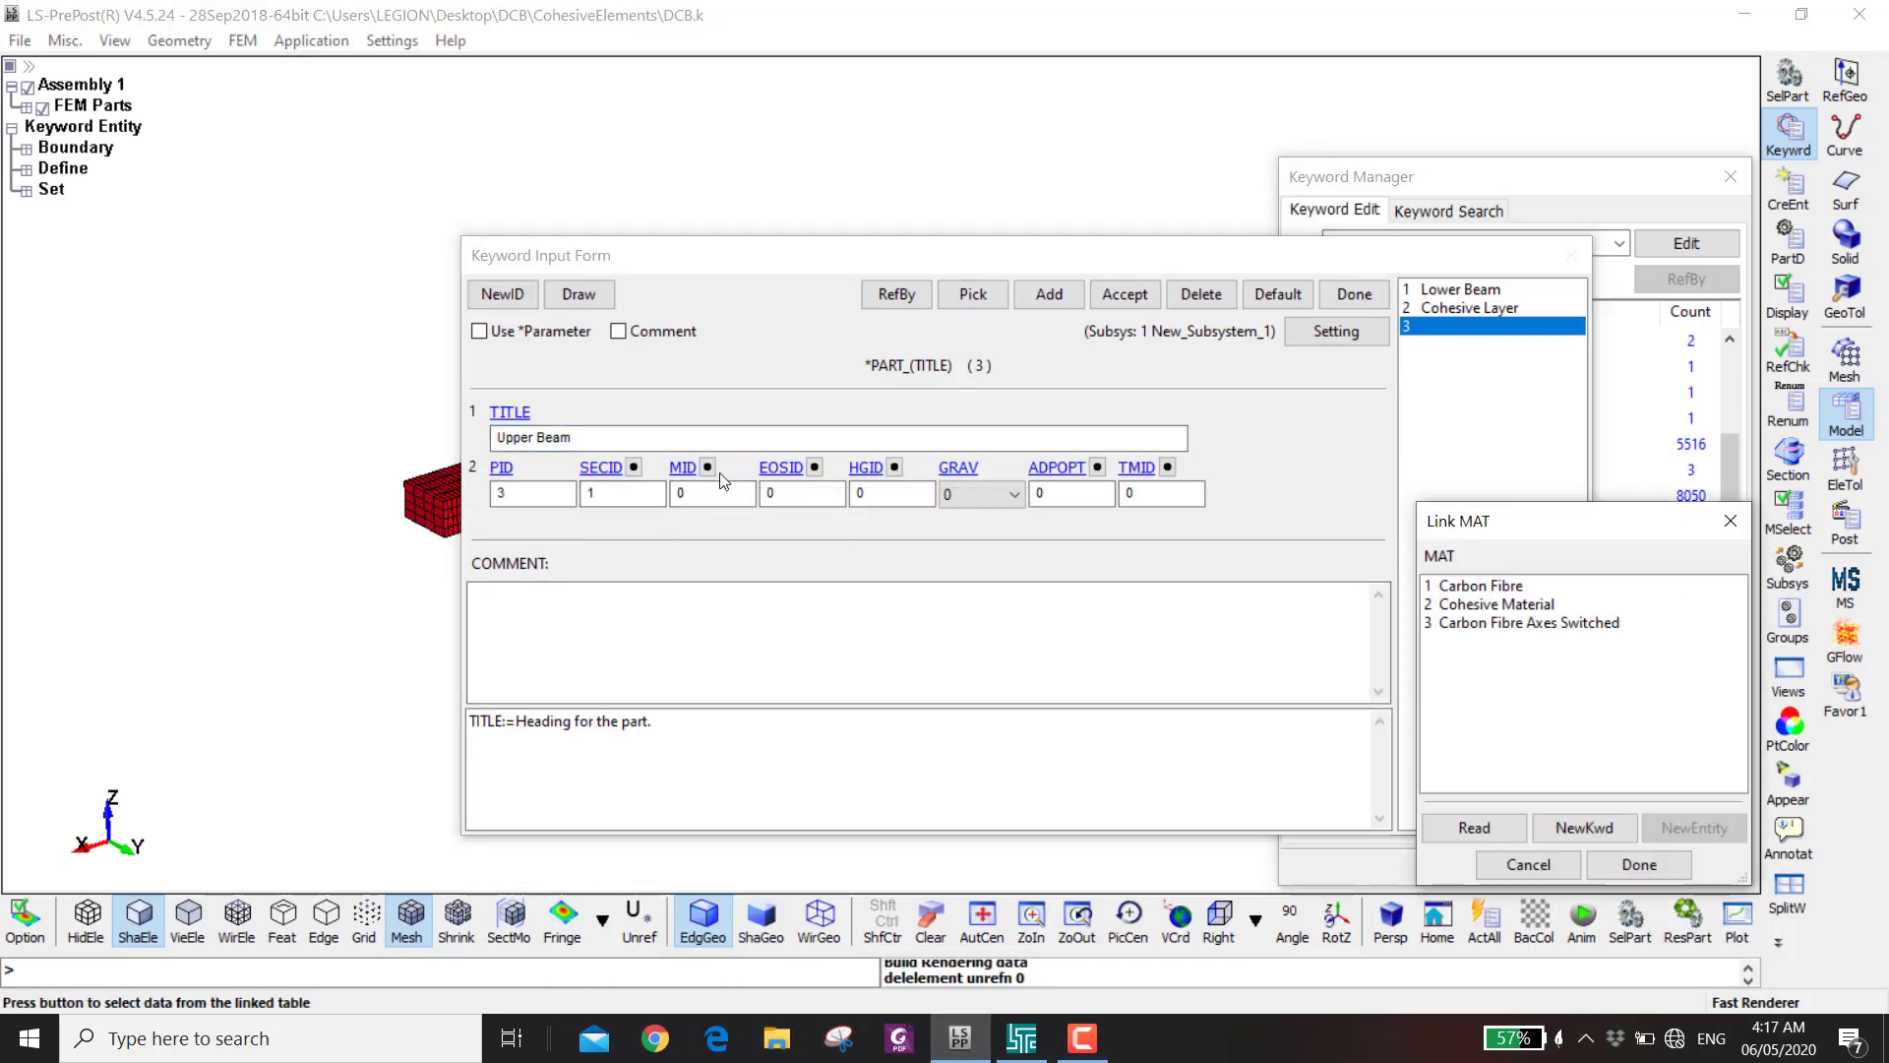
pyautogui.doubleClick(1505, 623)
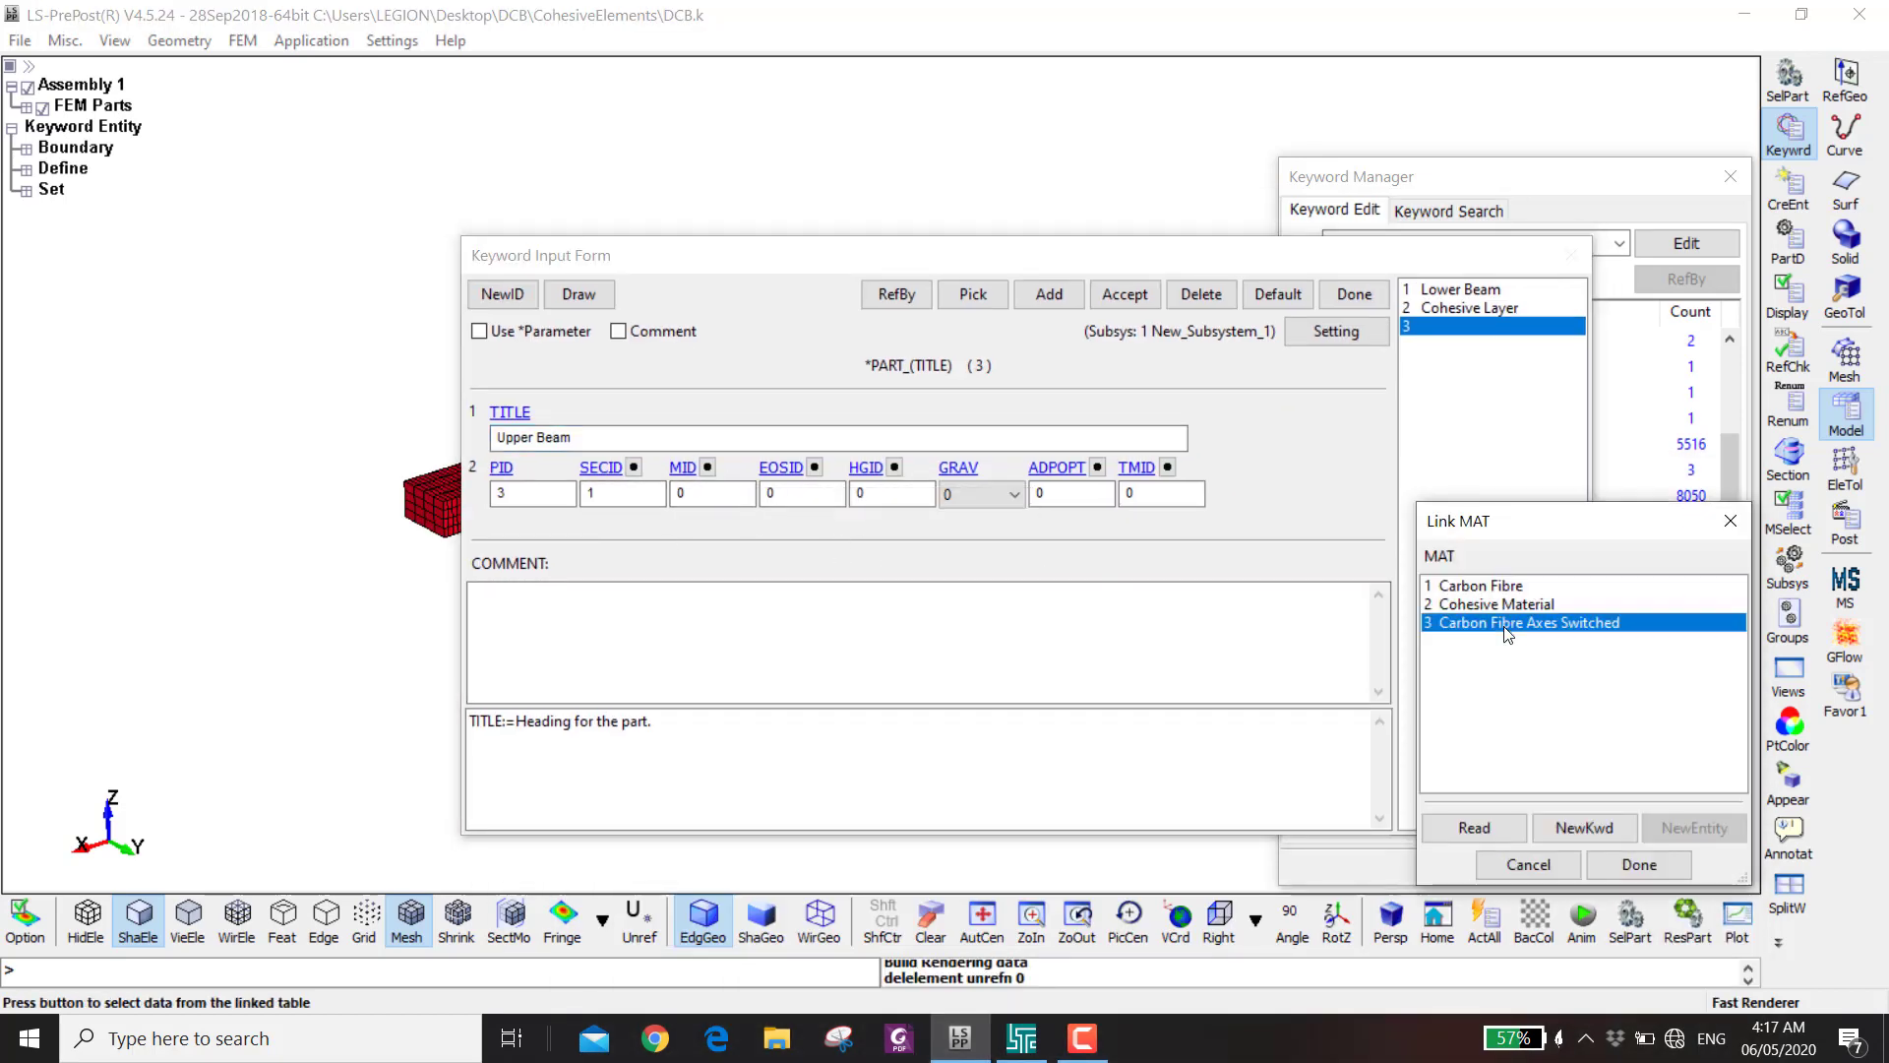
pyautogui.click(1125, 294)
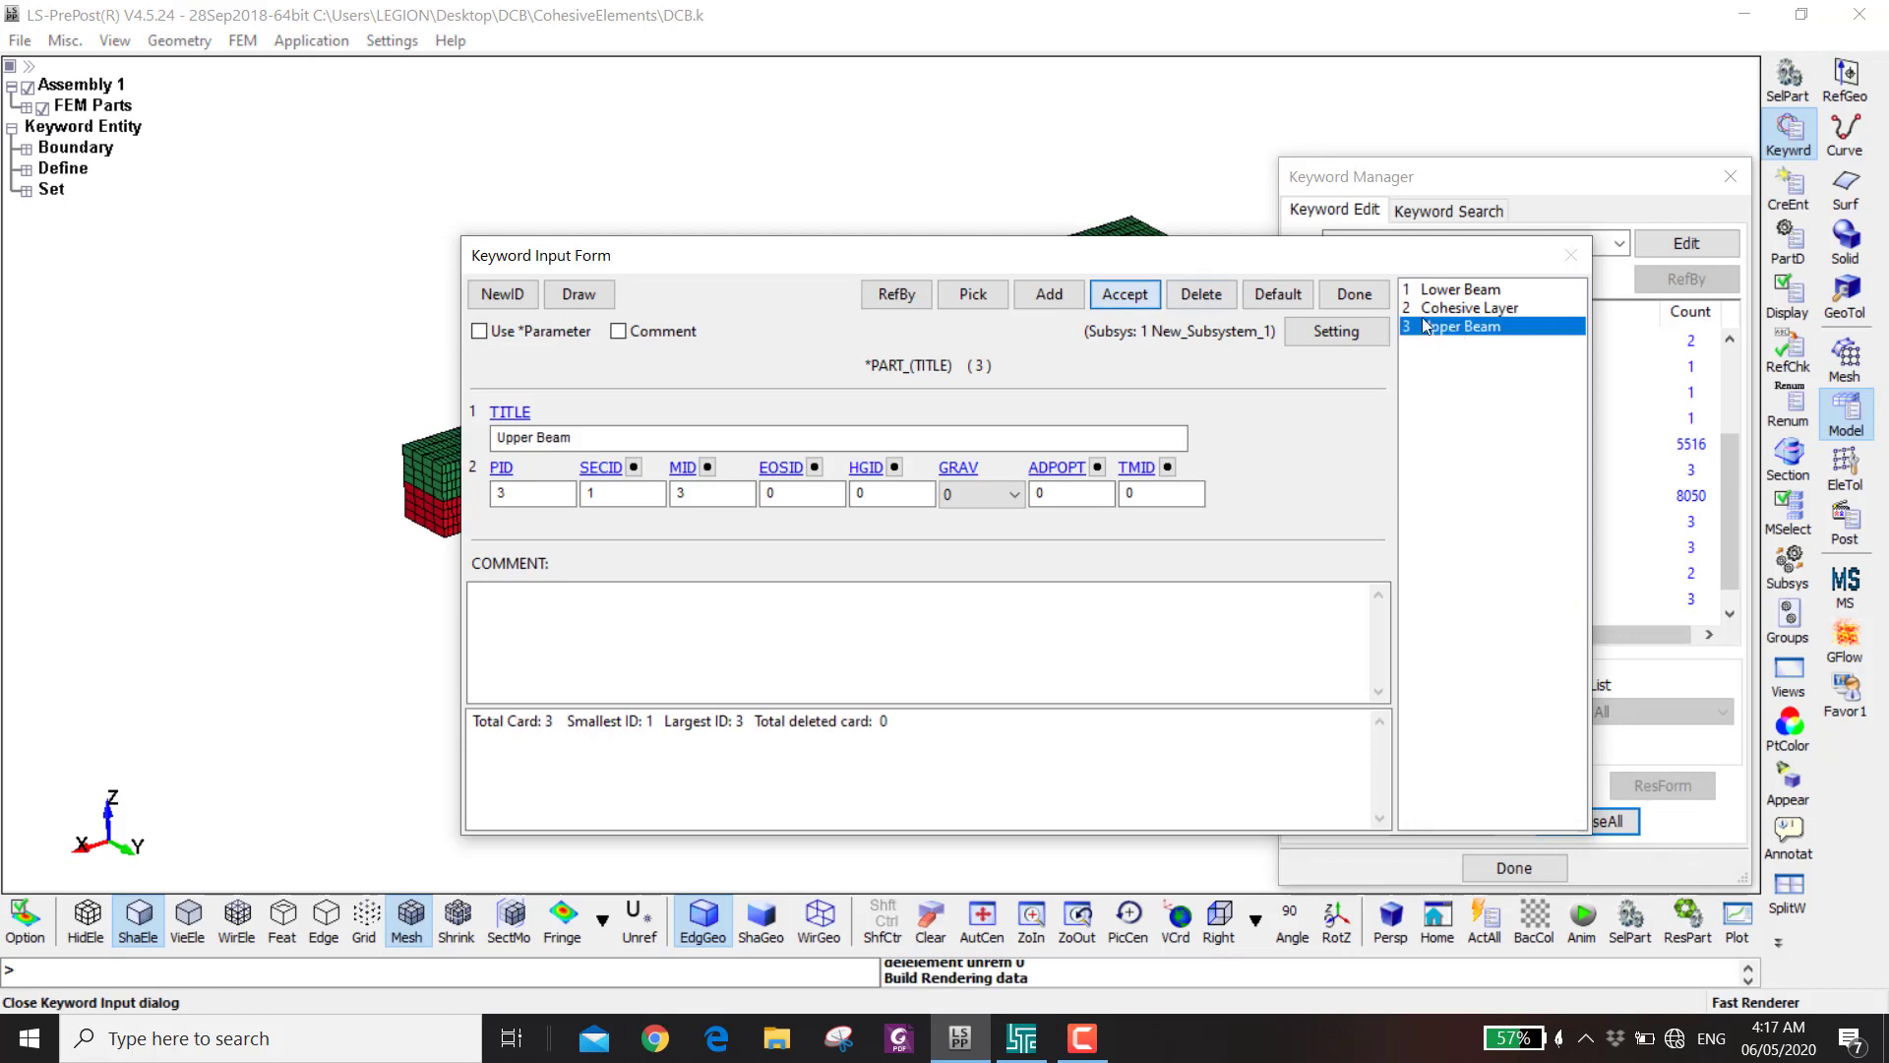
pyautogui.click(1354, 294)
# - Save the keyword file again, overwriting the existing DCB.k
pyautogui.hotkey('ctrl', 's')
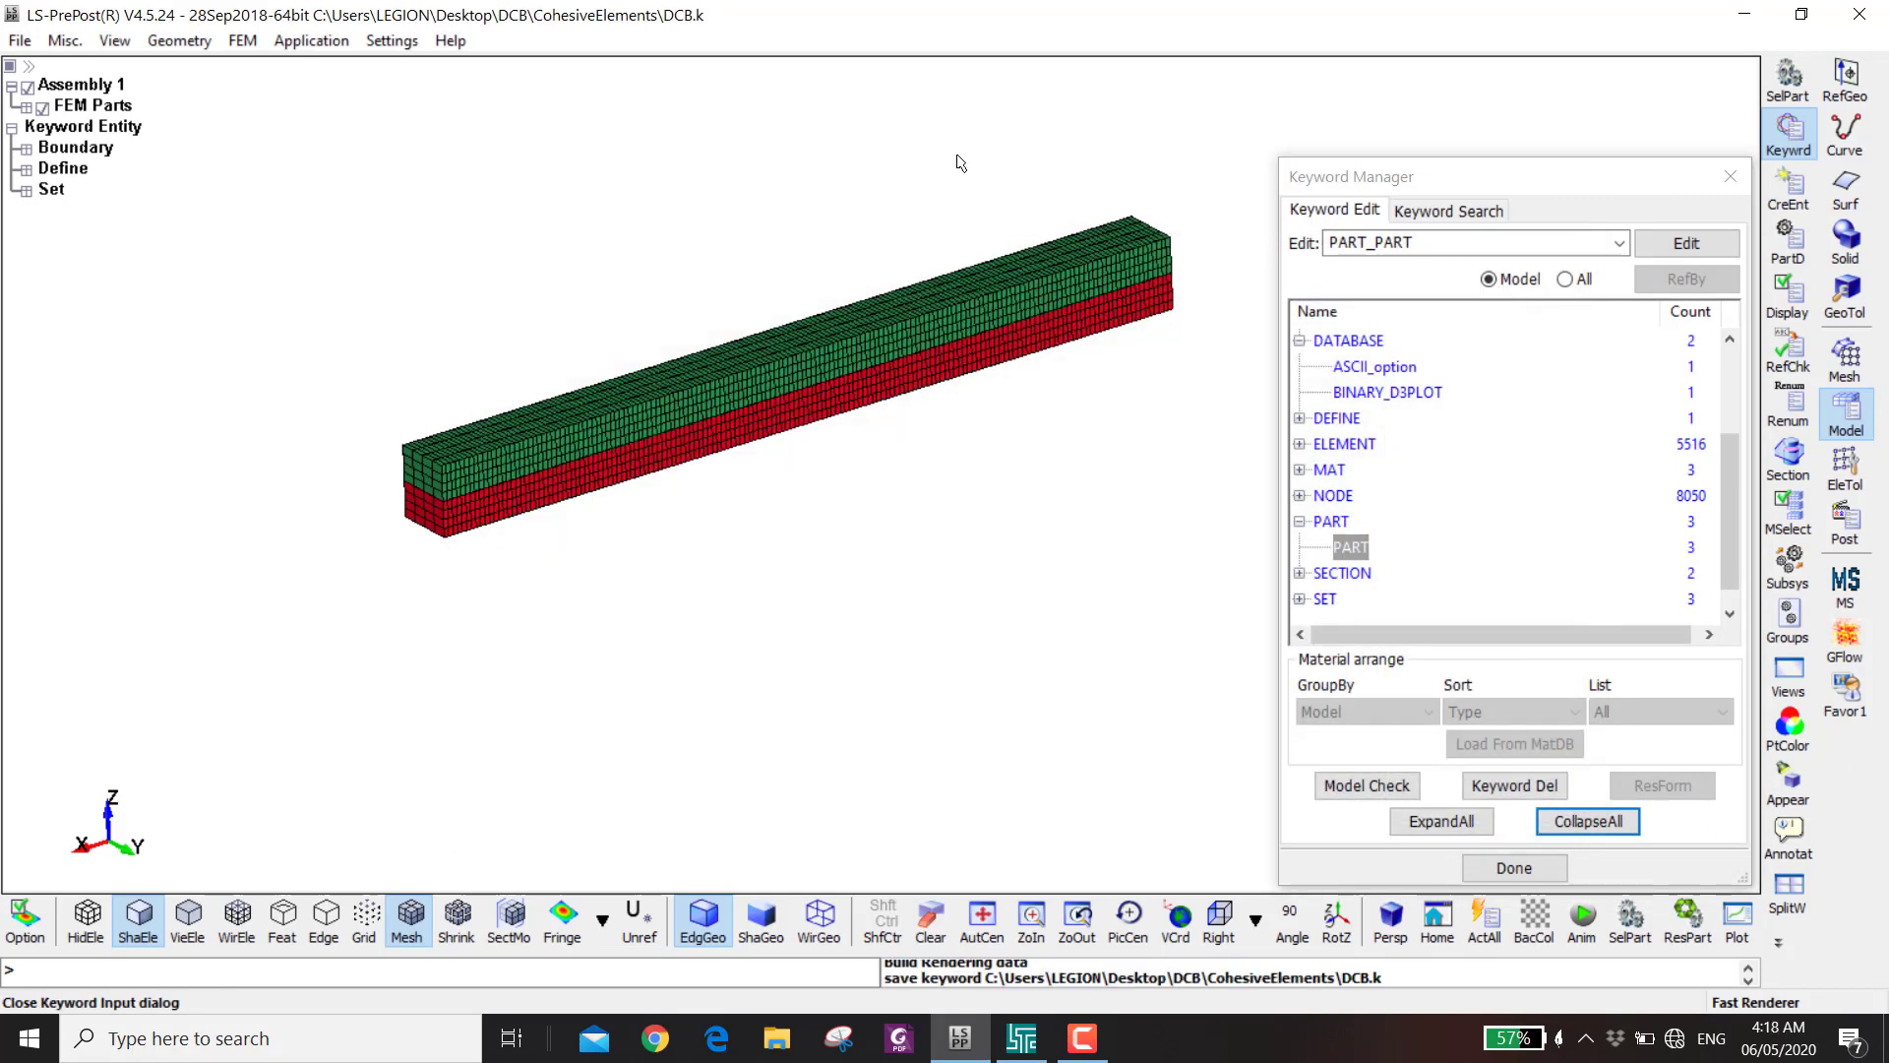
pyautogui.click(1134, 384)
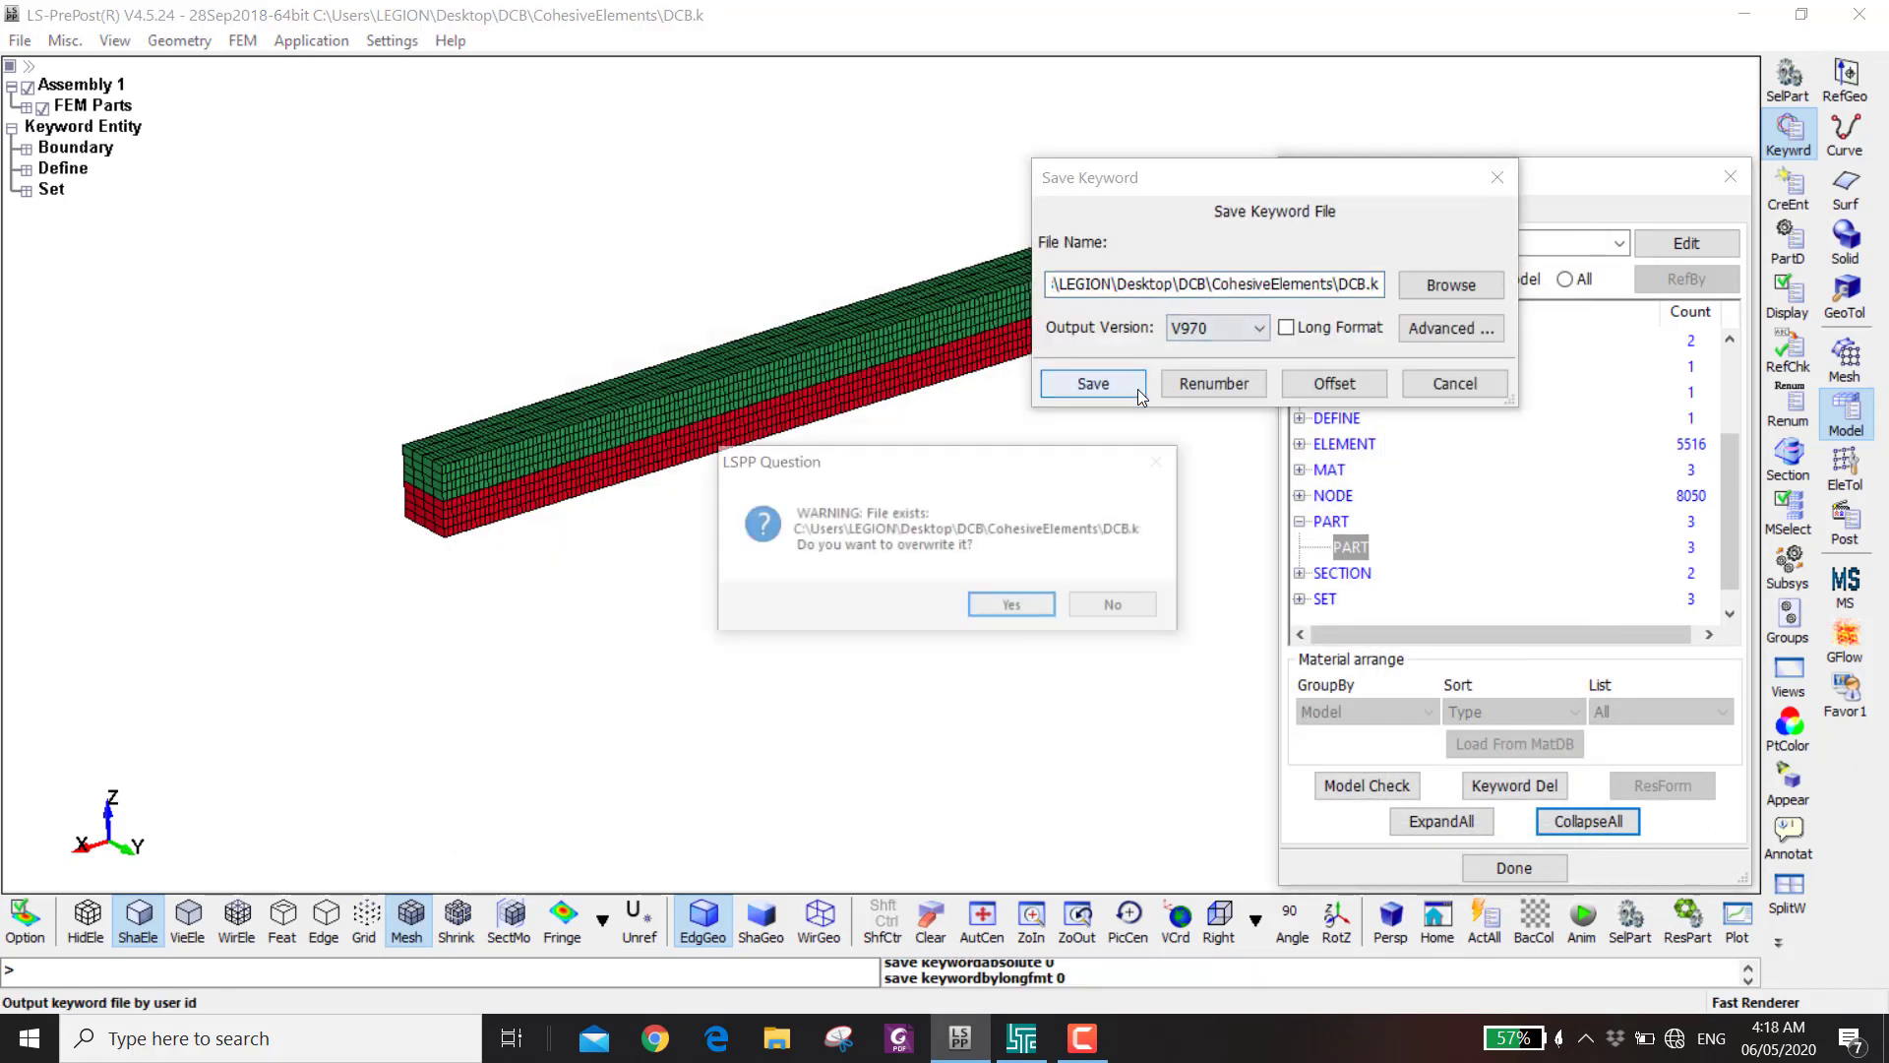
pyautogui.click(1031, 599)
# - Switch to LS-DYNA Program Manager, choose DCB.k as the input file and run the analysis with 8 CPUs
pyautogui.click(1010, 1051)
pyautogui.click(340, 209)
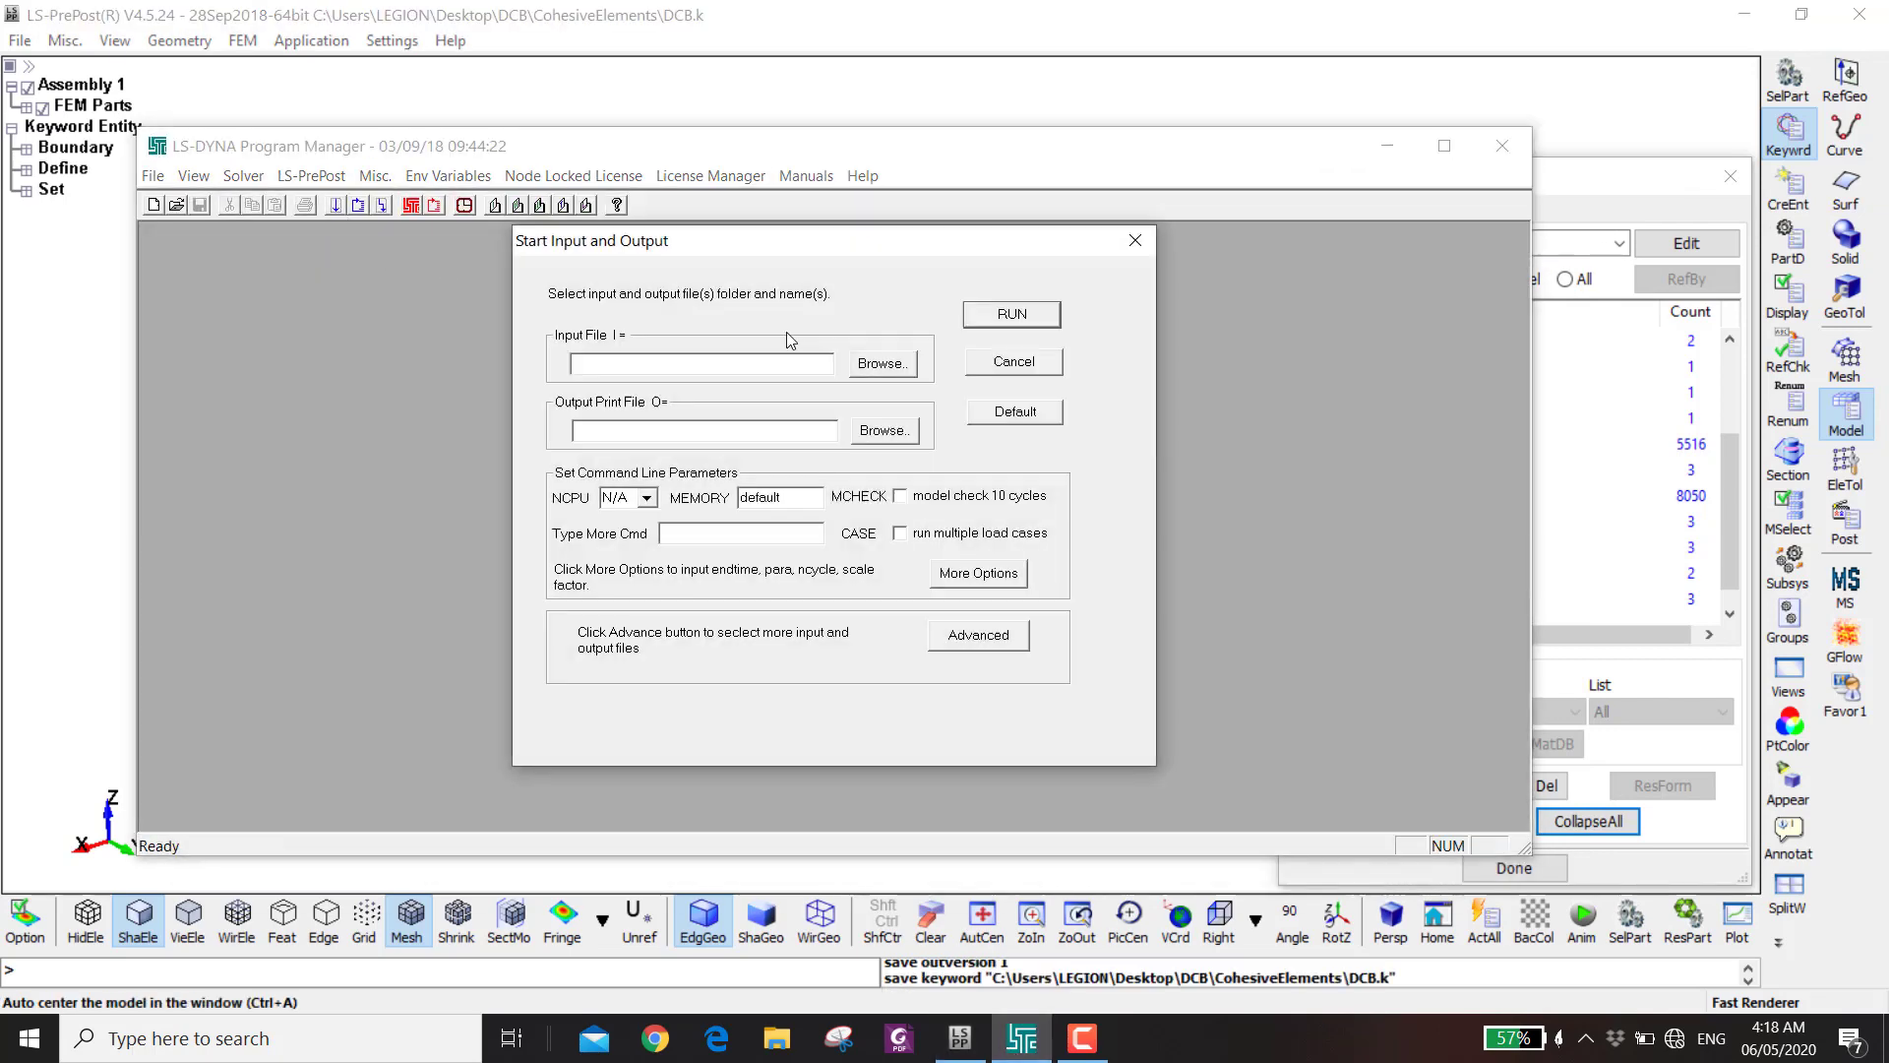
pyautogui.click(883, 363)
pyautogui.doubleClick(772, 349)
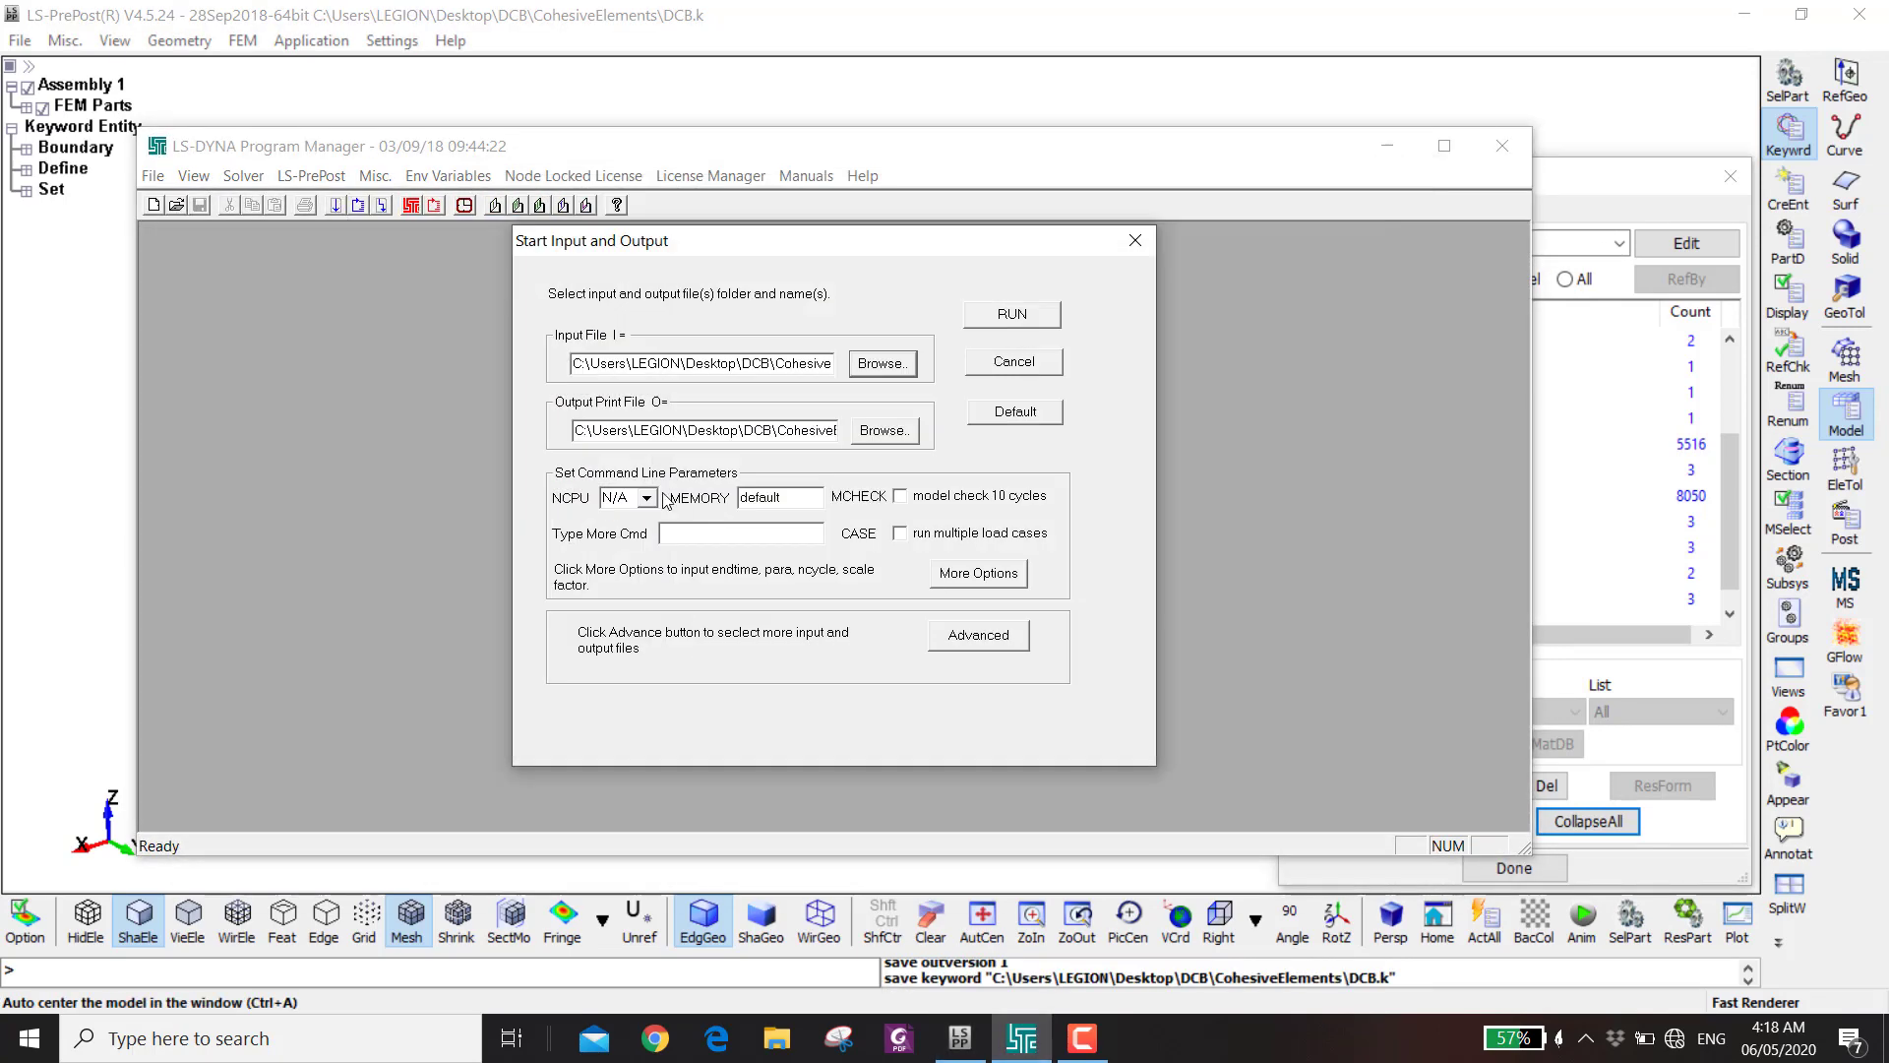
pyautogui.press('Return')
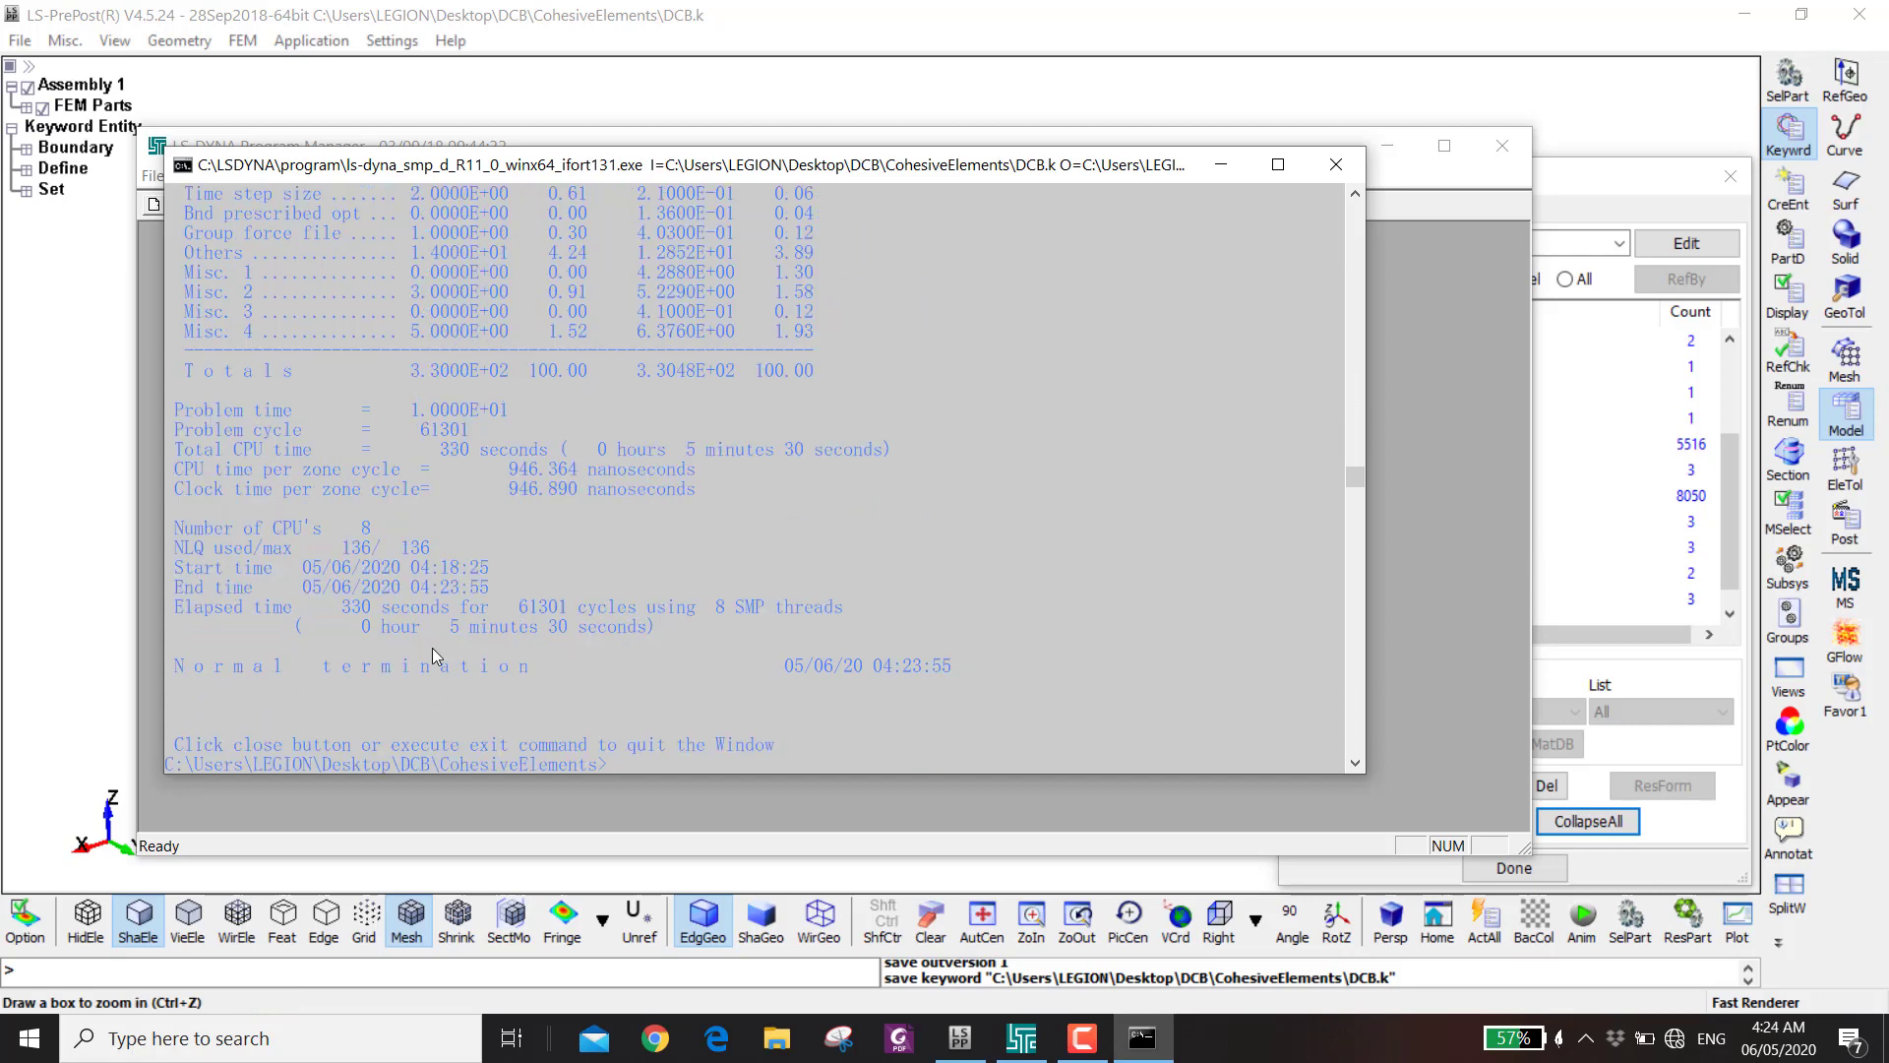
# - Close the finished solver window and open the resulting d3plot in LS-PrePost for post-processing
pyautogui.click(669, 816)
pyautogui.click(434, 204)
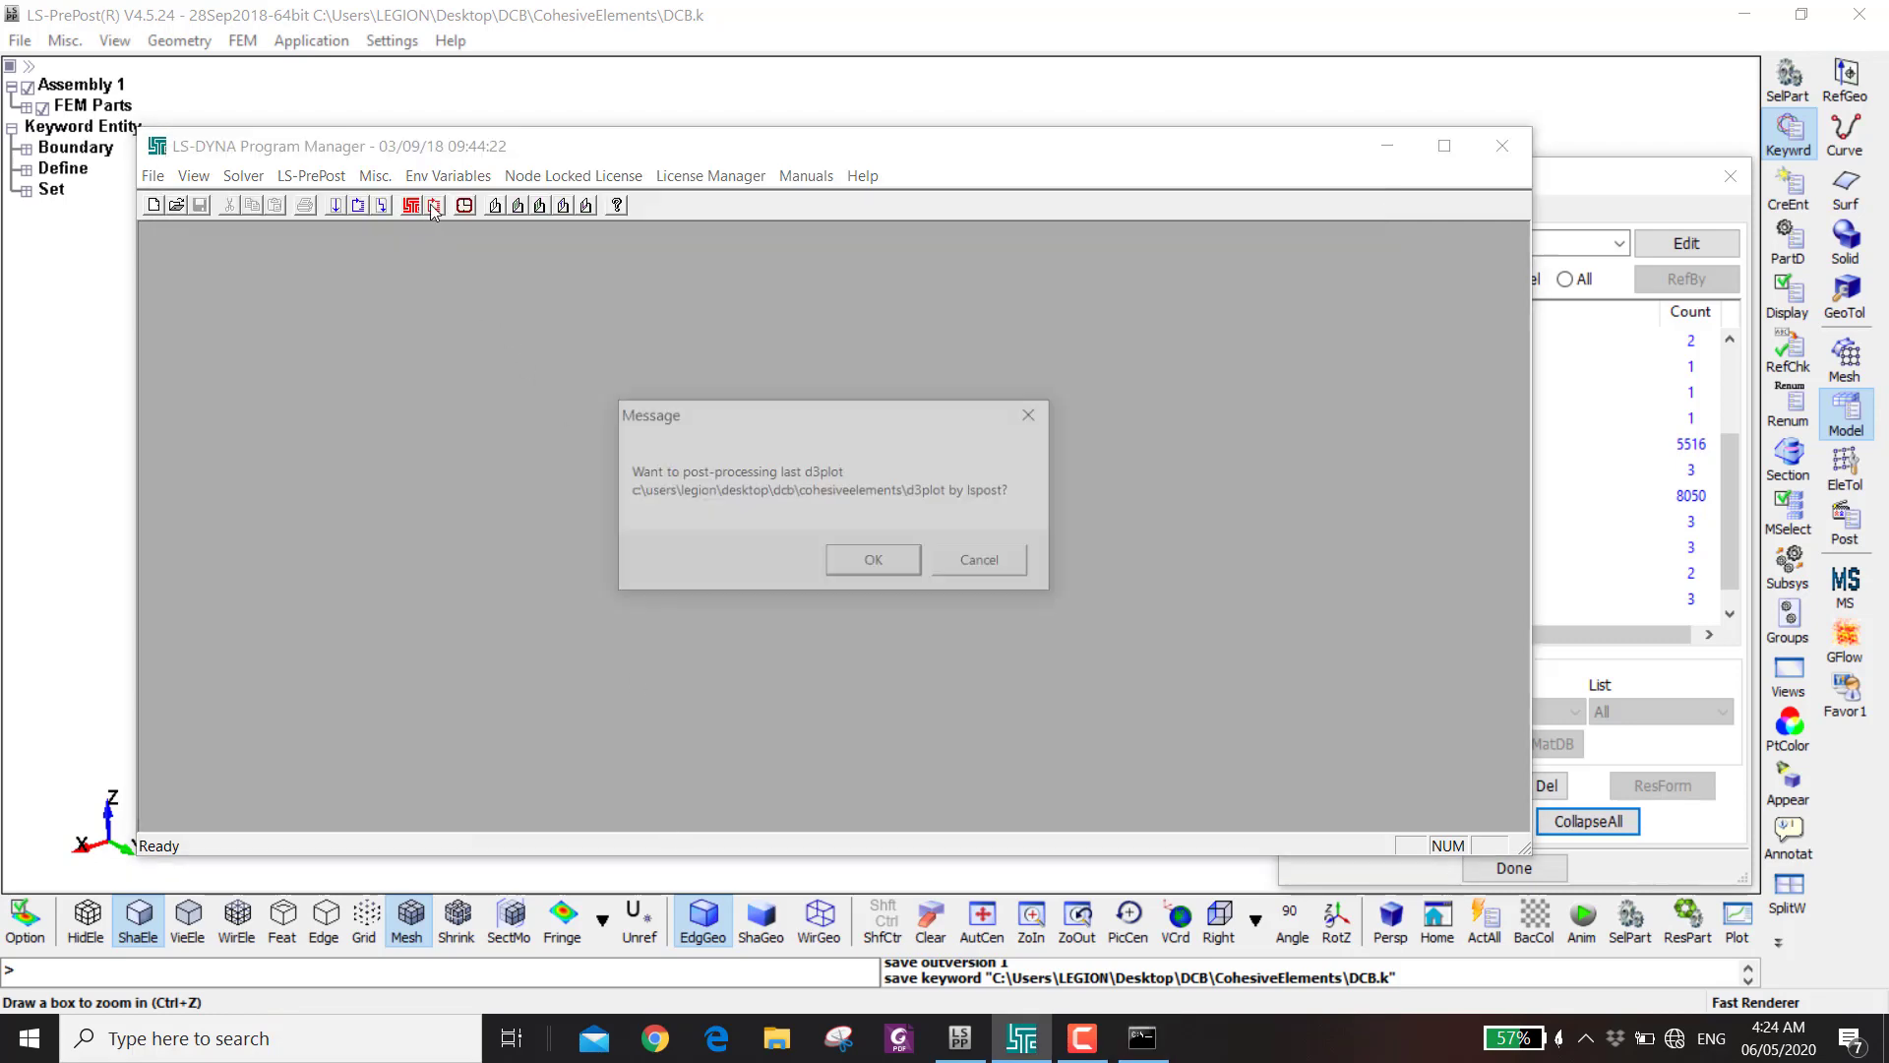
pyautogui.click(856, 561)
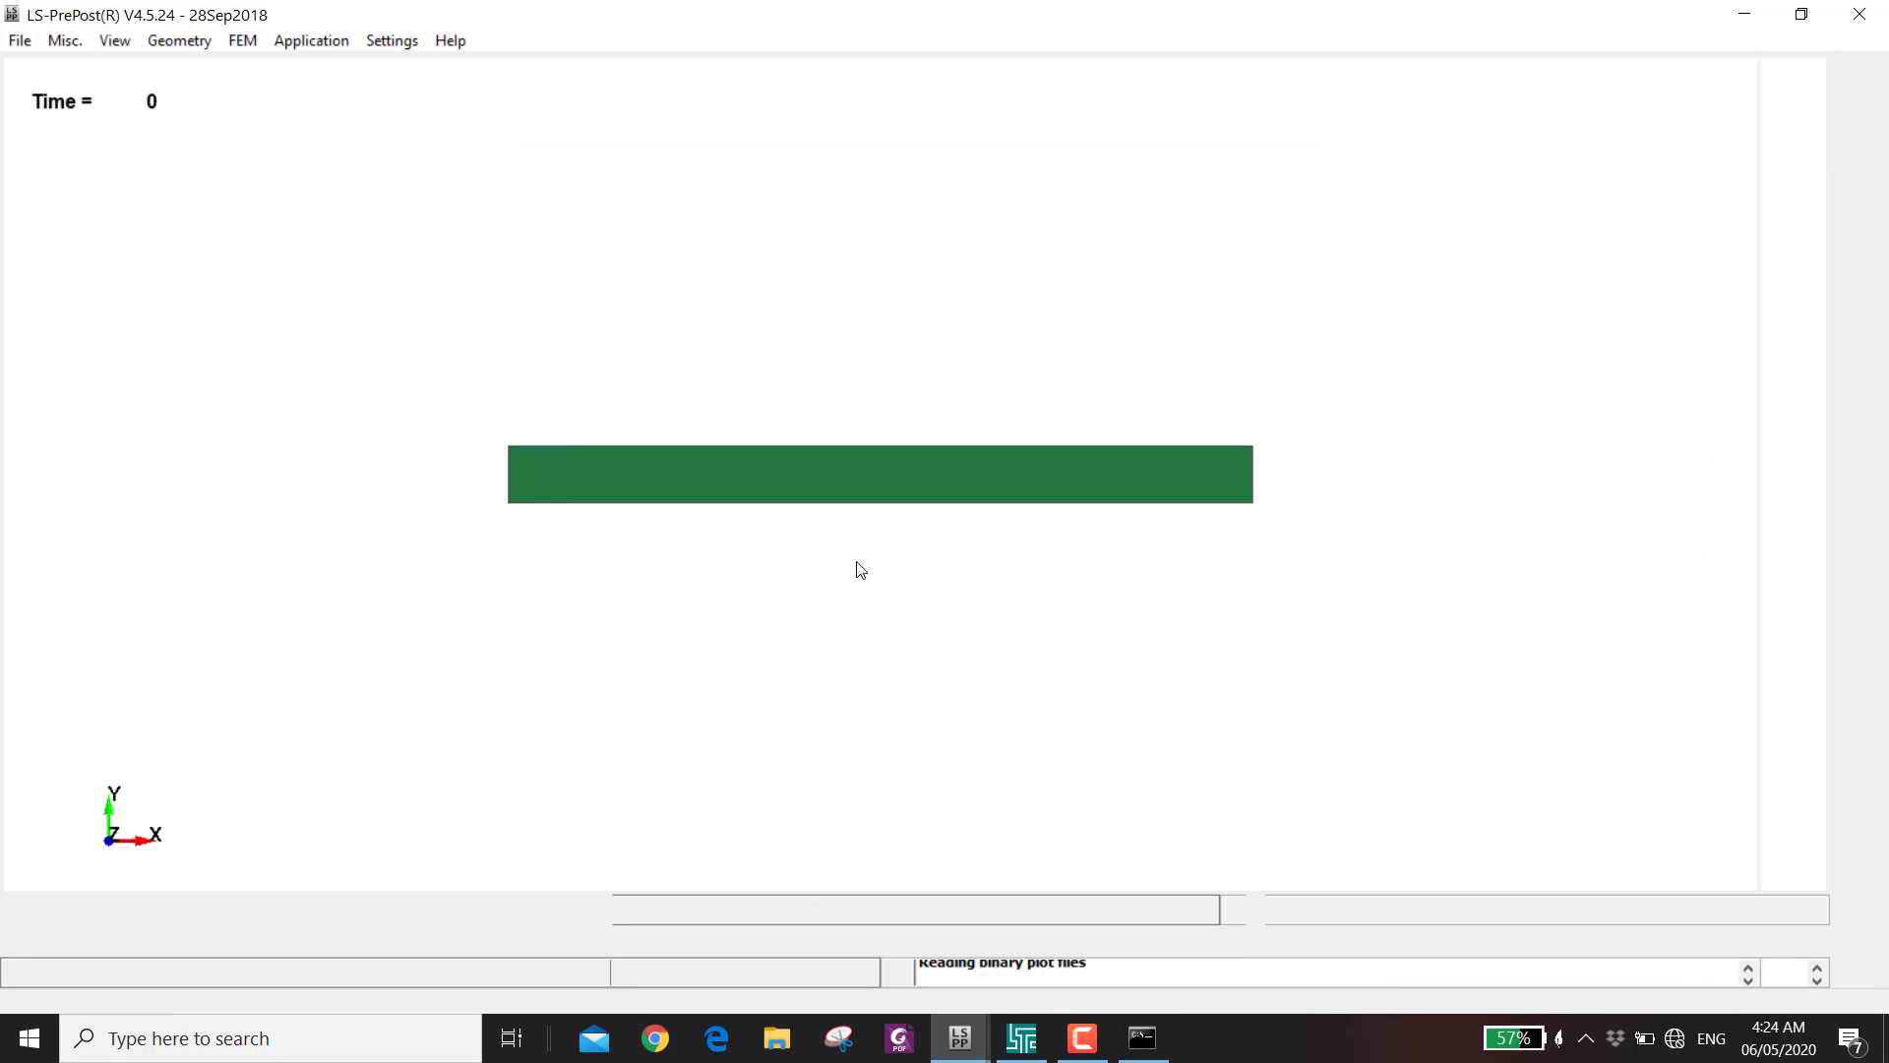
# - Play and stop the deformation animation to examine the upper and lower beams separating along the bonded interface
pyautogui.keyDown('shift'); pyautogui.moveTo(971, 507); pyautogui.dragTo(1089, 485); pyautogui.keyUp('shift')
pyautogui.click(931, 802)
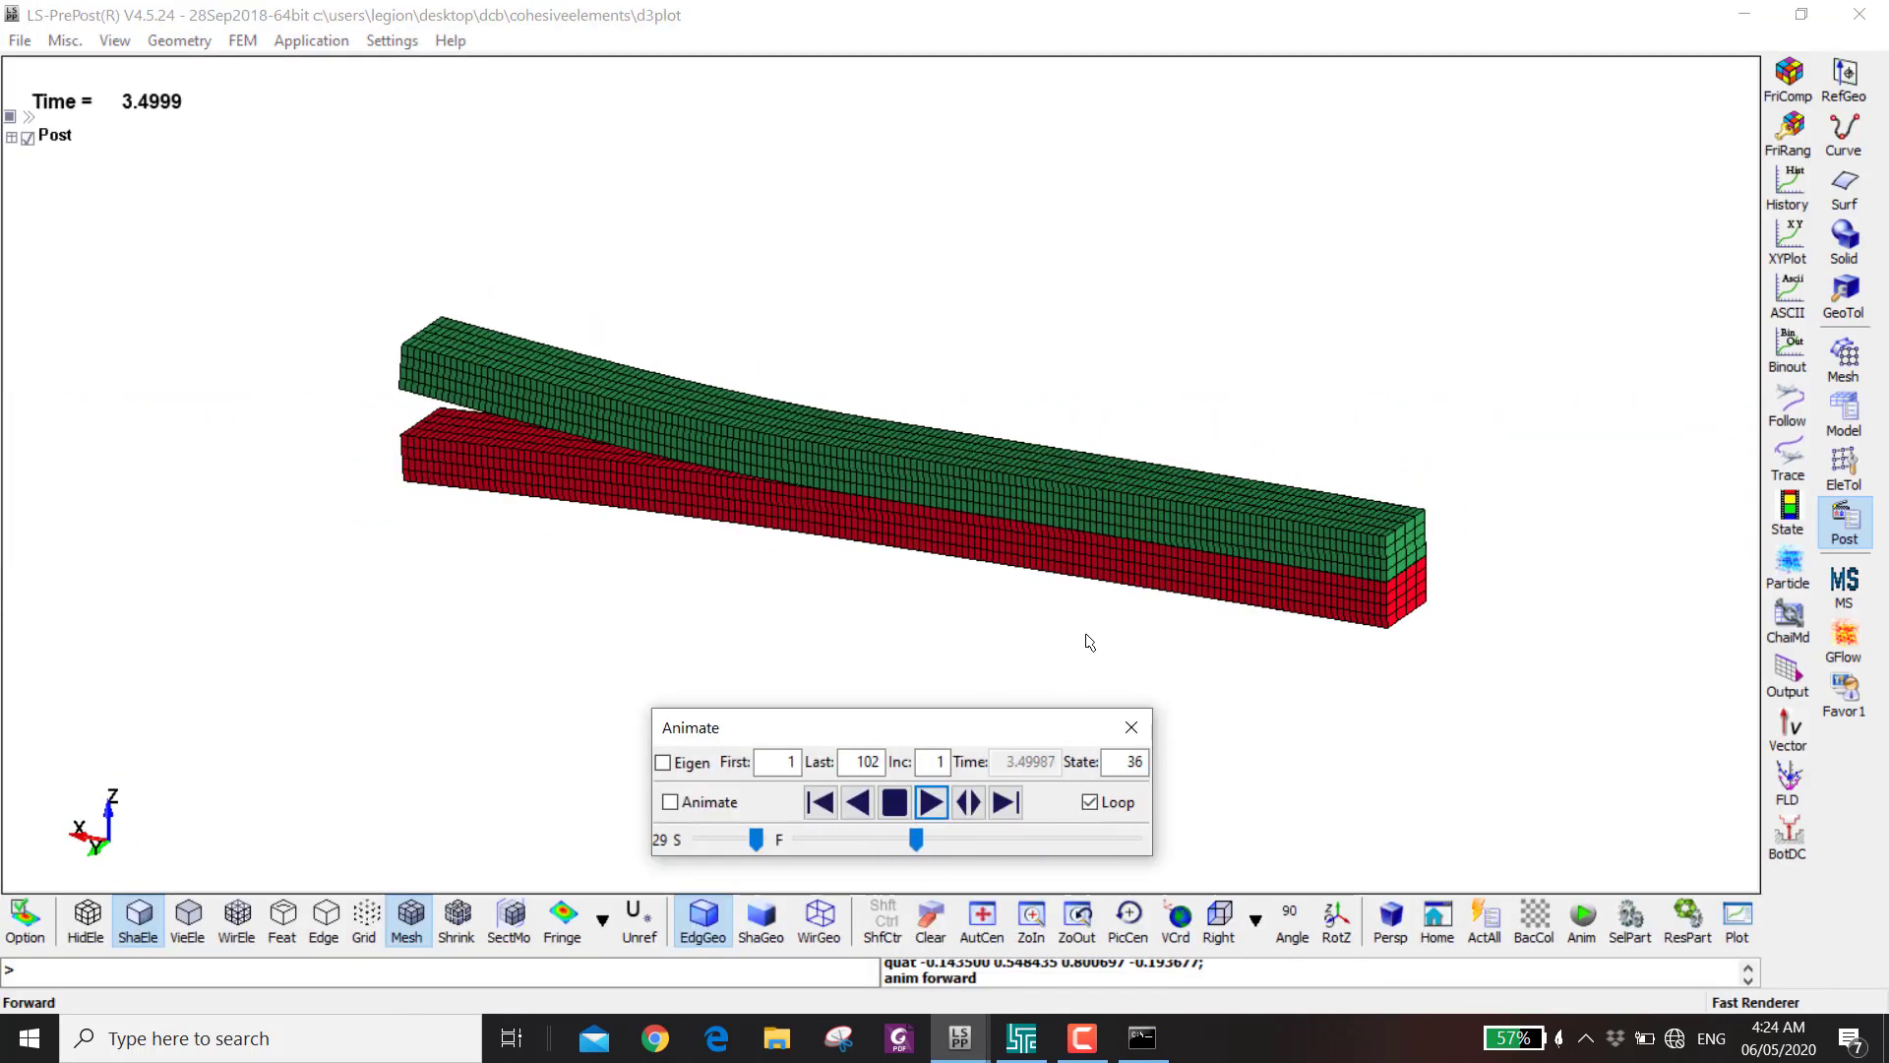
pyautogui.click(895, 802)
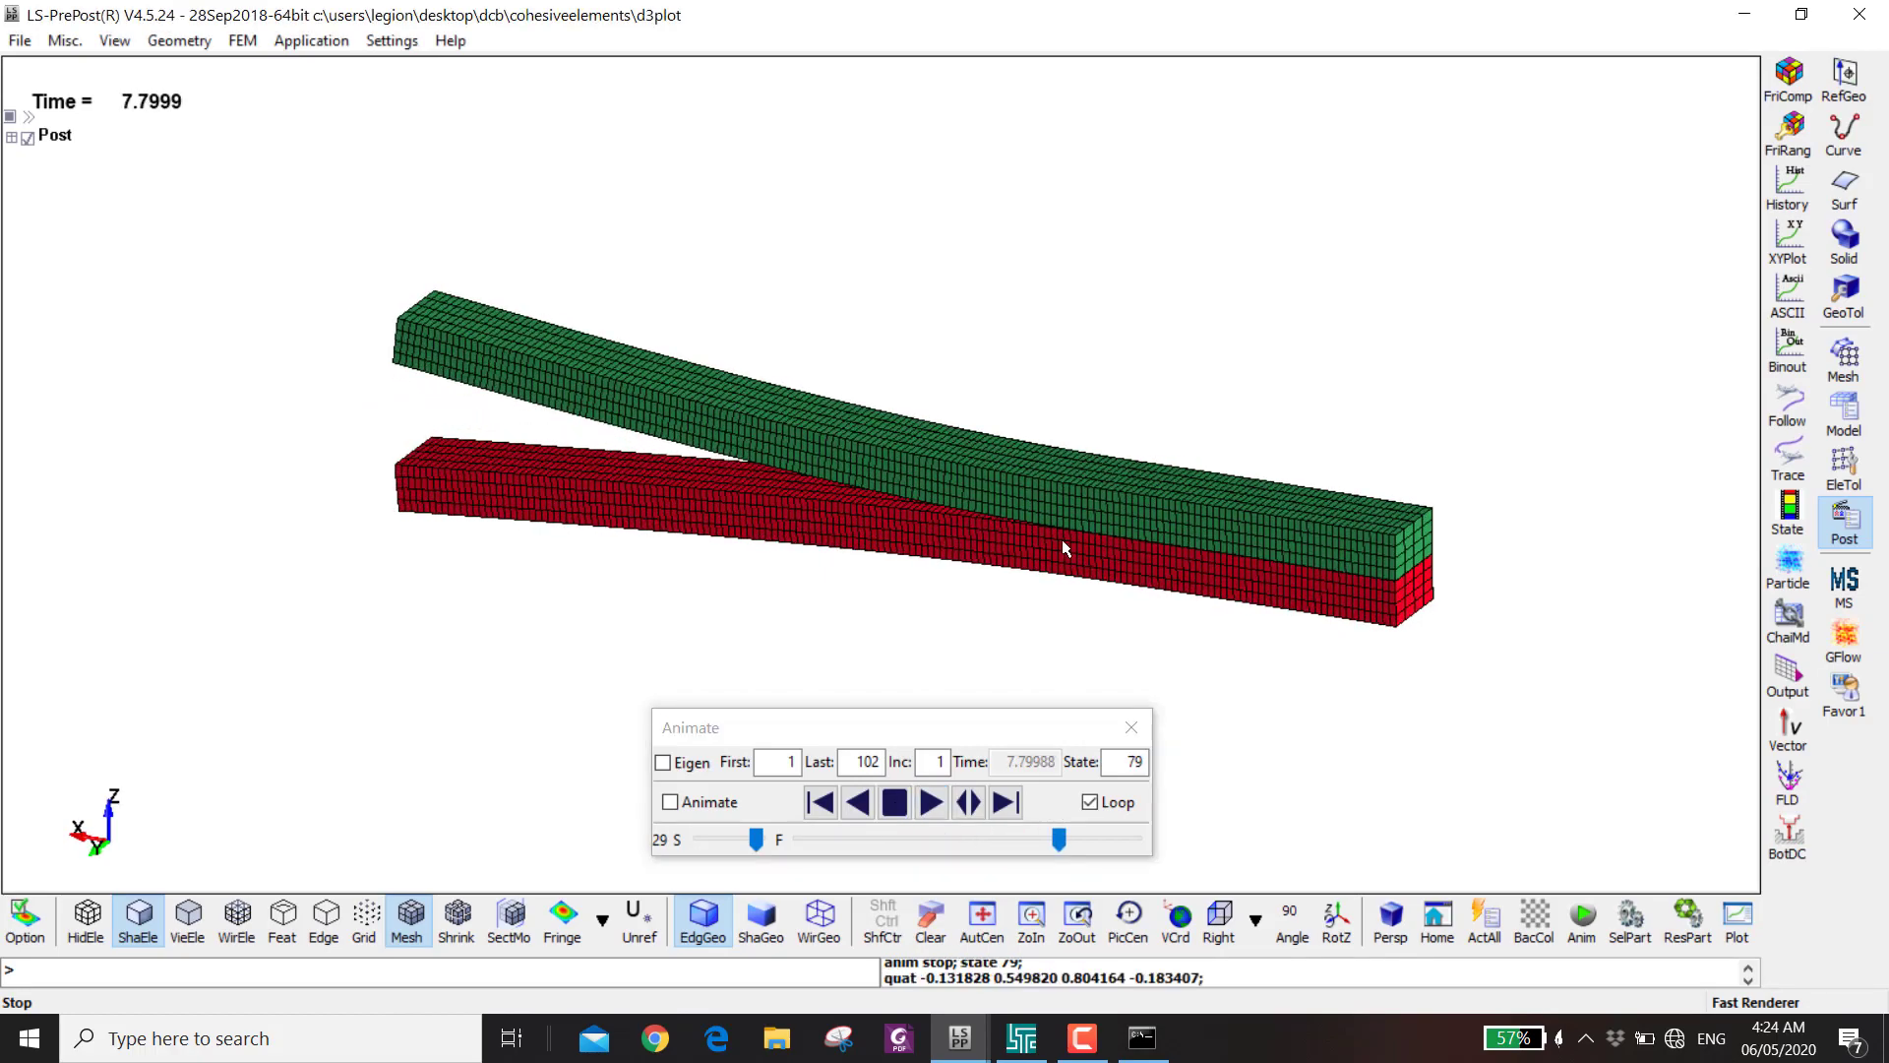
pyautogui.scroll(3, 1060, 539)
pyautogui.click(931, 802)
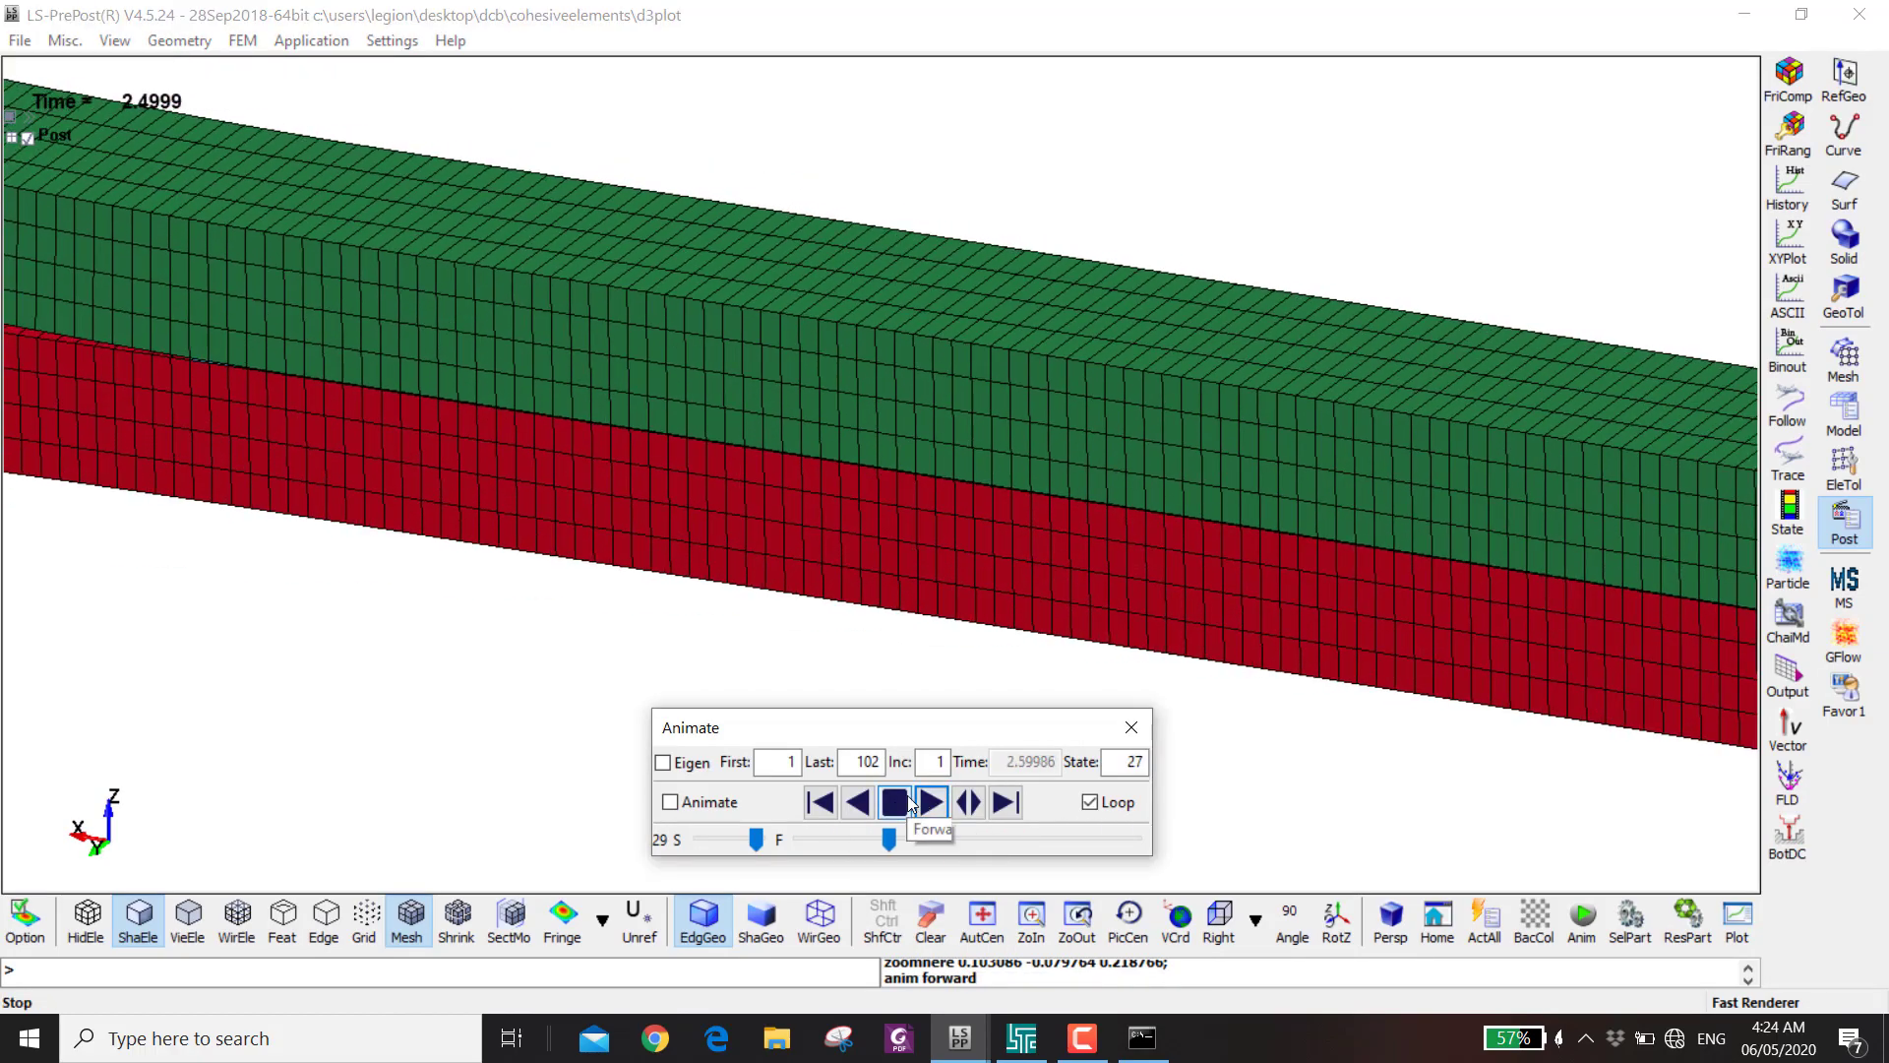
pyautogui.click(894, 802)
pyautogui.scroll(-3, 591, 472)
pyautogui.scroll(4, 565, 445)
# - Step forward through the states to state 45, examining the cohesive elements at the crack tip close up
pyautogui.click(1004, 802)
pyautogui.click(1004, 801)
pyautogui.click(1004, 802)
pyautogui.click(1005, 802)
pyautogui.scroll(2, 882, 571)
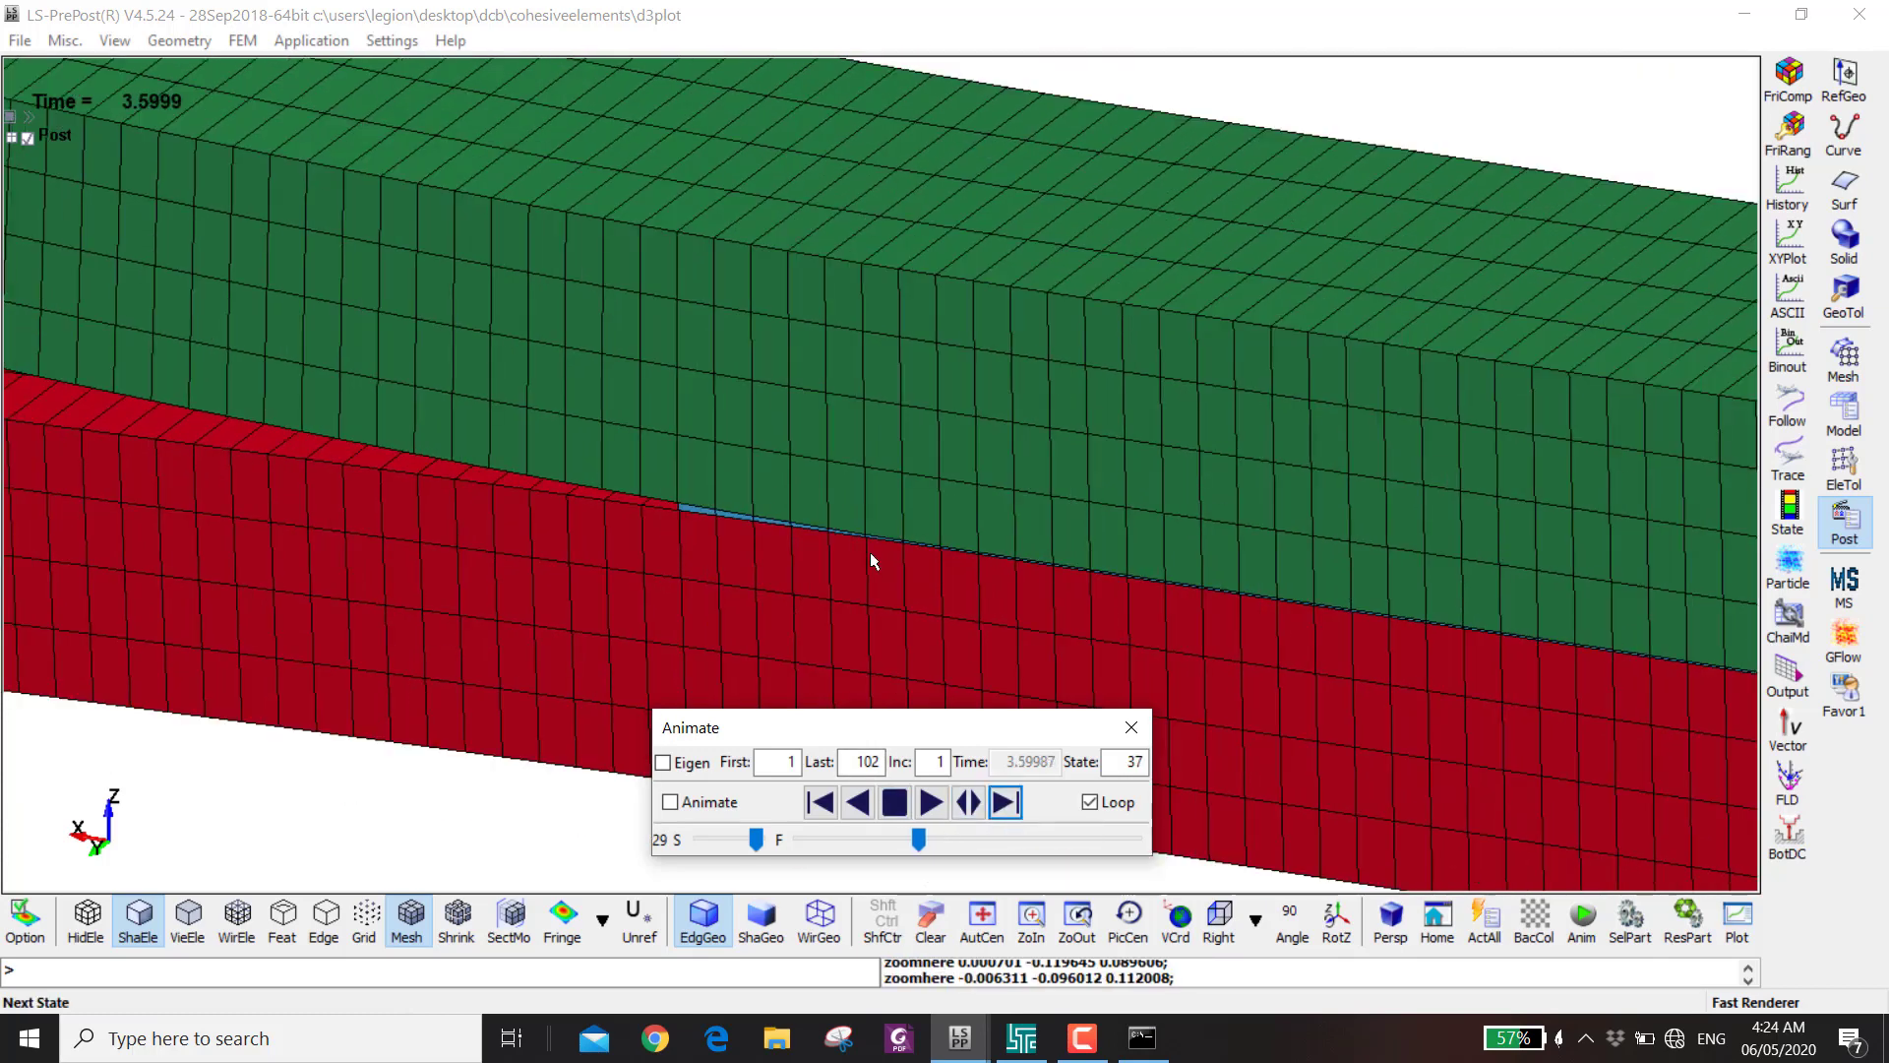
pyautogui.scroll(5, 924, 541)
pyautogui.moveTo(902, 393); pyautogui.dragTo(331, 303, button='middle')
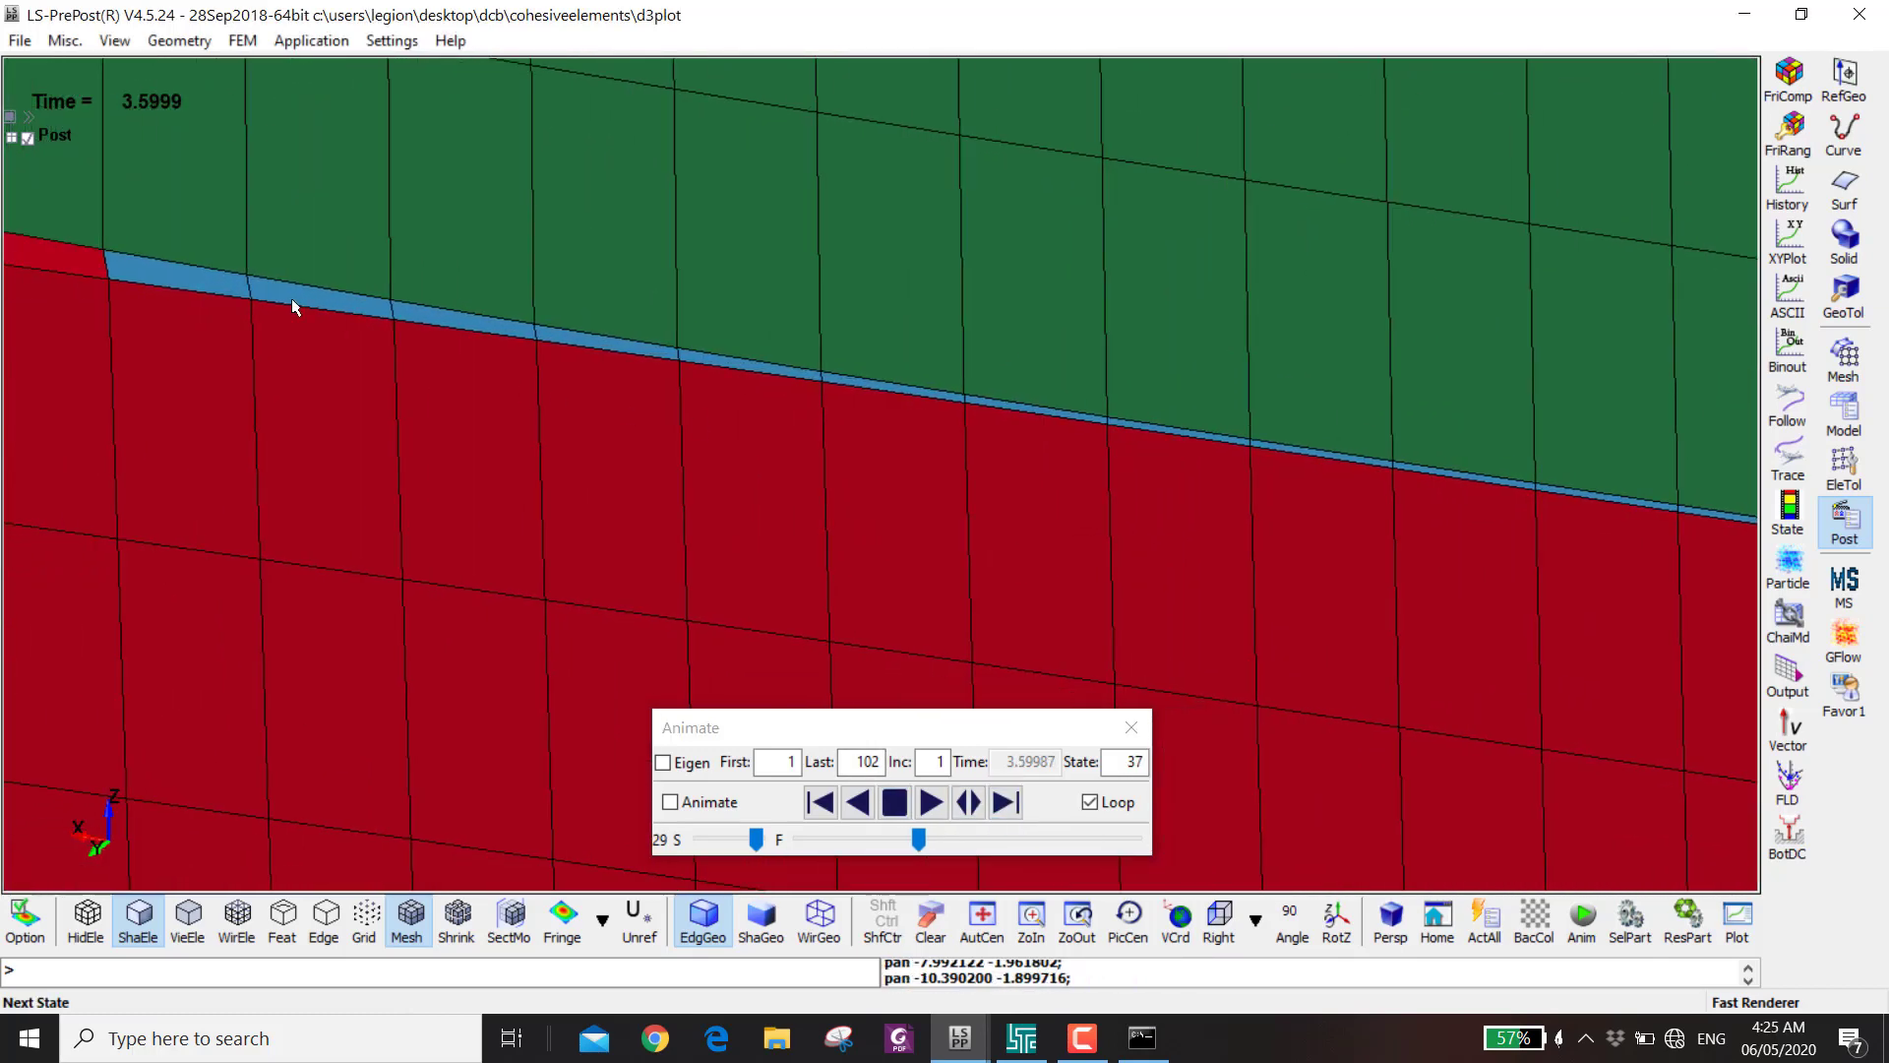
pyautogui.click(1004, 802)
pyautogui.click(1004, 802)
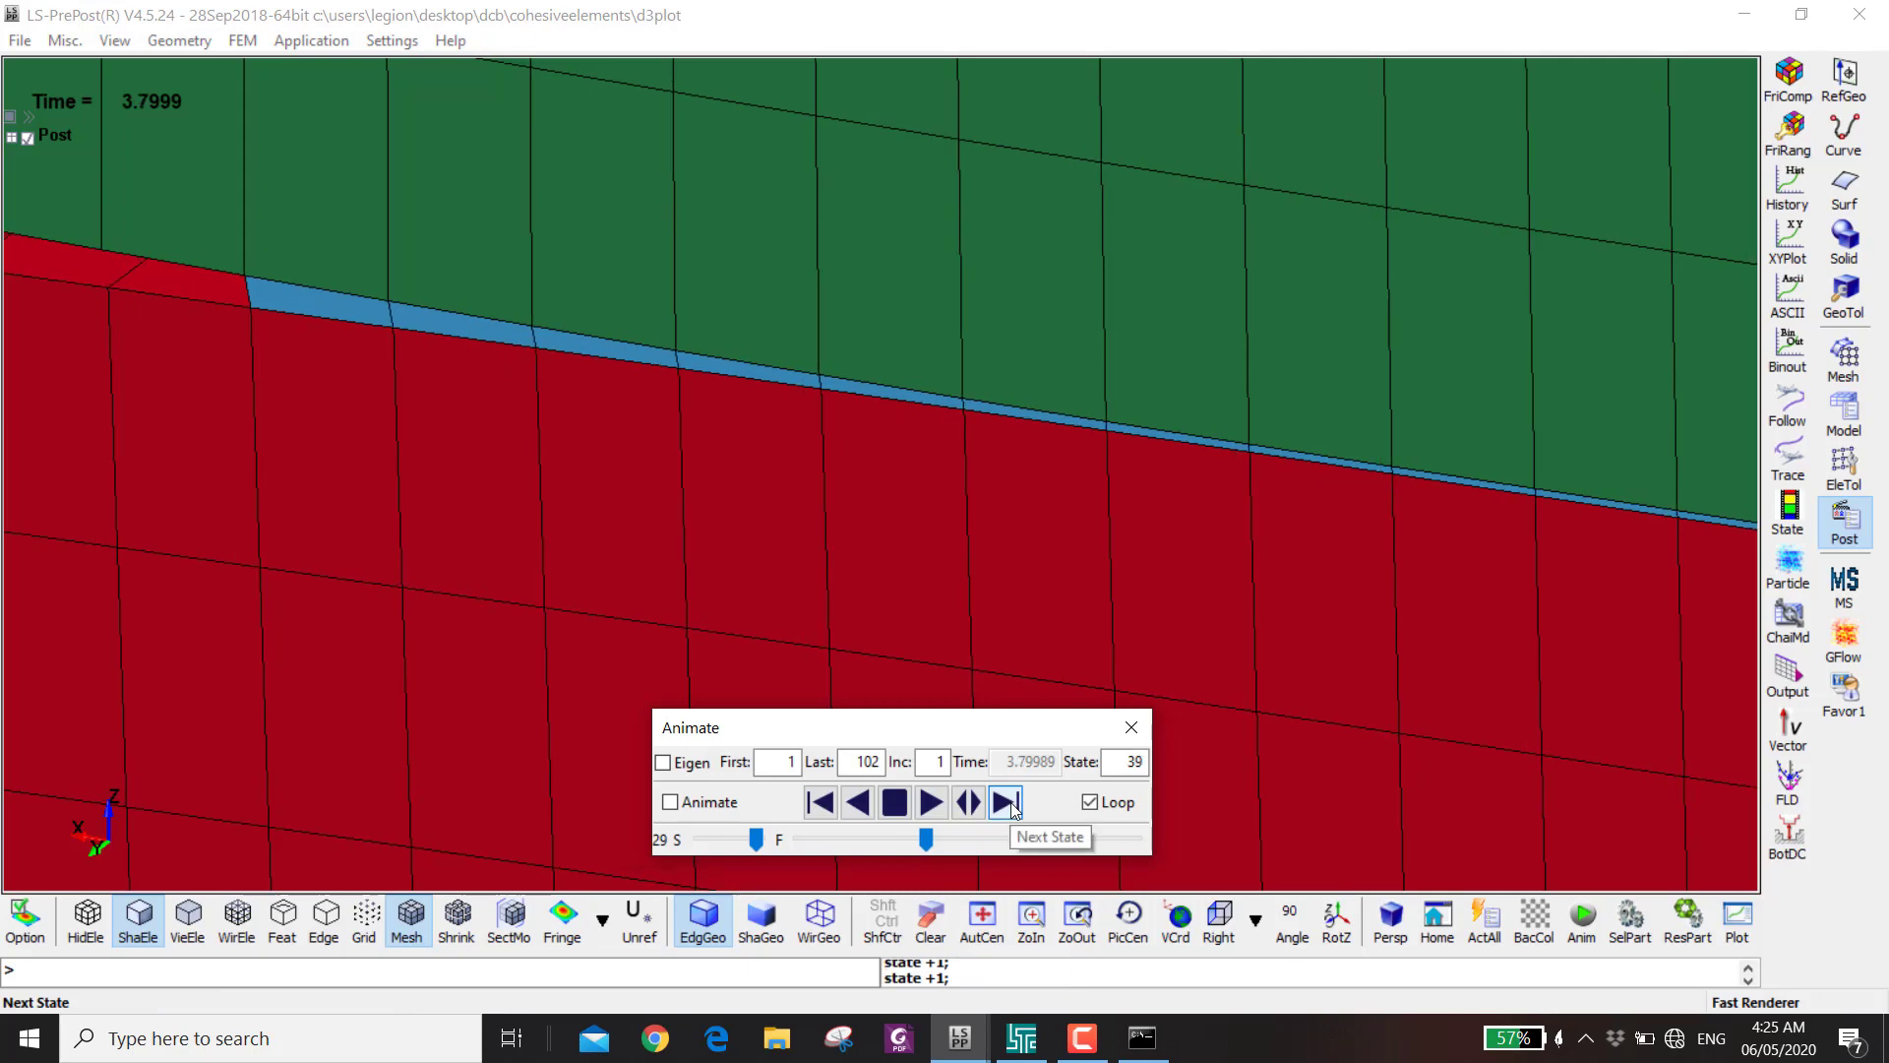
pyautogui.click(1004, 802)
pyautogui.click(1011, 804)
pyautogui.click(1010, 805)
pyautogui.click(1010, 805)
pyautogui.click(1010, 805)
pyautogui.click(1010, 804)
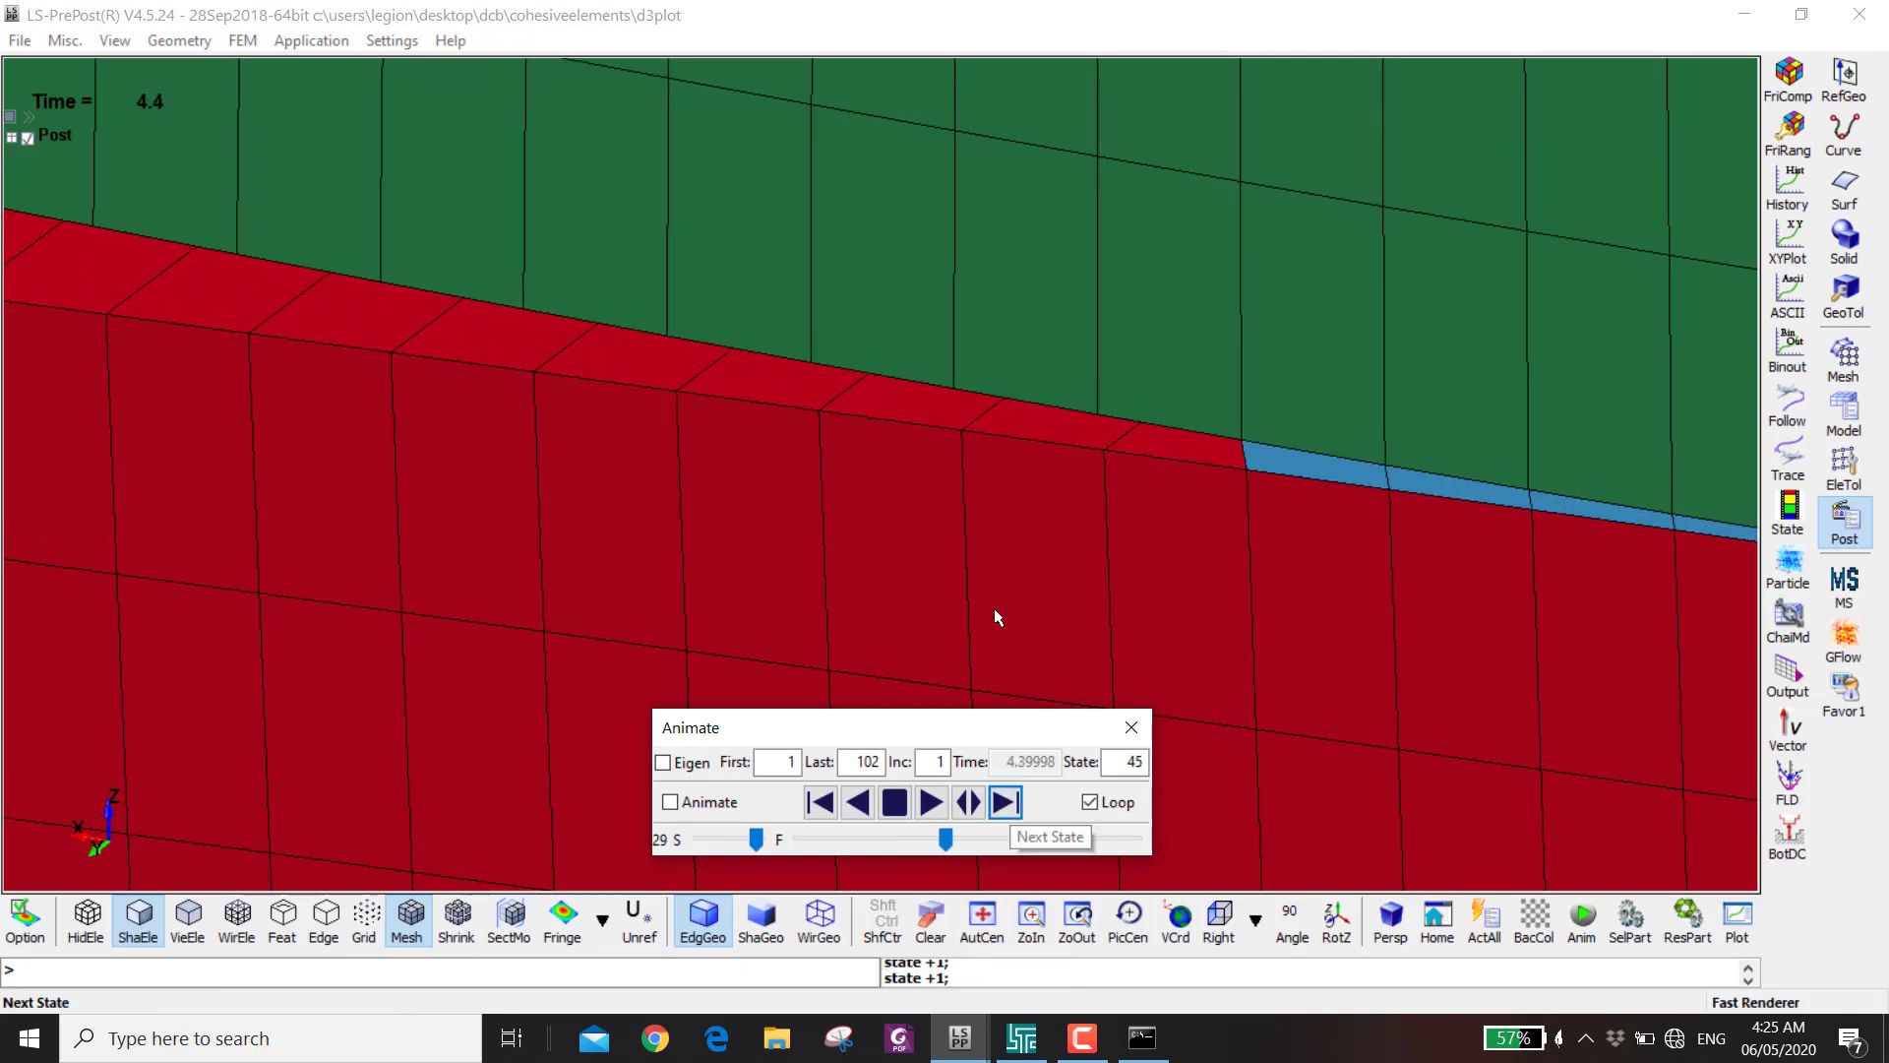
# - Reflect the whole model about the XZ plane in the post settings to show the full specimen width
pyautogui.scroll(-2, 994, 616)
pyautogui.scroll(-1, 993, 617)
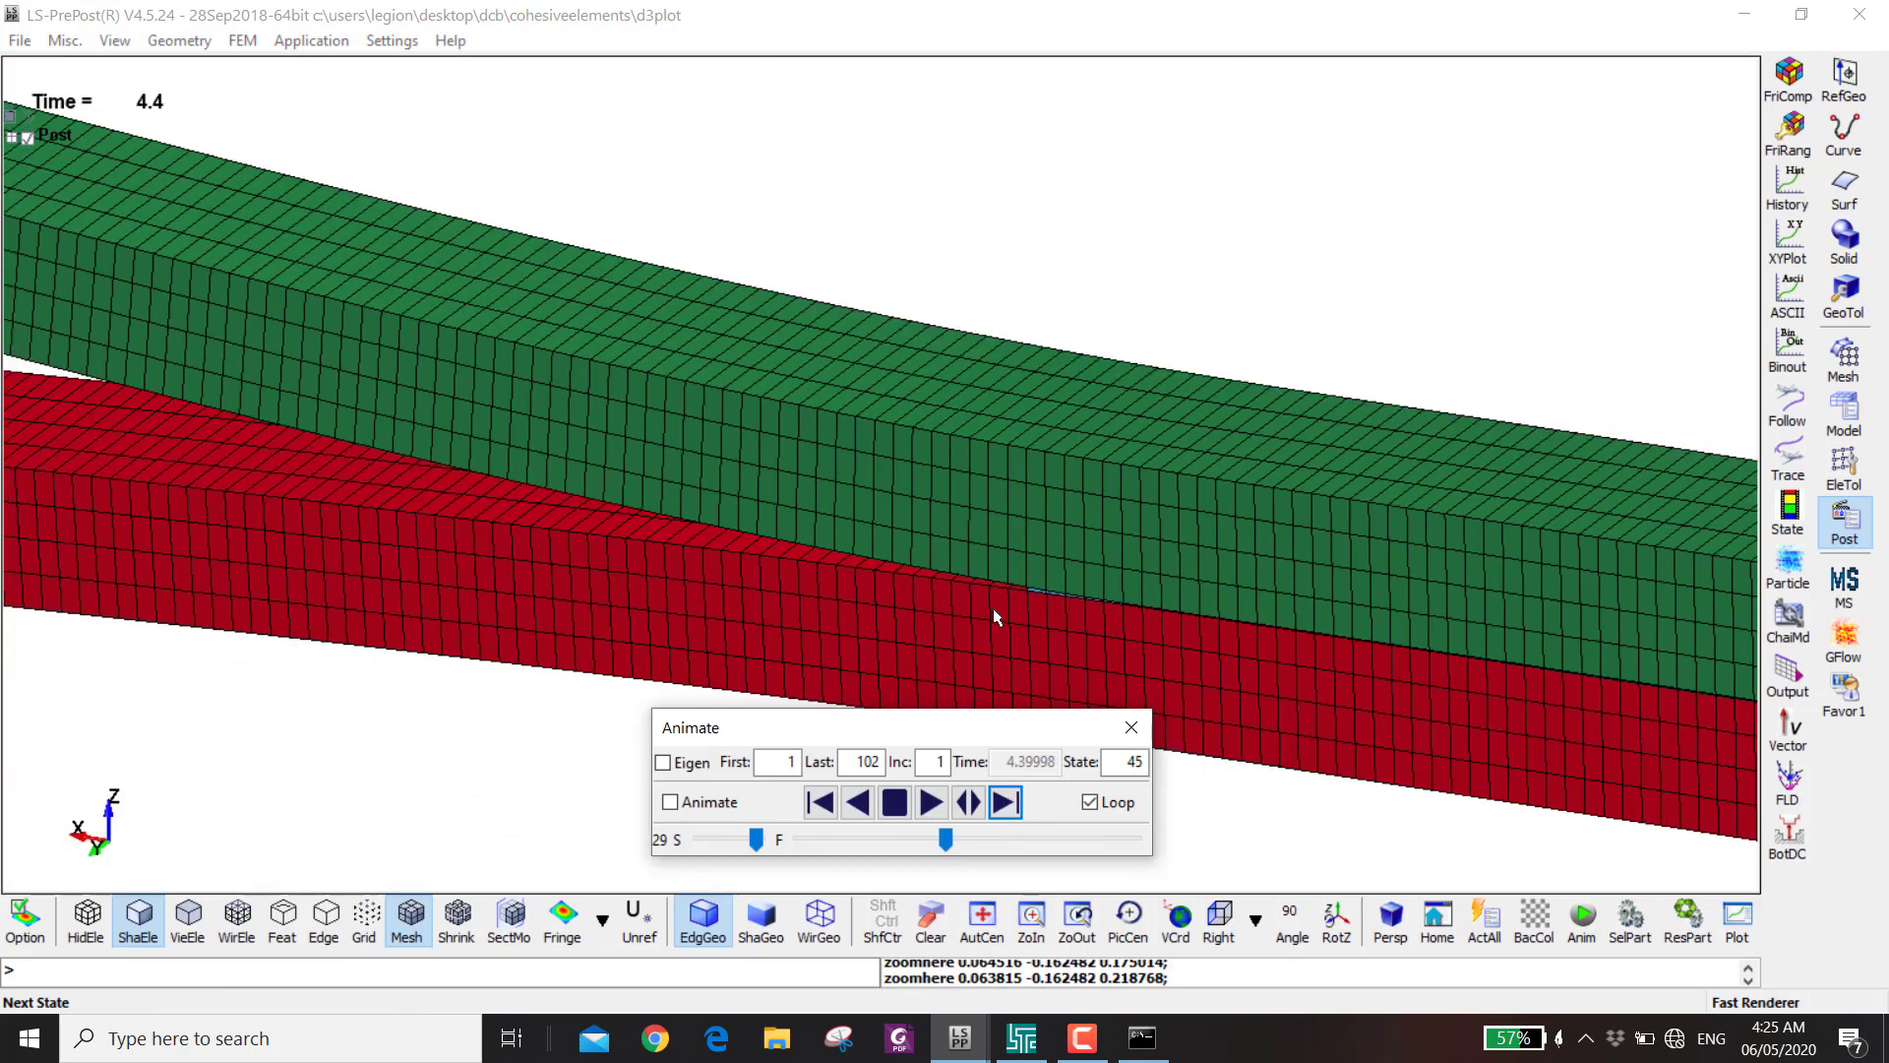
pyautogui.scroll(-2, 993, 617)
pyautogui.moveTo(827, 577); pyautogui.dragTo(1147, 590, button='middle')
pyautogui.scroll(-1, 683, 566)
pyautogui.moveTo(400, 666); pyautogui.dragTo(1210, 554)
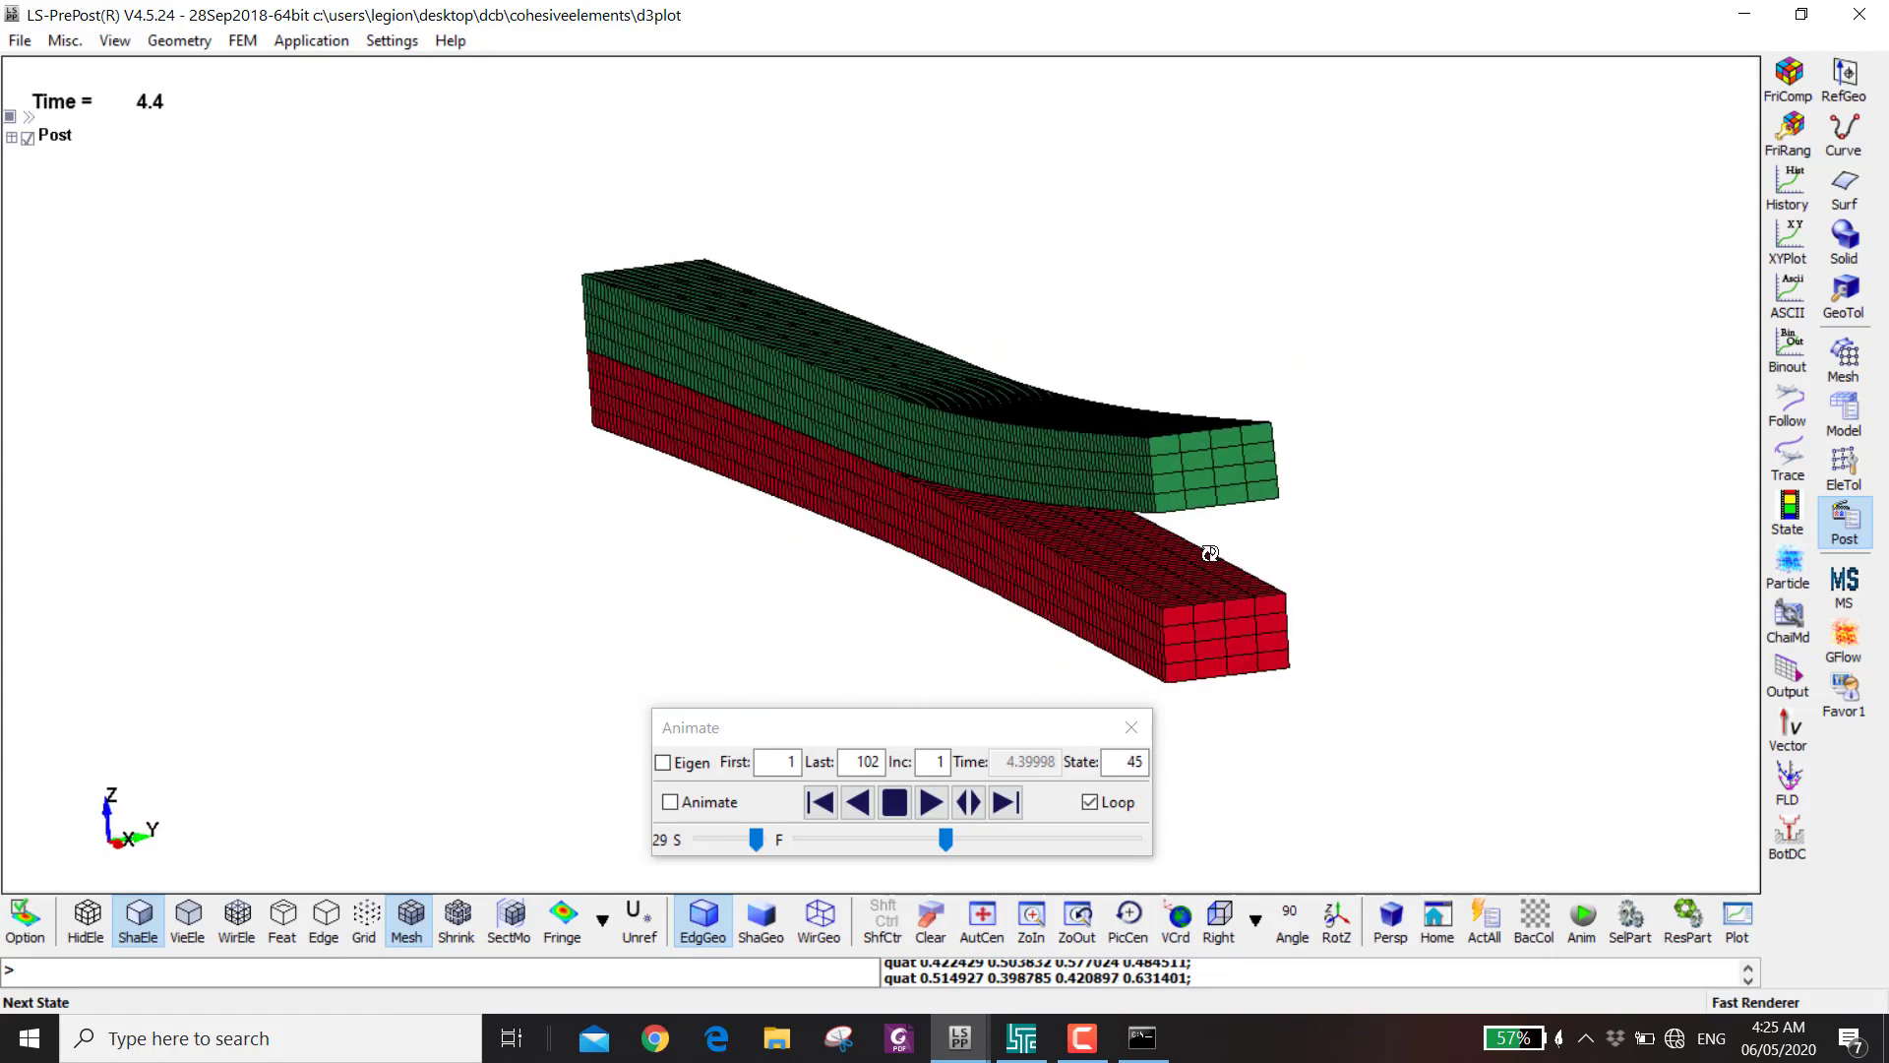
pyautogui.click(390, 41)
pyautogui.click(427, 149)
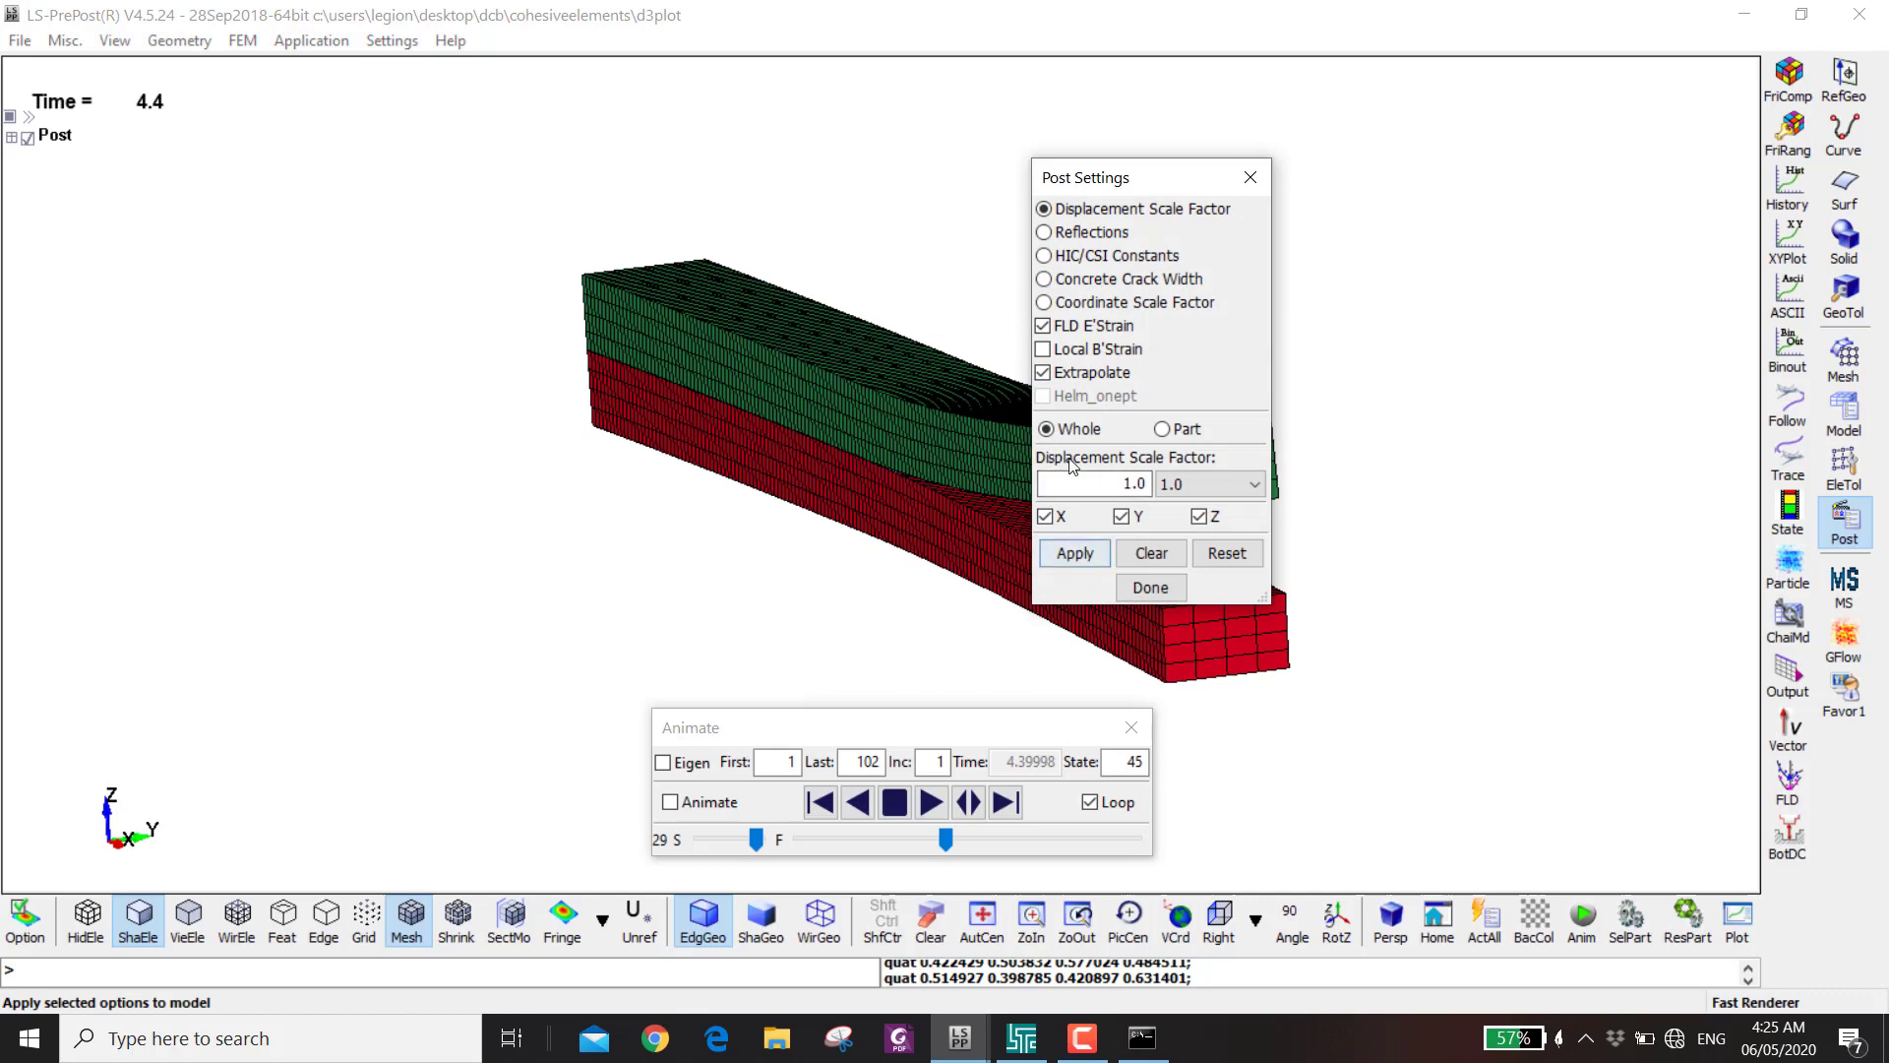
pyautogui.click(1072, 232)
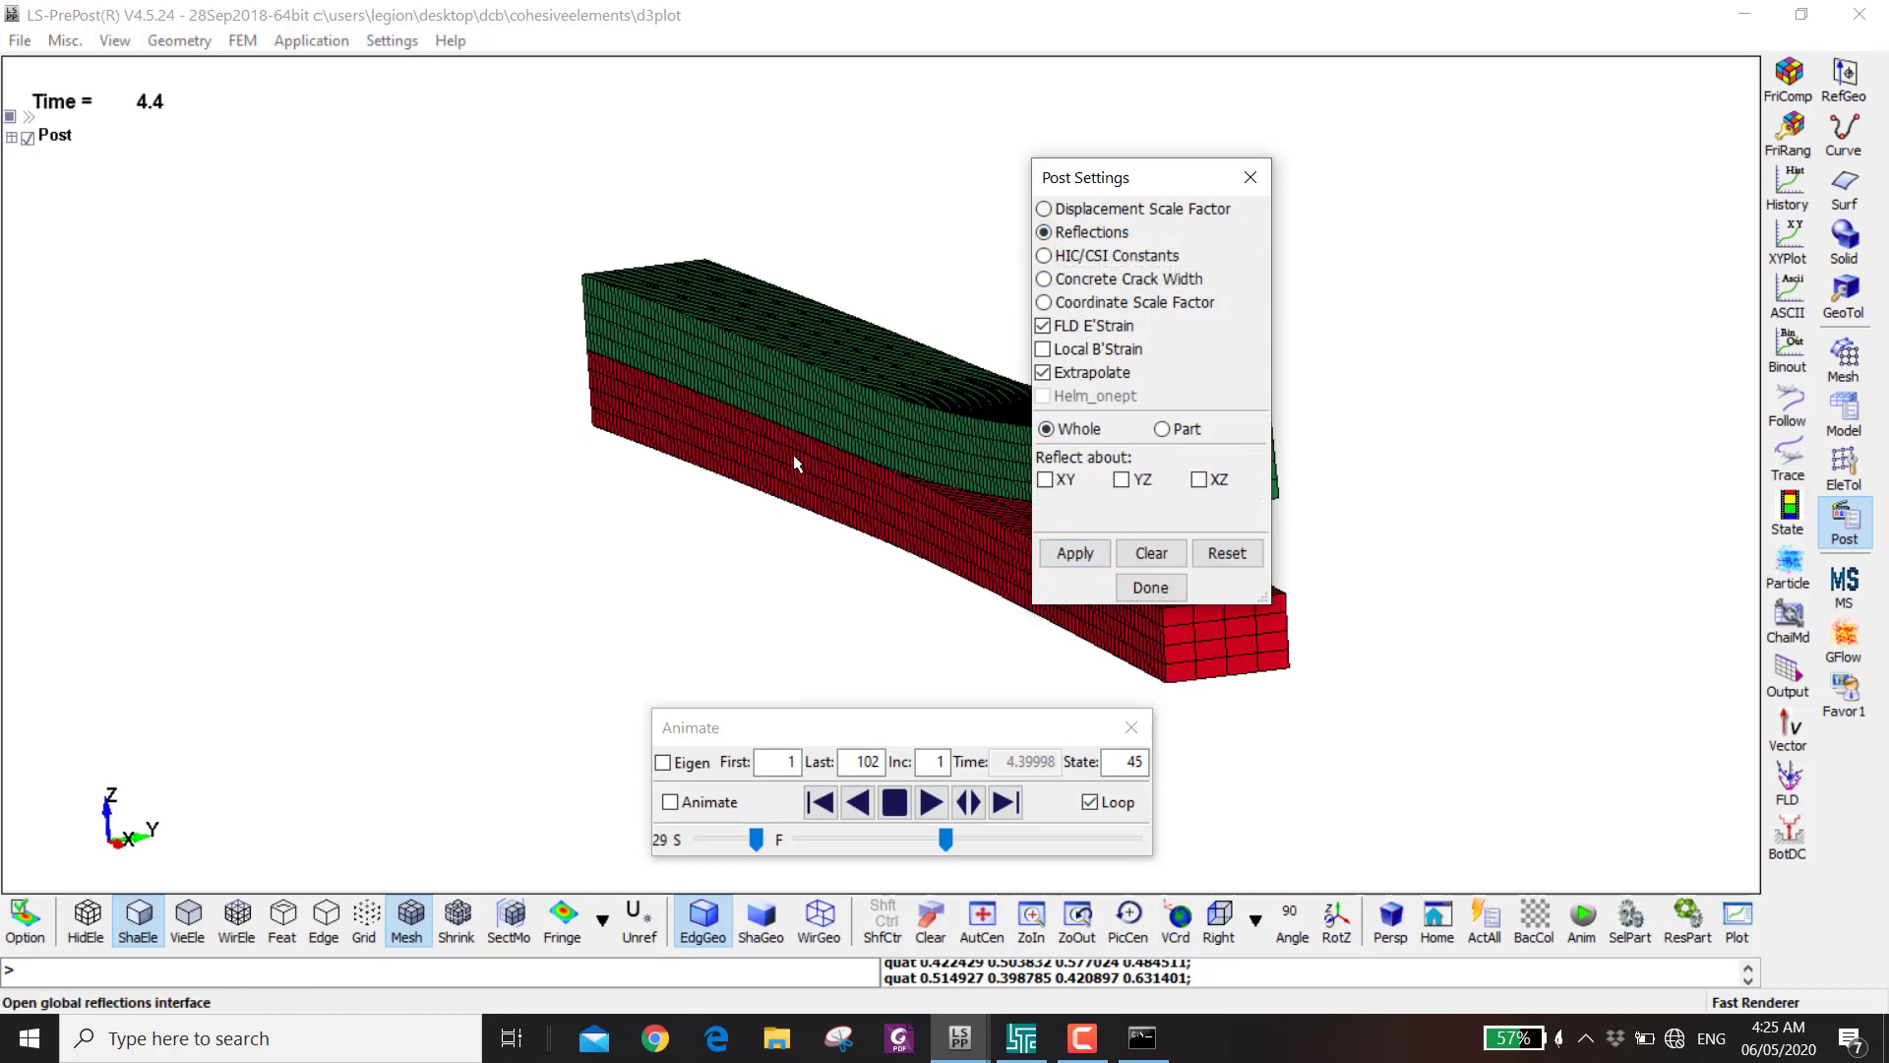
pyautogui.keyDown('shift'); pyautogui.moveTo(823, 435); pyautogui.dragTo(741, 422, button='middle'); pyautogui.keyUp('shift')
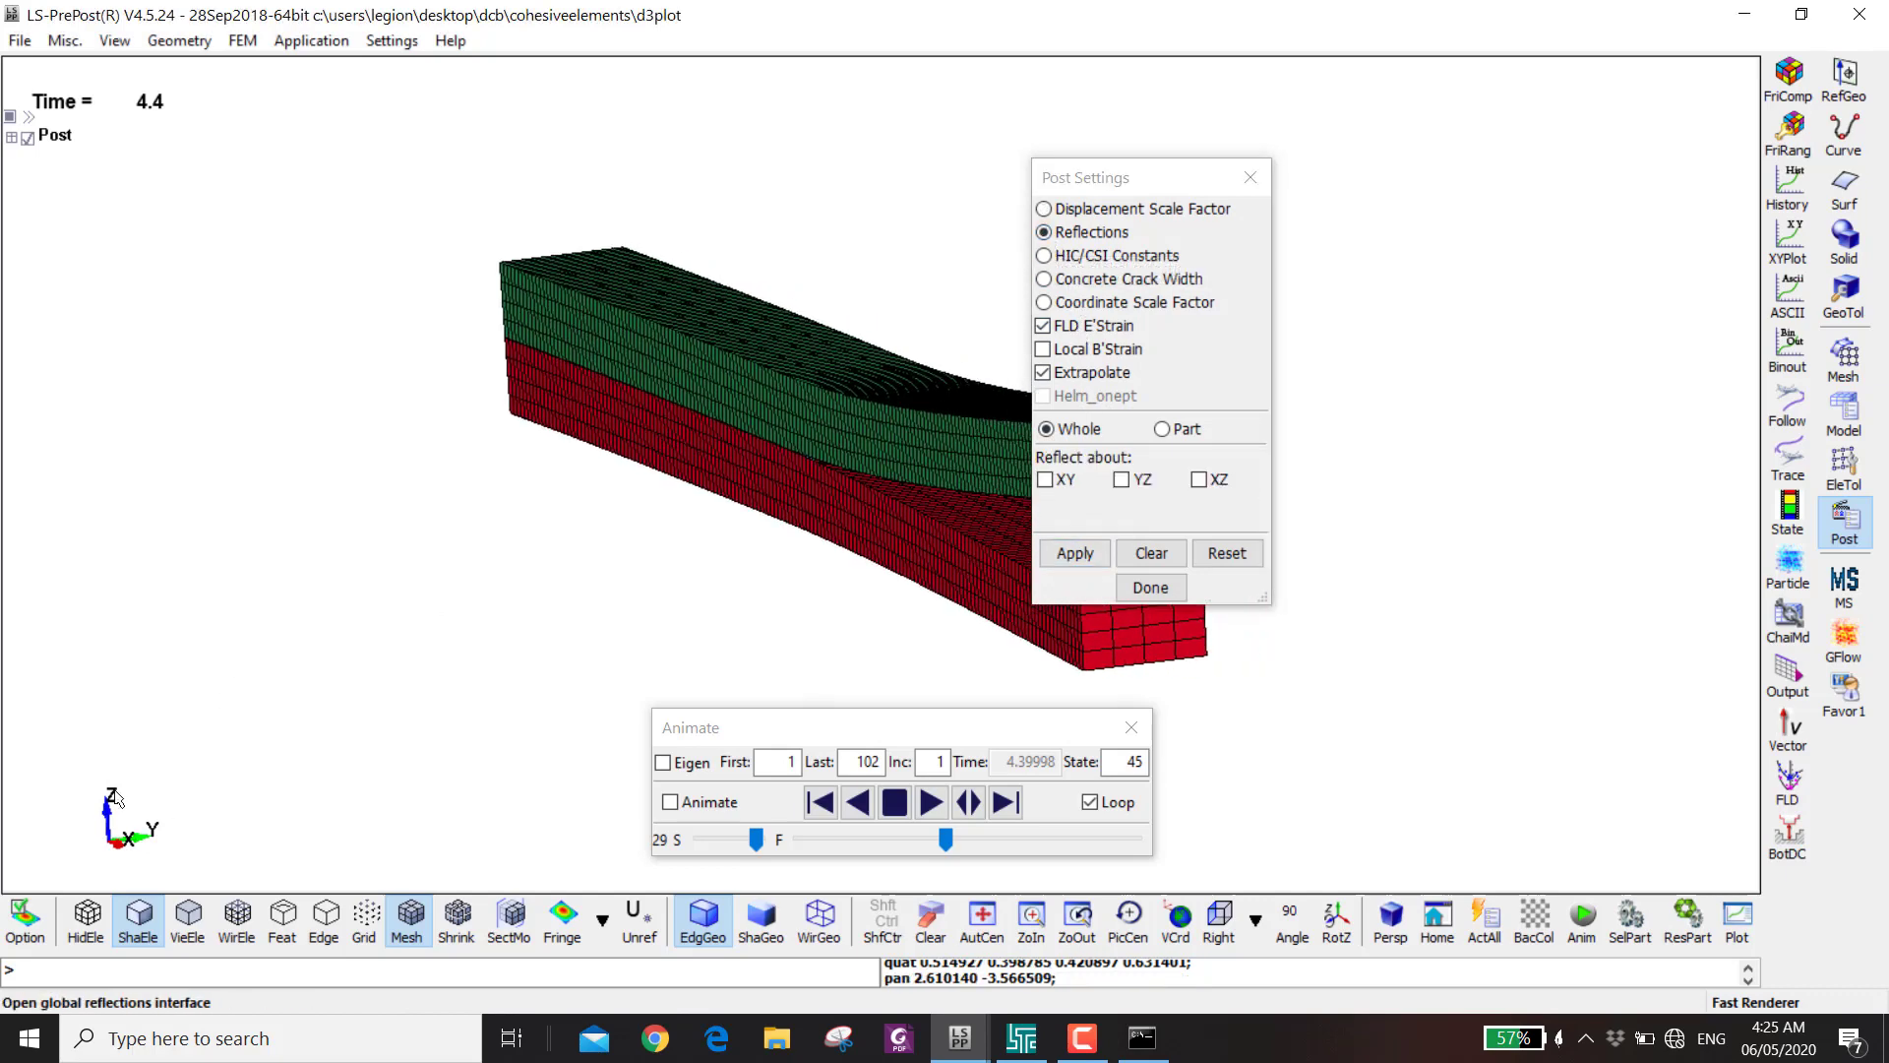
pyautogui.click(1199, 479)
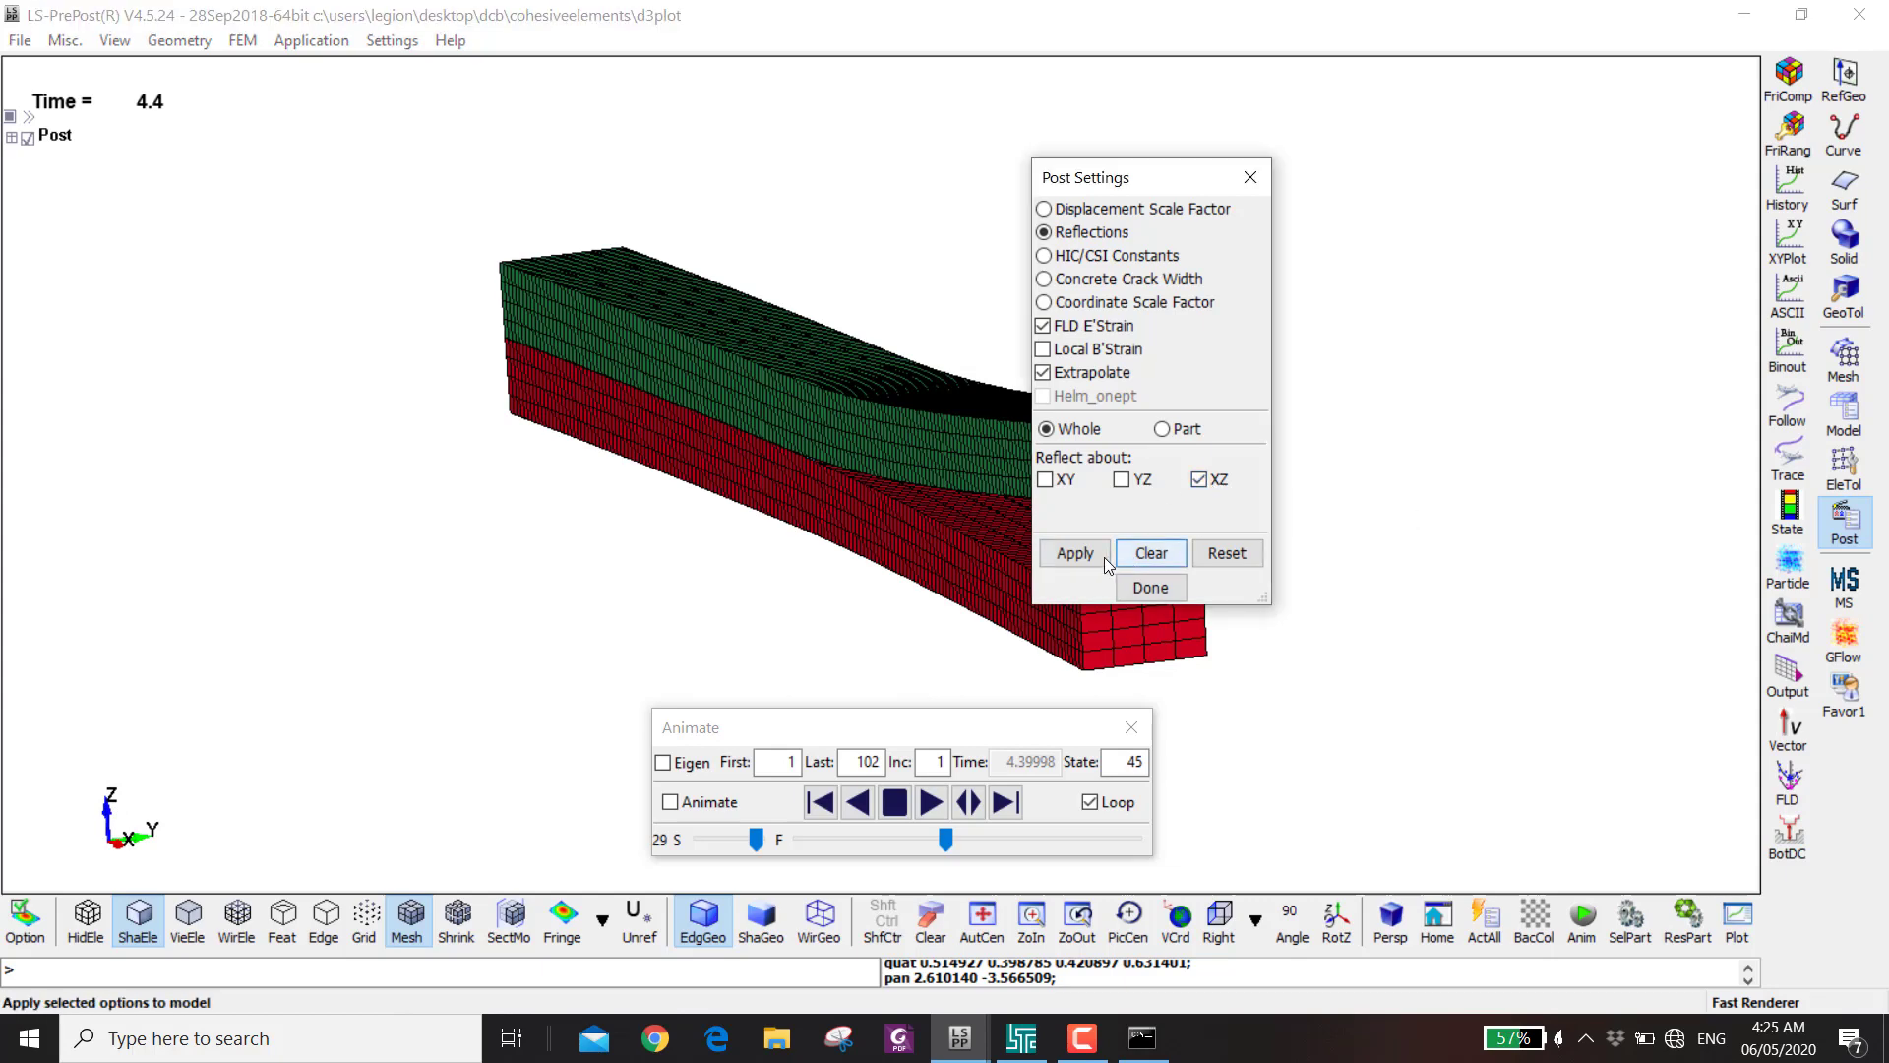
pyautogui.click(1074, 553)
pyautogui.scroll(5, 941, 512)
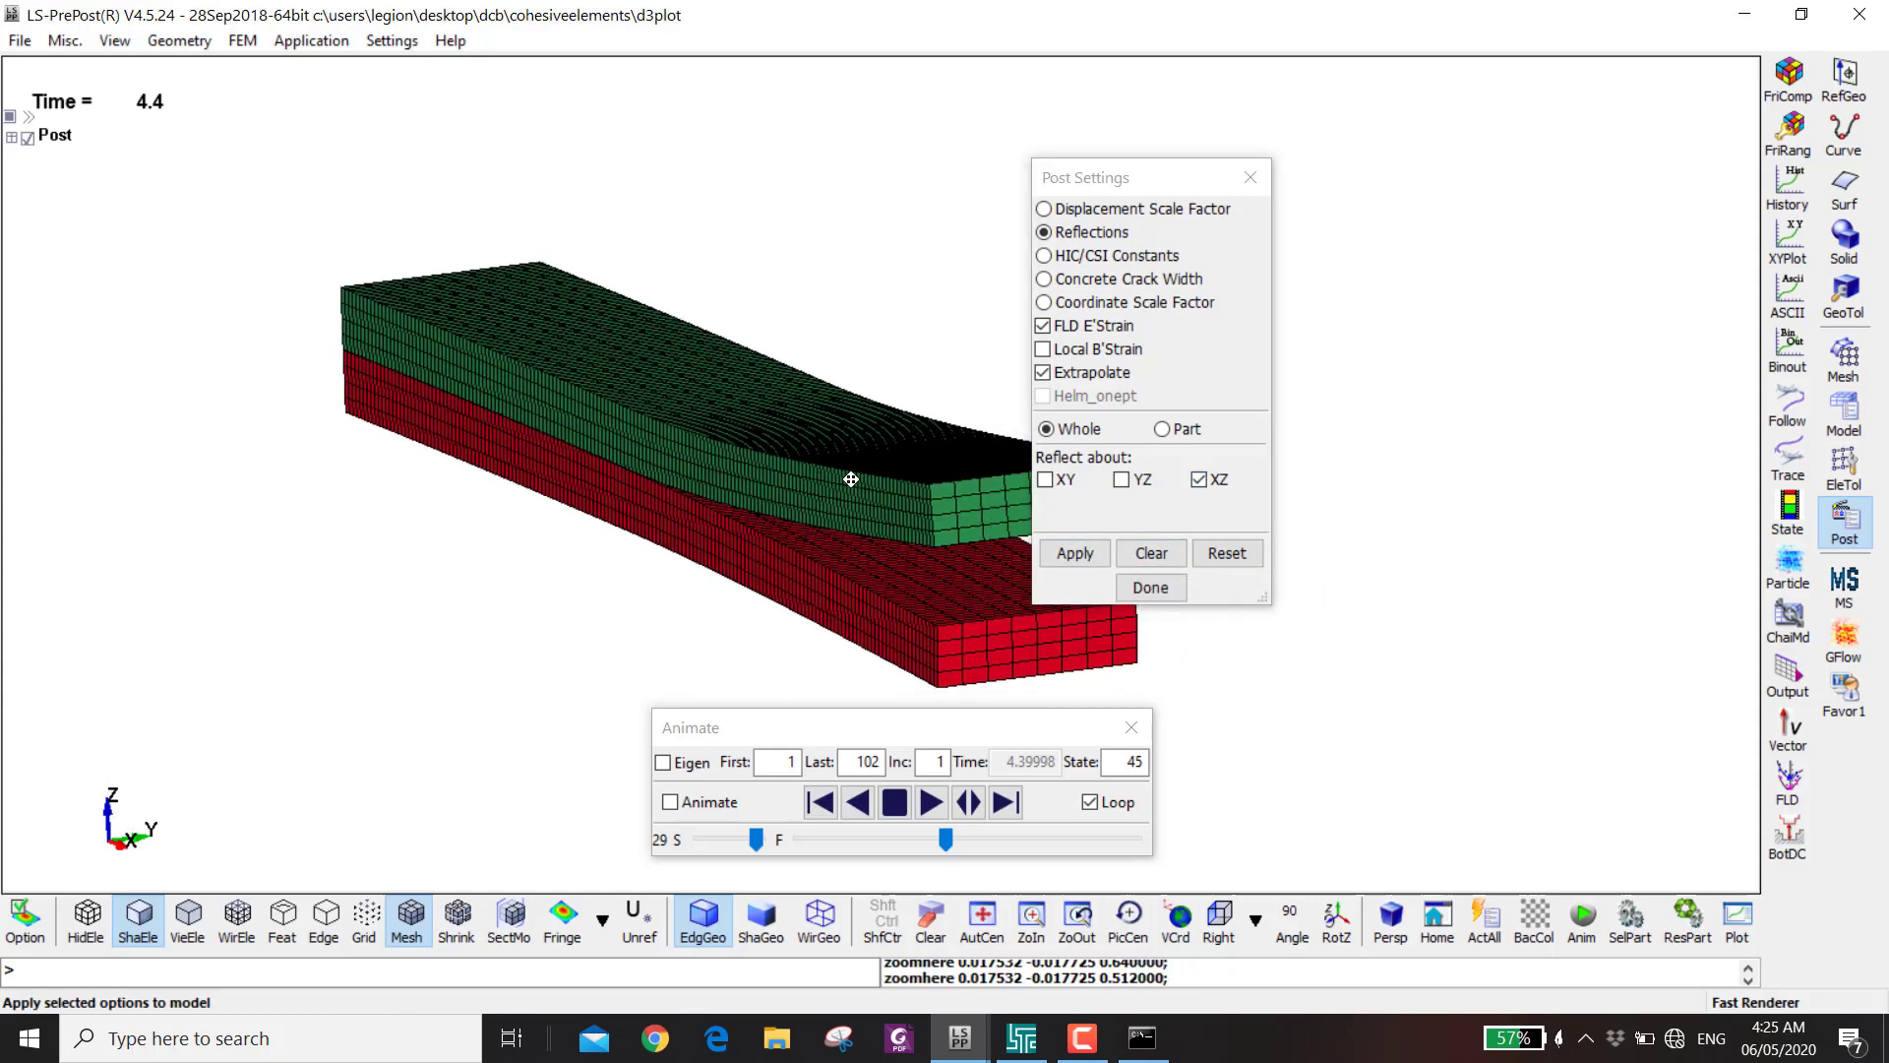
# - Reset the XZ reflection and reapply it, two times in a row, to compare the half and full models
pyautogui.click(1227, 554)
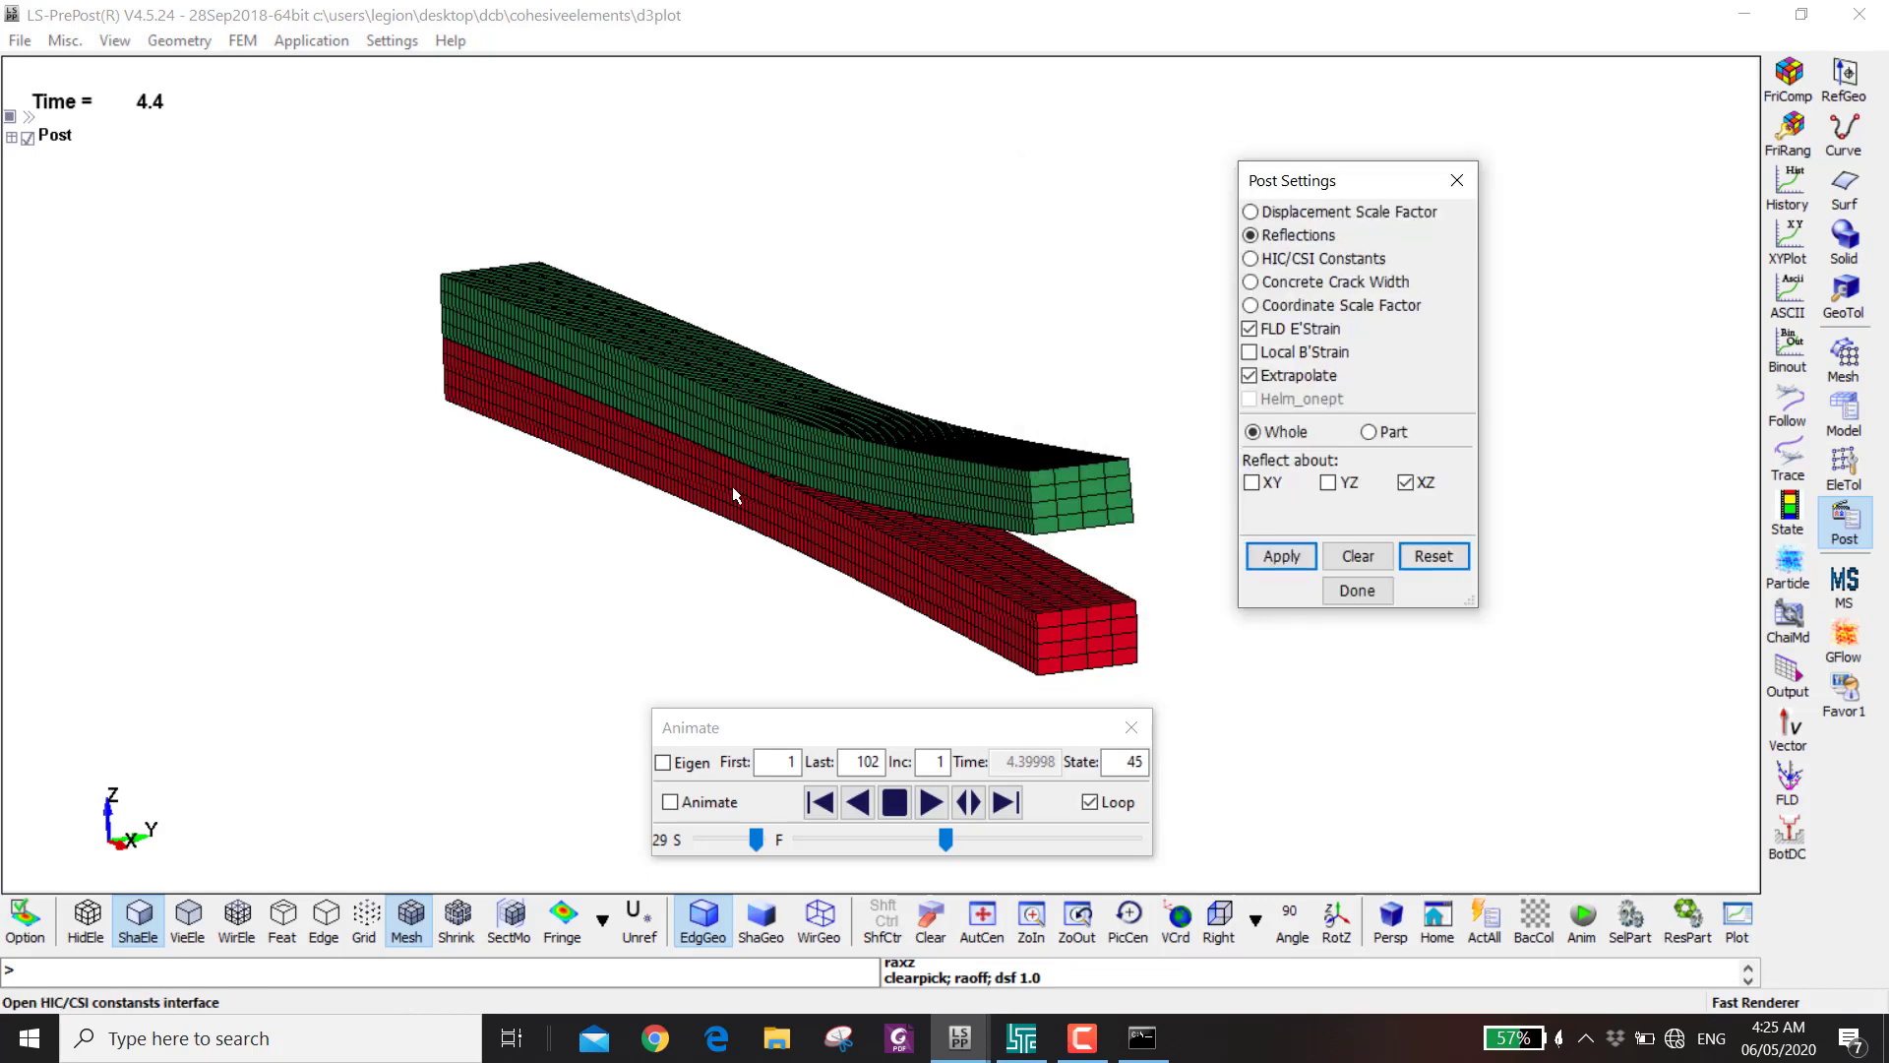
pyautogui.click(1282, 557)
pyautogui.scroll(-1, 1063, 544)
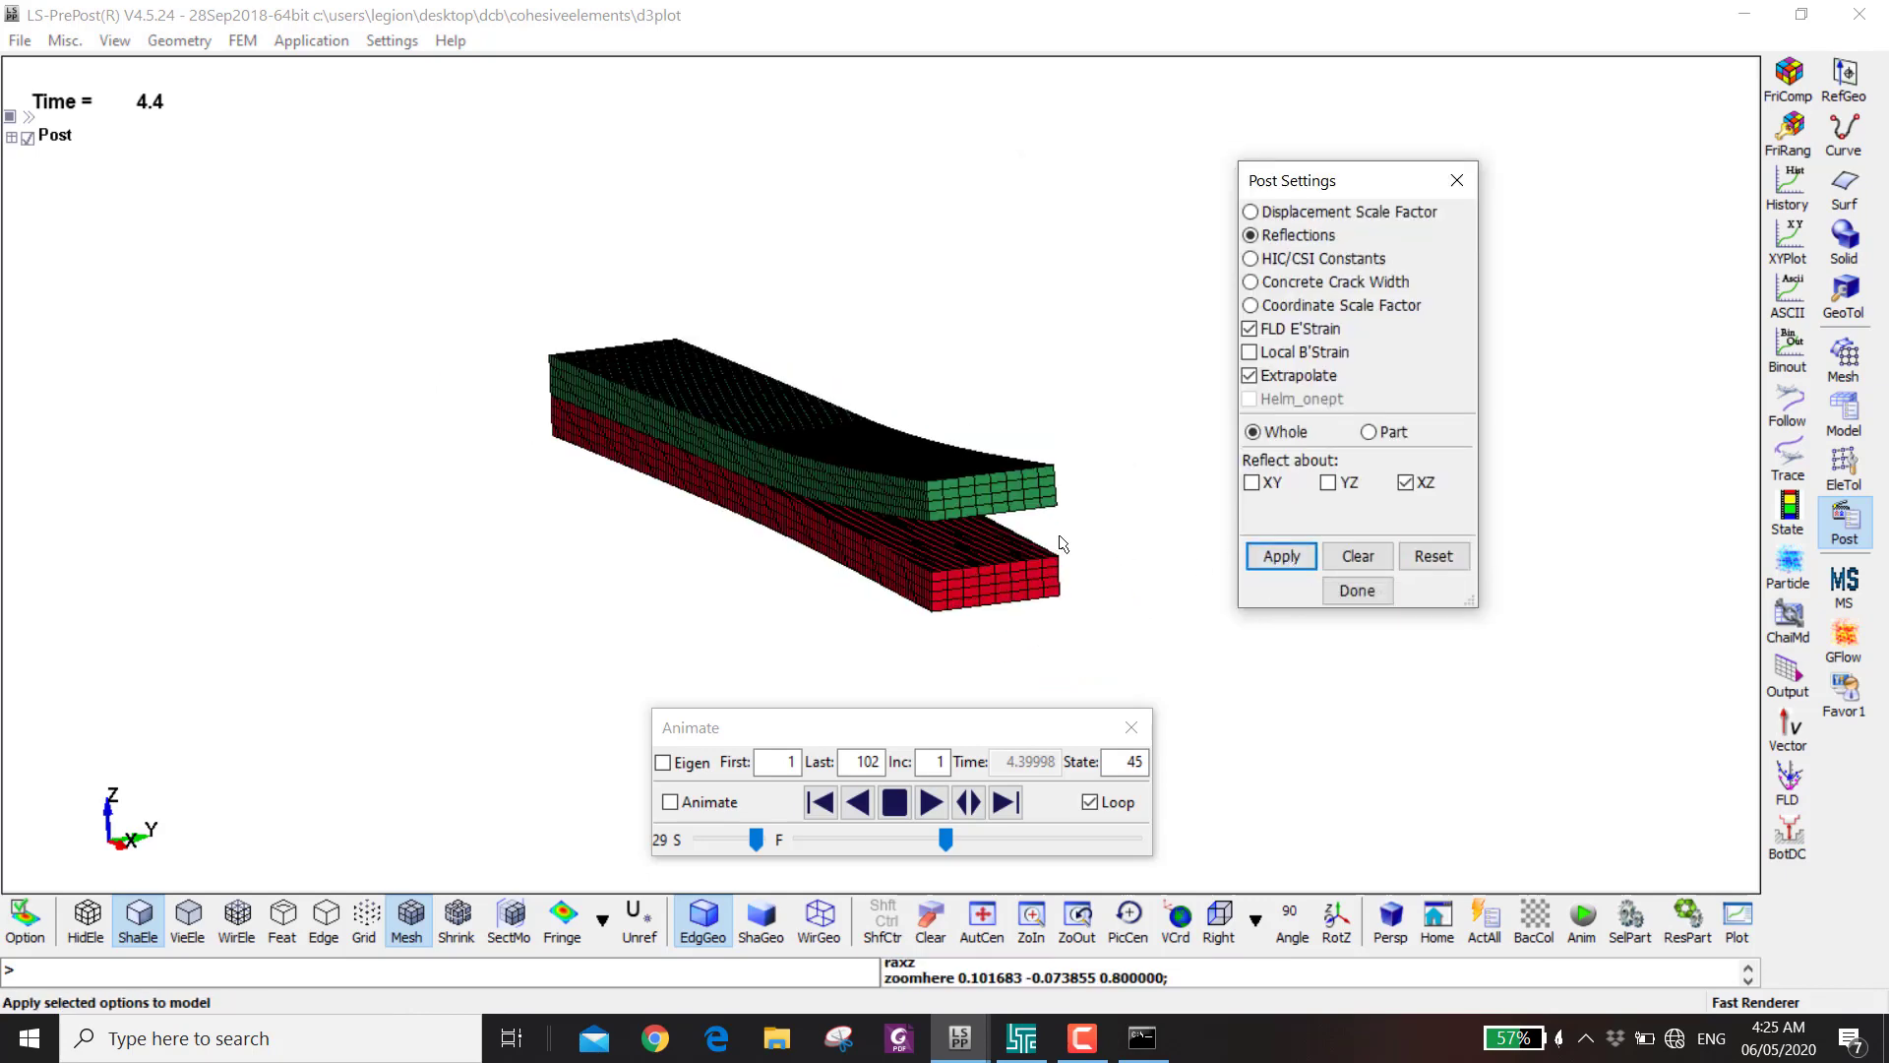
pyautogui.click(1433, 556)
pyautogui.click(1282, 557)
# - Examine the reflected beams, animate their opening in a side view and move the animation to state 68
pyautogui.keyDown('shift'); pyautogui.moveTo(574, 367); pyautogui.dragTo(758, 482); pyautogui.keyUp('shift')
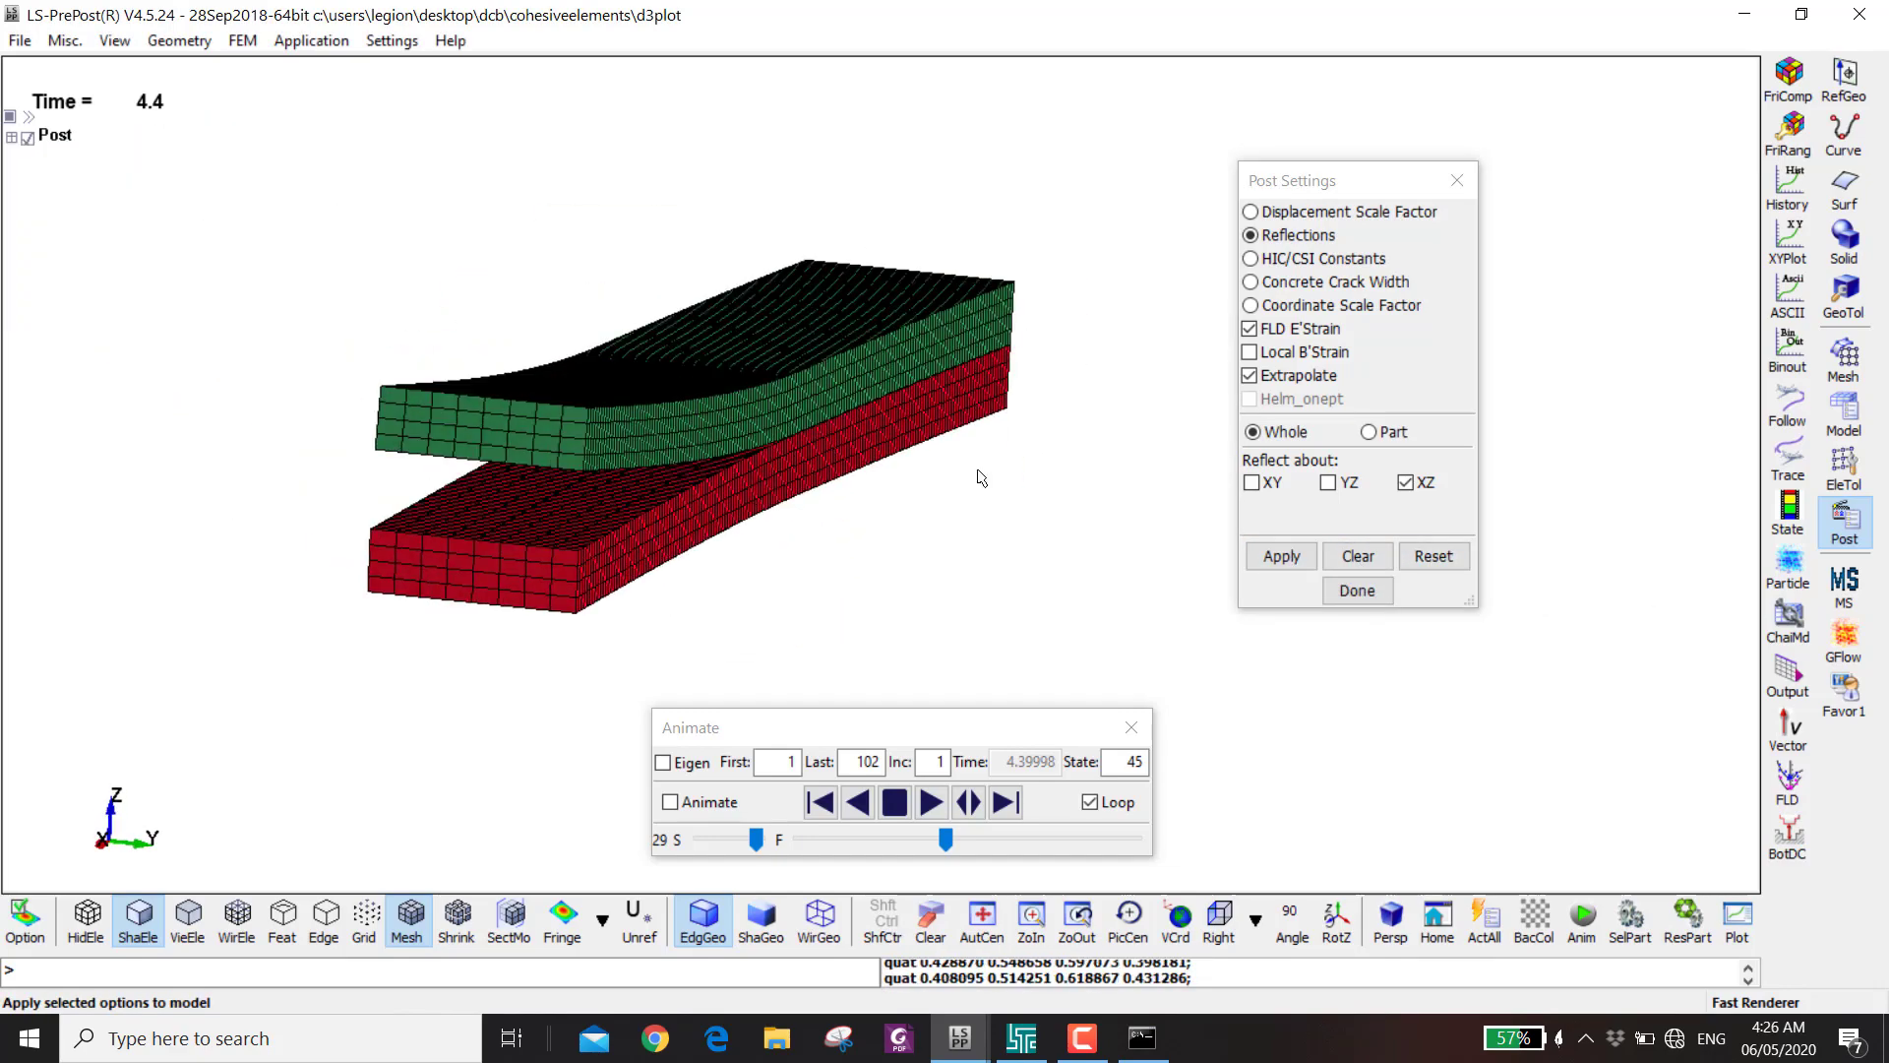
pyautogui.keyDown('shift'); pyautogui.moveTo(669, 480); pyautogui.dragTo(824, 504, button='middle'); pyautogui.keyUp('shift')
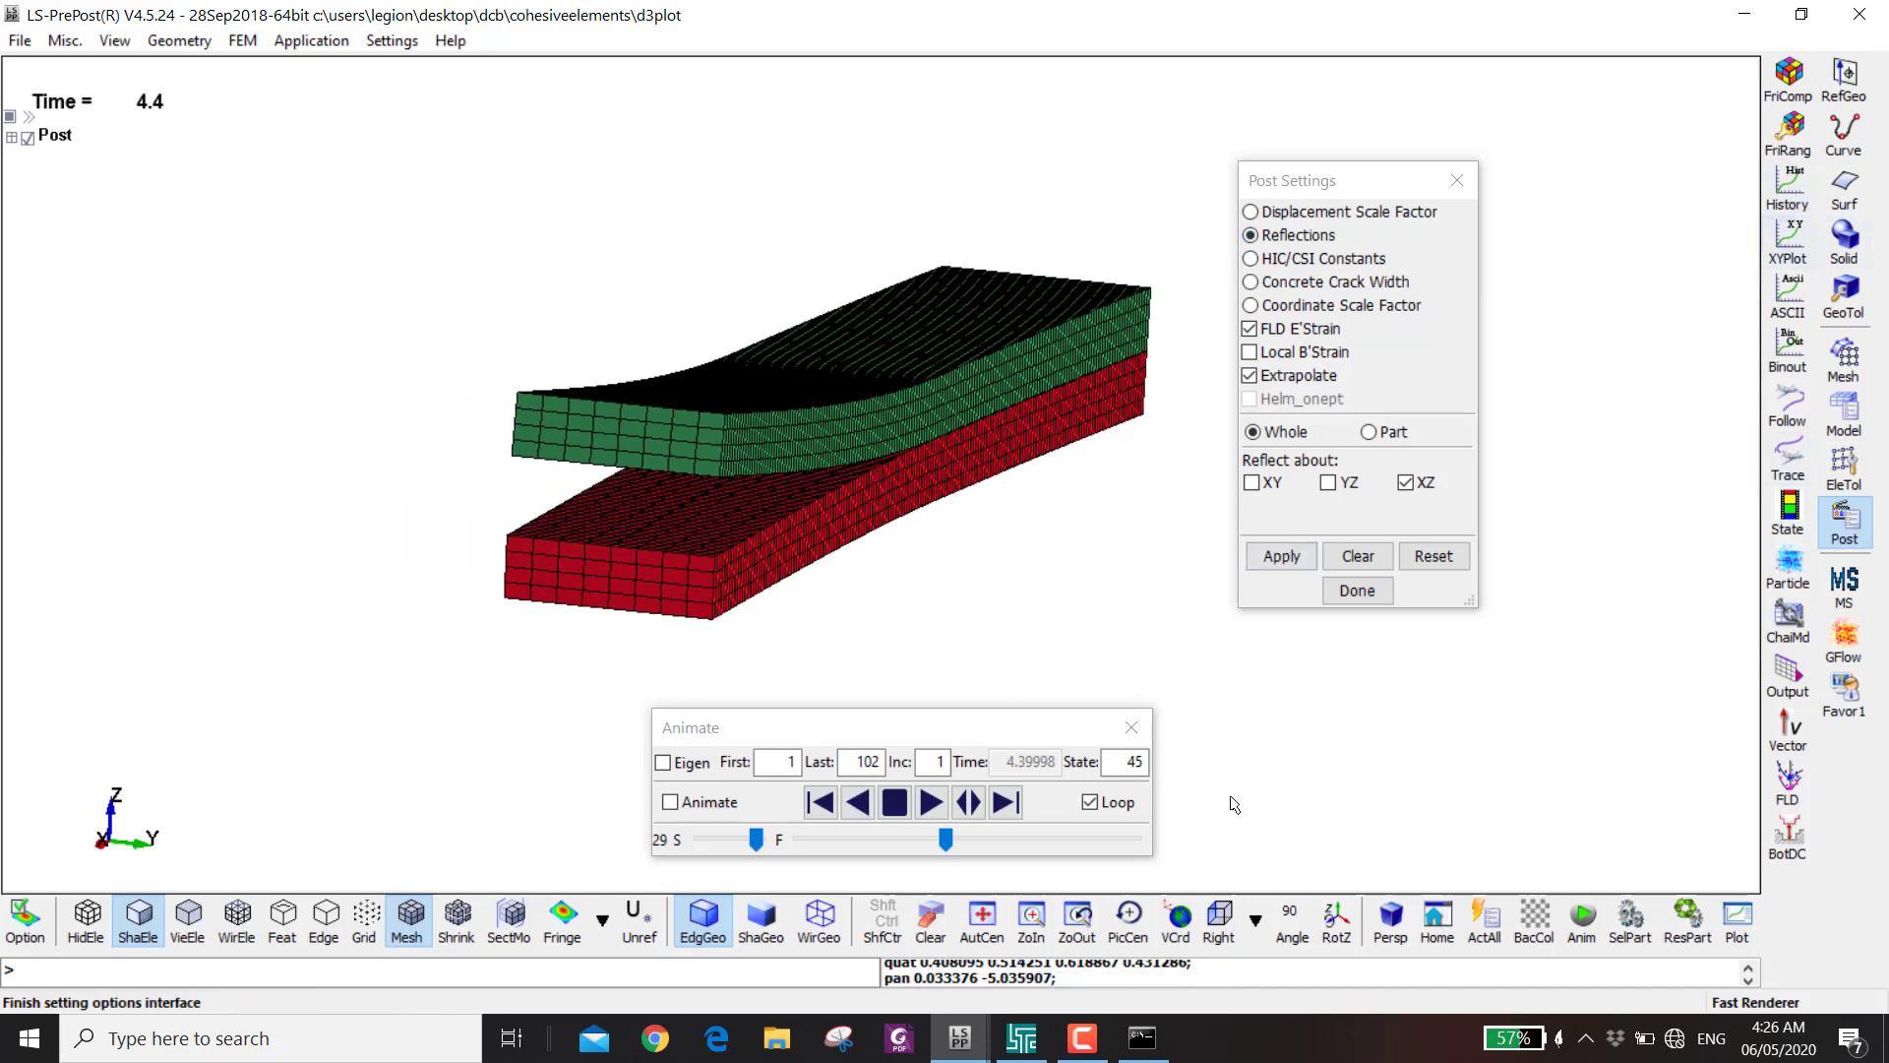
pyautogui.click(1218, 923)
pyautogui.click(930, 802)
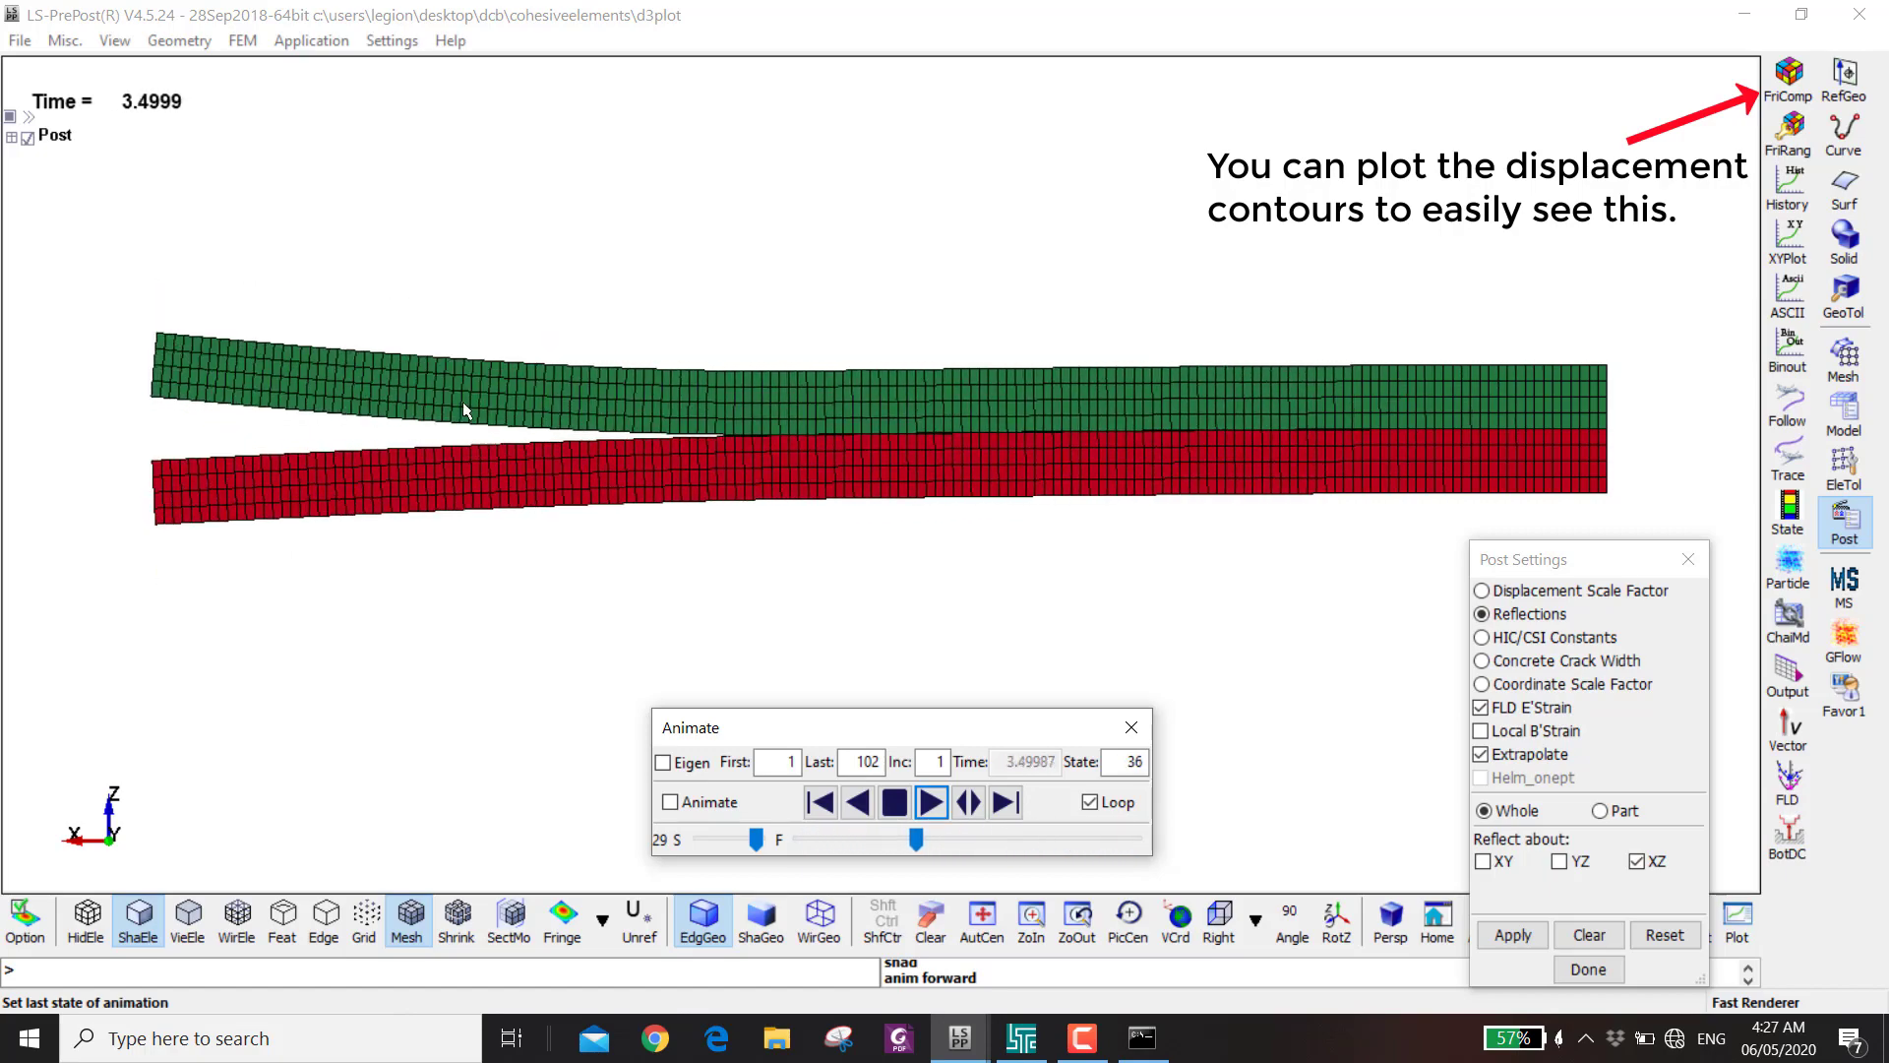
pyautogui.moveTo(879, 838); pyautogui.dragTo(822, 840)
pyautogui.moveTo(1025, 840); pyautogui.dragTo(1025, 839)
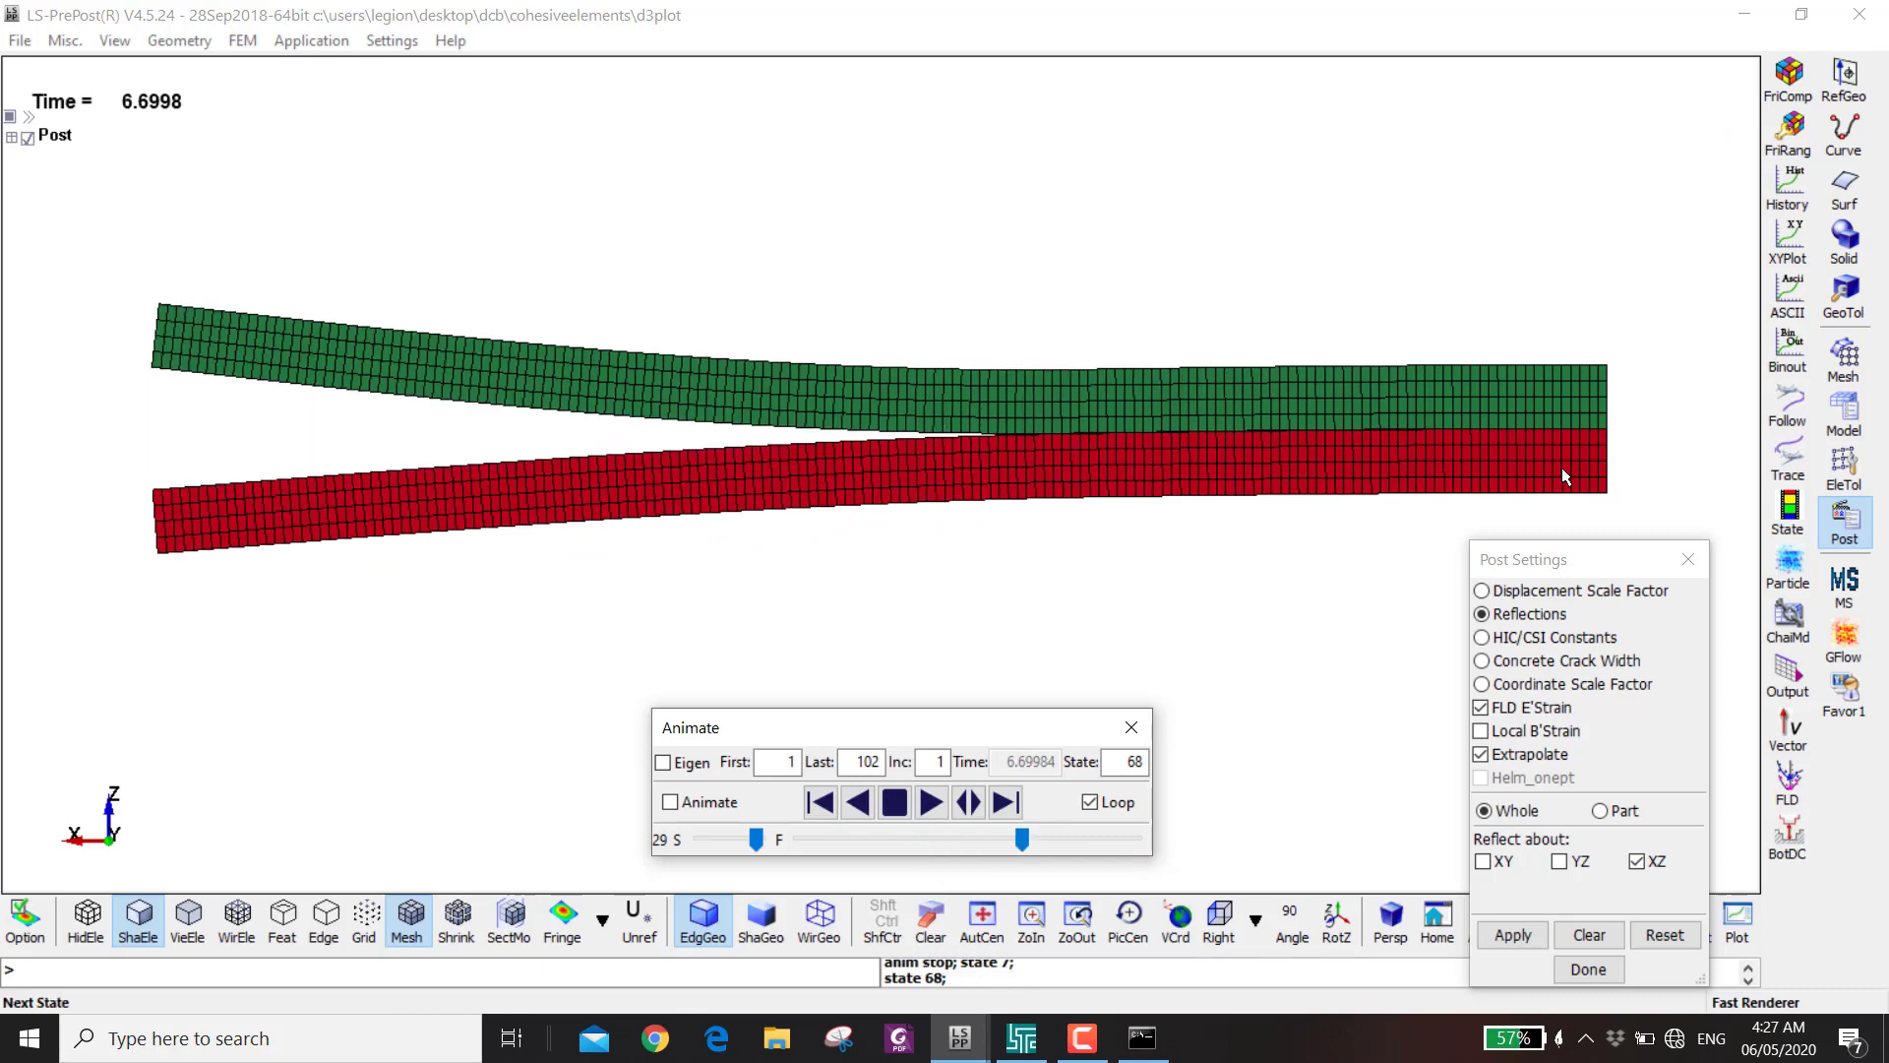
# - Display the Von Mises stress contours on the deformed beams
pyautogui.click(1787, 89)
pyautogui.click(1350, 337)
pyautogui.moveTo(1279, 163); pyautogui.dragTo(1380, 658)
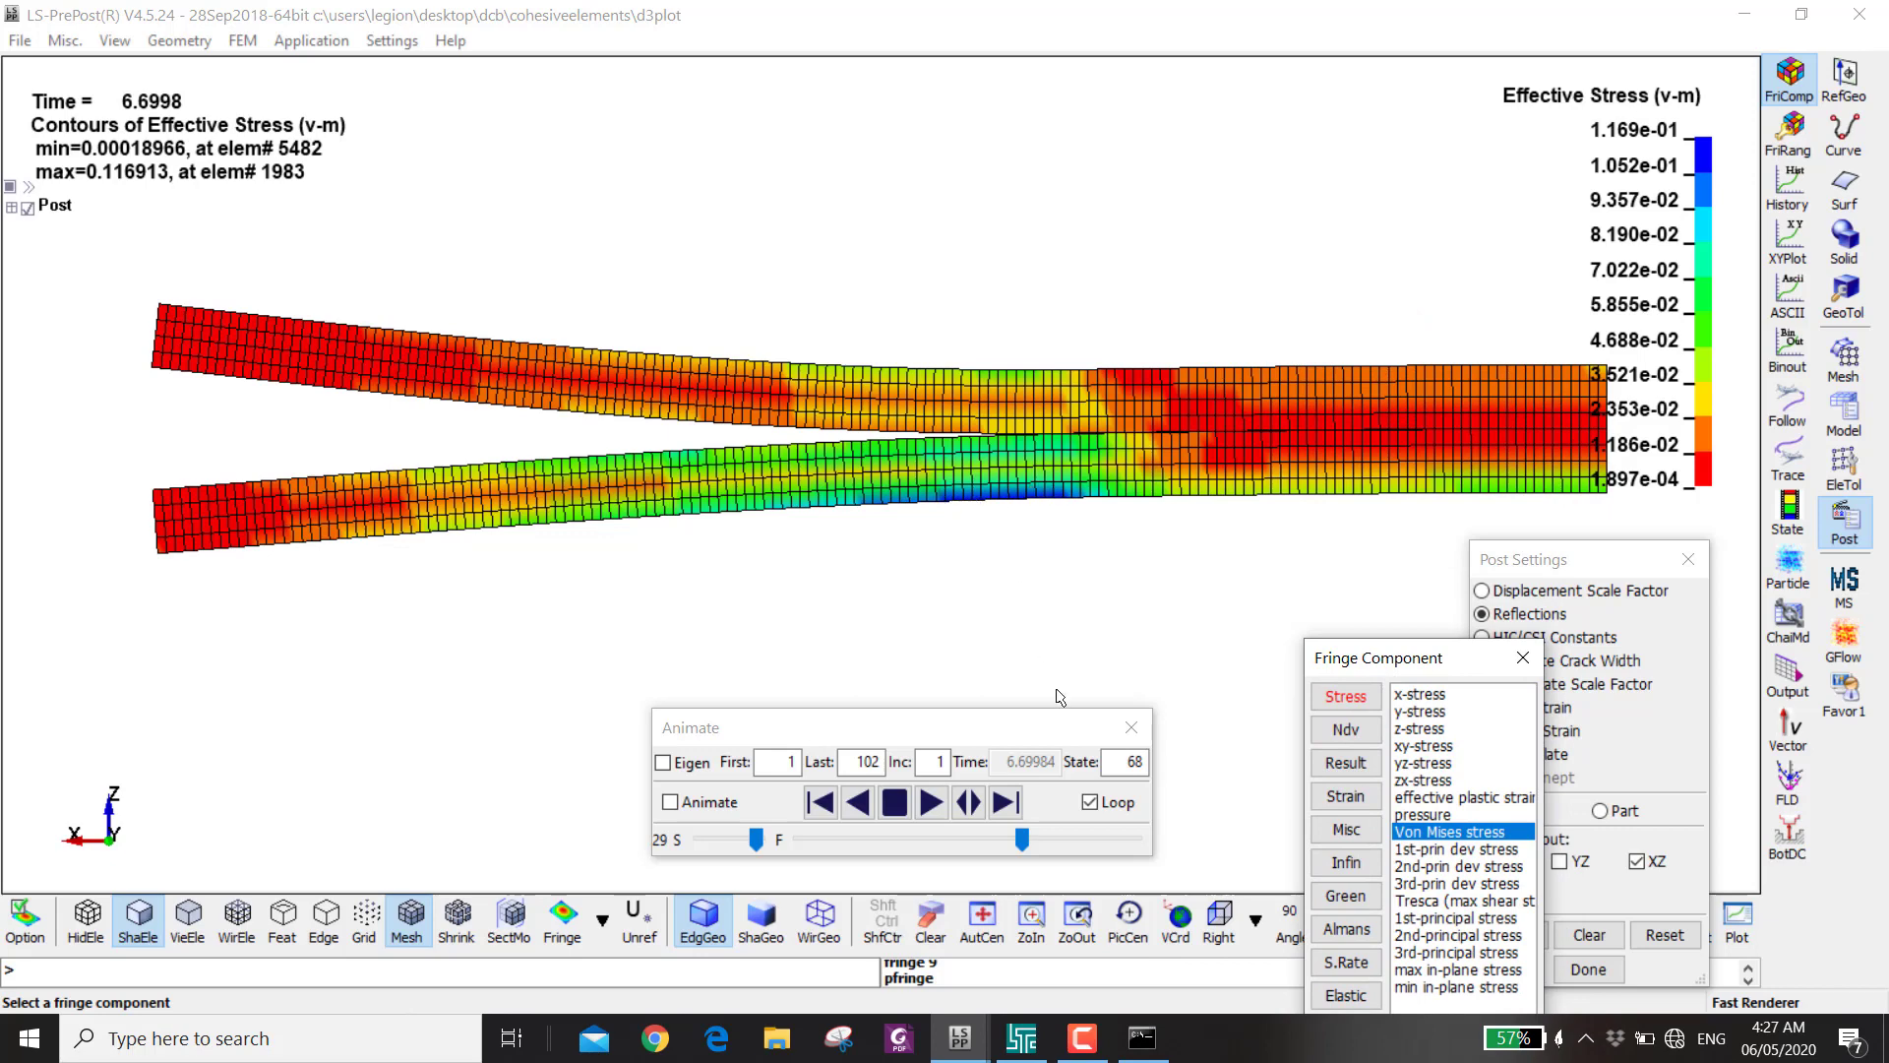
pyautogui.moveTo(1405, 675); pyautogui.dragTo(1316, 114)
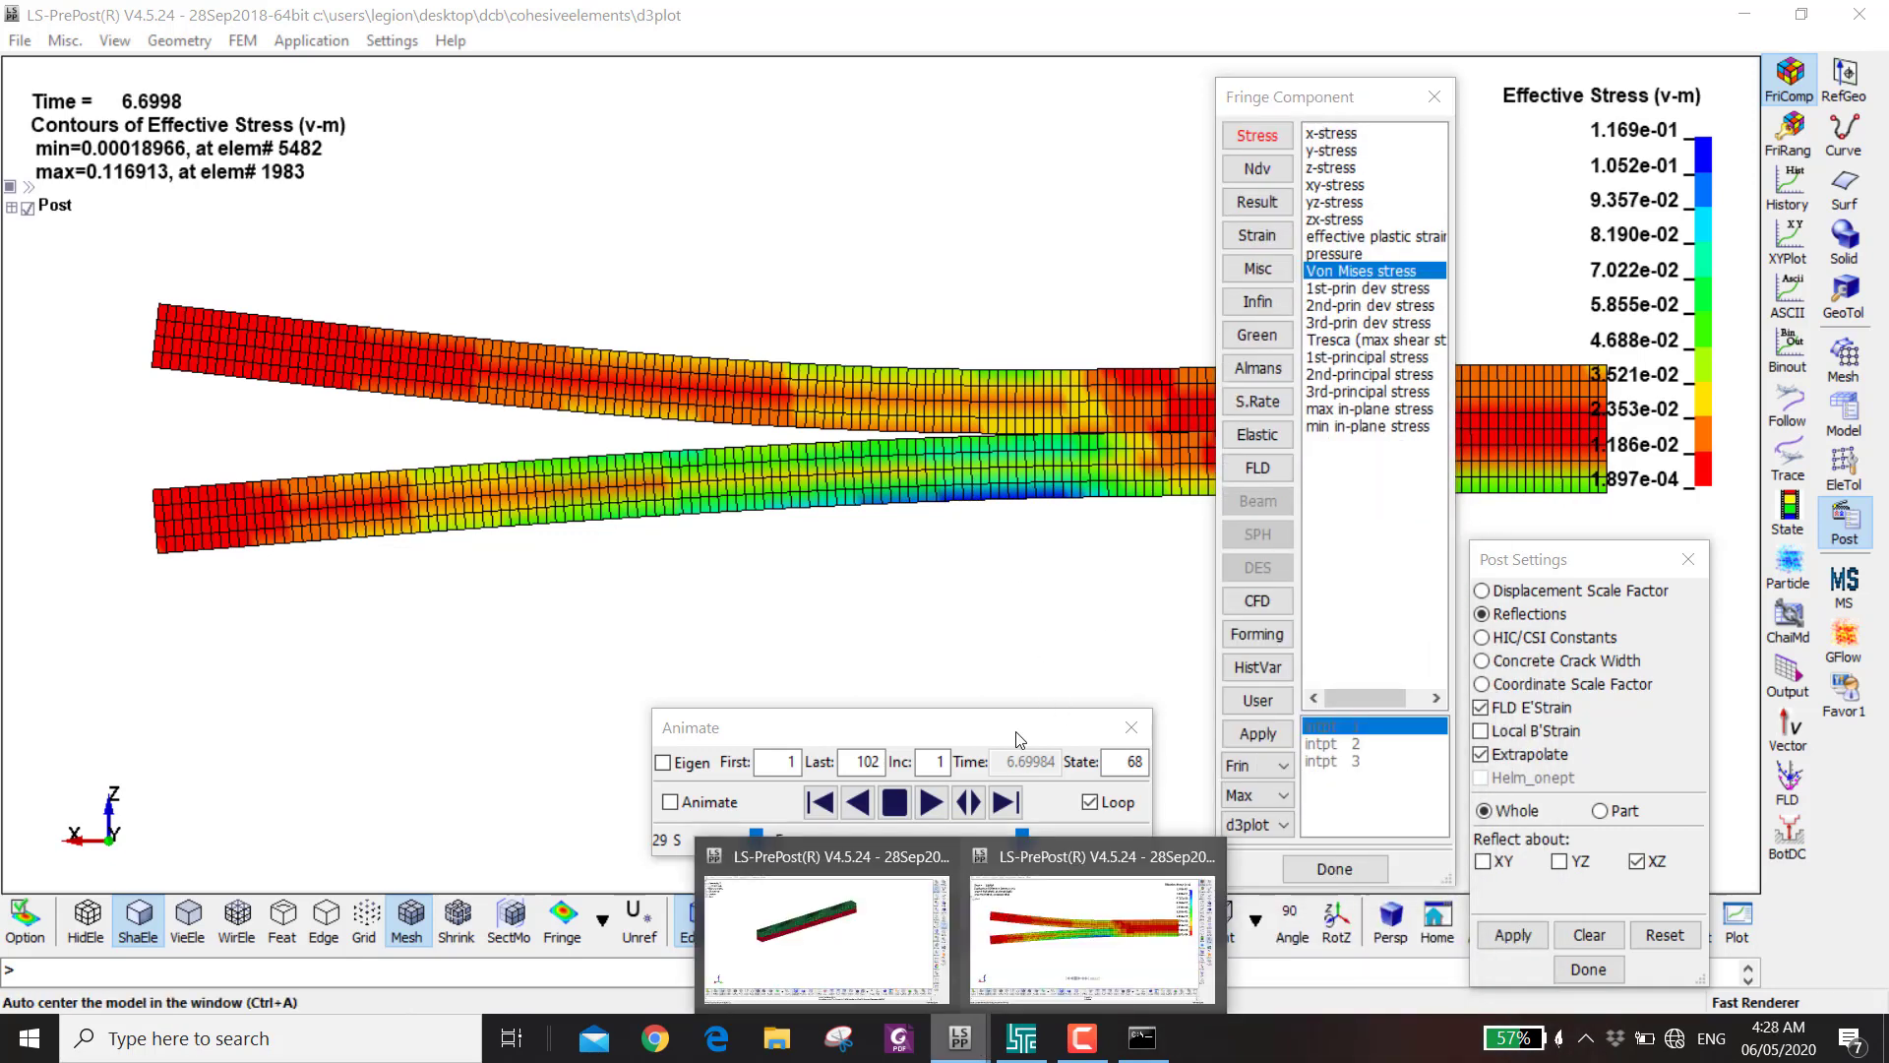
# - Load the bndout ASCII results and plot the resultant force of all listed nodes in a popup plot
pyautogui.click(1788, 291)
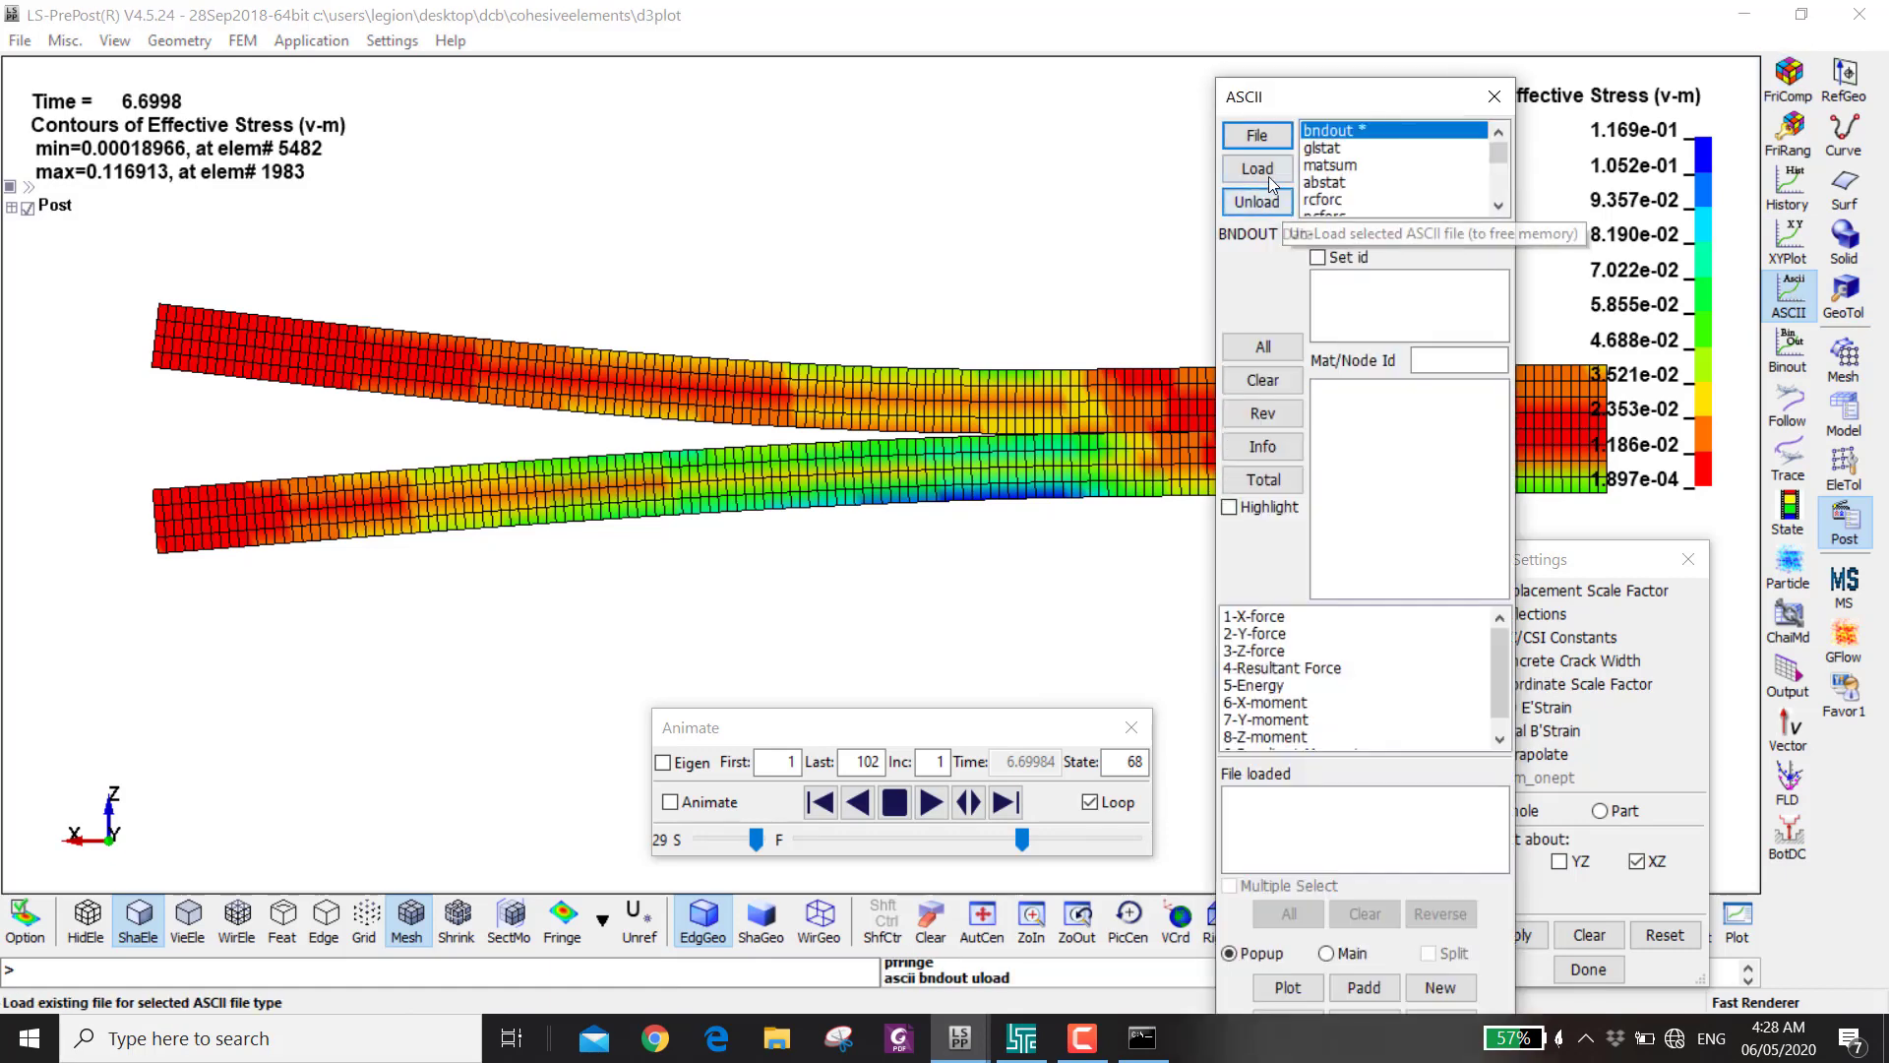
pyautogui.click(1257, 175)
pyautogui.click(1279, 658)
pyautogui.click(1286, 937)
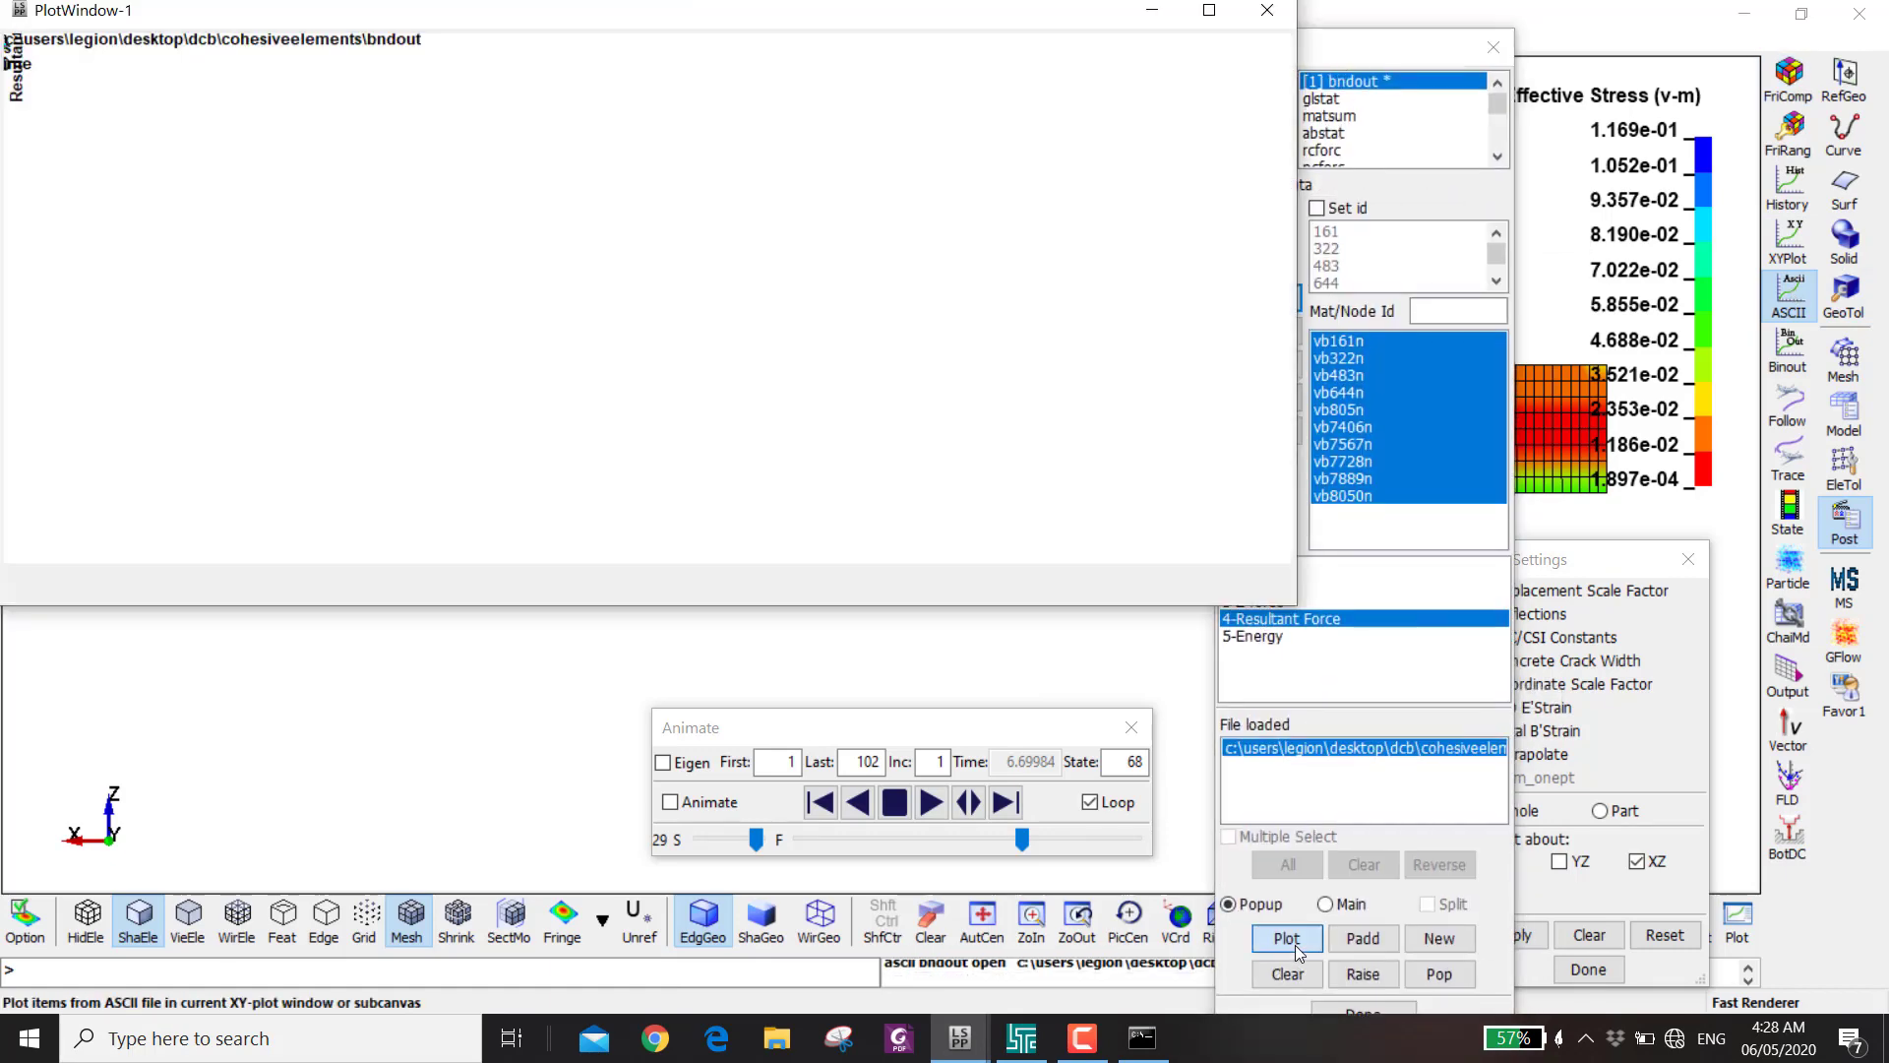
pyautogui.moveTo(483, 22); pyautogui.dragTo(543, 61)
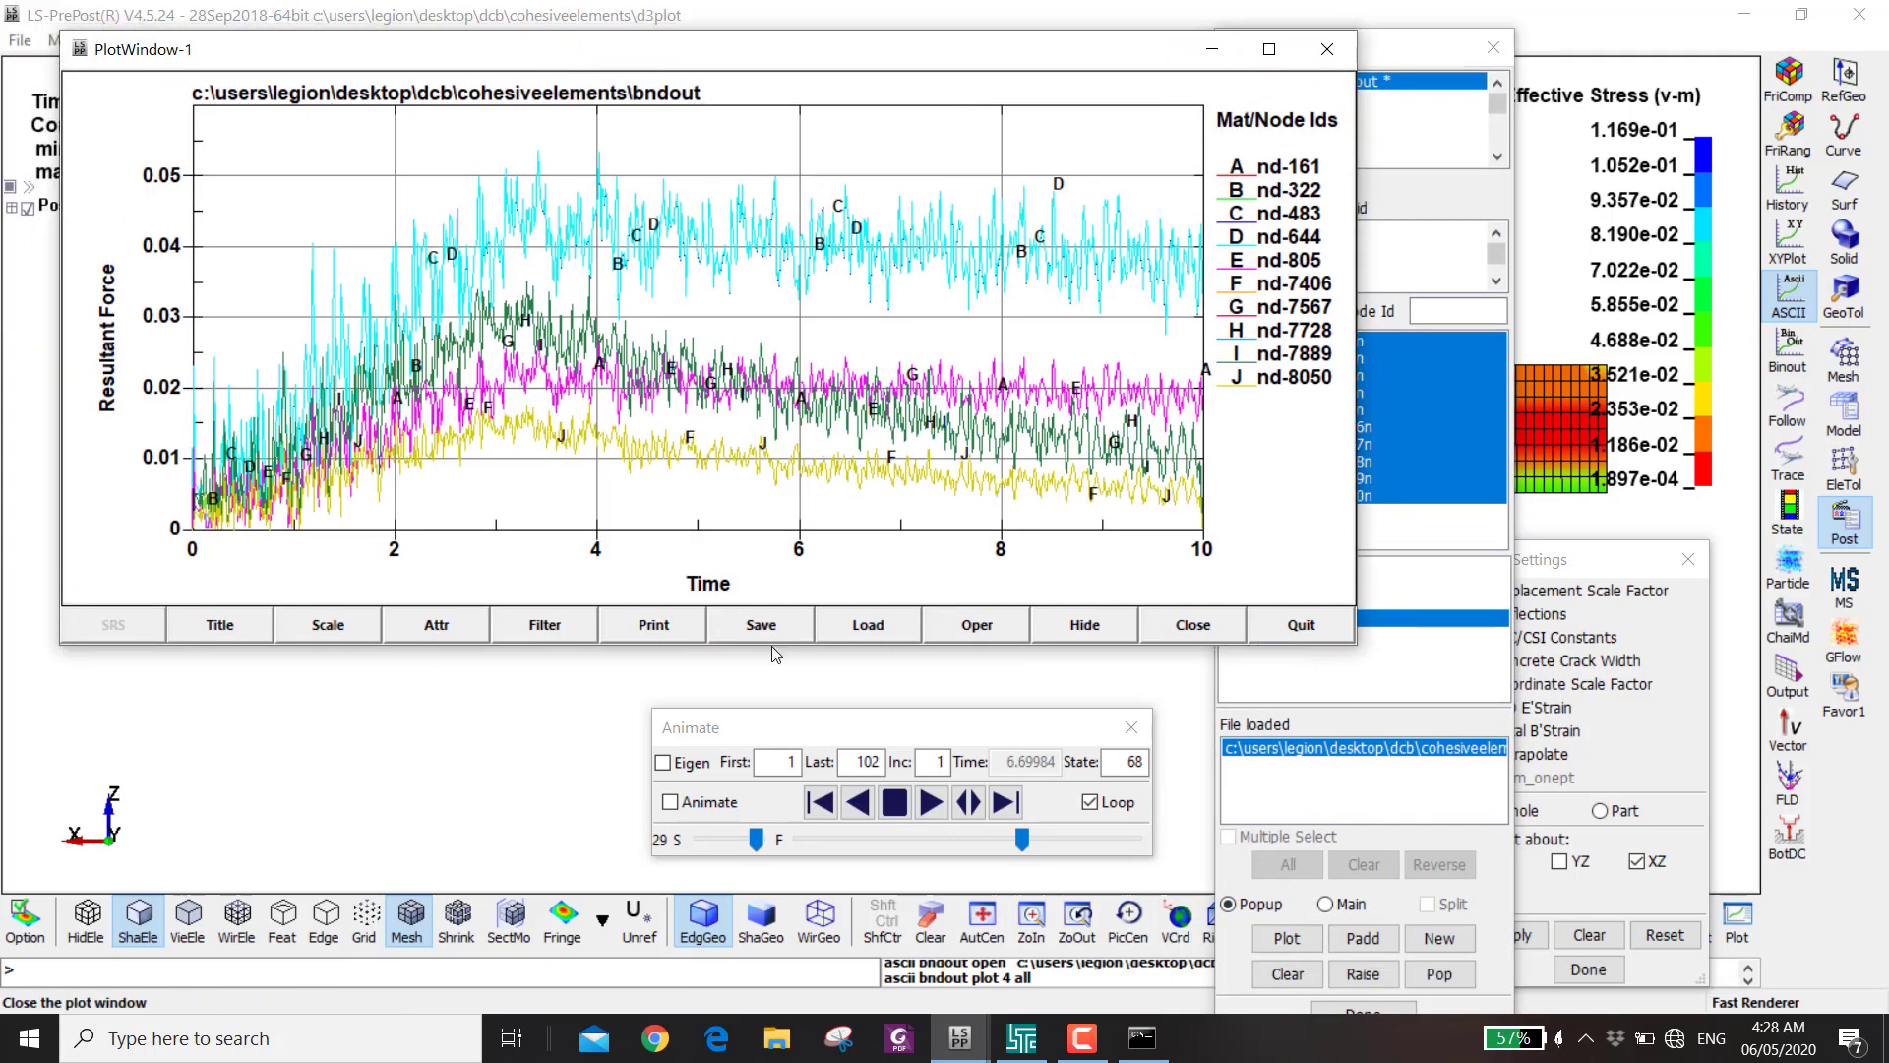
# - Combine all ten nodal force curves into one total with the sum_curves operation
pyautogui.click(967, 628)
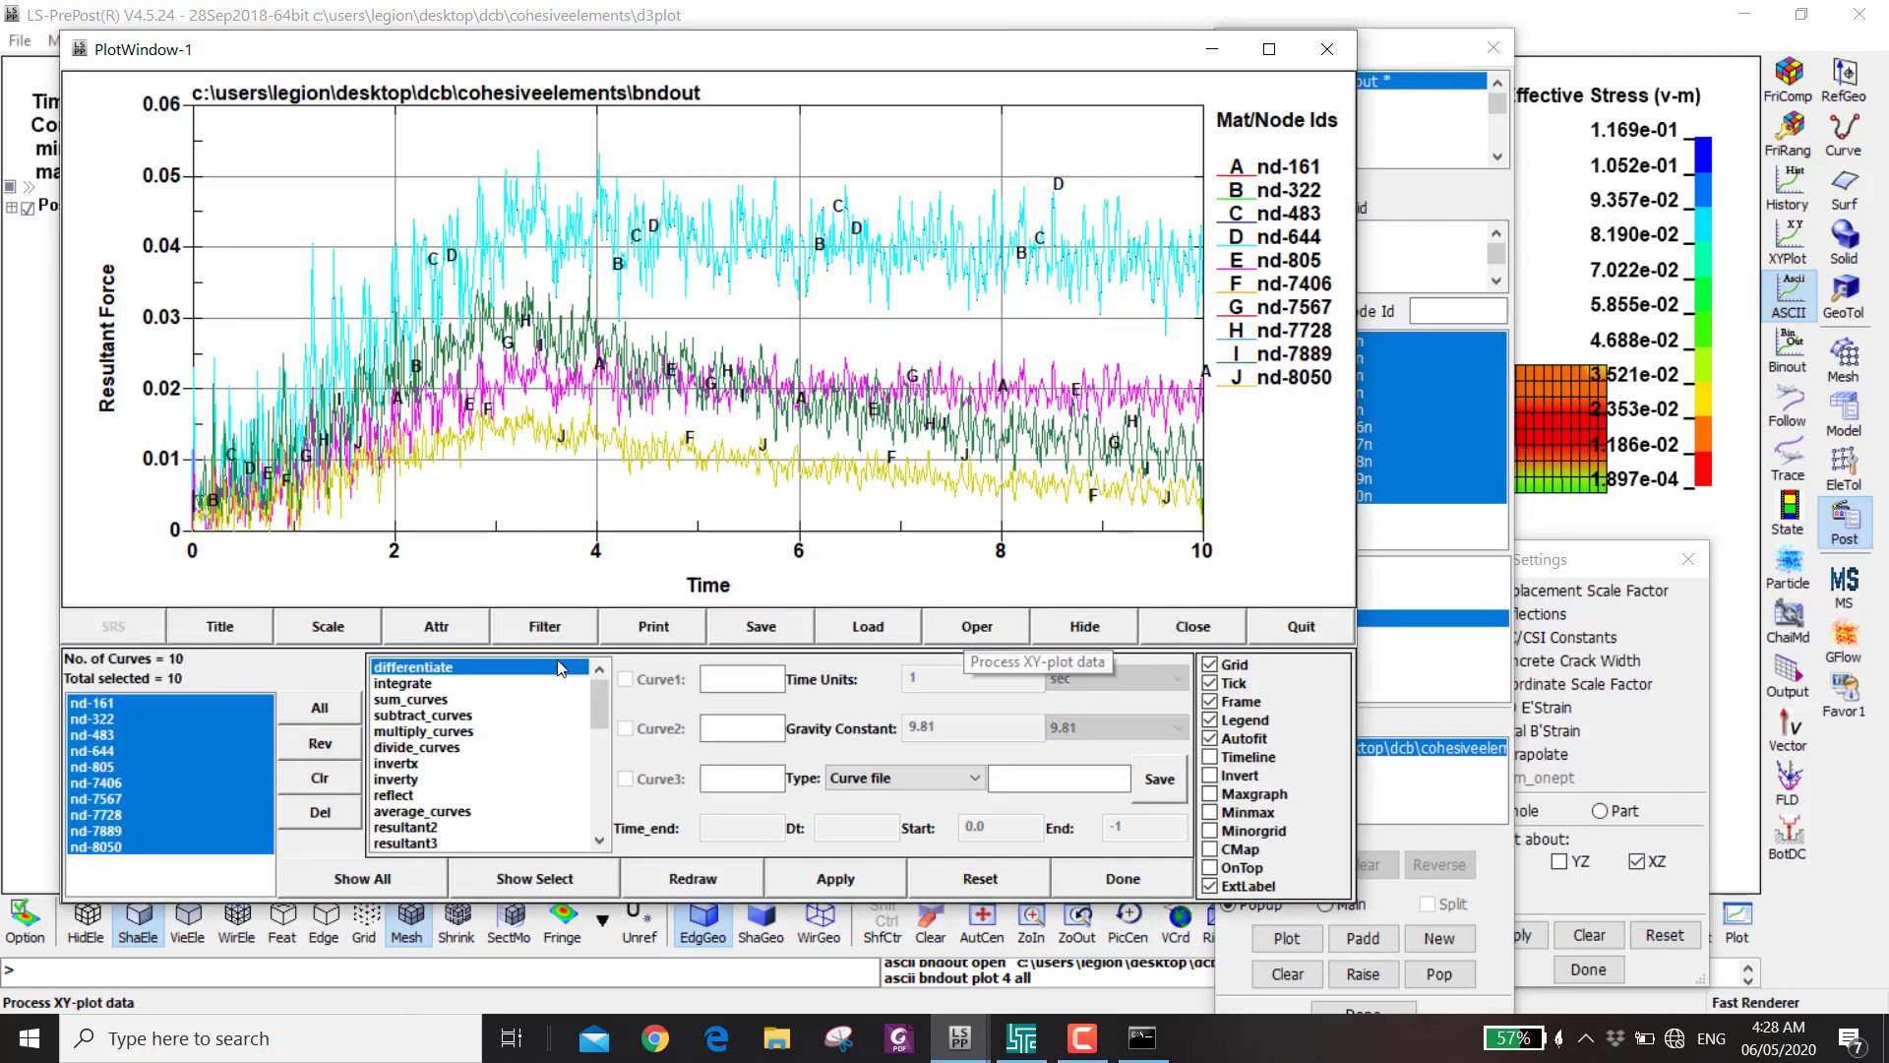
pyautogui.click(414, 700)
pyautogui.click(839, 878)
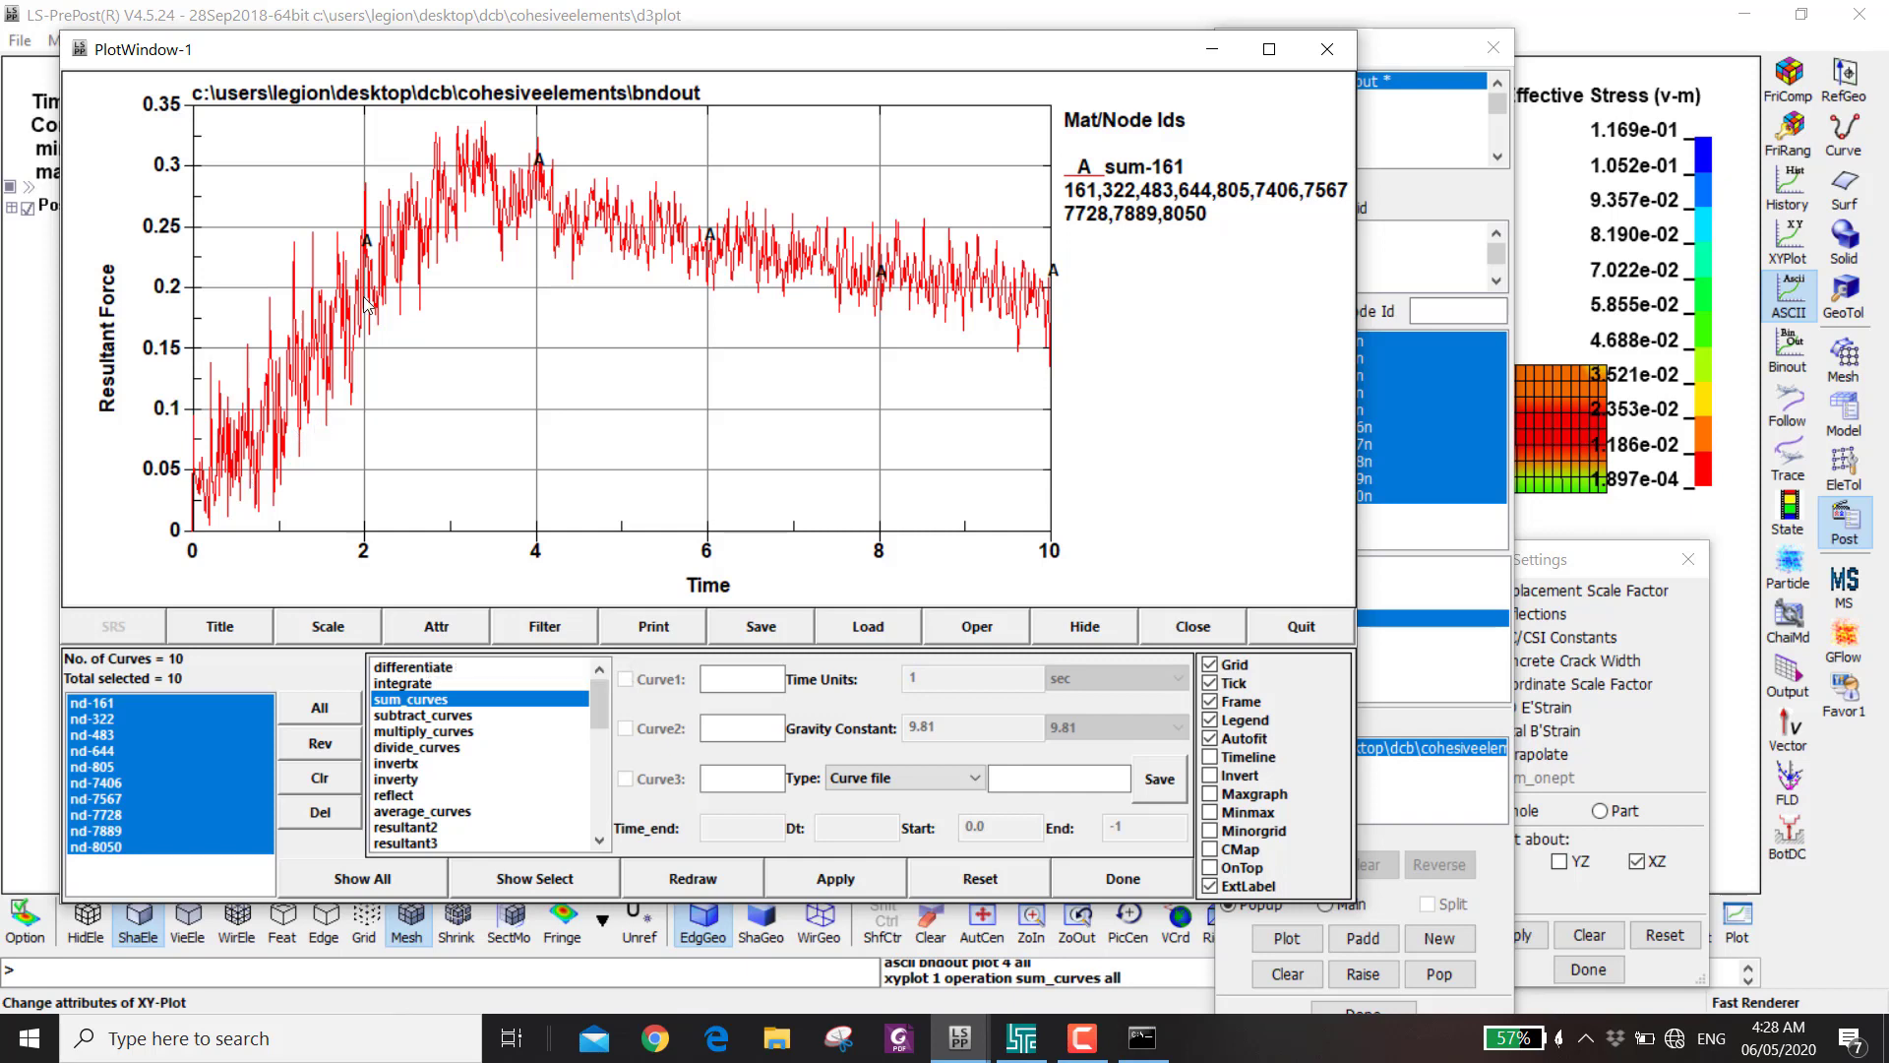
# - Smooth the summed force curve with an sae filter in msec at 600 Hz and a 9-point average
pyautogui.click(559, 628)
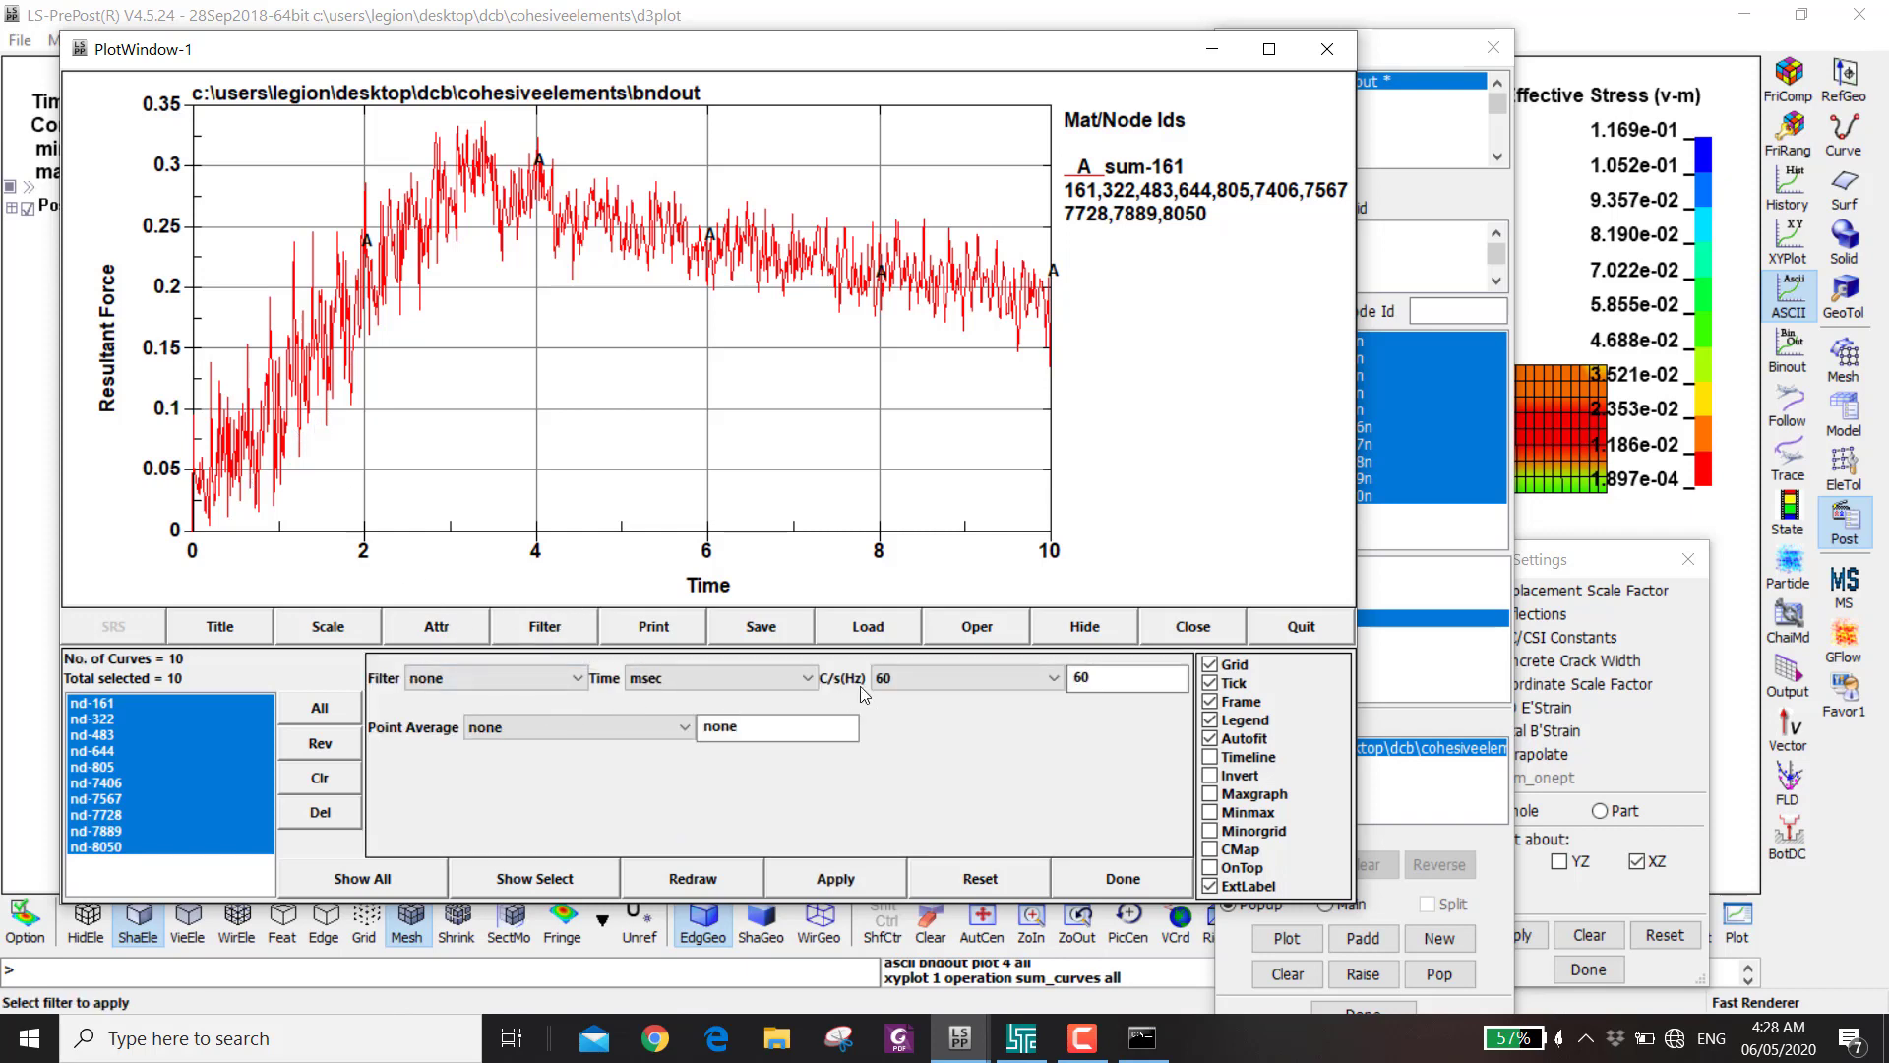
pyautogui.click(628, 722)
pyautogui.click(512, 797)
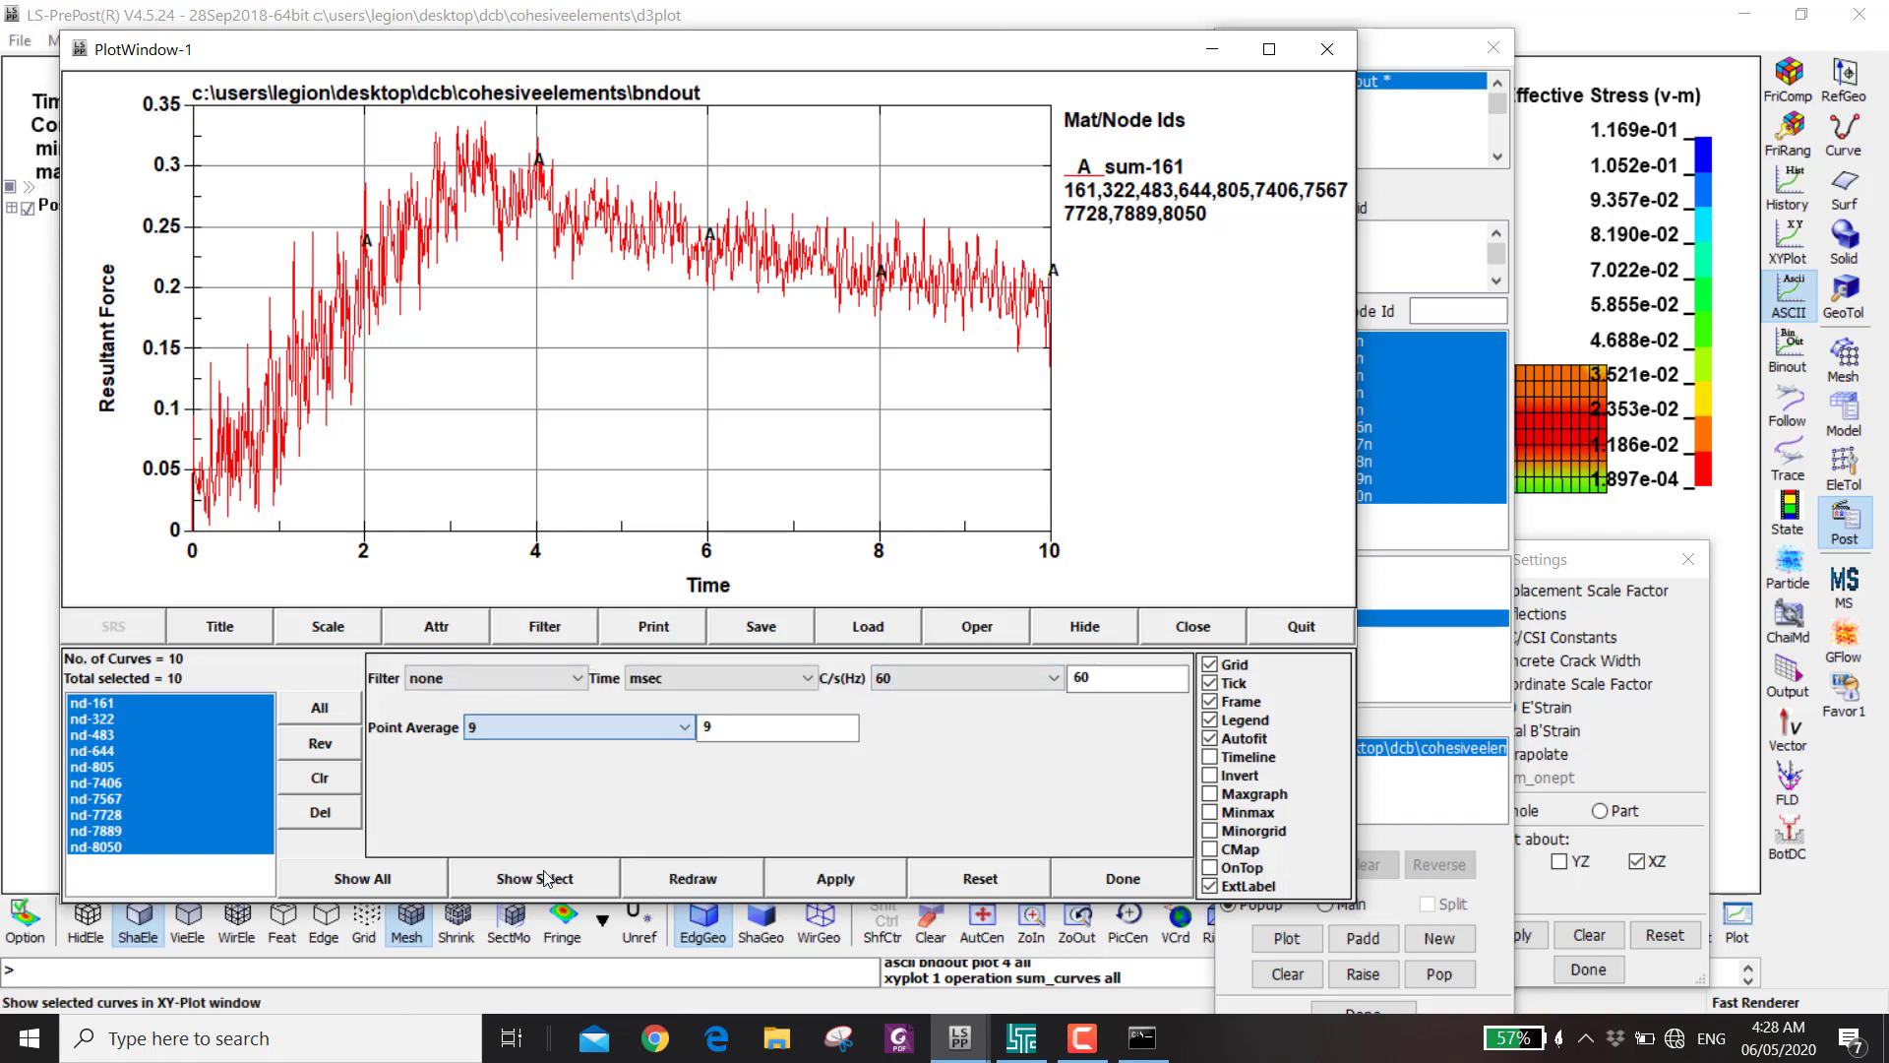
pyautogui.click(498, 677)
pyautogui.click(421, 715)
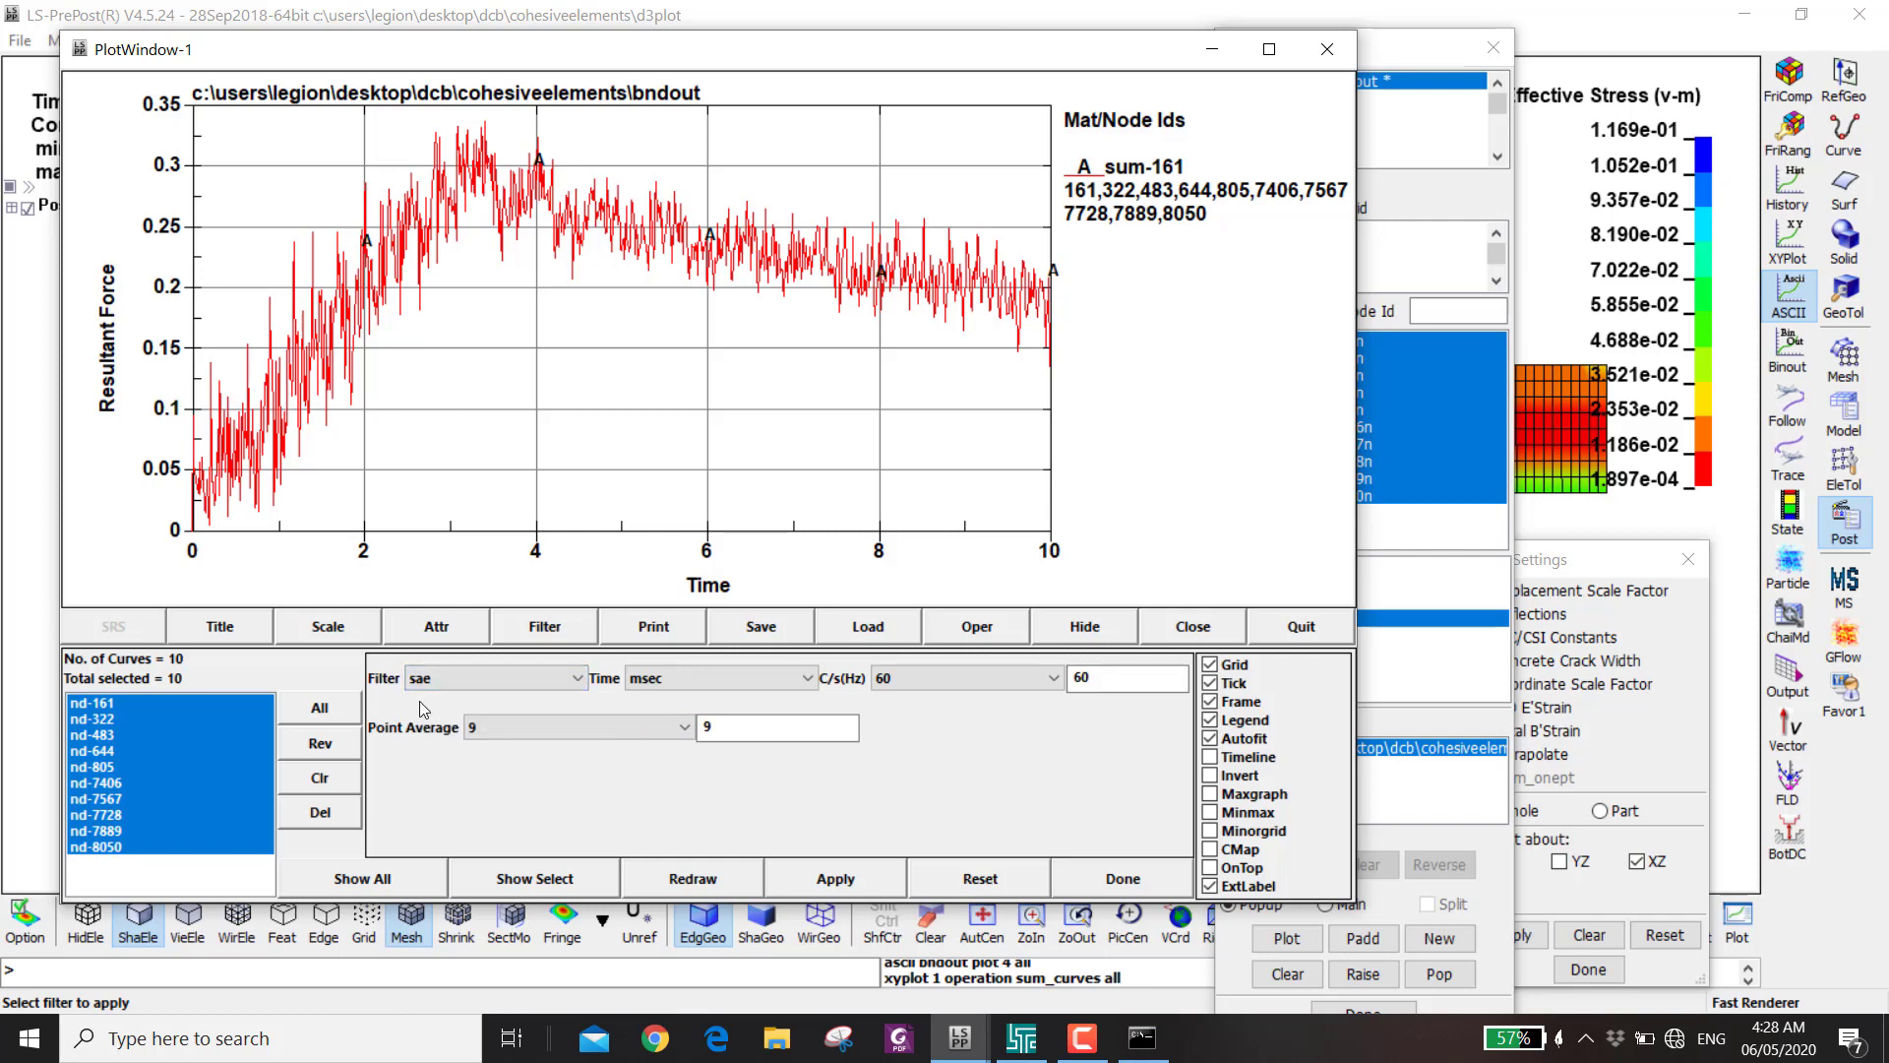
pyautogui.click(1052, 677)
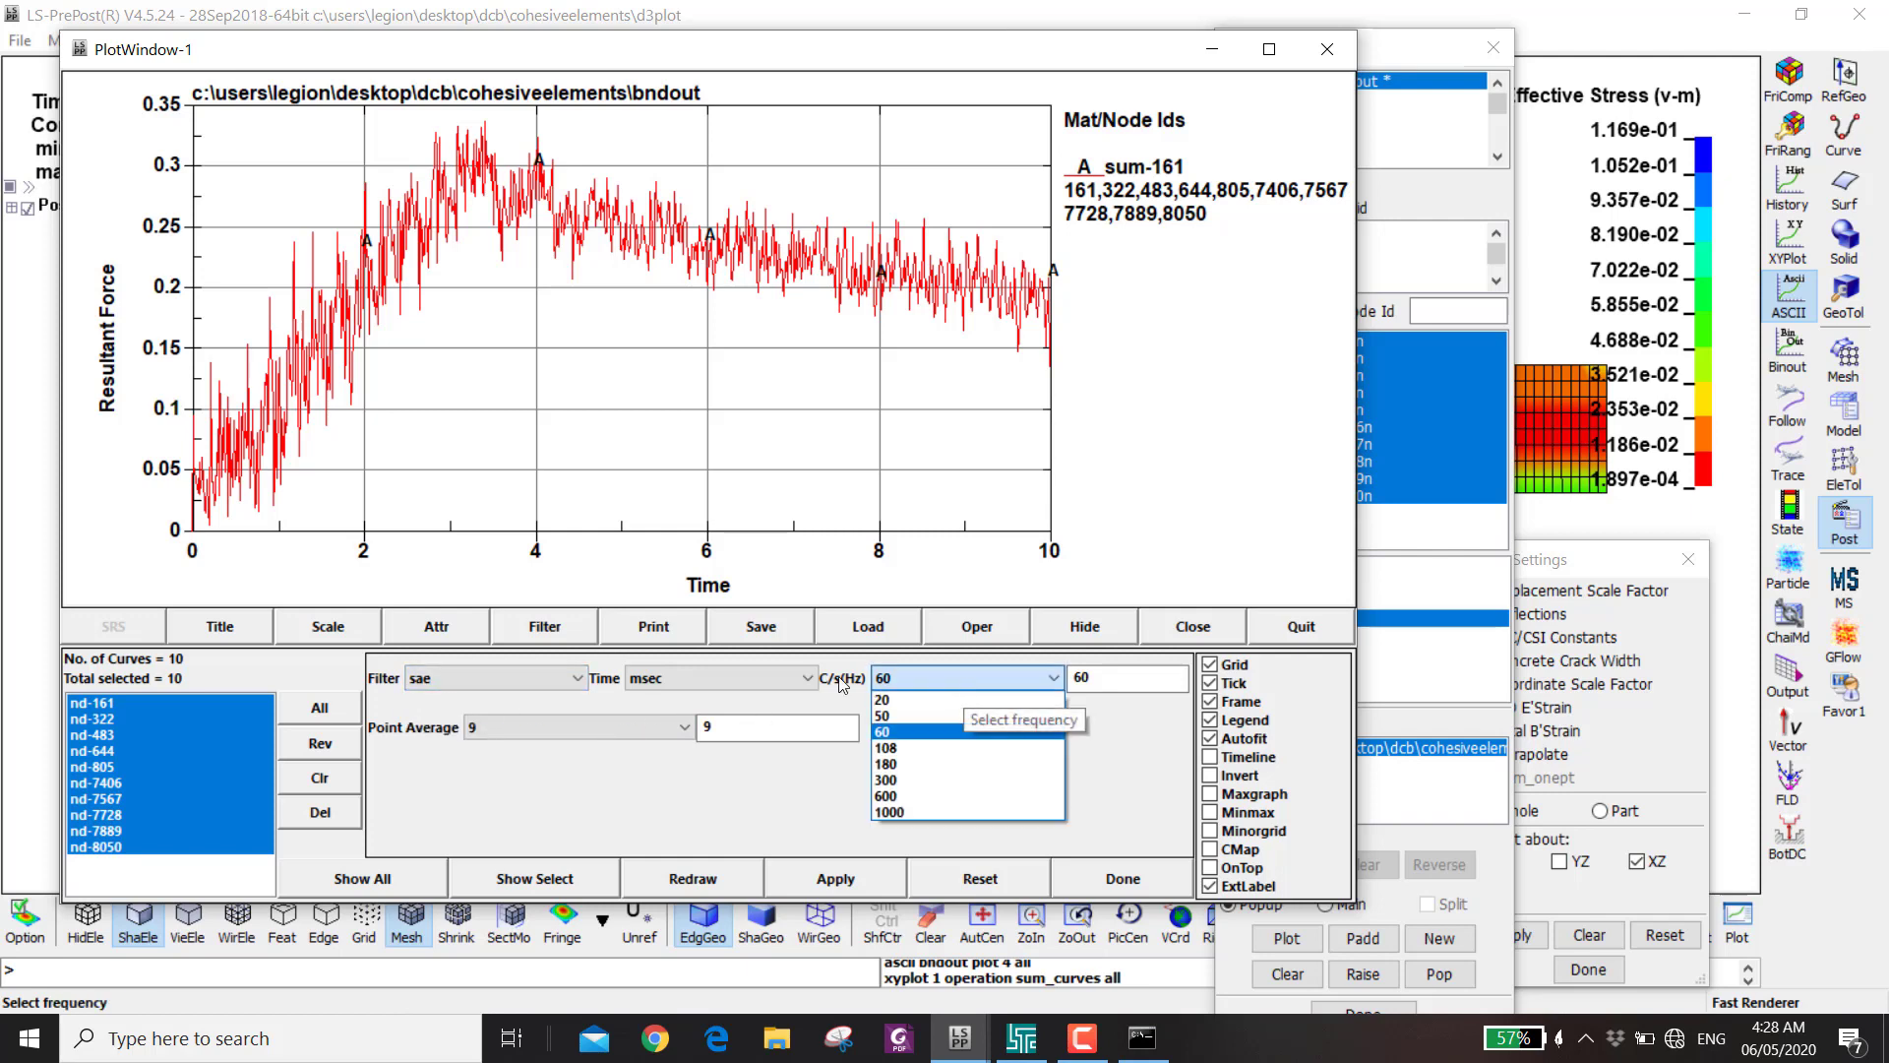
pyautogui.click(950, 795)
pyautogui.click(868, 882)
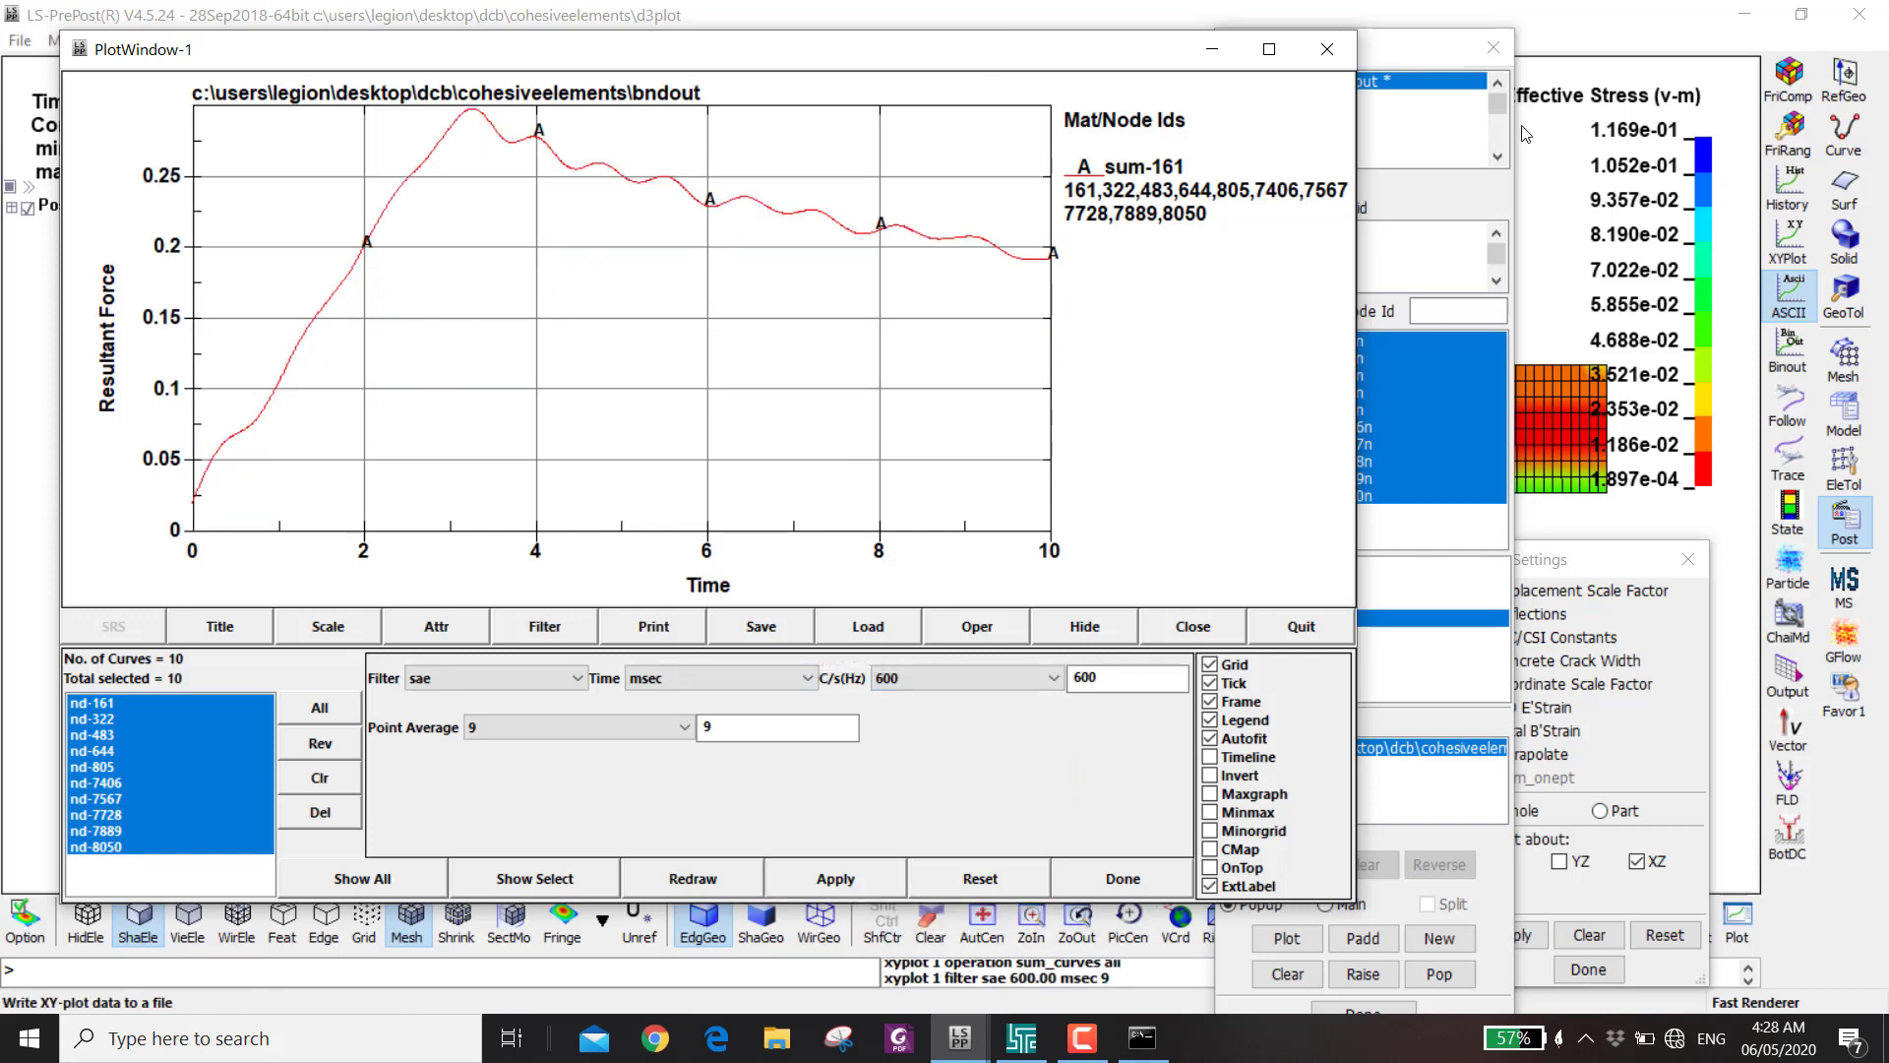
pyautogui.click(1393, 105)
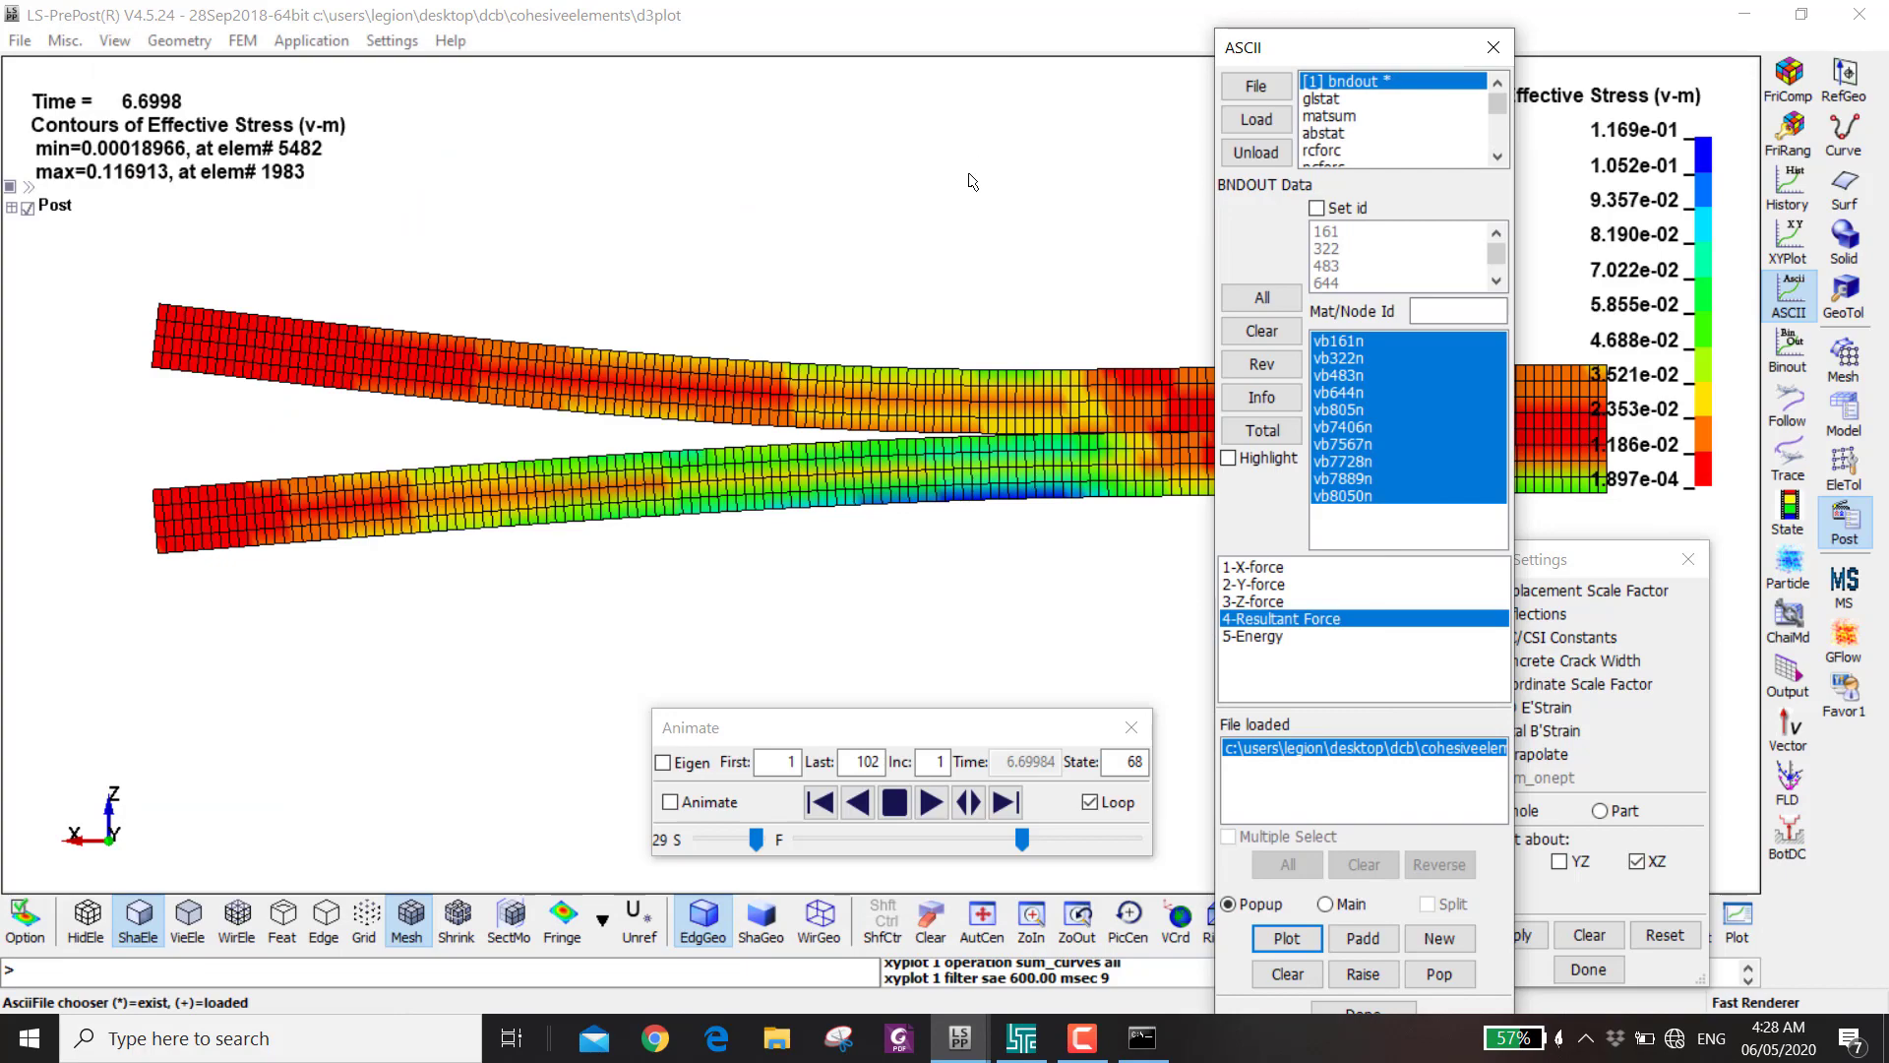
# - Switch to the DCB.k model and create a folder named TIED inside DCB as the save location for the keyword file
pyautogui.moveTo(839, 411); pyautogui.dragTo(838, 489)
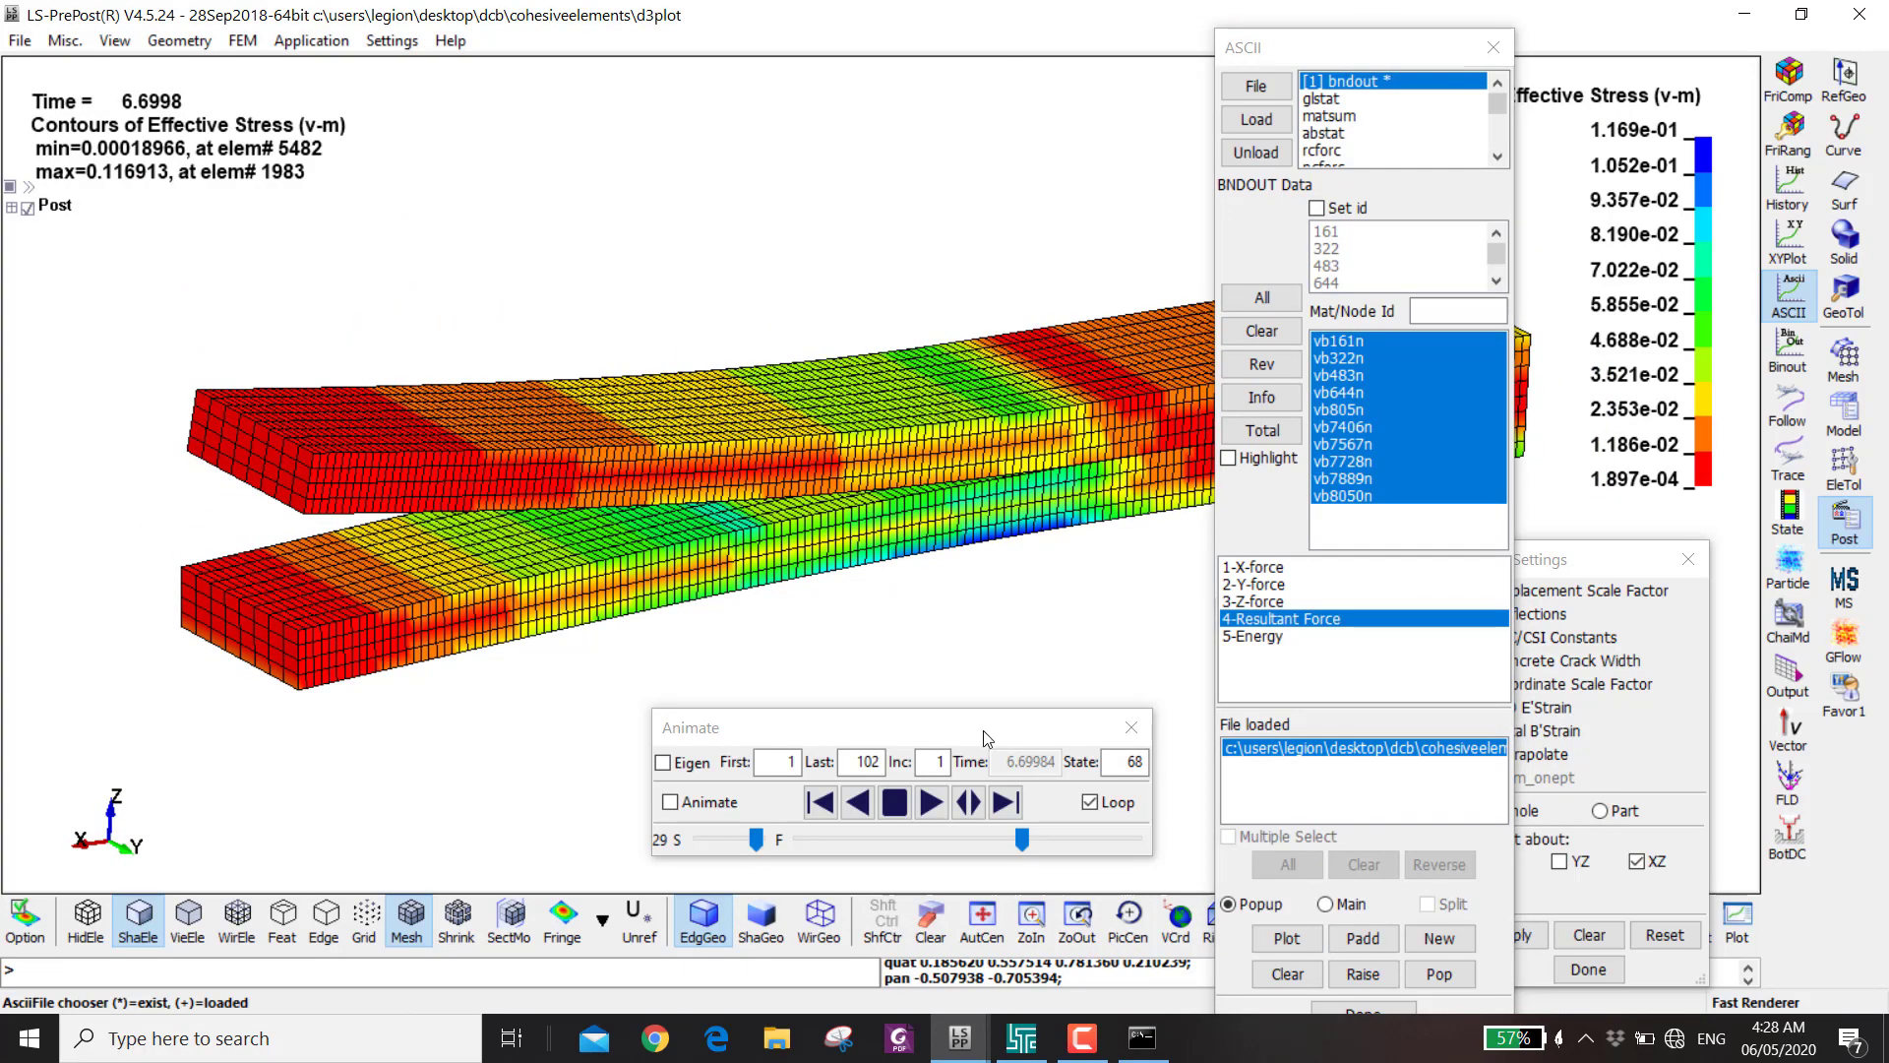
pyautogui.moveTo(959, 1038)
pyautogui.click(710, 939)
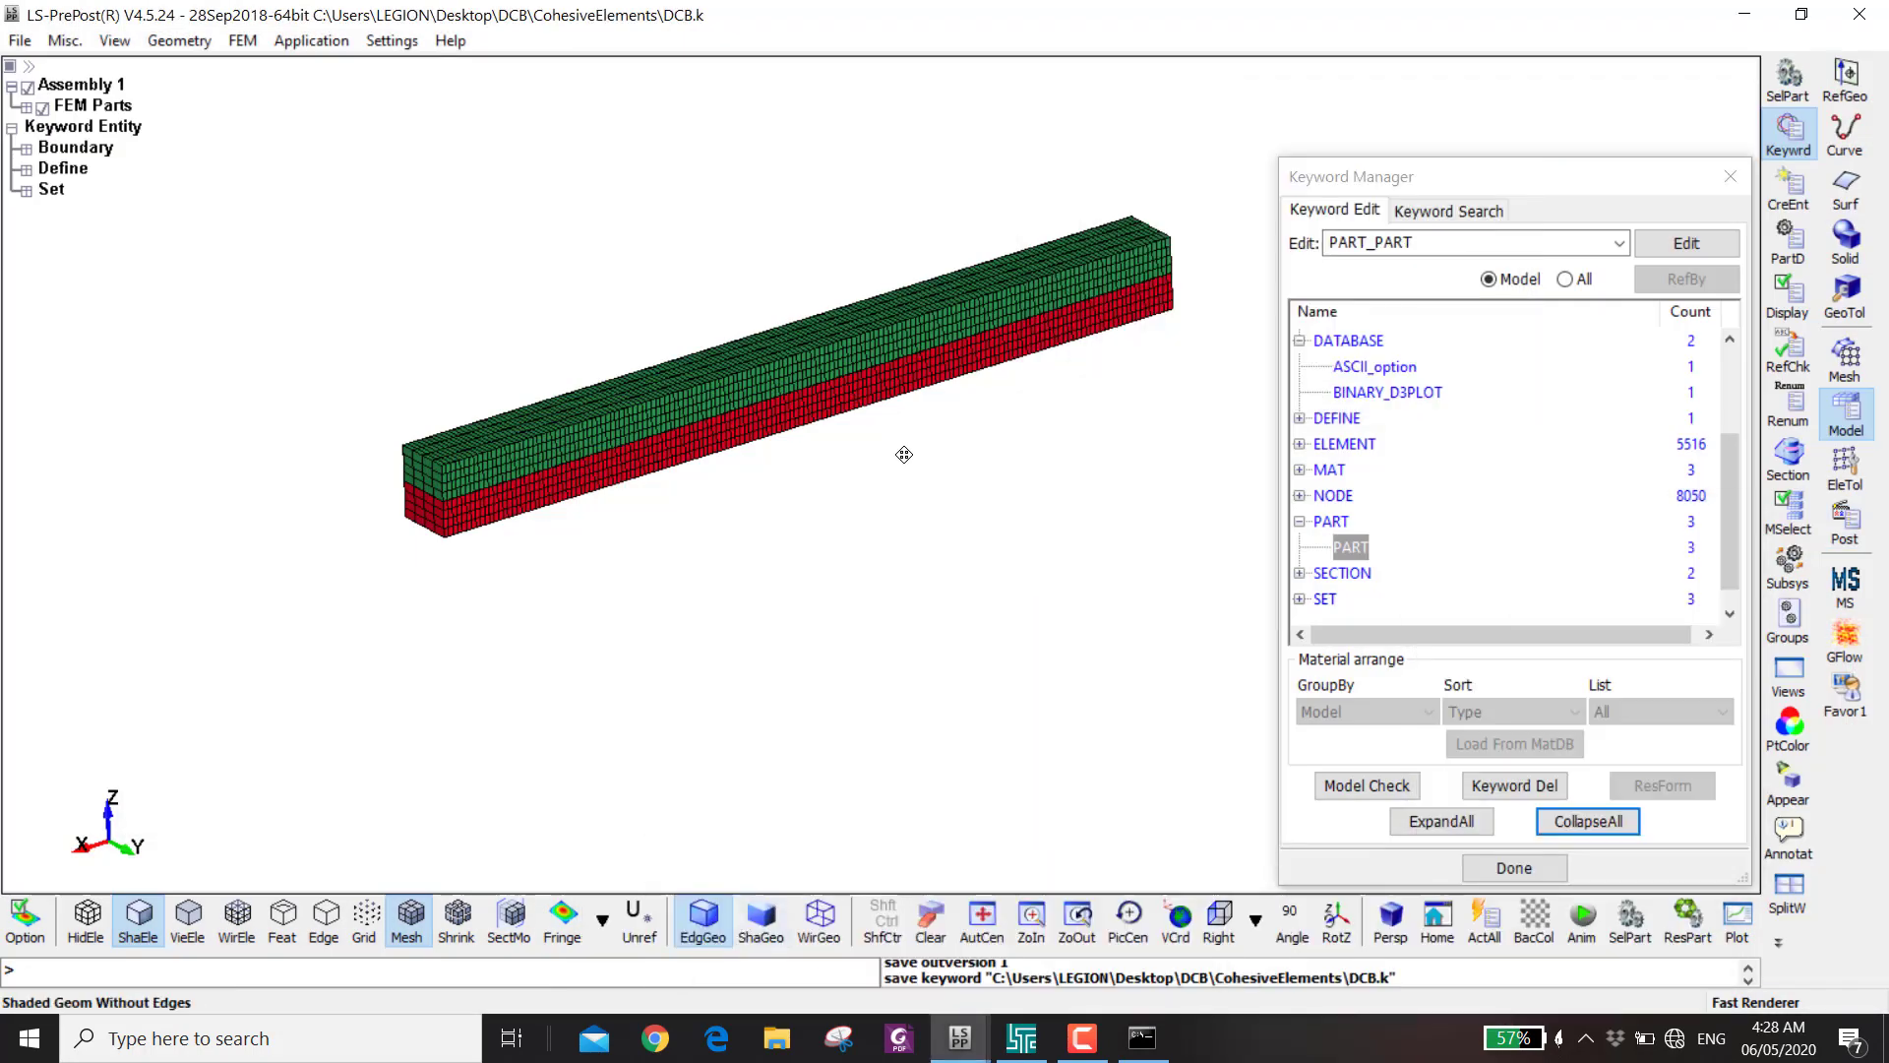
pyautogui.scroll(2, 903, 454)
pyautogui.hotkey('ctrl', 's')
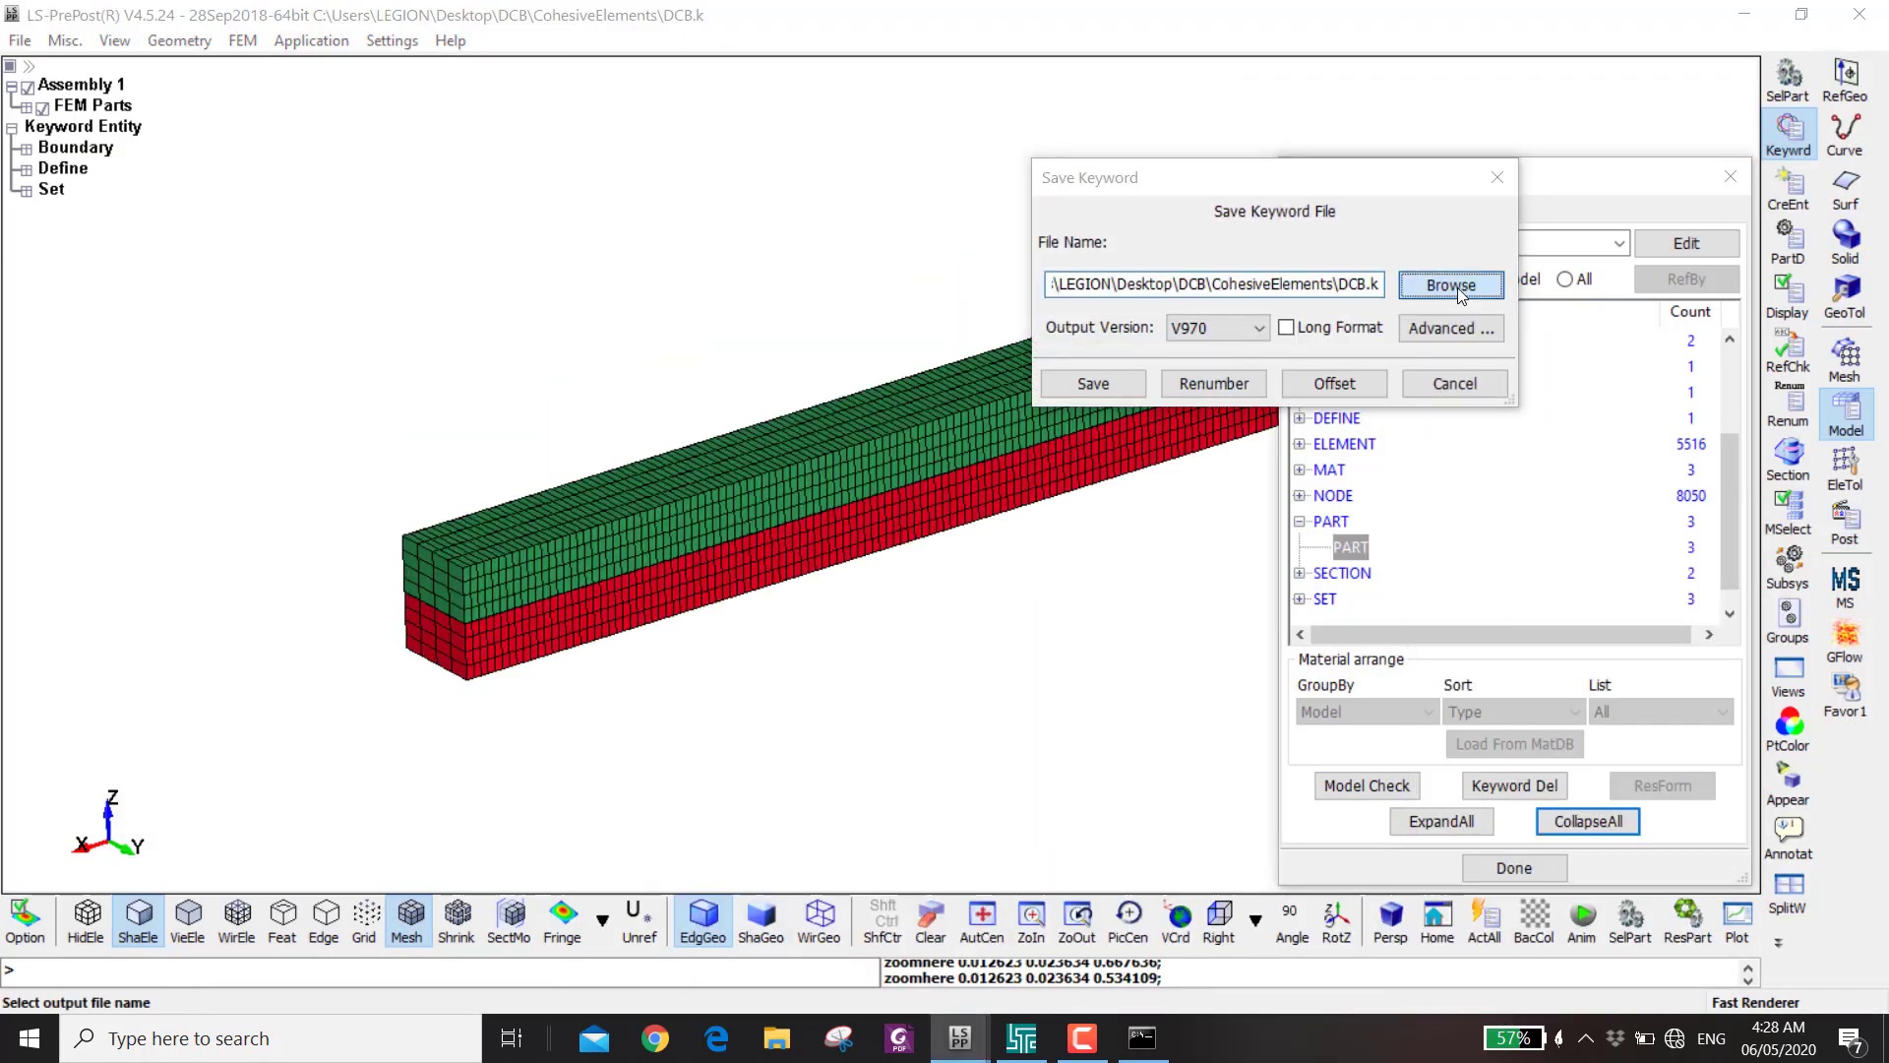
pyautogui.click(1454, 284)
pyautogui.click(667, 233)
pyautogui.write('TIED')
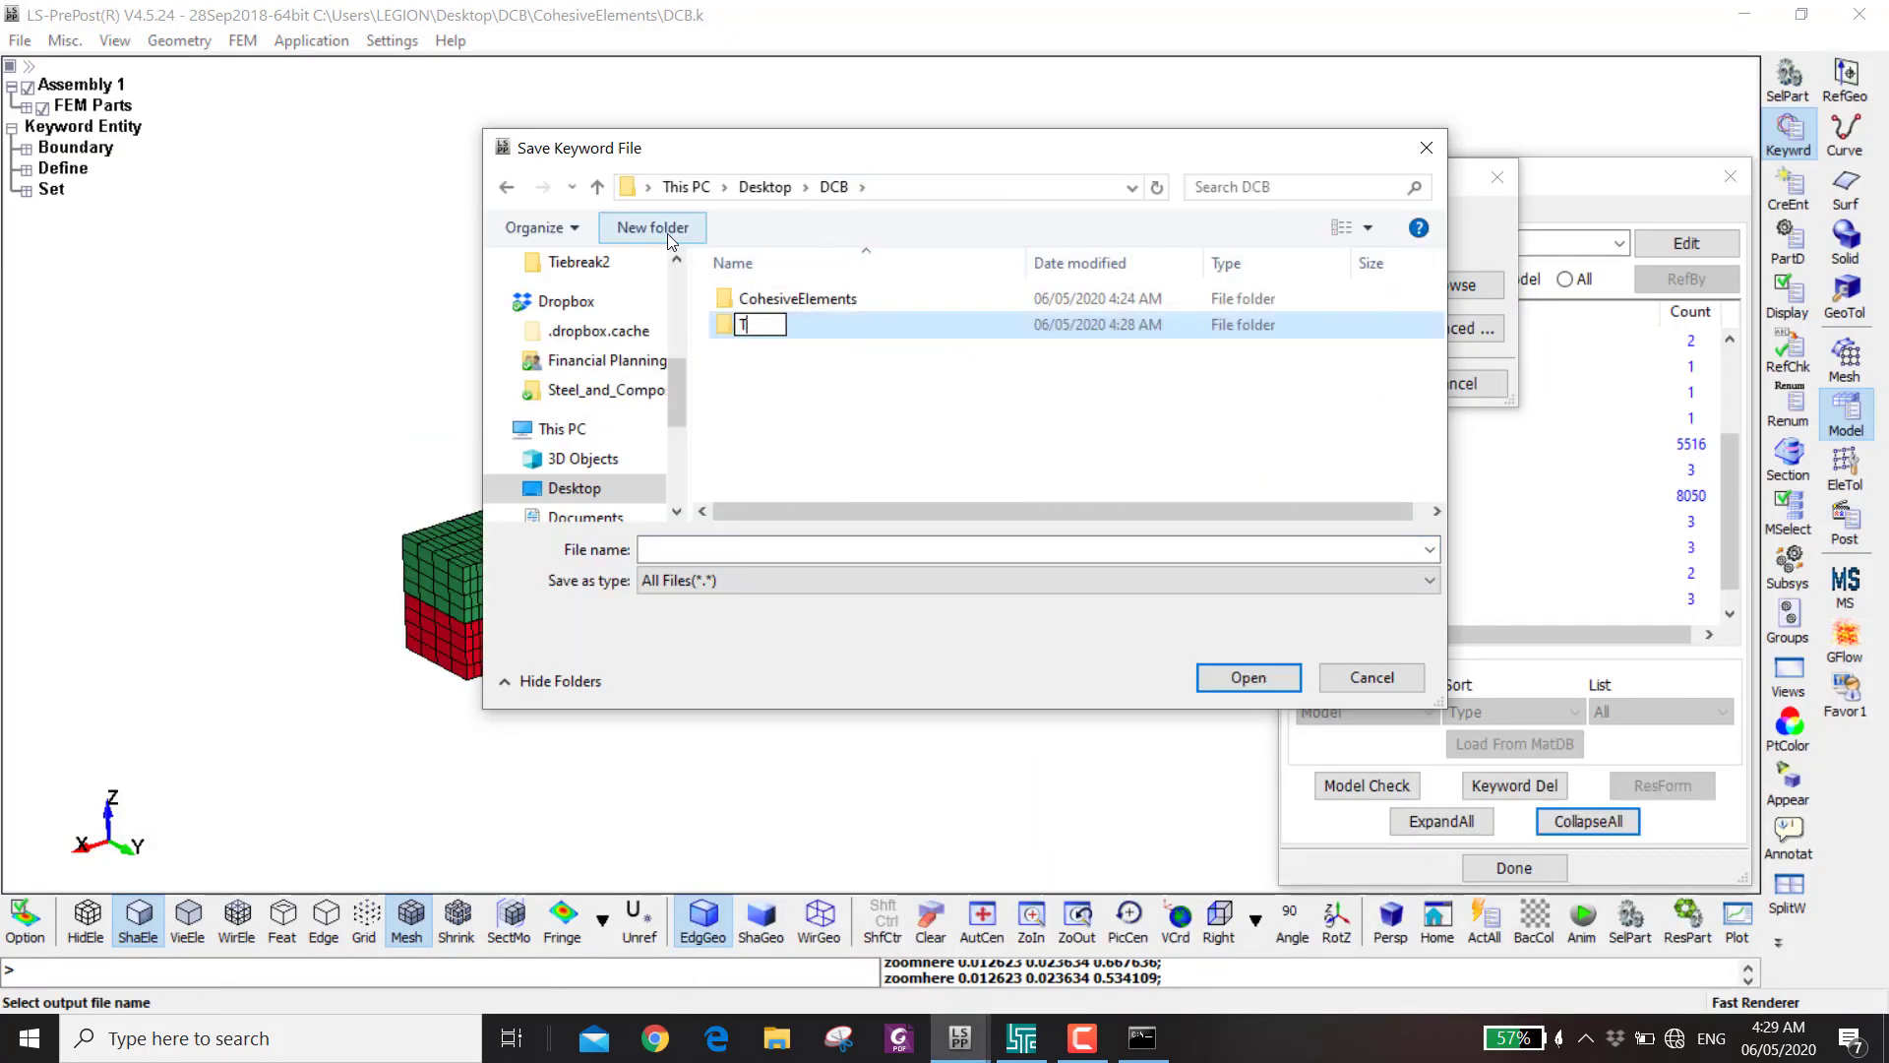
pyautogui.press('Return')
pyautogui.press('Return')
# - Save the keyword file as TiedS2S in the TIED folder
pyautogui.write('T')
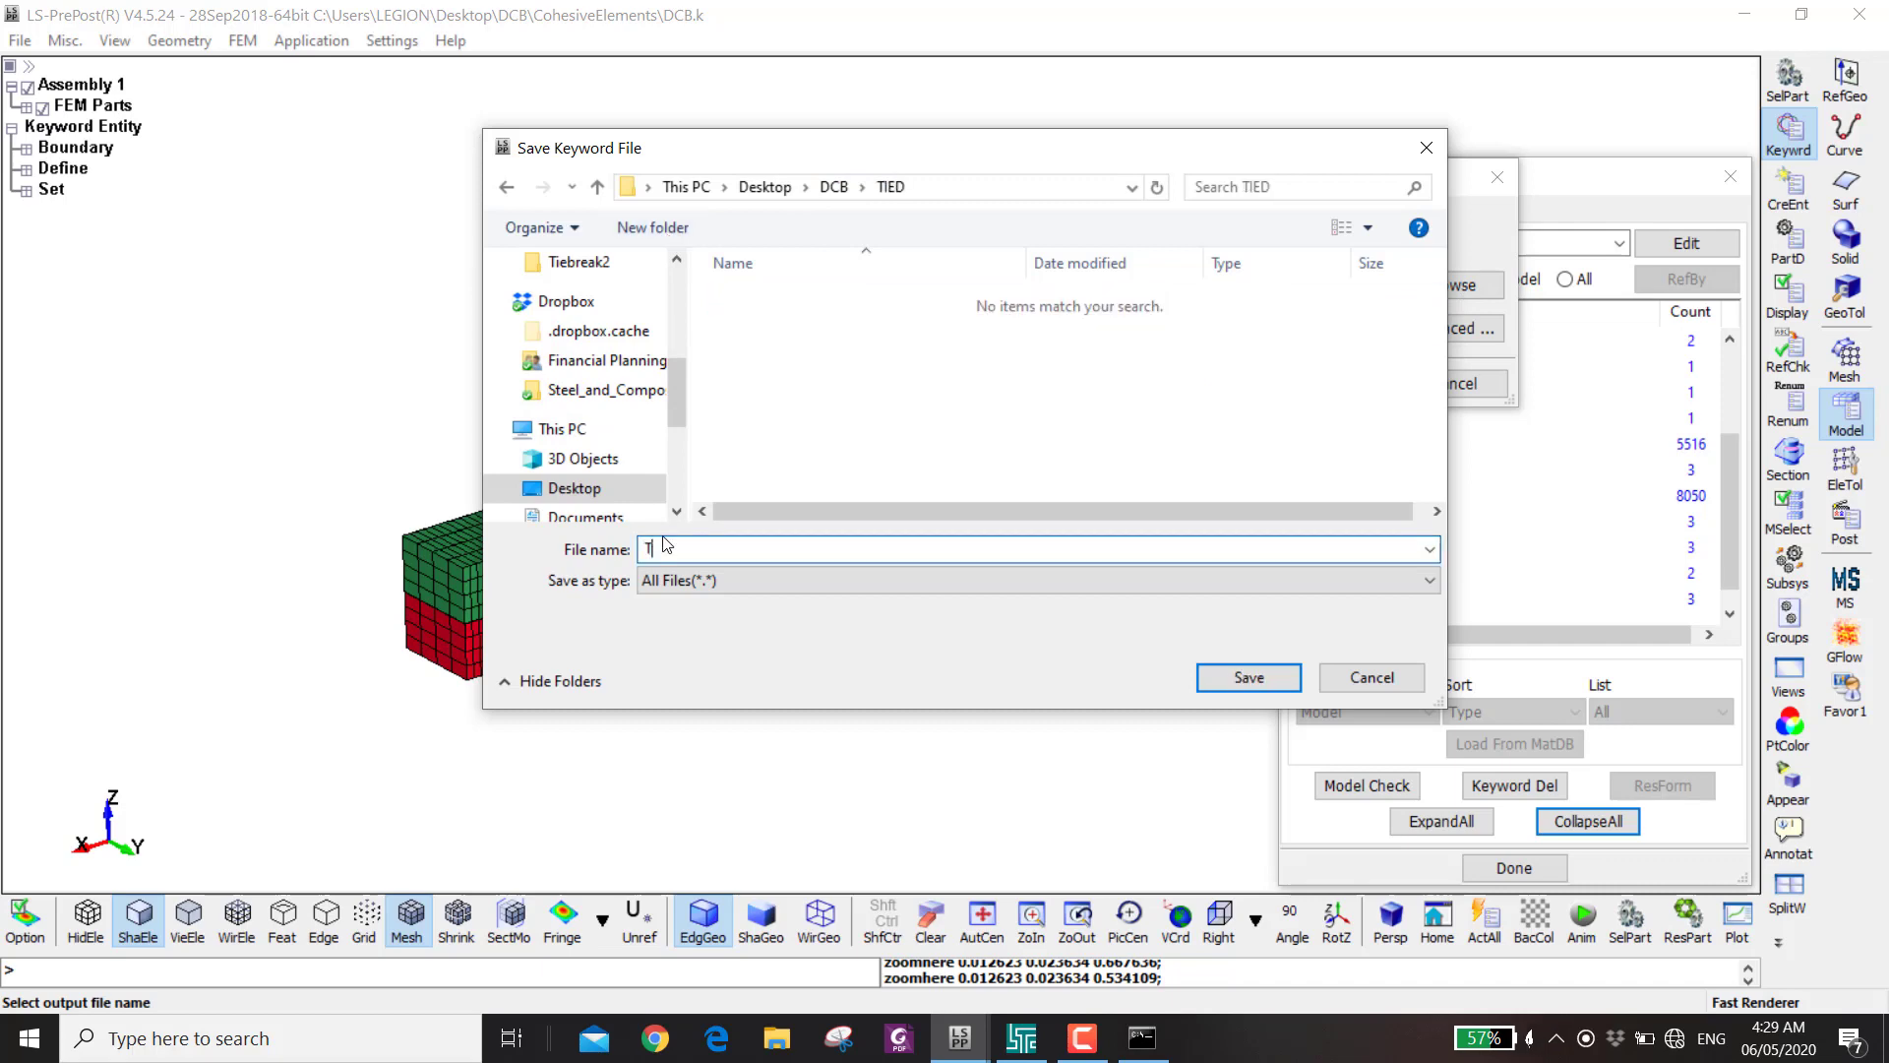
pyautogui.write('iedS2S')
pyautogui.press('Return')
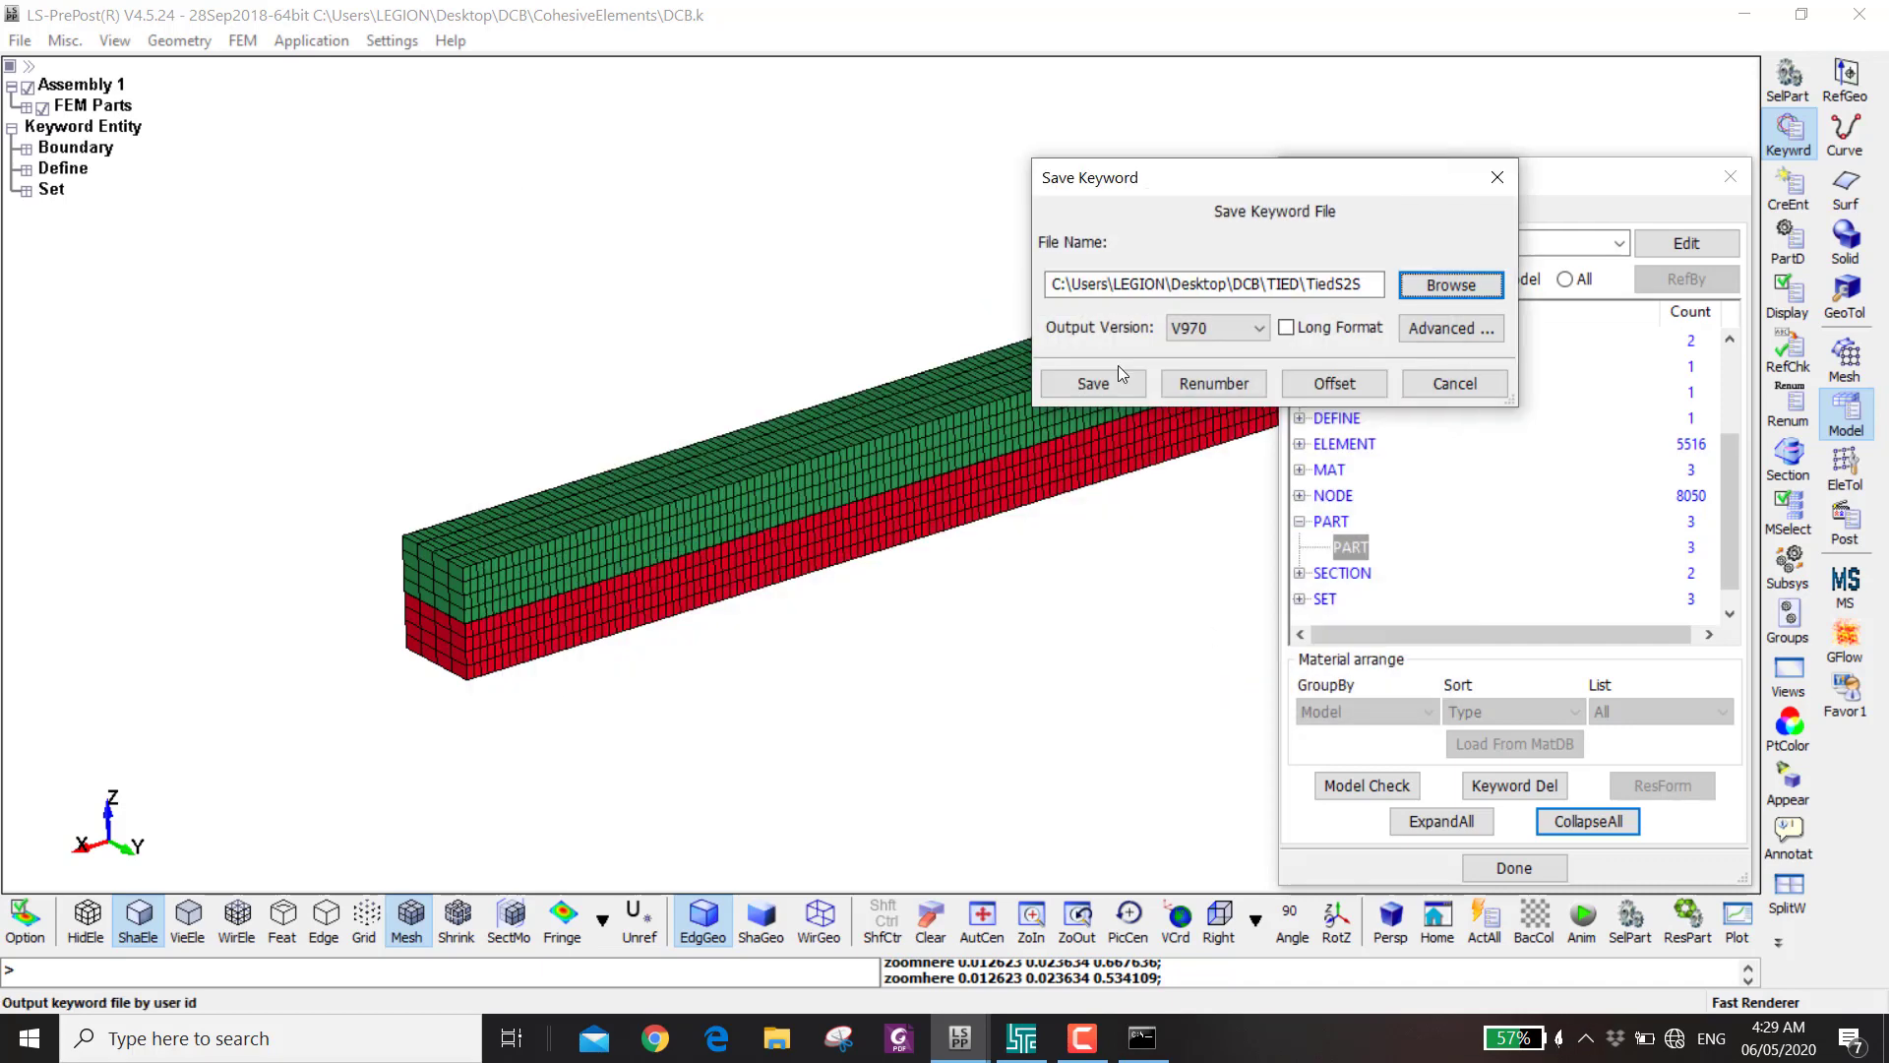
pyautogui.click(1092, 383)
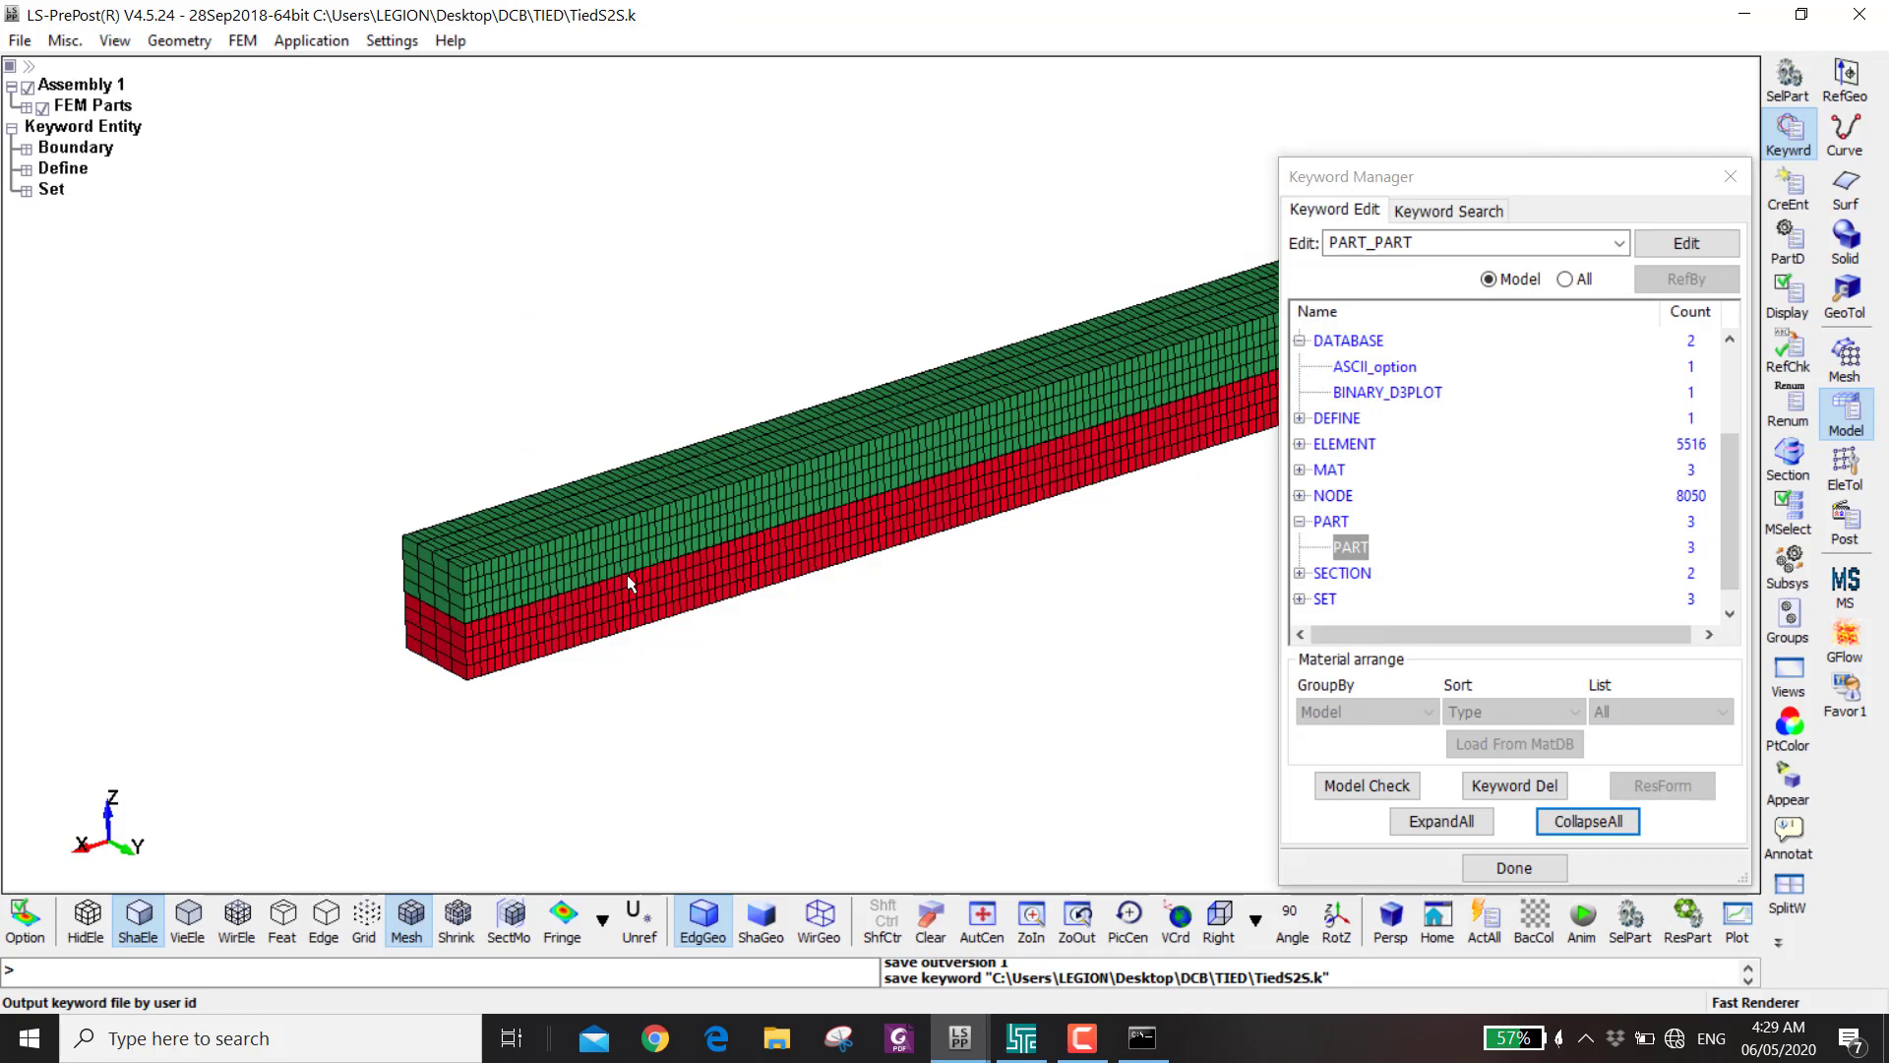
# - Blank the elements of both beams along the unbonded length, up to where the cohesive layer starts
pyautogui.click(1216, 915)
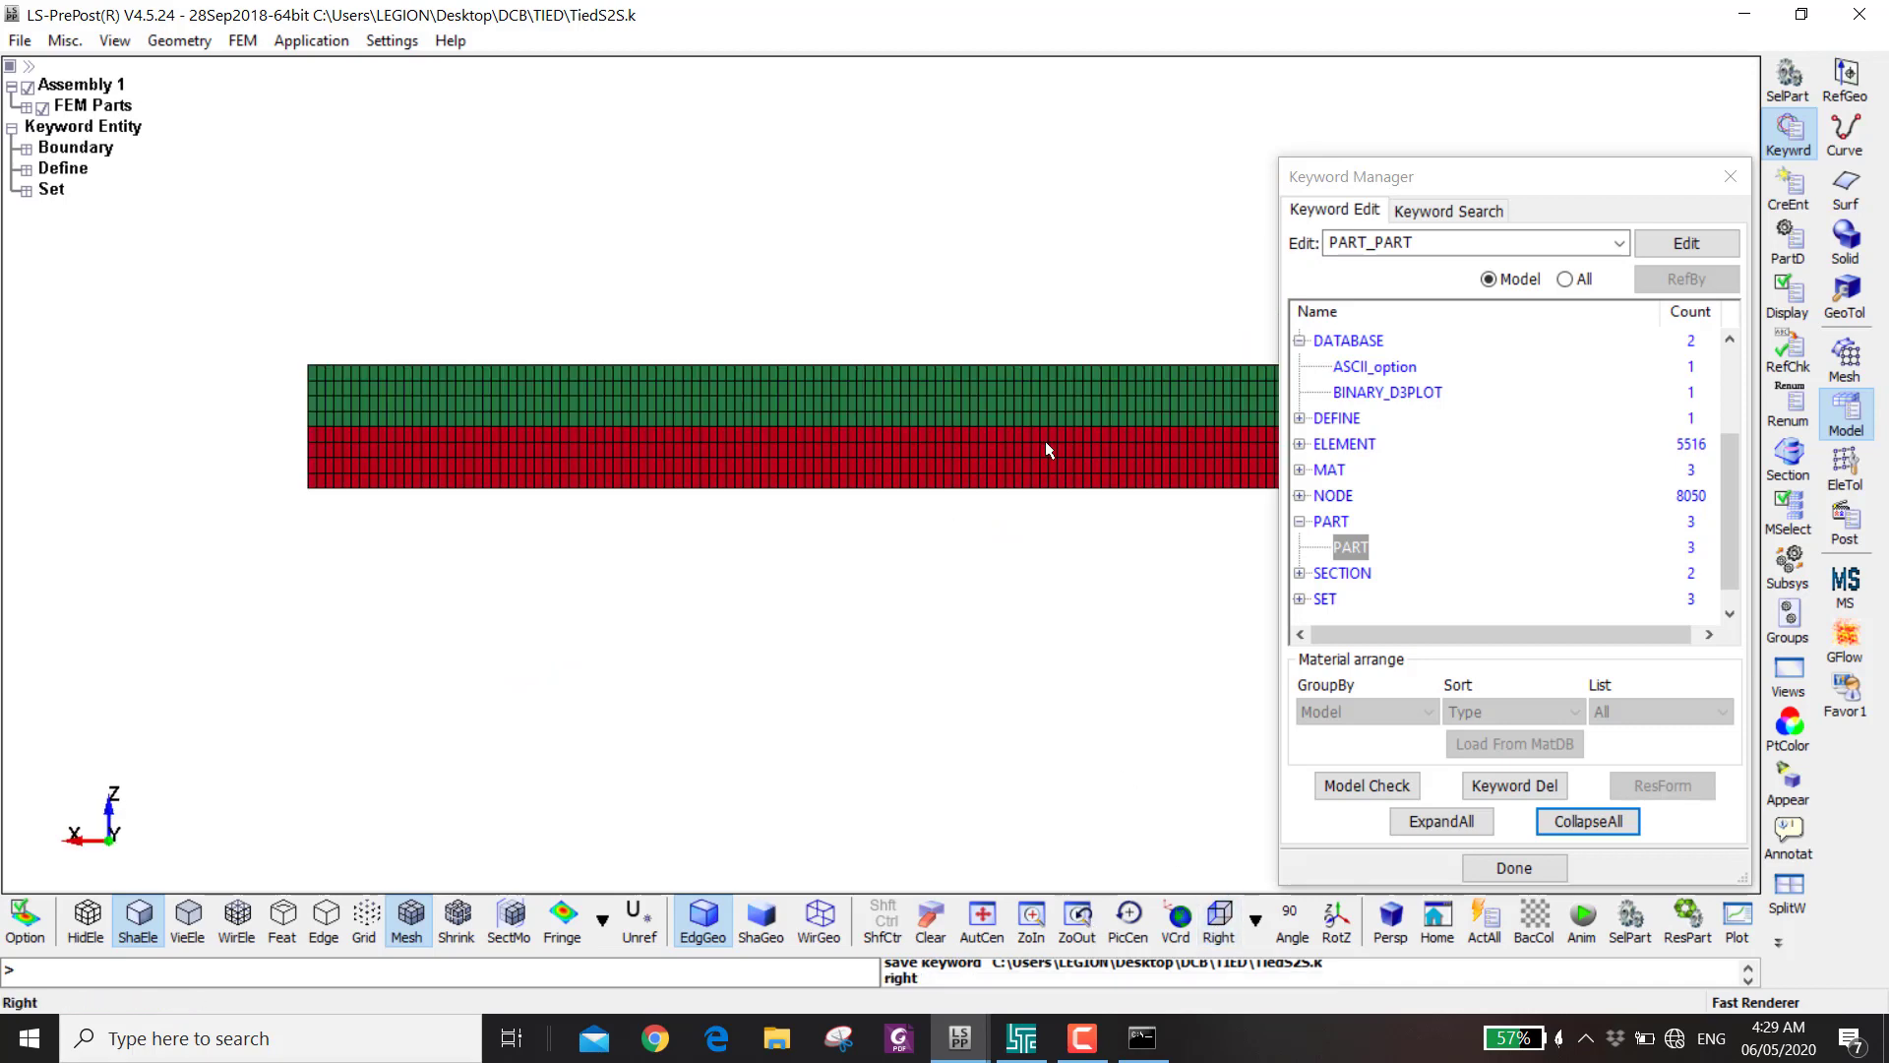
pyautogui.scroll(5, 1018, 438)
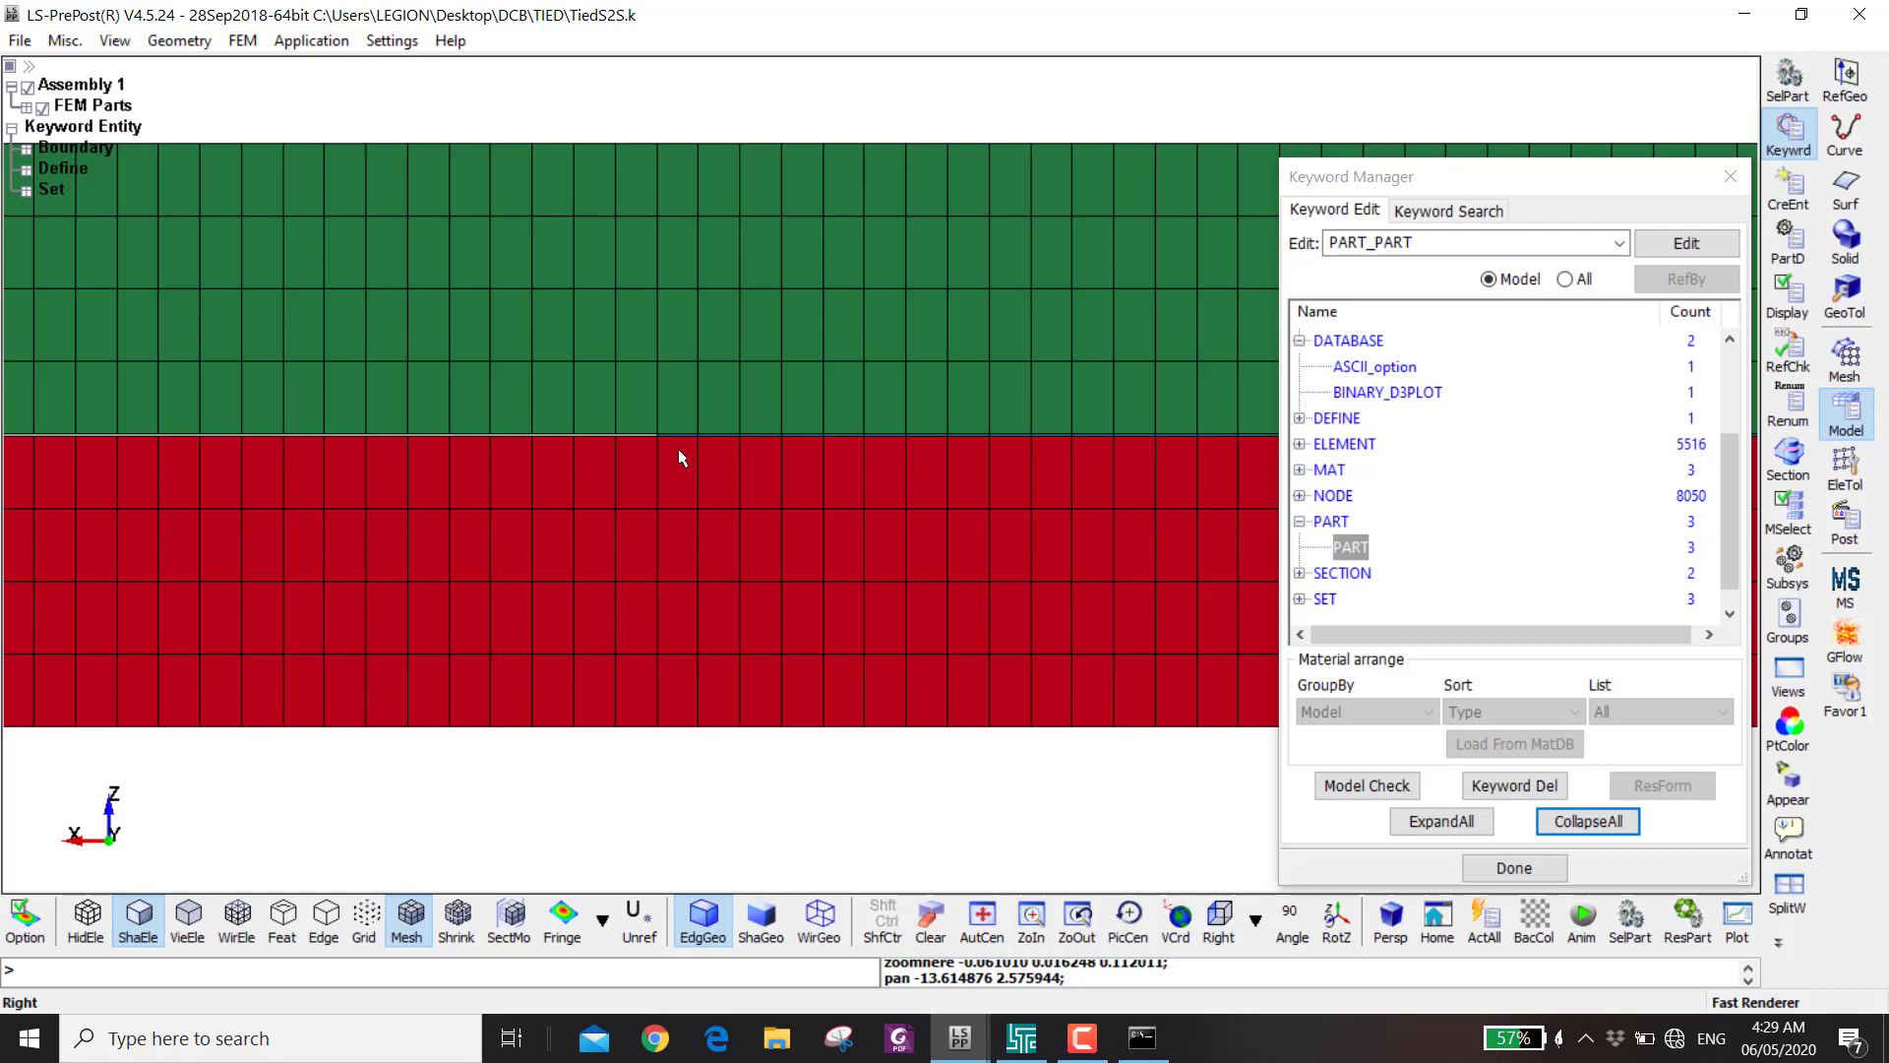
pyautogui.scroll(2, 677, 449)
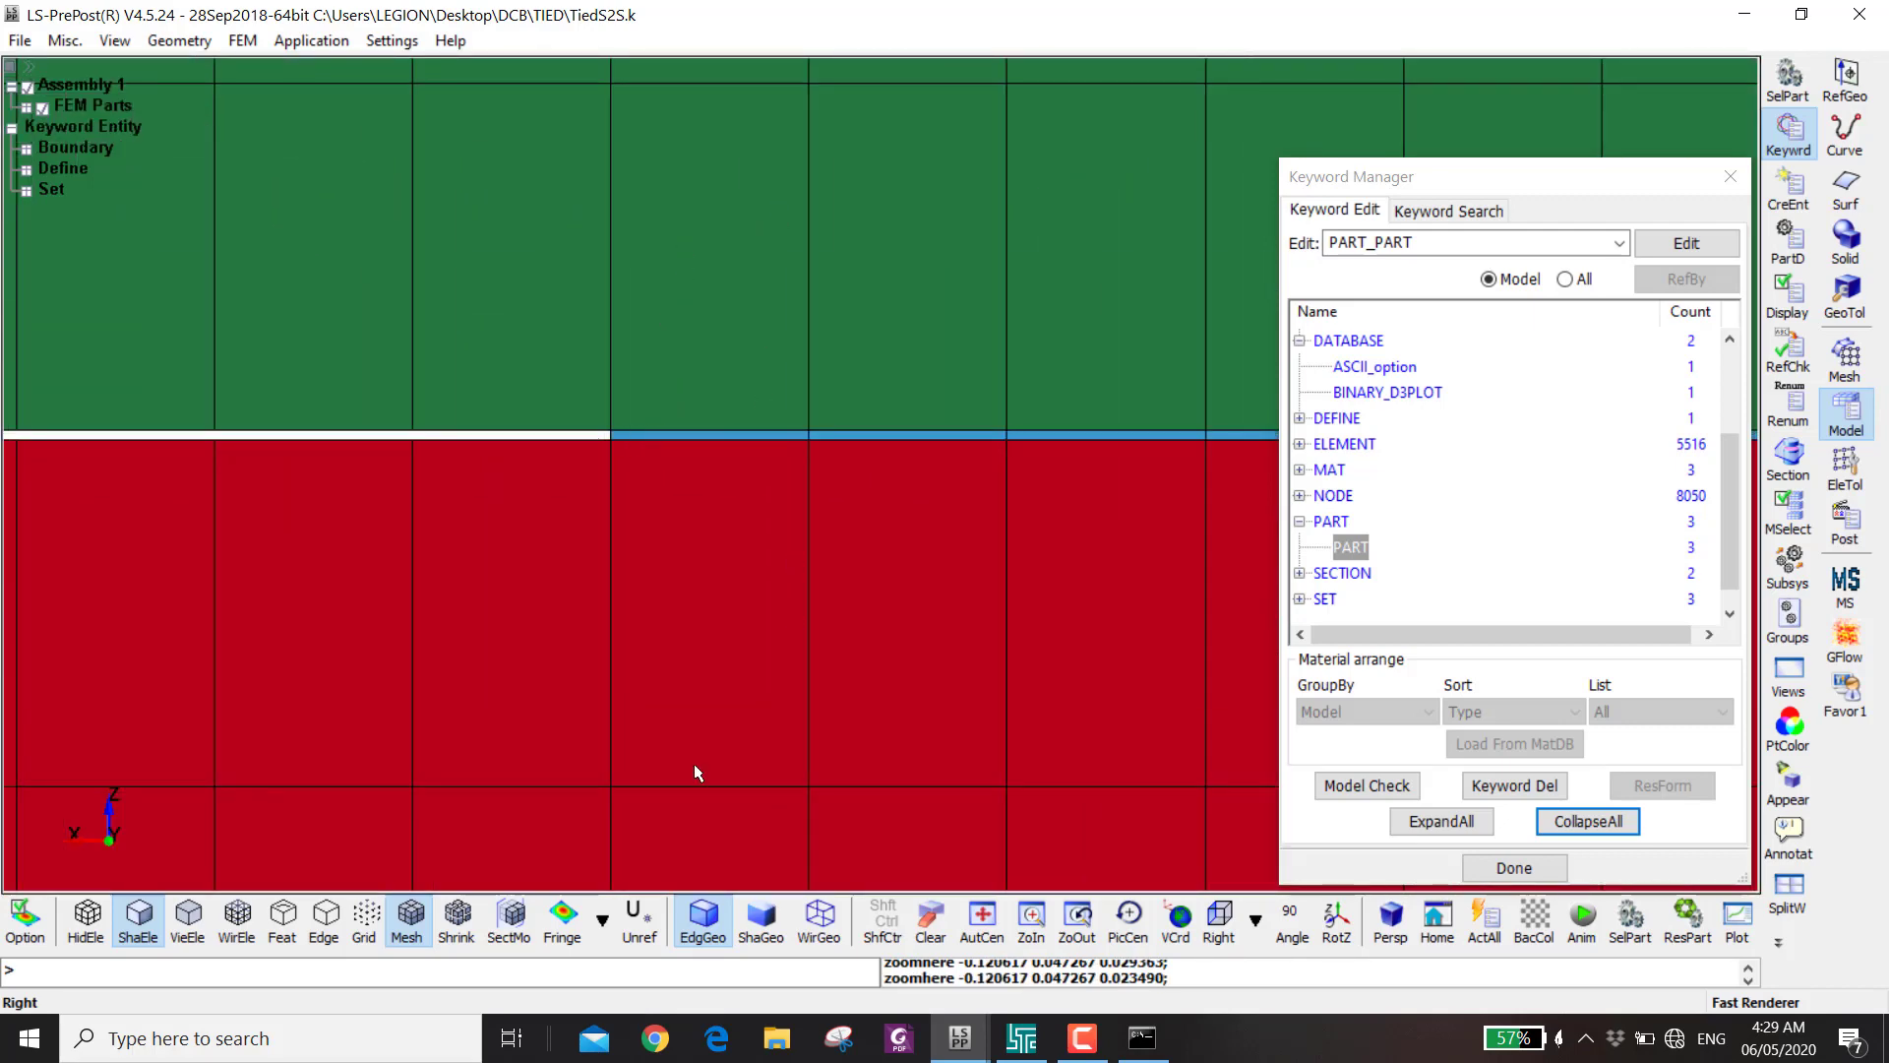
pyautogui.scroll(-2, 693, 764)
pyautogui.keyDown('shift'); pyautogui.moveTo(813, 771); pyautogui.dragTo(758, 530, button='middle'); pyautogui.keyUp('shift')
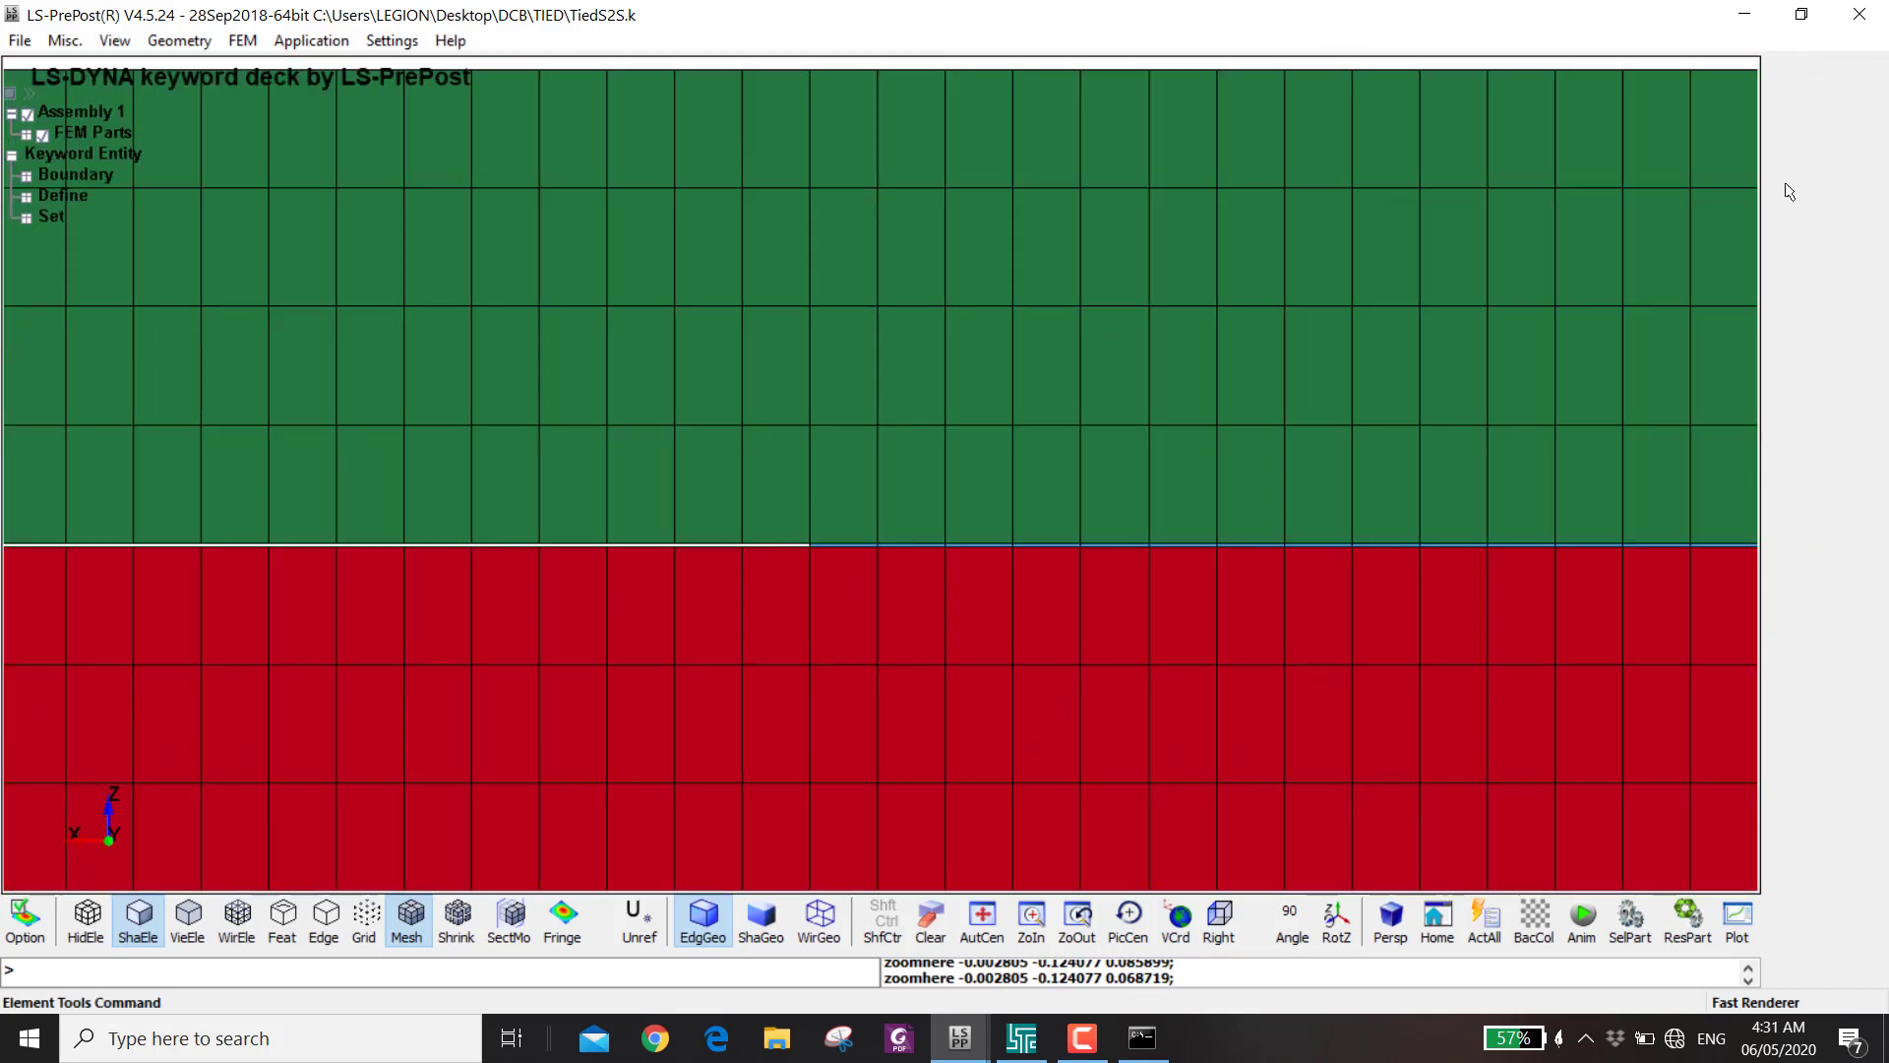
pyautogui.click(1792, 206)
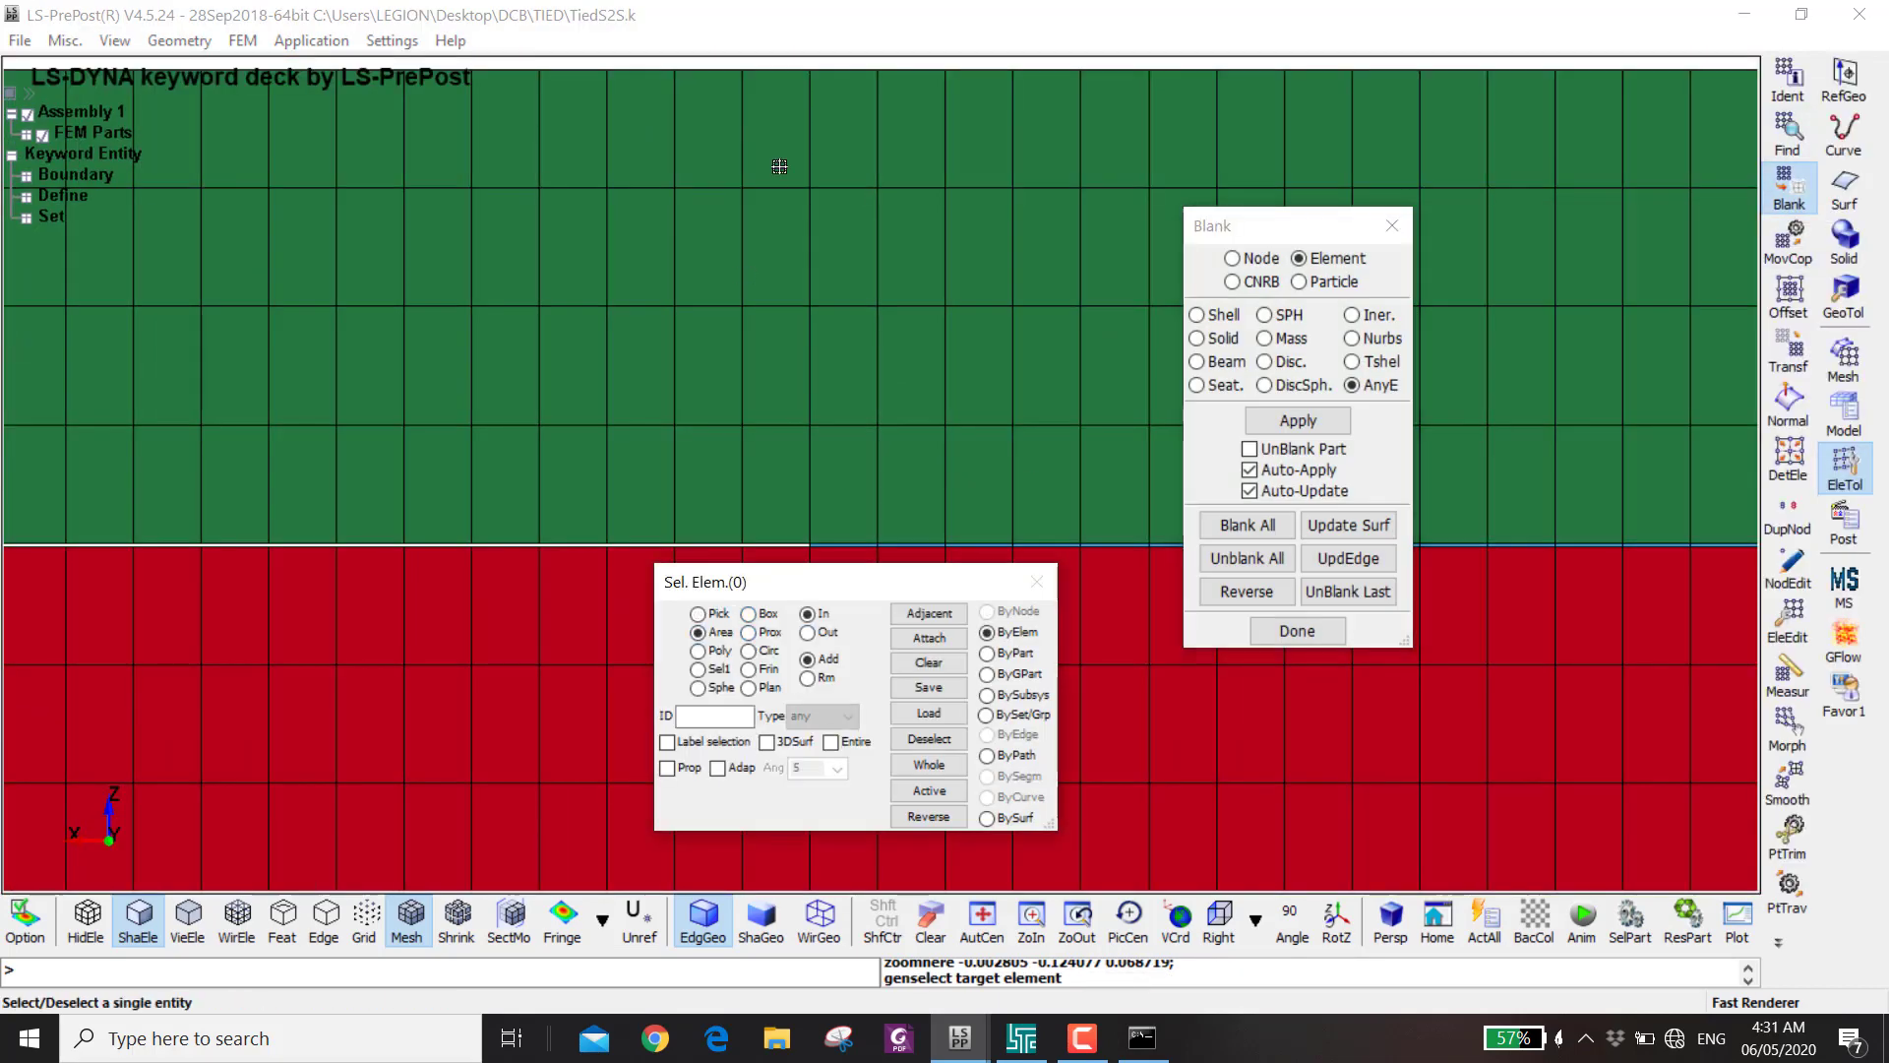
pyautogui.scroll(-3, 780, 186)
pyautogui.keyDown('shift'); pyautogui.moveTo(799, 452); pyautogui.dragTo(797, 242, button='middle'); pyautogui.keyUp('shift')
pyautogui.moveTo(797, 242); pyautogui.dragTo(551, 531)
pyautogui.scroll(-2, 787, 393)
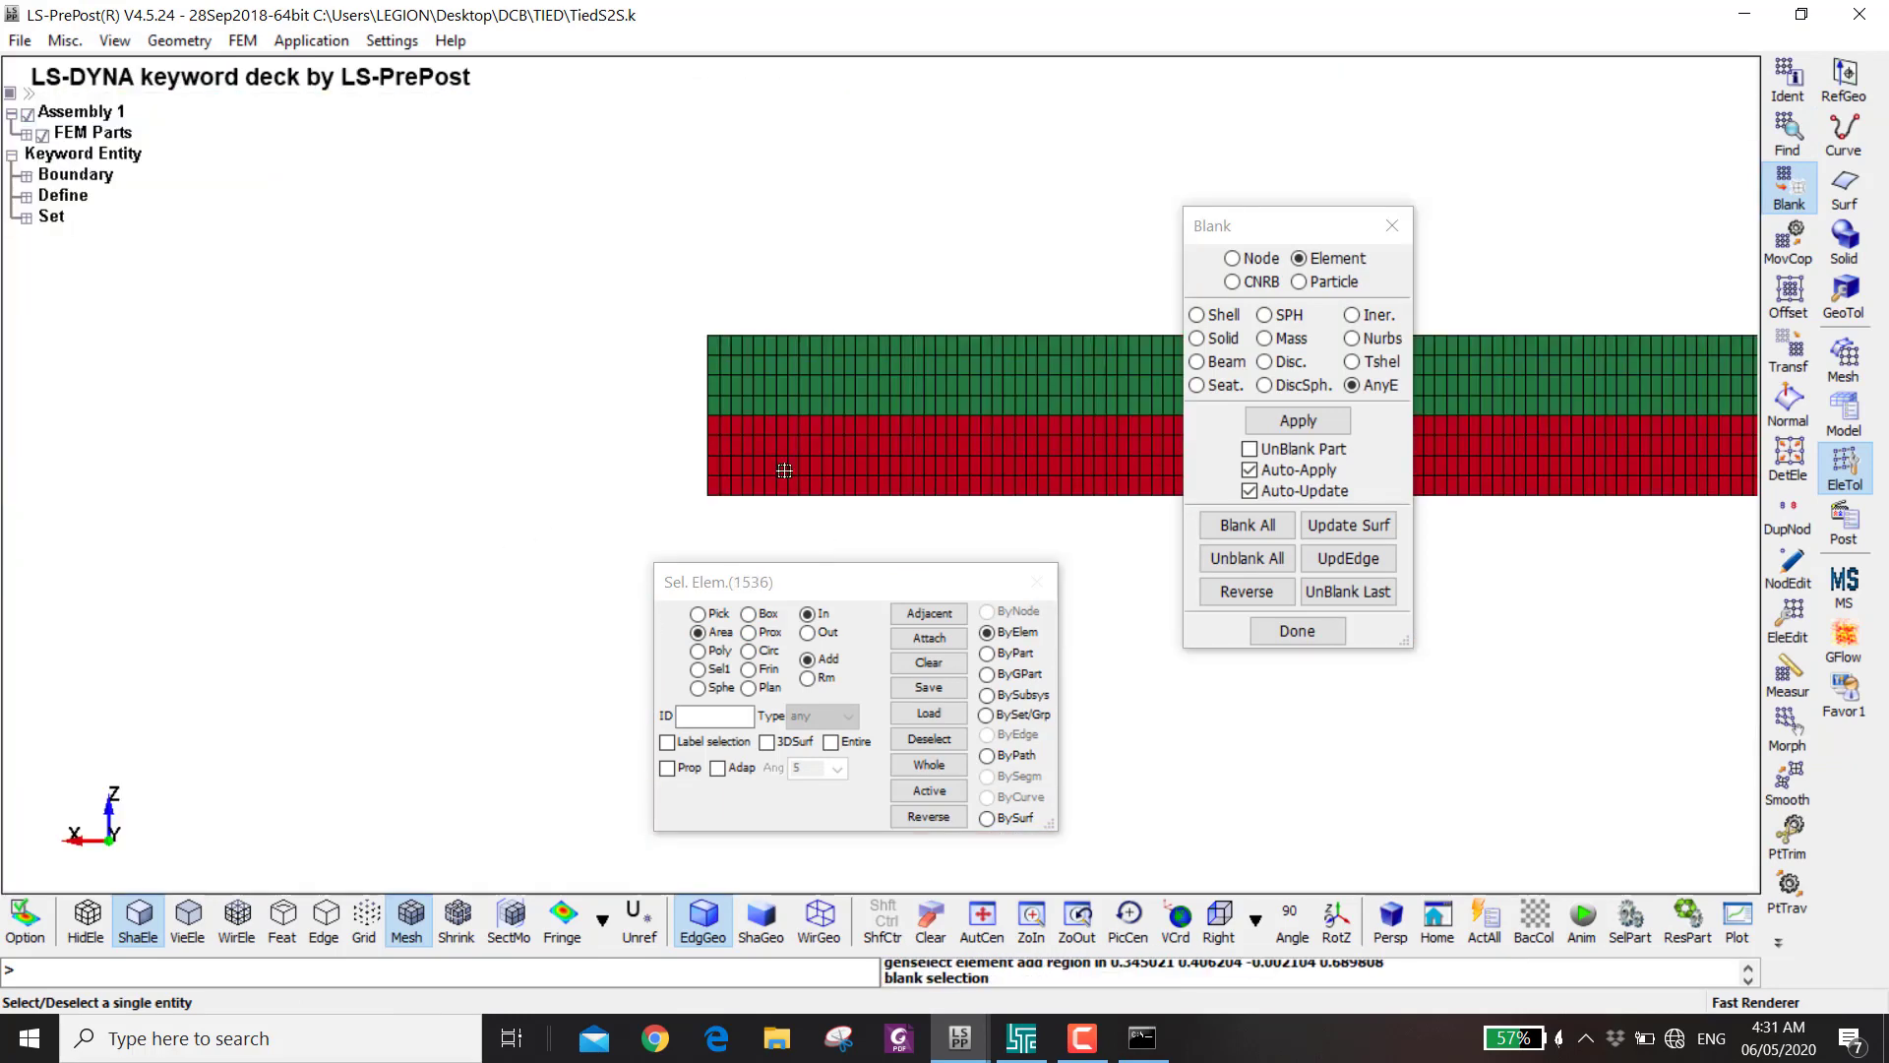
# - Hide the Lower Beam and Cohesive Layer parts to expose the underside of the Upper Beam
pyautogui.keyDown('ctrl'); pyautogui.moveTo(827, 469); pyautogui.dragTo(846, 505); pyautogui.keyUp('ctrl')
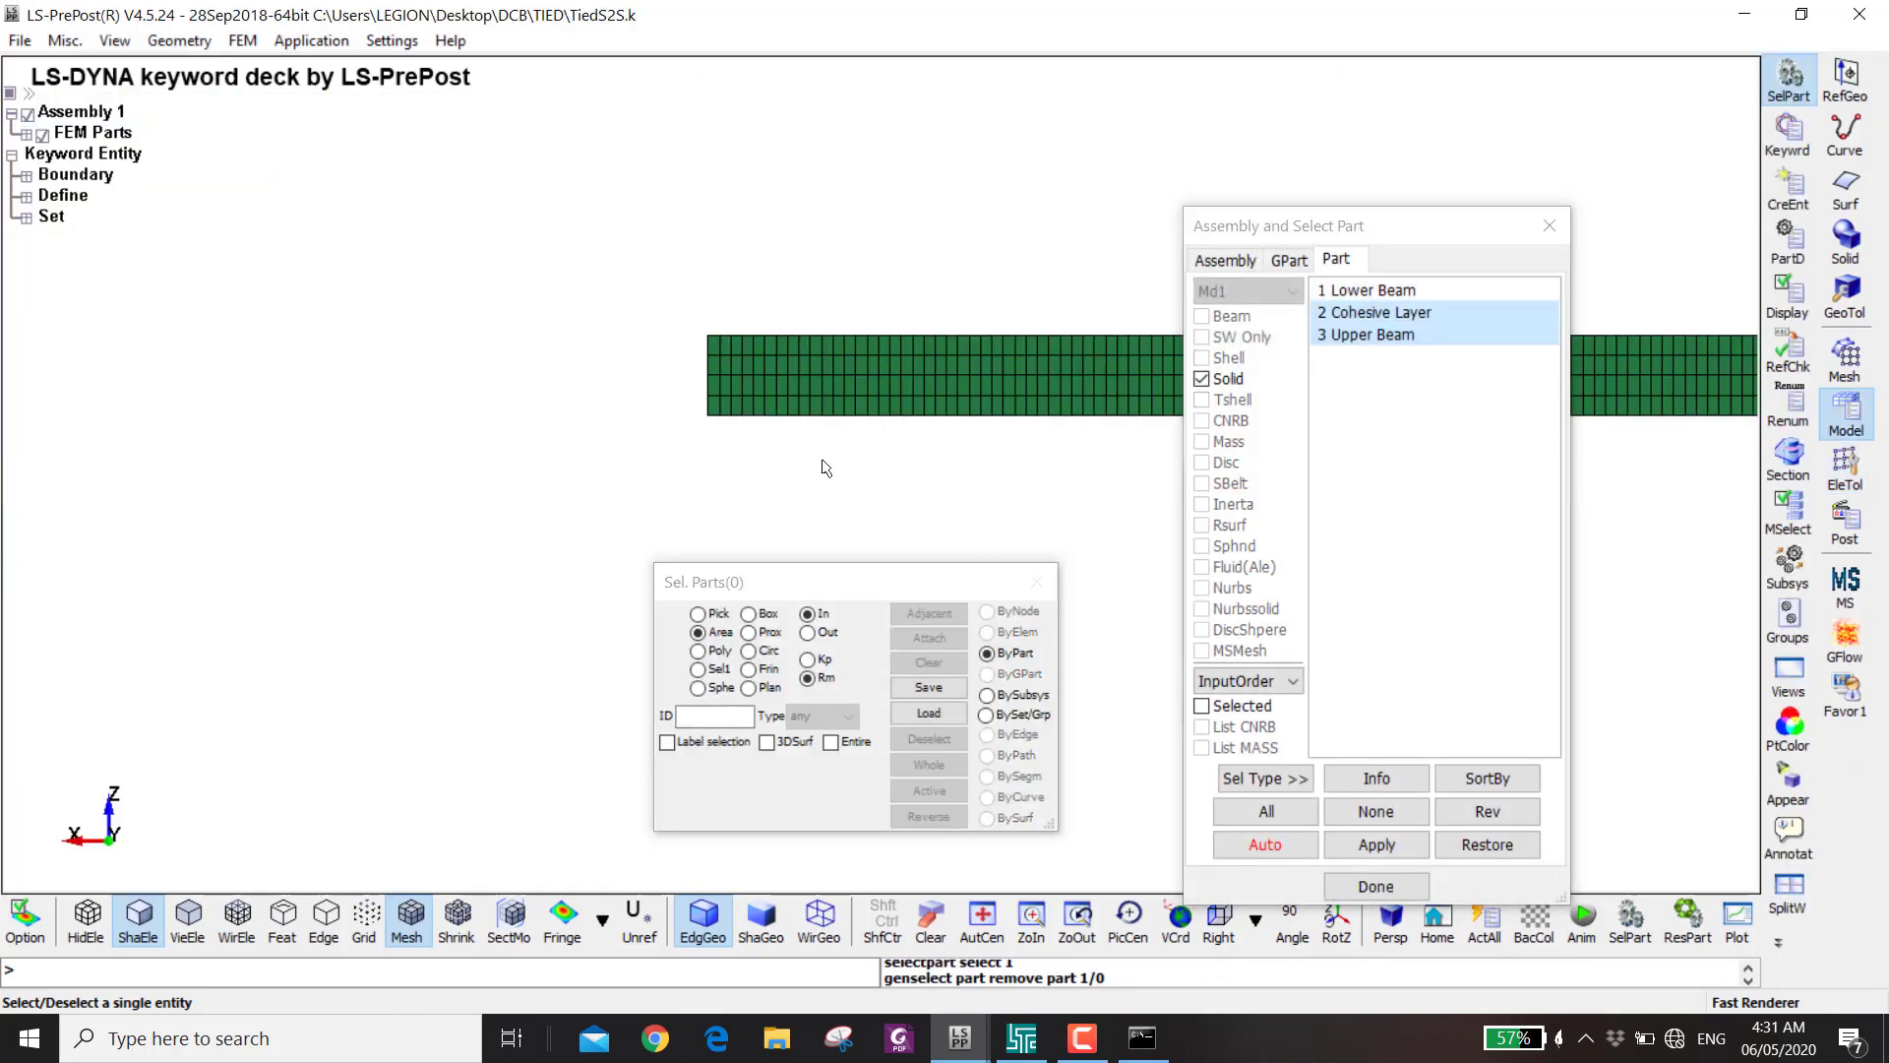
pyautogui.scroll(3, 844, 421)
pyautogui.click(867, 338)
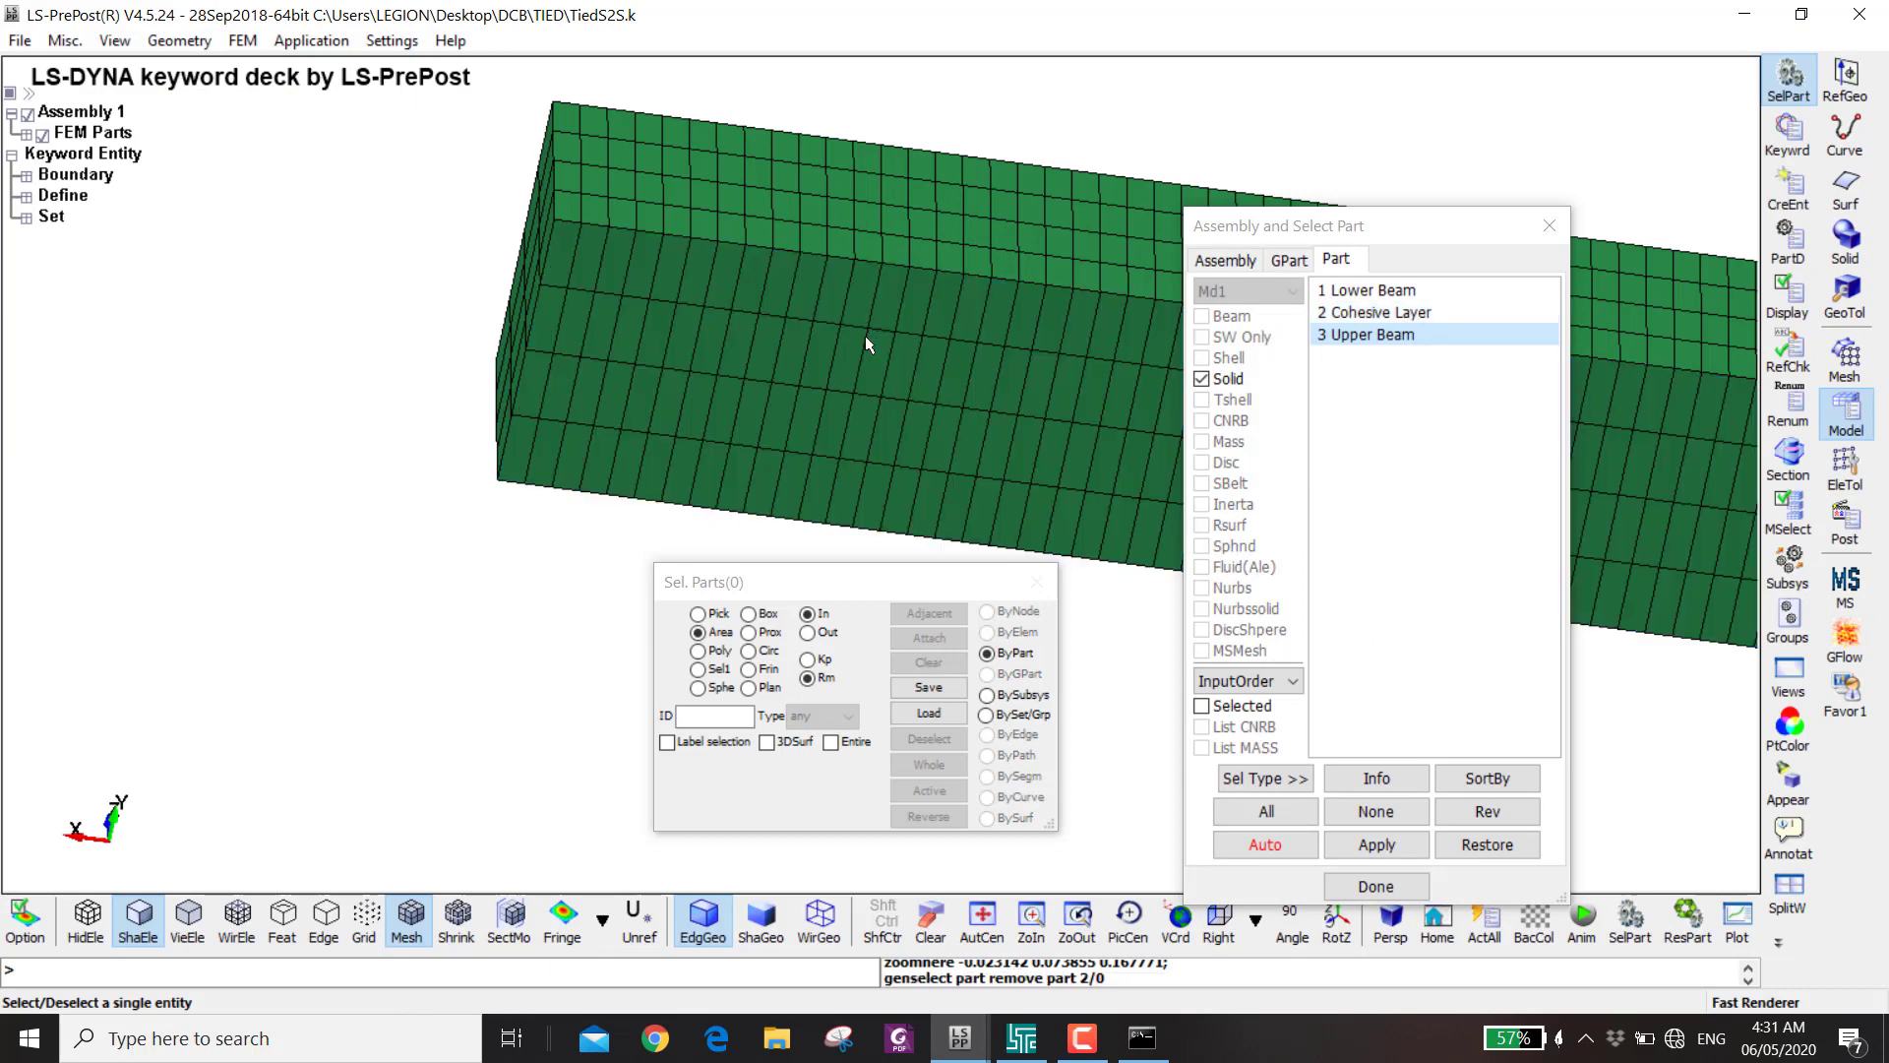
# - Create a segment set titled Upper Beam from the bonded bottom face of the upper beam, using propagated selection
pyautogui.click(1790, 192)
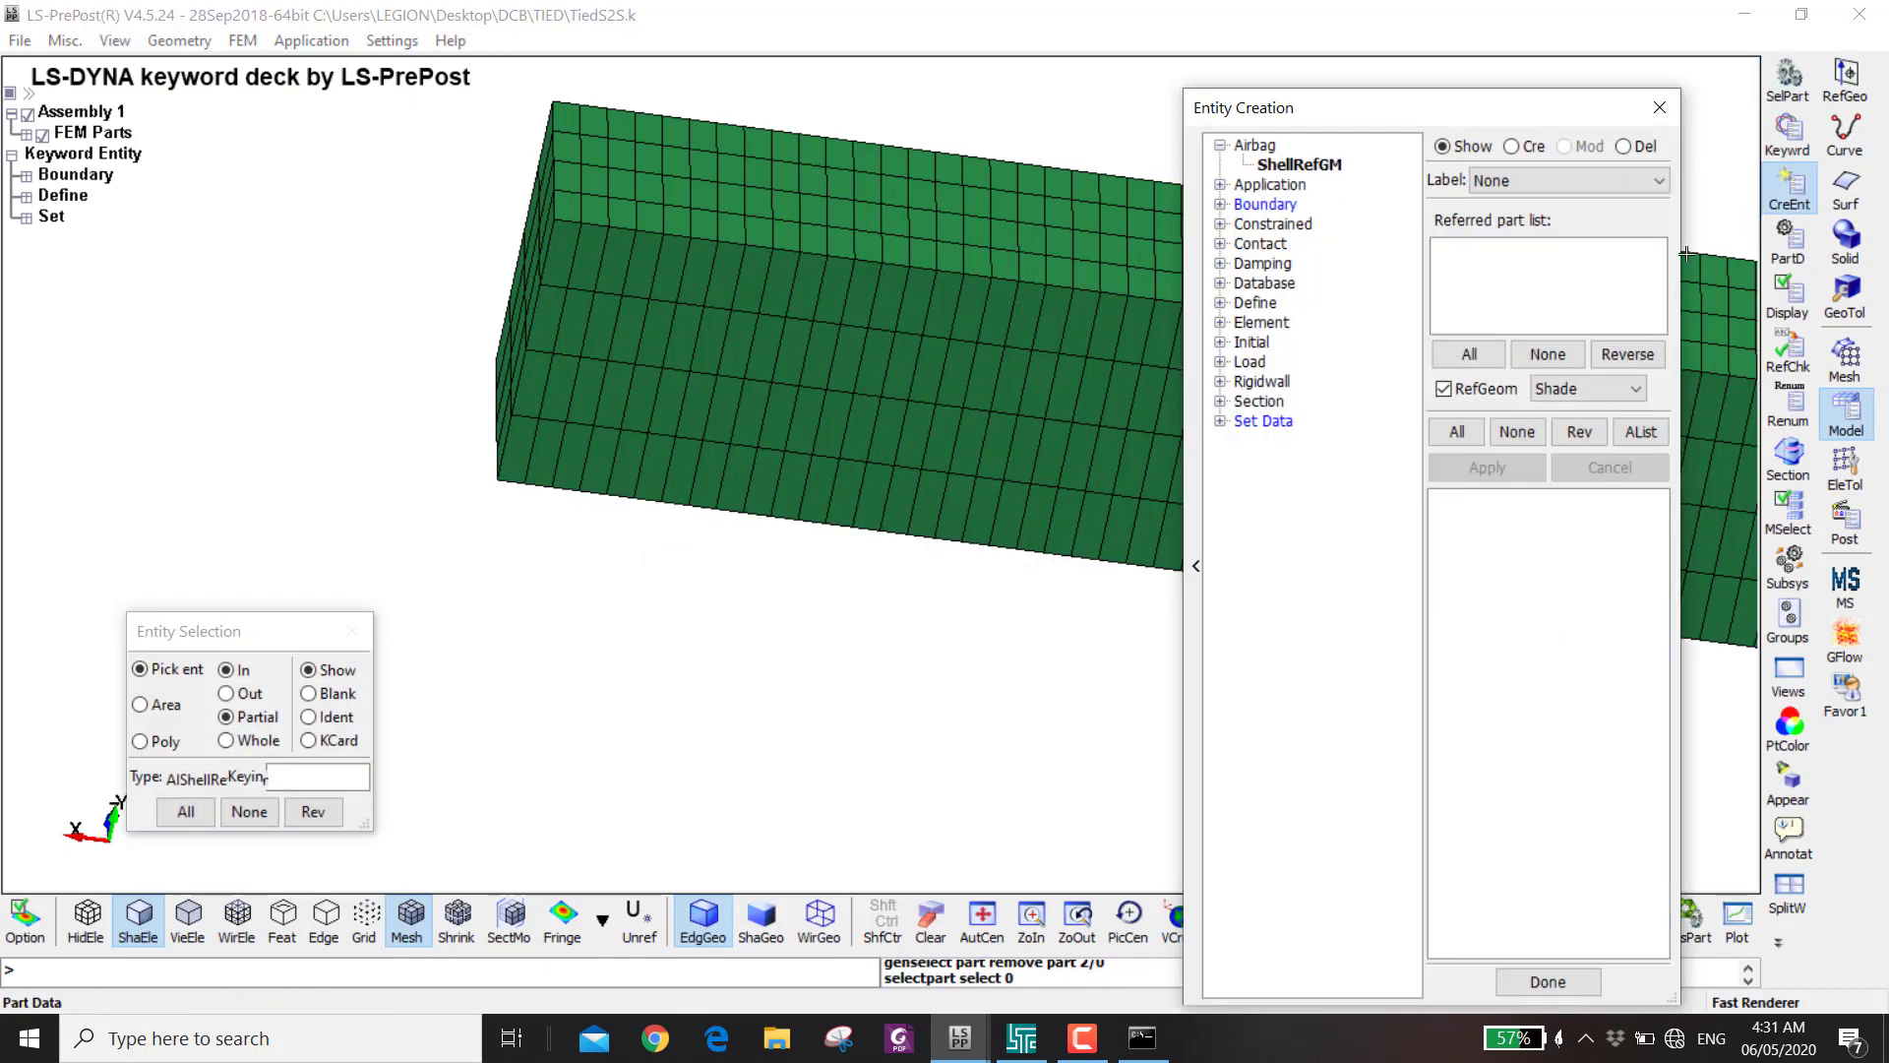
pyautogui.click(1220, 422)
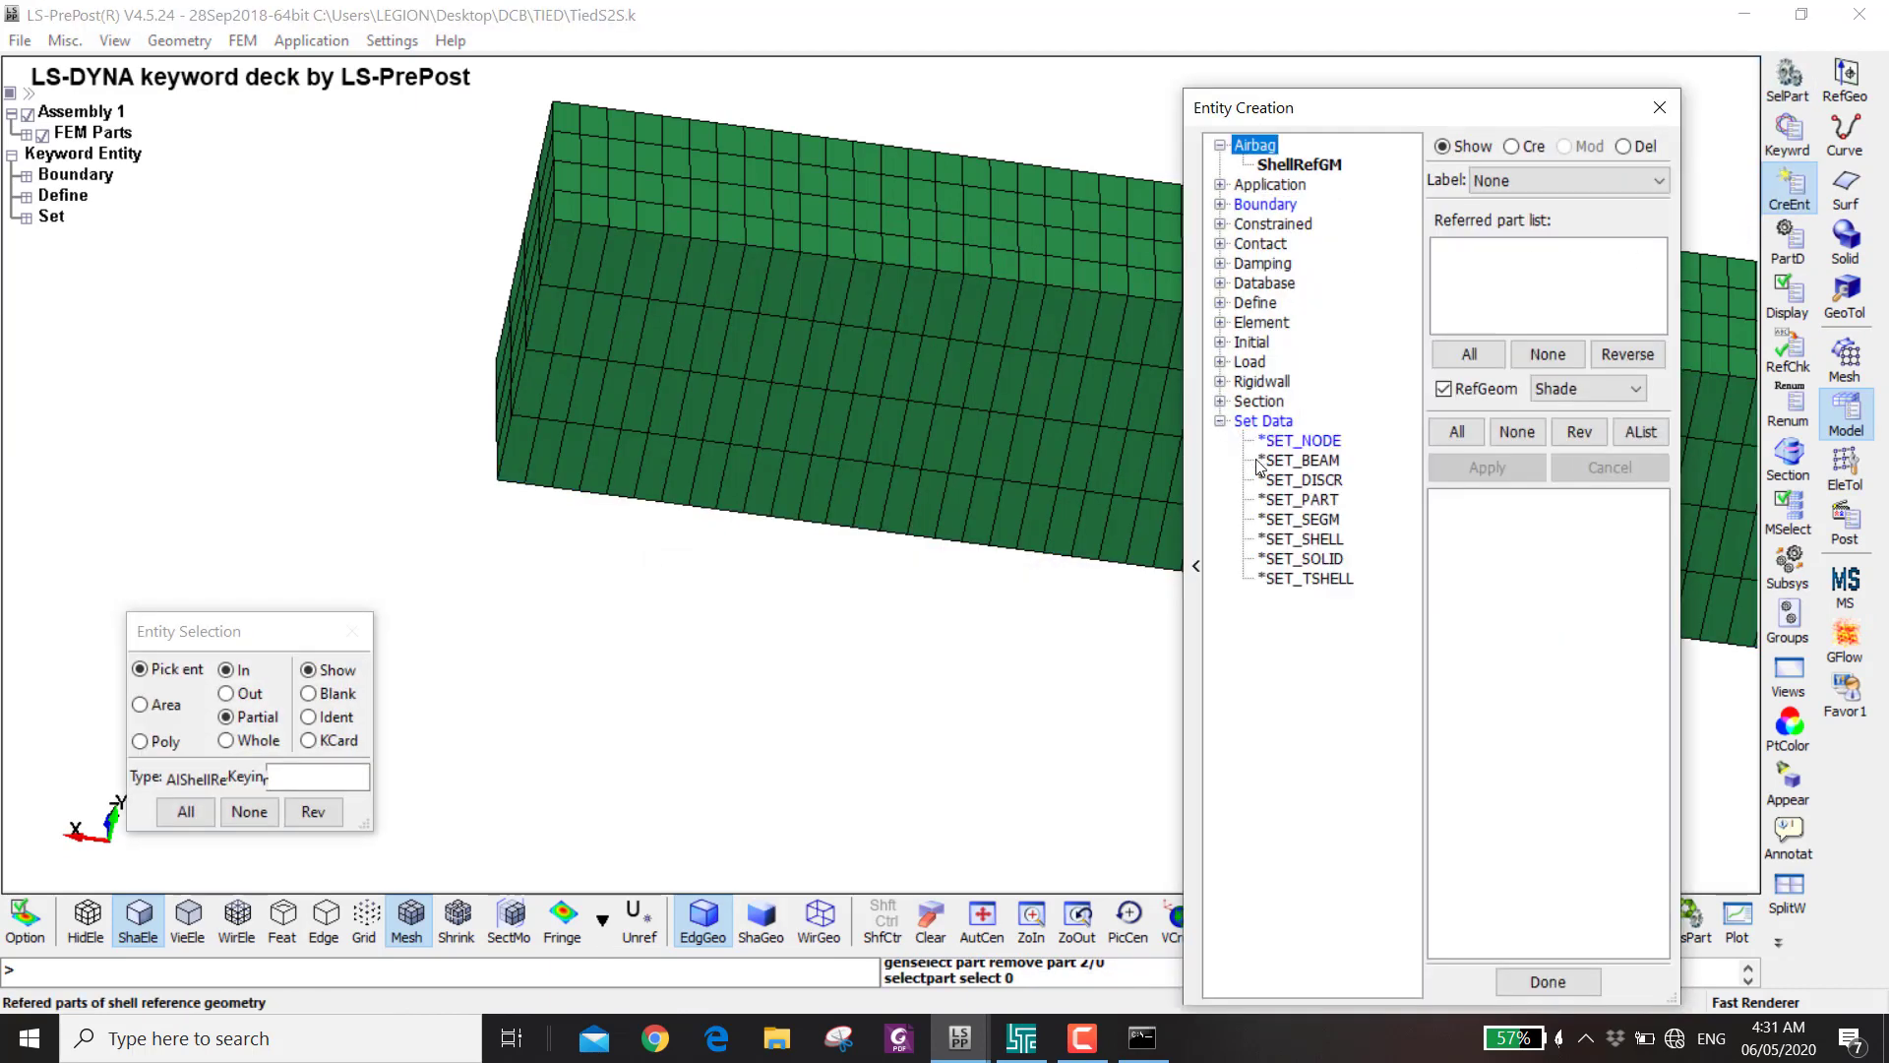
pyautogui.click(1304, 520)
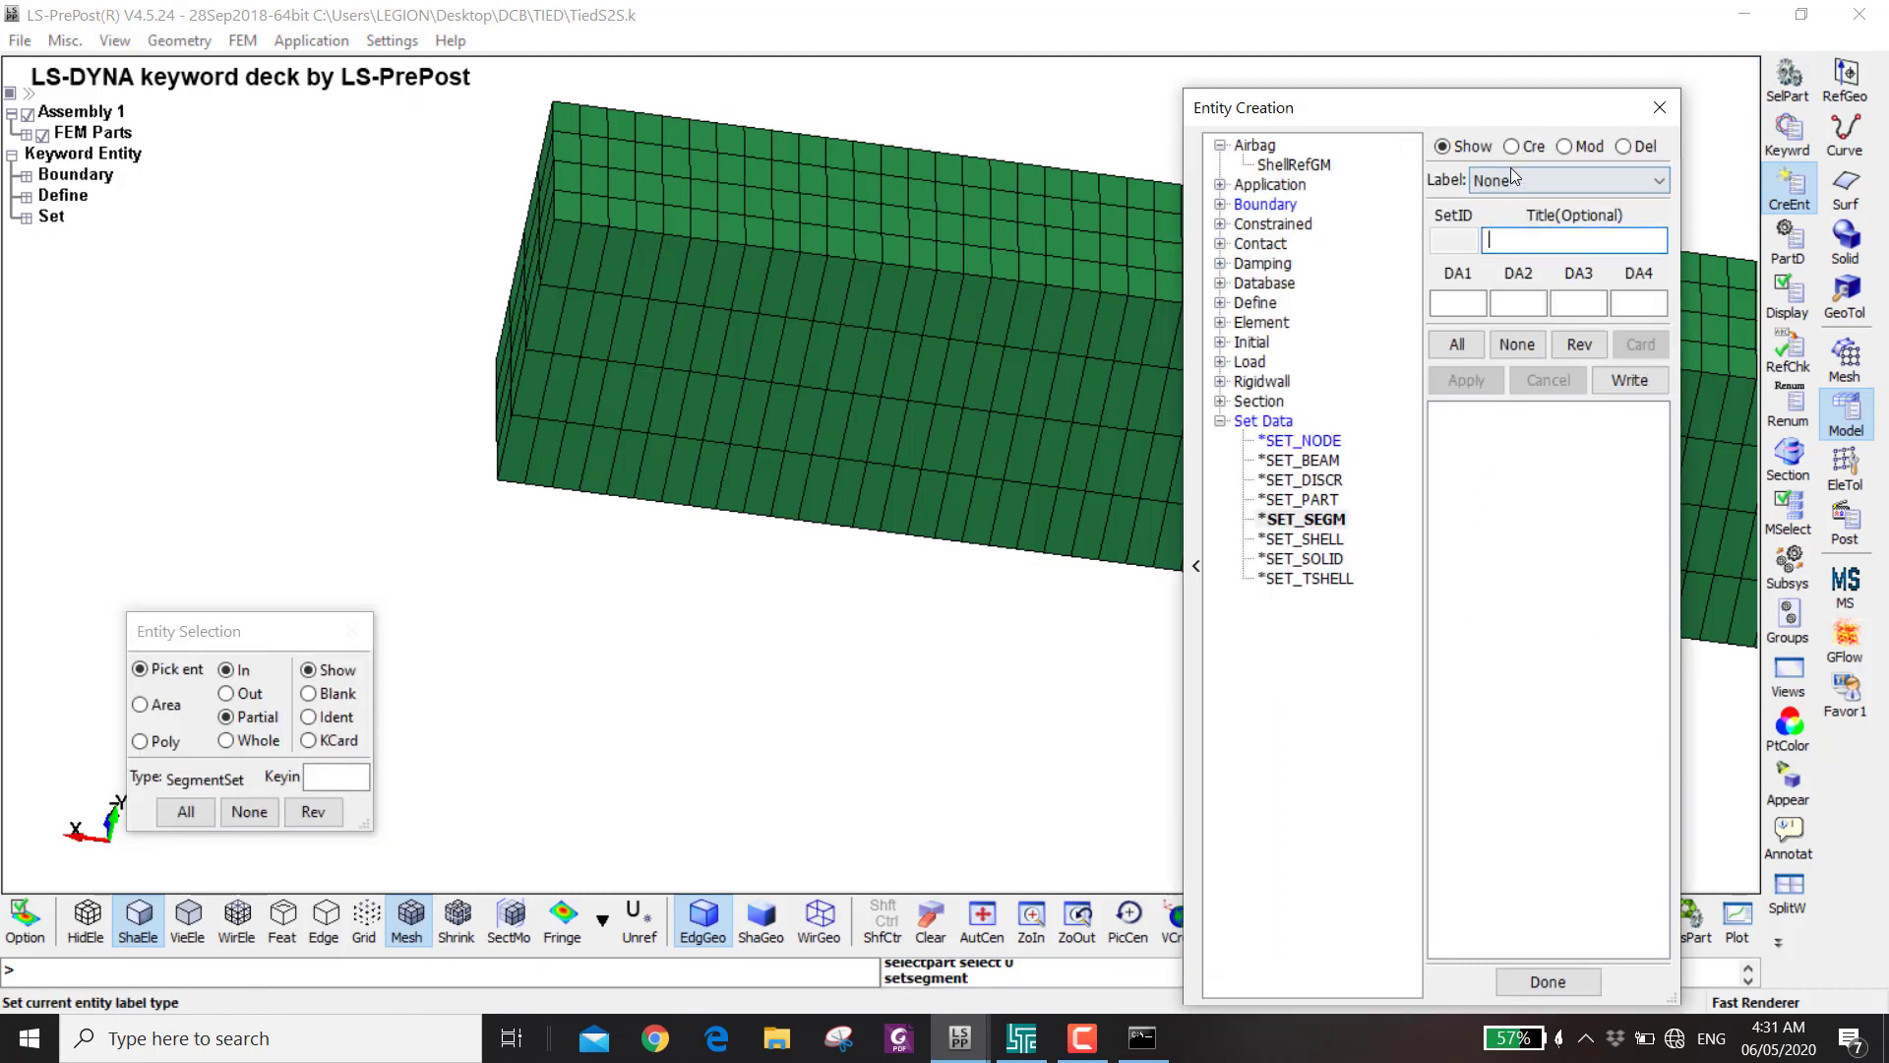
pyautogui.click(1511, 145)
pyautogui.click(1513, 237)
pyautogui.write('Upper Beam')
pyautogui.click(667, 767)
pyautogui.click(888, 395)
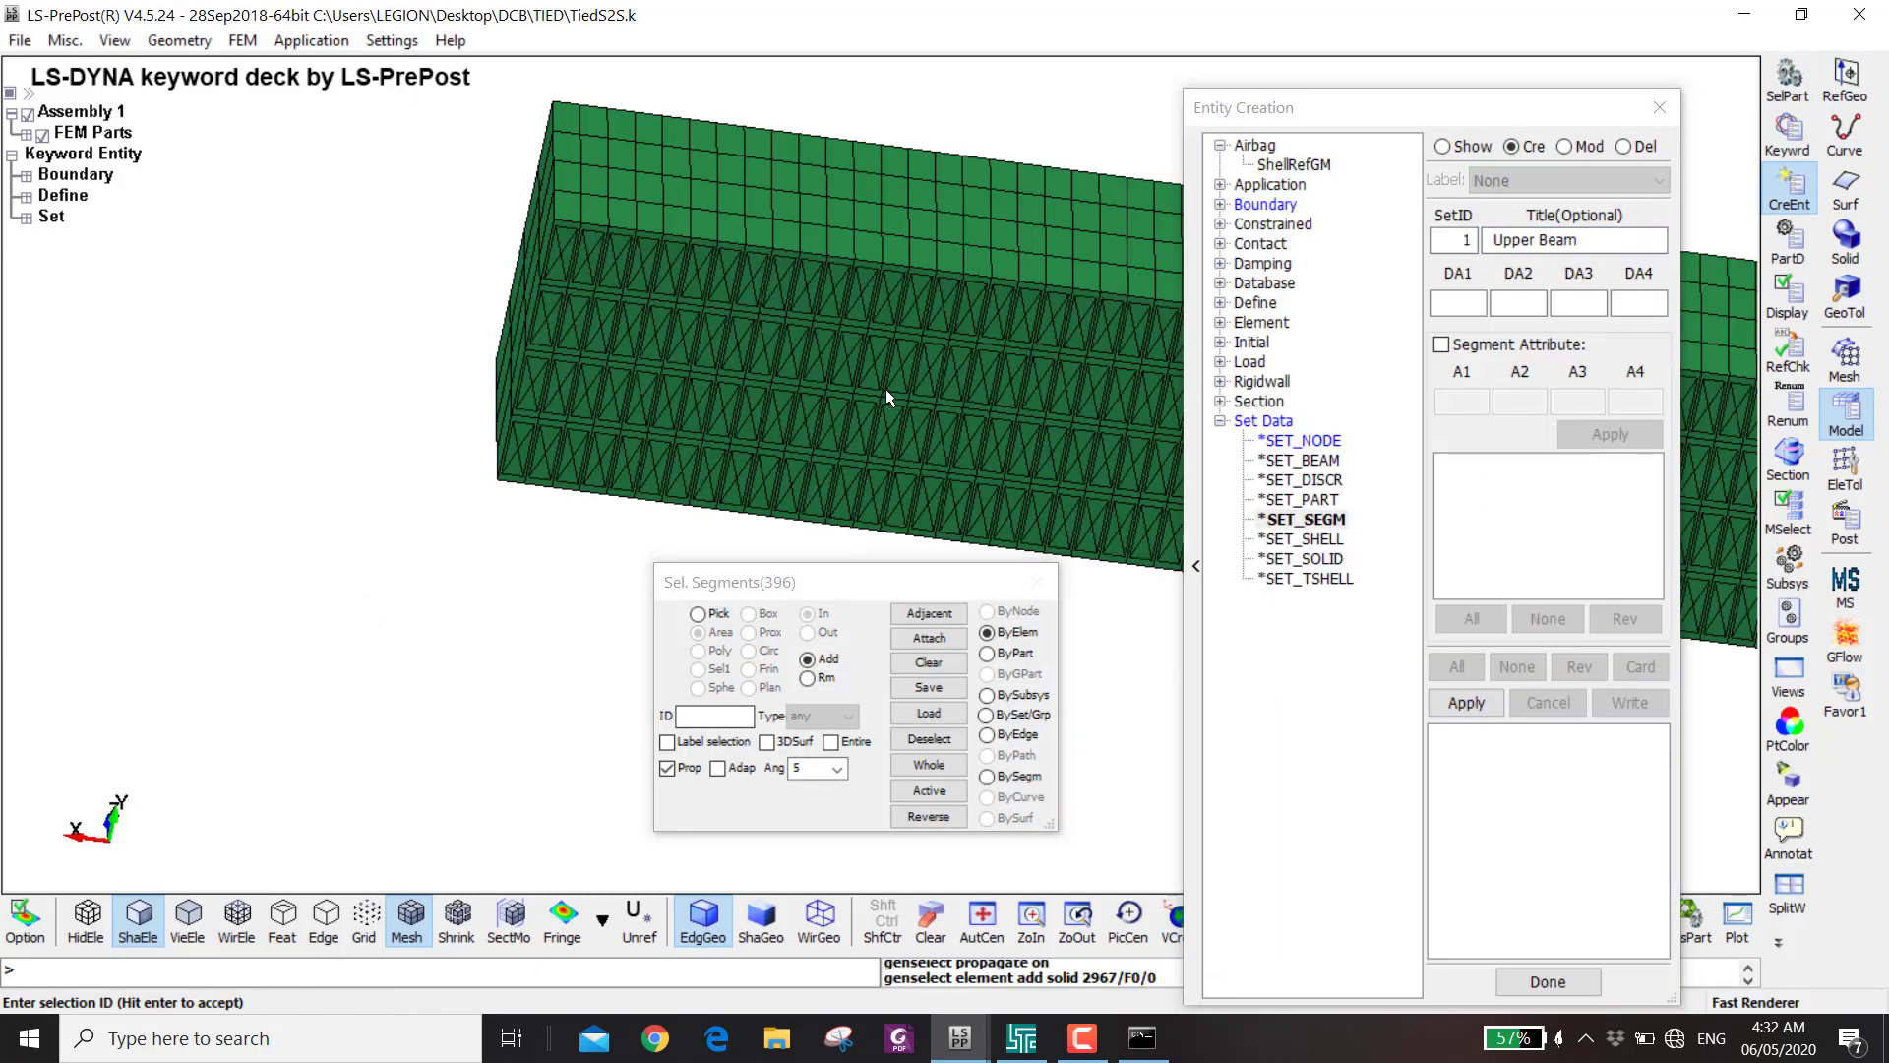
pyautogui.click(1480, 700)
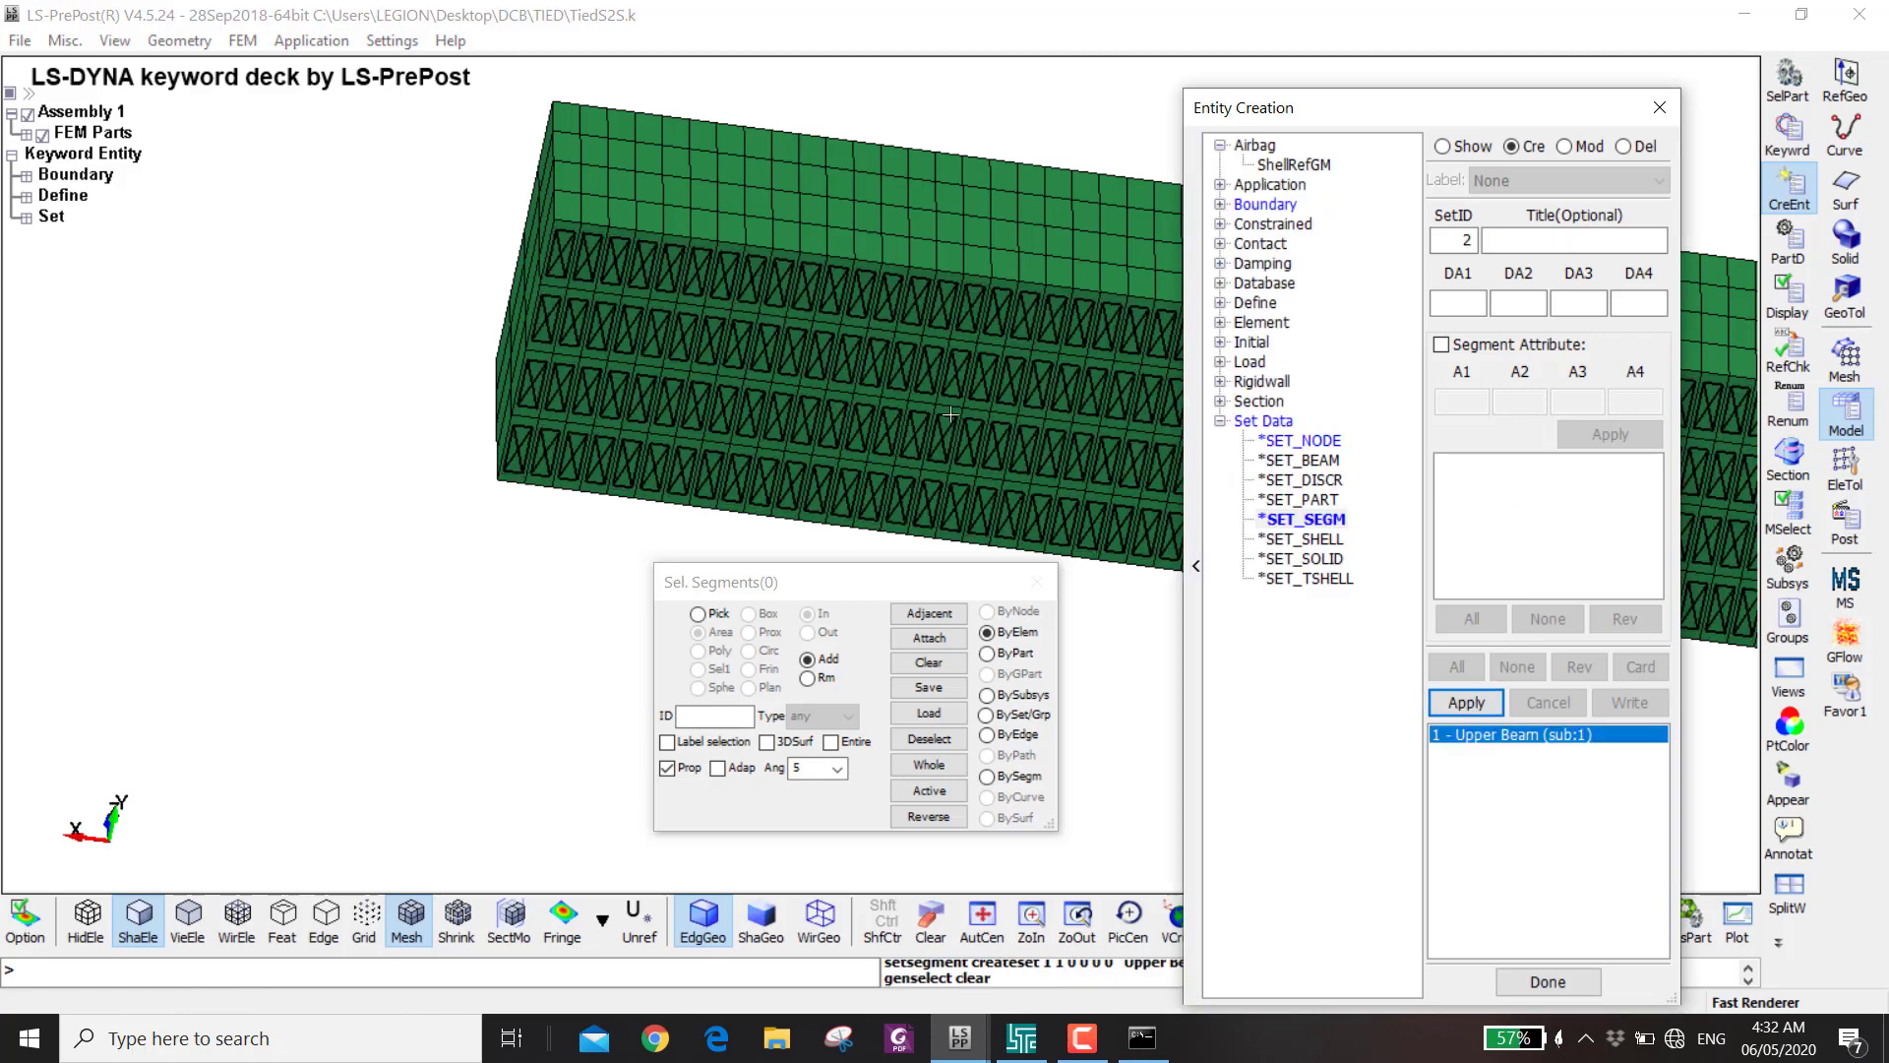
# - Display only the Lower Beam part with its top face exposed, and clear the displayed segment set
pyautogui.click(1548, 980)
pyautogui.click(1787, 79)
pyautogui.click(1373, 172)
pyautogui.moveTo(1067, 182); pyautogui.dragTo(713, 417)
pyautogui.click(1549, 107)
pyautogui.click(1443, 146)
pyautogui.click(1505, 345)
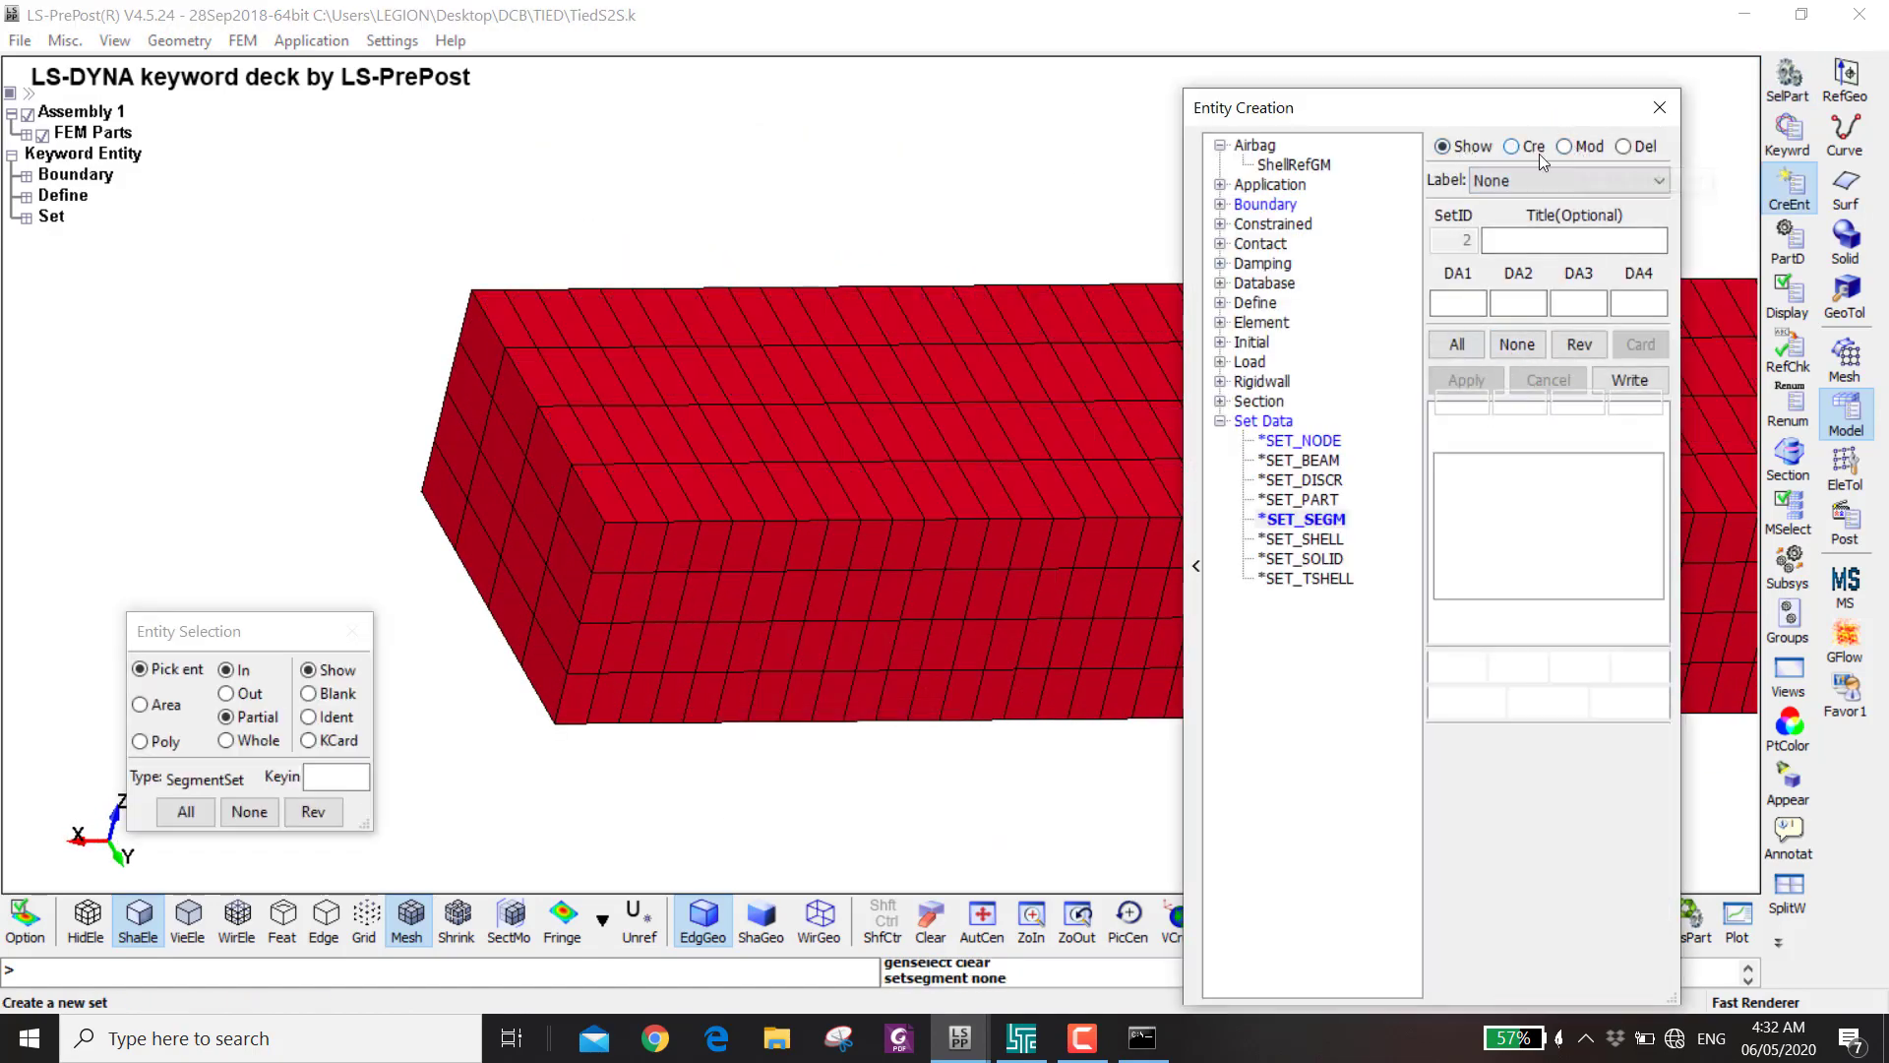
# - Create a segment set titled Lower Beam from the bonded top face of the lower beam, using propagated selection
pyautogui.click(1536, 148)
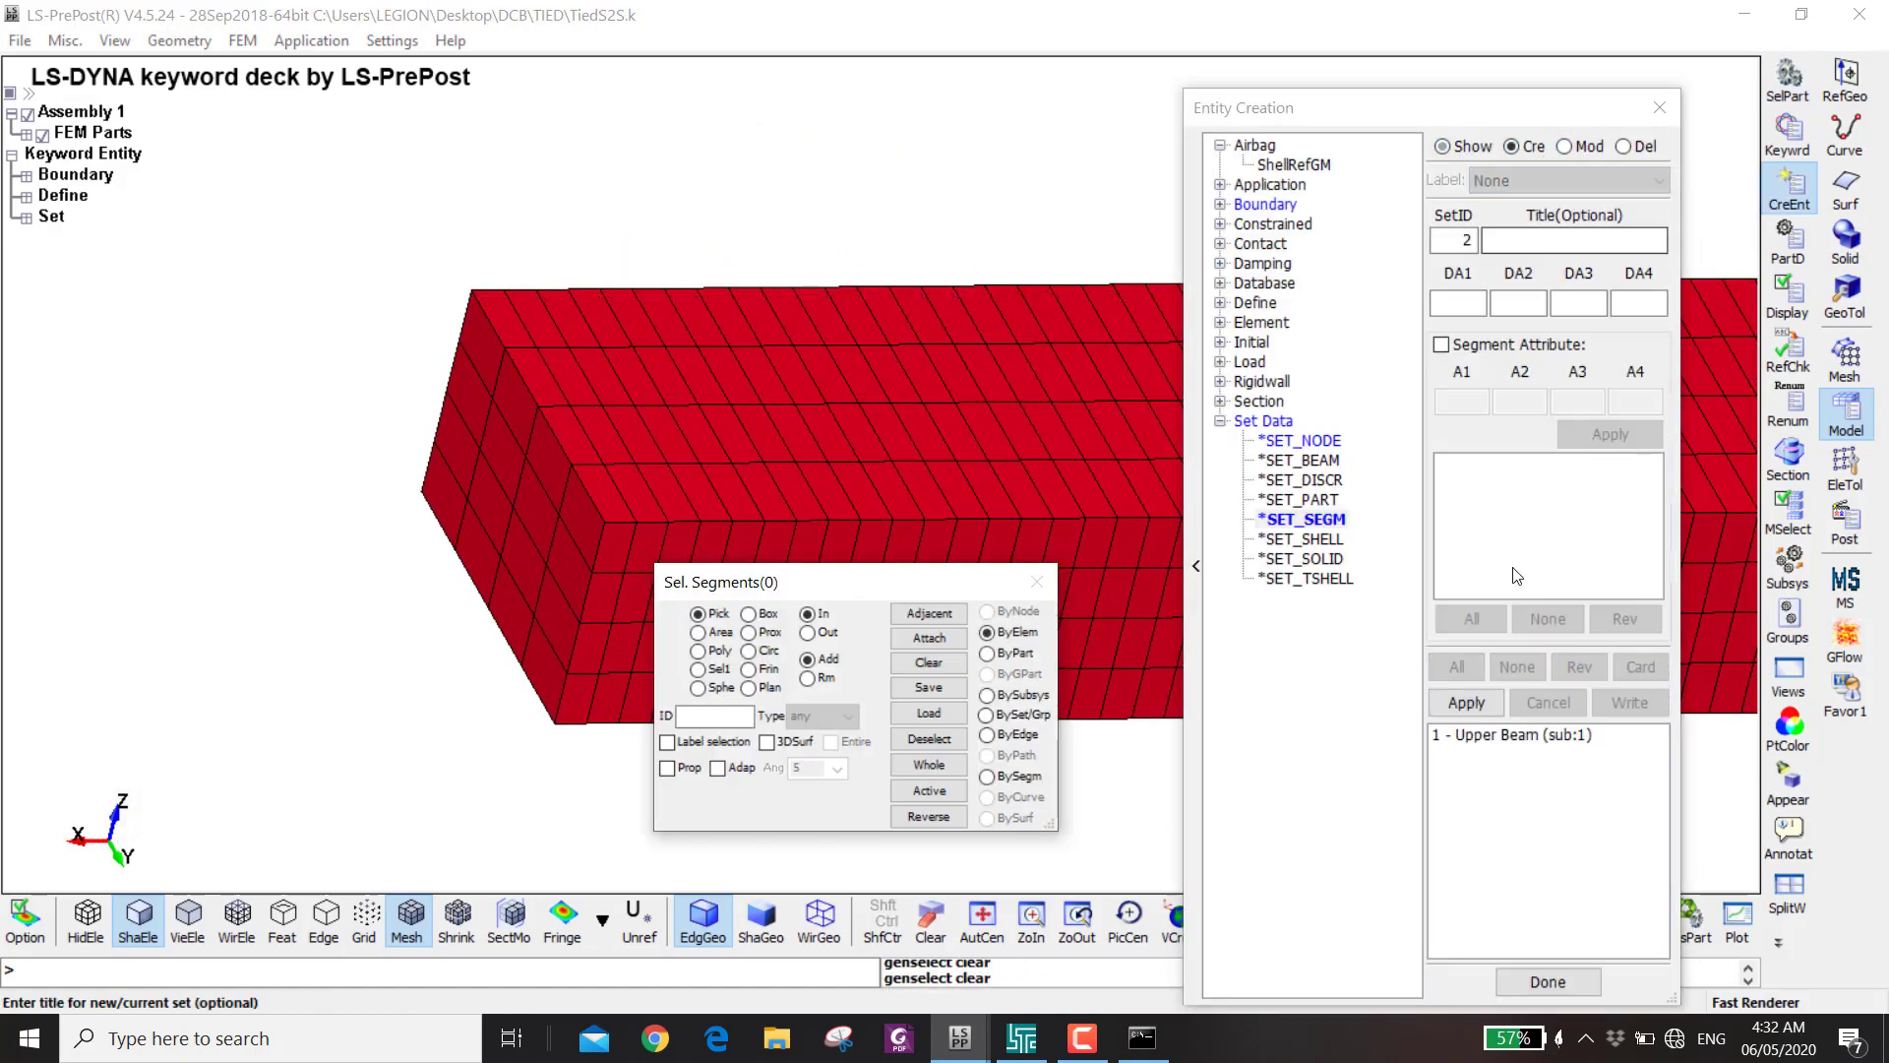
pyautogui.click(668, 767)
pyautogui.click(965, 417)
pyautogui.click(1543, 241)
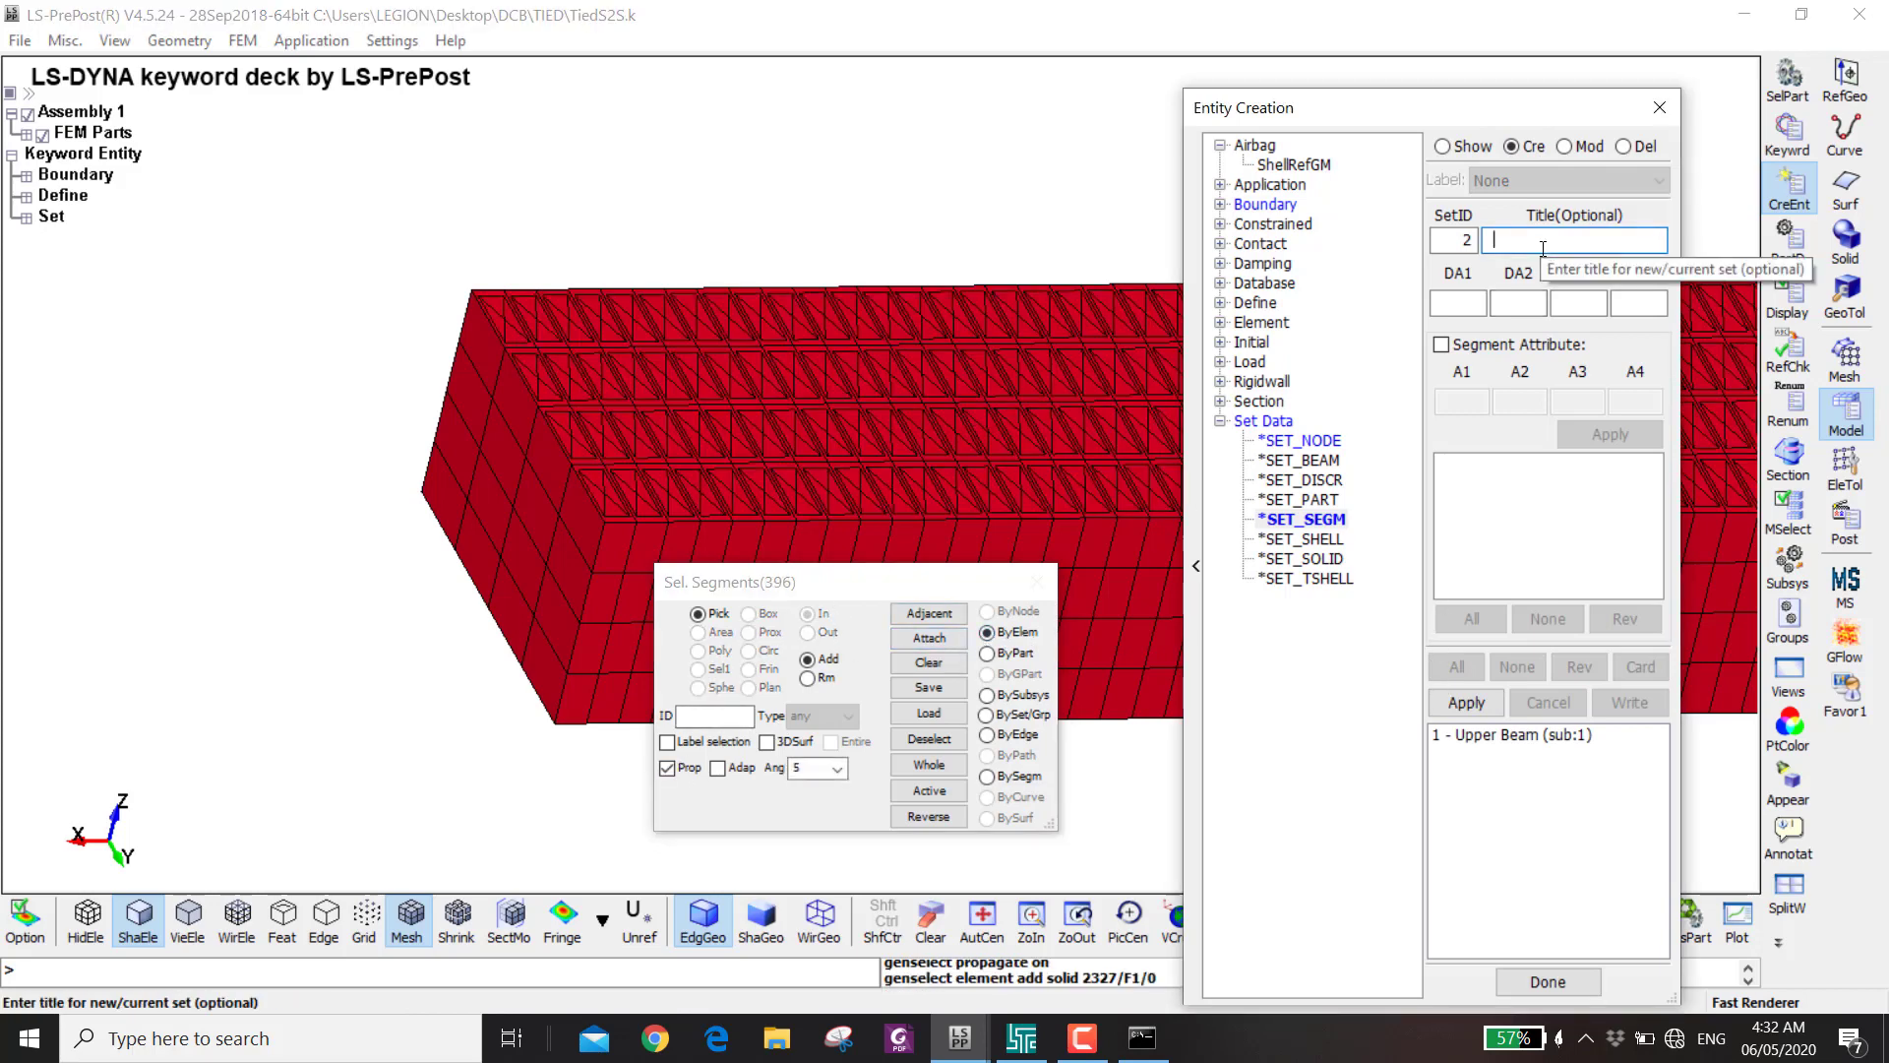
pyautogui.click(1466, 703)
pyautogui.click(1472, 145)
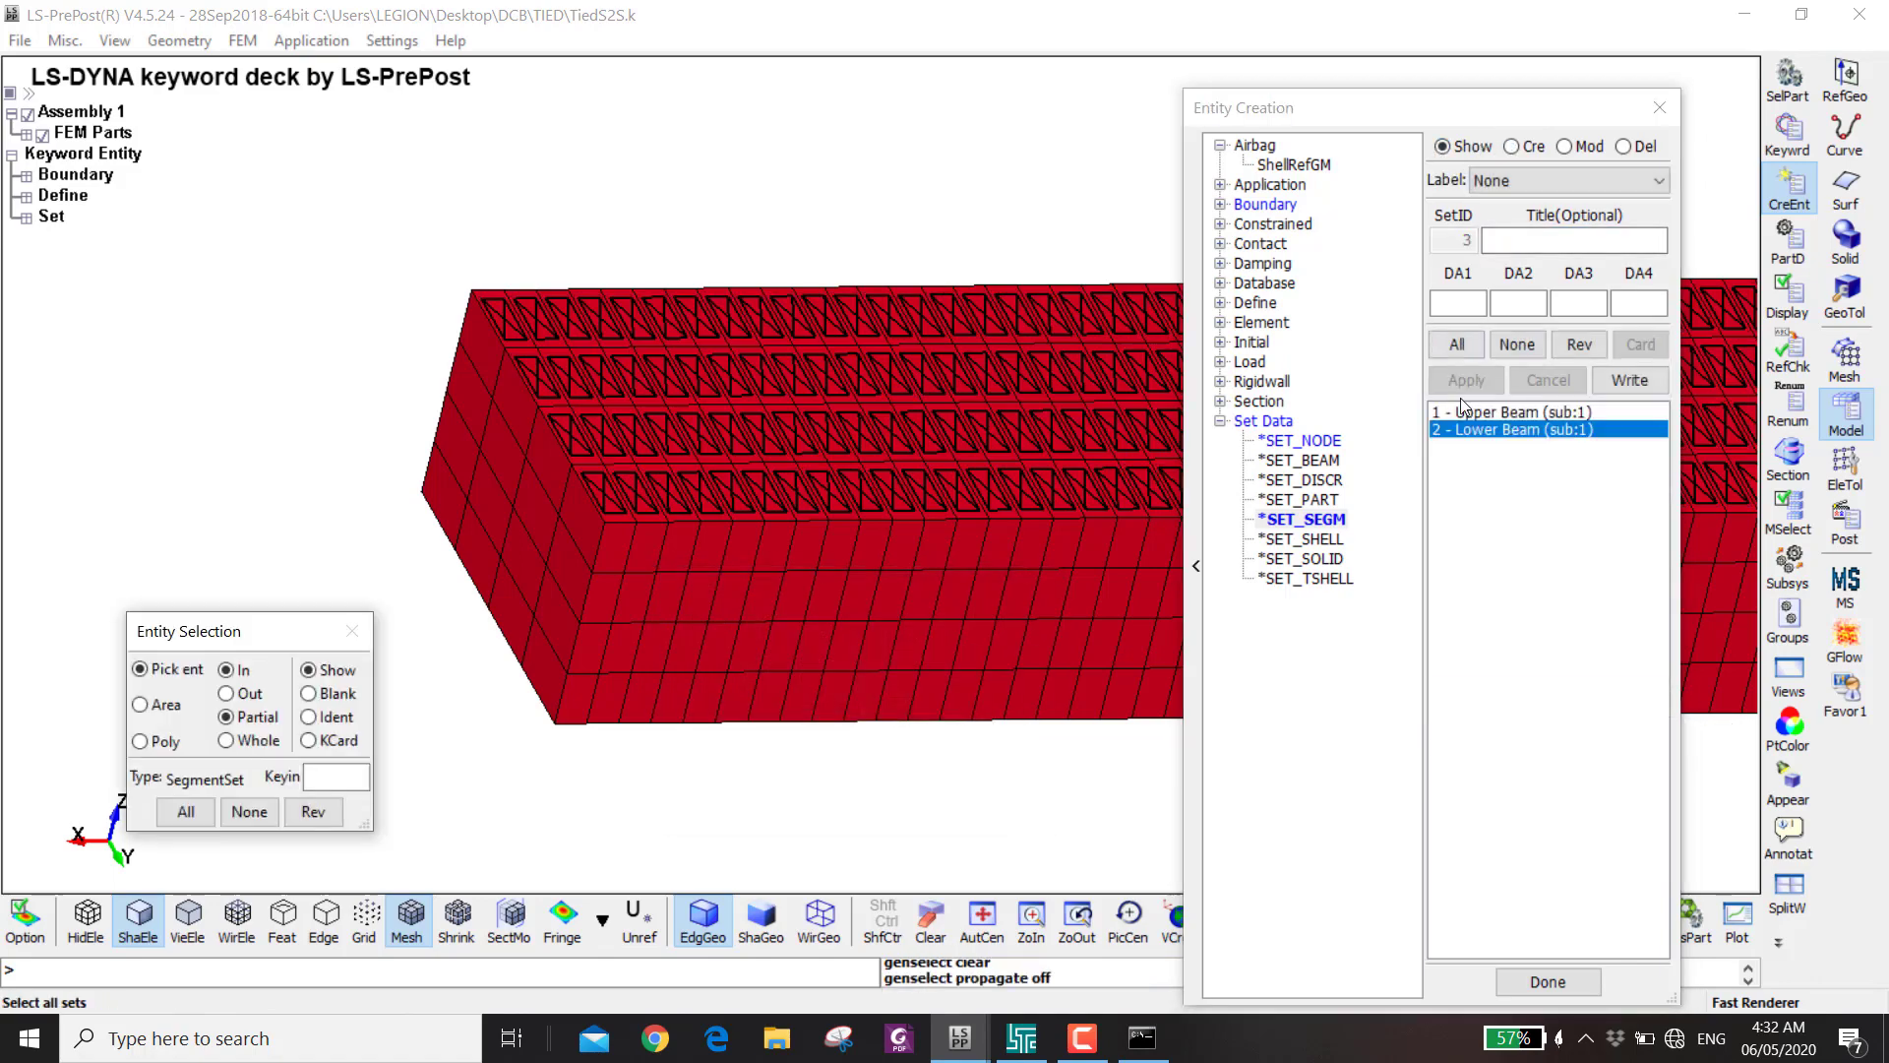
# - Check the placement of the Upper Beam and Lower Beam segment sets by displaying them together, then clear them from display
pyautogui.click(1495, 412)
pyautogui.scroll(2, 788, 338)
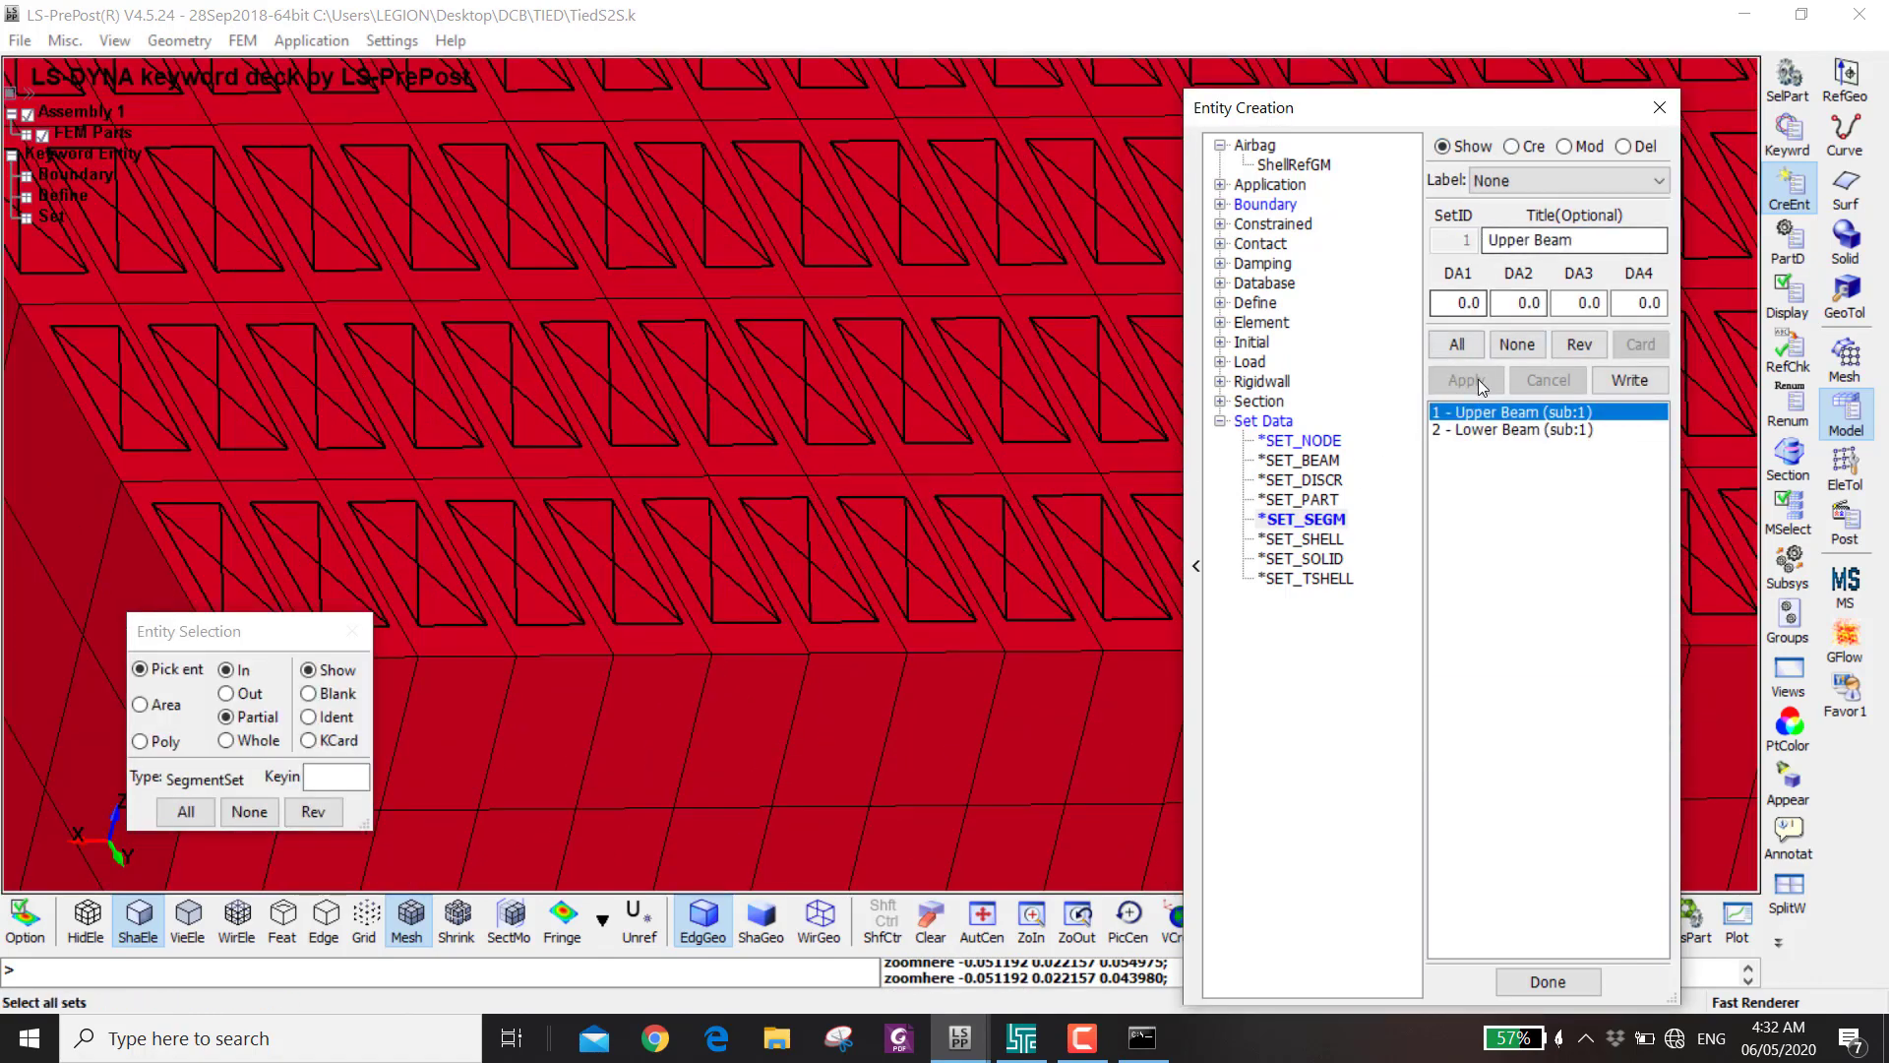
pyautogui.click(1457, 344)
pyautogui.scroll(-3, 918, 482)
pyautogui.keyDown('shift'); pyautogui.moveTo(837, 463); pyautogui.dragTo(687, 275); pyautogui.keyUp('shift')
pyautogui.scroll(4, 673, 427)
pyautogui.scroll(-4, 720, 456)
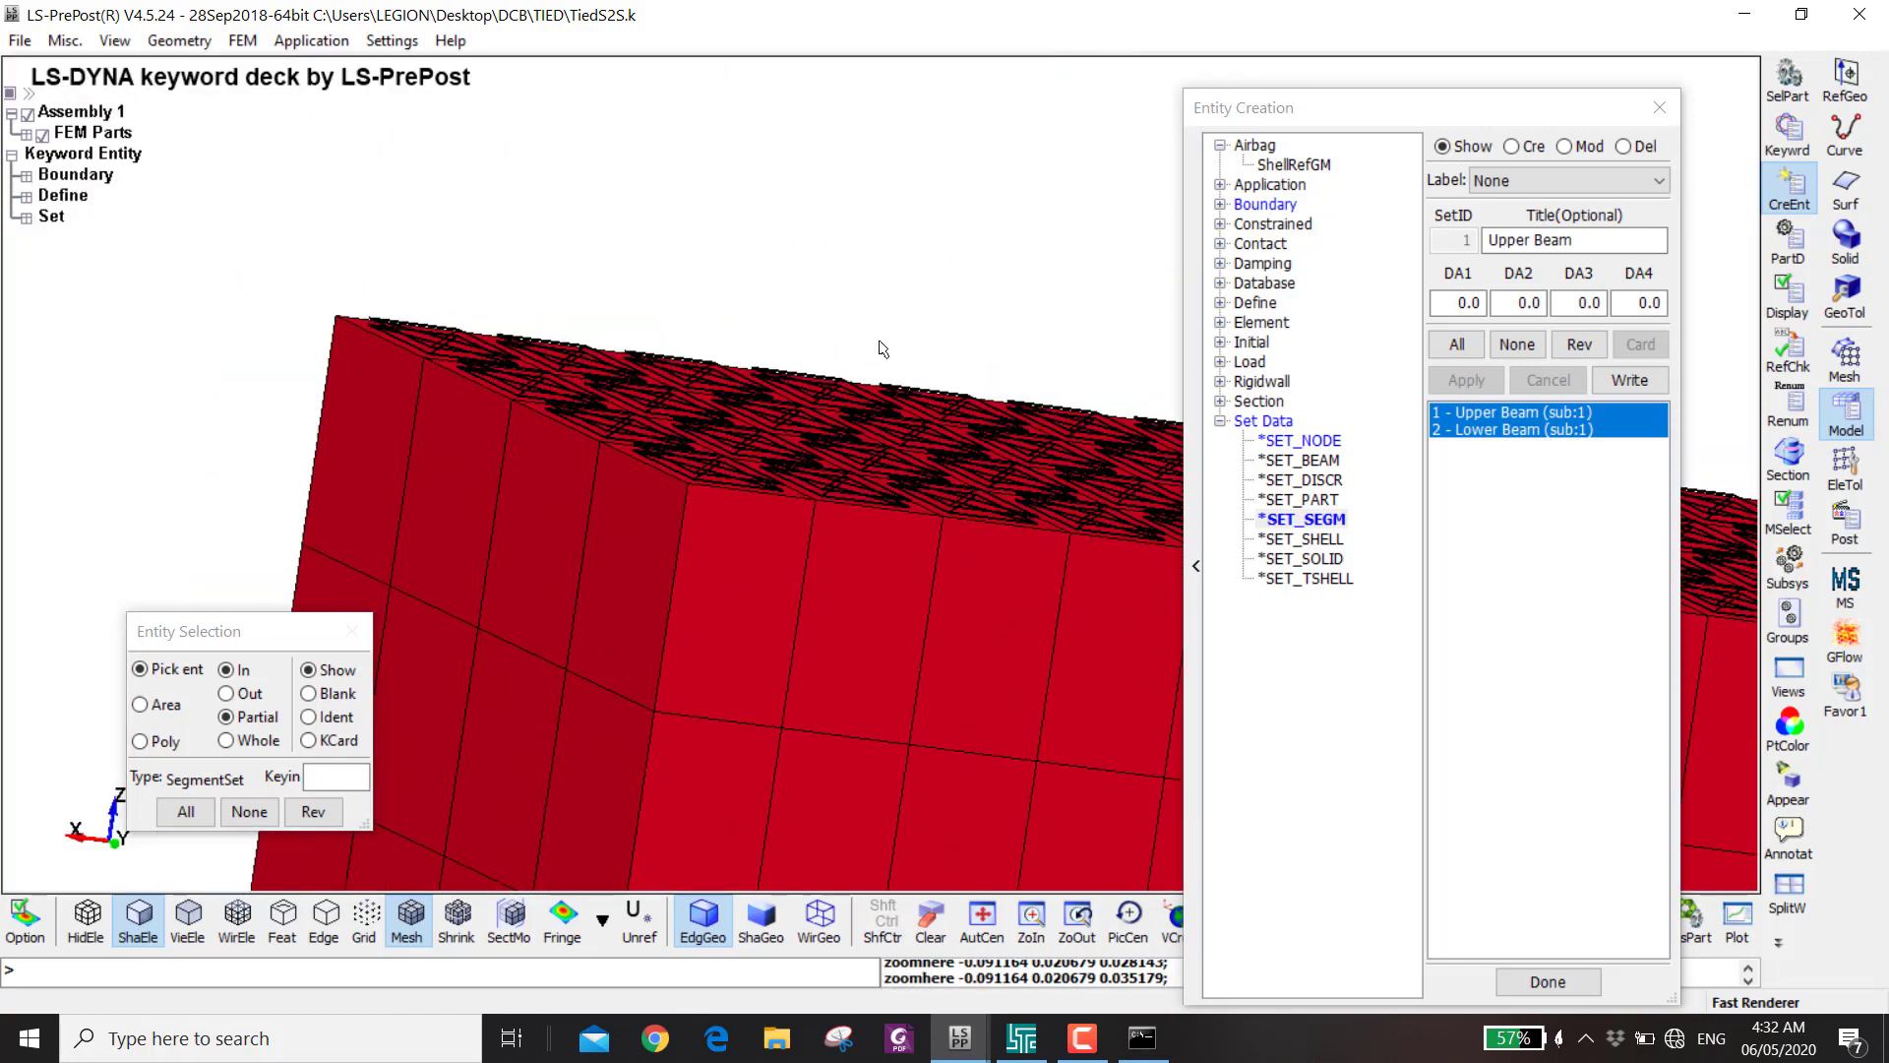
pyautogui.click(1516, 345)
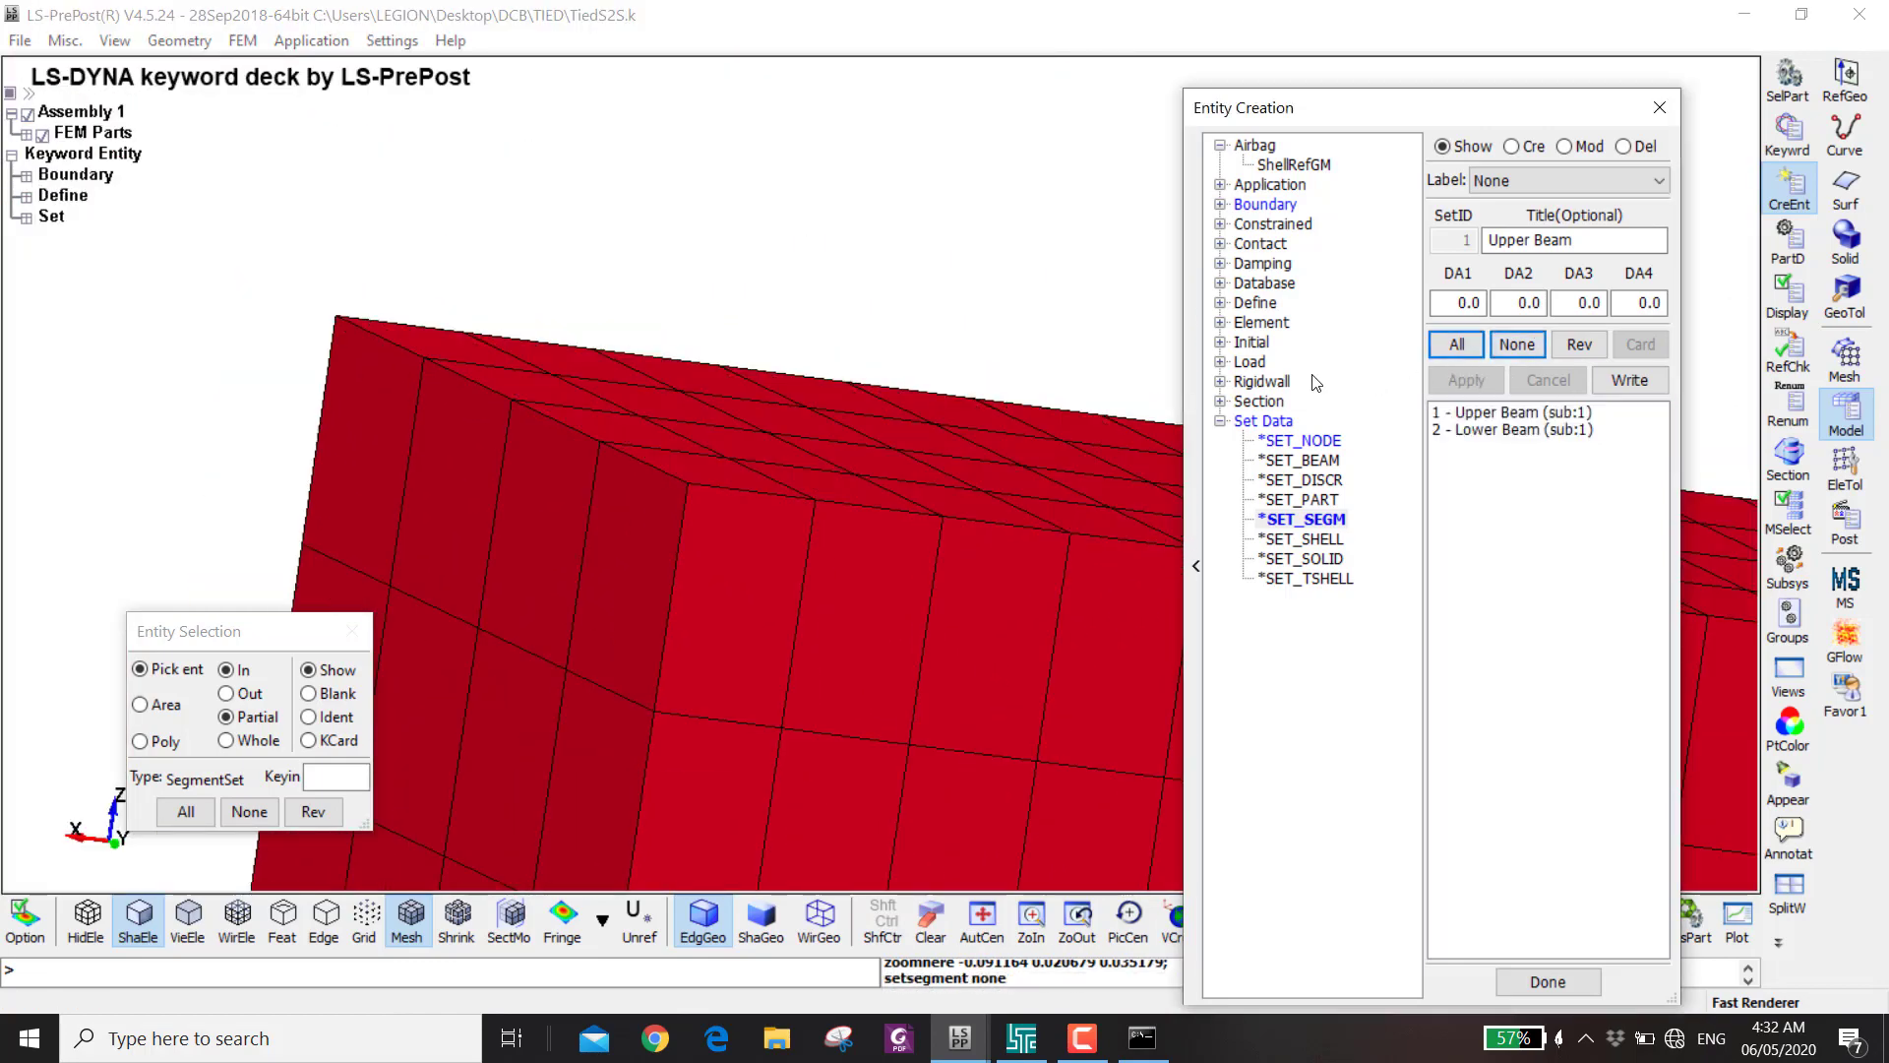
# - Show the Cohesive Layer, Upper Beam and Lower Beam parts together
pyautogui.click(1362, 193)
pyautogui.keyDown('ctrl'); pyautogui.click(1360, 216); pyautogui.keyUp('ctrl')
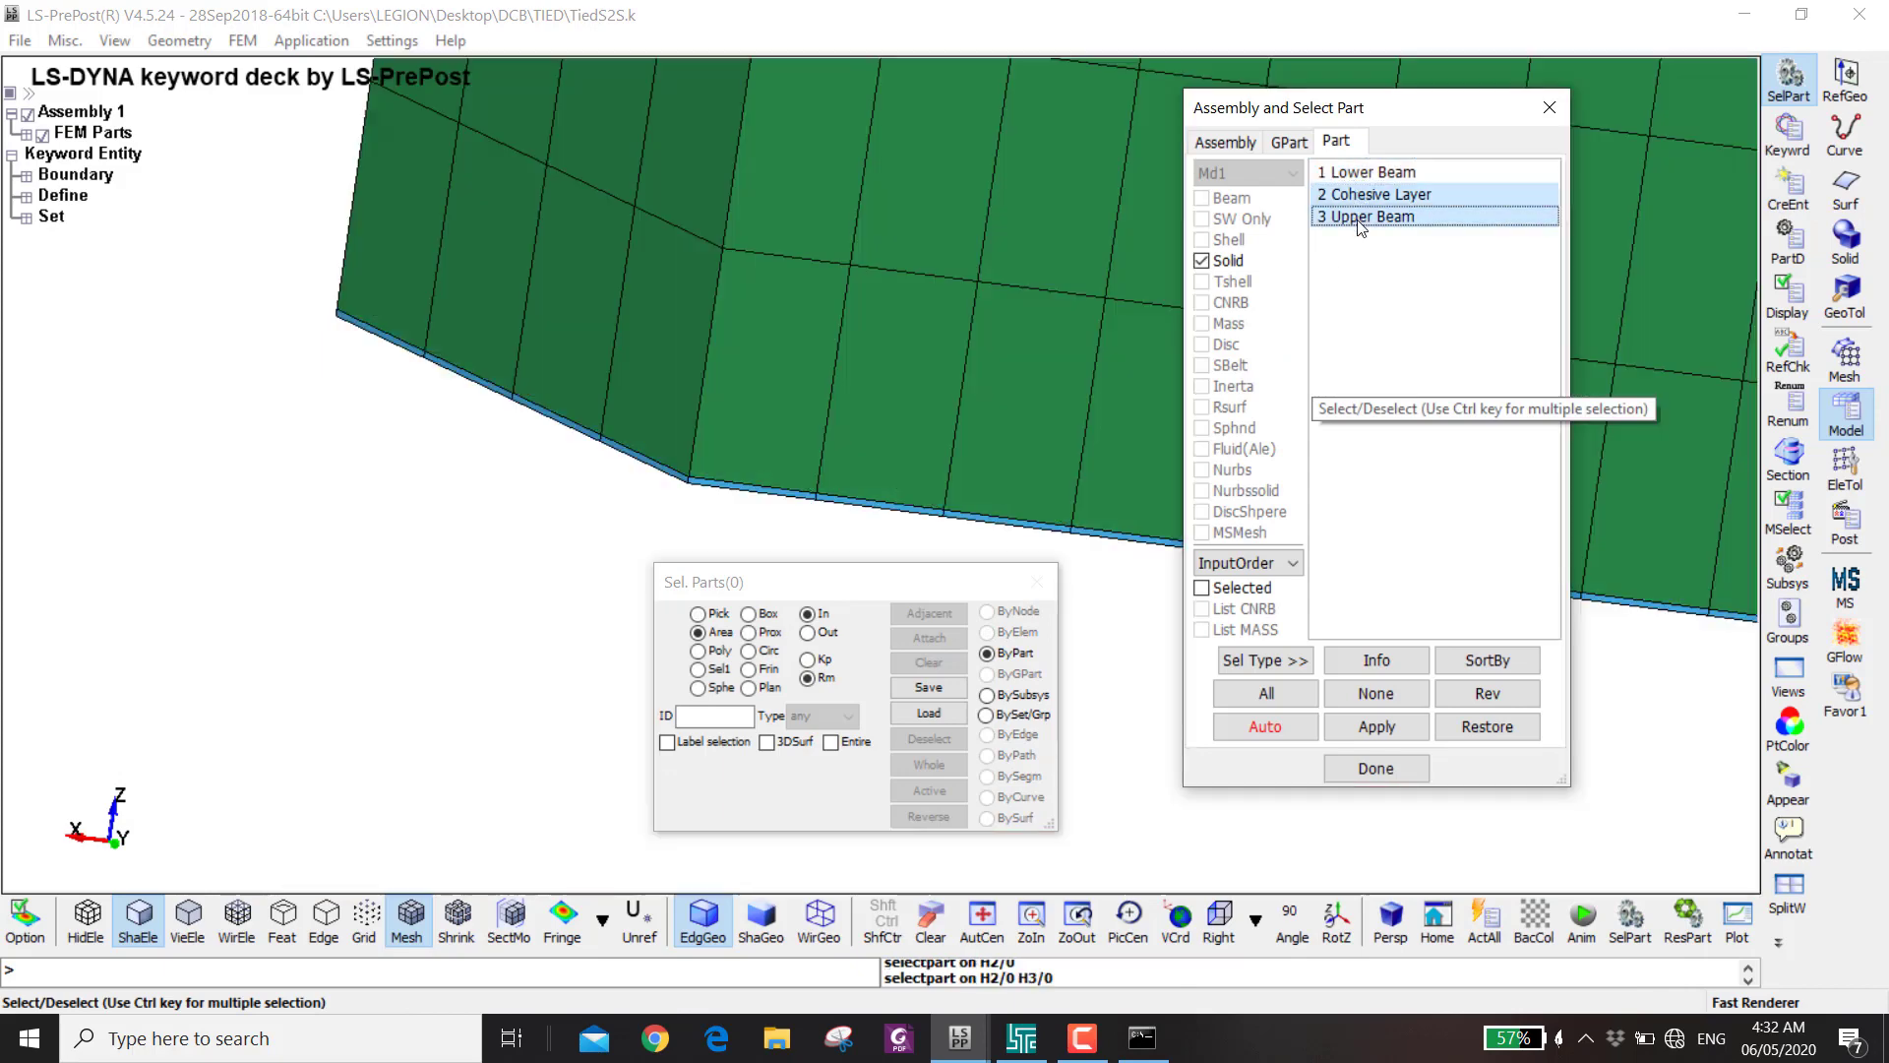
pyautogui.keyDown('ctrl'); pyautogui.click(1374, 174); pyautogui.keyUp('ctrl')
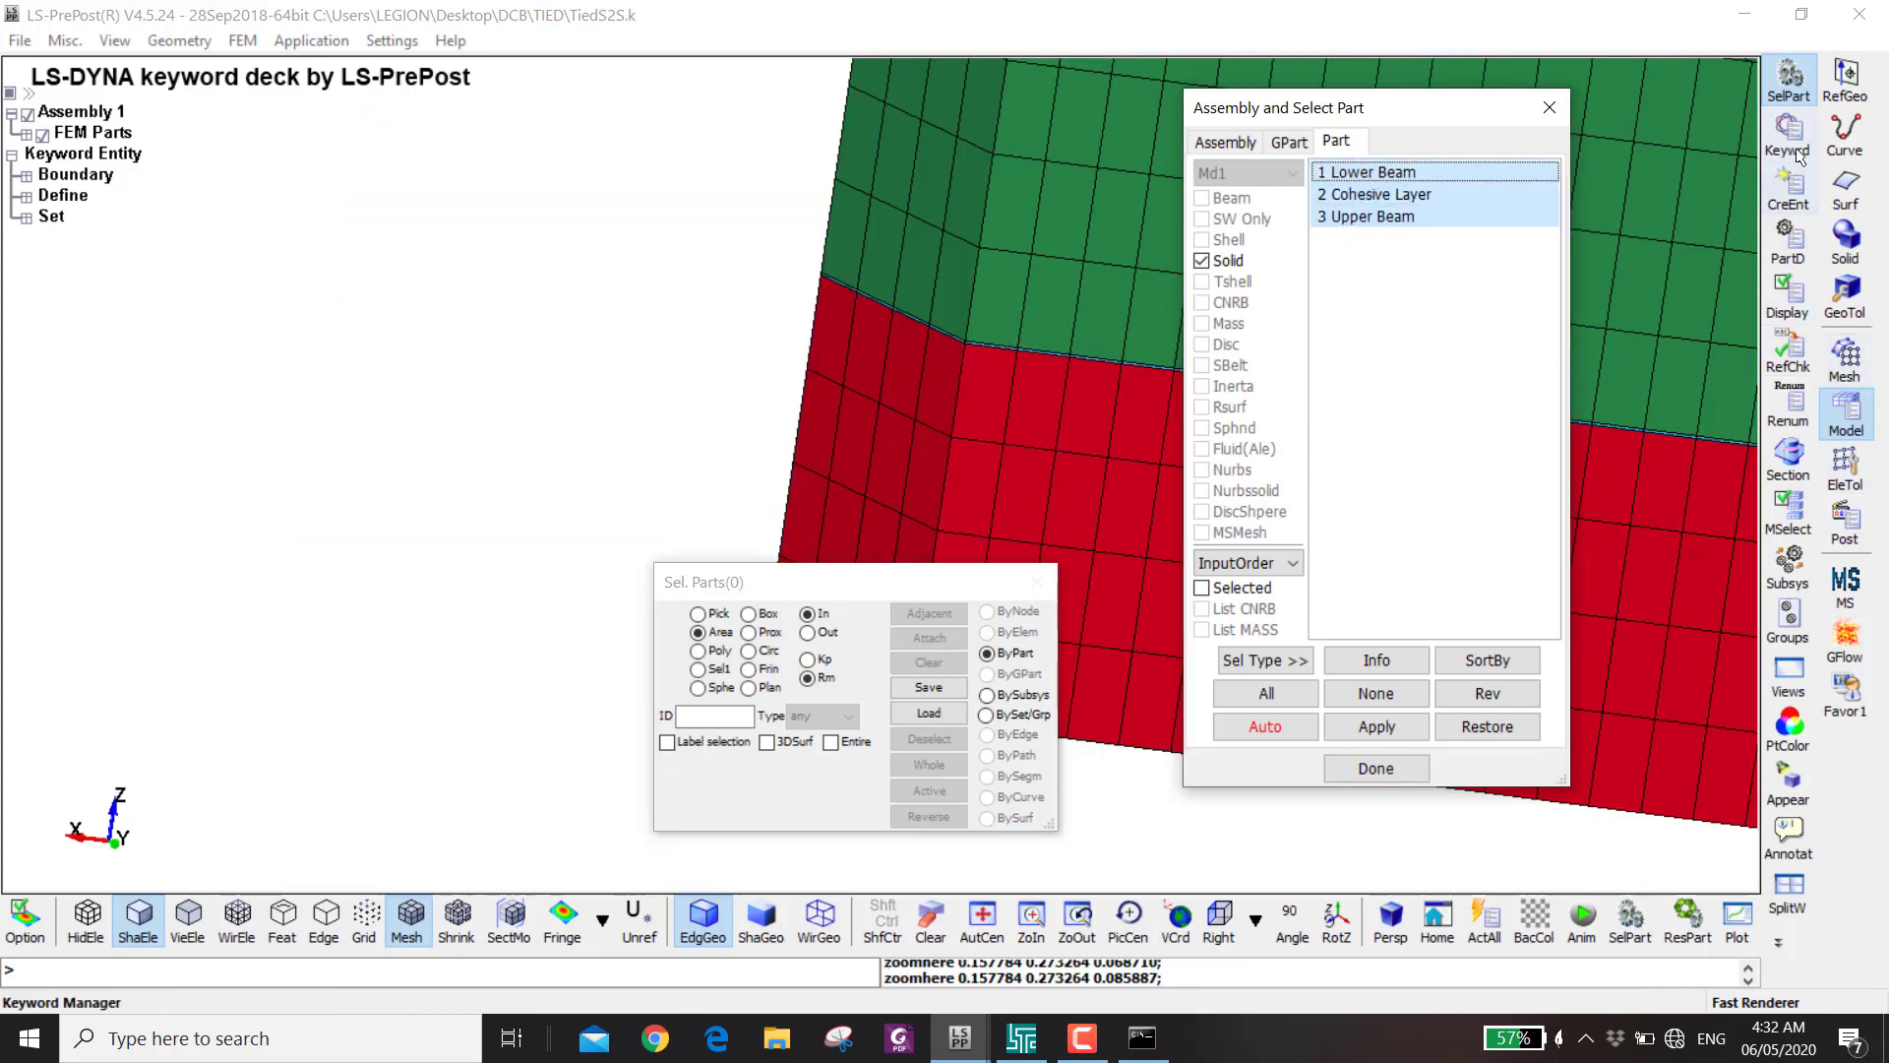
# - Delete the Cohesive Layer from the PART keyword together with its elements
pyautogui.click(1791, 138)
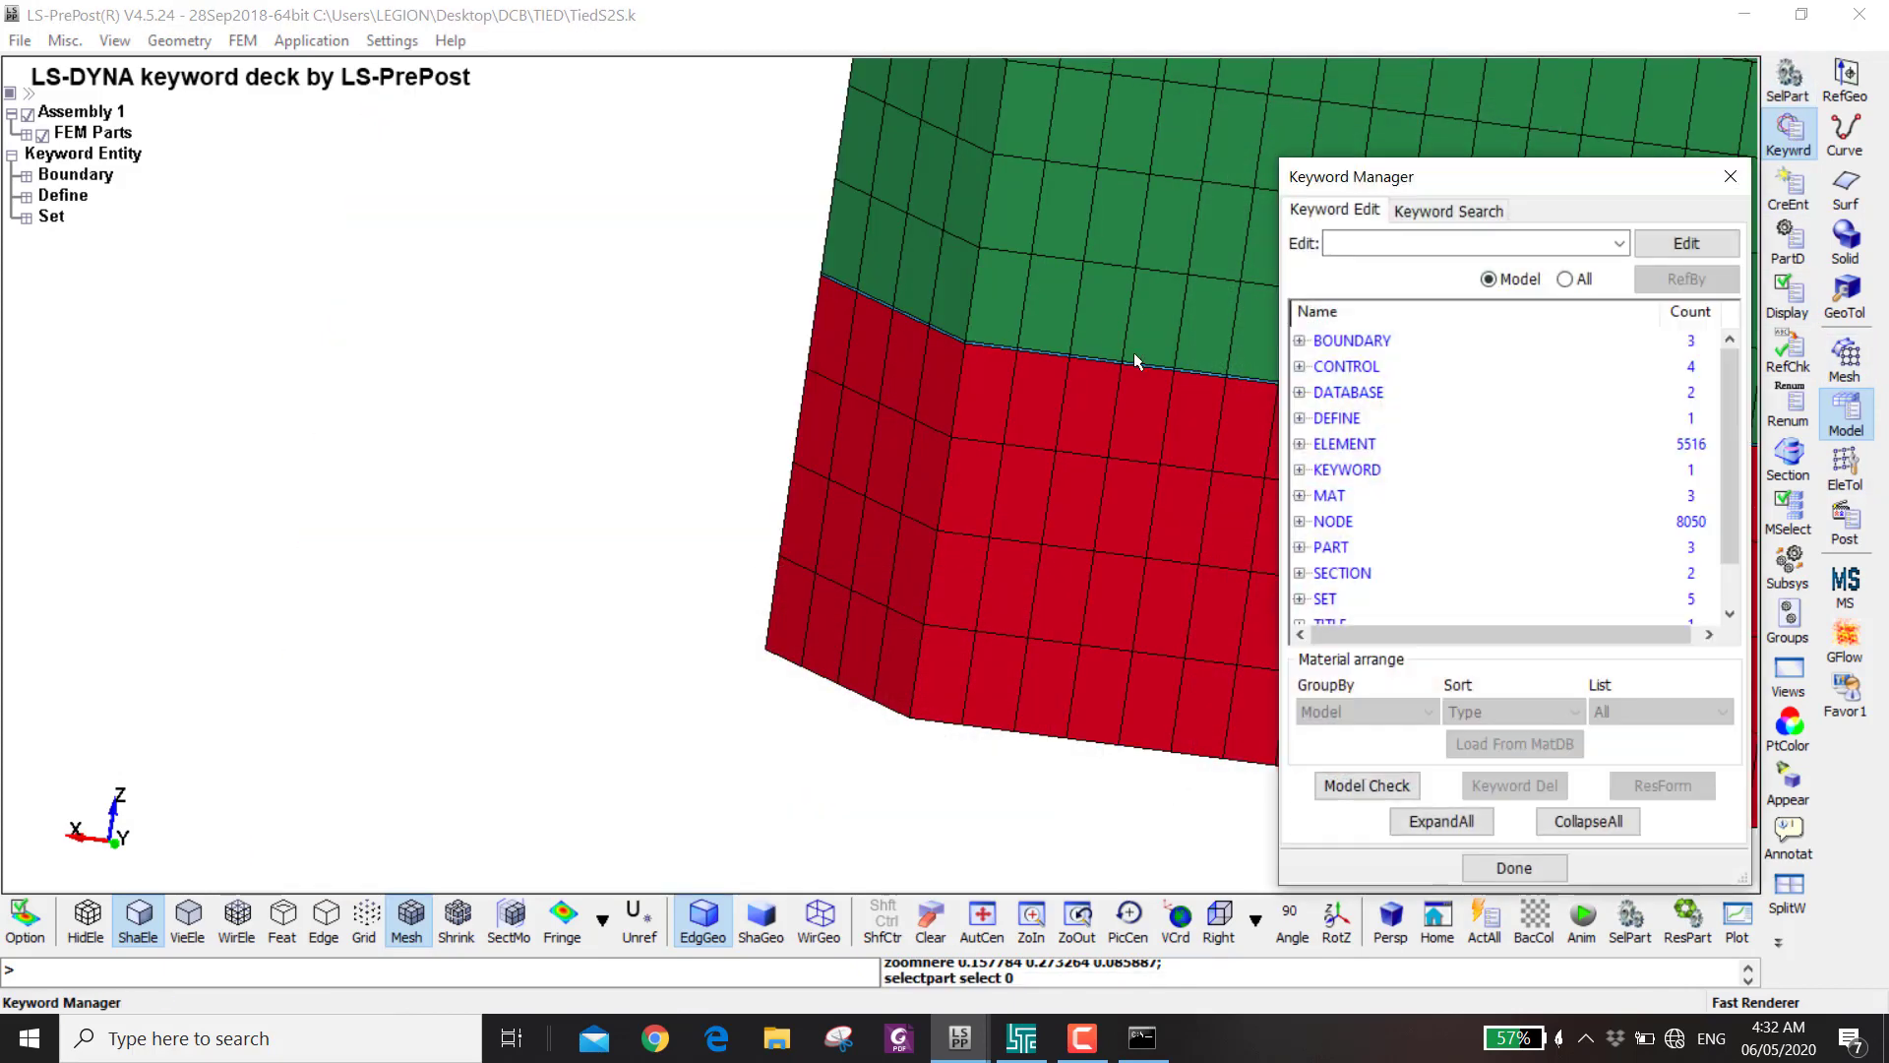
pyautogui.scroll(-1, 1375, 481)
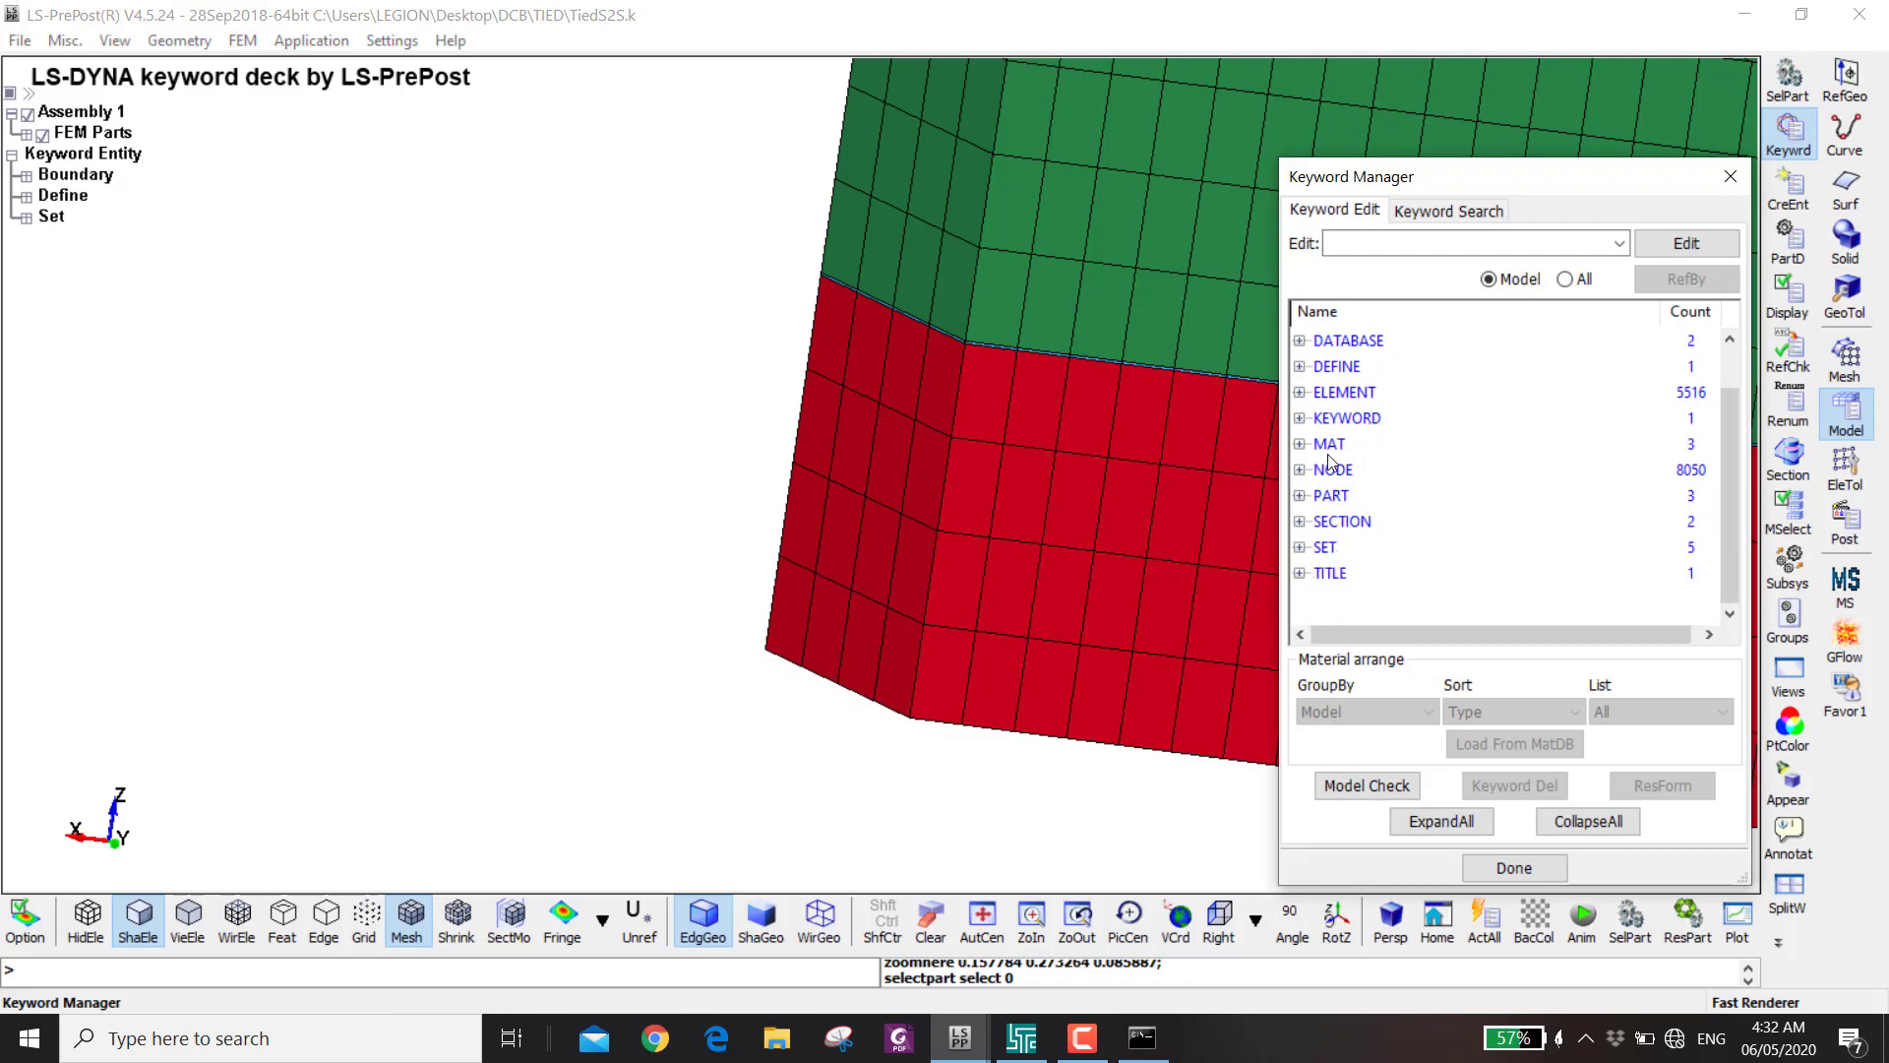
pyautogui.doubleClick(1328, 497)
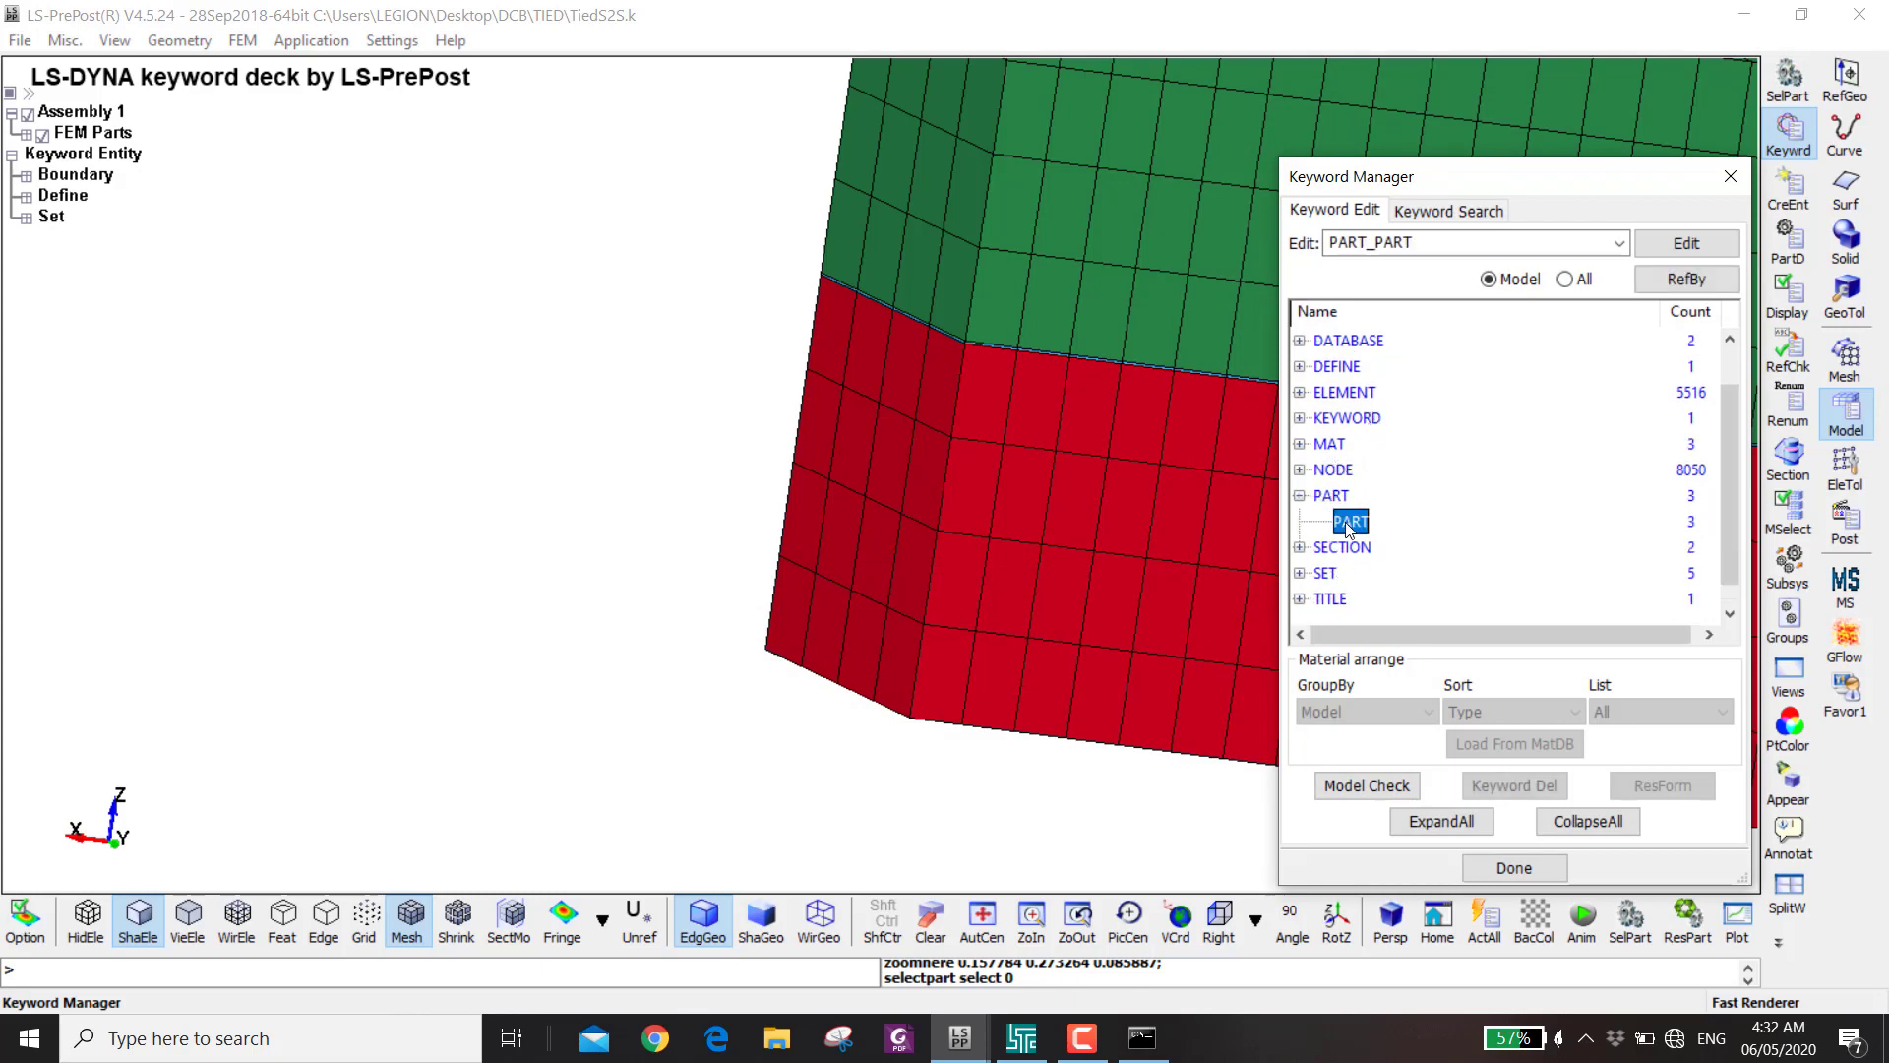
pyautogui.doubleClick(1348, 524)
pyautogui.click(1373, 275)
pyautogui.click(1110, 265)
pyautogui.click(1271, 261)
pyautogui.click(986, 603)
# - Unblank all elements of the two beams and return to the model's keyword list
pyautogui.click(1845, 468)
pyautogui.click(1788, 187)
pyautogui.click(1343, 508)
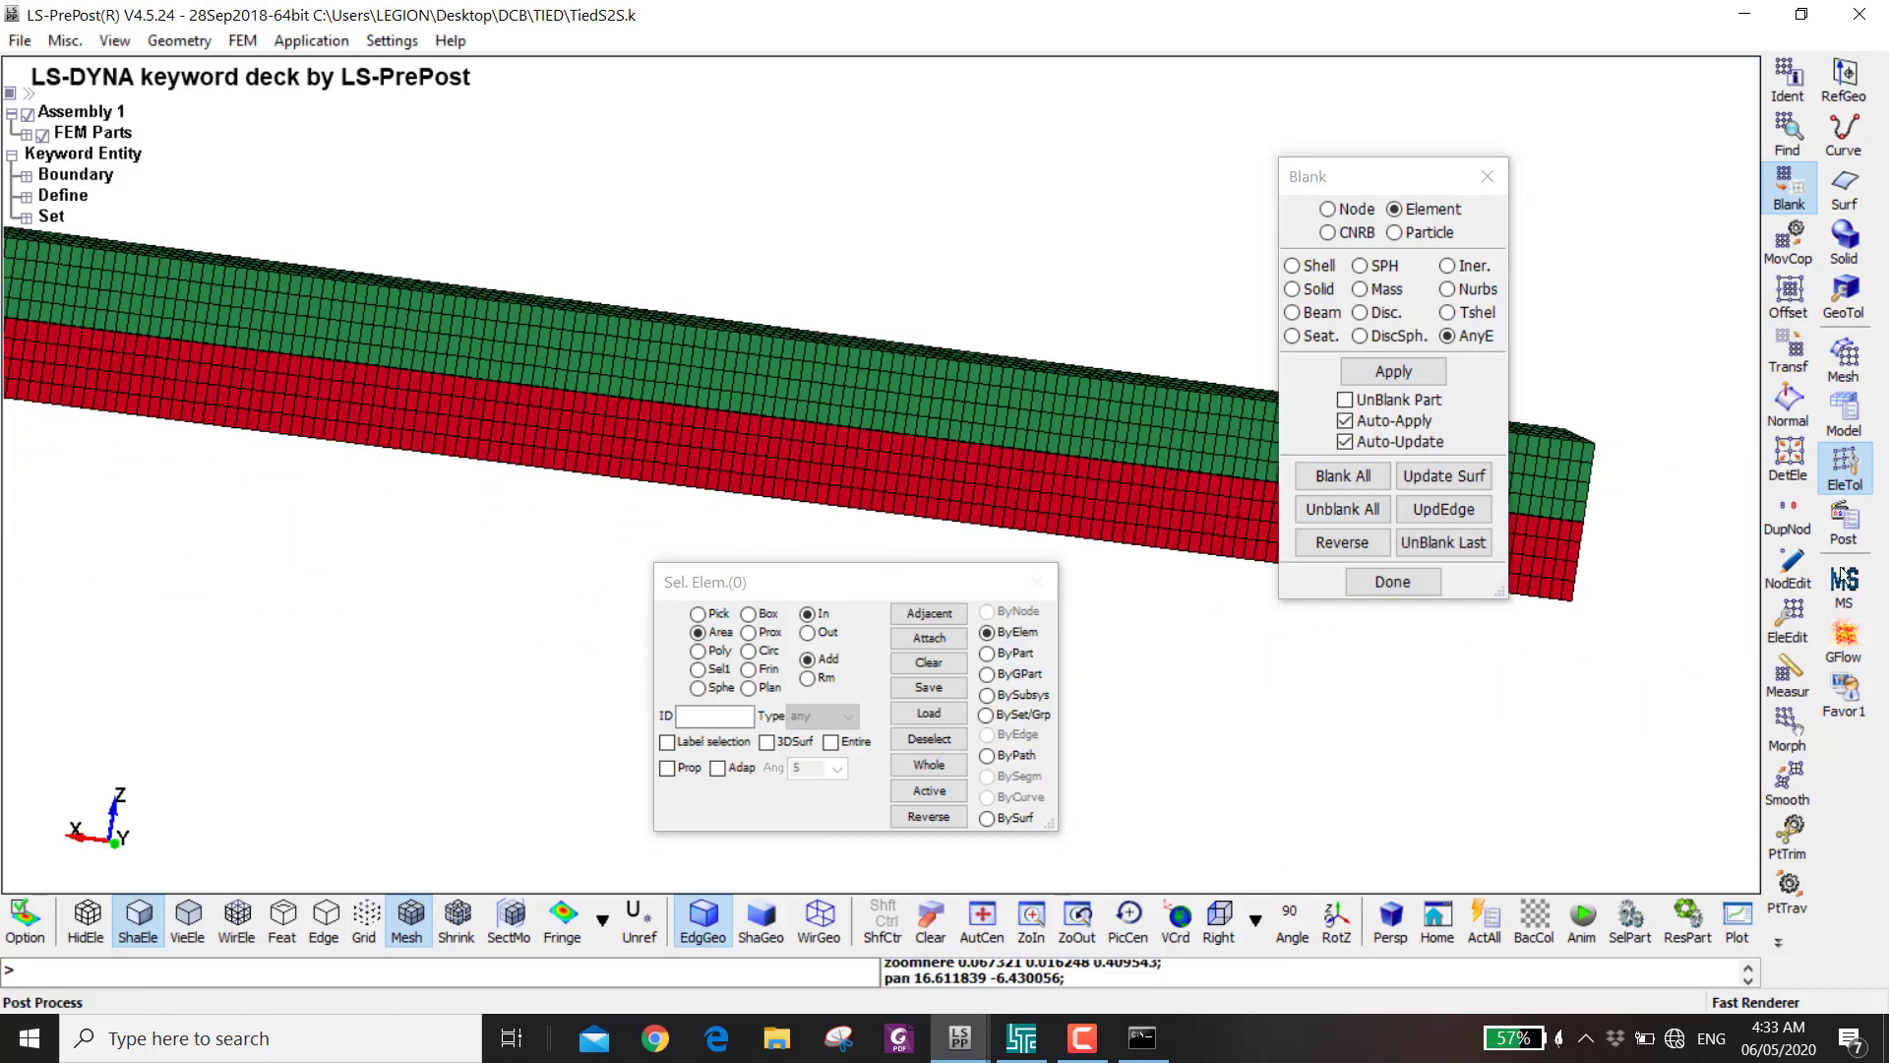
pyautogui.click(1789, 679)
pyautogui.keyDown('shift'); pyautogui.moveTo(705, 505); pyautogui.dragTo(889, 653); pyautogui.keyUp('shift')
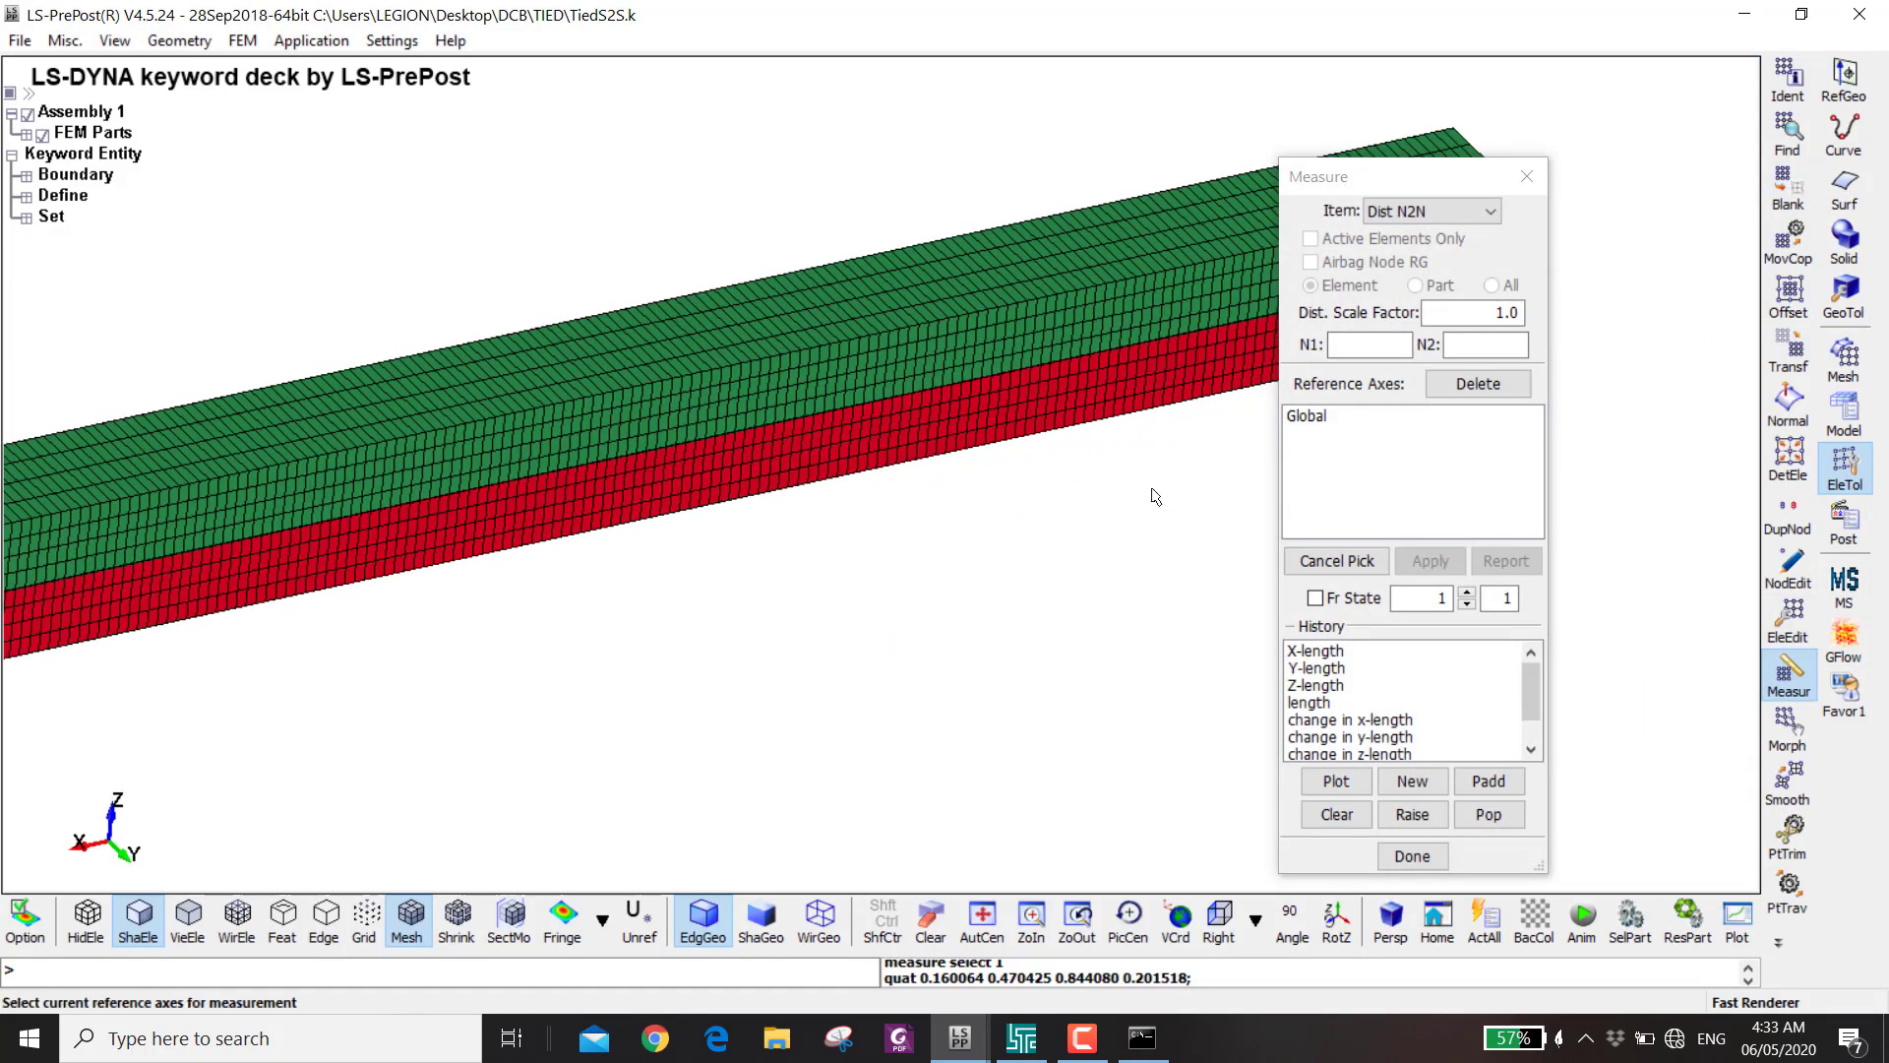
pyautogui.click(1845, 413)
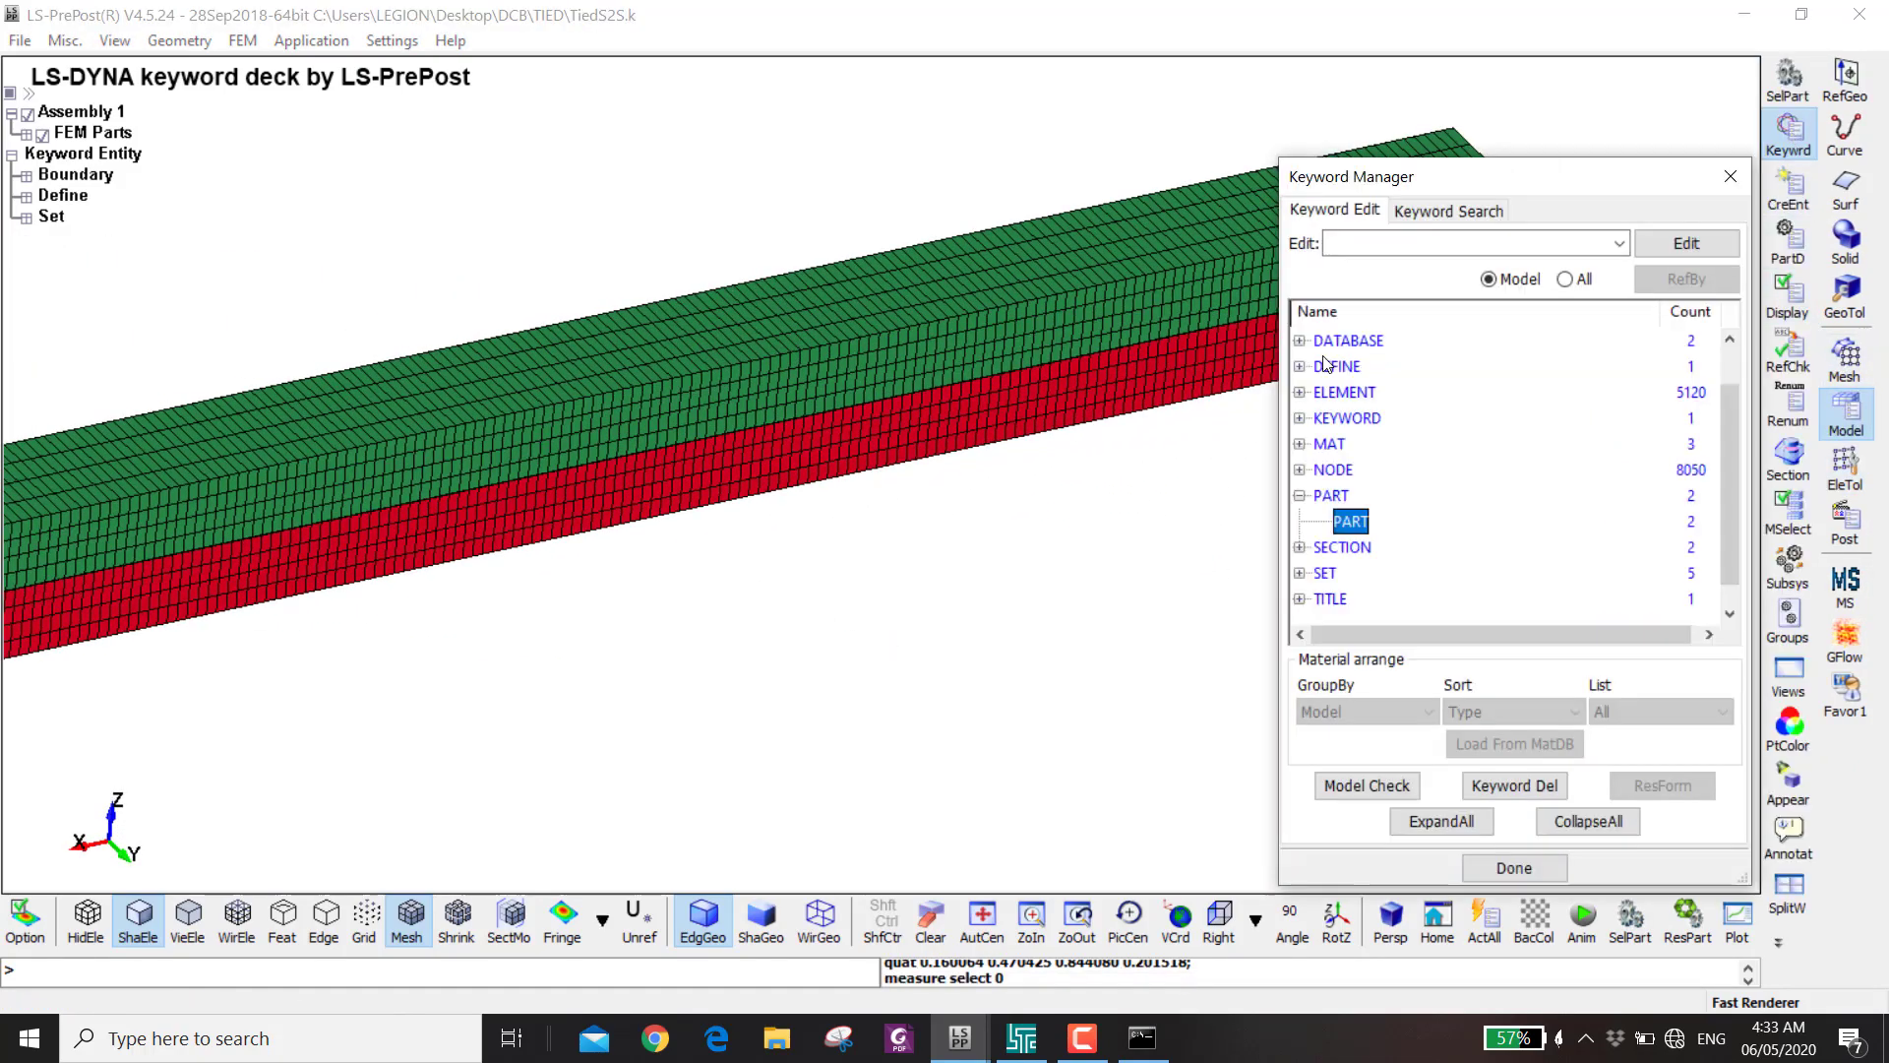
# - Create a CONTACT keyword of type TIEBREAK_SURFACE_TO_SURFACE from the full keyword list, titled Tiebreak
pyautogui.click(1565, 279)
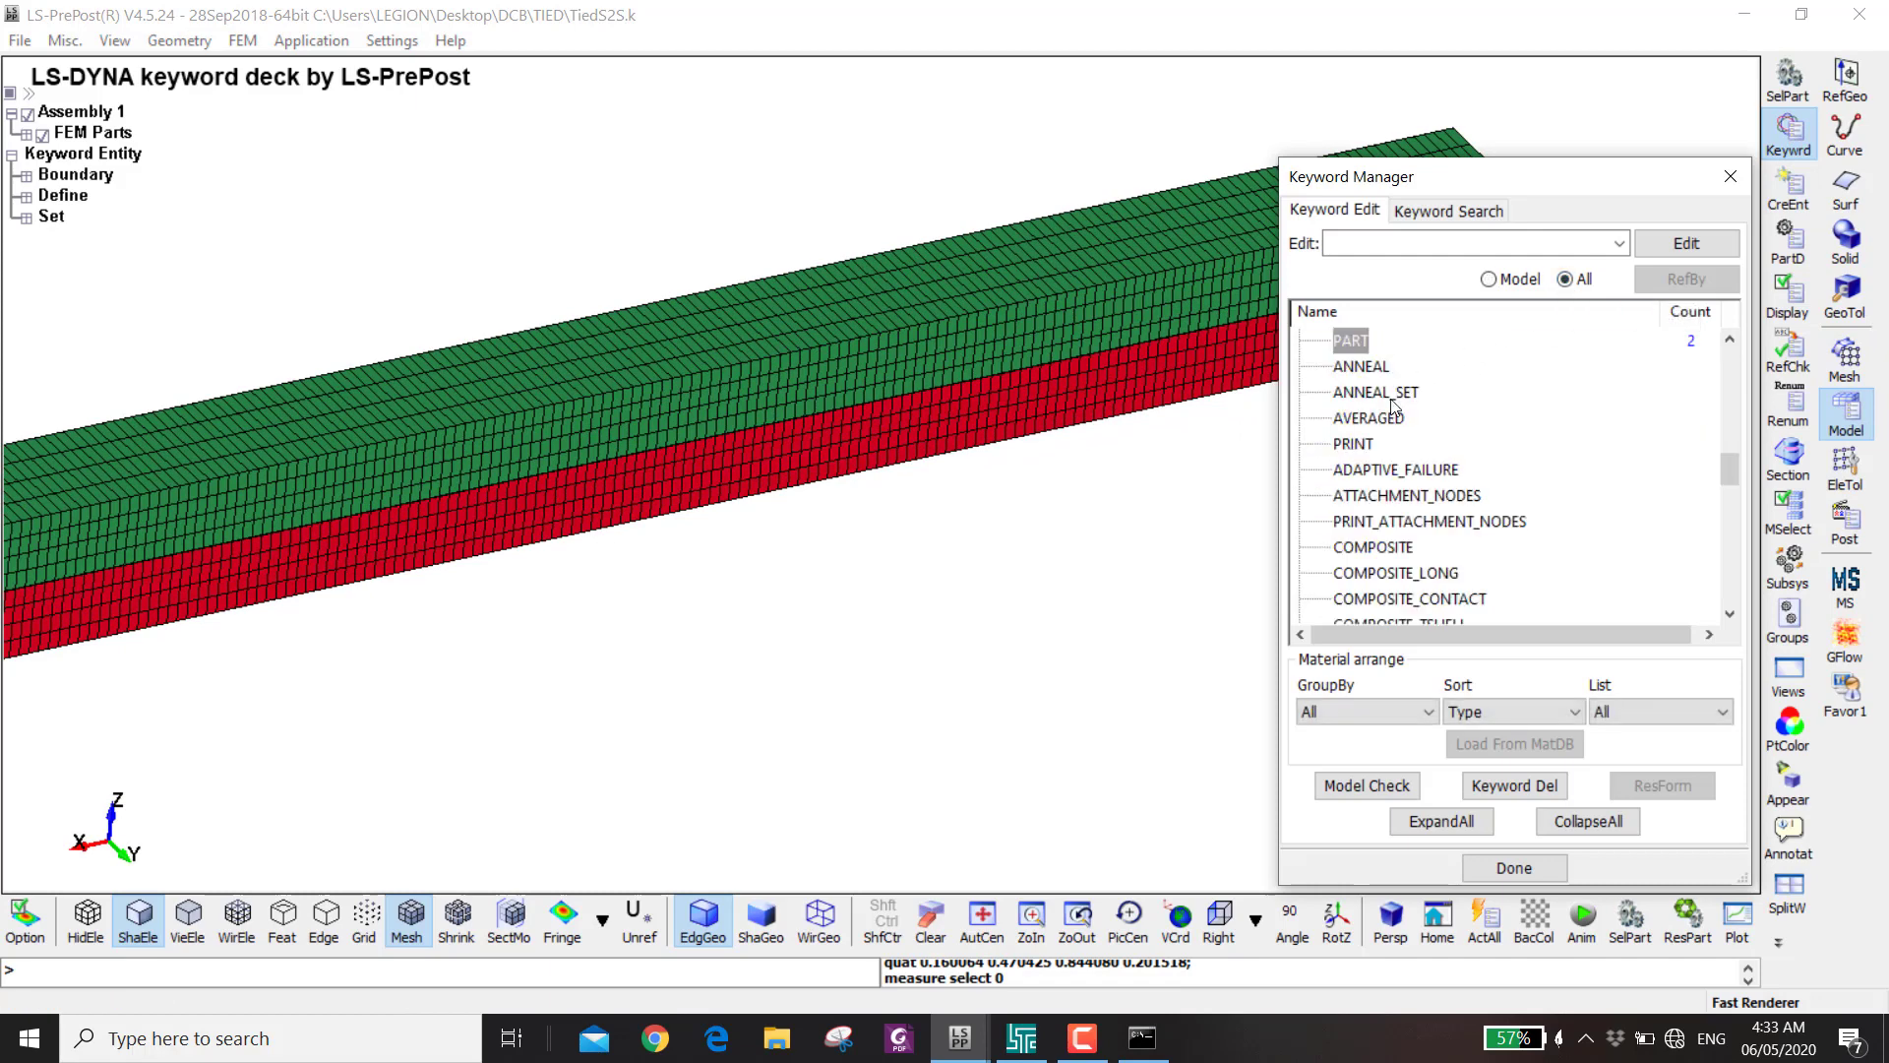
pyautogui.scroll(-5, 1505, 472)
pyautogui.click(1573, 824)
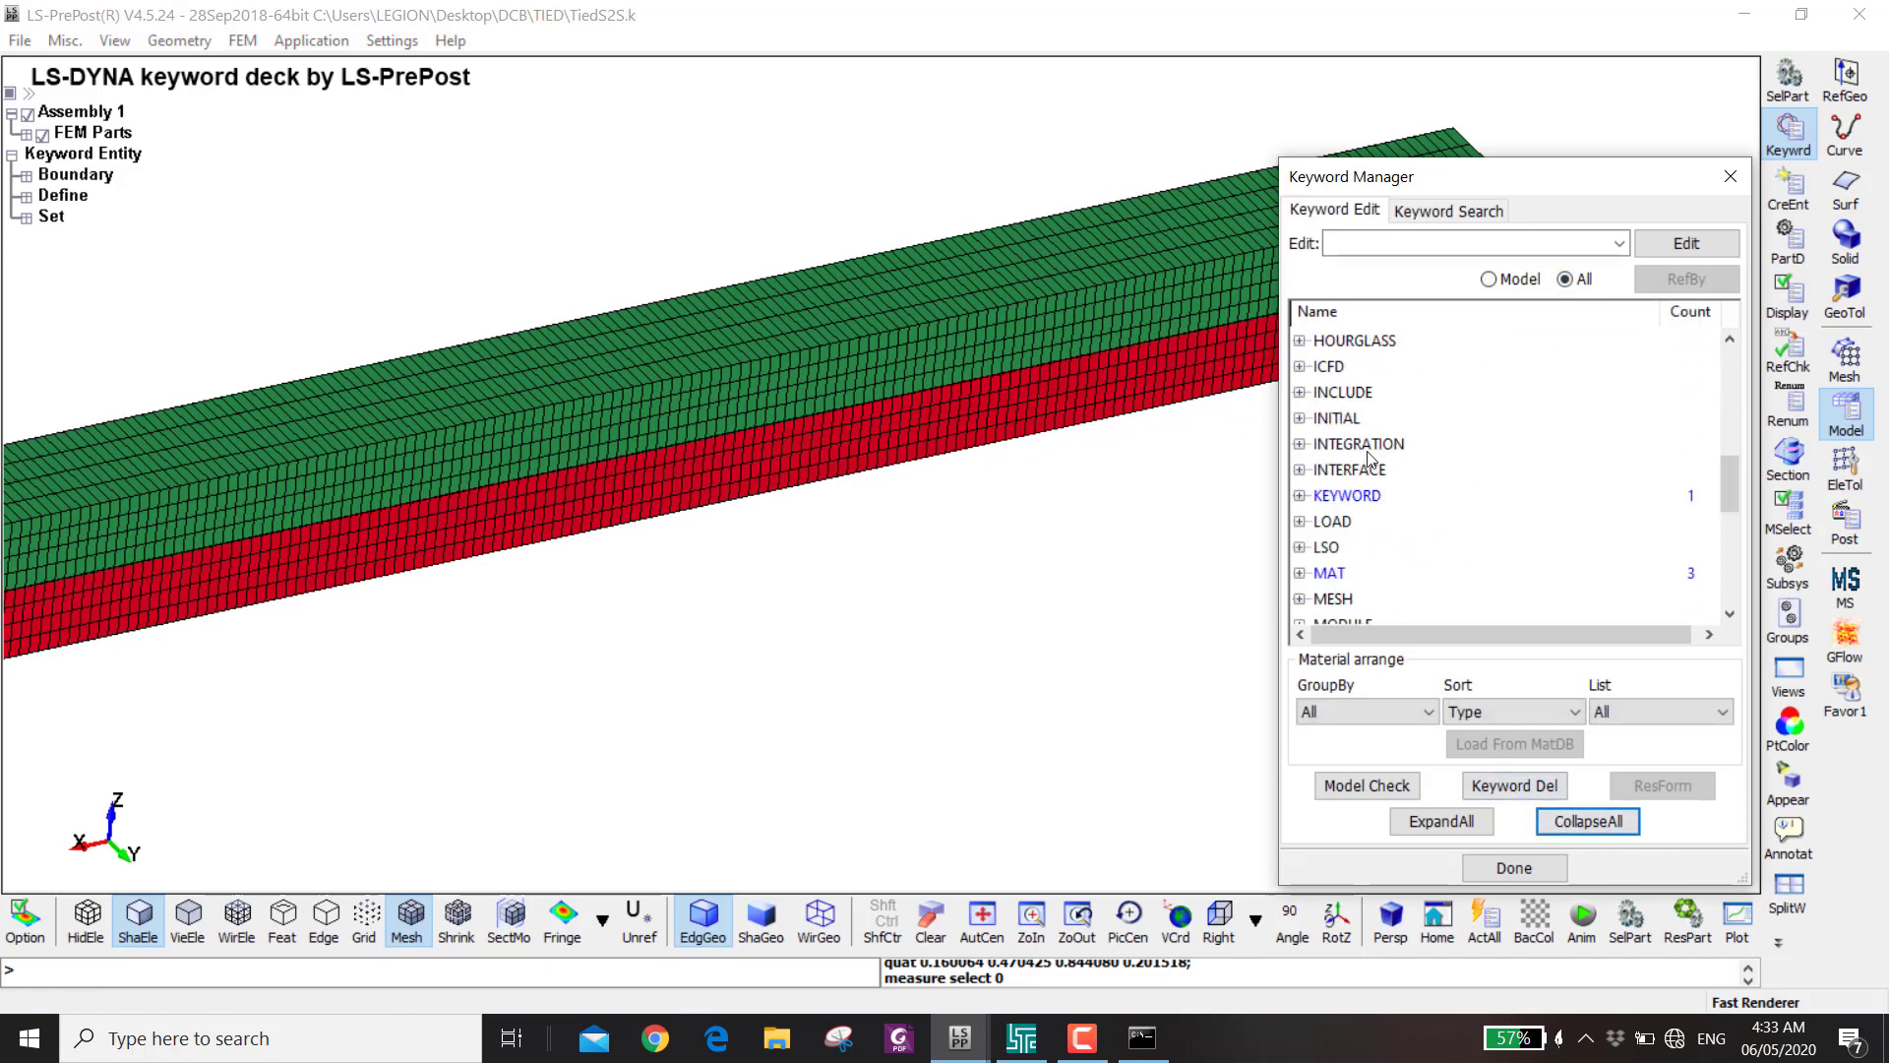
pyautogui.scroll(5, 1360, 447)
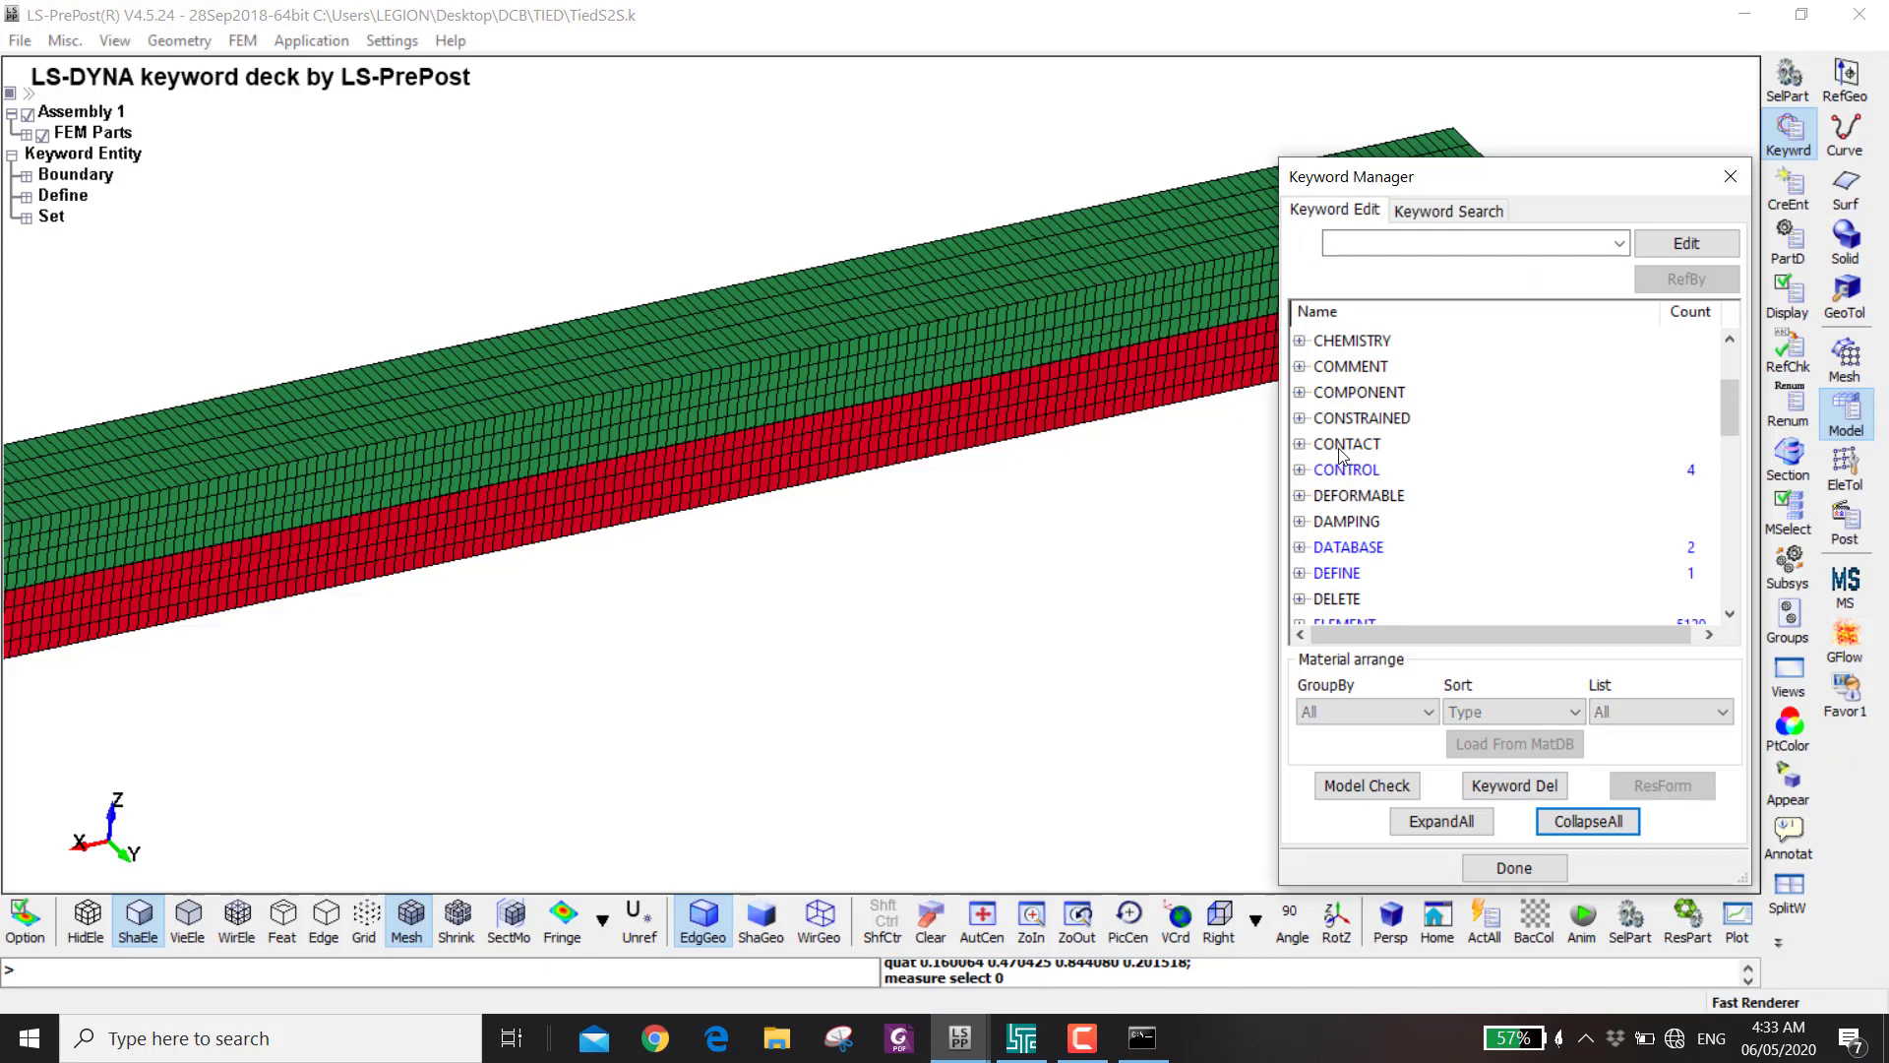
pyautogui.doubleClick(1340, 447)
pyautogui.scroll(-15, 1377, 512)
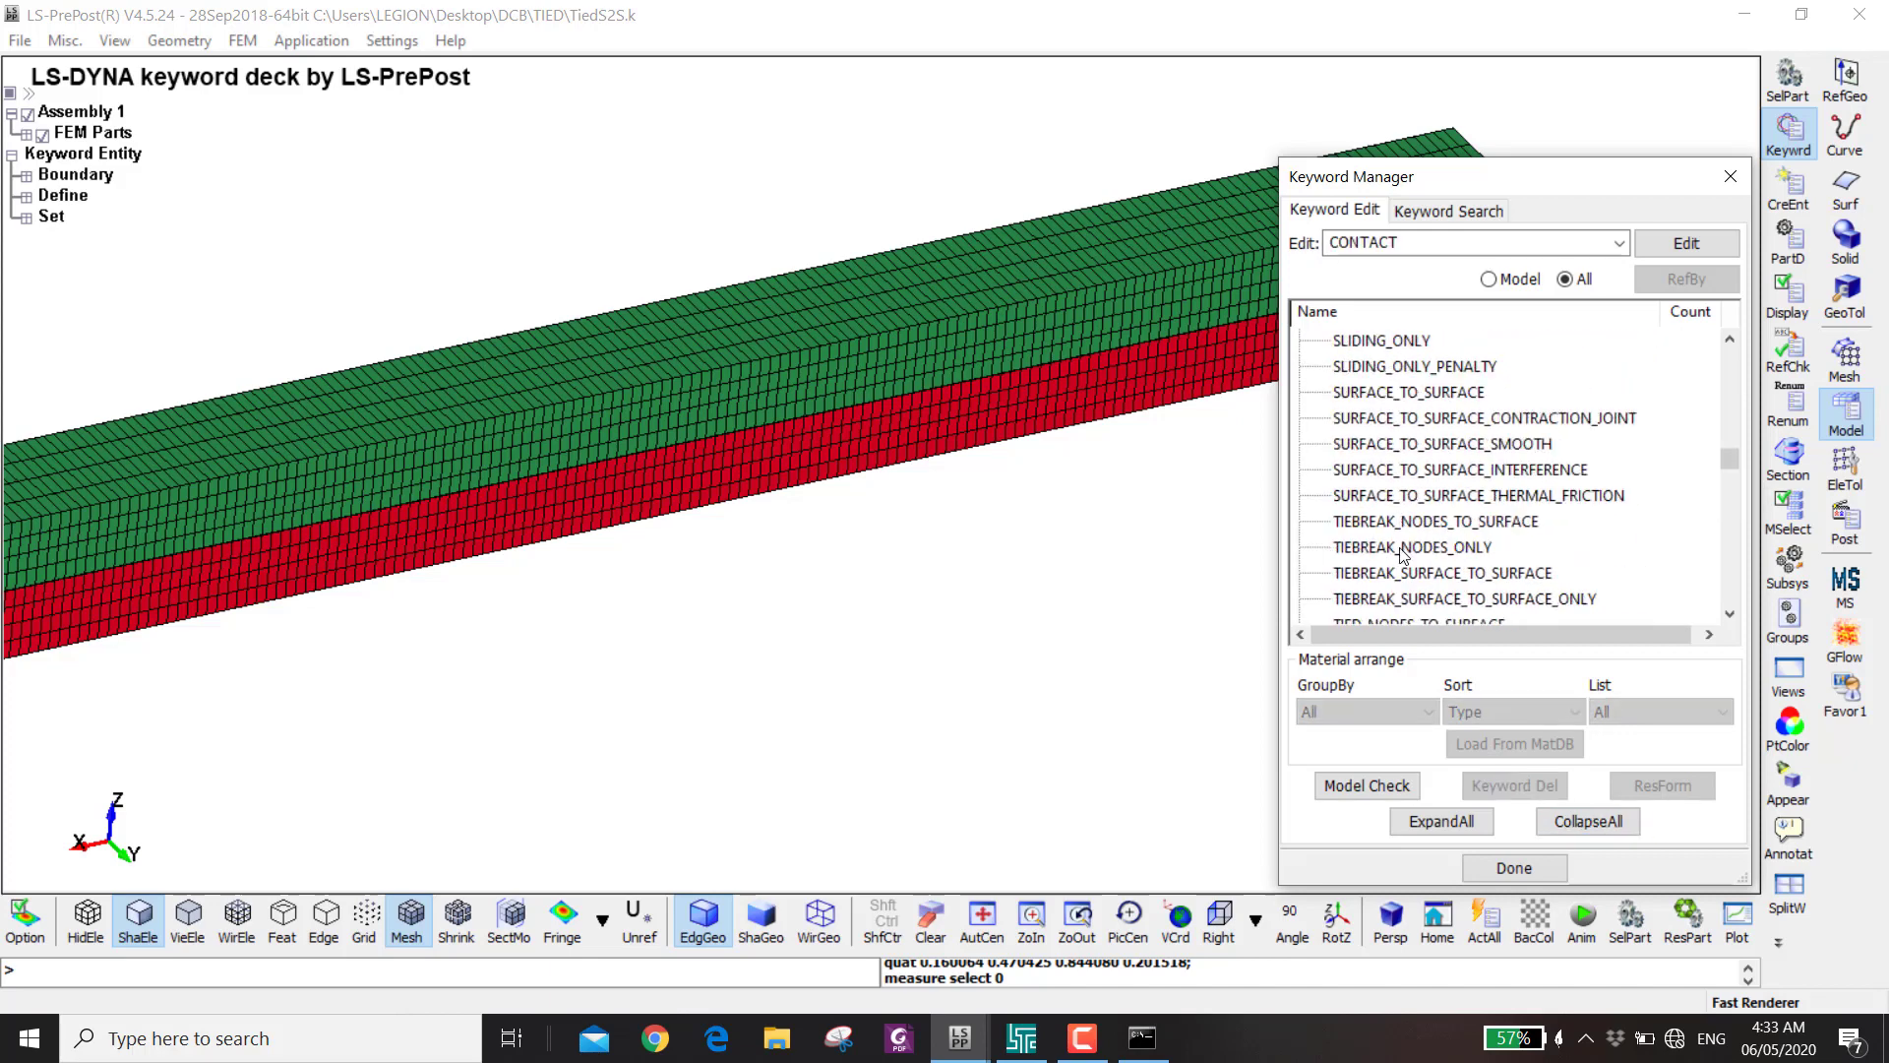
pyautogui.doubleClick(1399, 573)
pyautogui.click(576, 403)
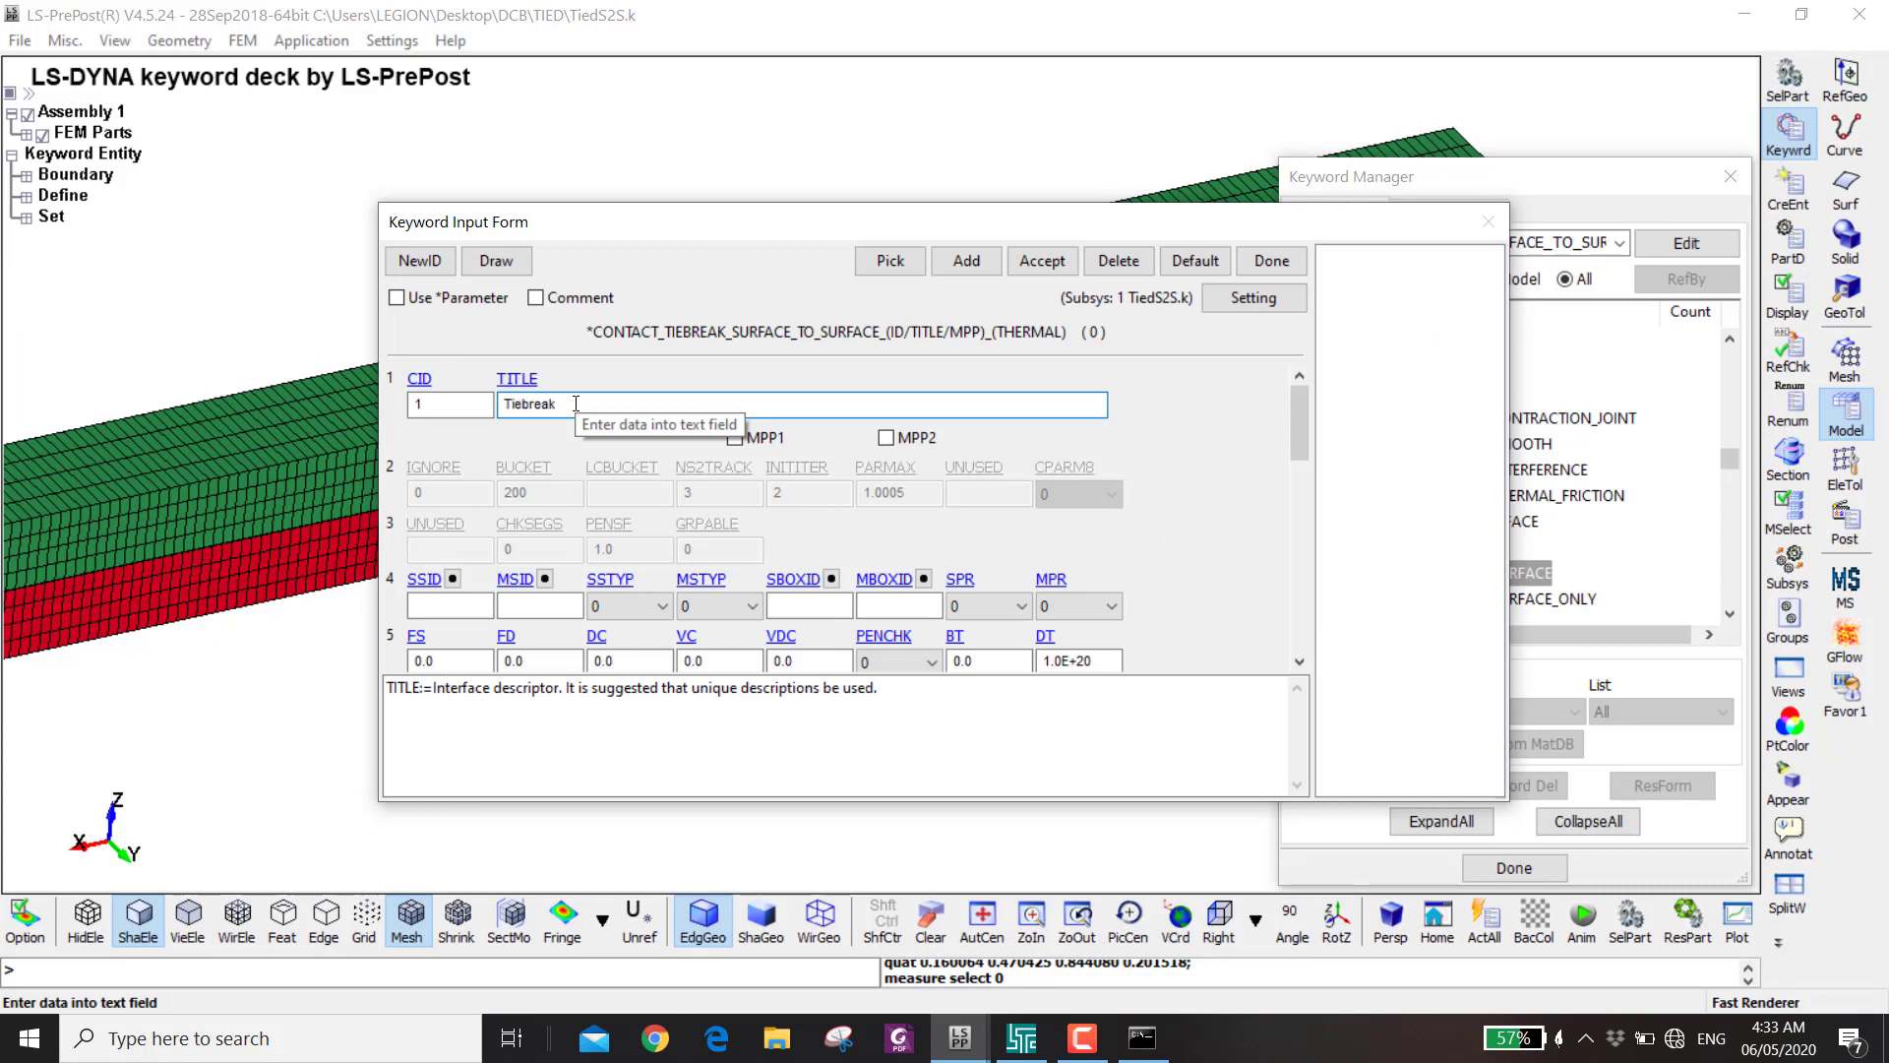
# - Assign the Upper Beam segment set as the contact's slave and the Lower Beam segment set as its master
pyautogui.click(536, 605)
pyautogui.doubleClick(482, 606)
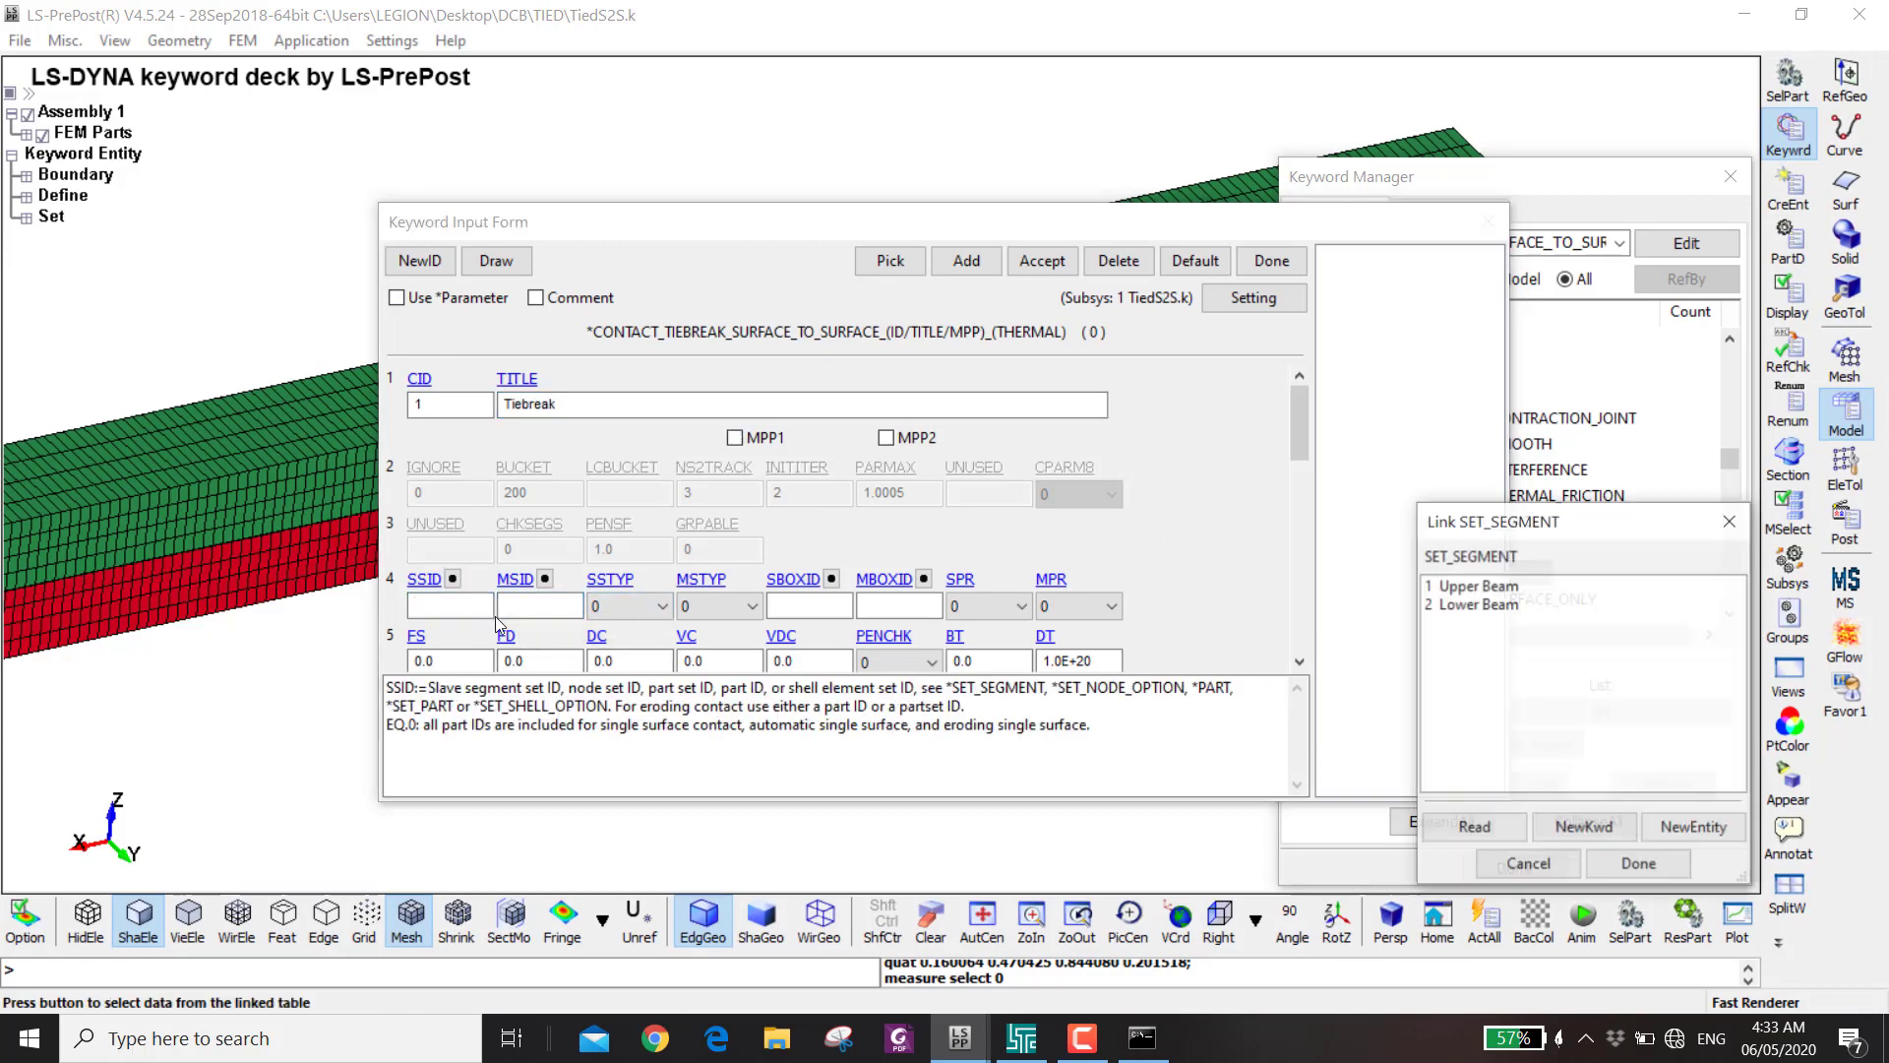
pyautogui.doubleClick(1485, 587)
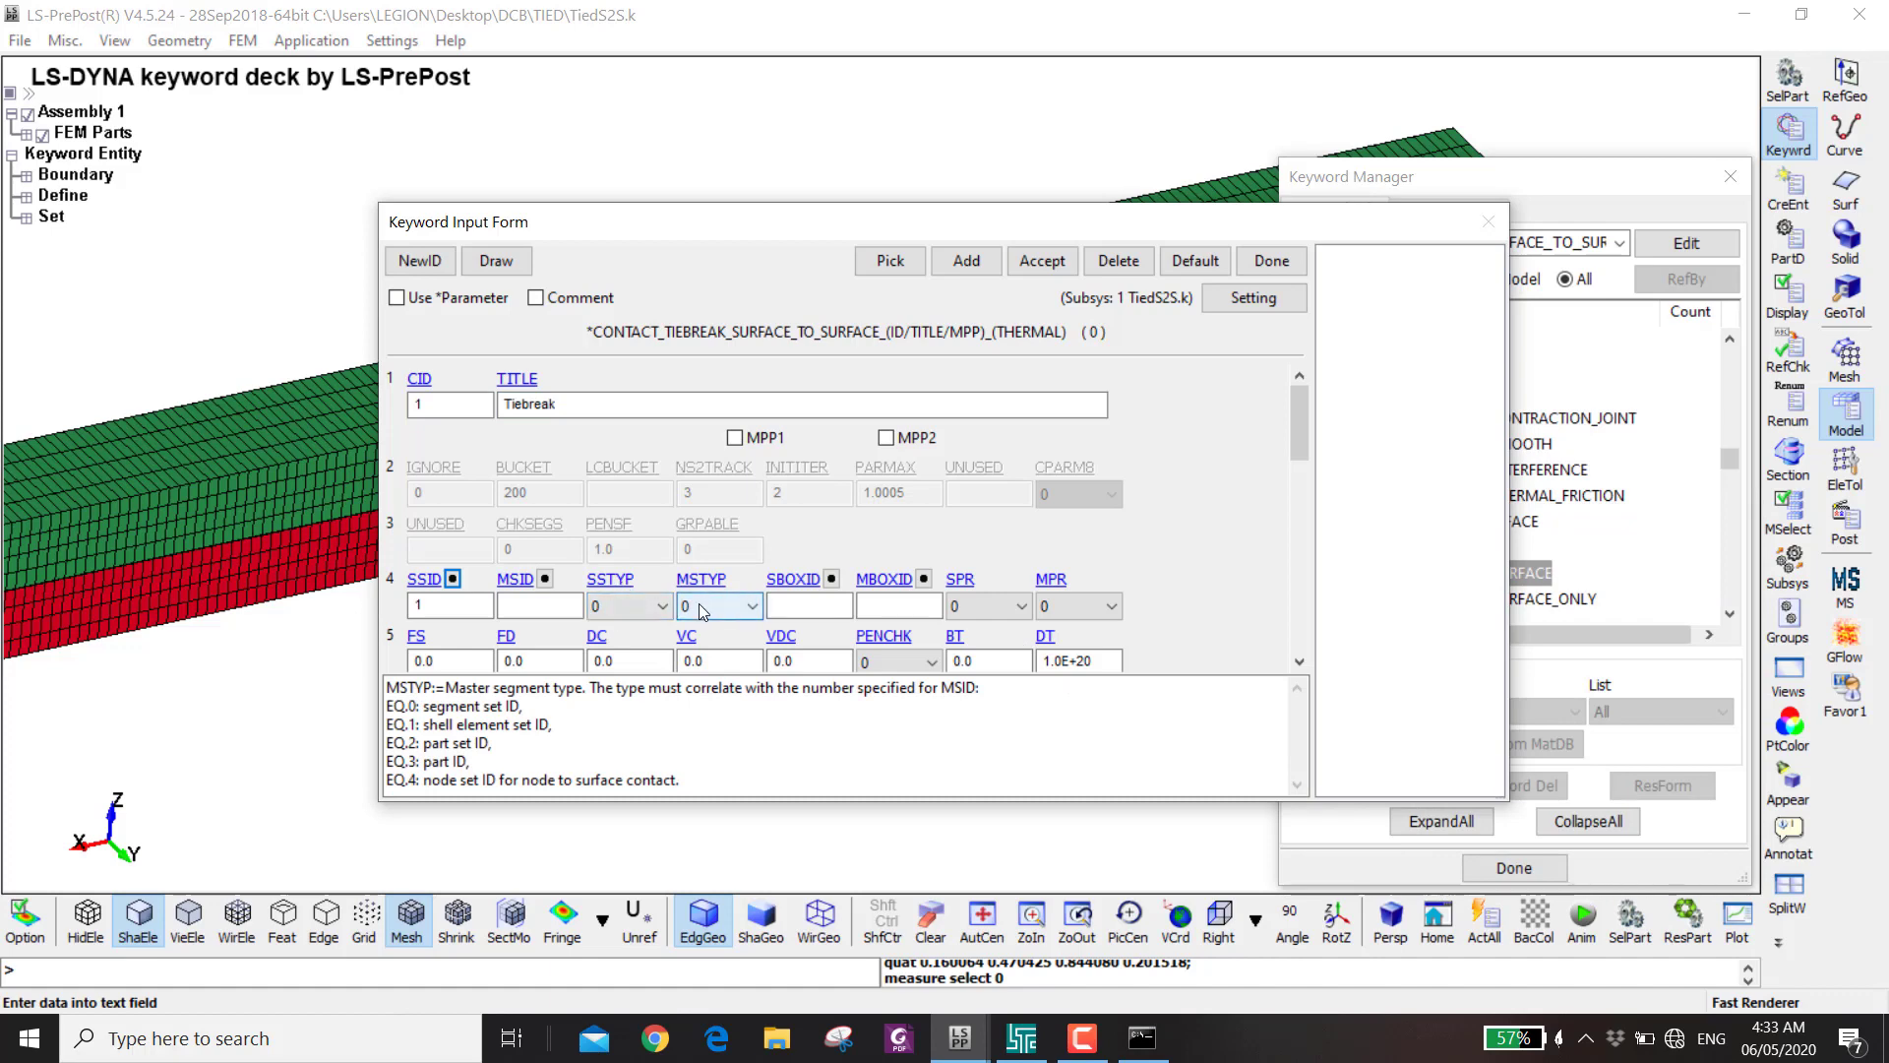
pyautogui.click(544, 579)
pyautogui.doubleClick(1476, 603)
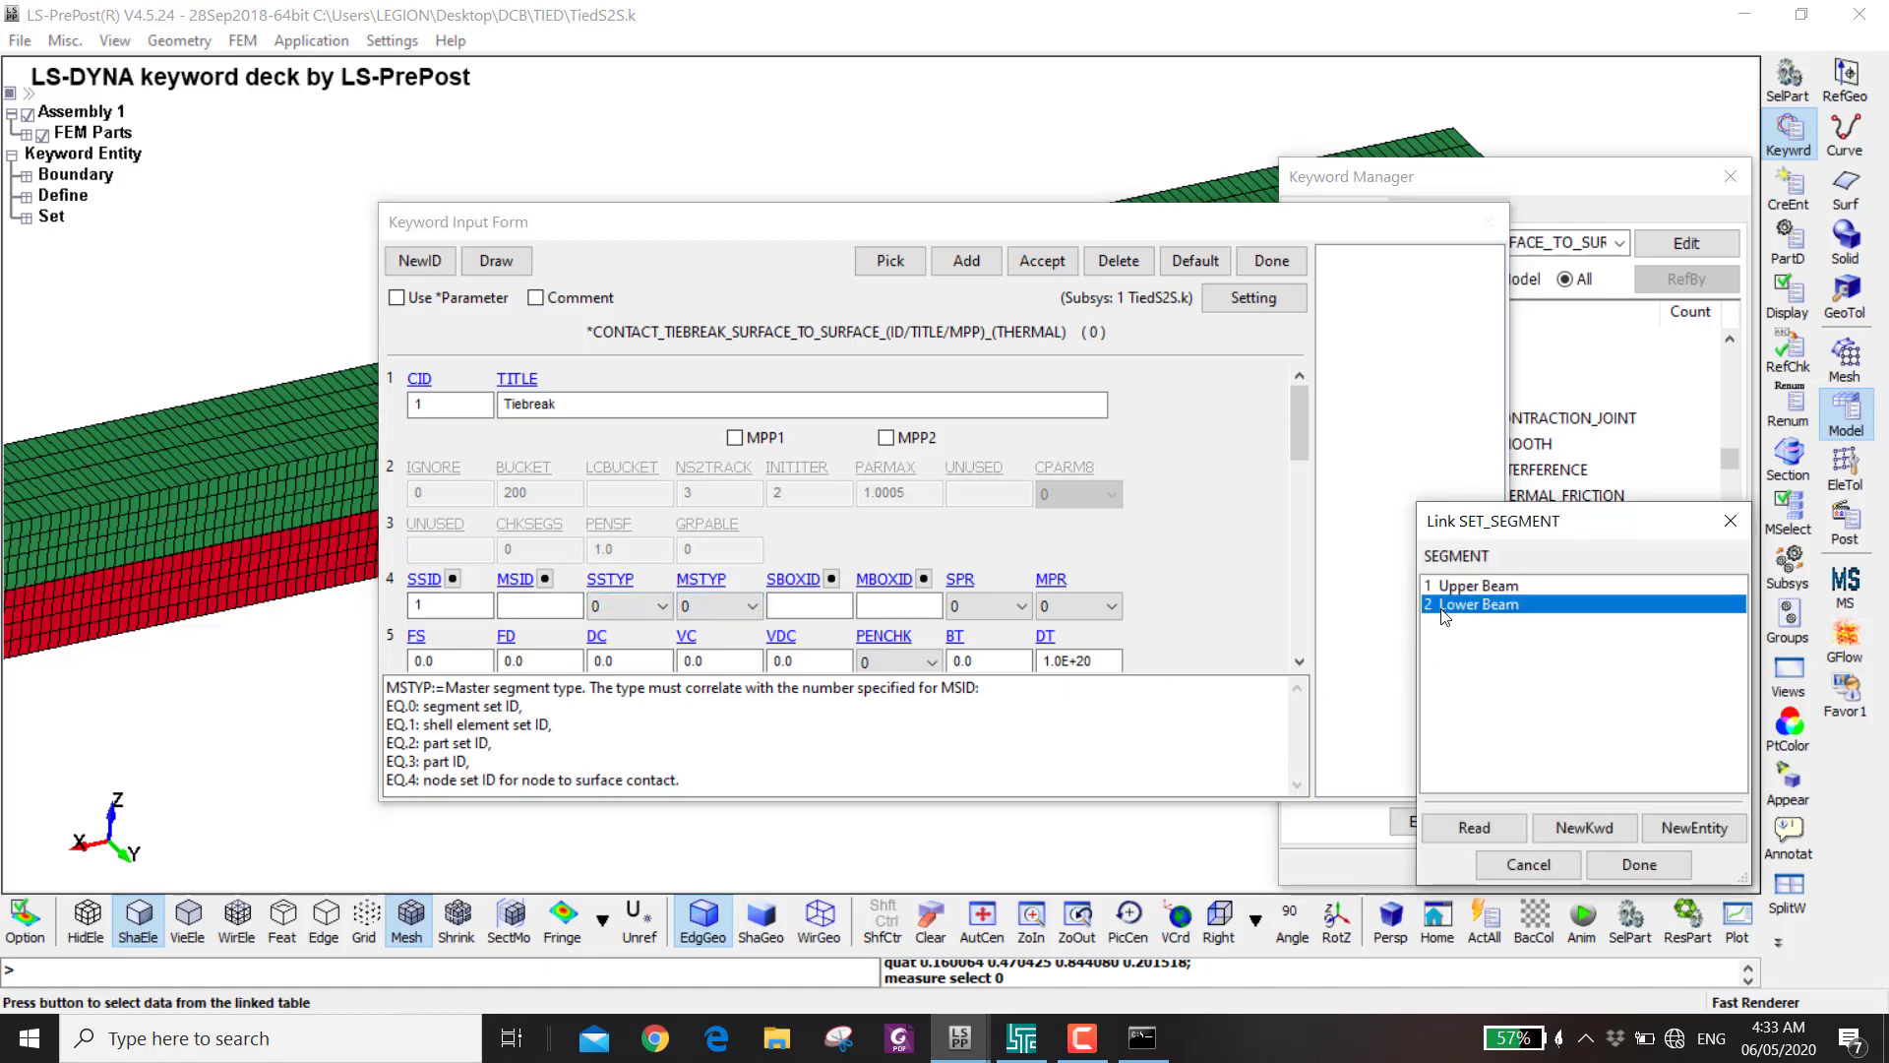
# - Set the contact's tensile failure stress NFLS and shear failure stress SFLS to 0.036 and accept the card
pyautogui.moveTo(1297, 441); pyautogui.dragTo(1297, 505)
pyautogui.click(468, 532)
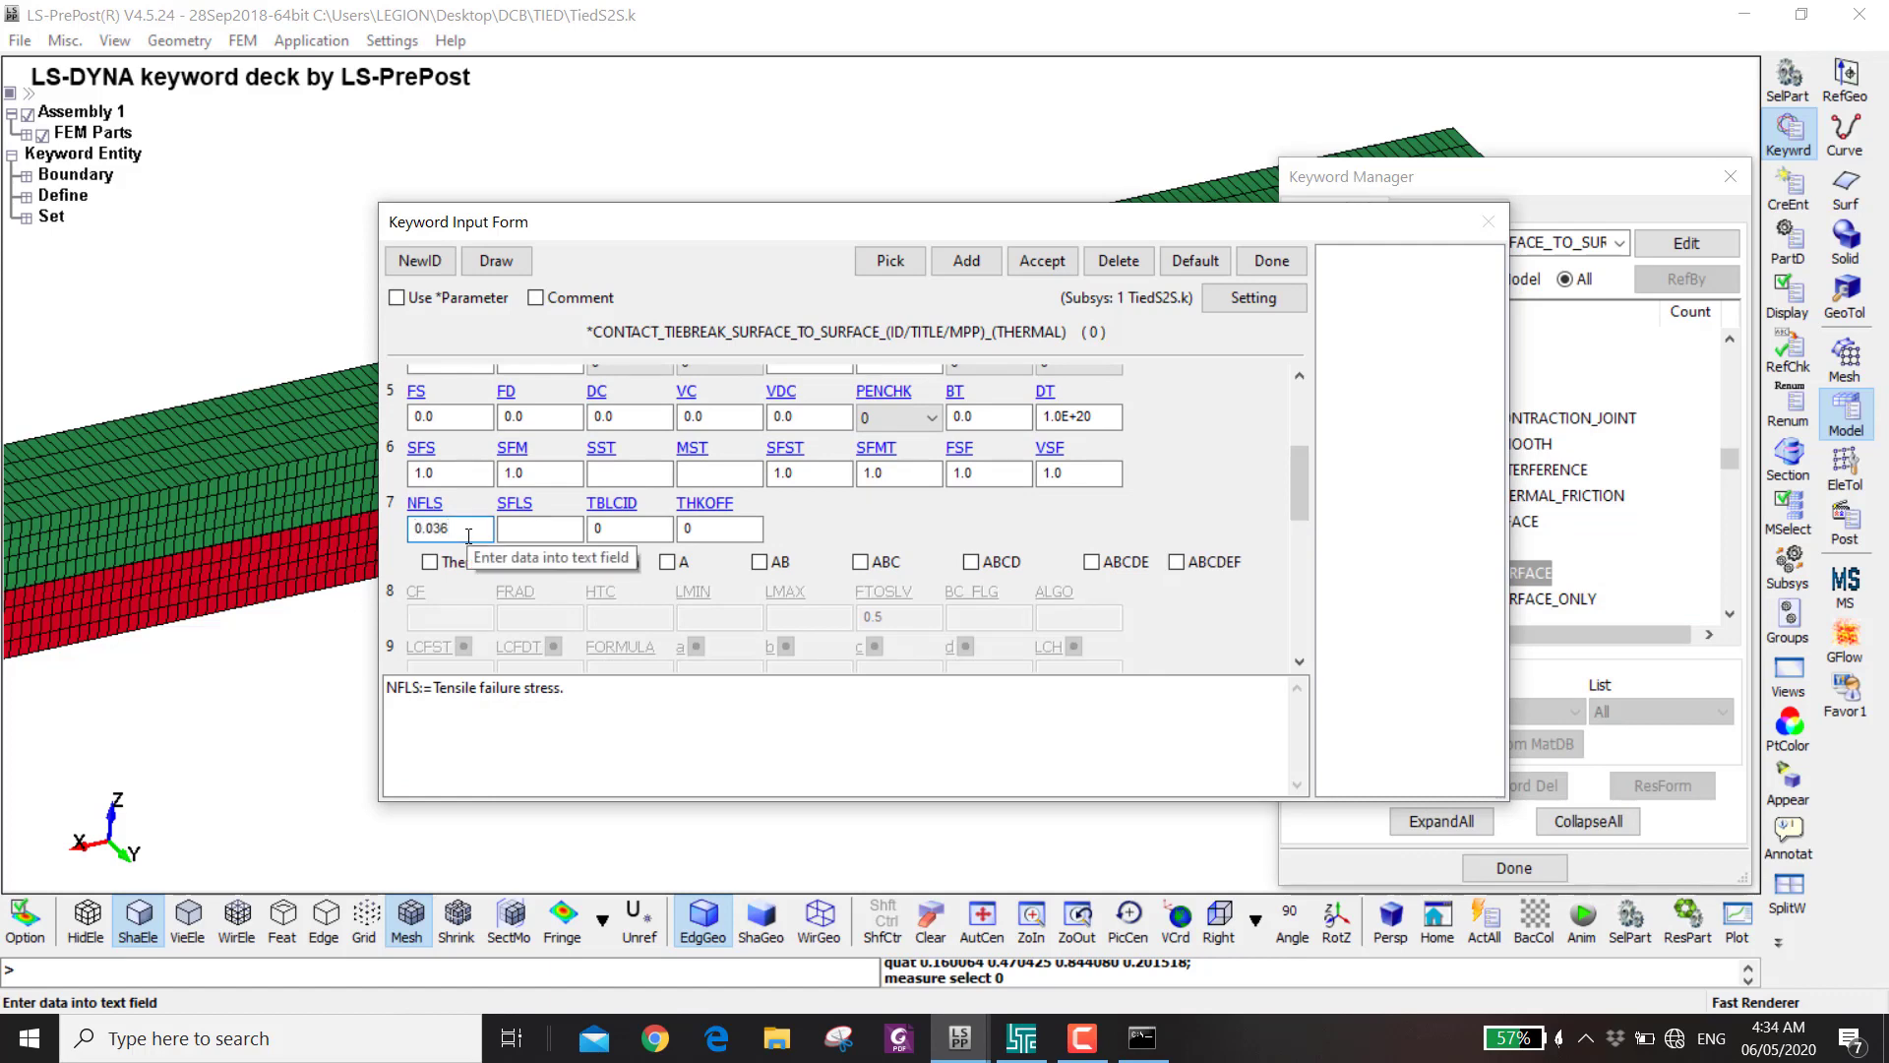
pyautogui.click(542, 530)
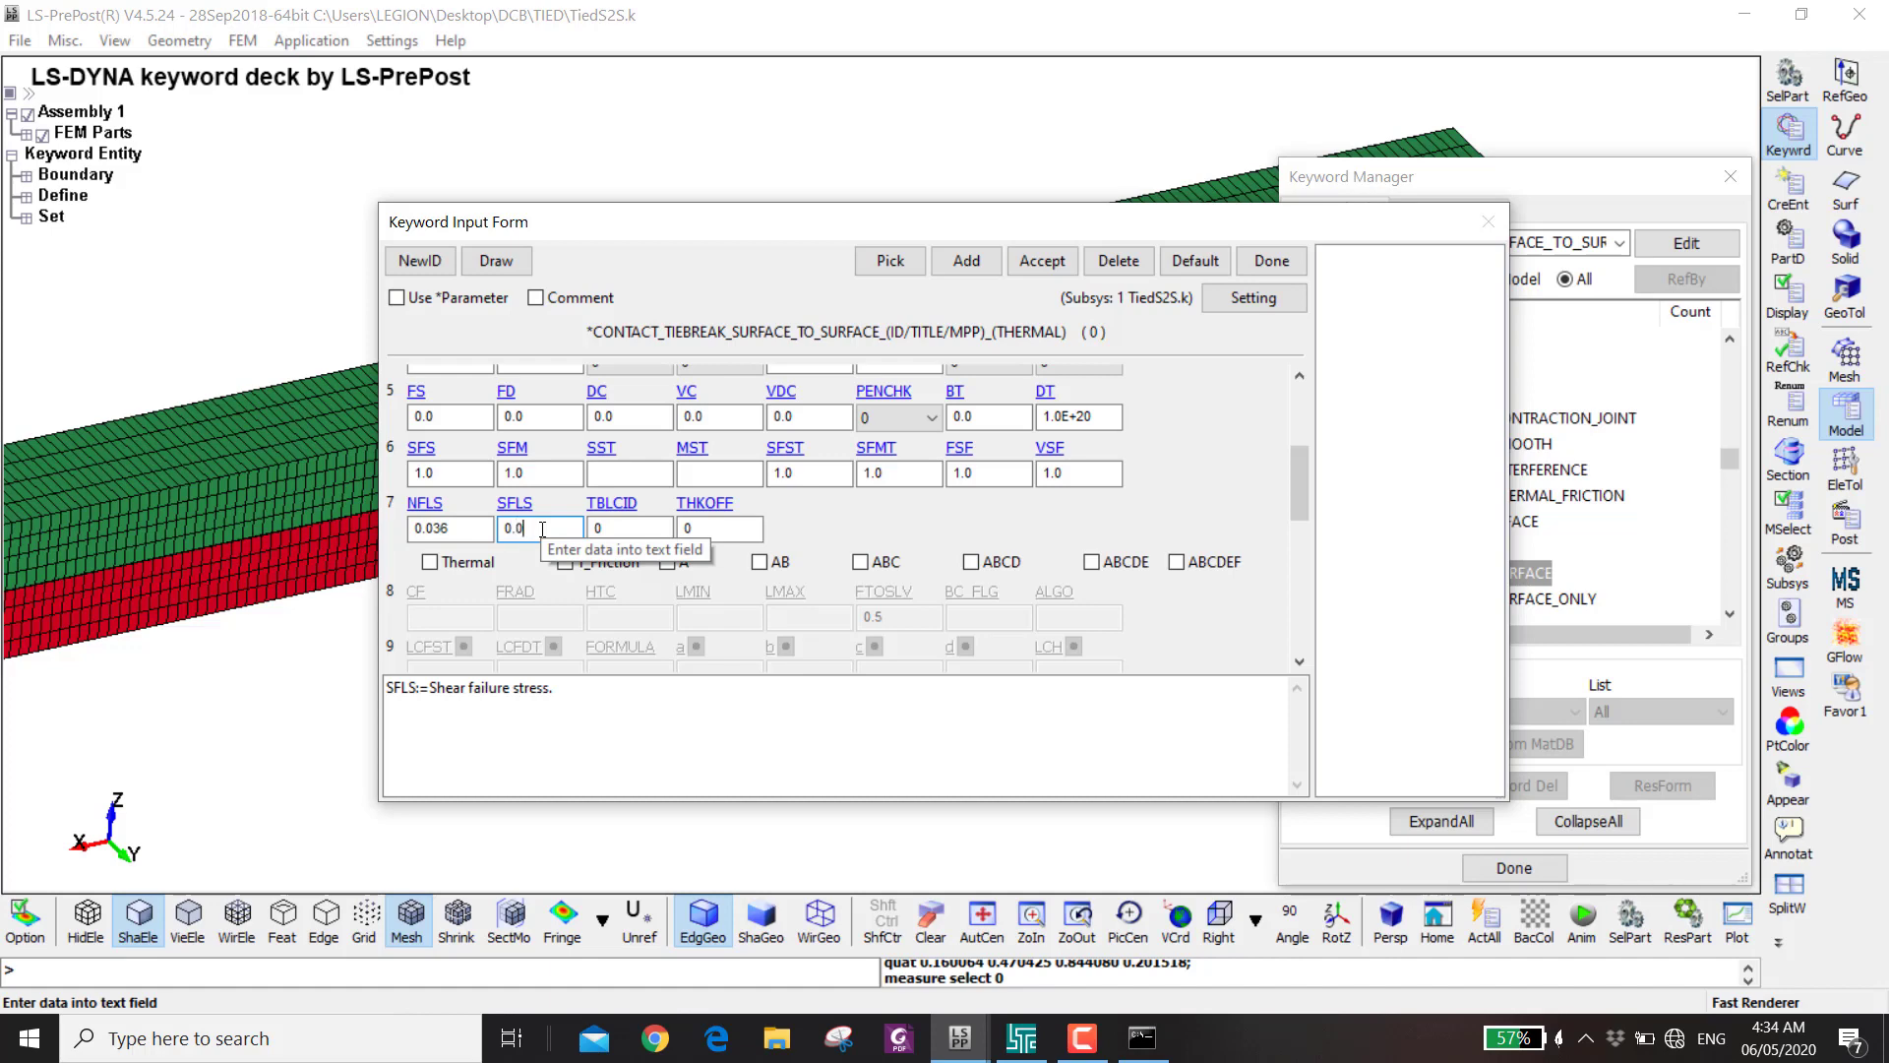
pyautogui.scroll(2, 787, 511)
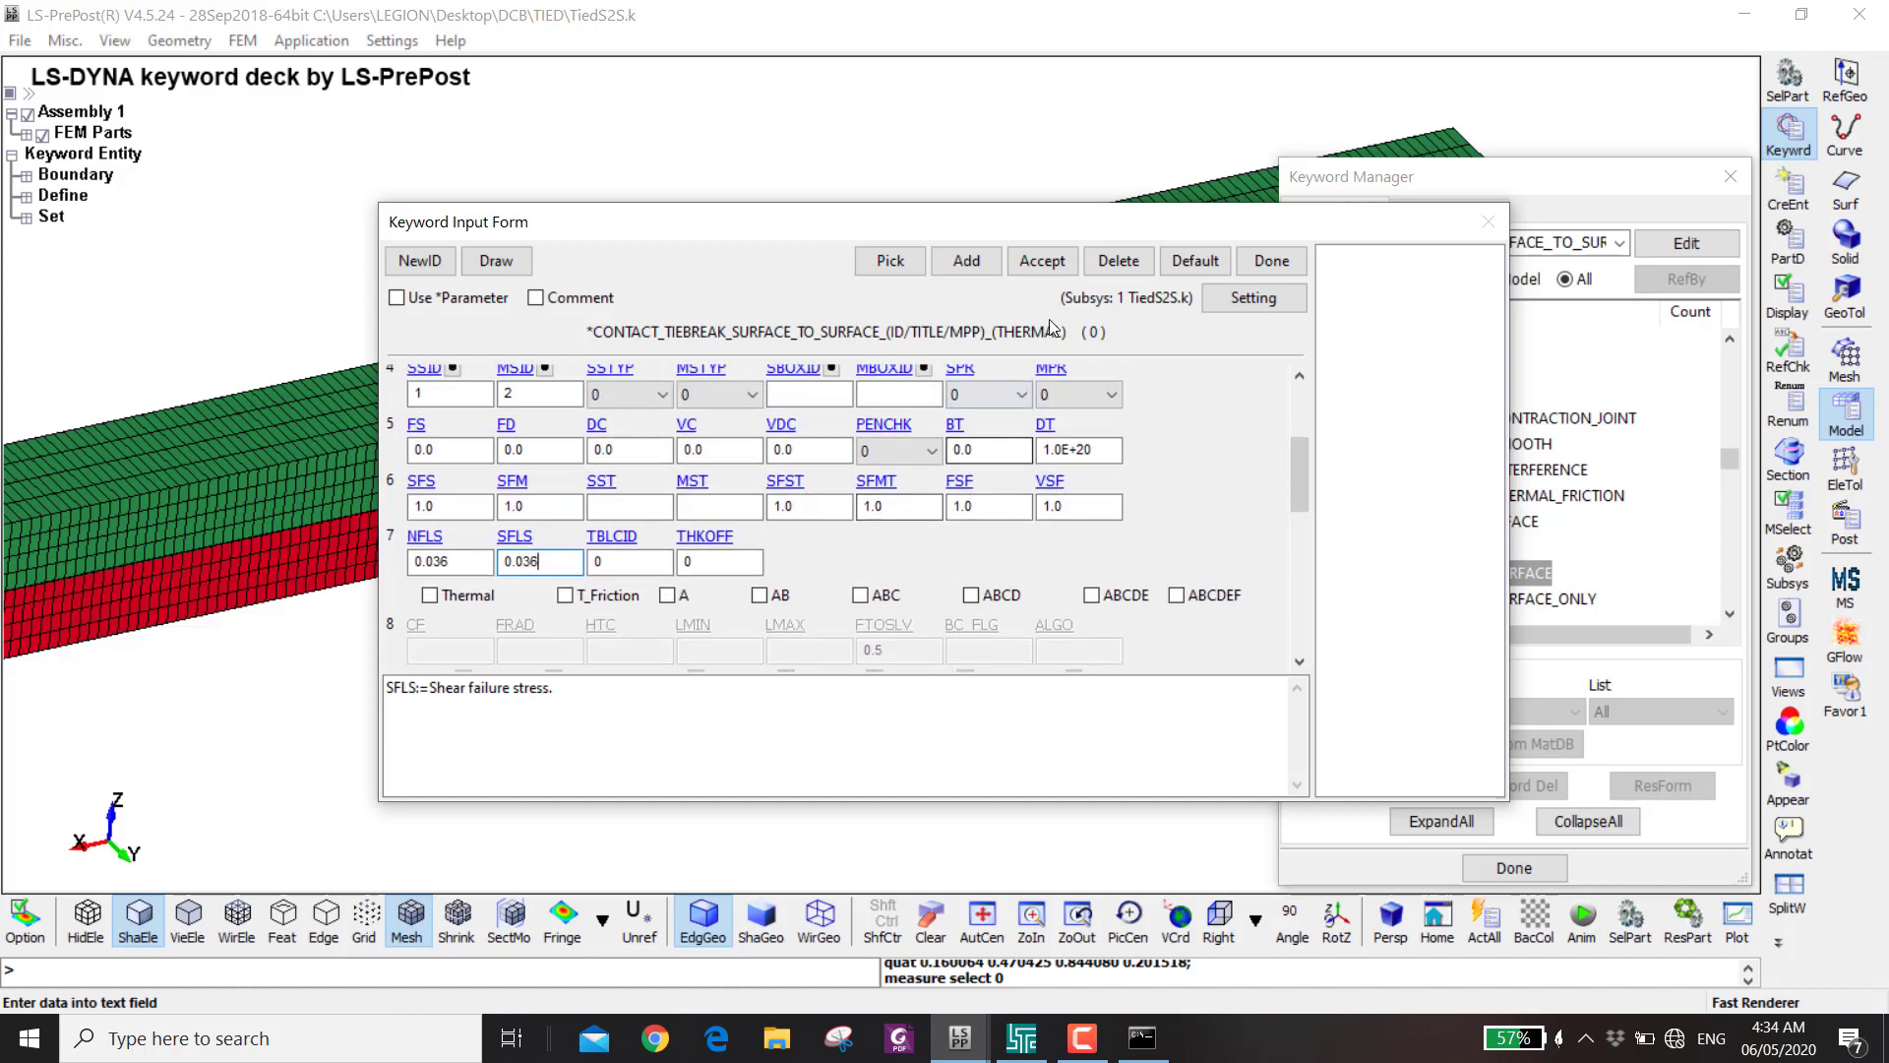
pyautogui.click(1042, 261)
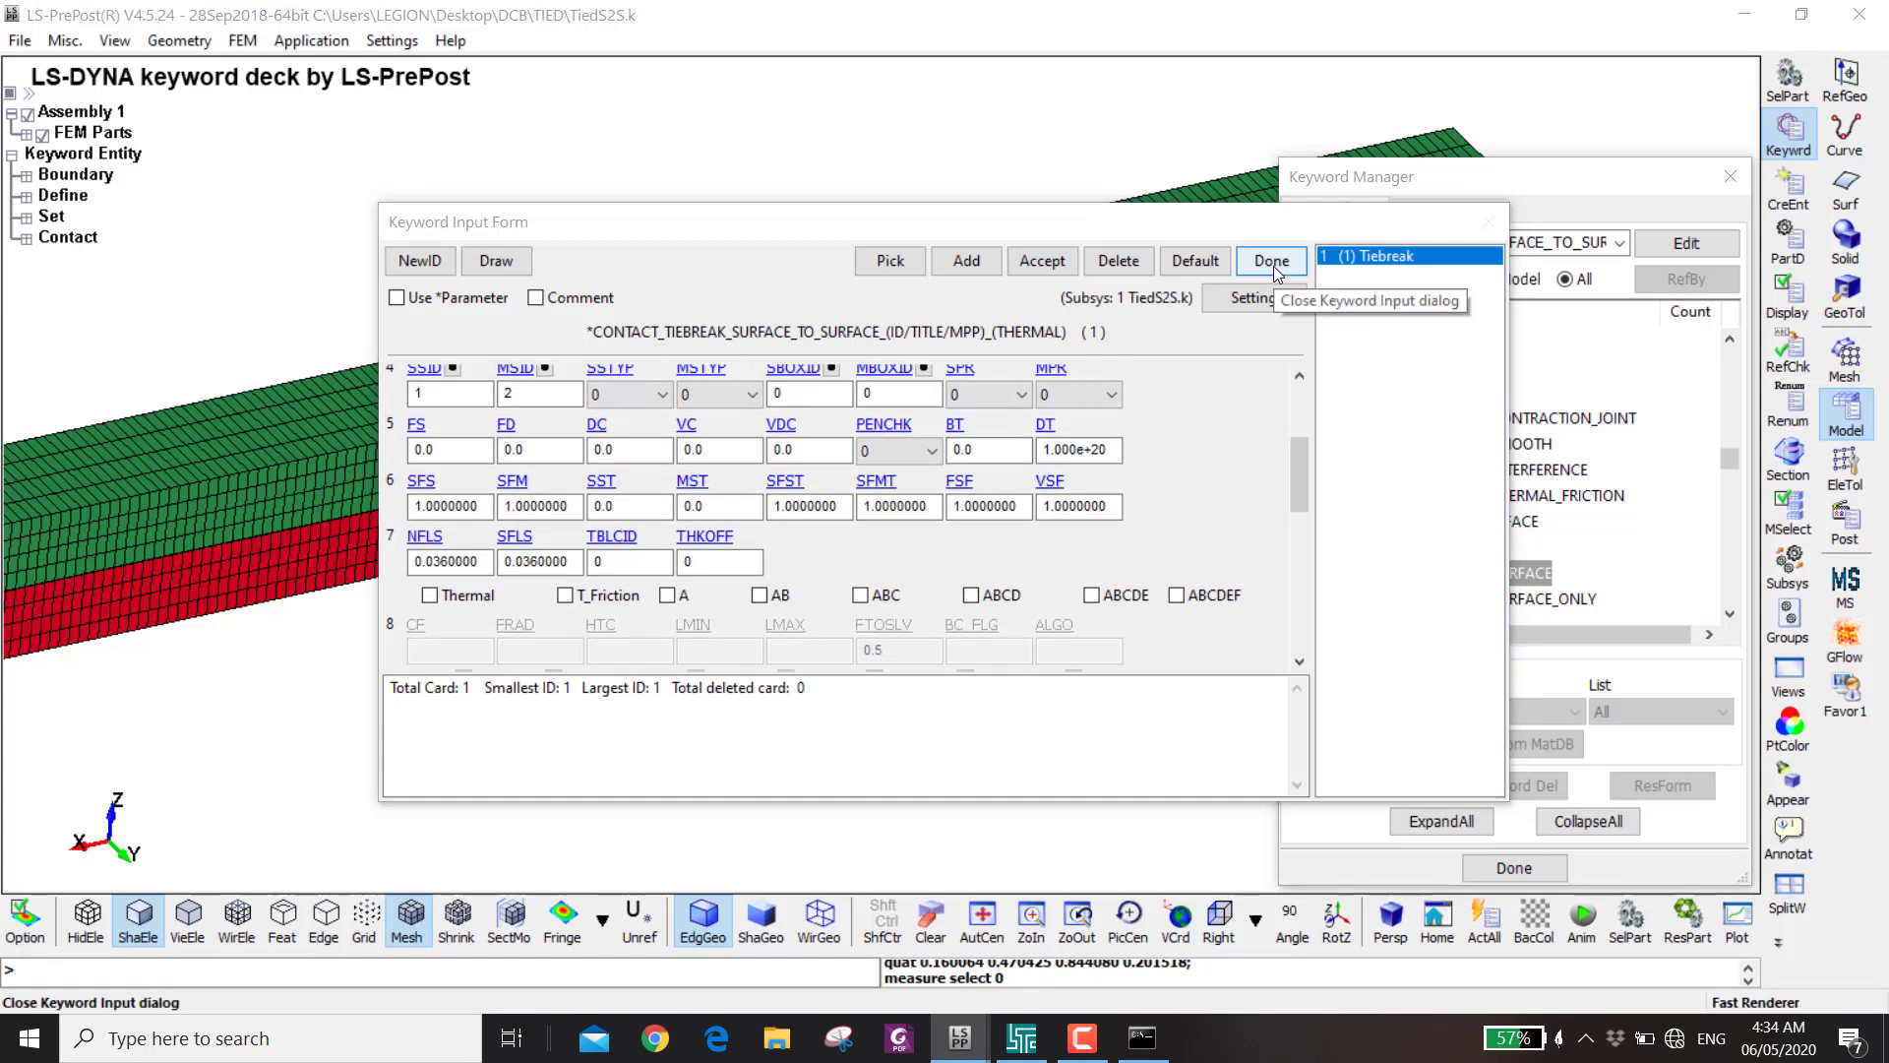
# - Close the contact keyword form and save the model to the keyword file TiedS2S.k
pyautogui.click(1505, 258)
pyautogui.hotkey('ctrl', 's')
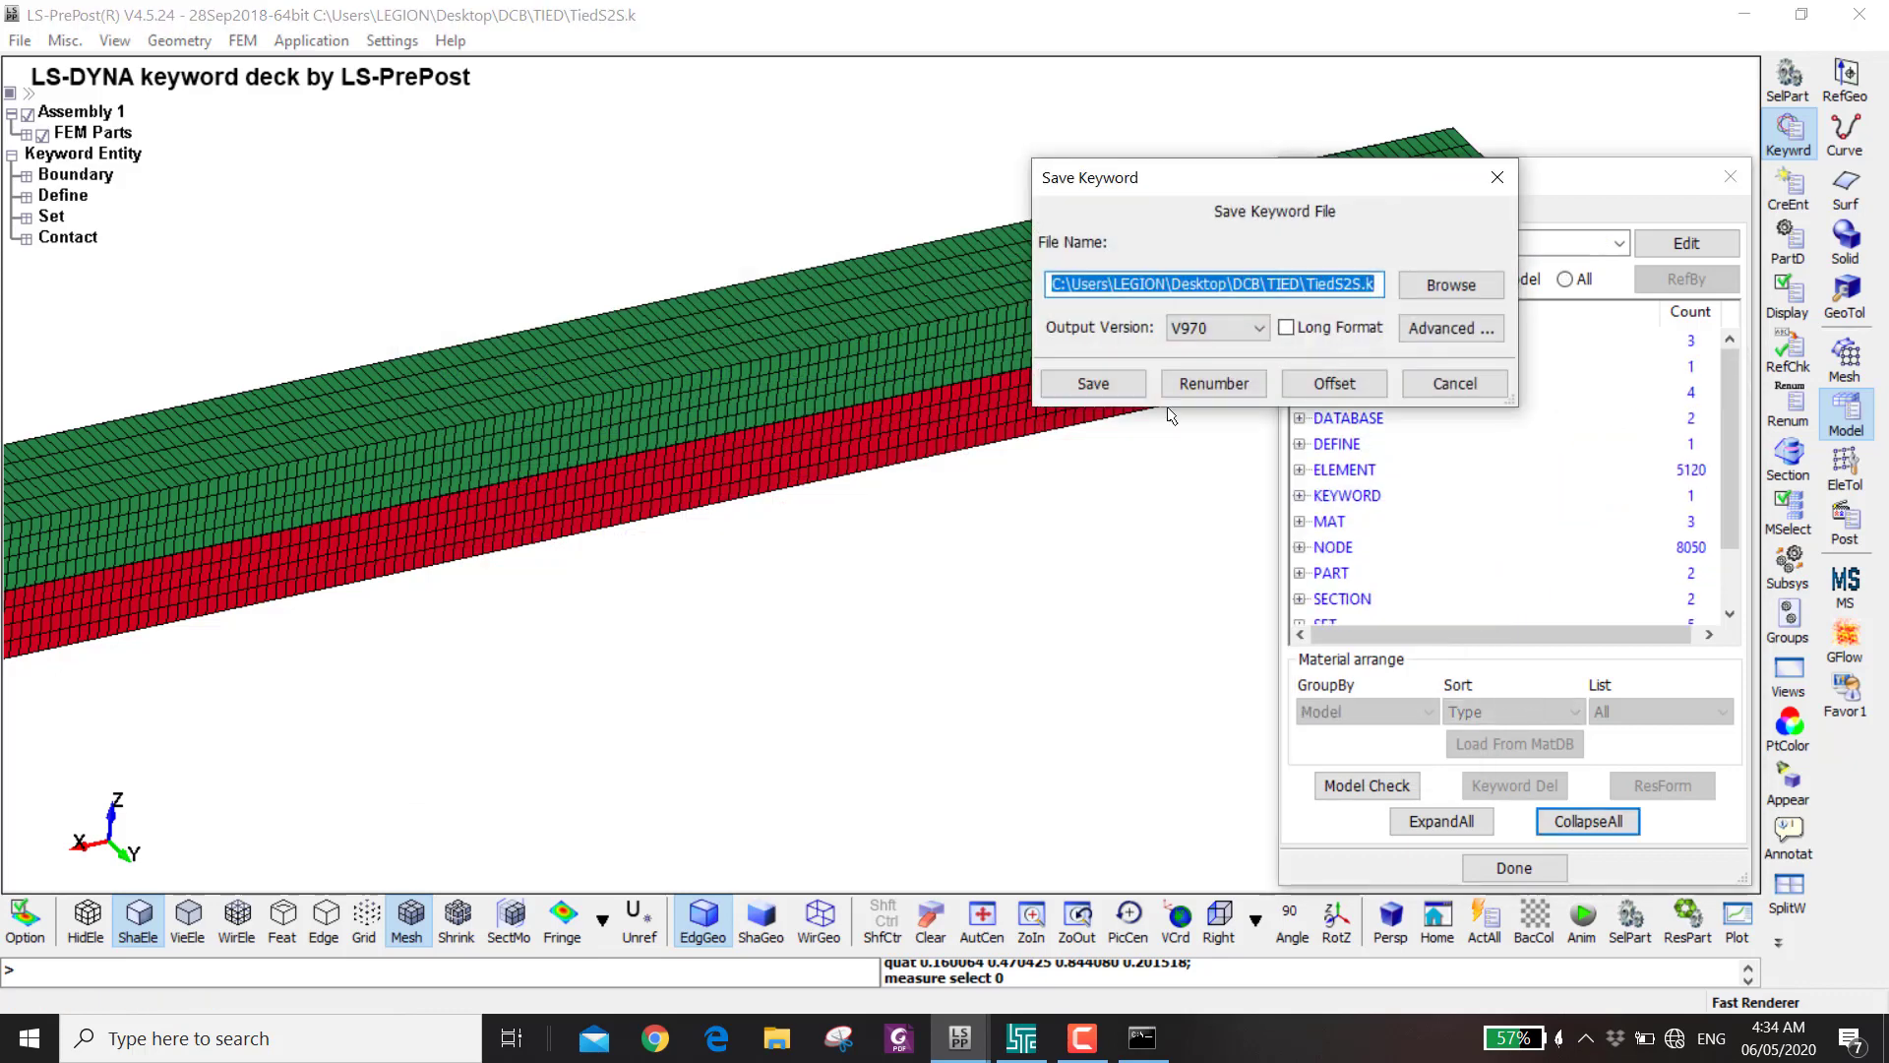
pyautogui.press('Return')
# - Switch to LS-DYNA Program Manager and run TiedS2S.k from the TIED folder with 8 CPUs and memory 1000
pyautogui.hotkey('alt', 'Tab')
pyautogui.click(848, 364)
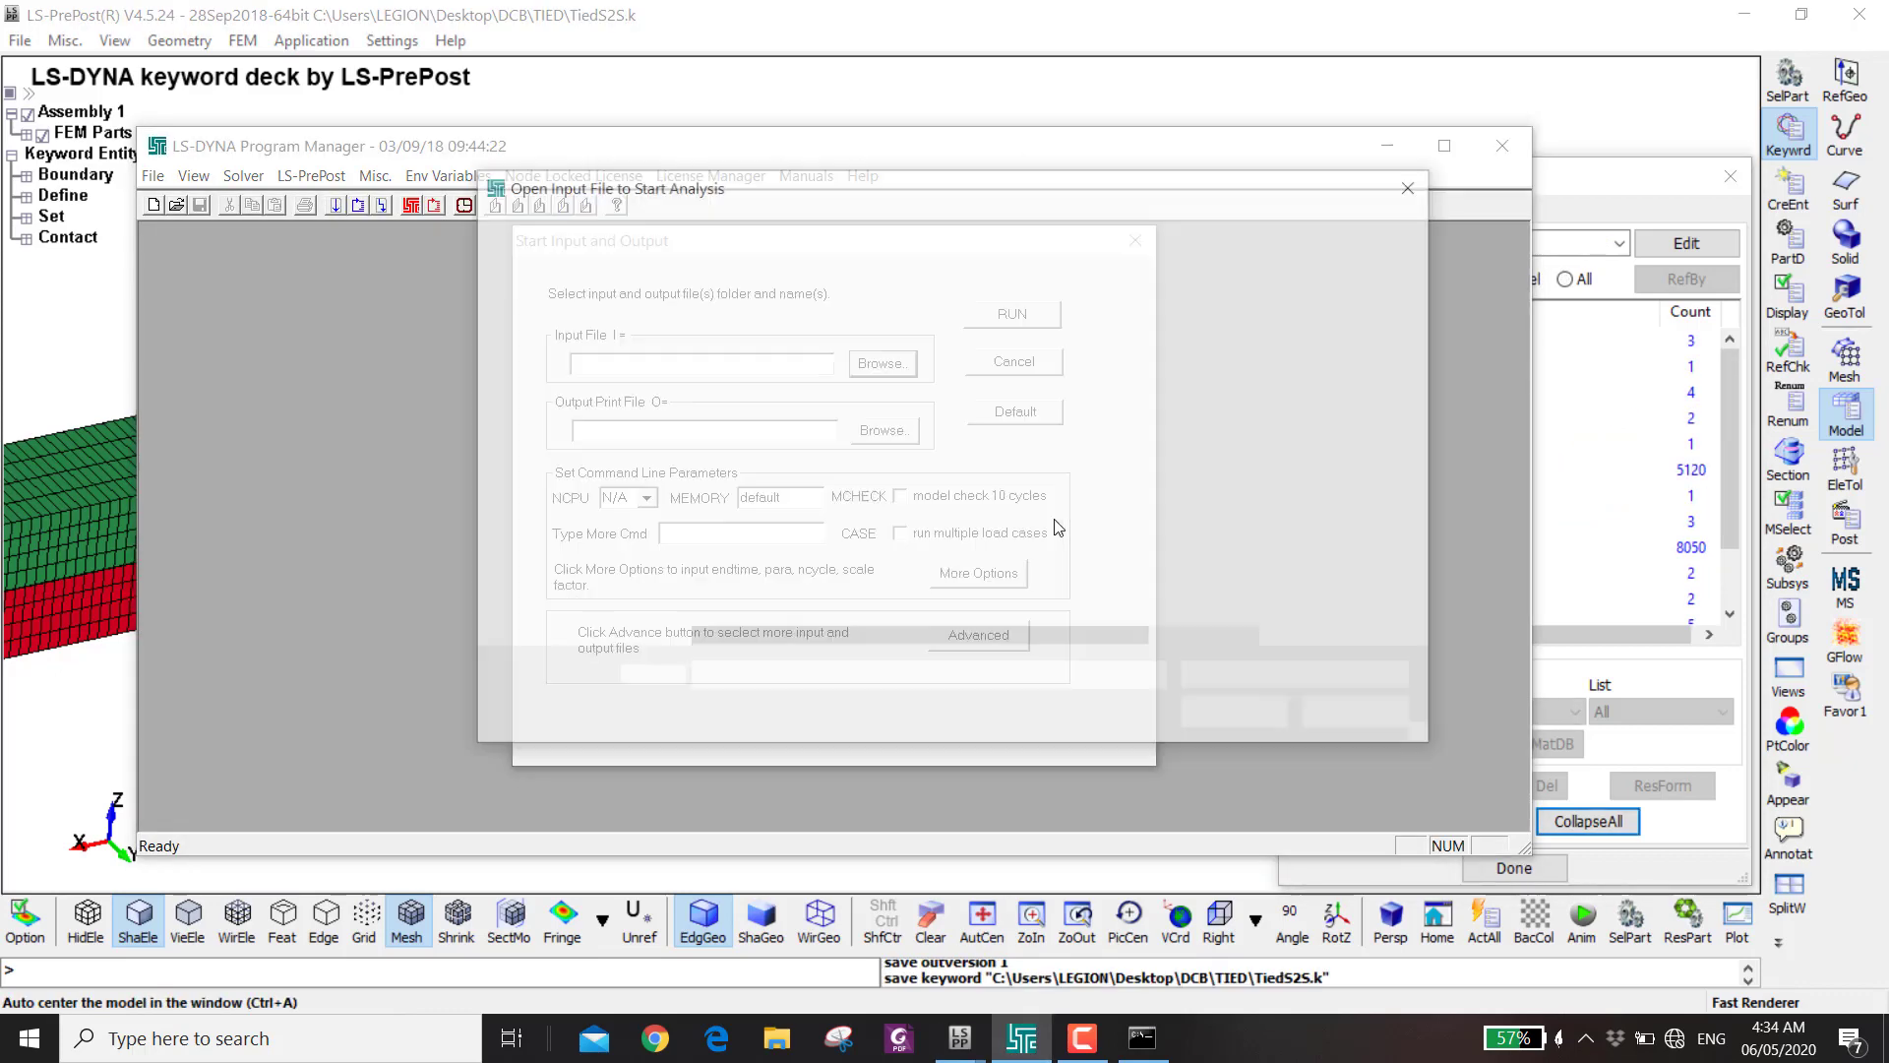
pyautogui.click(844, 222)
pyautogui.click(866, 275)
pyautogui.click(733, 337)
pyautogui.click(1239, 715)
pyautogui.click(647, 497)
pyautogui.click(627, 582)
pyautogui.doubleClick(782, 496)
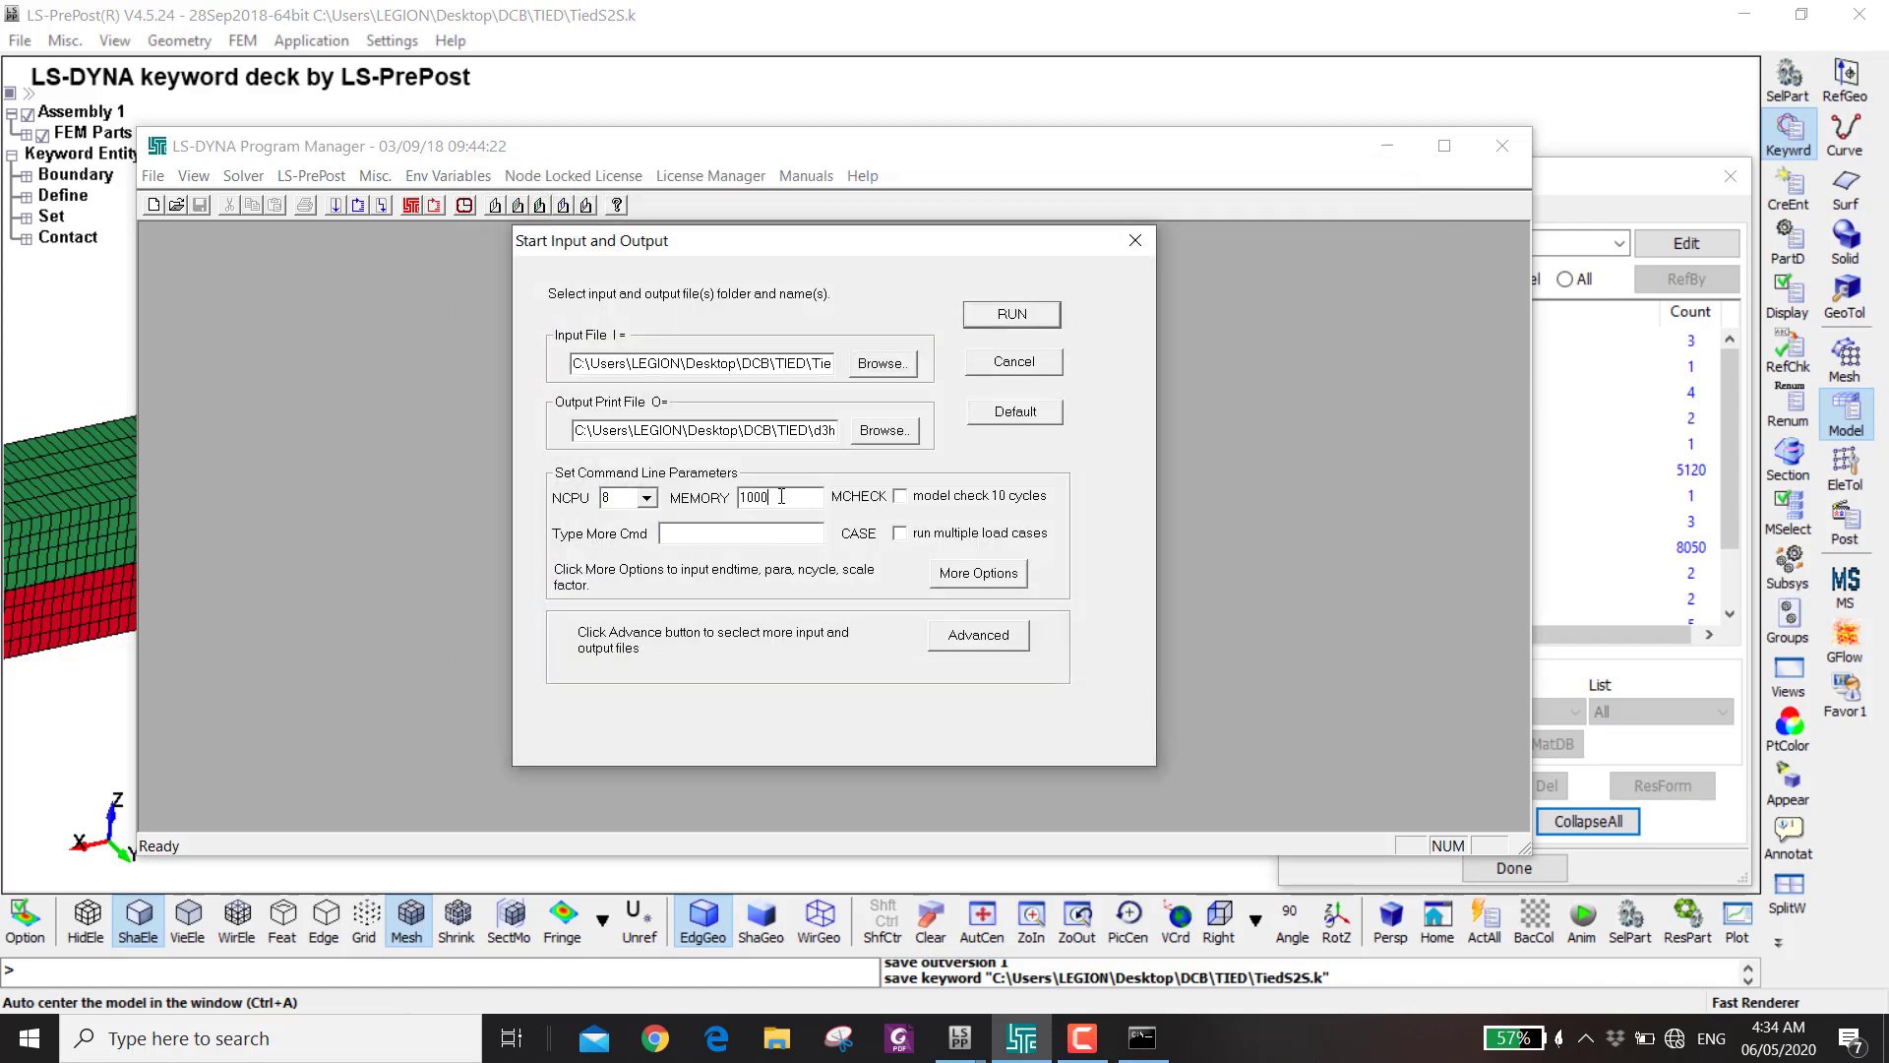
pyautogui.press('Return')
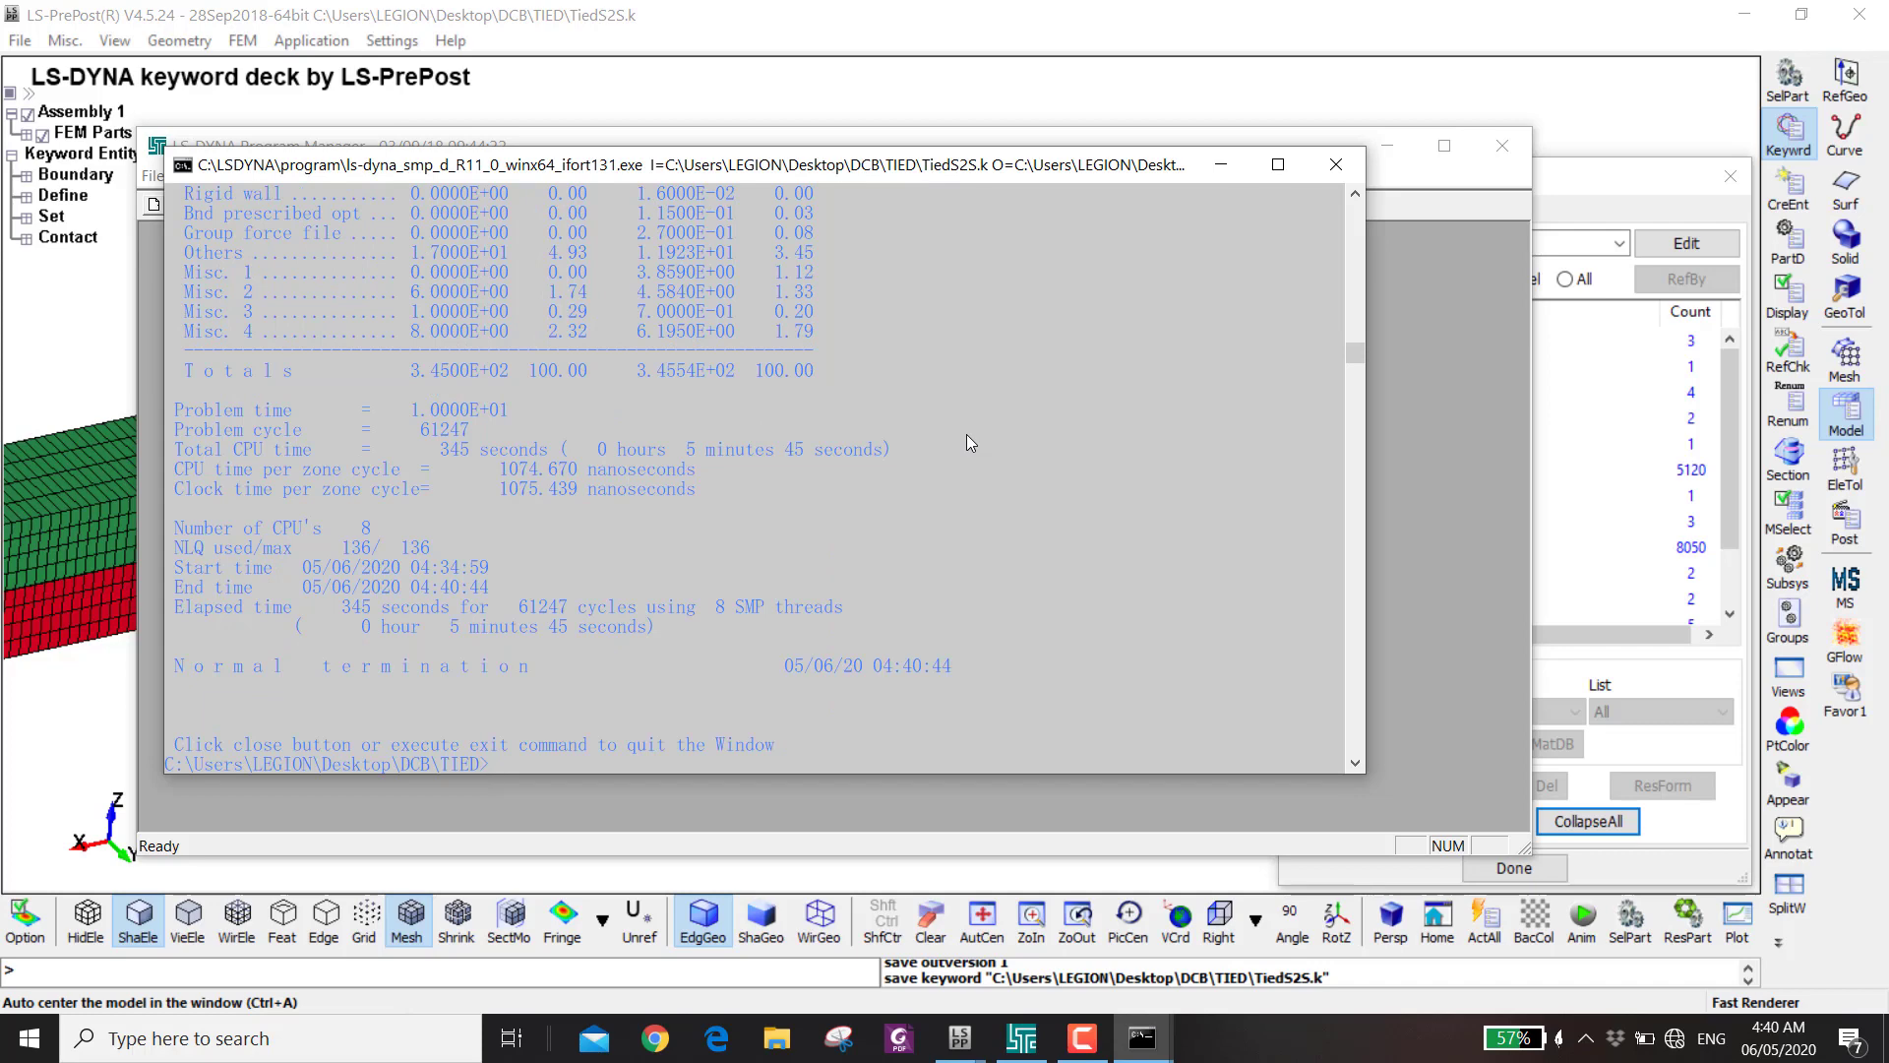
# - Load the finished run's d3plot results in LS-PrePost and reflect the model about the XZ plane
pyautogui.click(1442, 405)
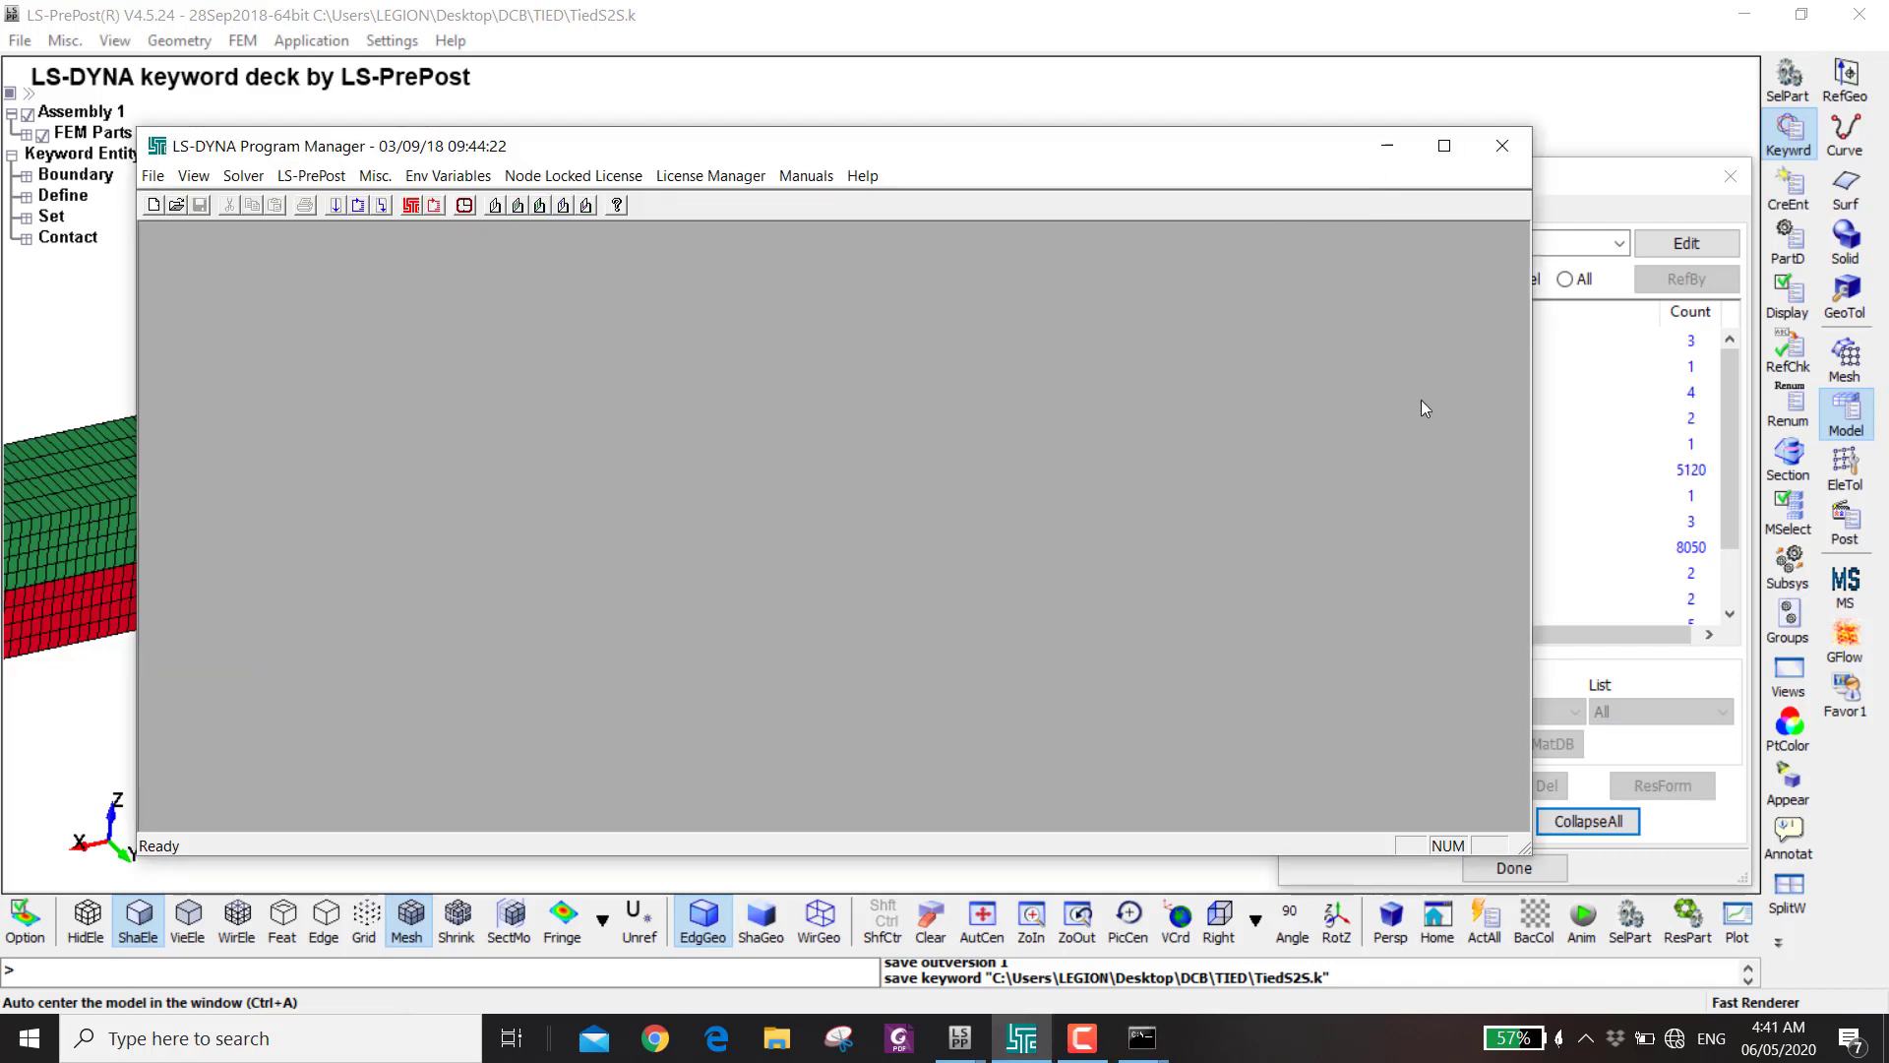
pyautogui.click(890, 561)
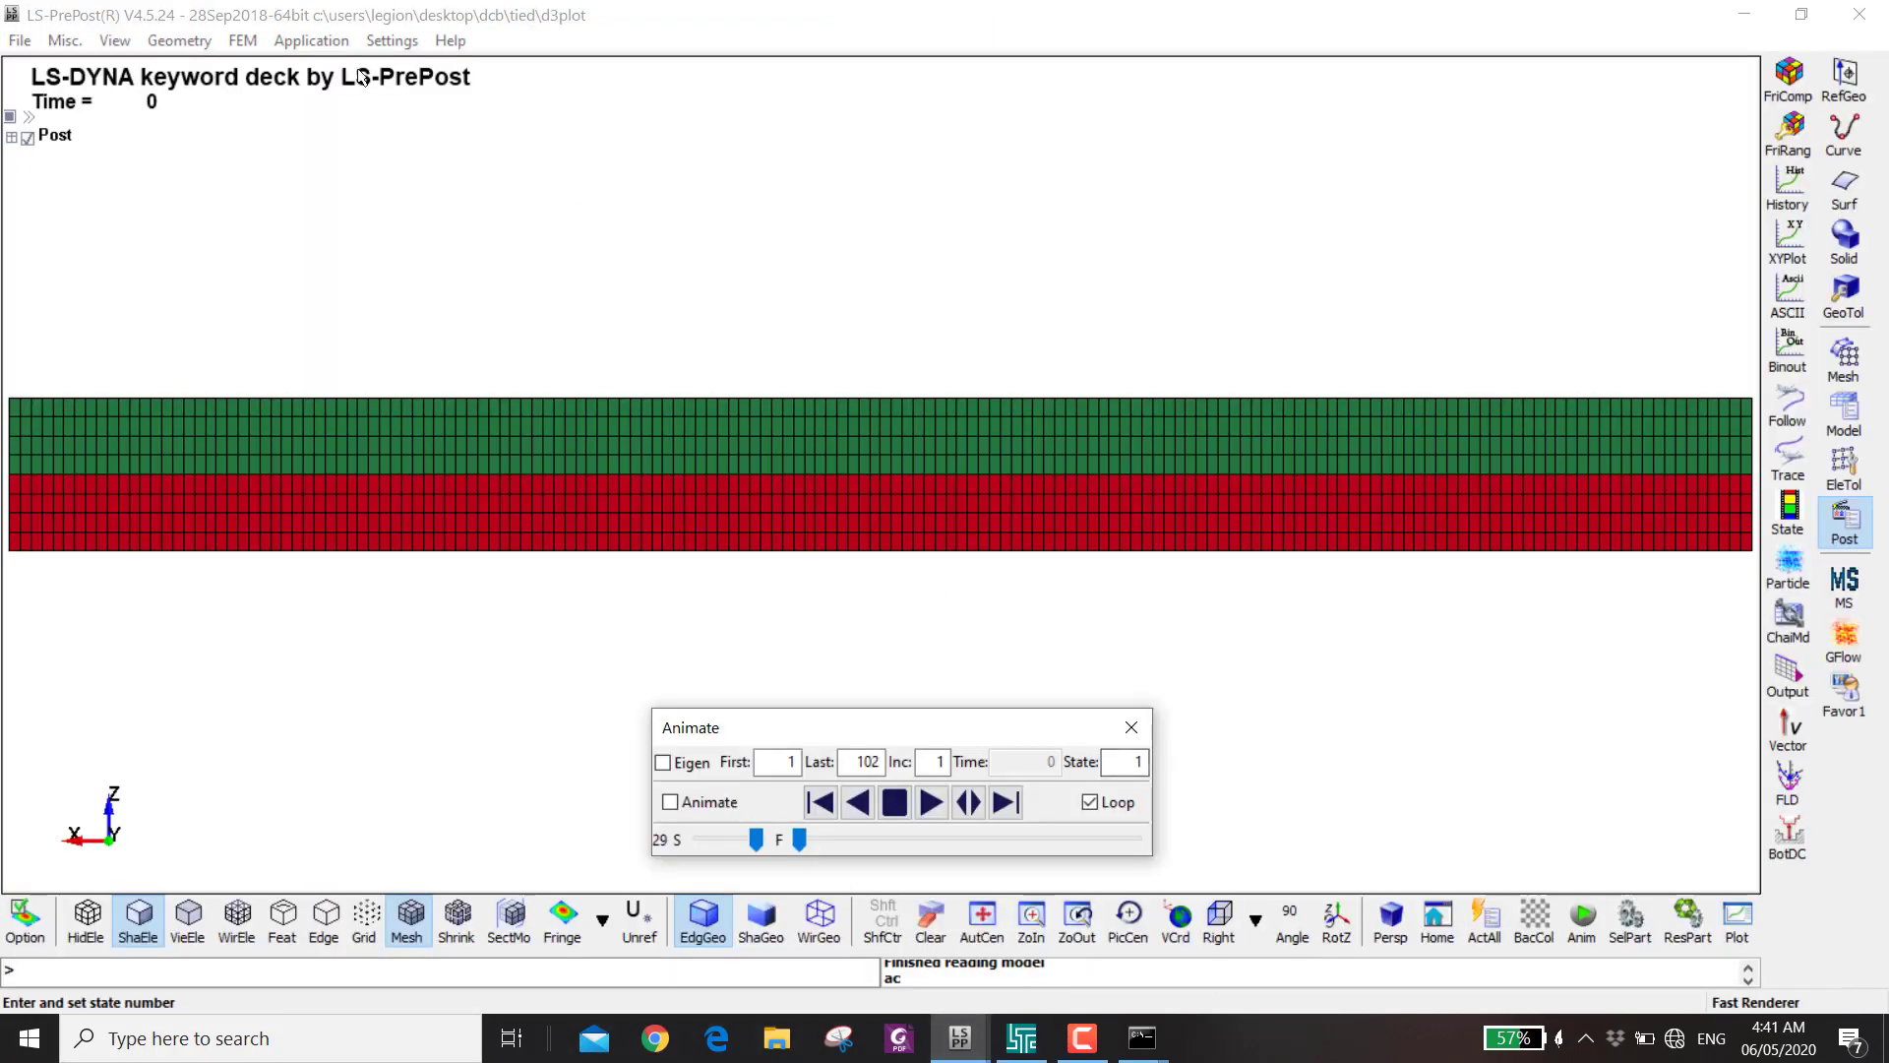
pyautogui.click(392, 40)
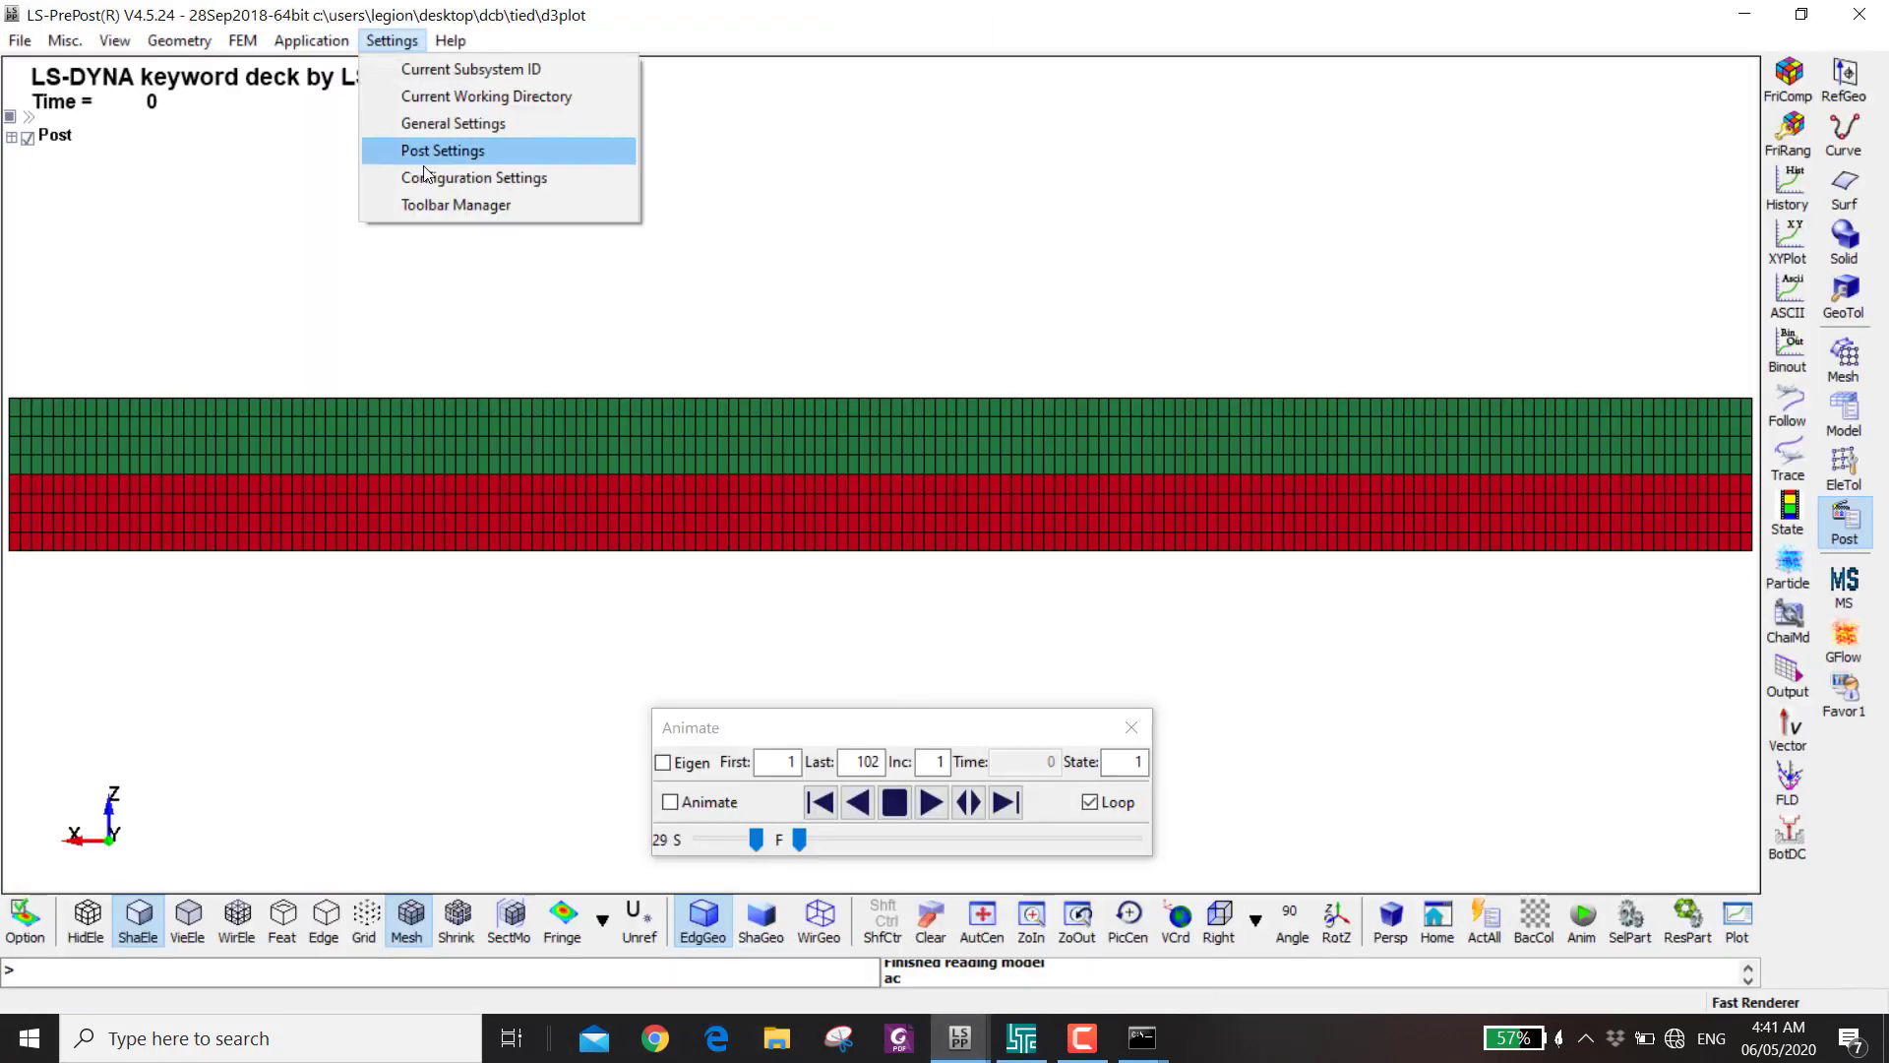
pyautogui.click(431, 156)
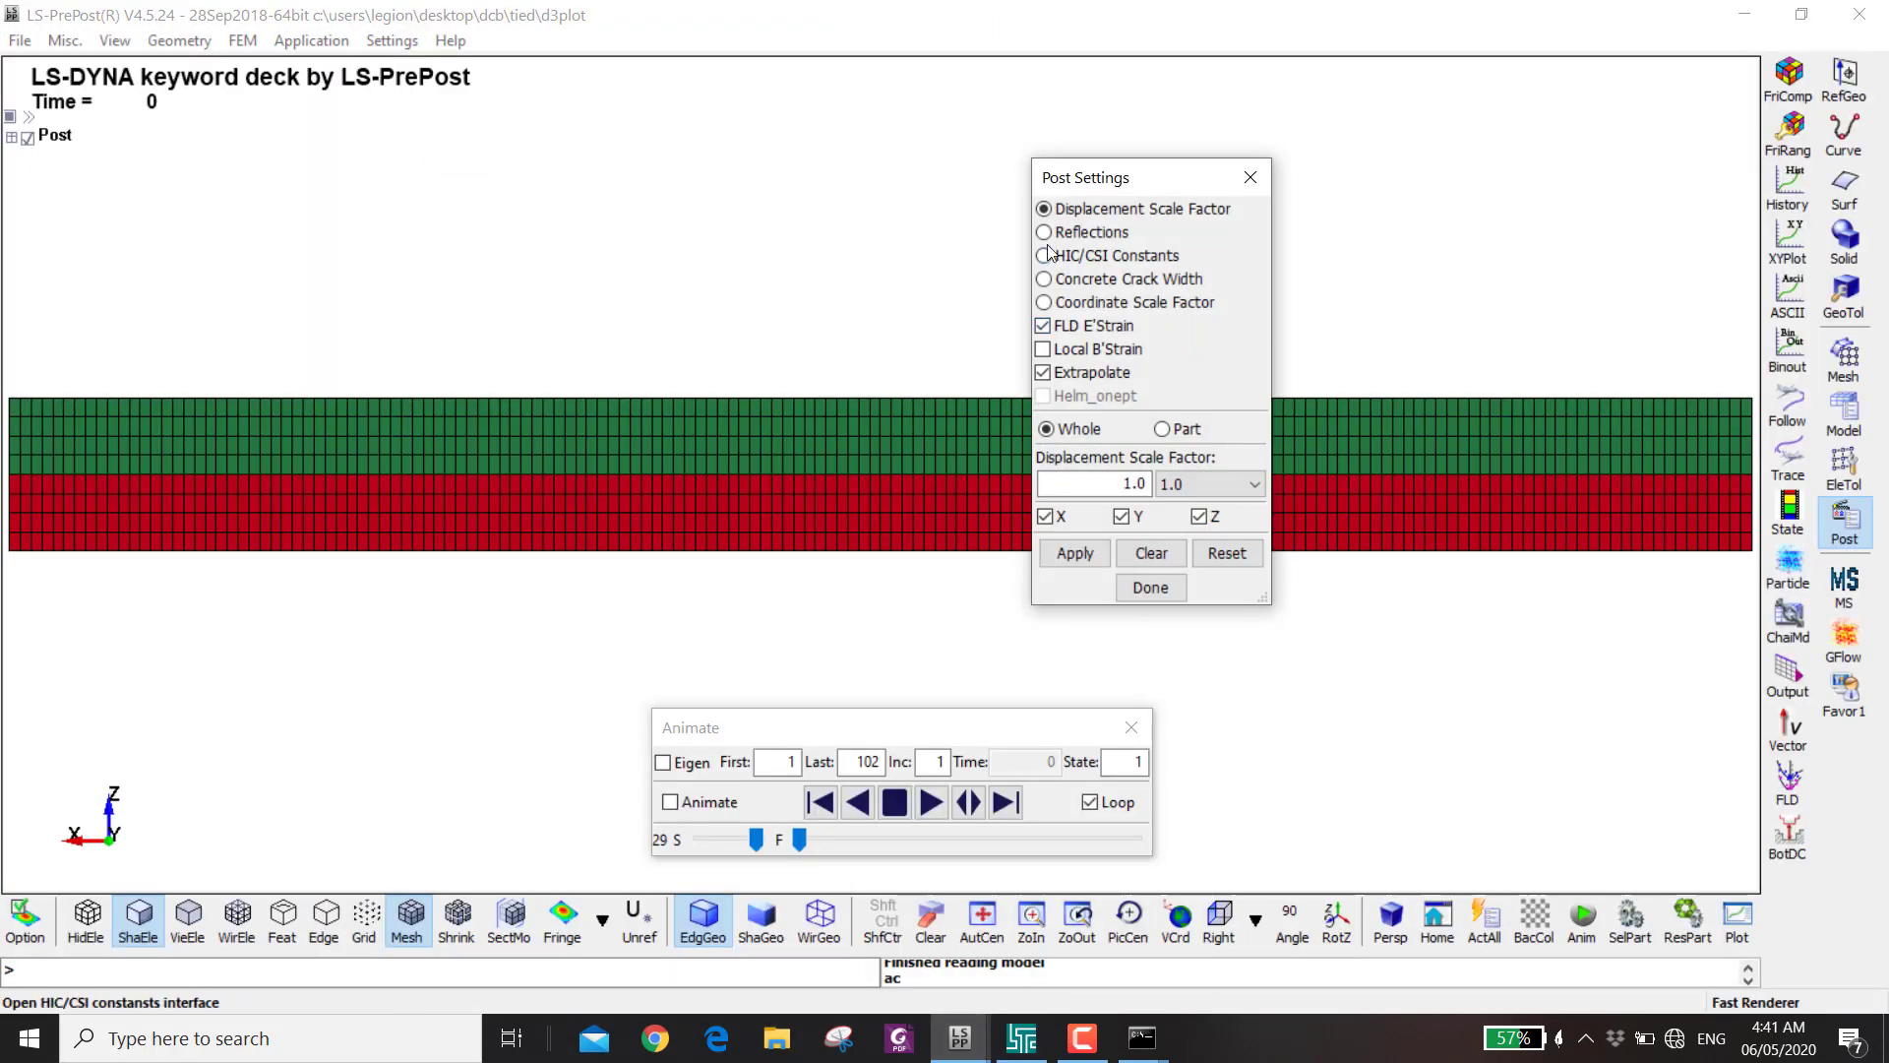
pyautogui.click(1044, 232)
pyautogui.click(1075, 553)
pyautogui.keyDown('shift'); pyautogui.moveTo(984, 546); pyautogui.dragTo(748, 582); pyautogui.keyUp('shift')
pyautogui.scroll(3, 873, 579)
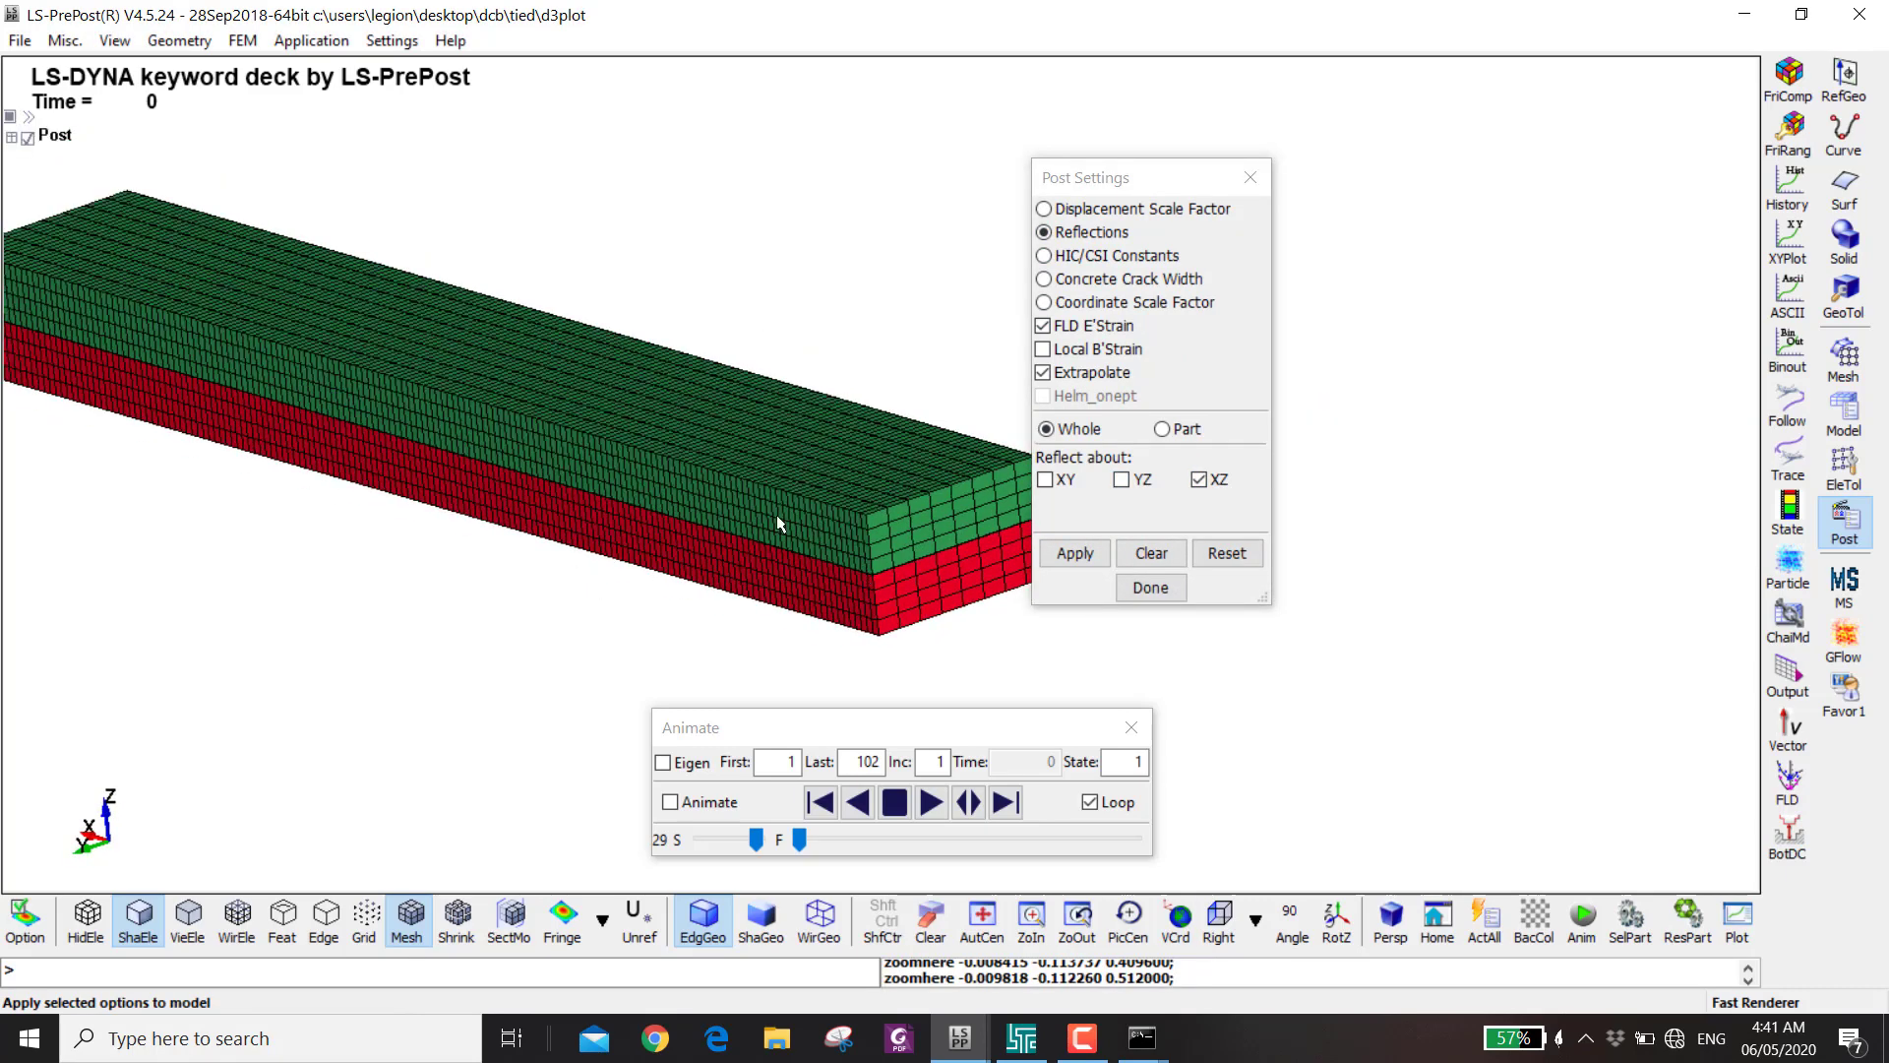
# - Play the beam opening animation in side view, with the Post Settings window moved clear of the model
pyautogui.click(1218, 923)
pyautogui.click(931, 802)
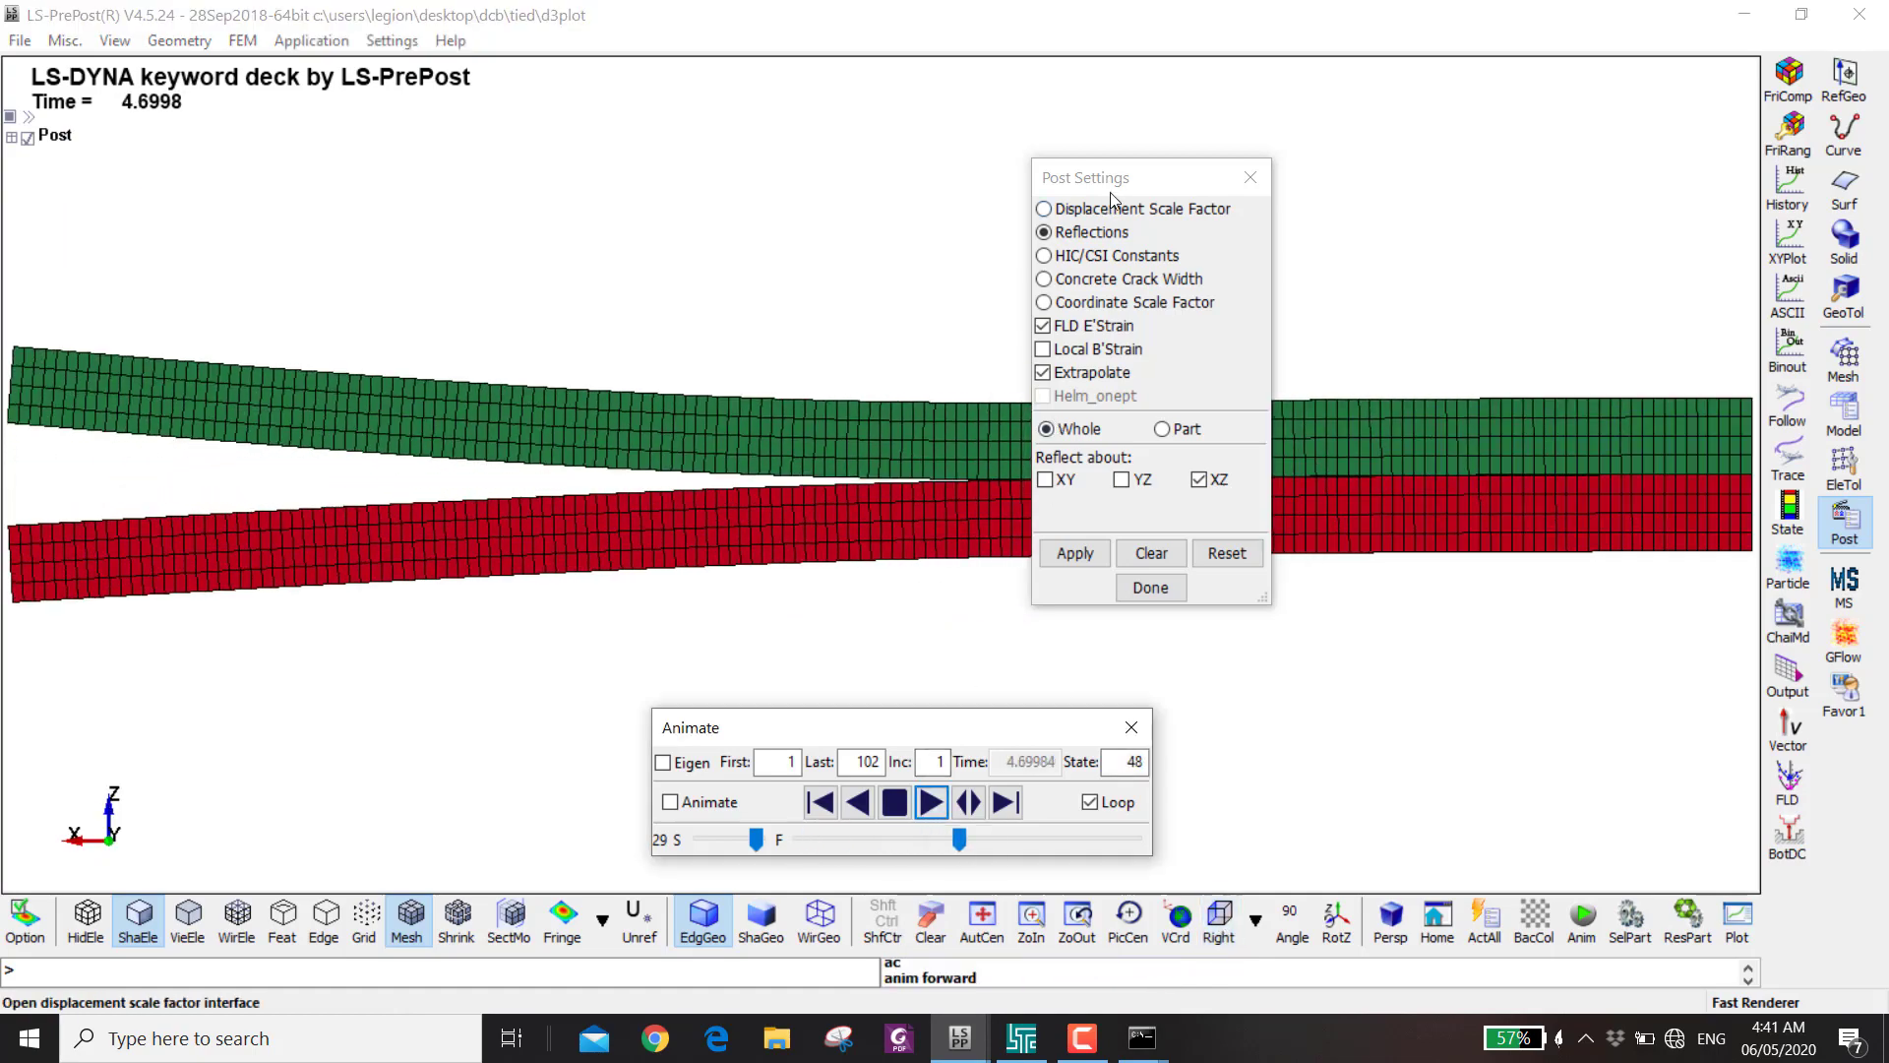
pyautogui.moveTo(1131, 177); pyautogui.dragTo(730, 159)
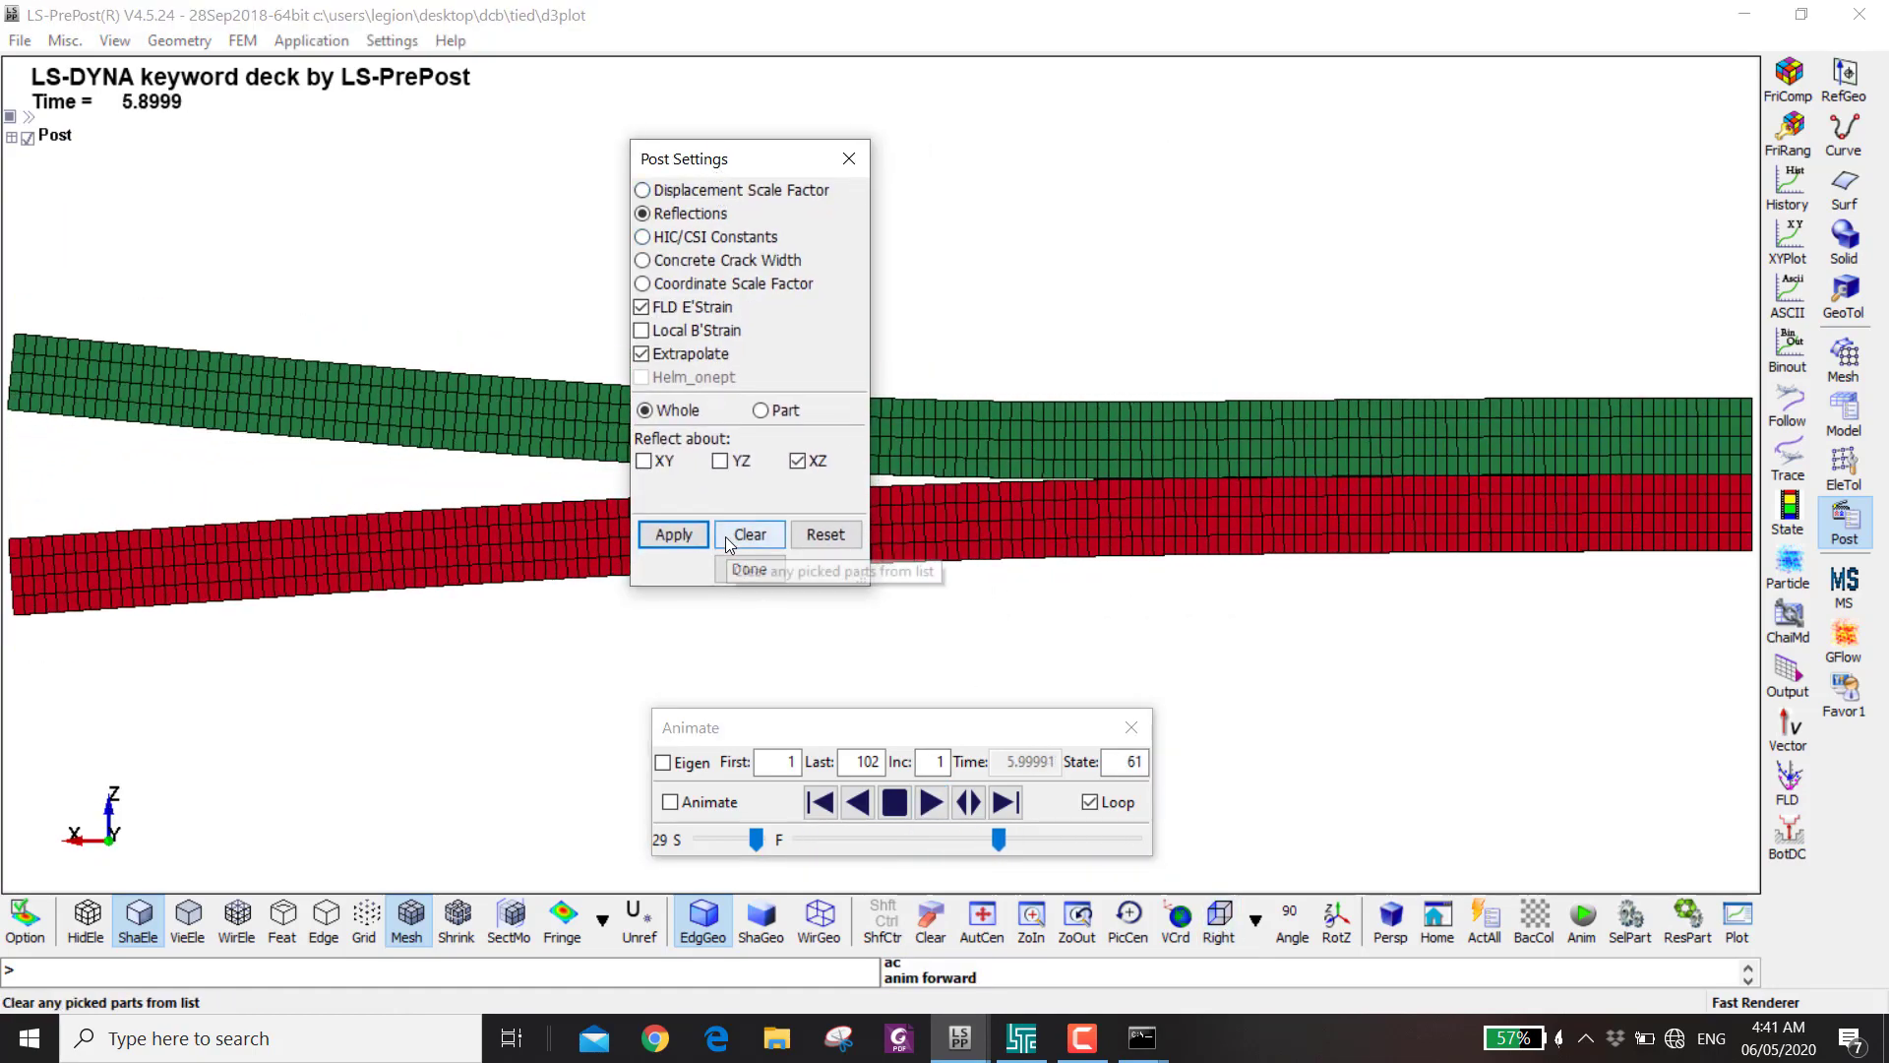
pyautogui.moveTo(790, 172); pyautogui.dragTo(1531, 761)
# - Display Von Mises stress contours on the beams, replay the animation and stop it near the end of the run
pyautogui.click(1790, 89)
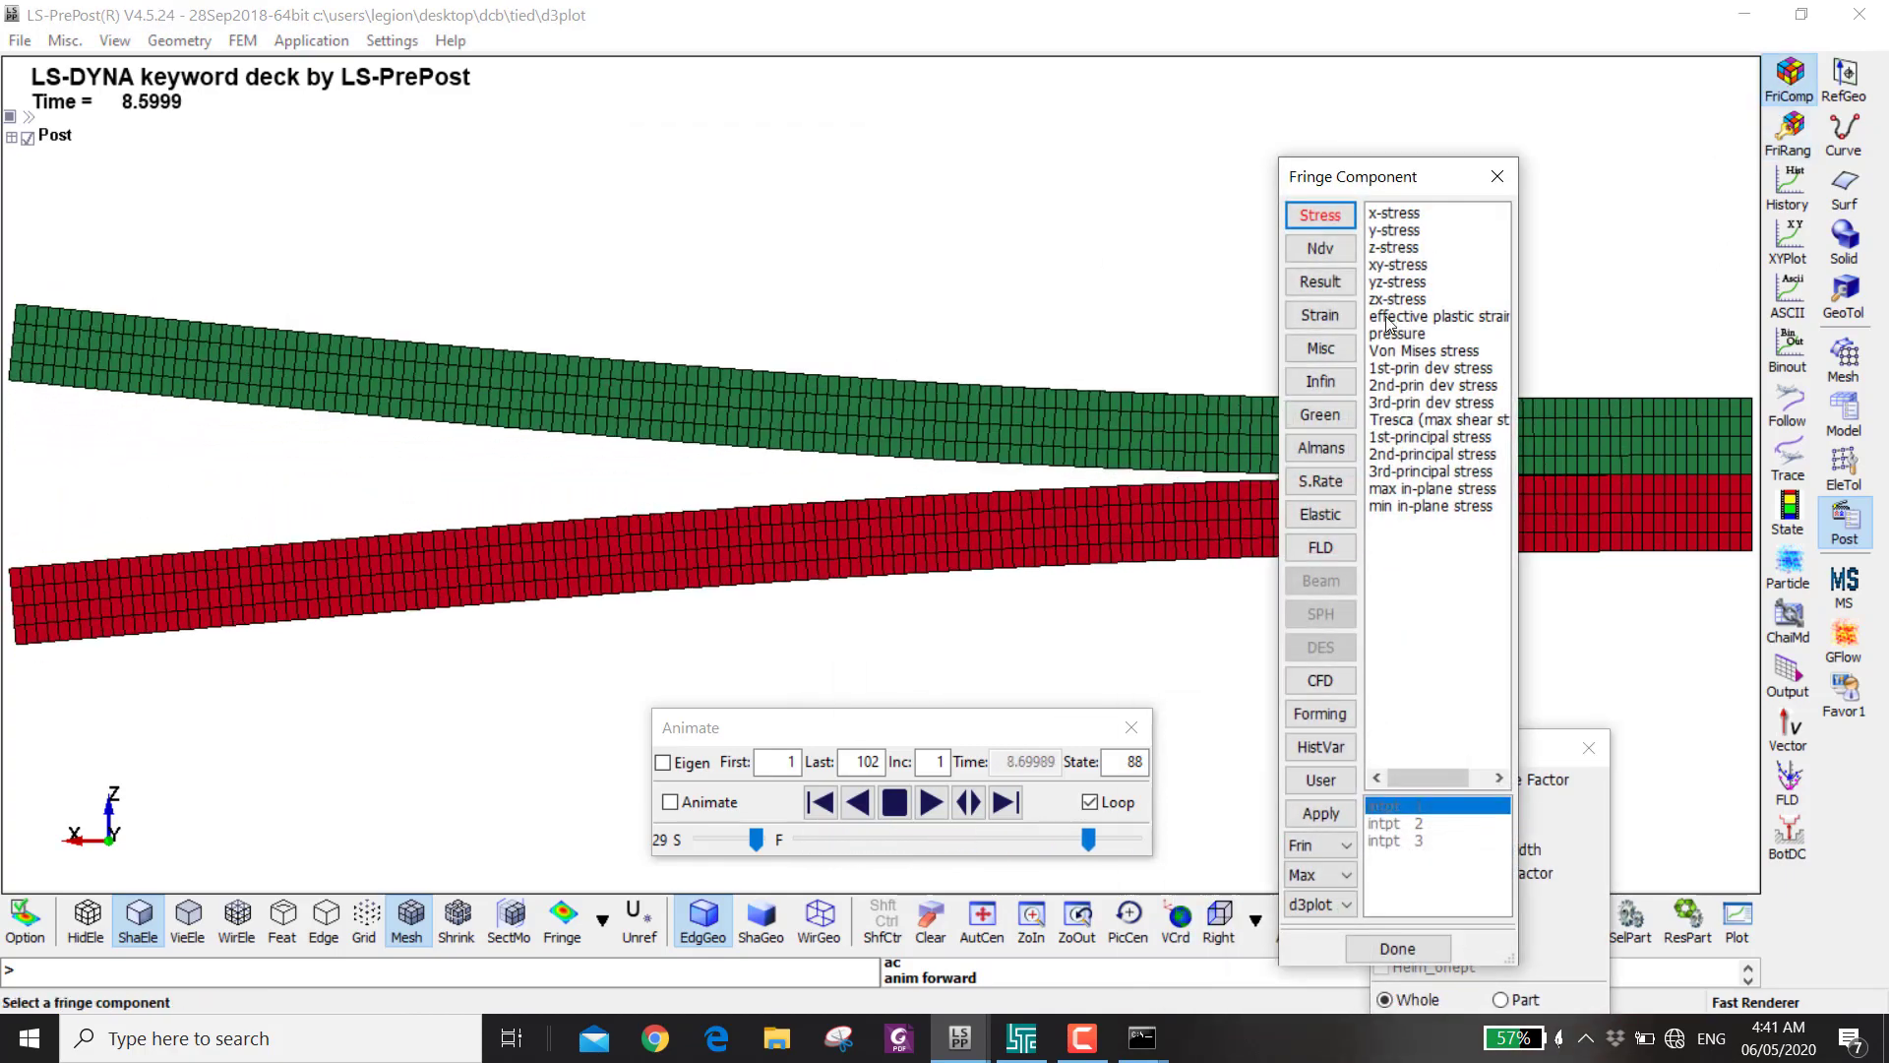
pyautogui.click(1412, 334)
pyautogui.moveTo(1378, 162); pyautogui.dragTo(1707, 286)
pyautogui.click(895, 802)
pyautogui.click(930, 803)
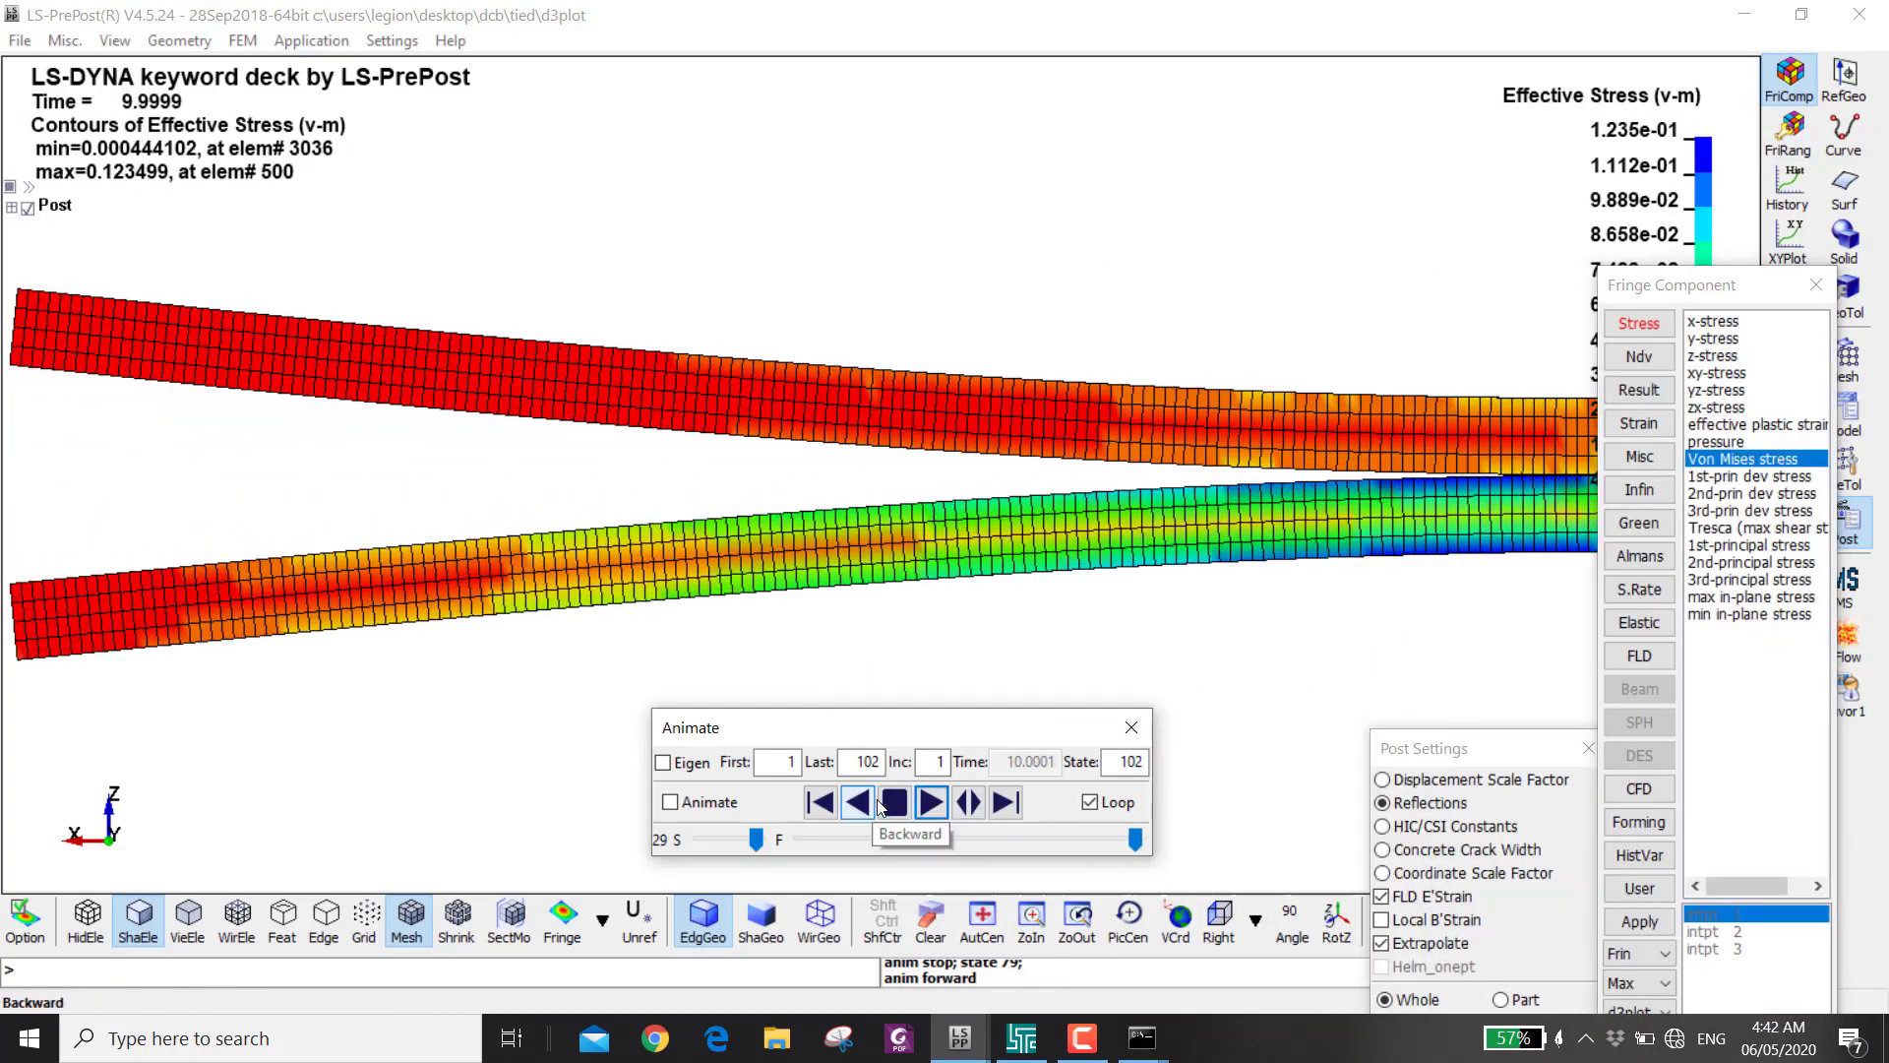
pyautogui.click(894, 802)
pyautogui.click(1791, 84)
# - Load the bndout ASCII data and plot the Resultant Force against time for all boundary nodes
pyautogui.click(1791, 182)
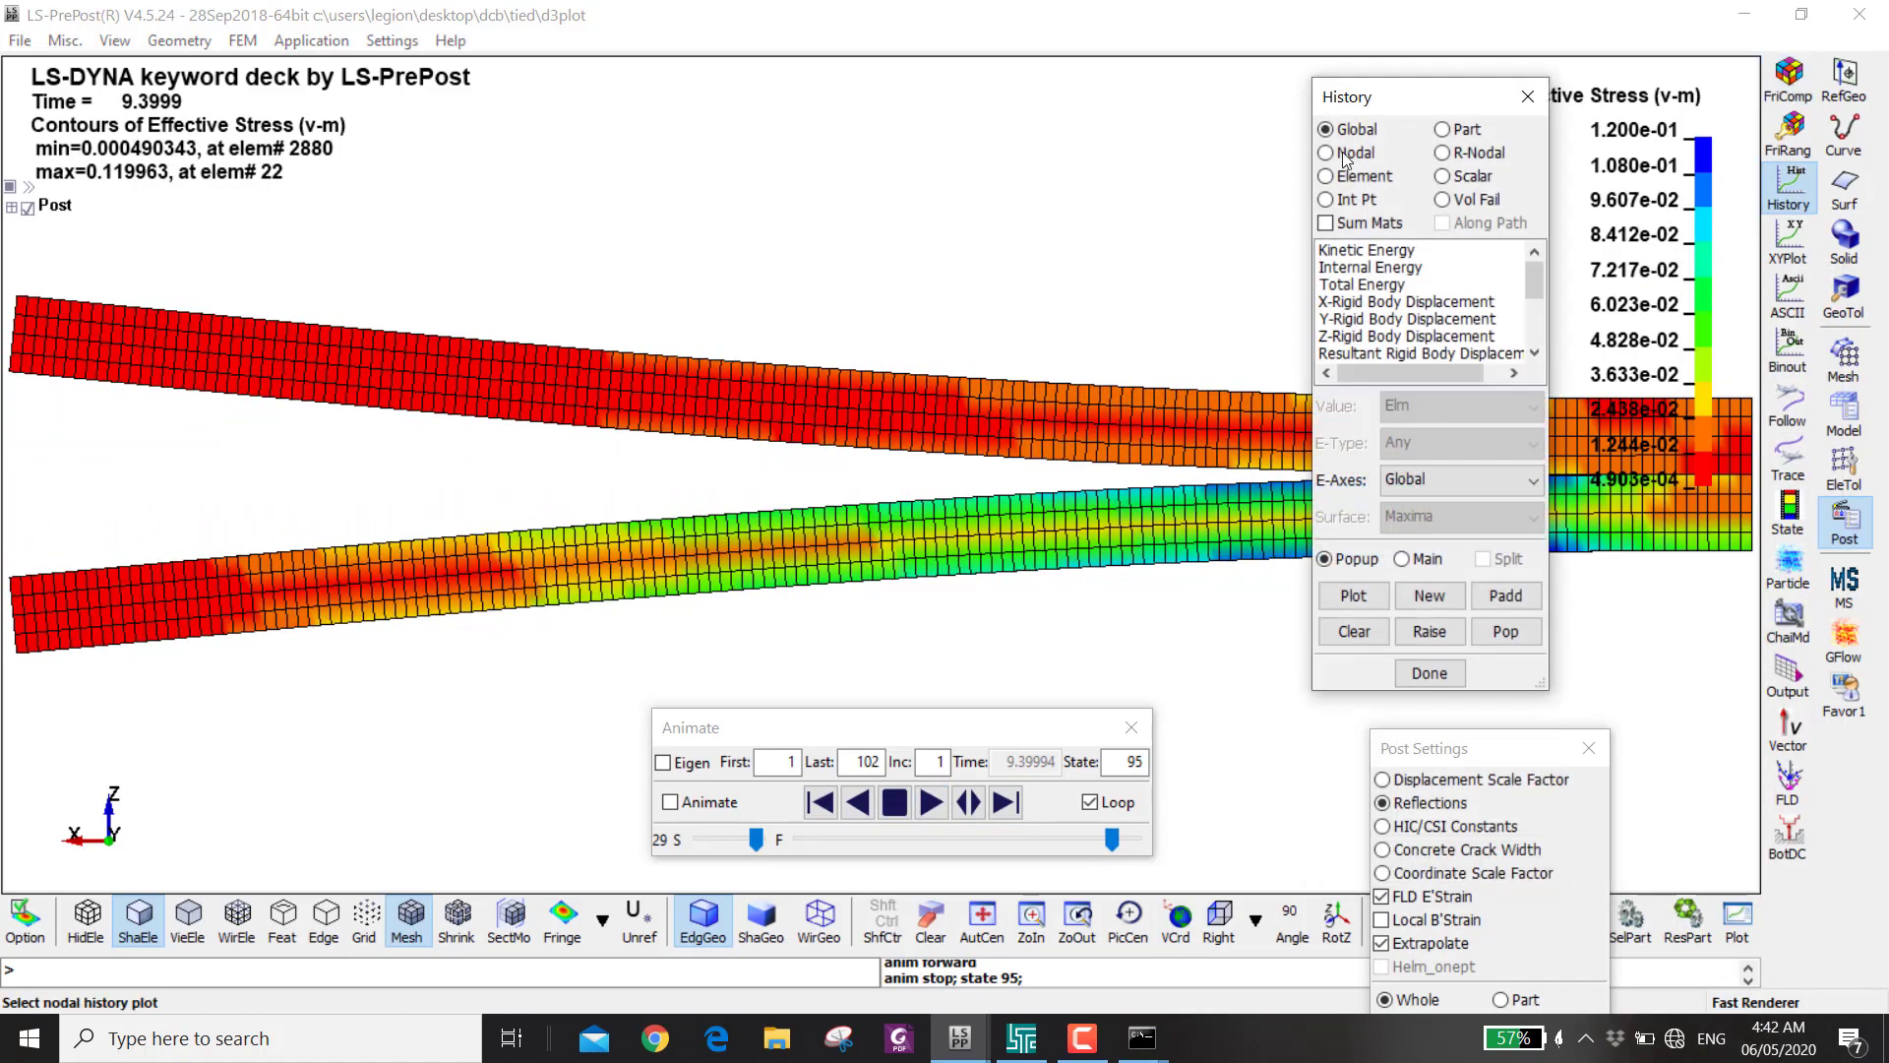
pyautogui.click(1441, 139)
pyautogui.click(1790, 290)
pyautogui.click(1353, 169)
pyautogui.click(1382, 352)
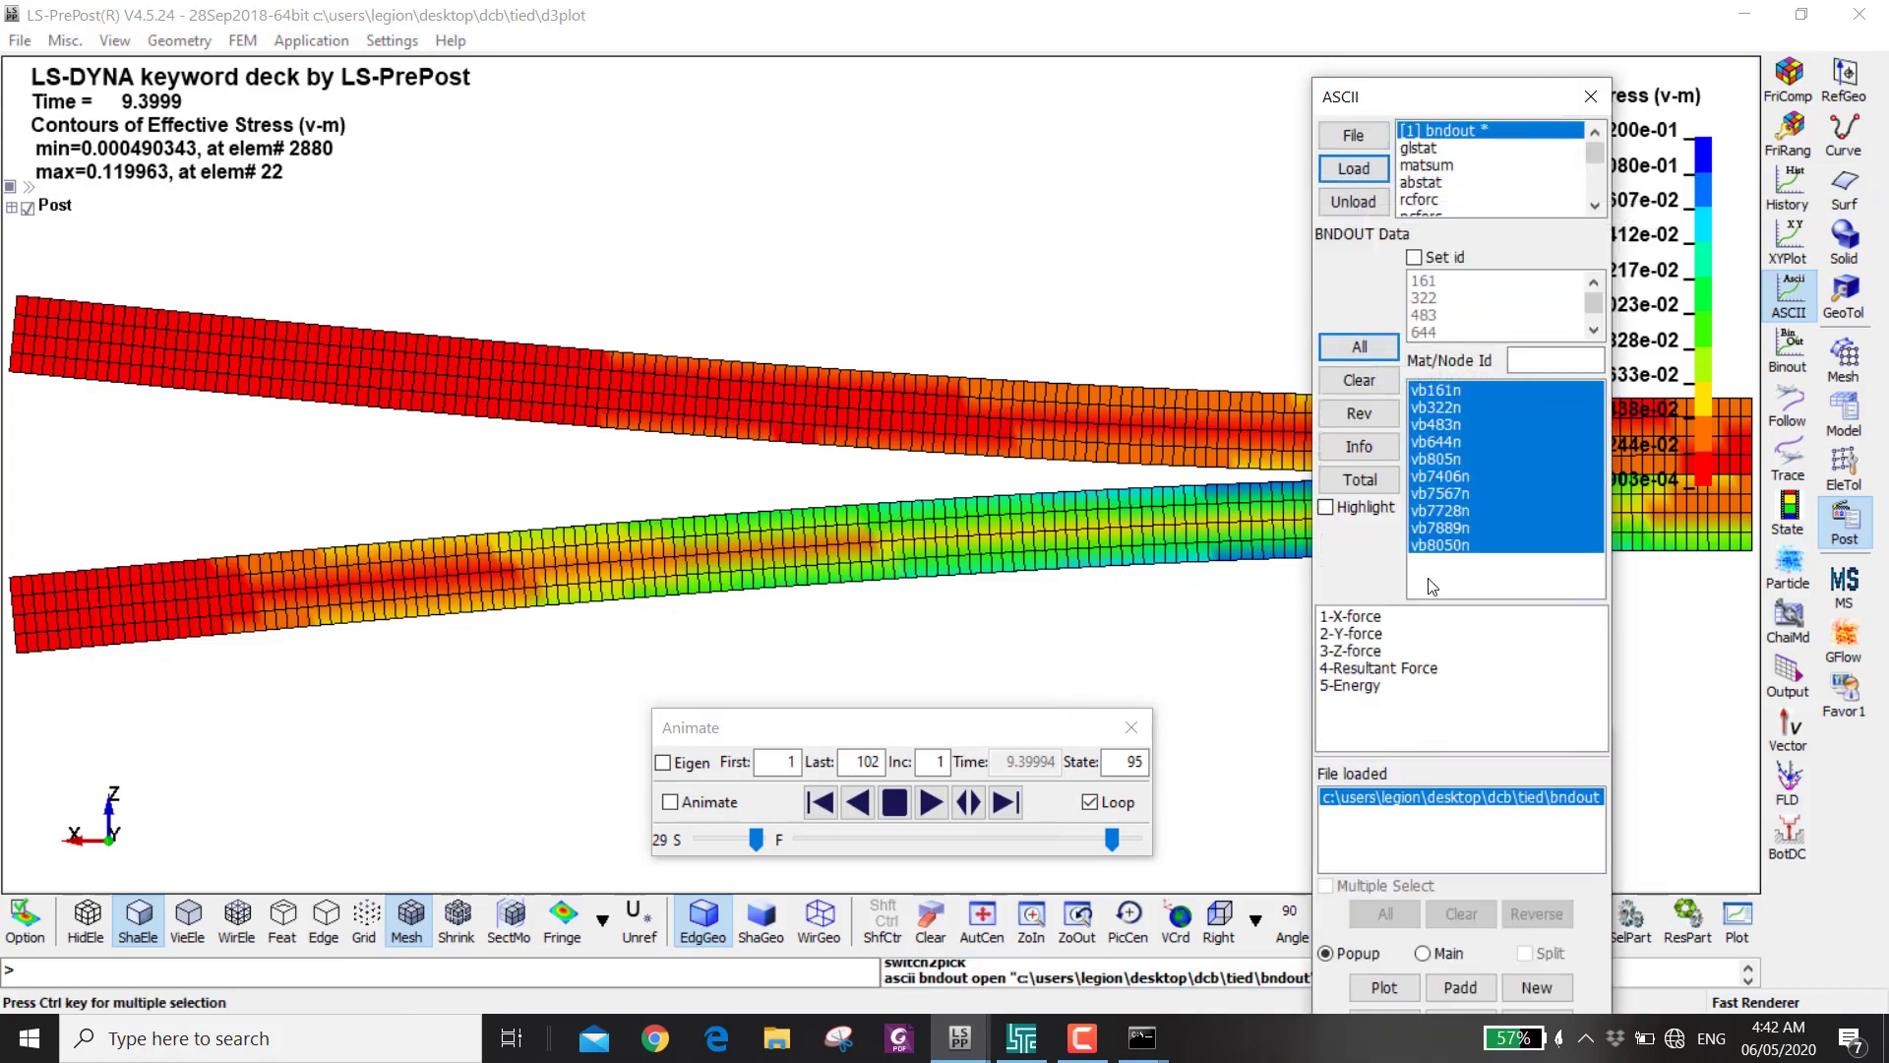
pyautogui.click(1377, 668)
pyautogui.click(1383, 986)
pyautogui.moveTo(895, 28); pyautogui.dragTo(1071, 62)
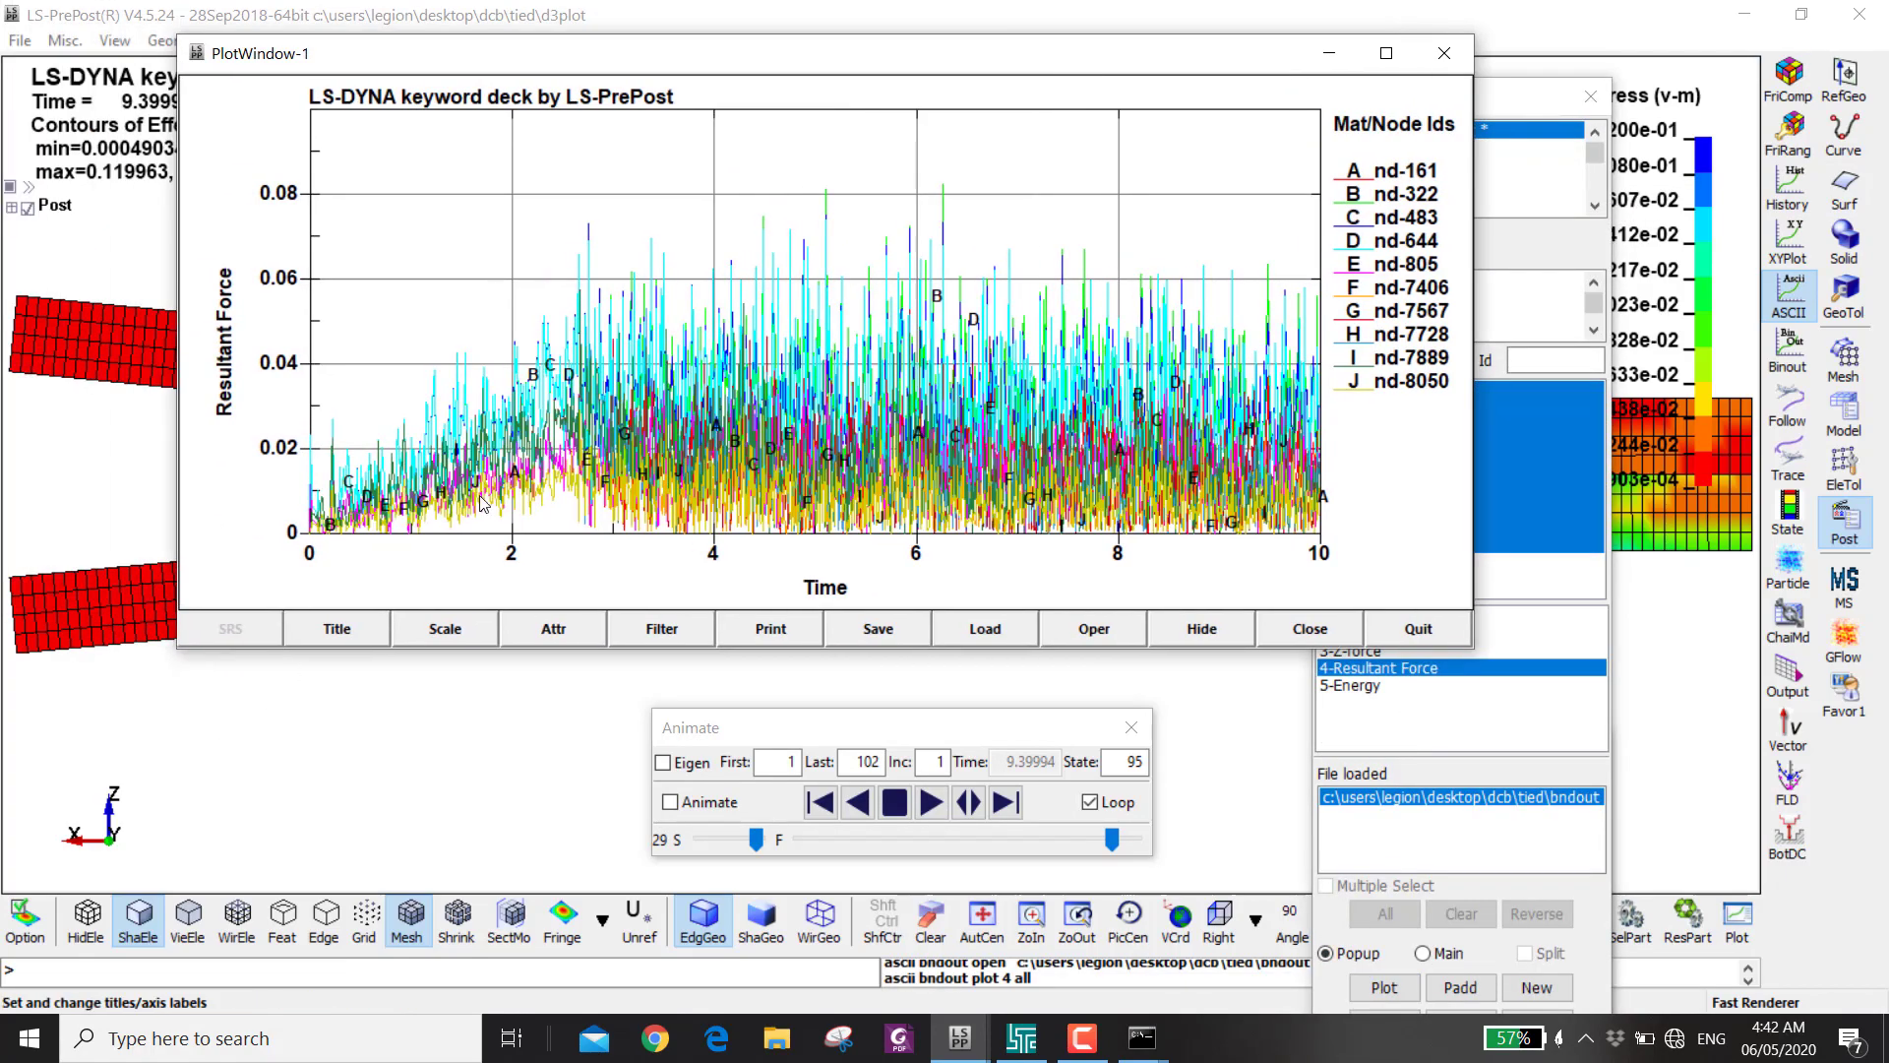
# - Combine all ten nodal force curves into one total with the sum_curves operation
pyautogui.click(1126, 633)
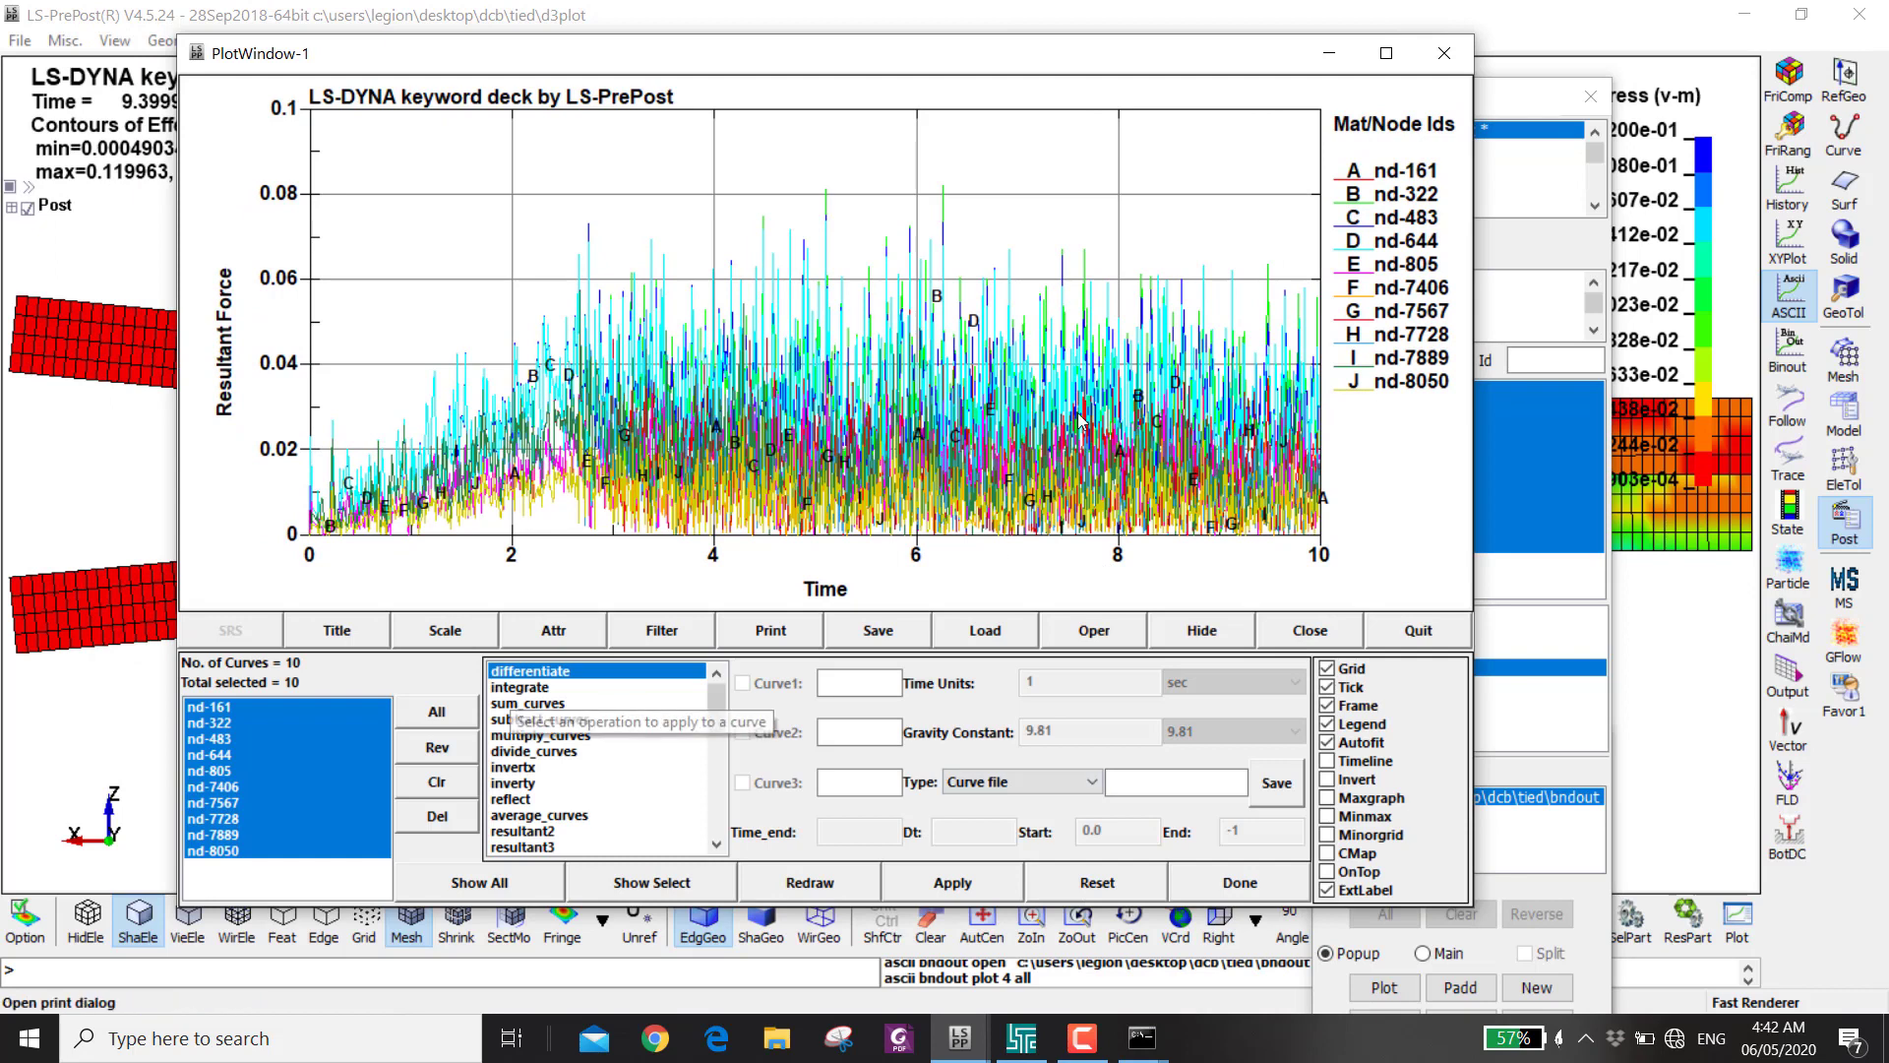
pyautogui.click(529, 702)
pyautogui.click(945, 883)
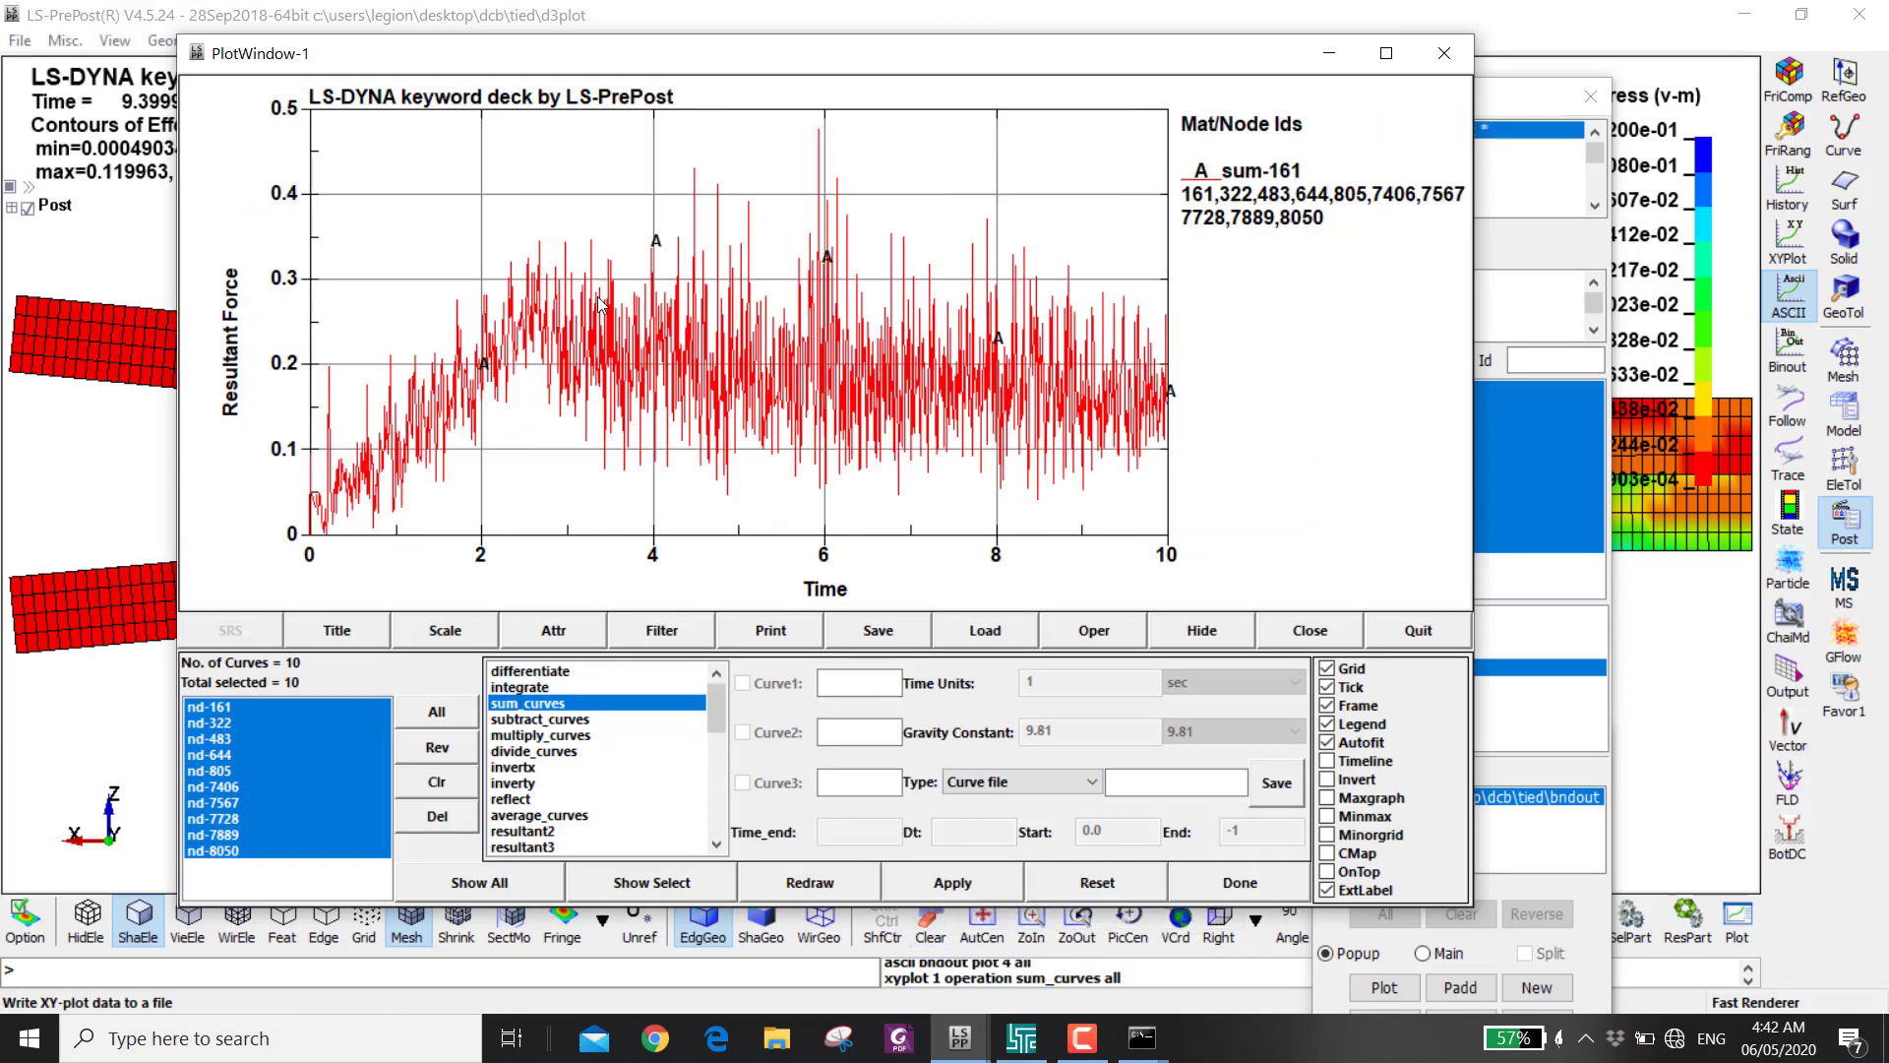
# - Filter the summed force curve with an SAE filter in msec at 600 Hz, using a point average of 9
pyautogui.click(662, 630)
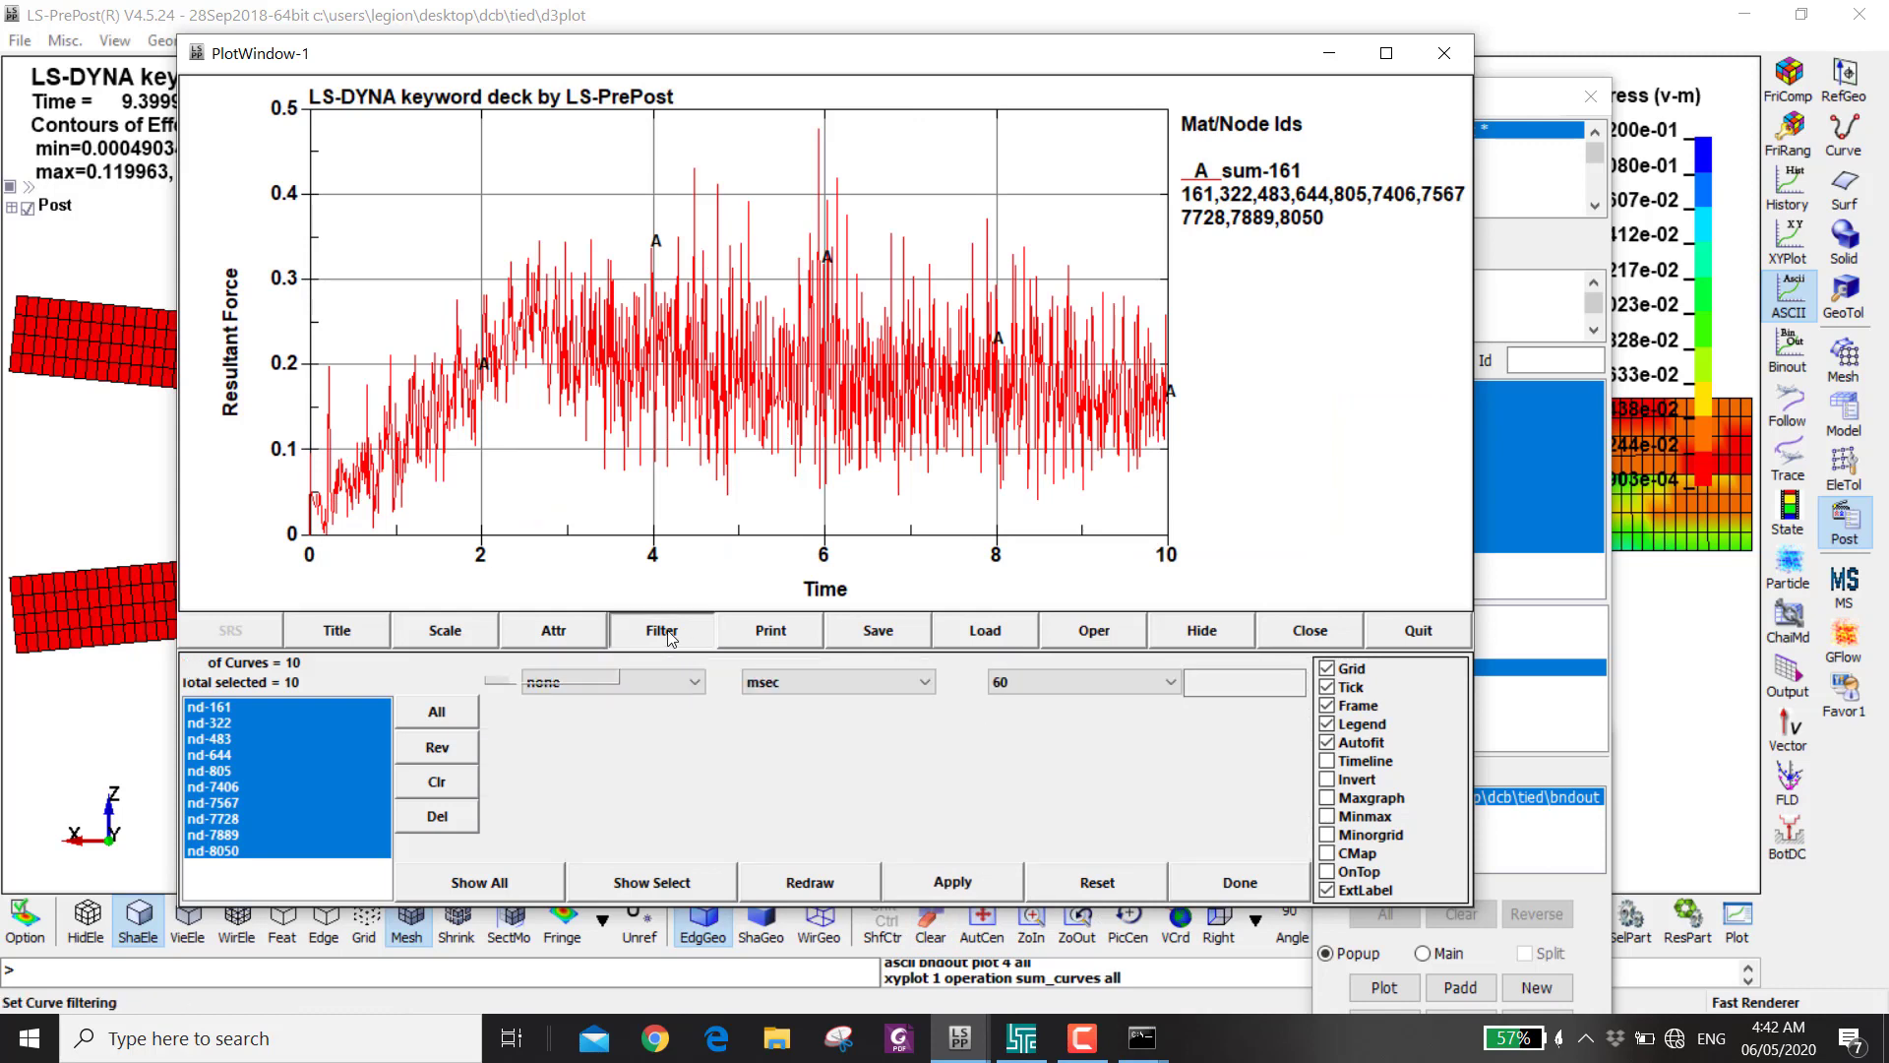
pyautogui.click(629, 681)
pyautogui.click(536, 720)
pyautogui.click(689, 730)
pyautogui.click(659, 787)
pyautogui.click(1082, 682)
pyautogui.click(1018, 805)
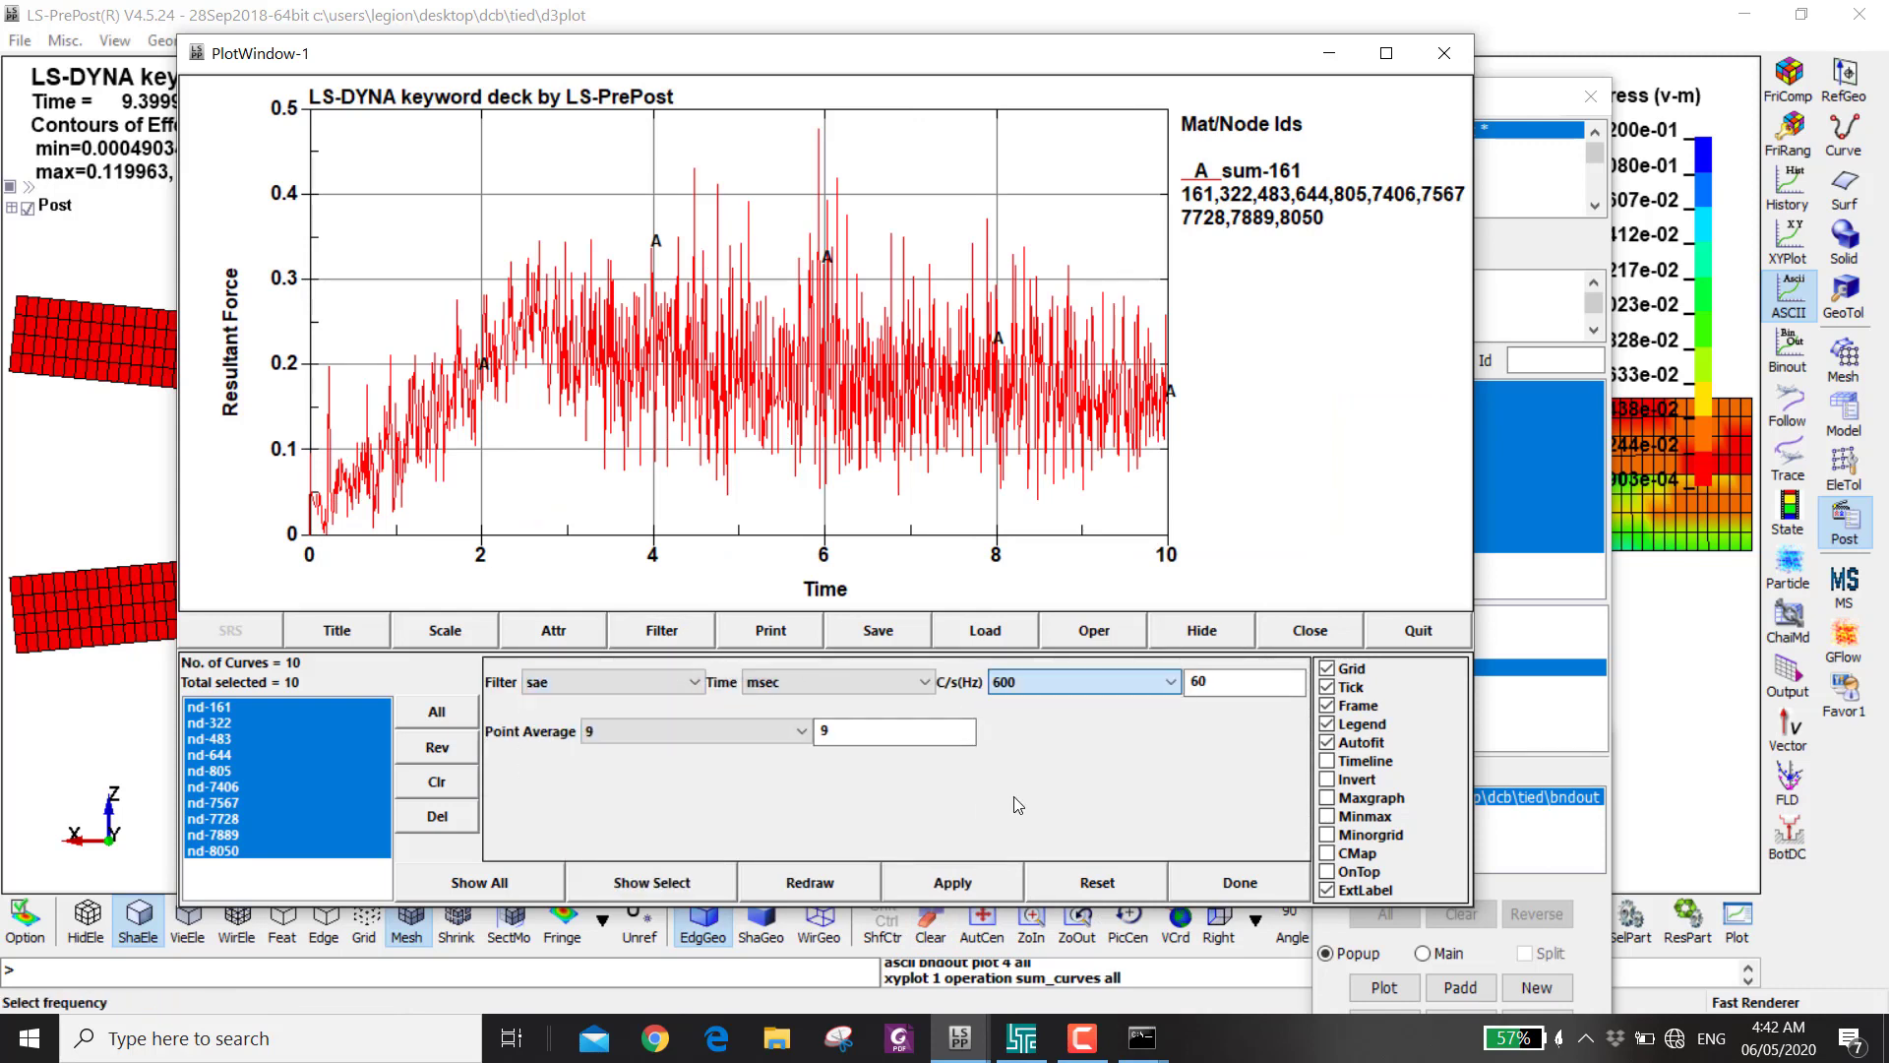
pyautogui.click(952, 882)
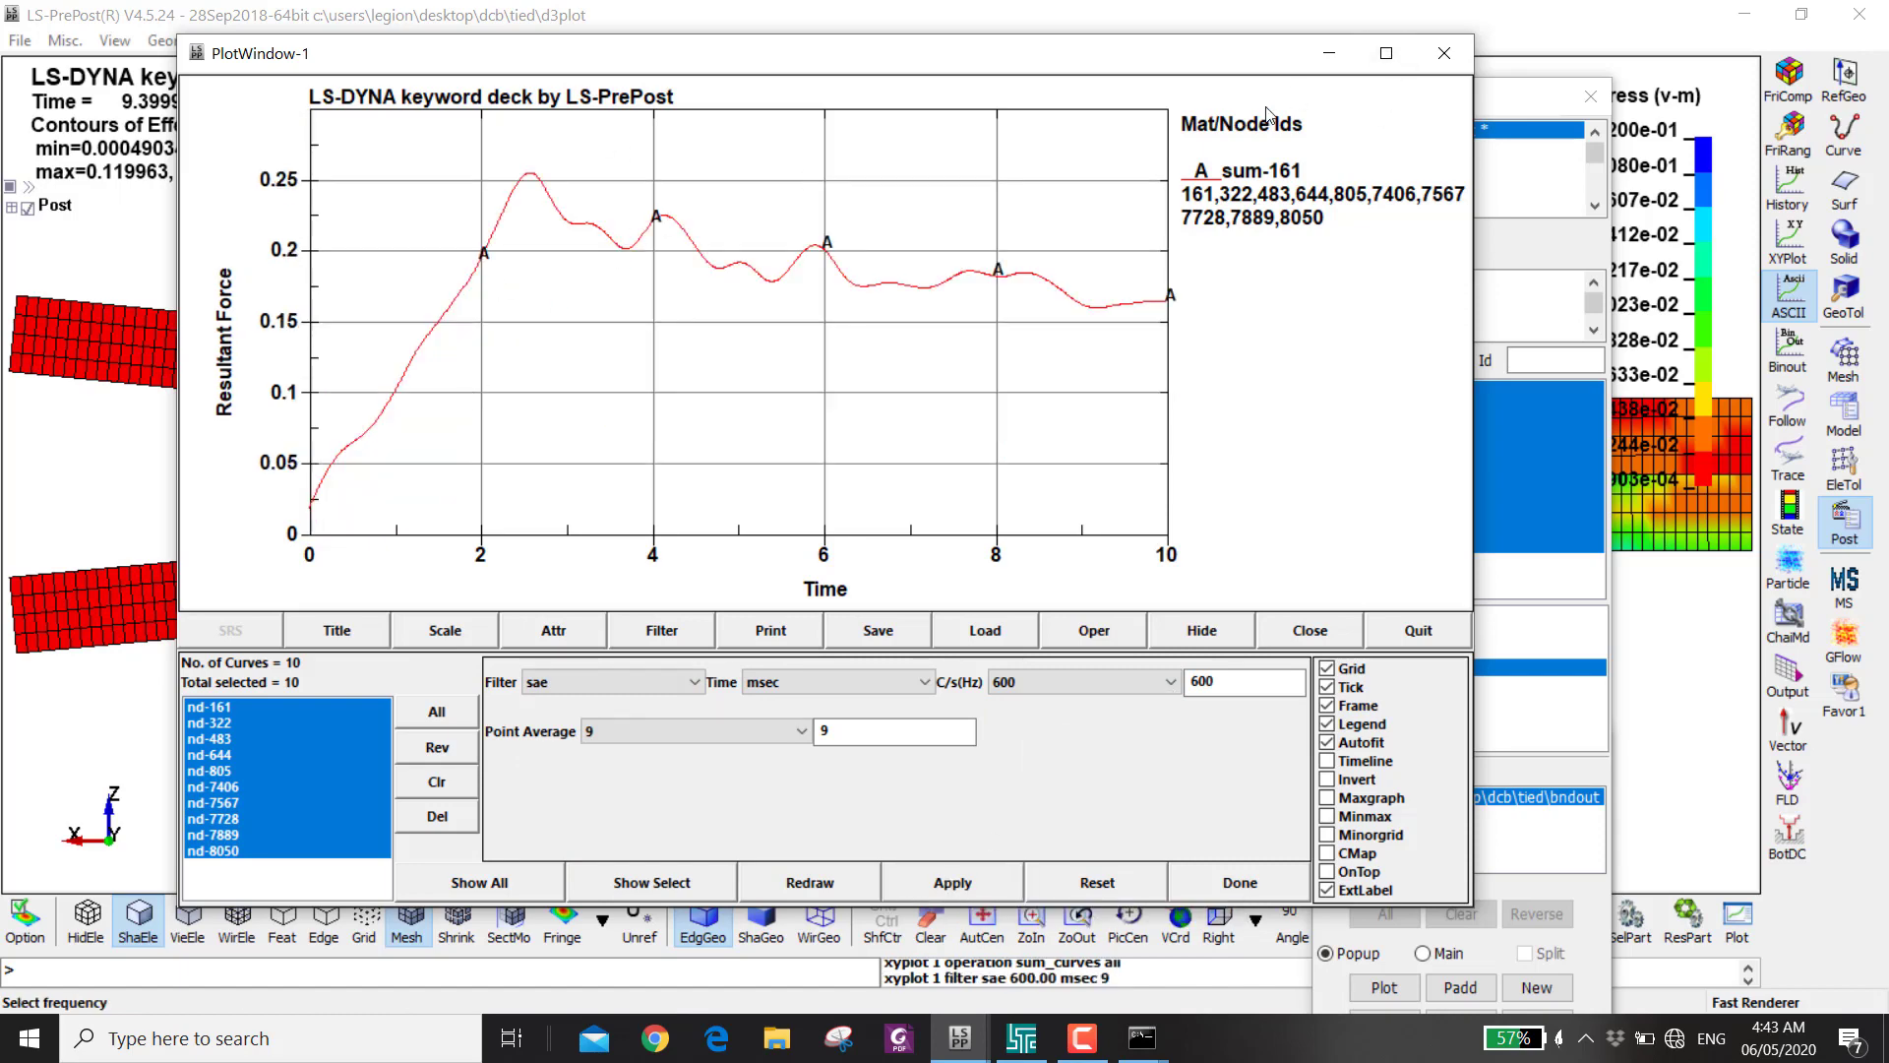
# - Place the filtered force plot side by side with the cohesive elements force plot for comparison
pyautogui.moveTo(639, 59); pyautogui.dragTo(1884, 59)
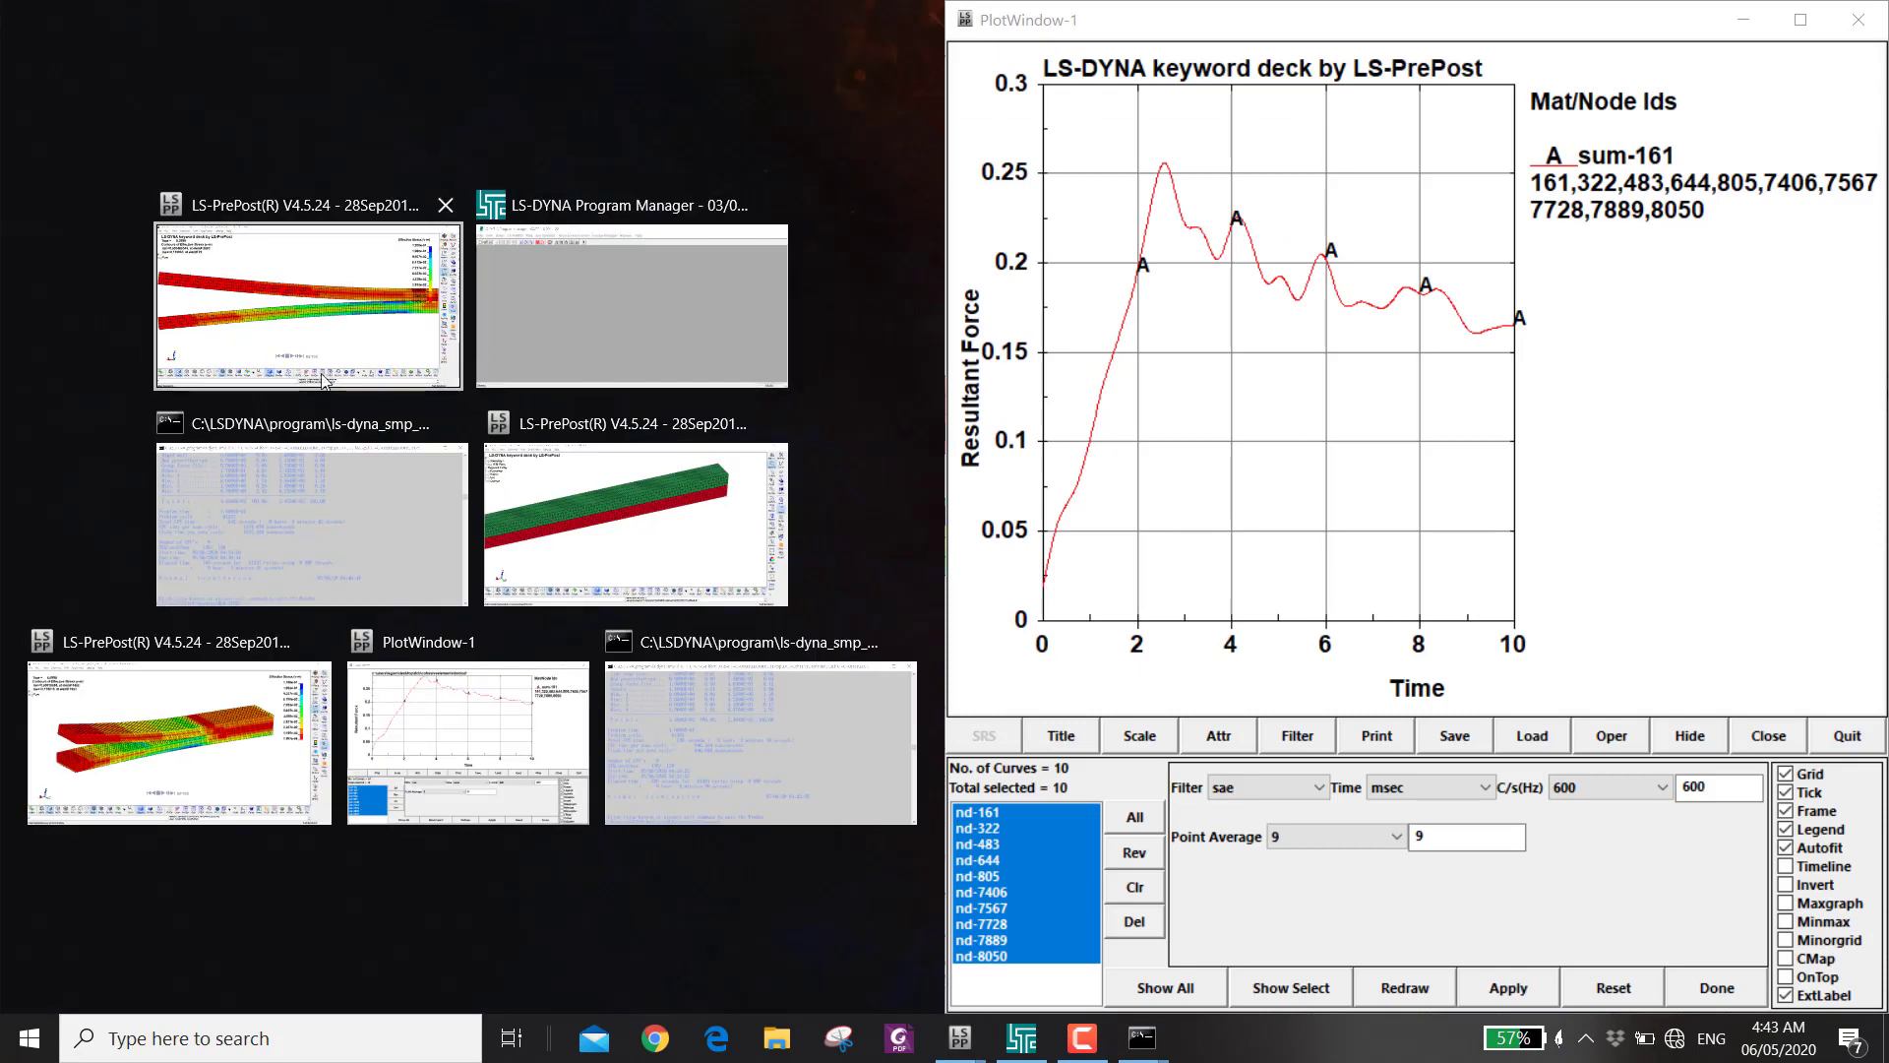
pyautogui.click(468, 743)
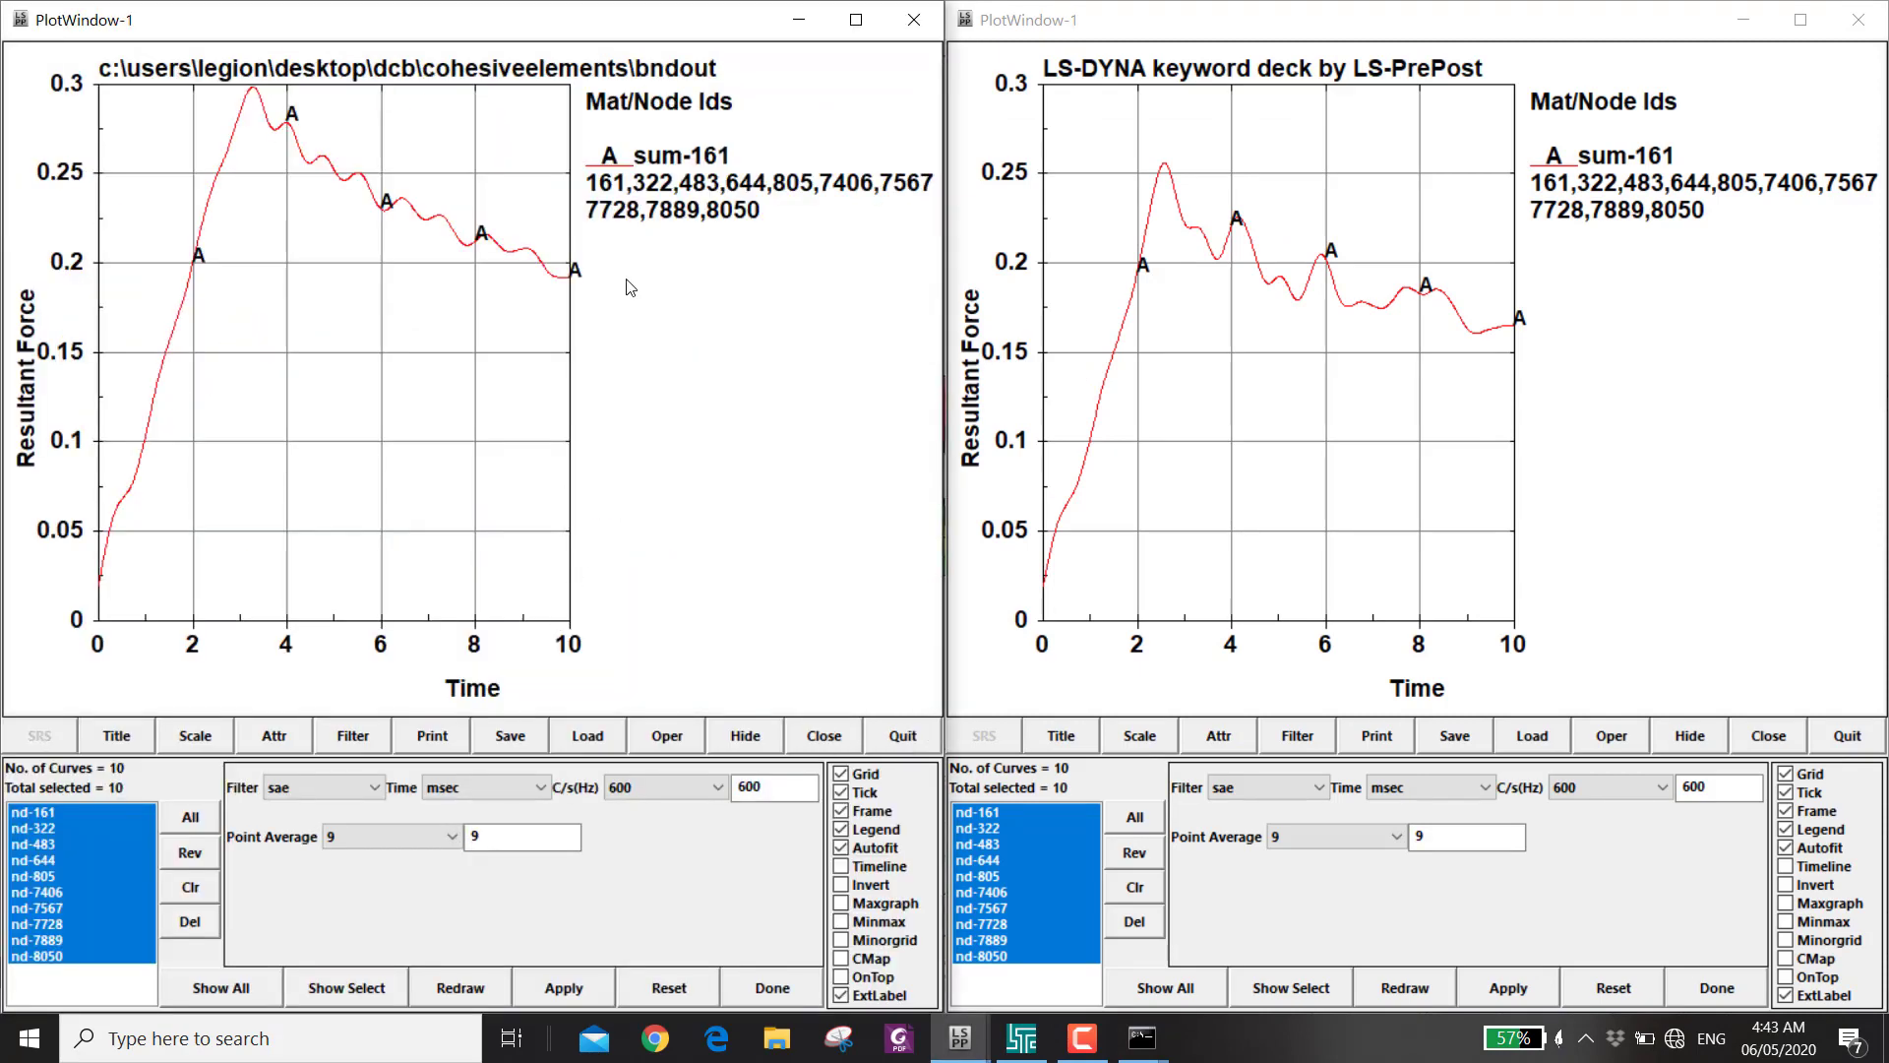